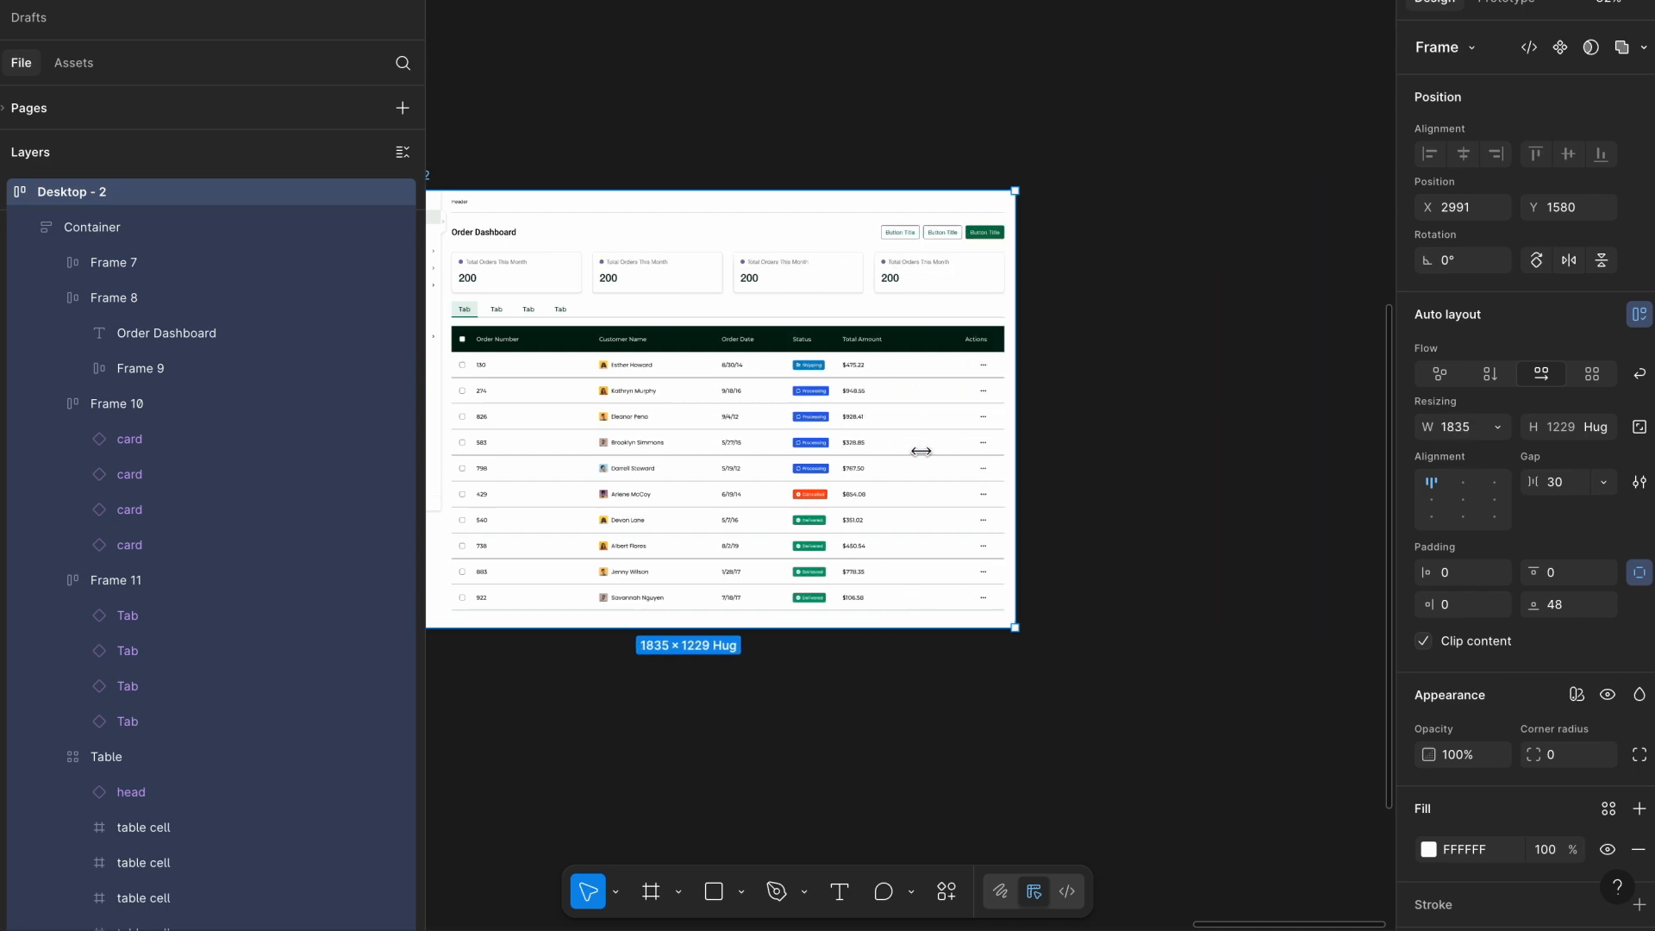
Examine the finished order dashboard design, including its side menu, stat cards, tabs and orders table.
scroll(1156, 477, left, 2)
scroll(1158, 477, down, 3)
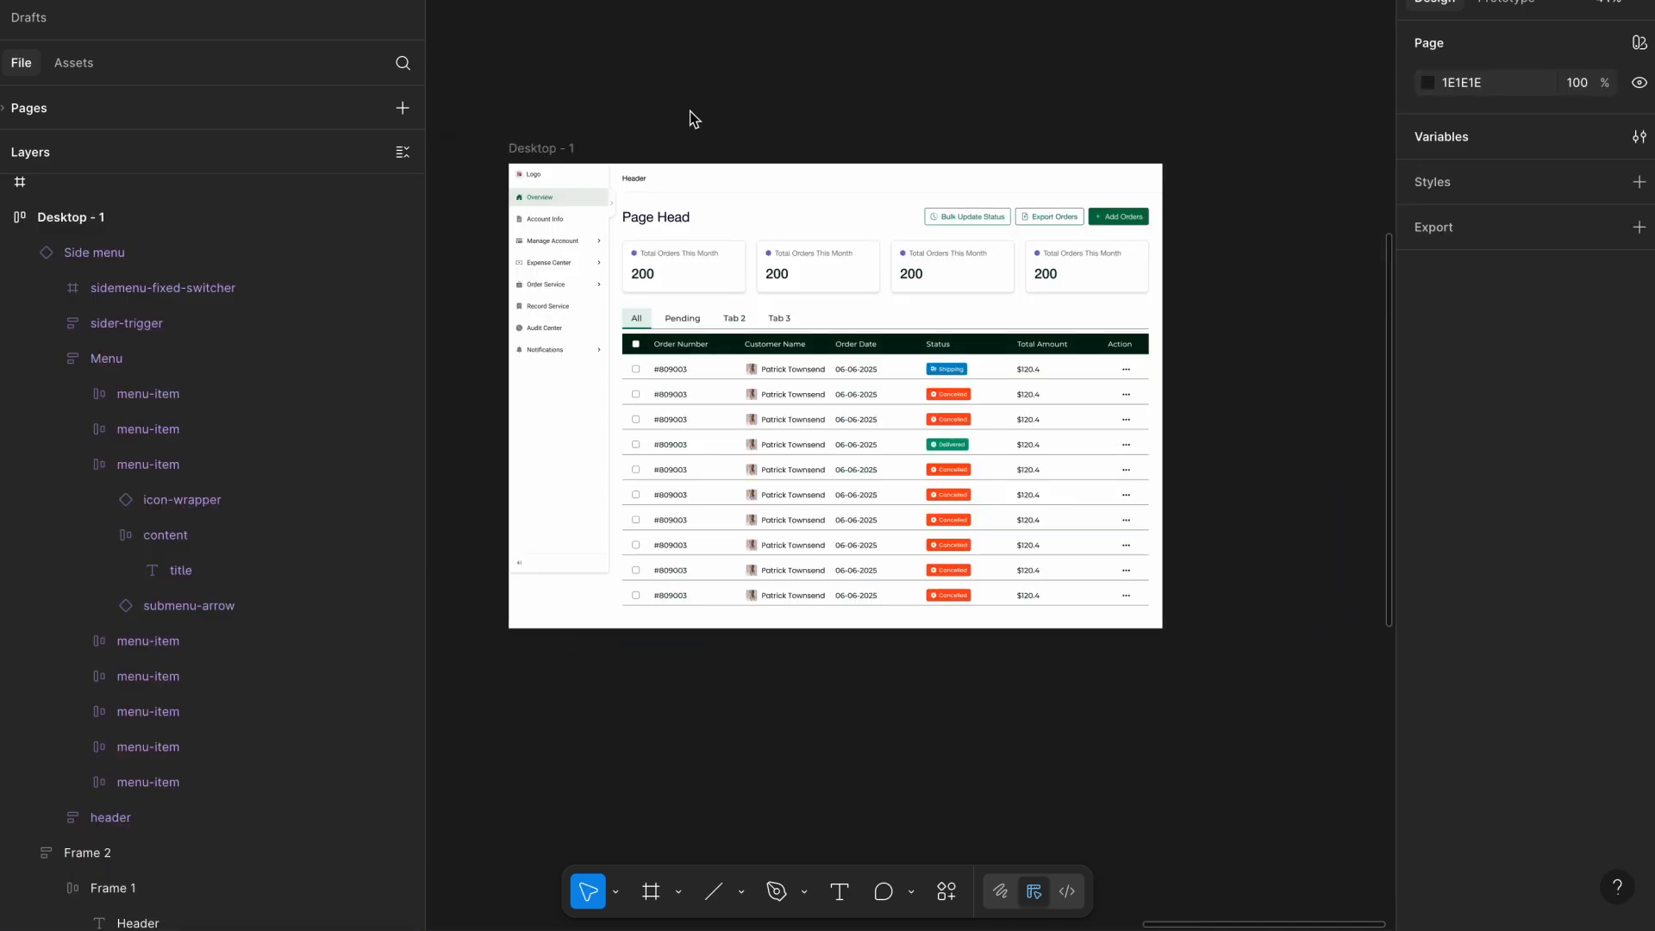
scroll(691, 112, up, 3)
scroll(691, 112, left, 1)
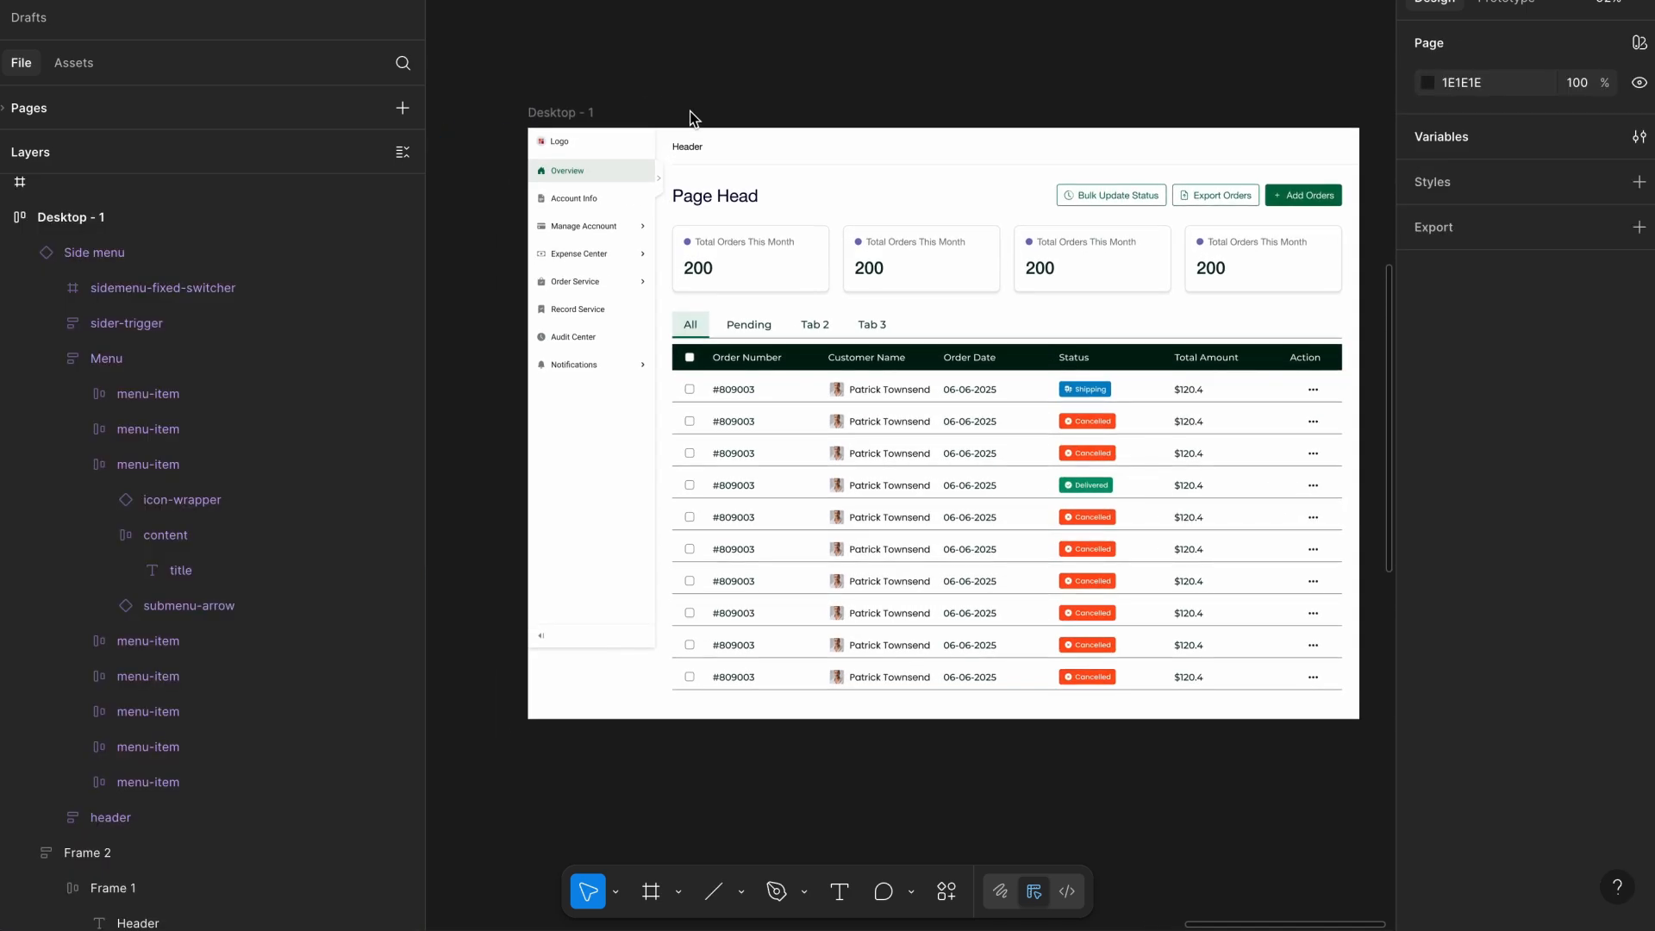
scroll(689, 110, down, 2)
scroll(689, 110, right, 2)
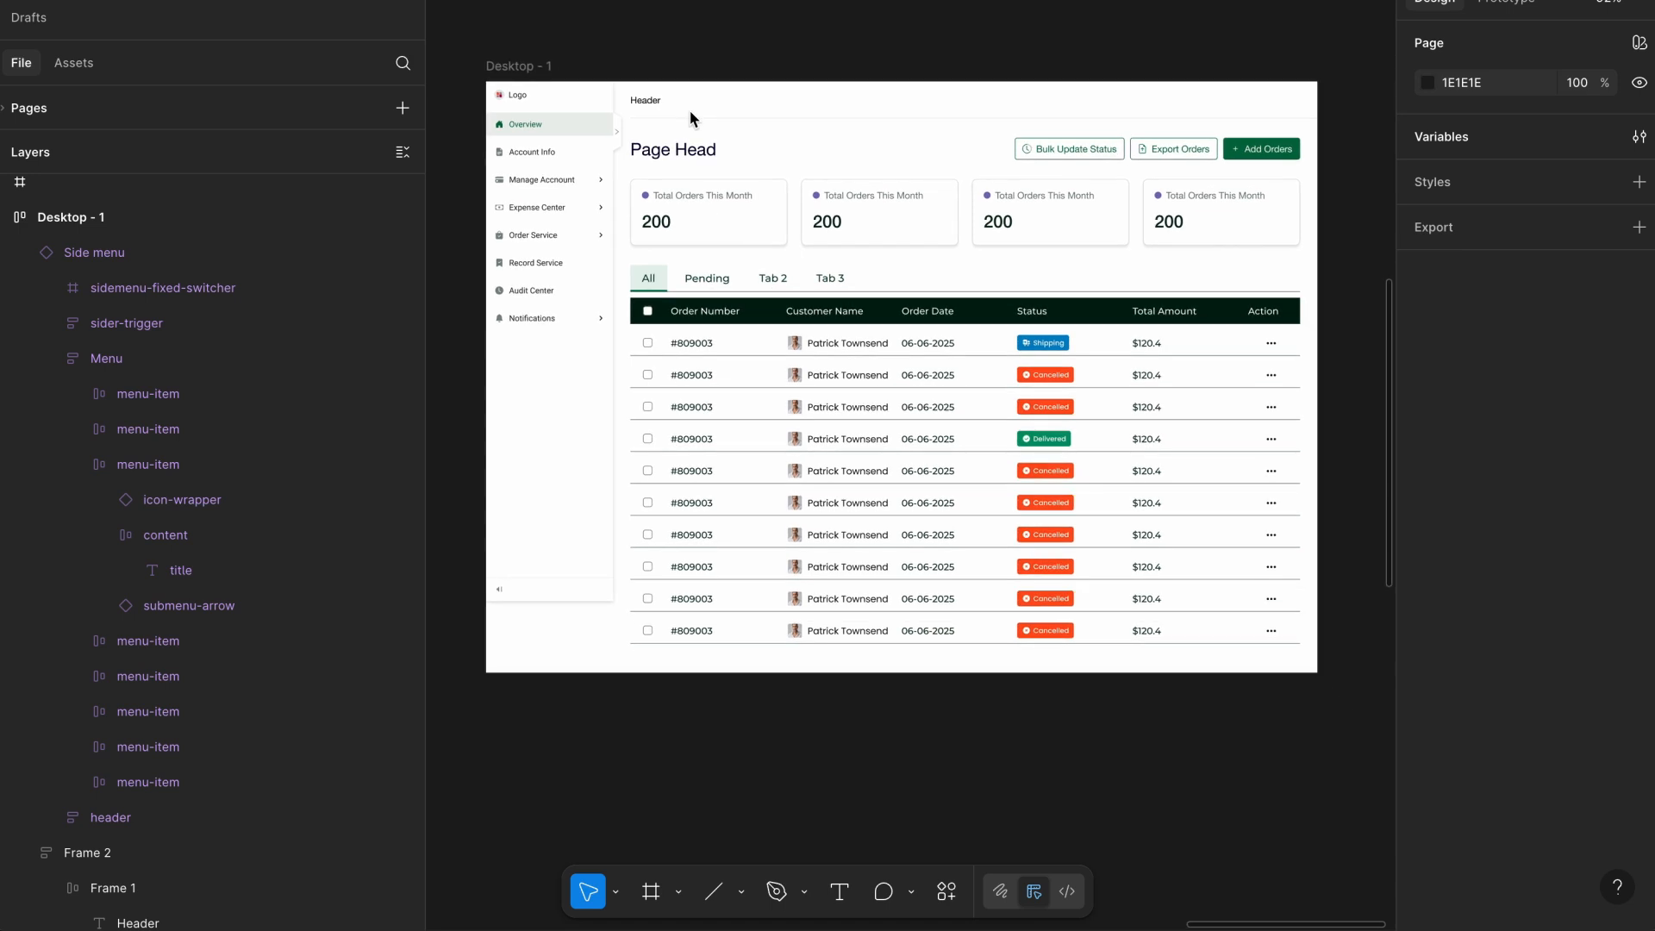
click(689, 111)
scroll(738, 333, down, 1)
click(726, 49)
scroll(727, 49, left, 16)
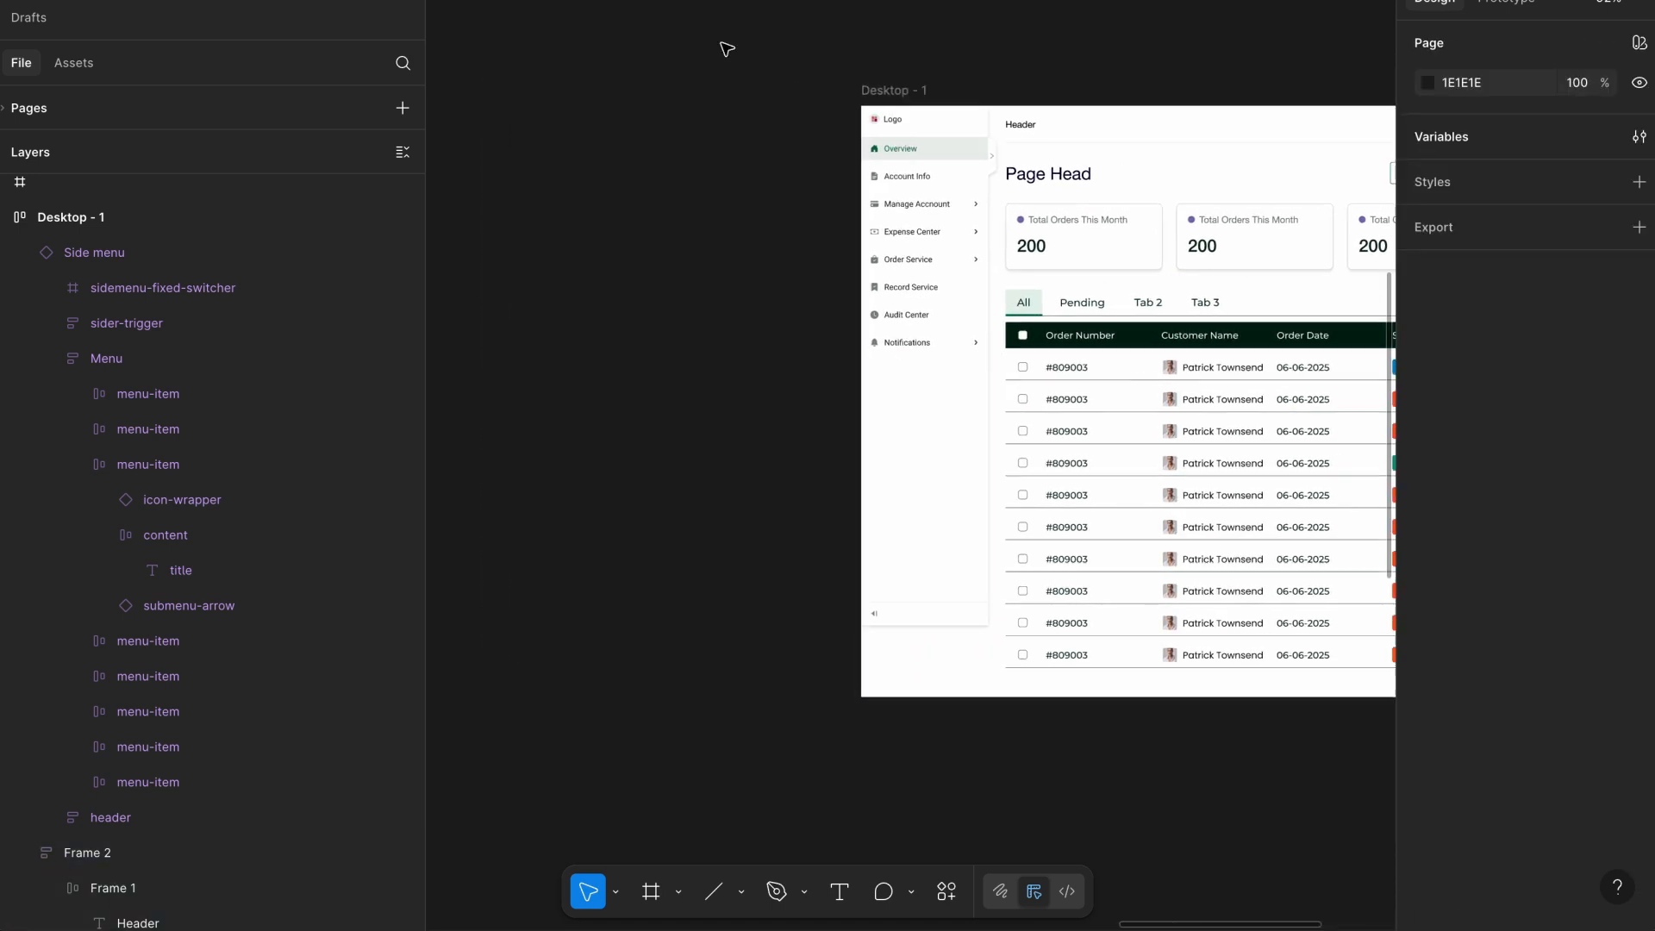
Examine the reusable components for the table: checkbox, icons, status tags, head and table cell.
scroll(727, 50, up, 4)
scroll(727, 49, up, 5)
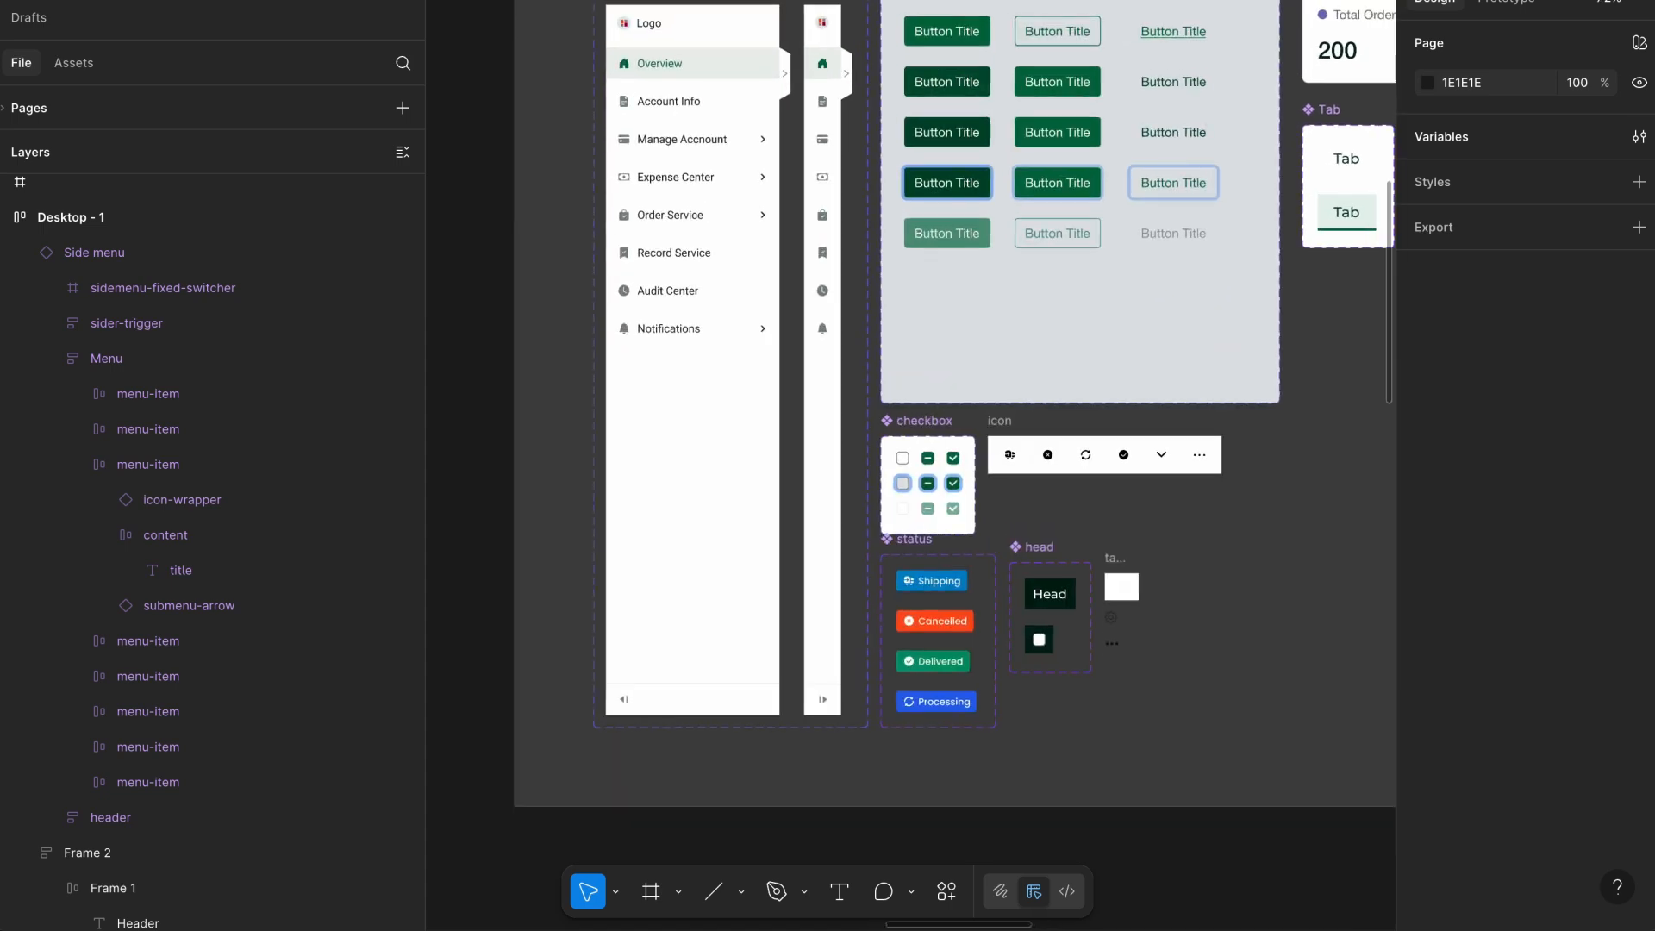
scroll(726, 49, right, 7)
scroll(727, 49, down, 2)
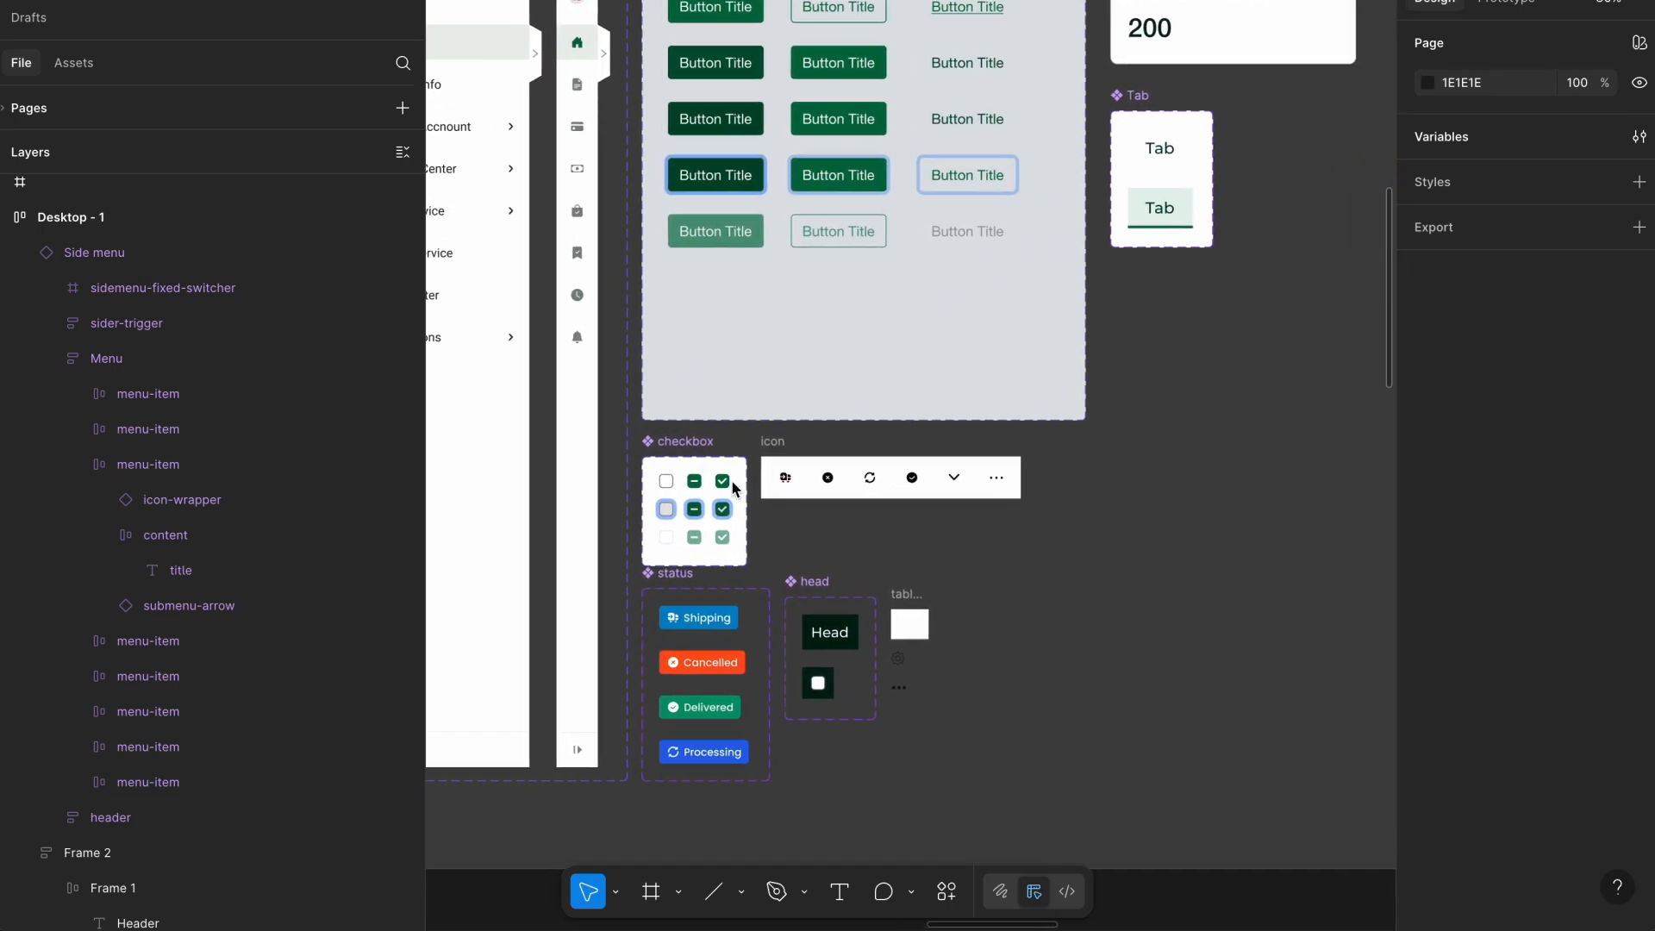
scroll(684, 483, up, 3)
scroll(685, 485, down, 5)
scroll(684, 484, right, 3)
scroll(798, 545, up, 2)
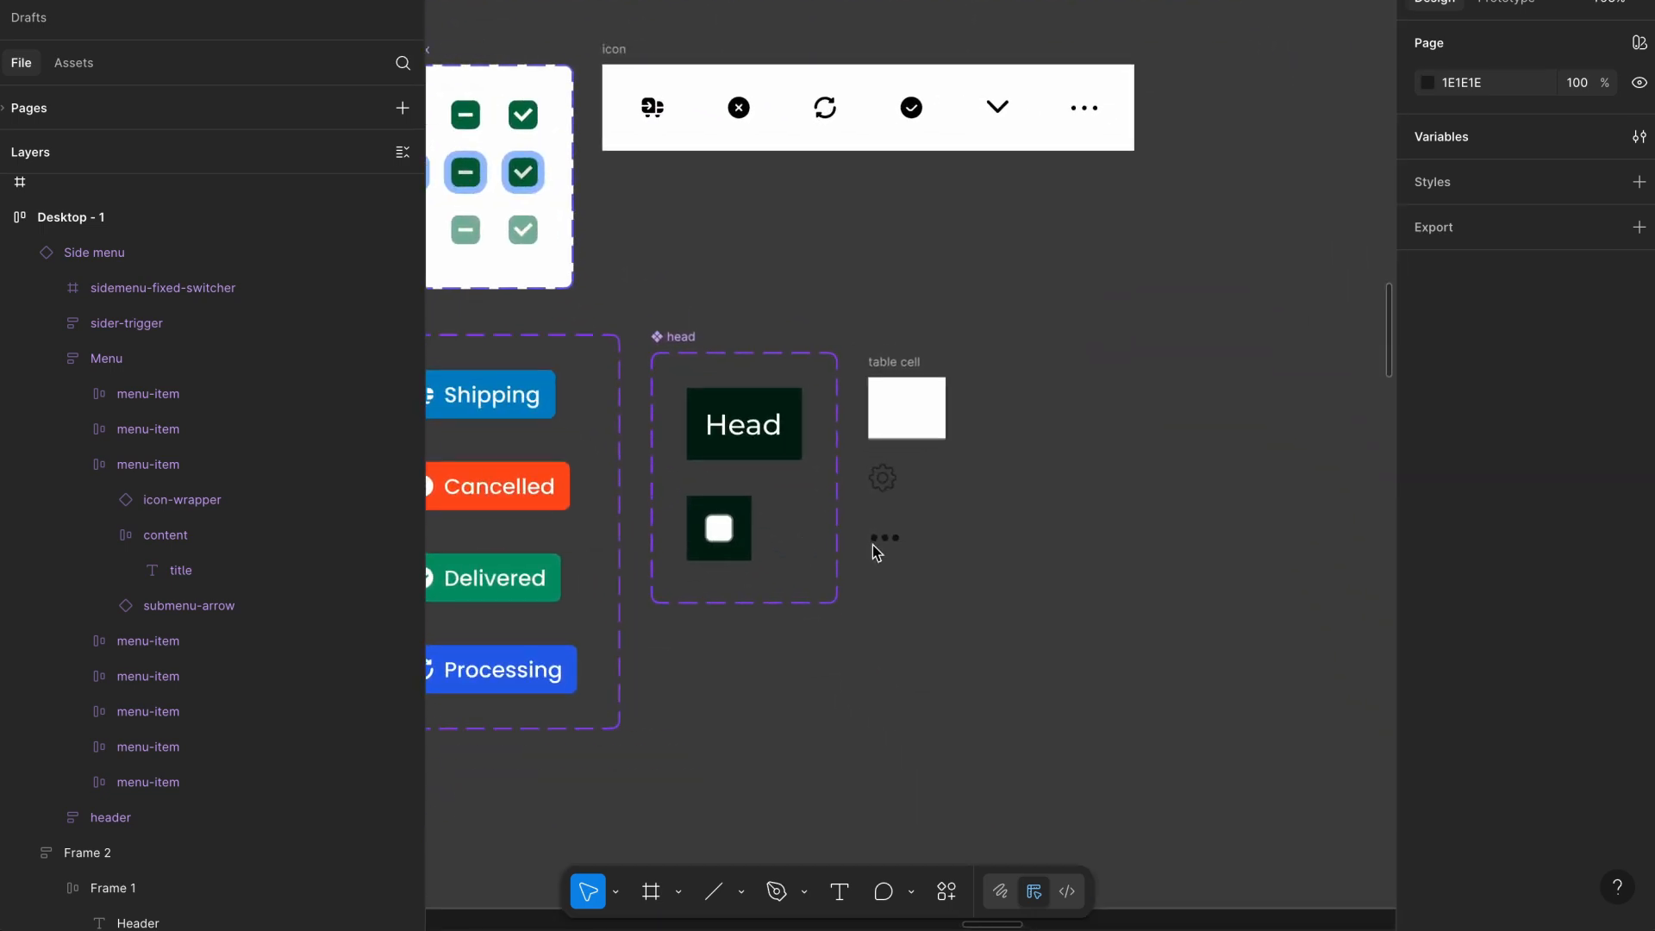
click(911, 377)
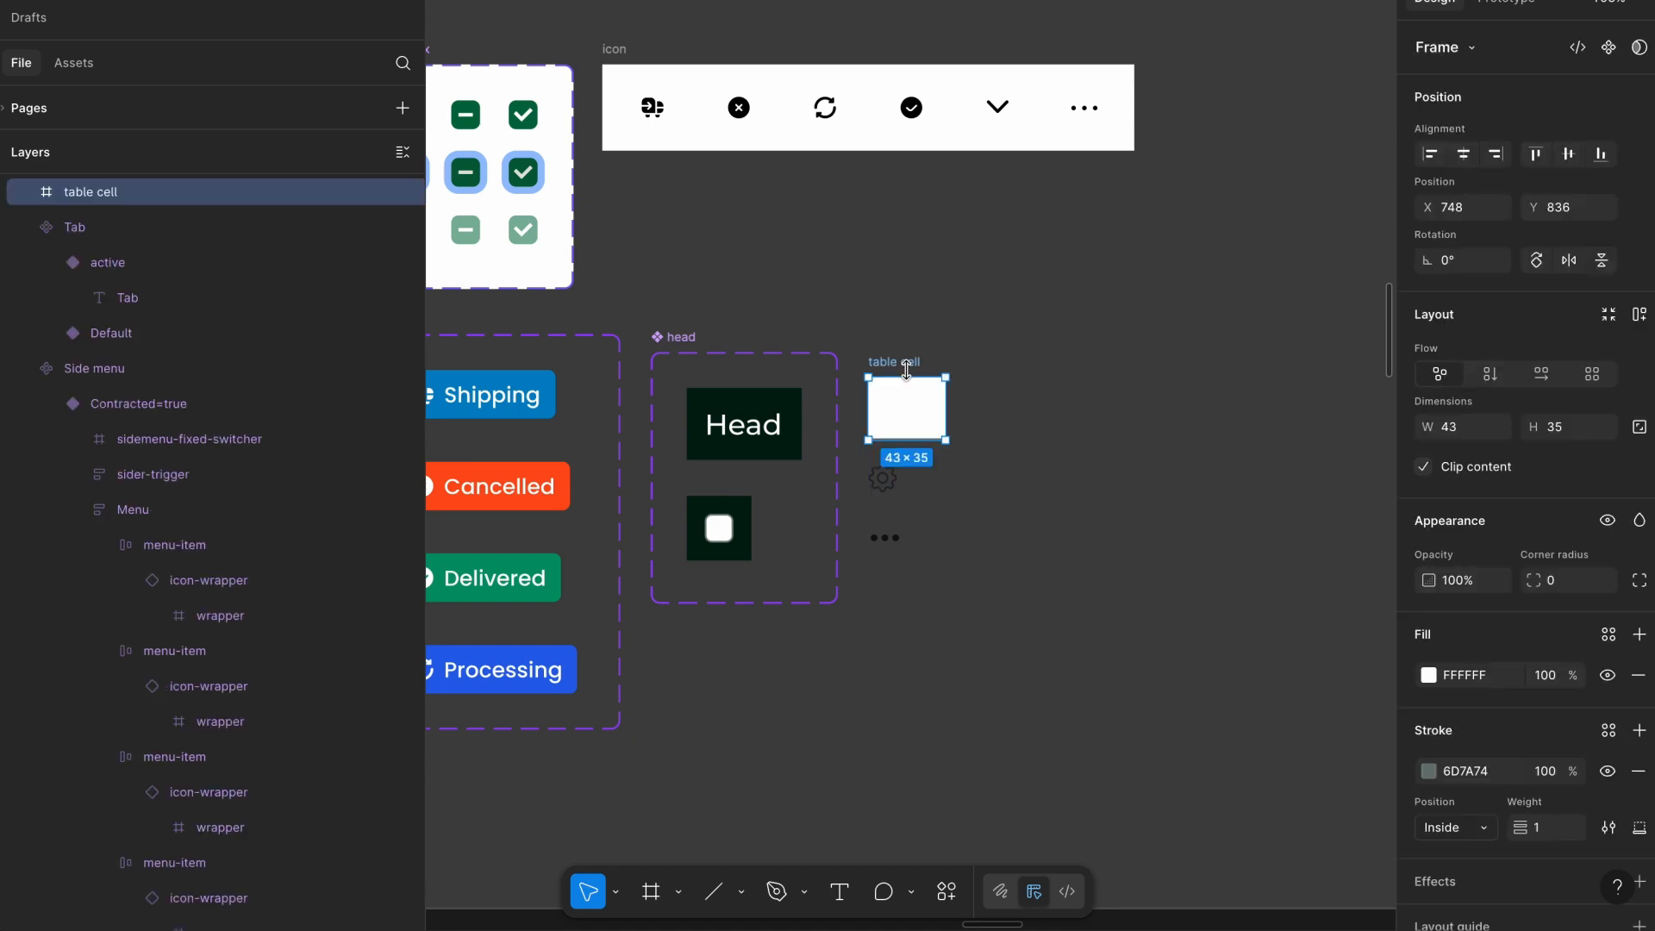
scroll(925, 269, down, 5)
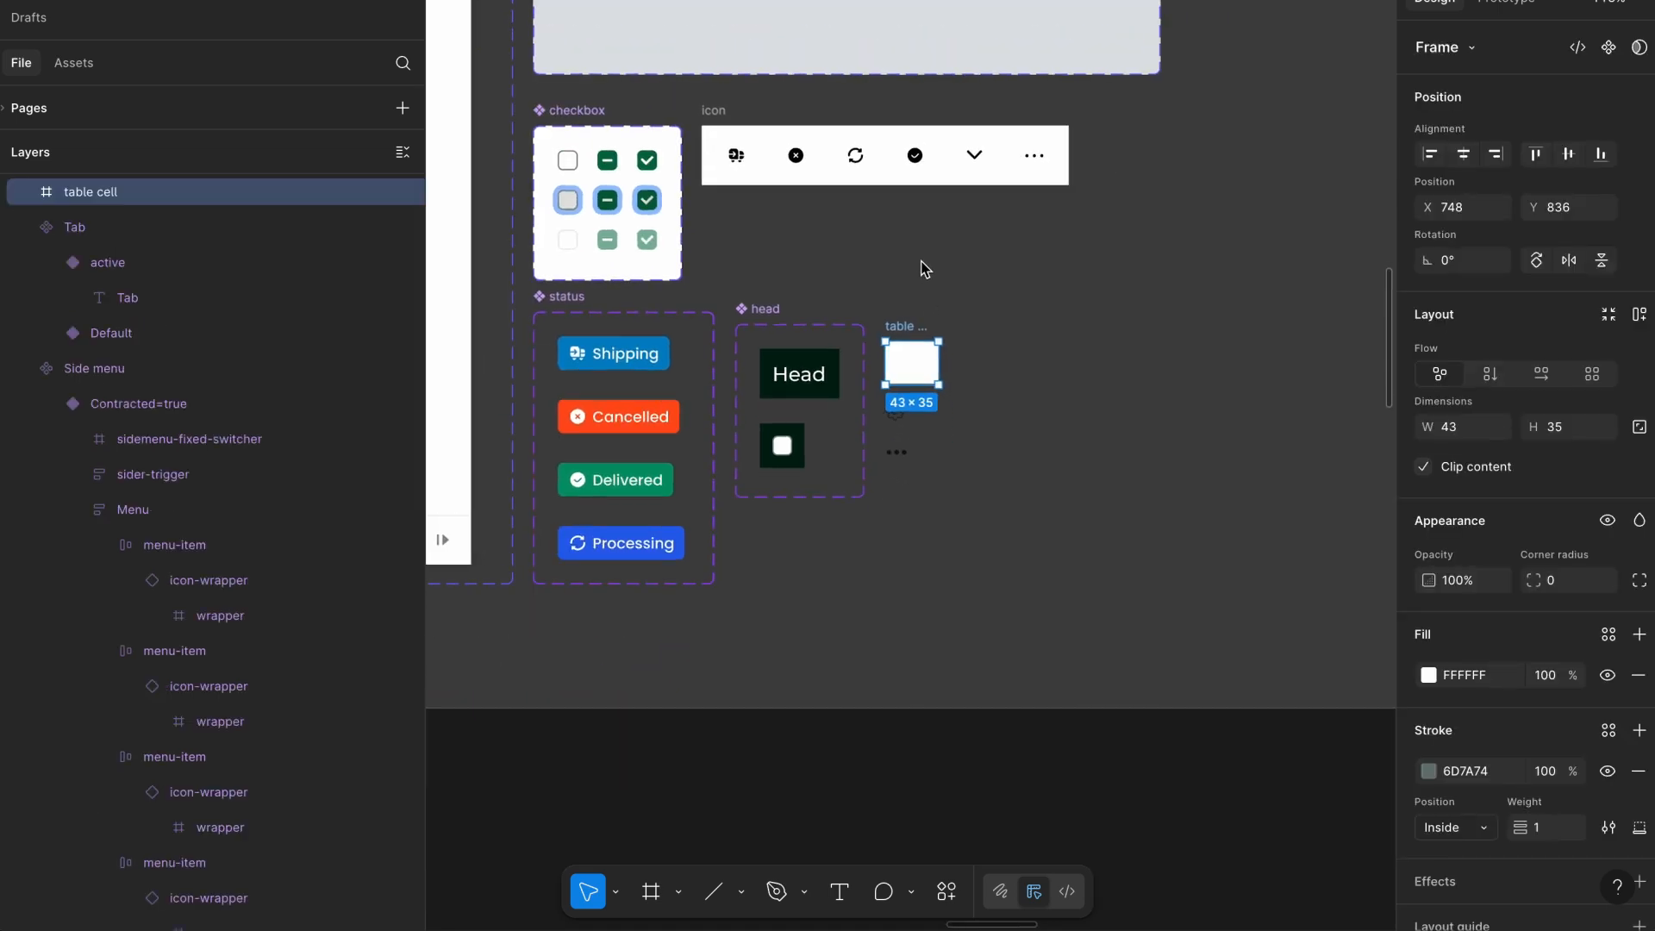
Draw a new frame on the empty canvas beside the Desktop - 1 design and size it 1000 × 800.
click(1100, 609)
key(shift+2)
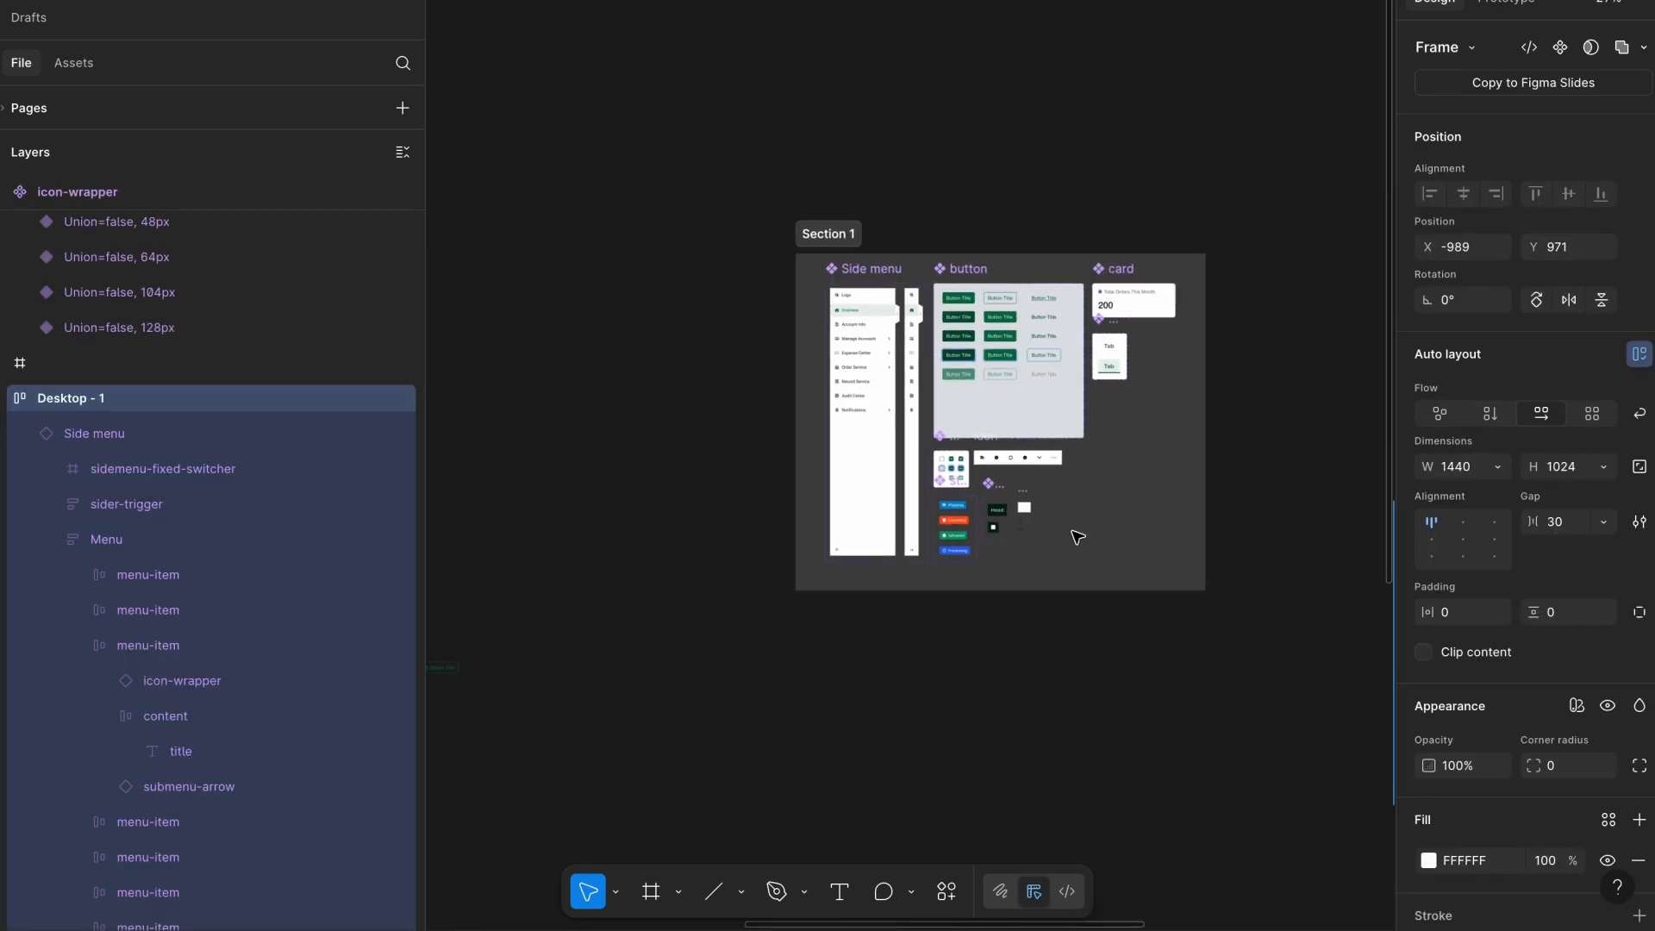
scroll(1031, 351, up, 10)
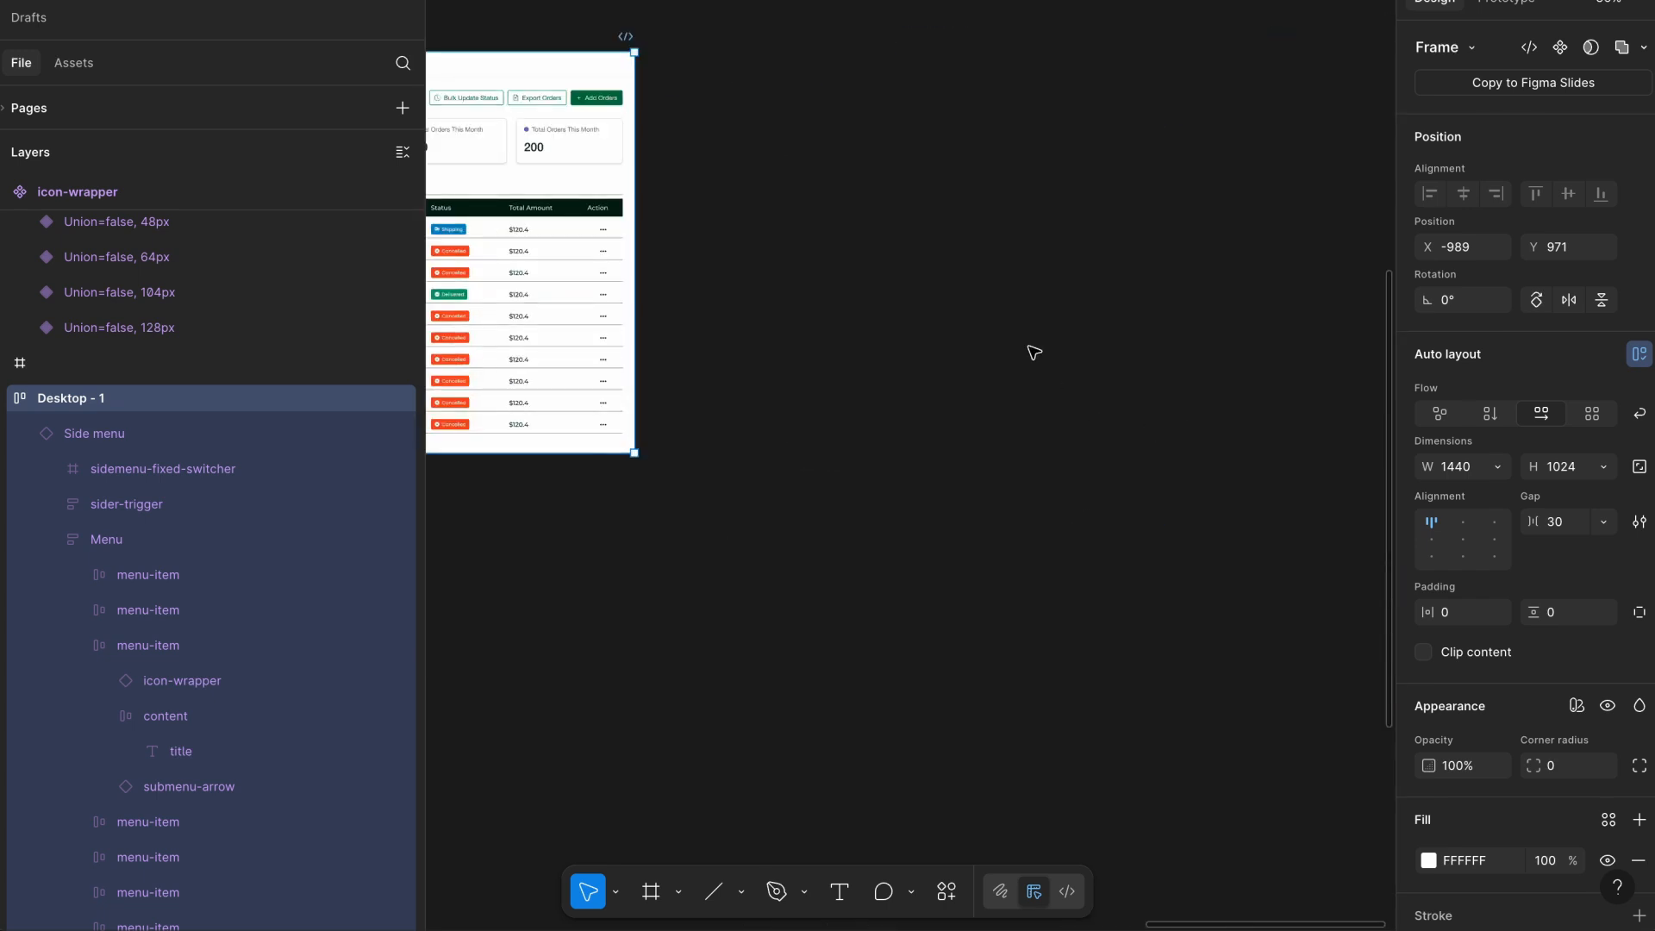
key(f)
drag(752, 216, 1150, 426)
click(1471, 428)
text(1000)
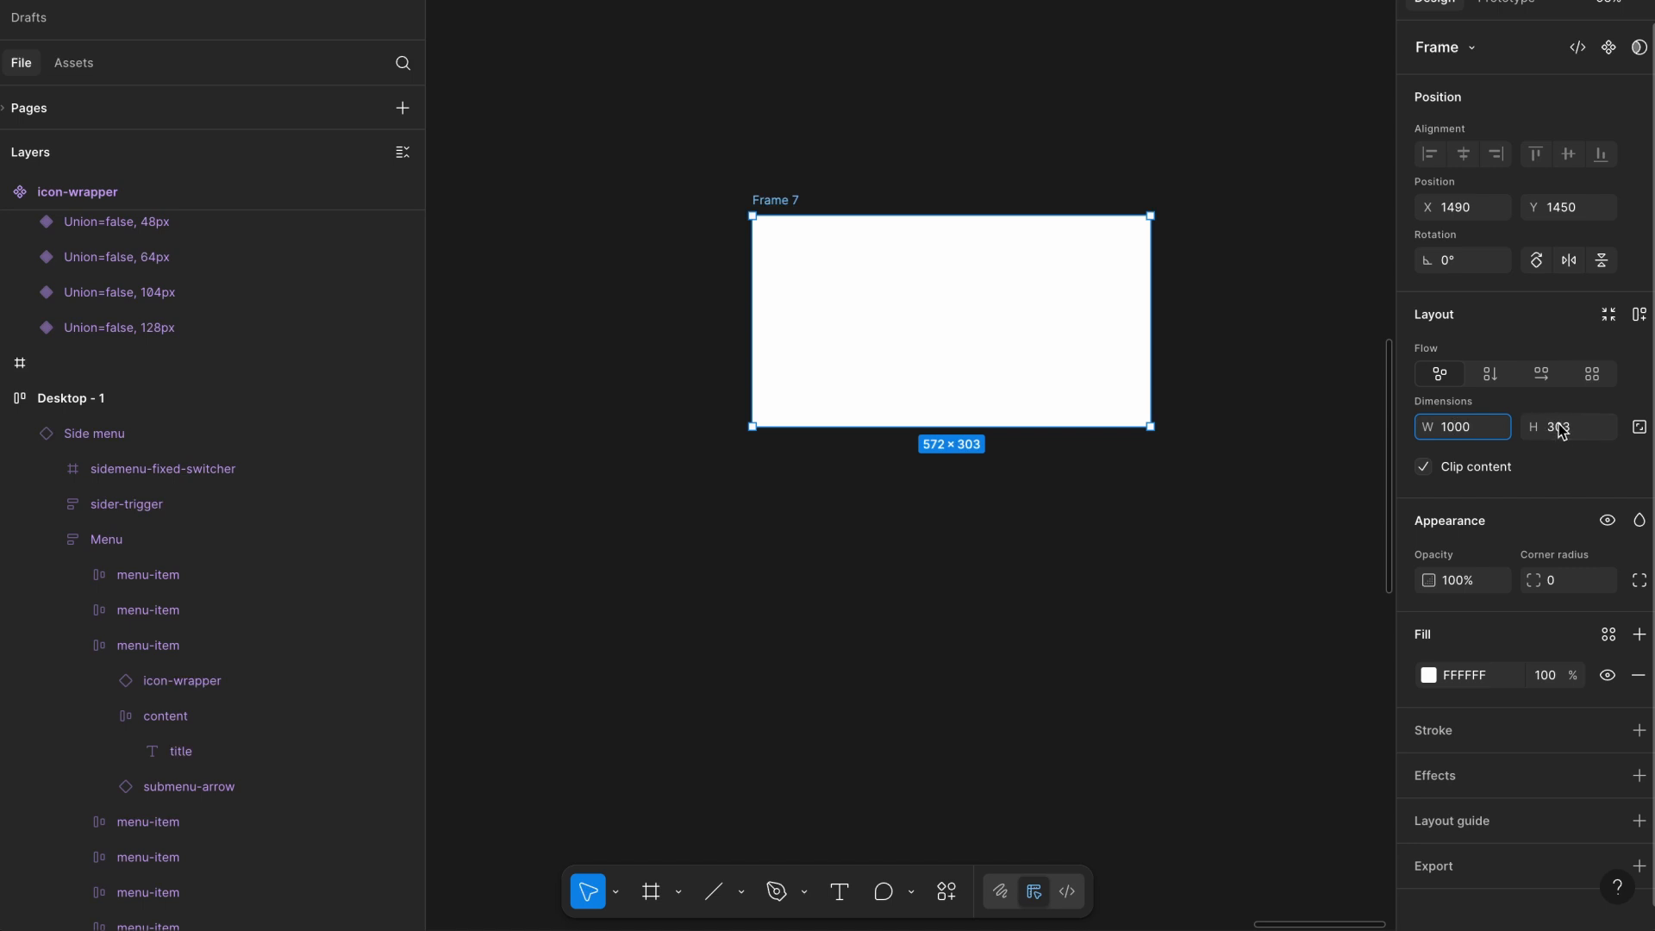
click(1562, 428)
text(800)
key(Return)
key(shift+2)
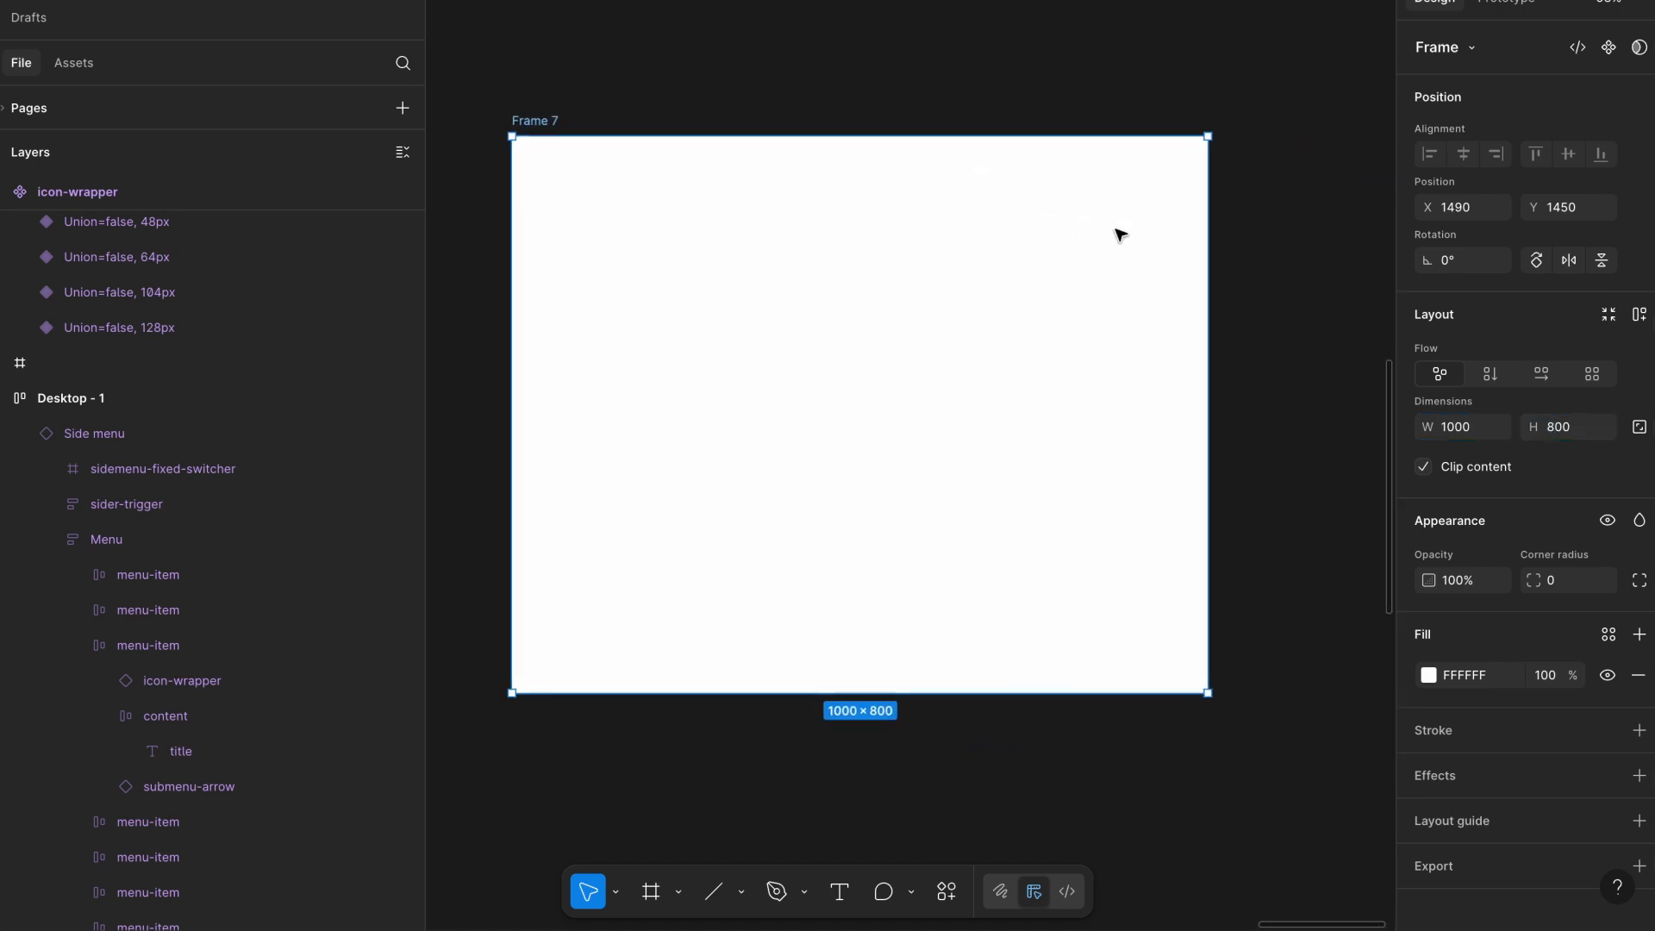
Apply a grid auto layout with 7 columns and 11 rows to the new frame.
click(833, 105)
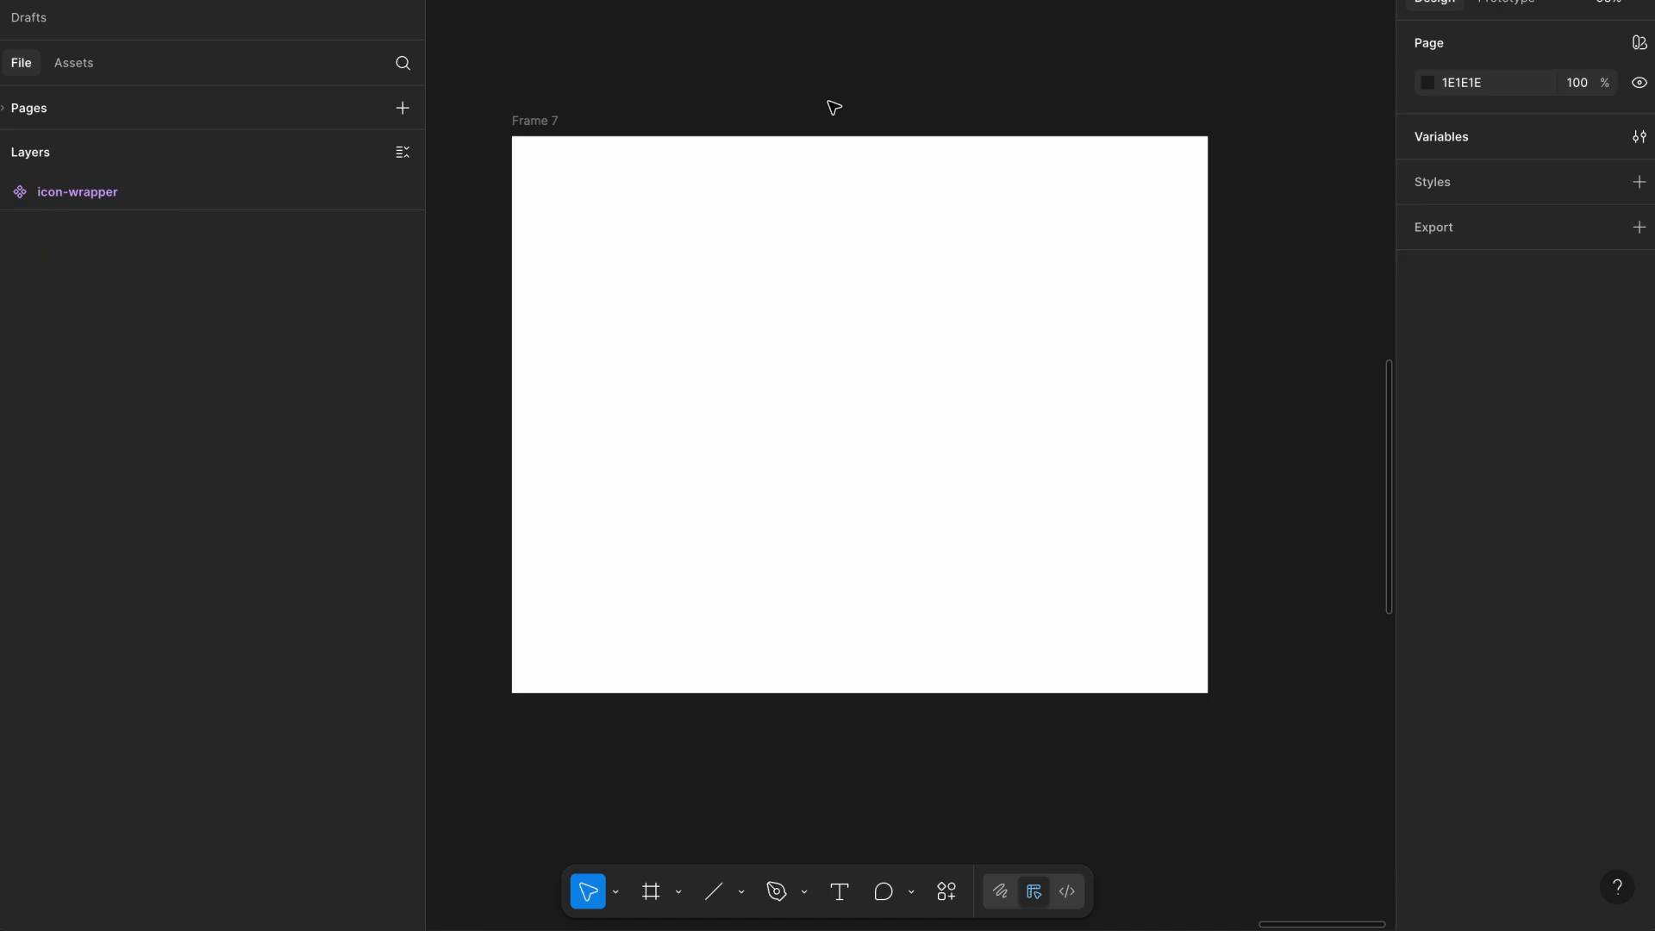
click(559, 124)
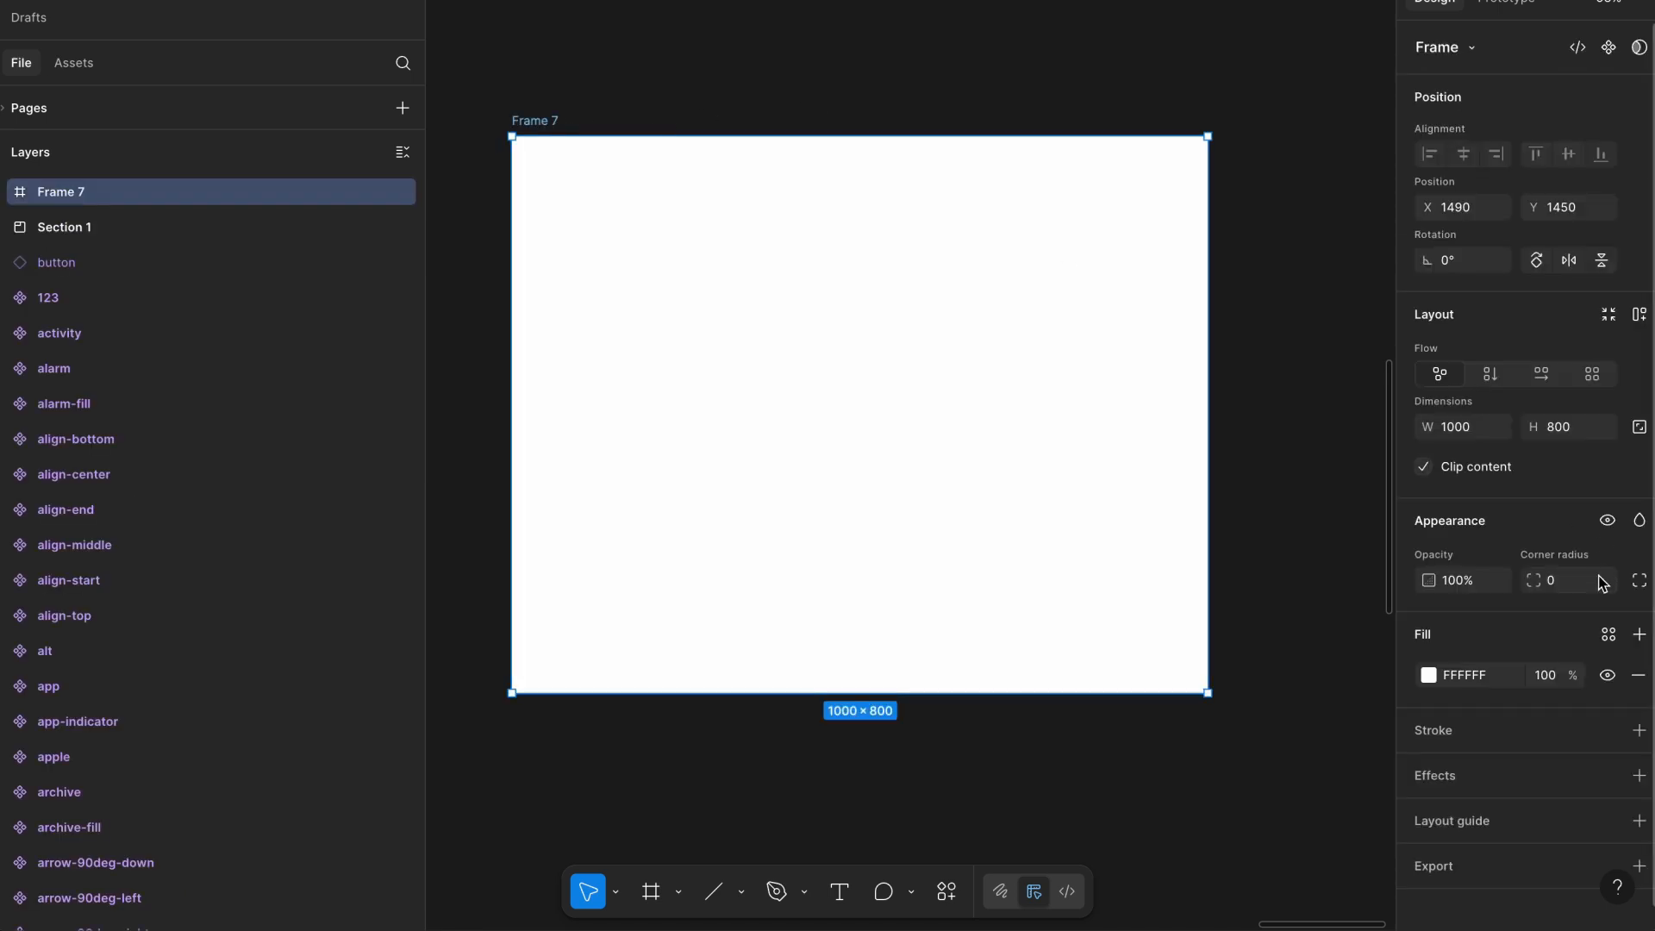
scroll(1493, 619, down, 1)
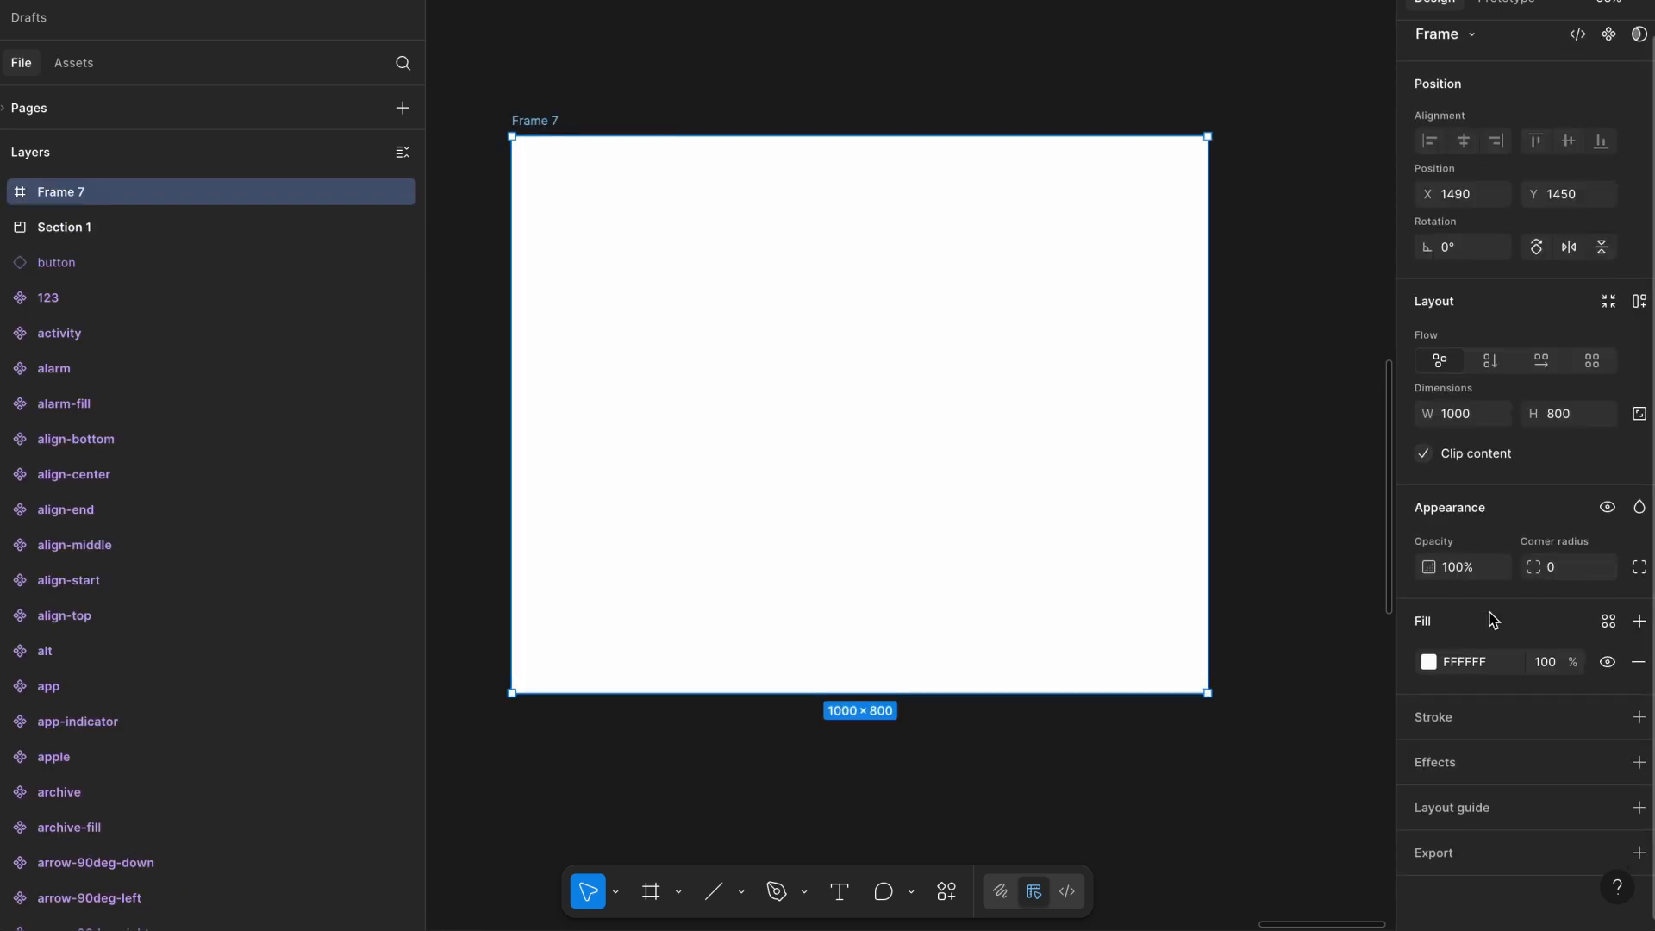
click(1431, 661)
click(1433, 659)
click(1592, 360)
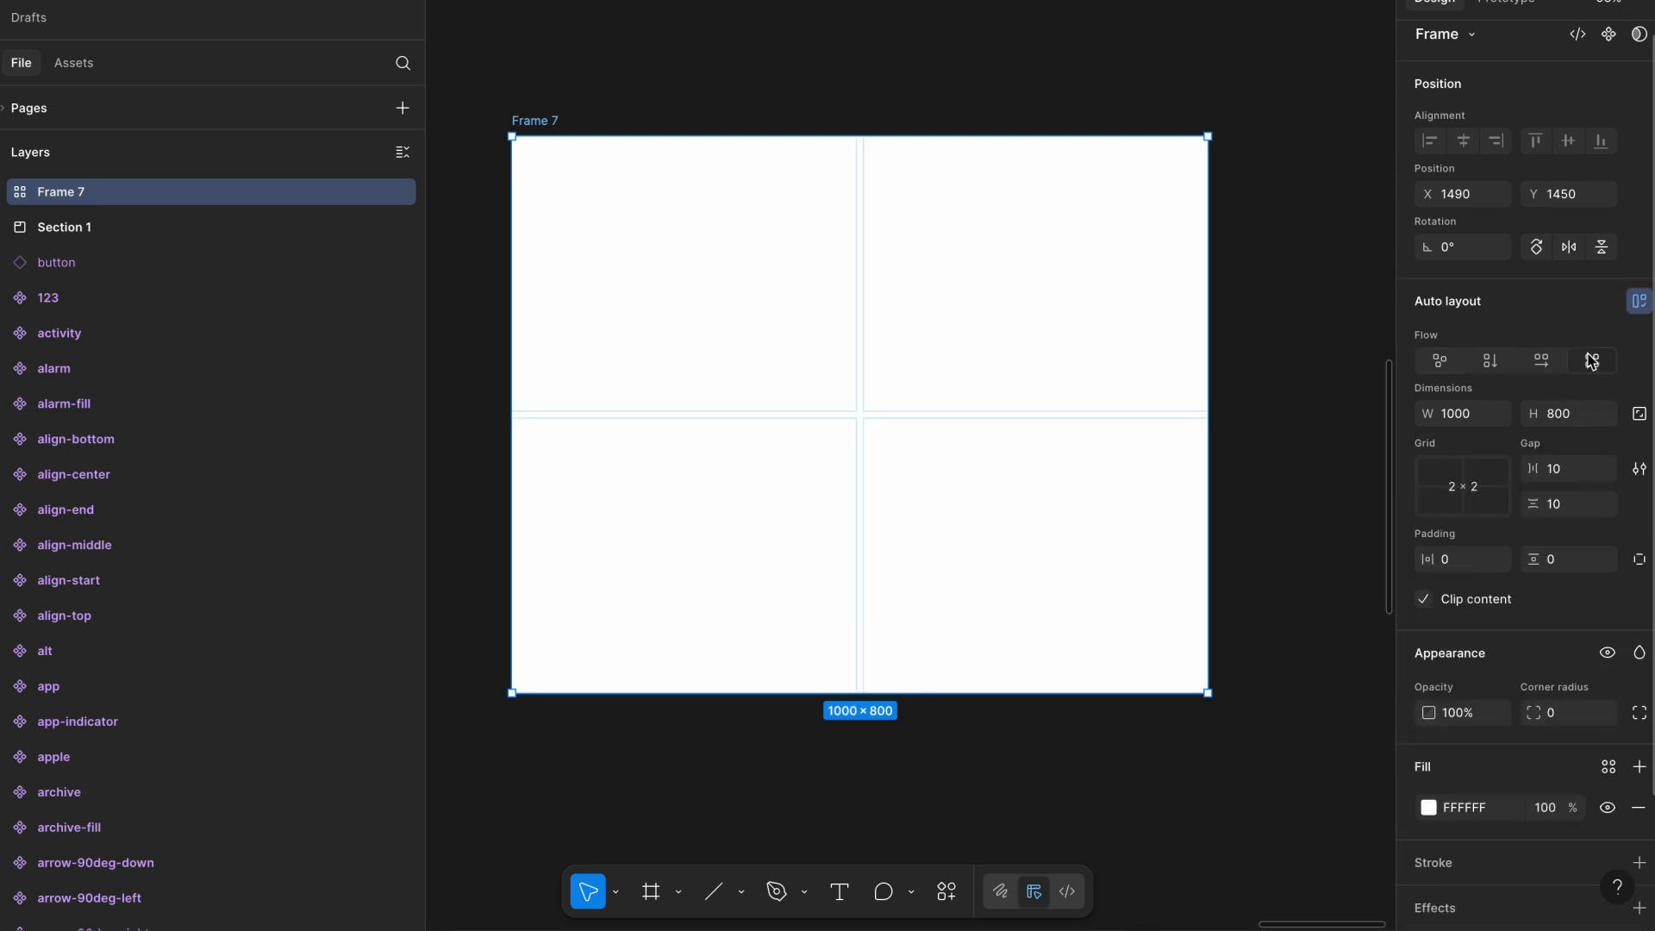
click(1465, 483)
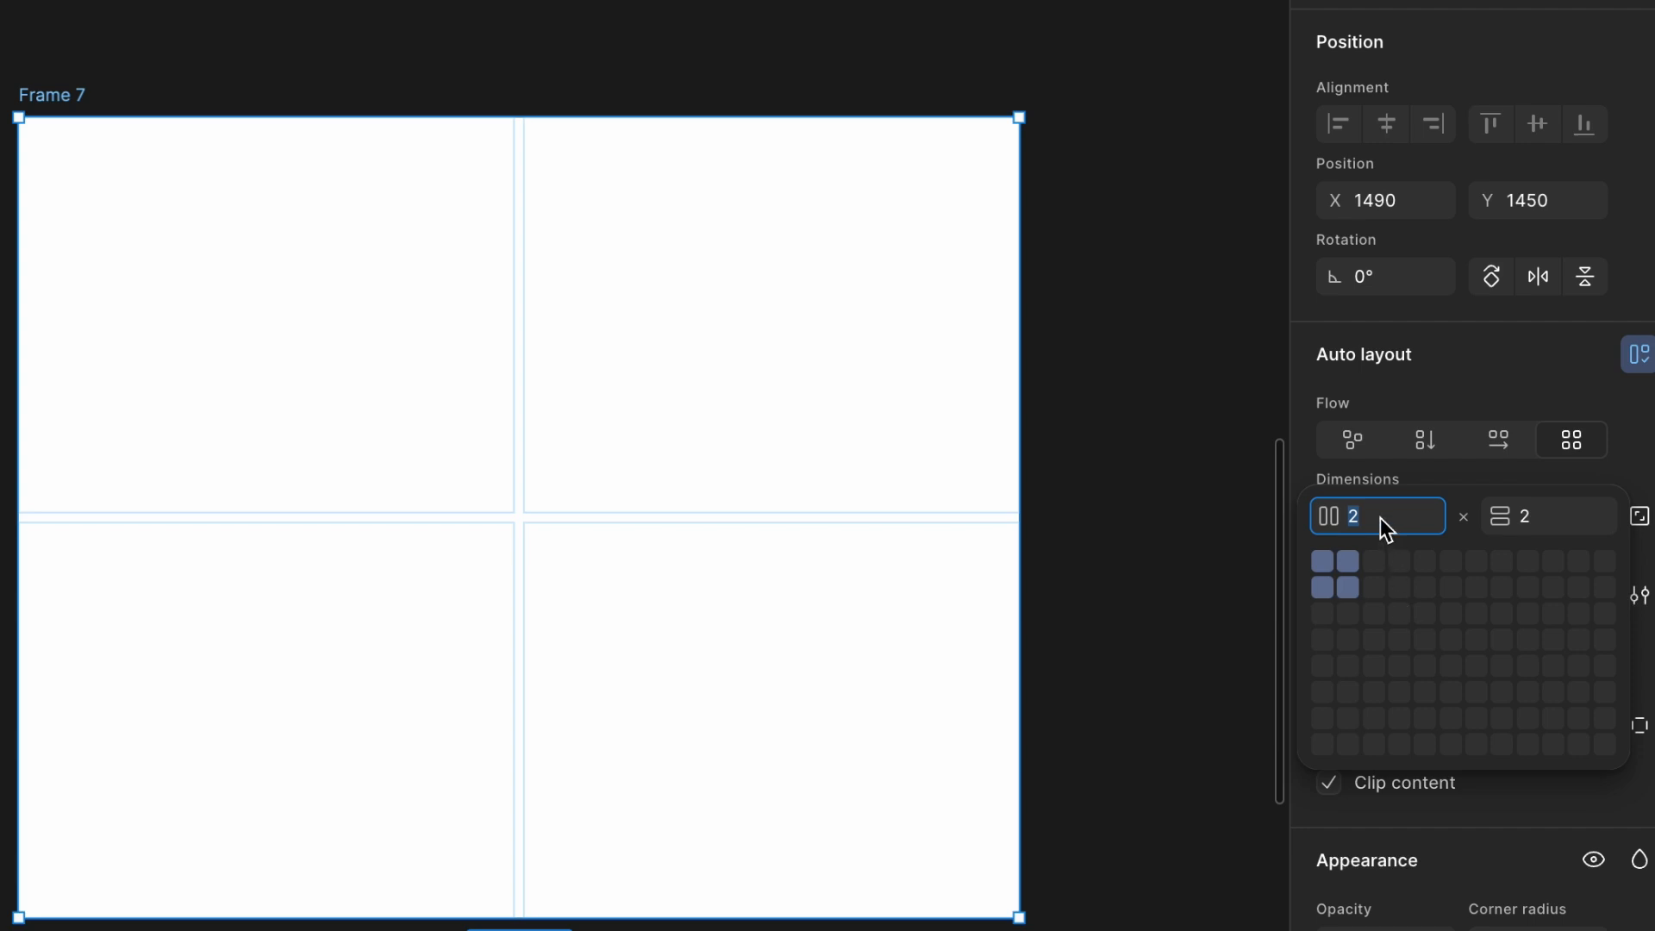
text(7)
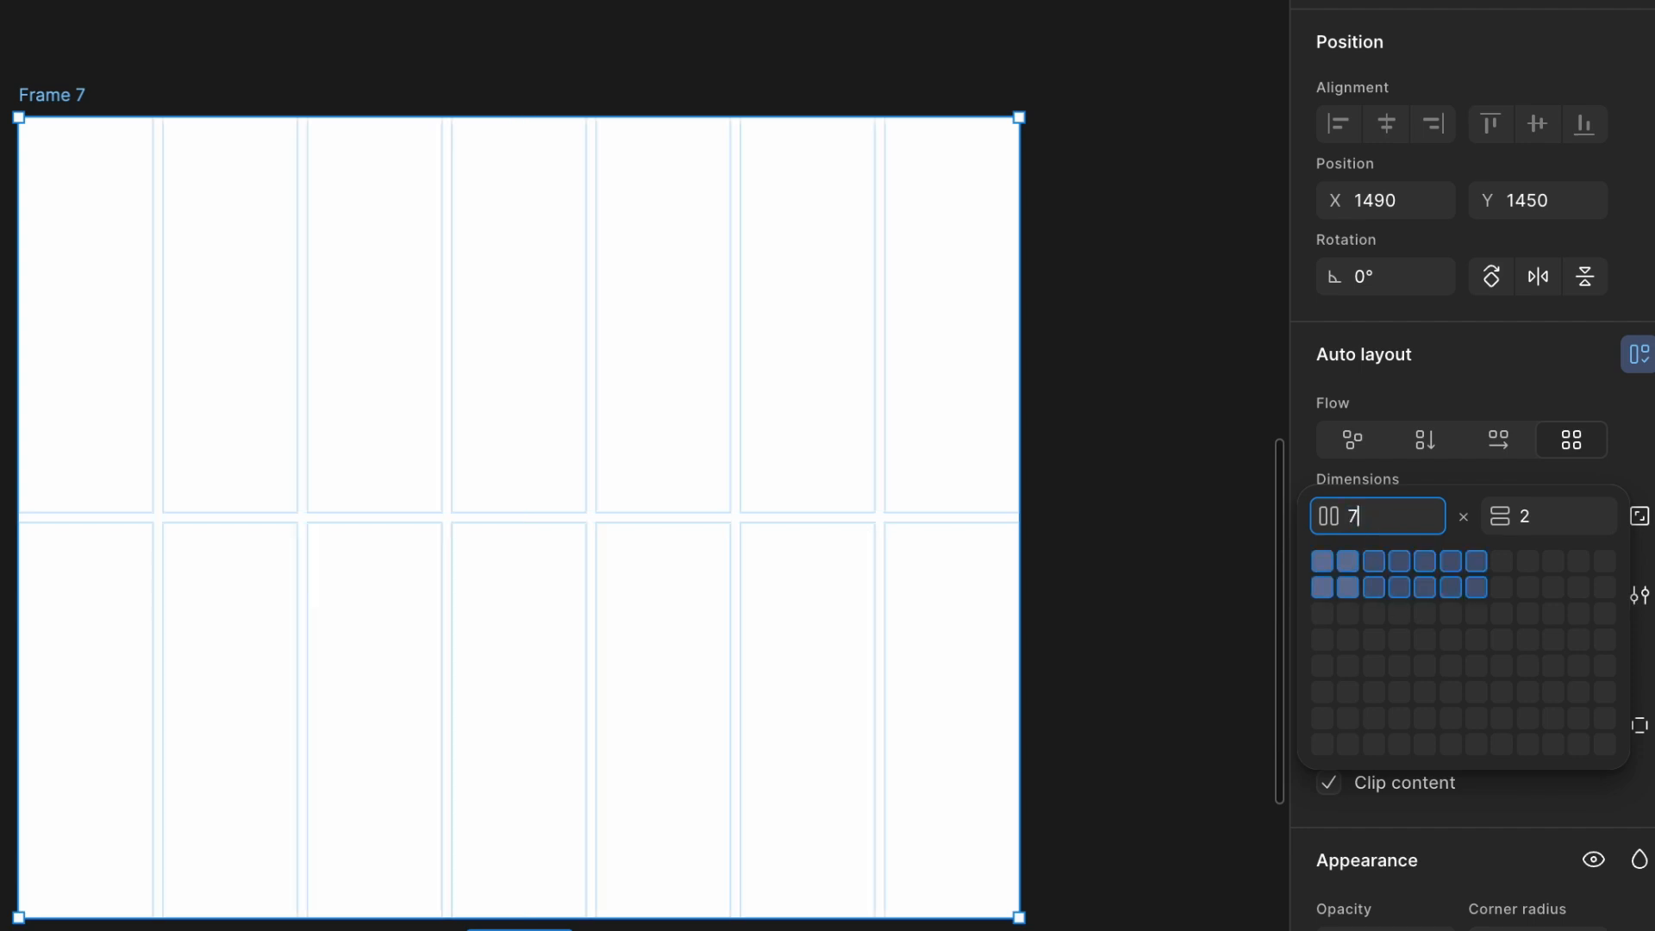
click(1543, 516)
text(11)
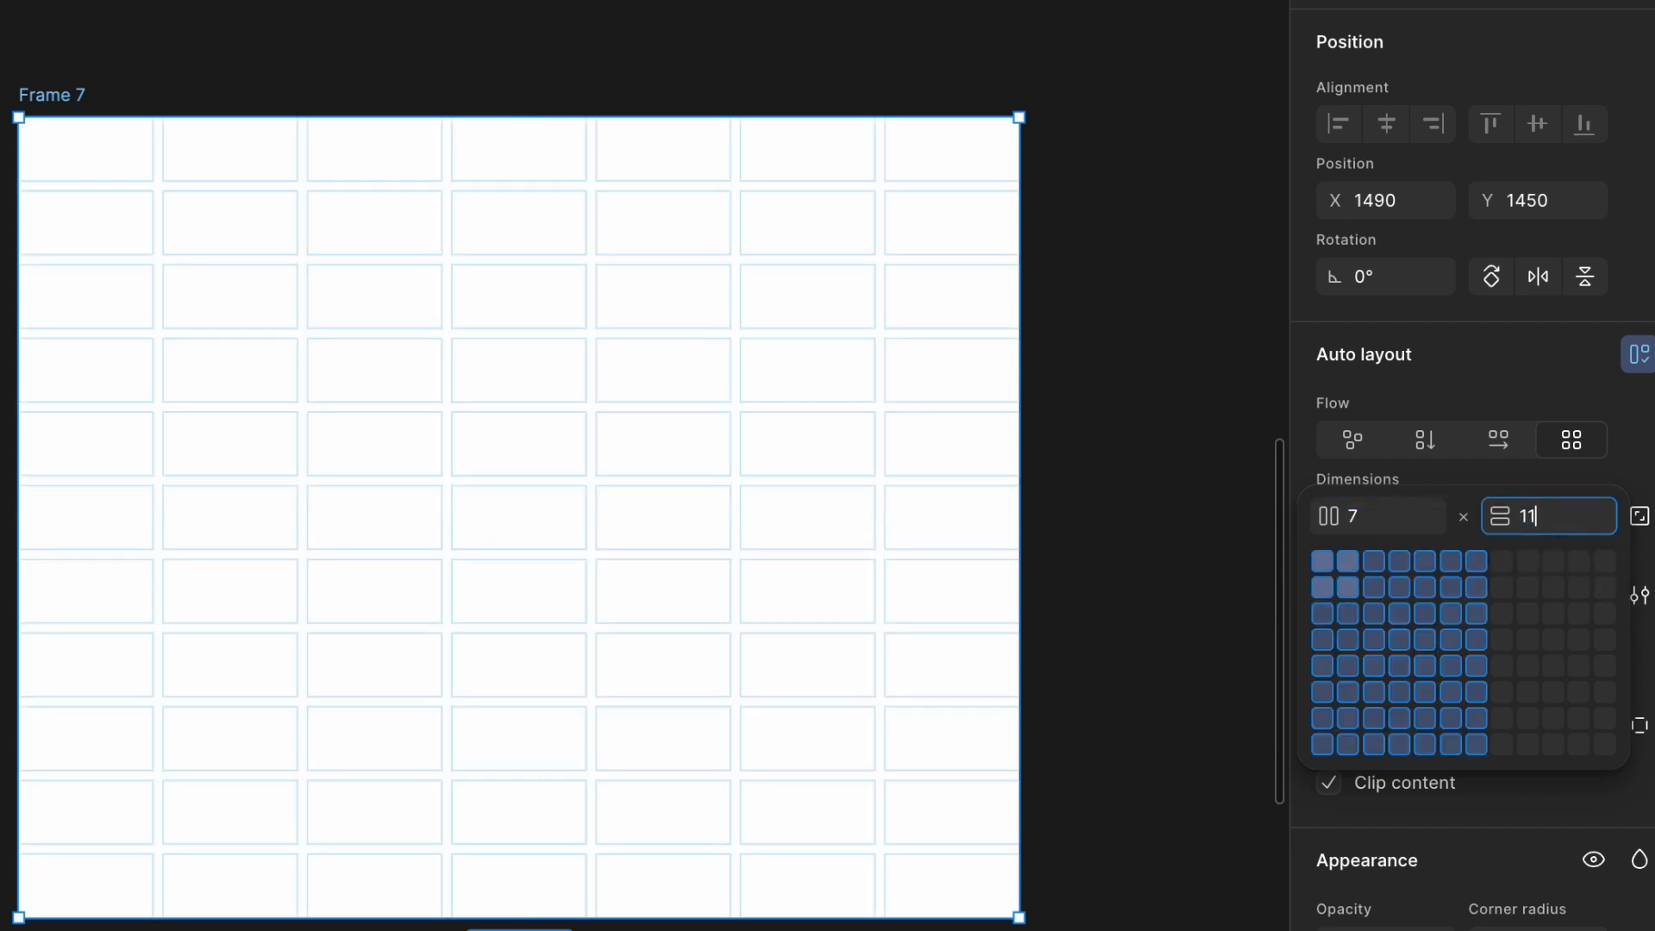
click(1646, 467)
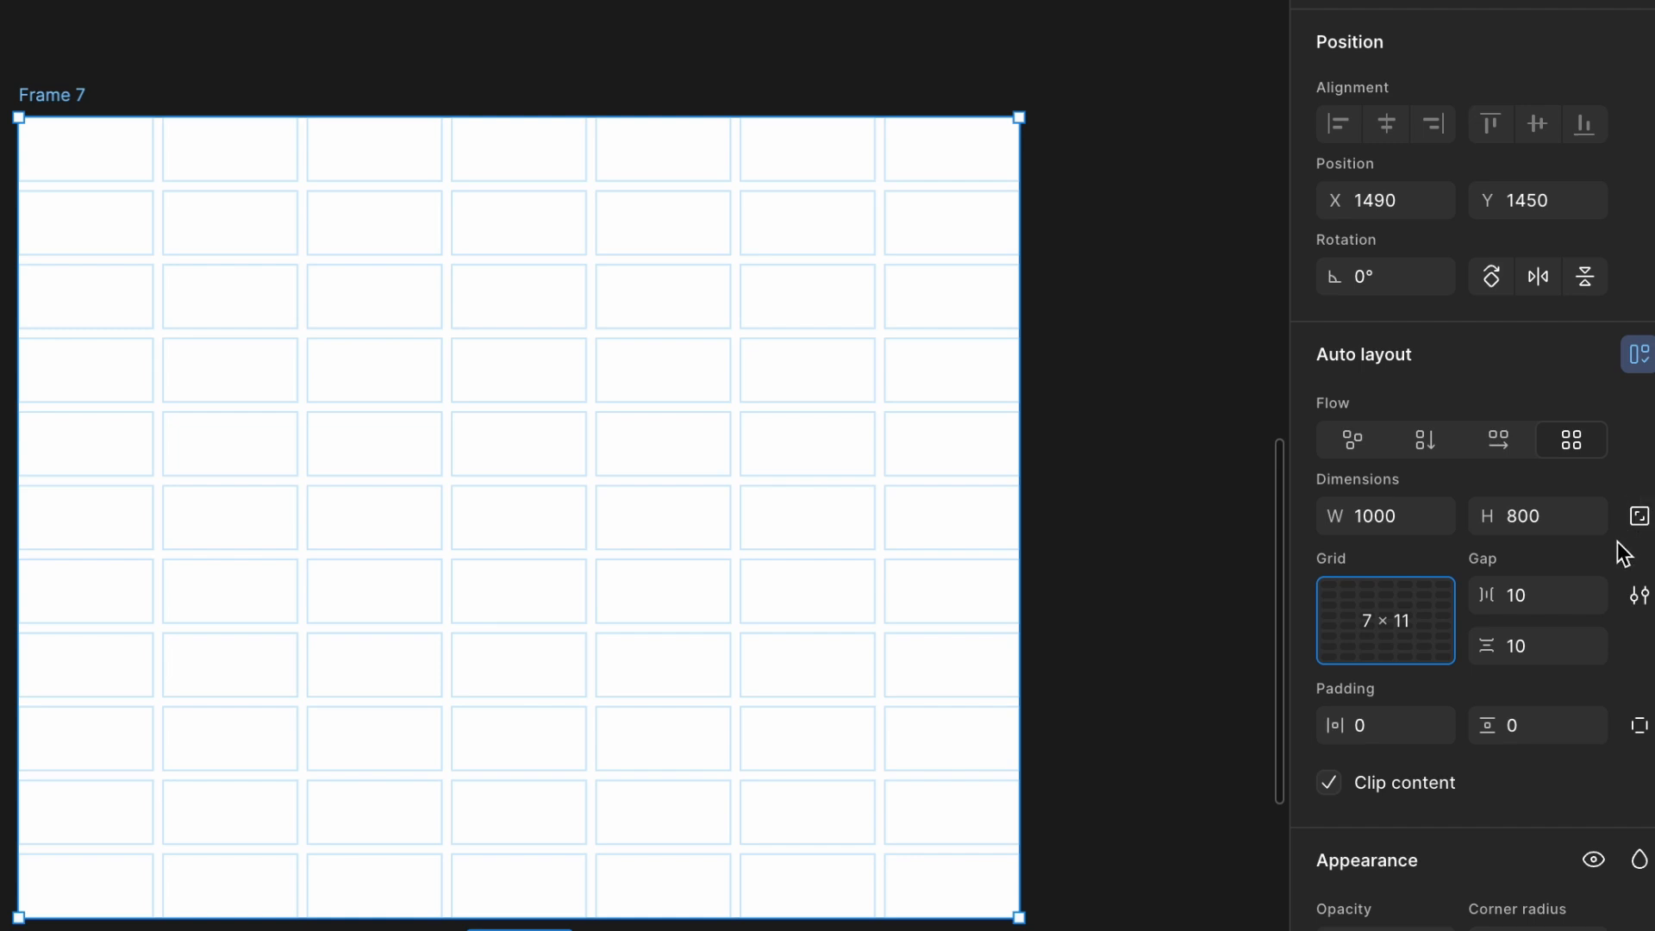
Set both the horizontal and vertical gaps of the grid to 0.
click(1543, 594)
text(0)
key(Tab)
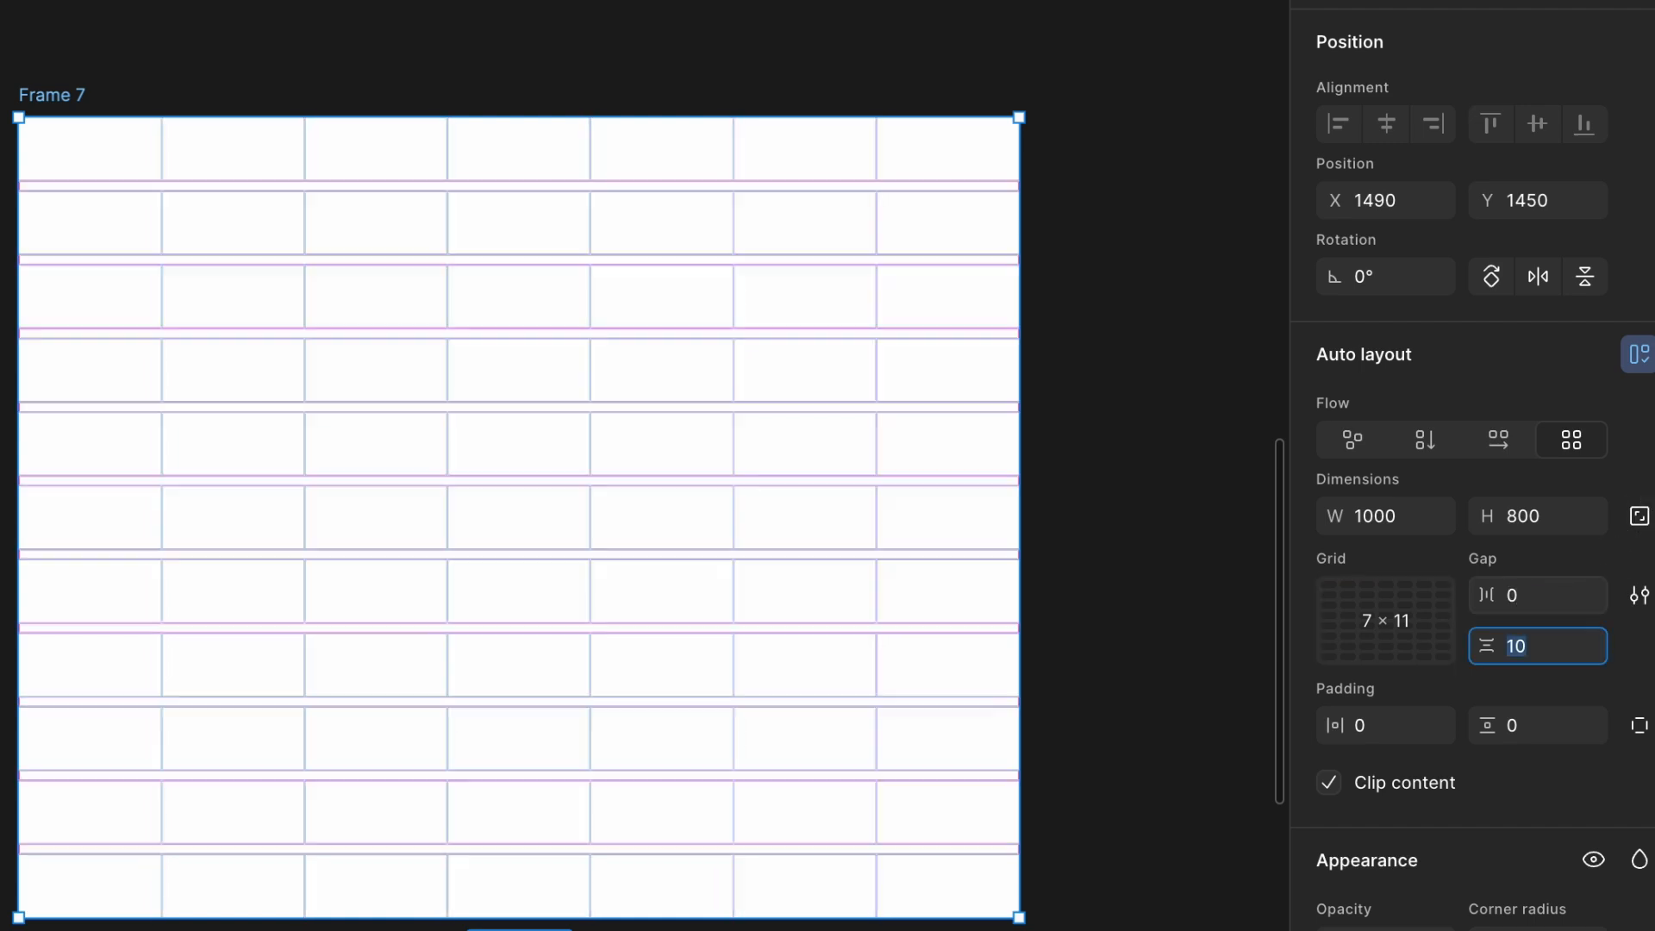
key(Return)
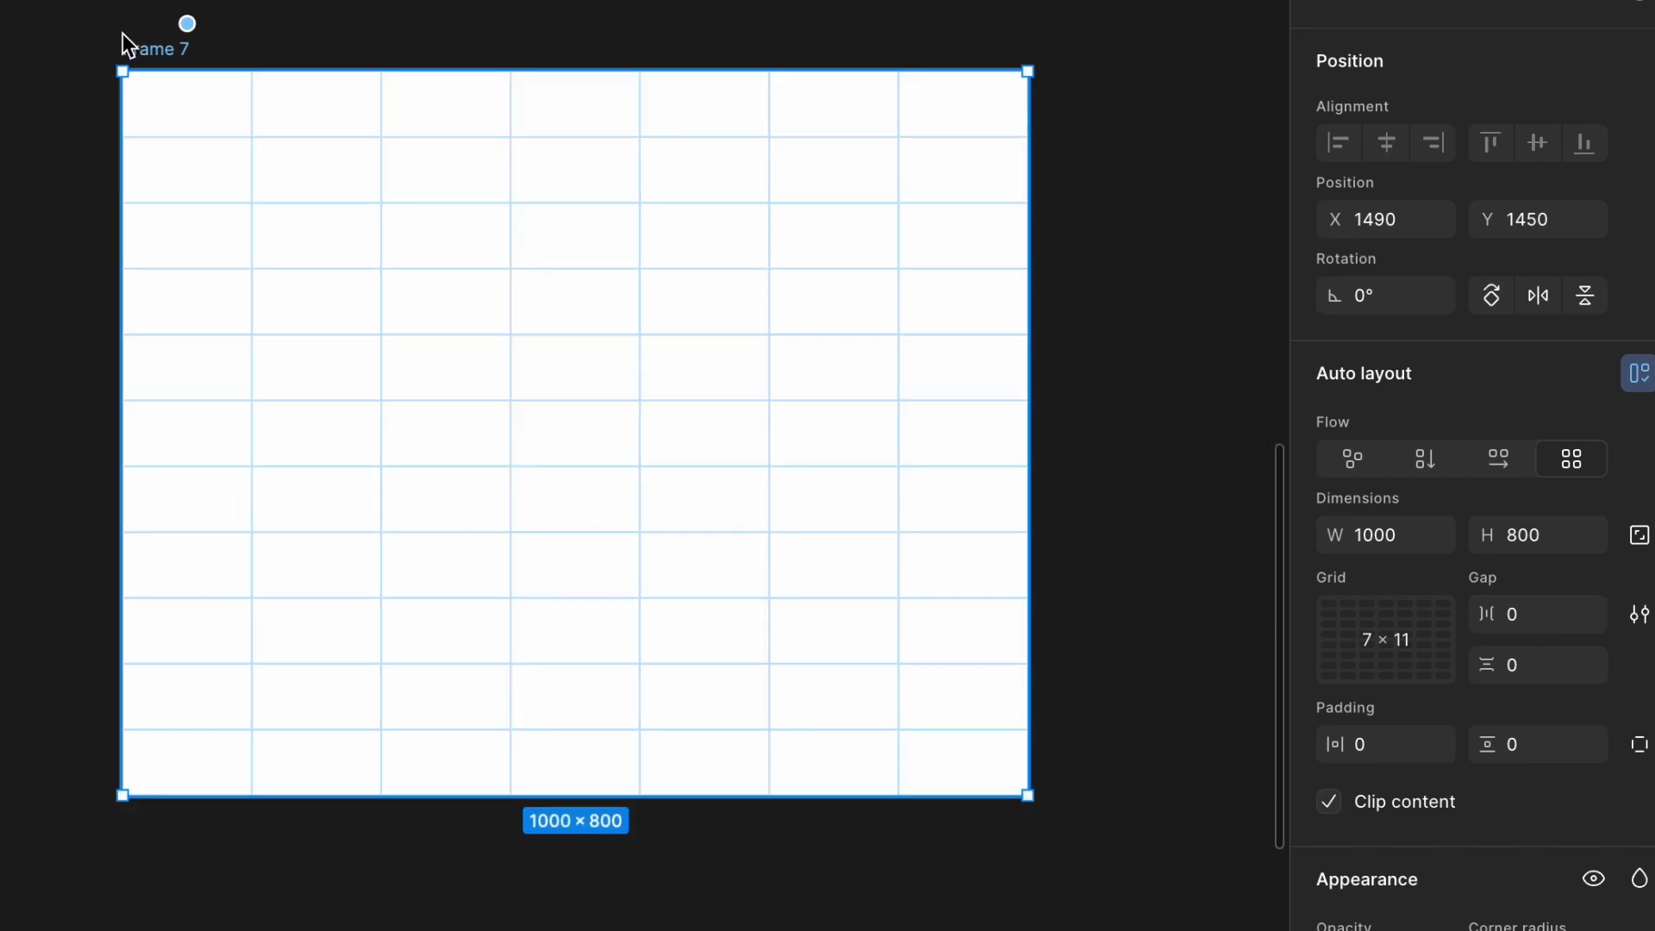
Rename the grid frame to "Table".
click(122, 33)
scroll(145, 50, up, 3)
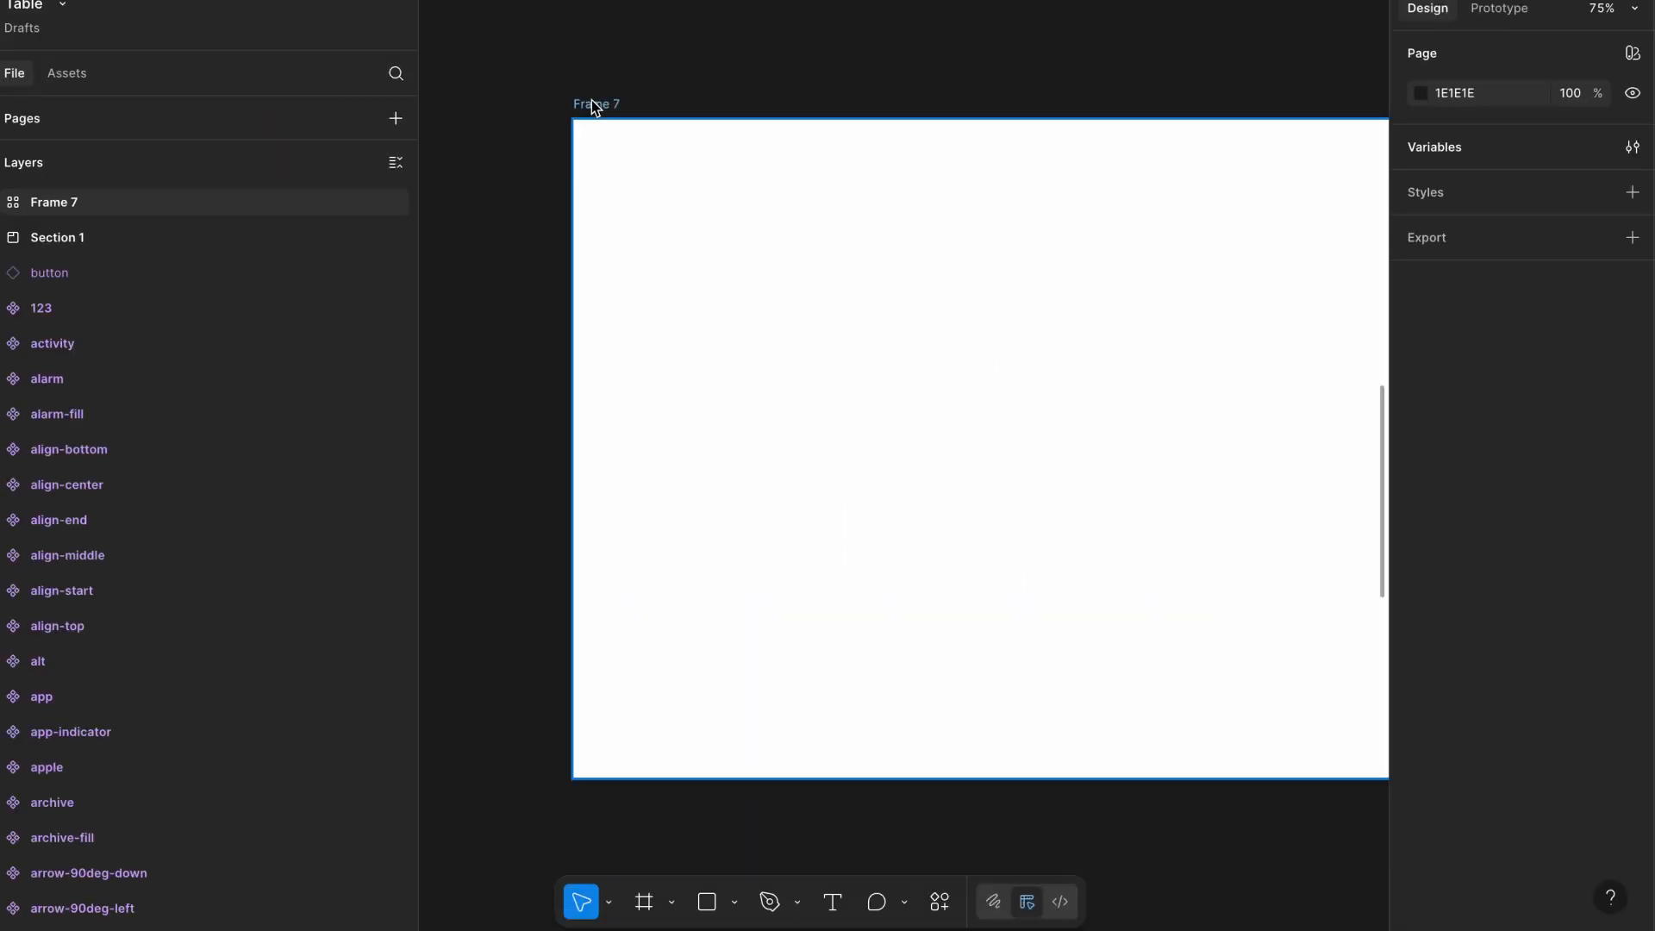
key(shift+1)
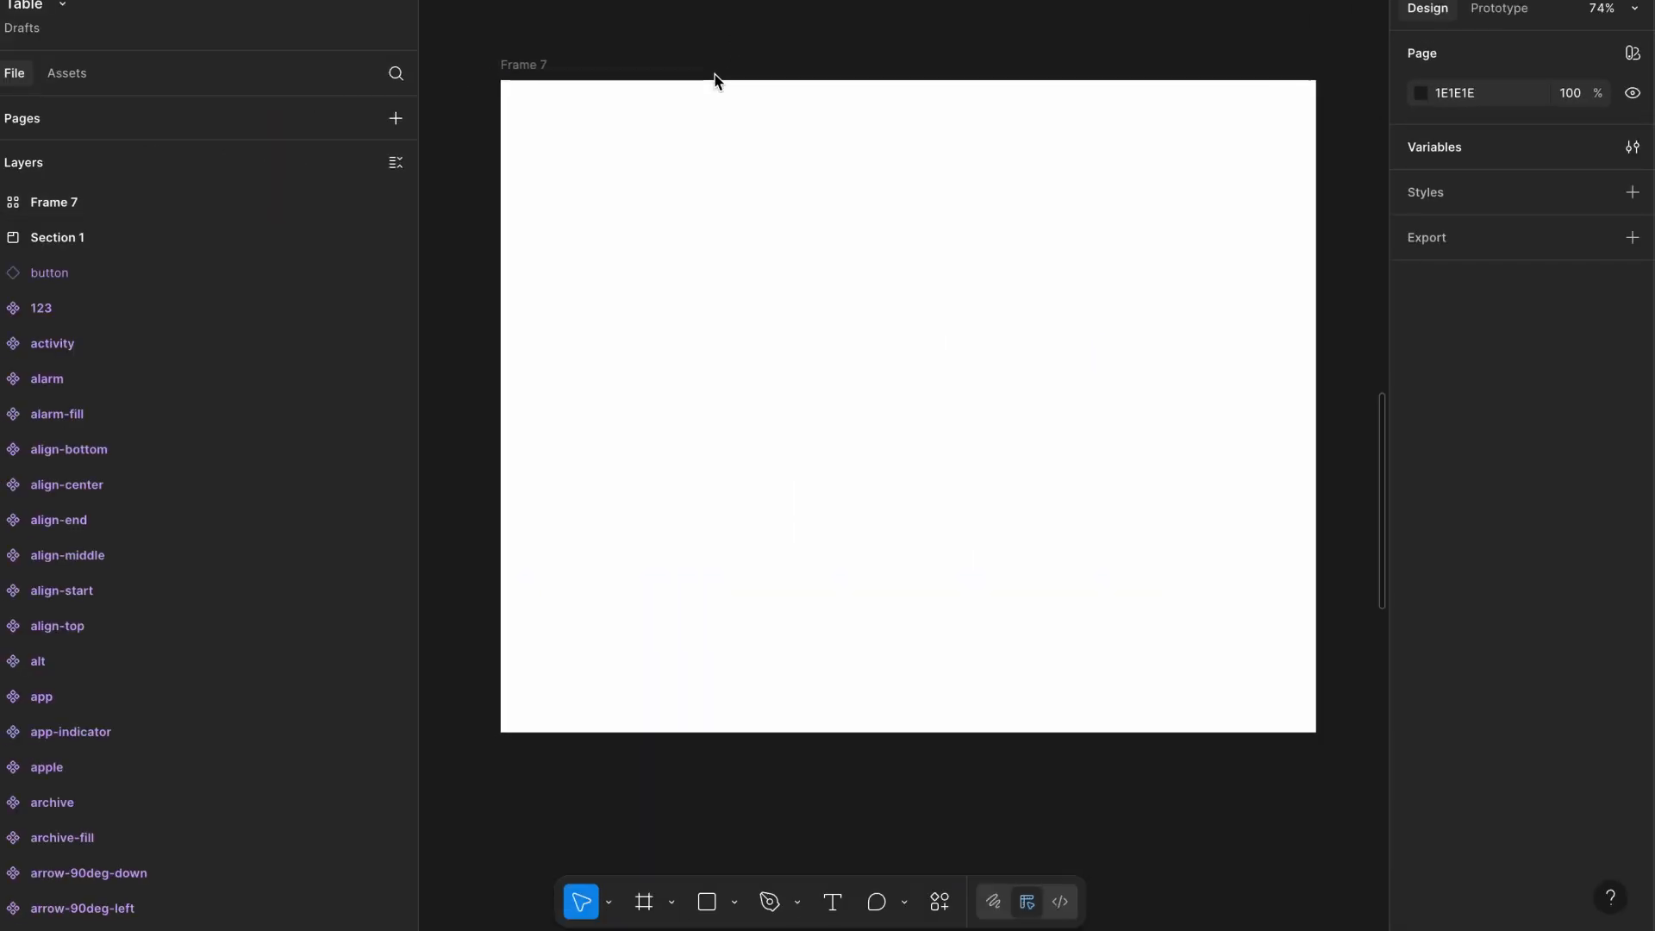
click(539, 67)
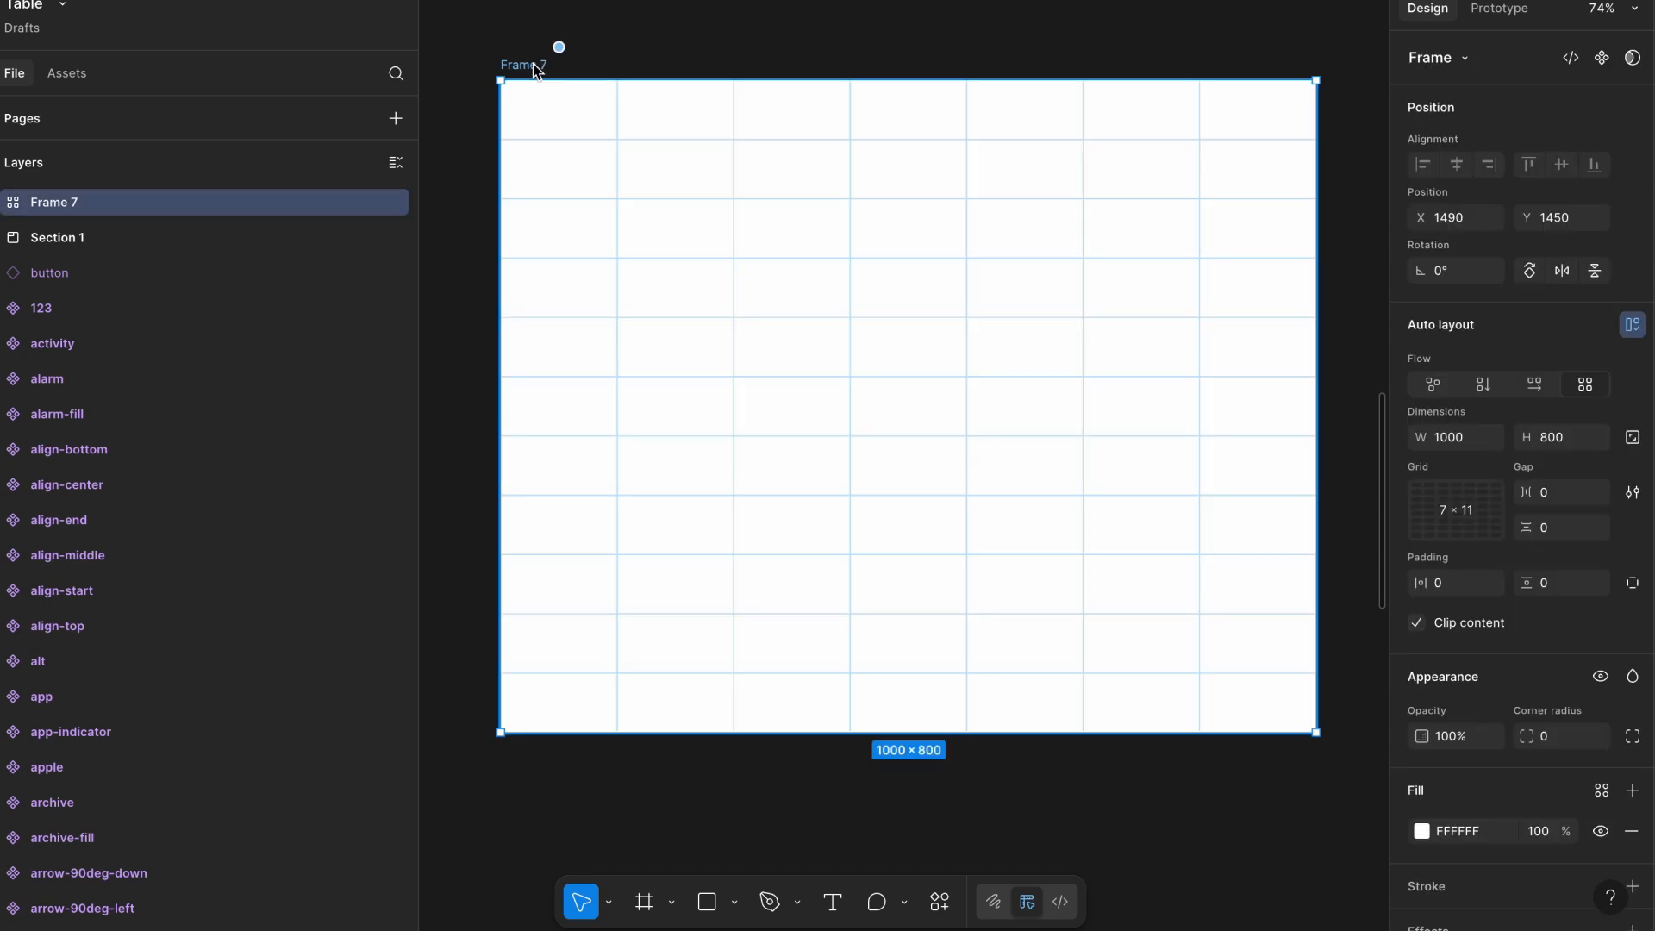
scroll(775, 462, left, 2)
double_click(587, 48)
text(Table)
key(Return)
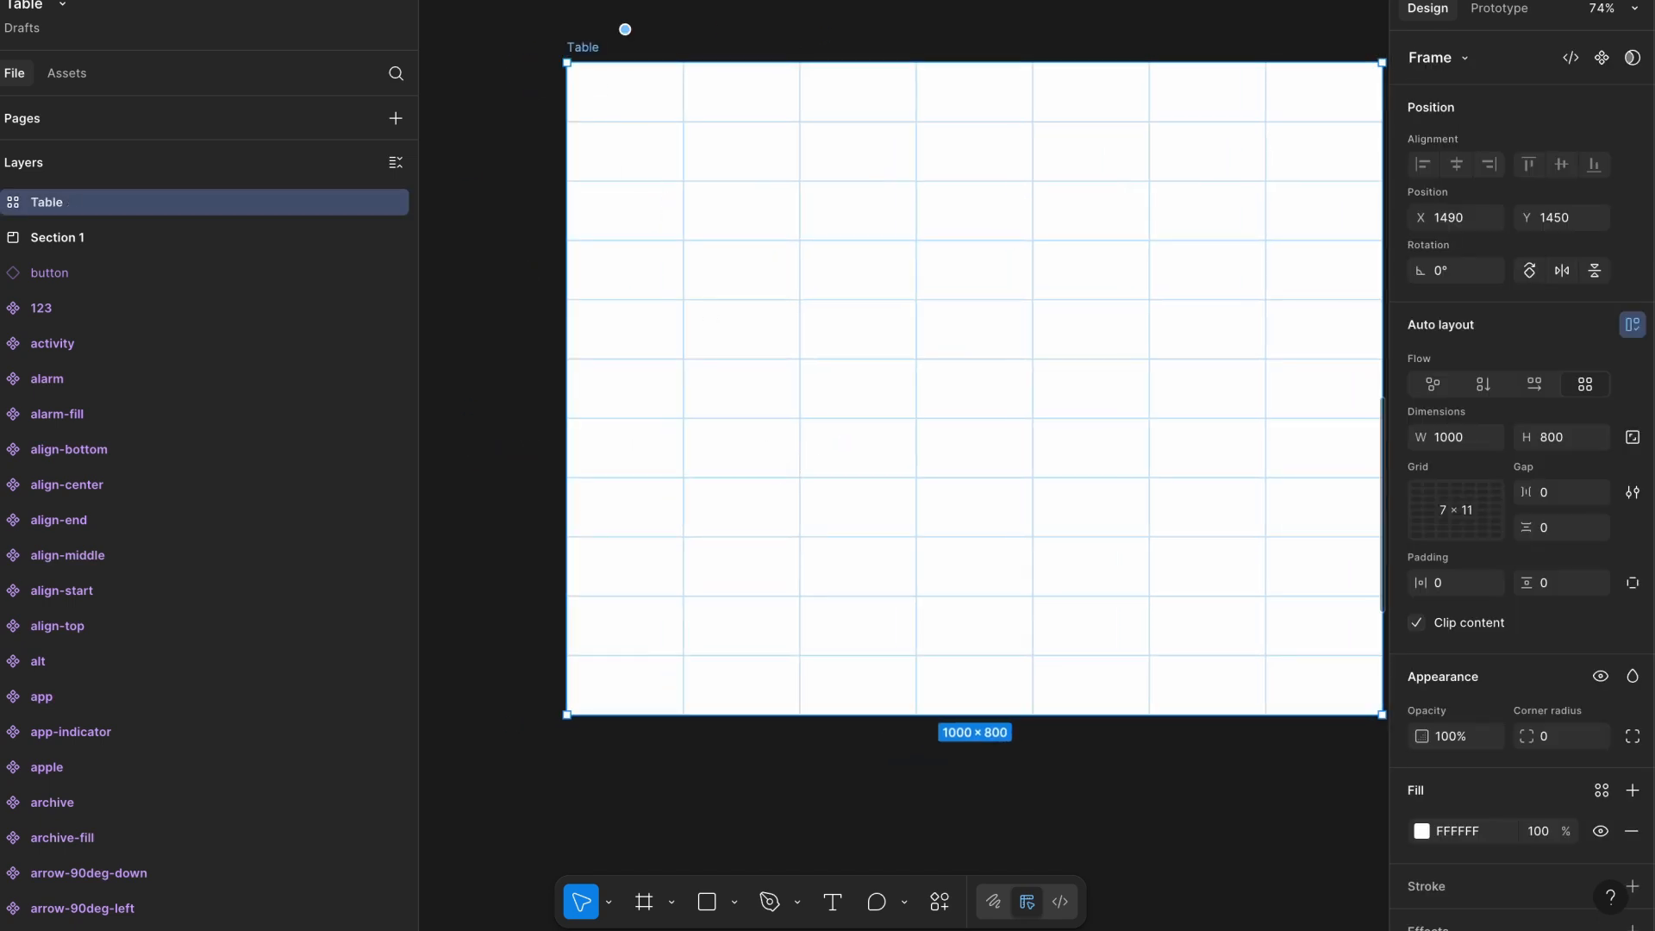
Copy the Default variant of the head component and paste it into the first cell of the Table frame.
scroll(616, 5, down, 2)
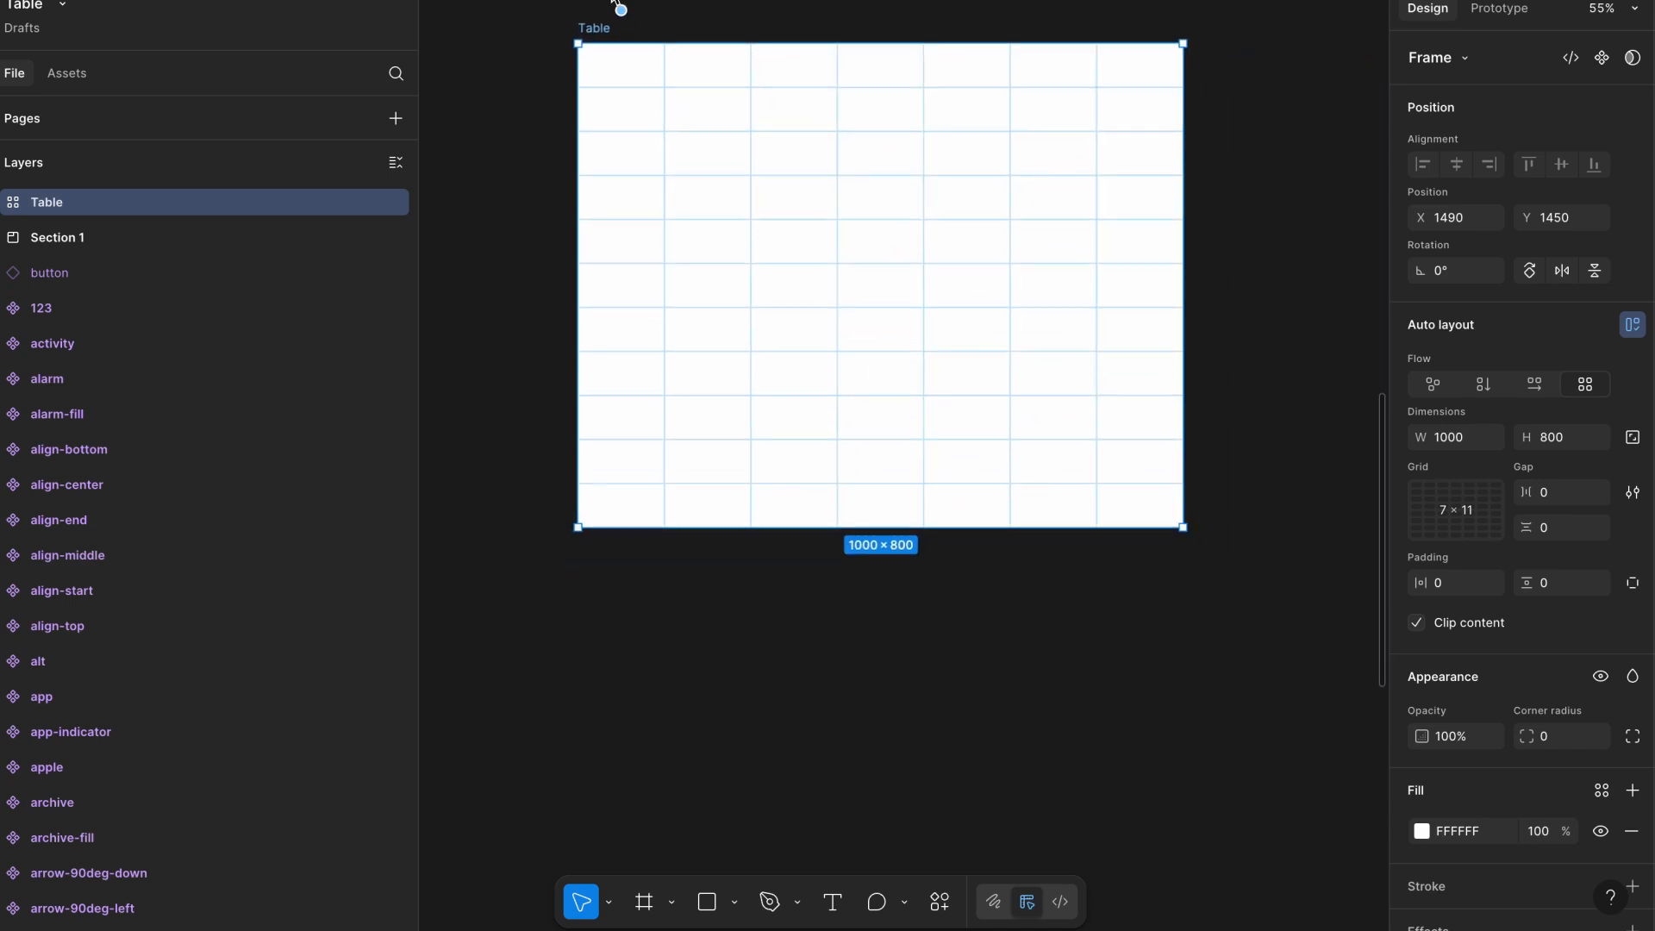
scroll(1191, 264, down, 5)
scroll(1191, 264, left, 1)
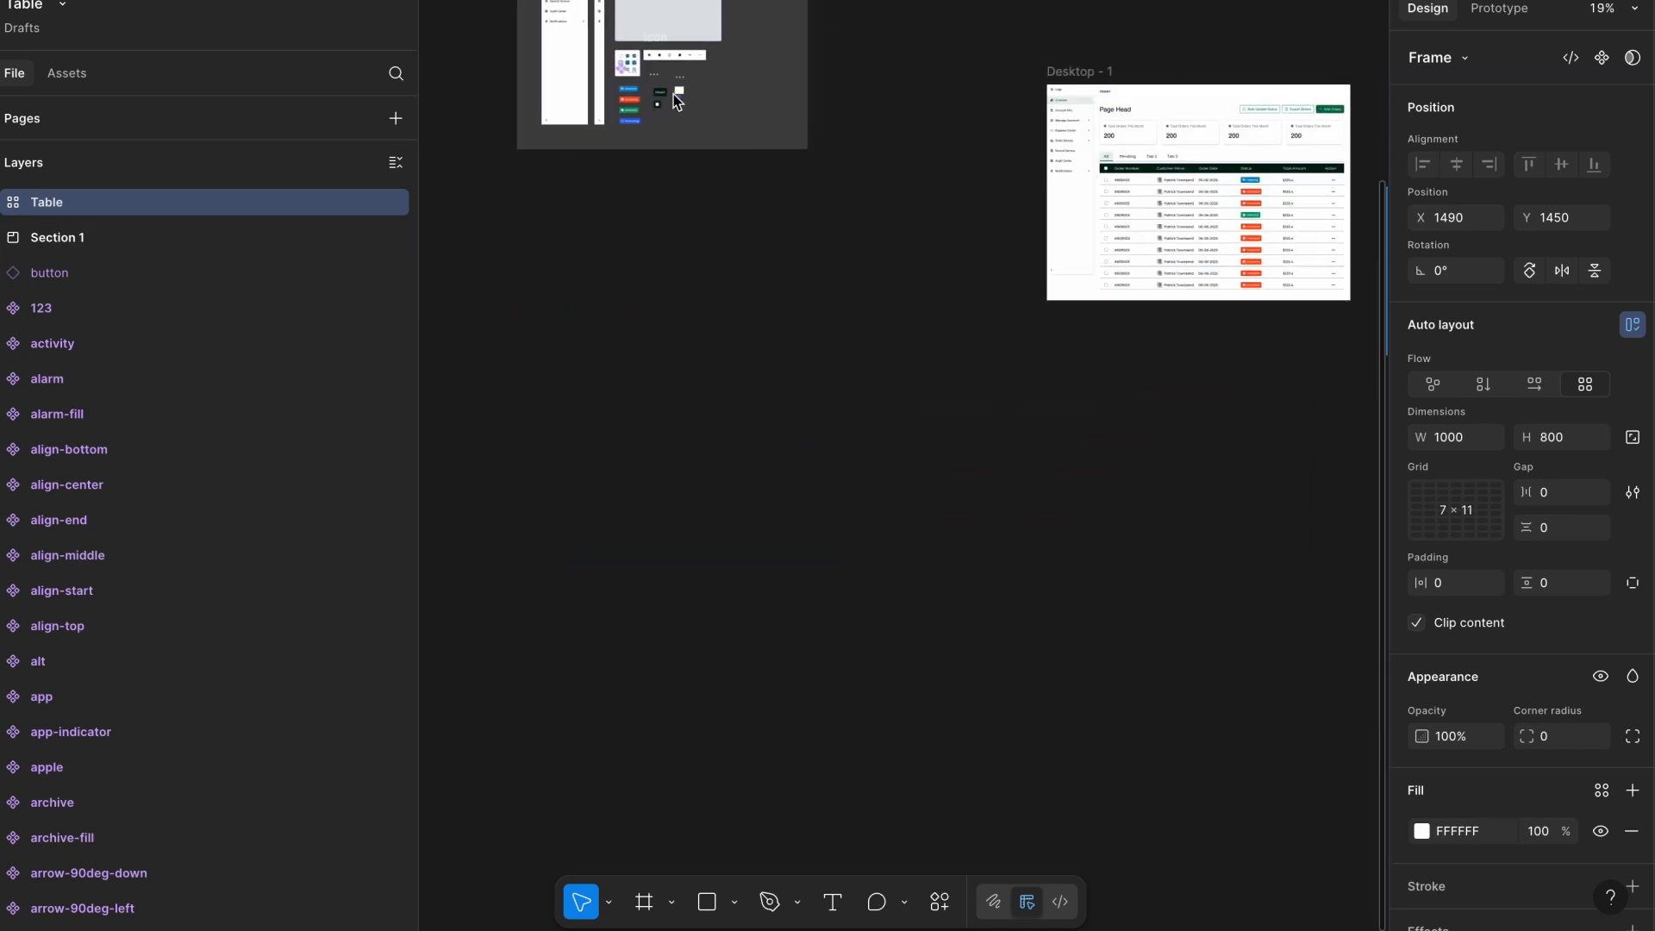
scroll(672, 92, up, 5)
click(737, 96)
click(615, 97)
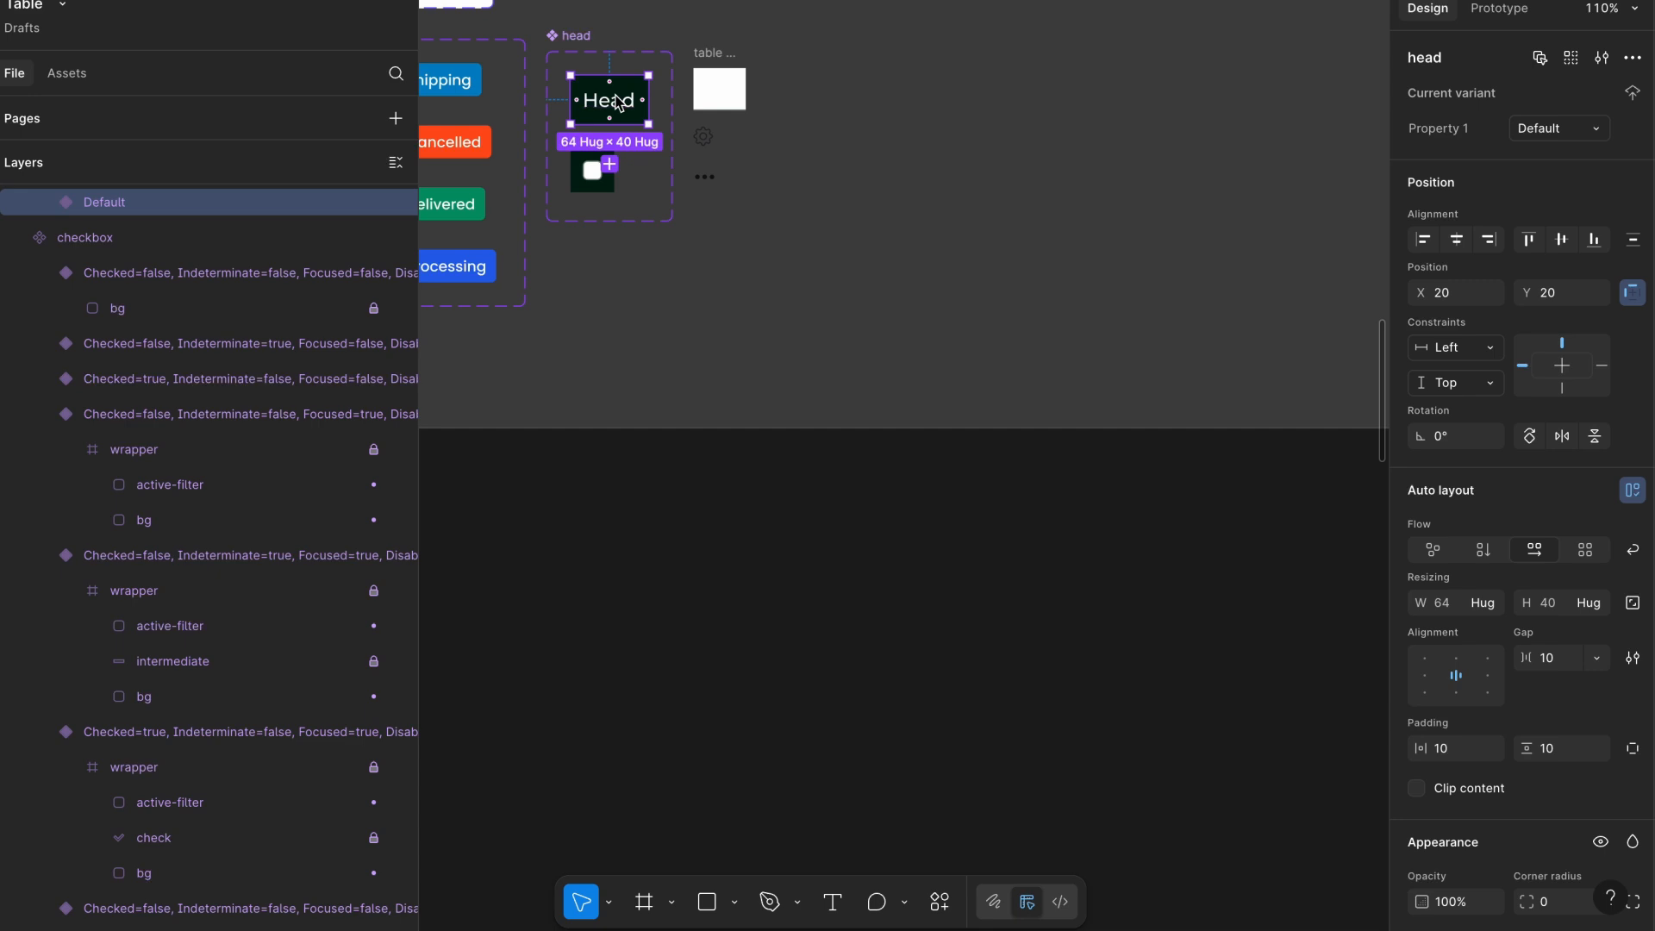
scroll(868, 248, down, 6)
click(964, 284)
scroll(964, 284, up, 5)
key(ctrl+v)
scroll(628, 134, up, 2)
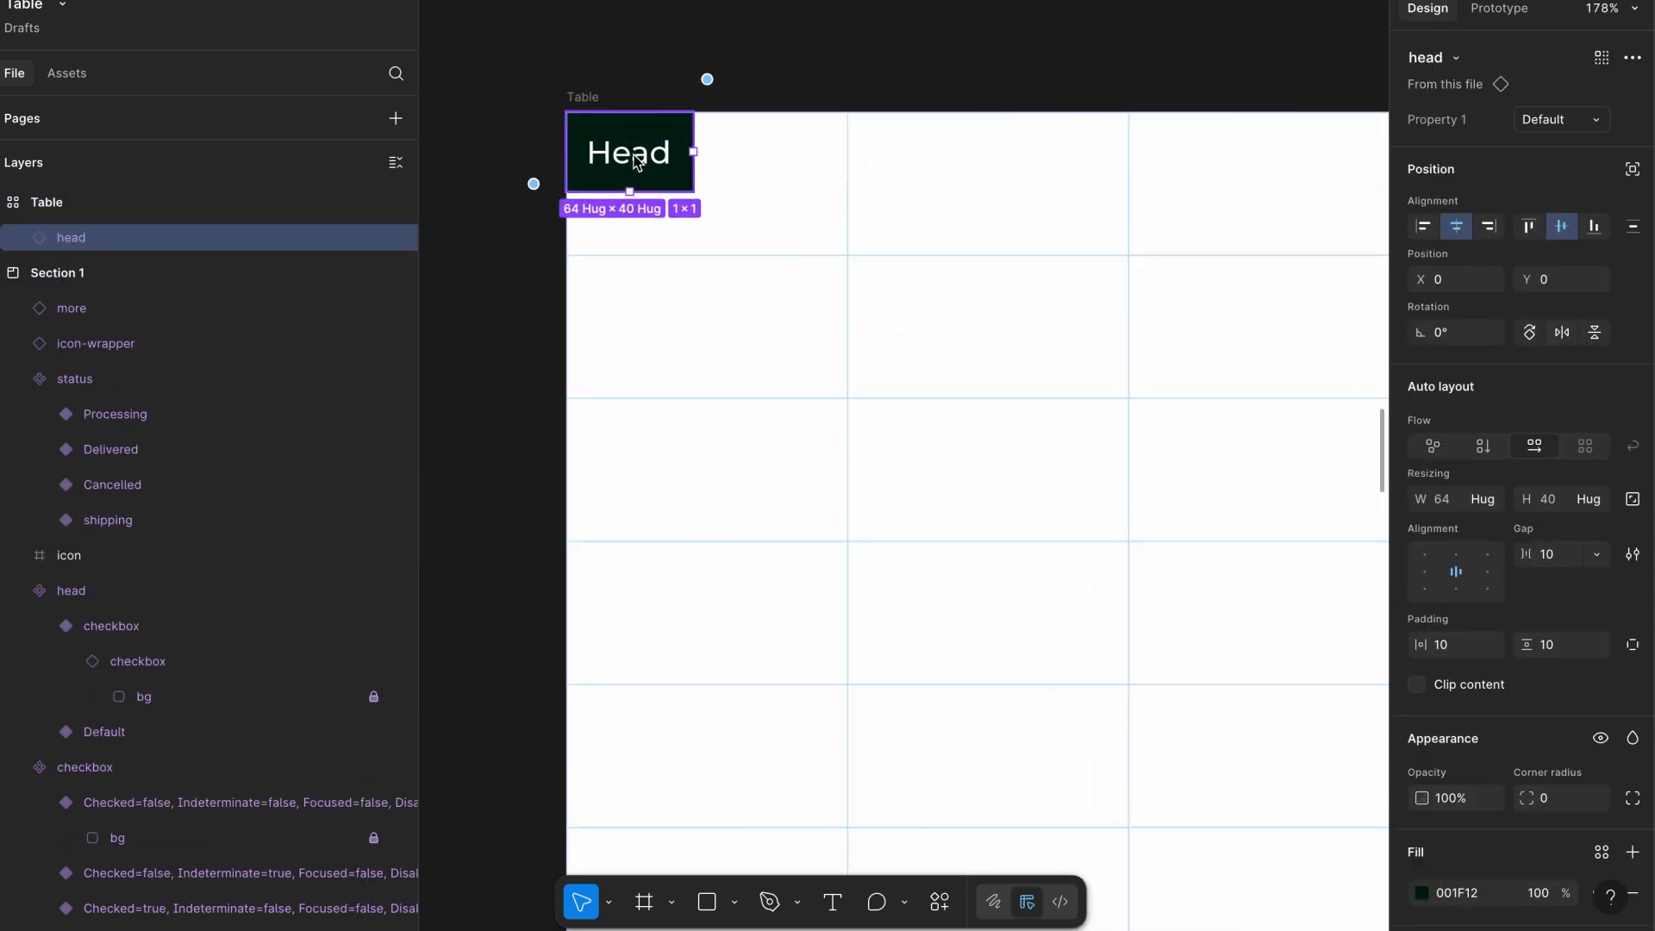
Set the pasted head cell's width and height to Fill container.
double_click(603, 164)
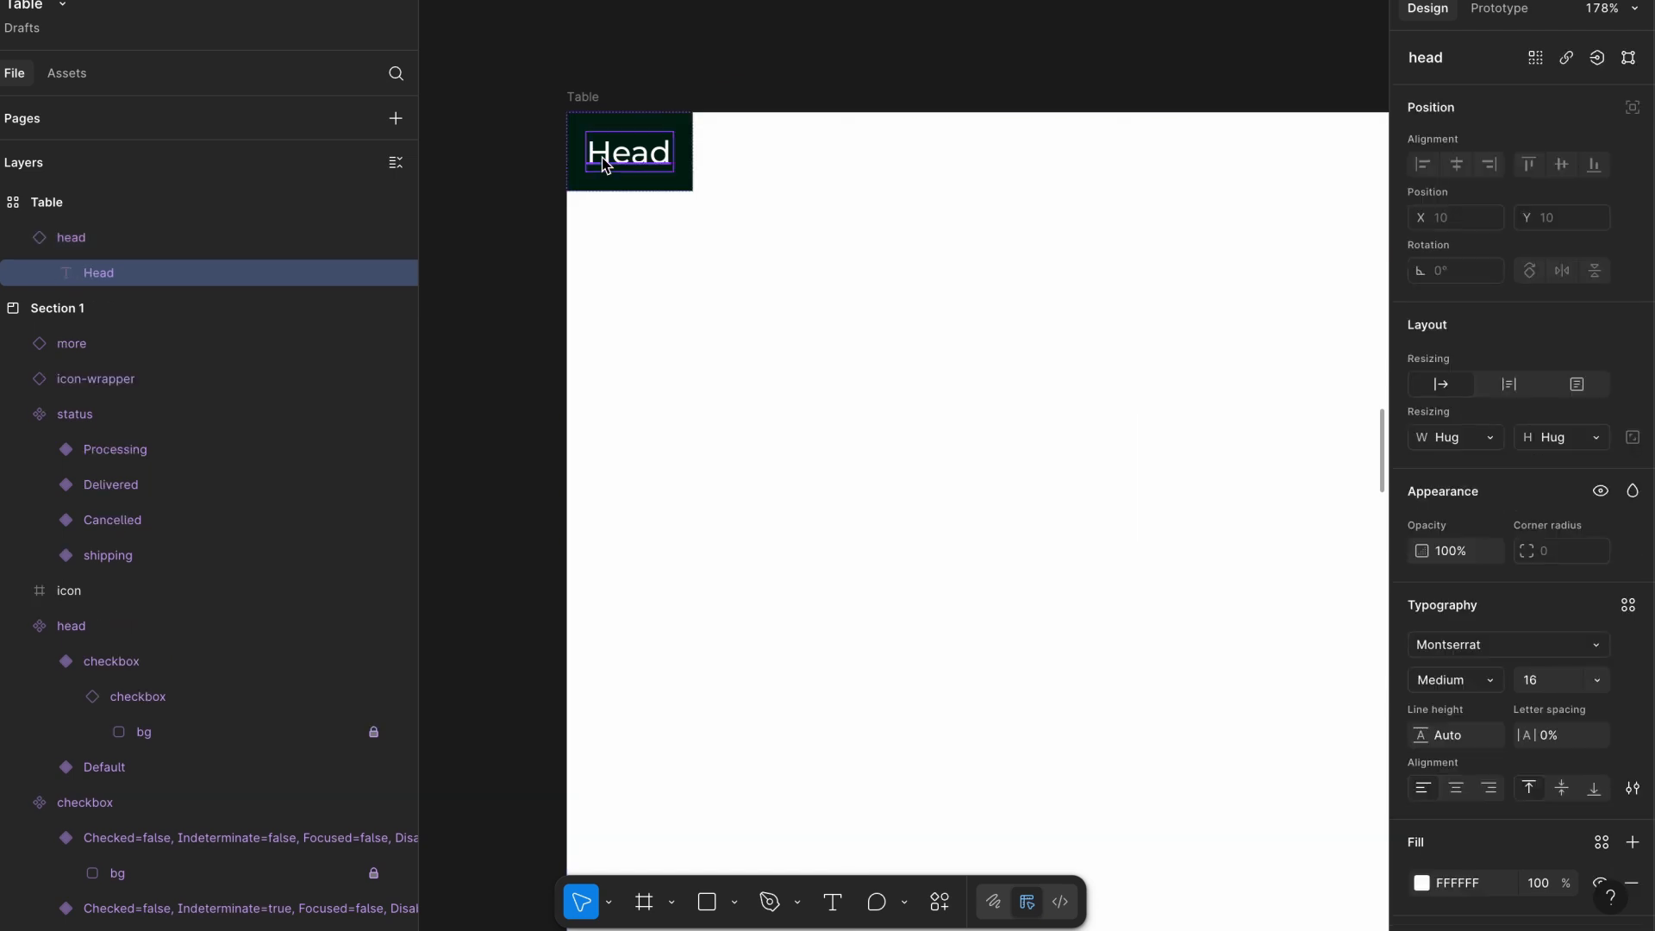
click(106, 245)
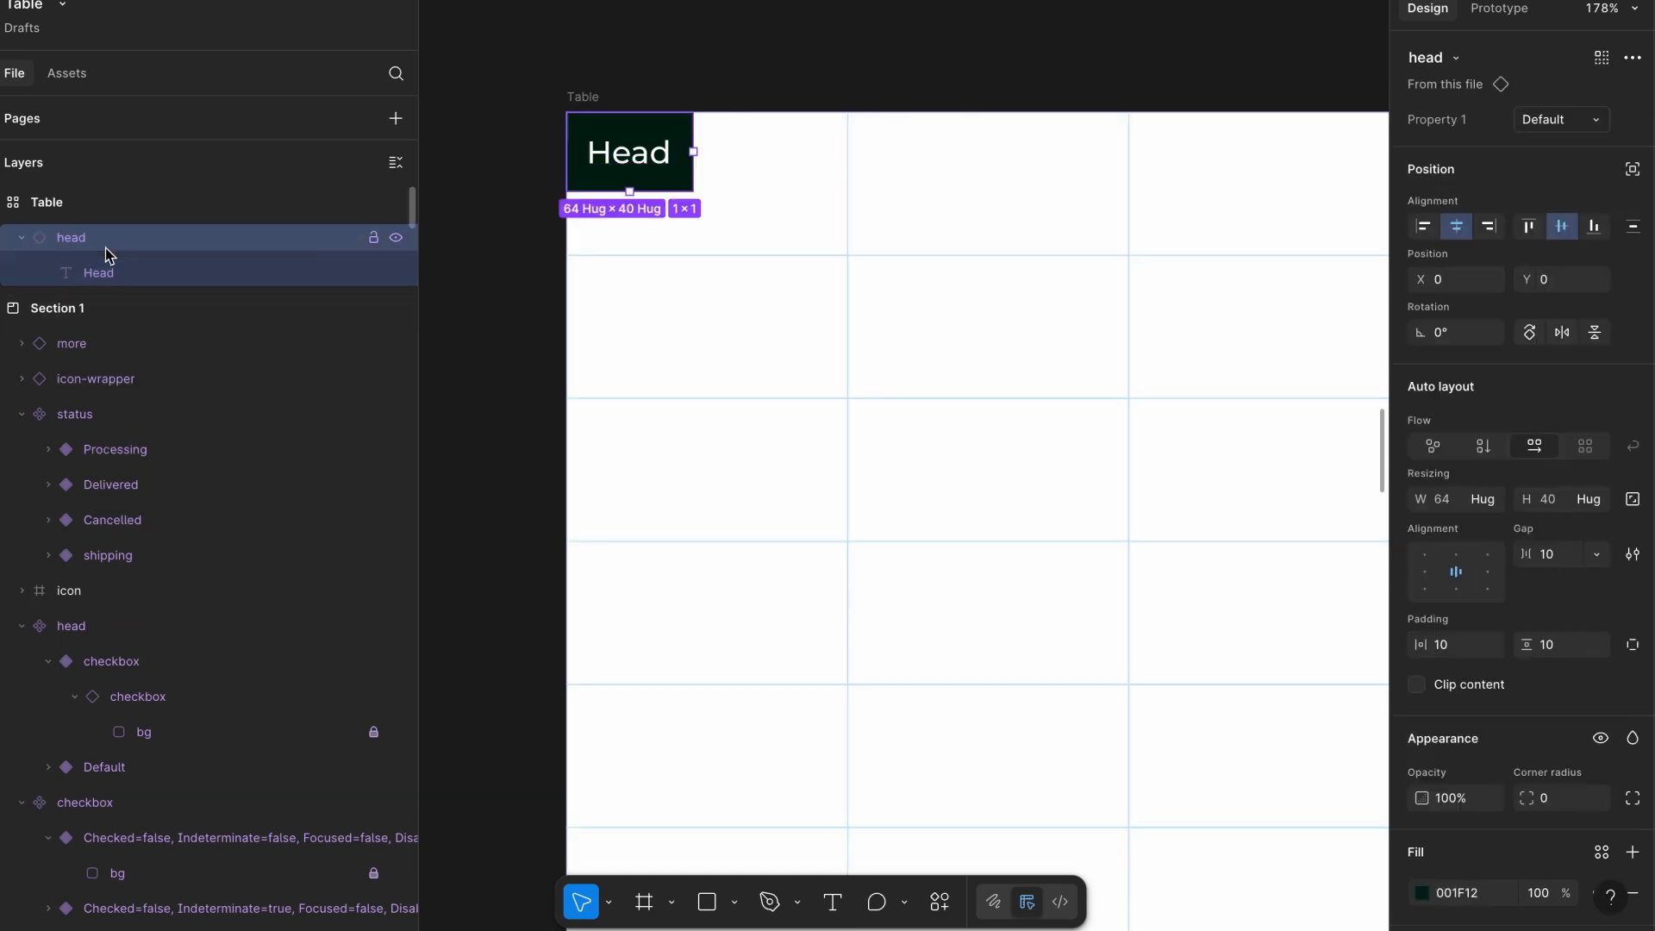
click(1486, 501)
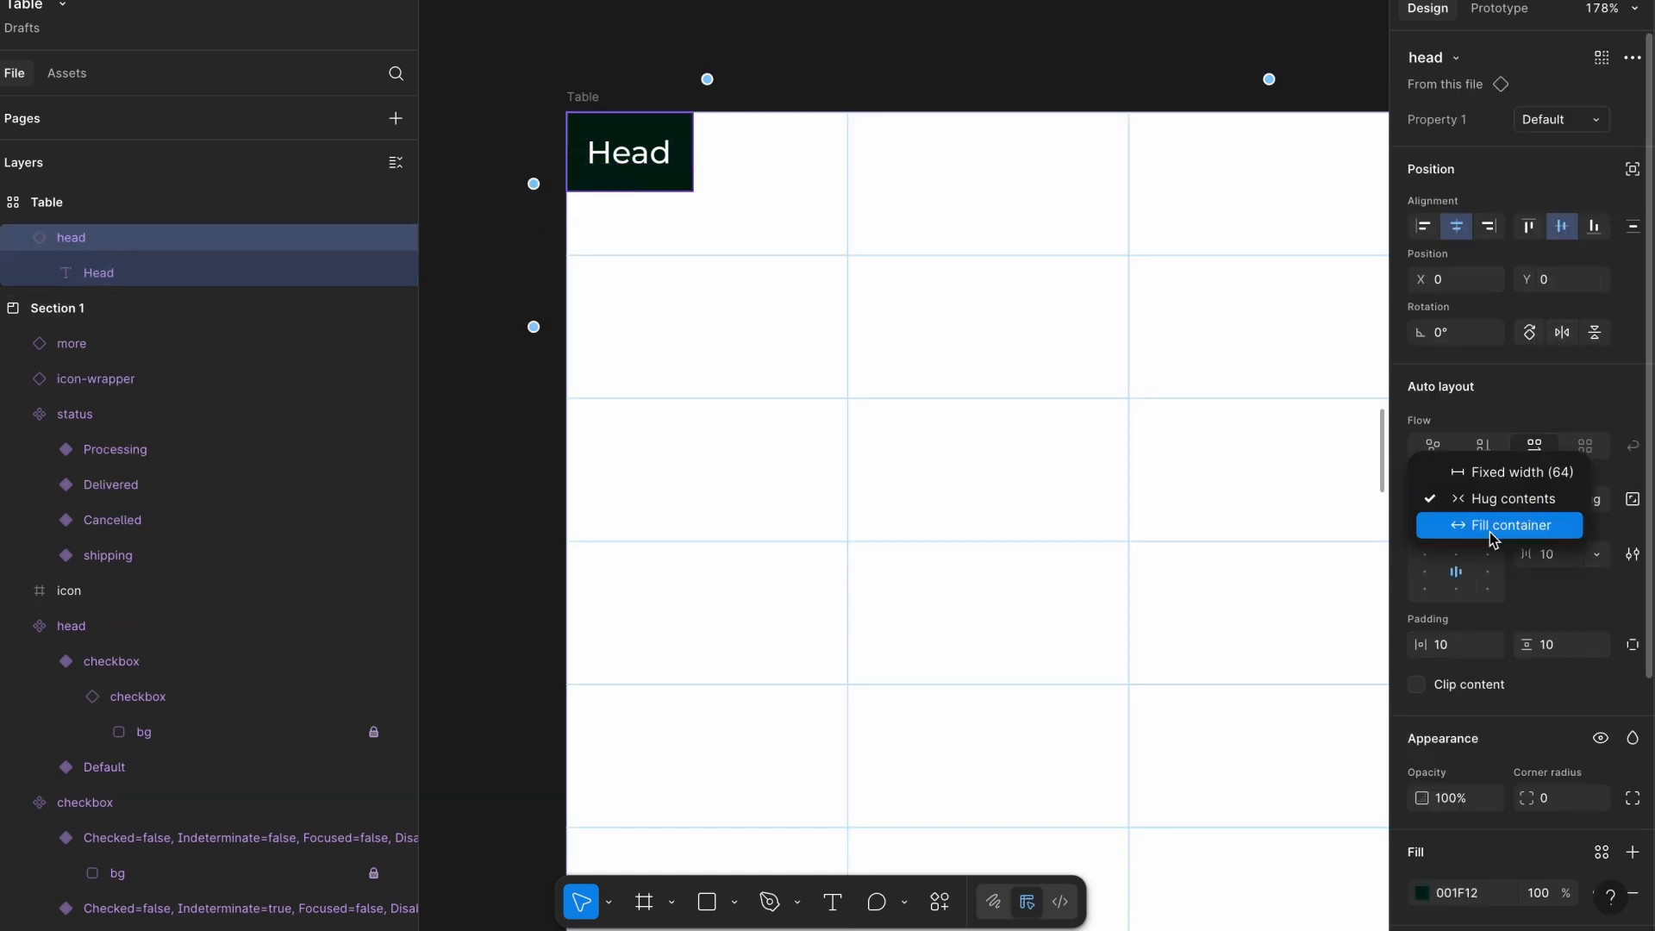
click(1490, 527)
click(1596, 500)
click(1517, 520)
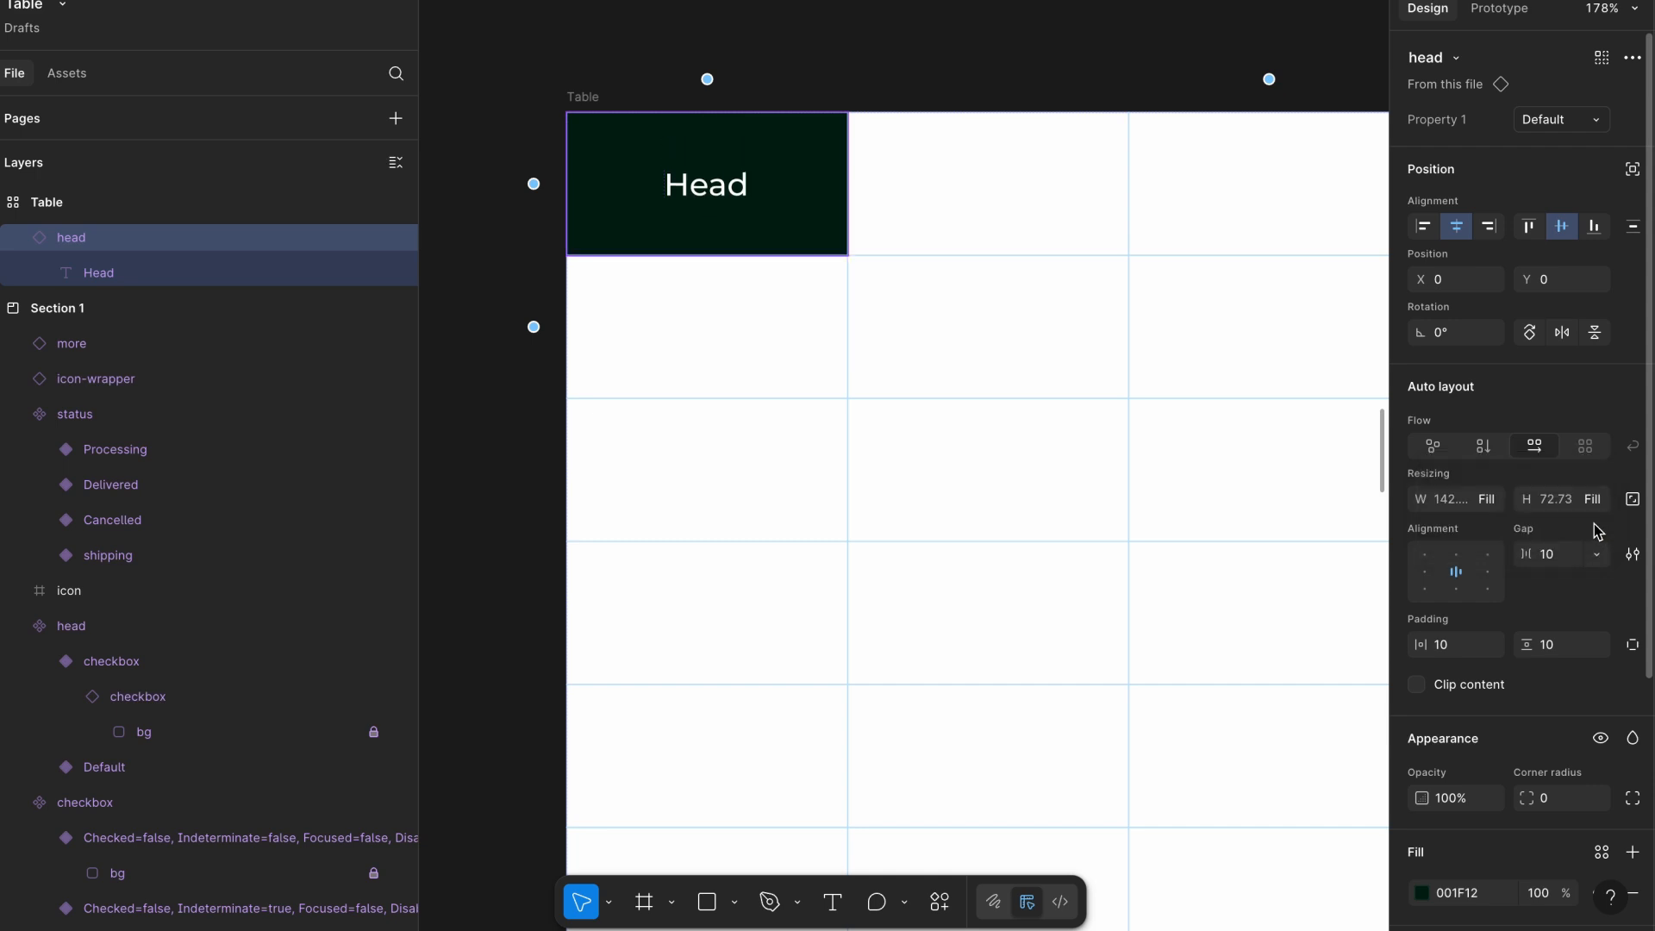
Set the auto layout alignment of the head cell in the Table to left, vertically centred.
scroll(1107, 236, down, 2)
scroll(1107, 236, down, 3)
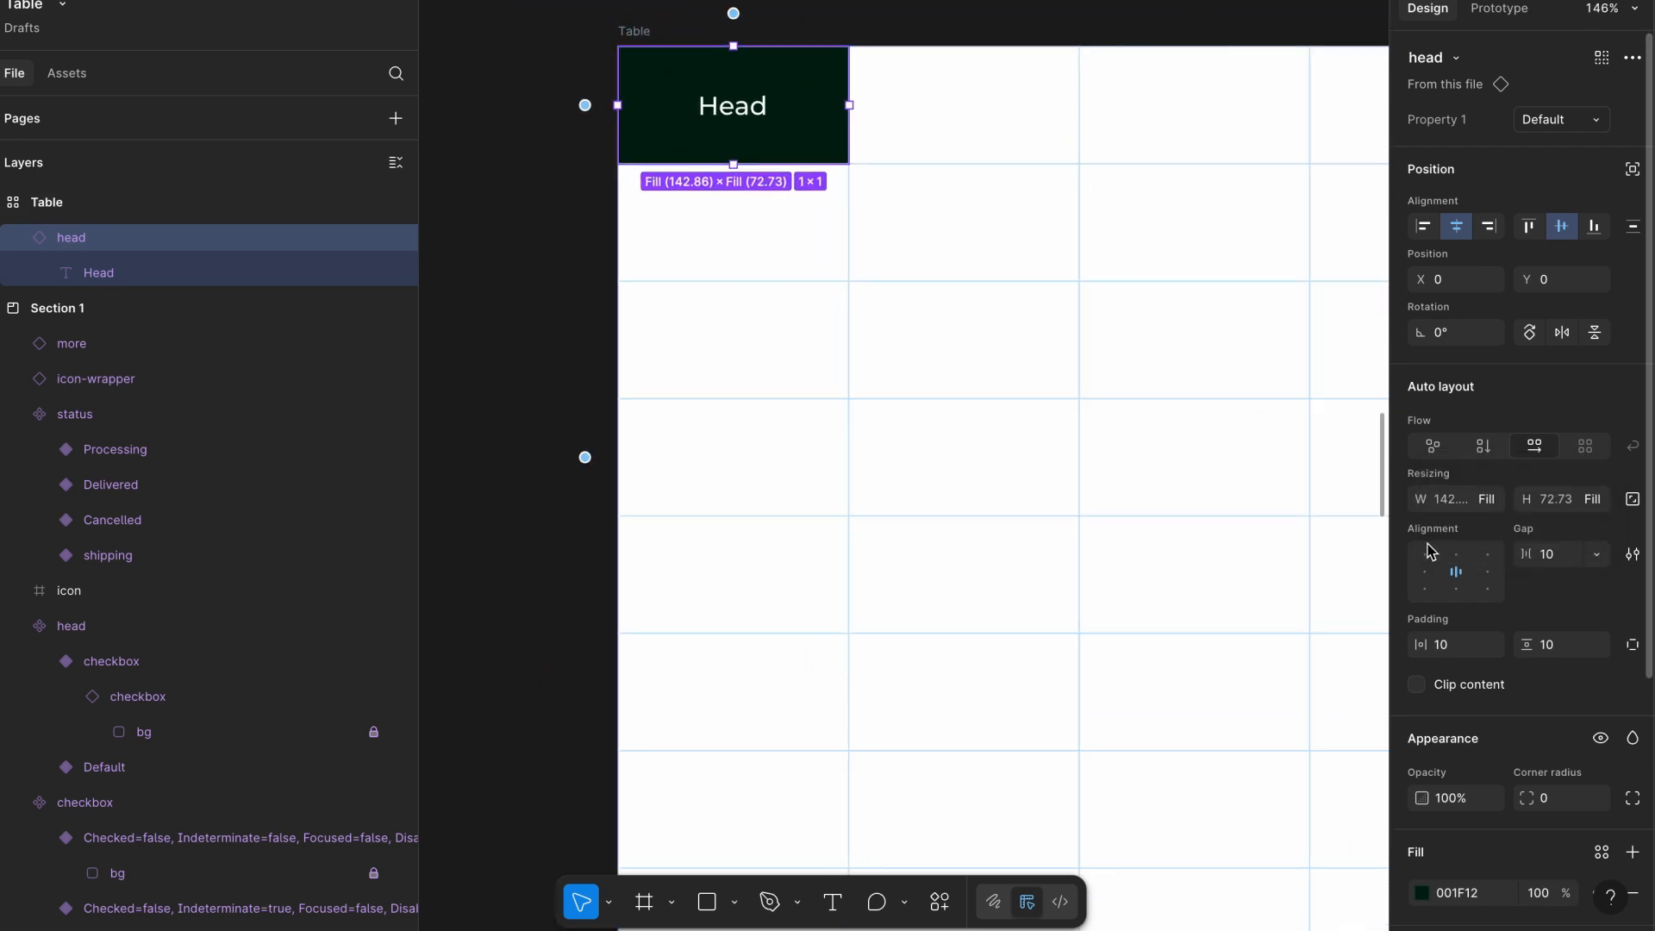
click(1428, 578)
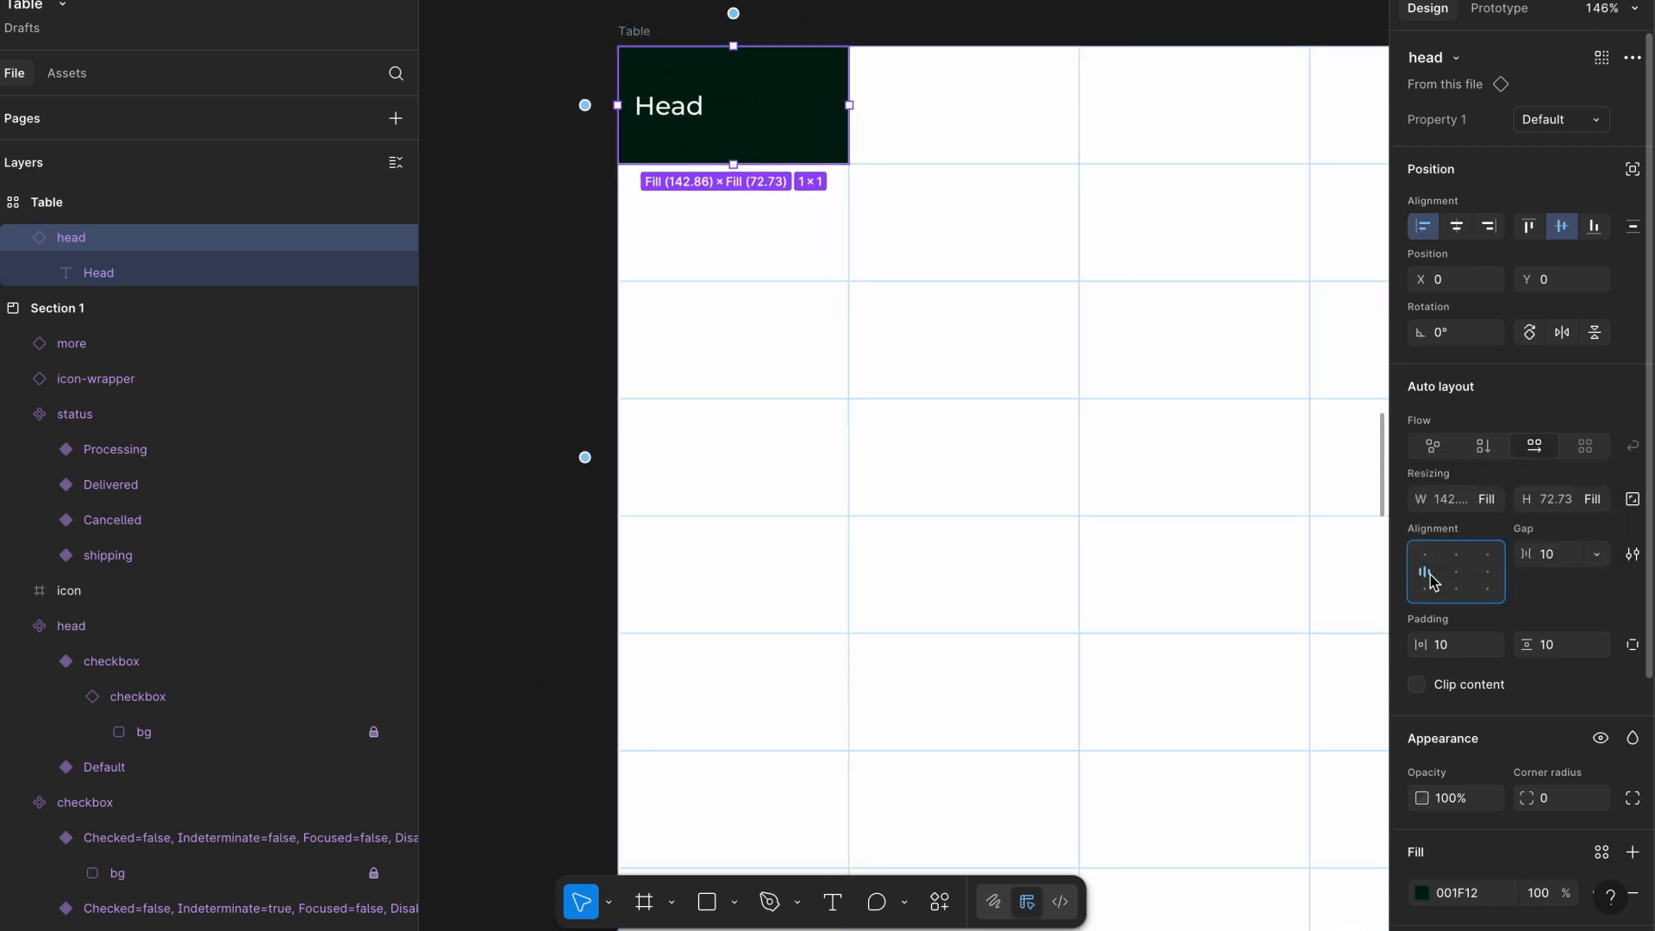
Duplicate the head cell six times to fill the remaining columns of the Table's first row.
scroll(1009, 41, down, 4)
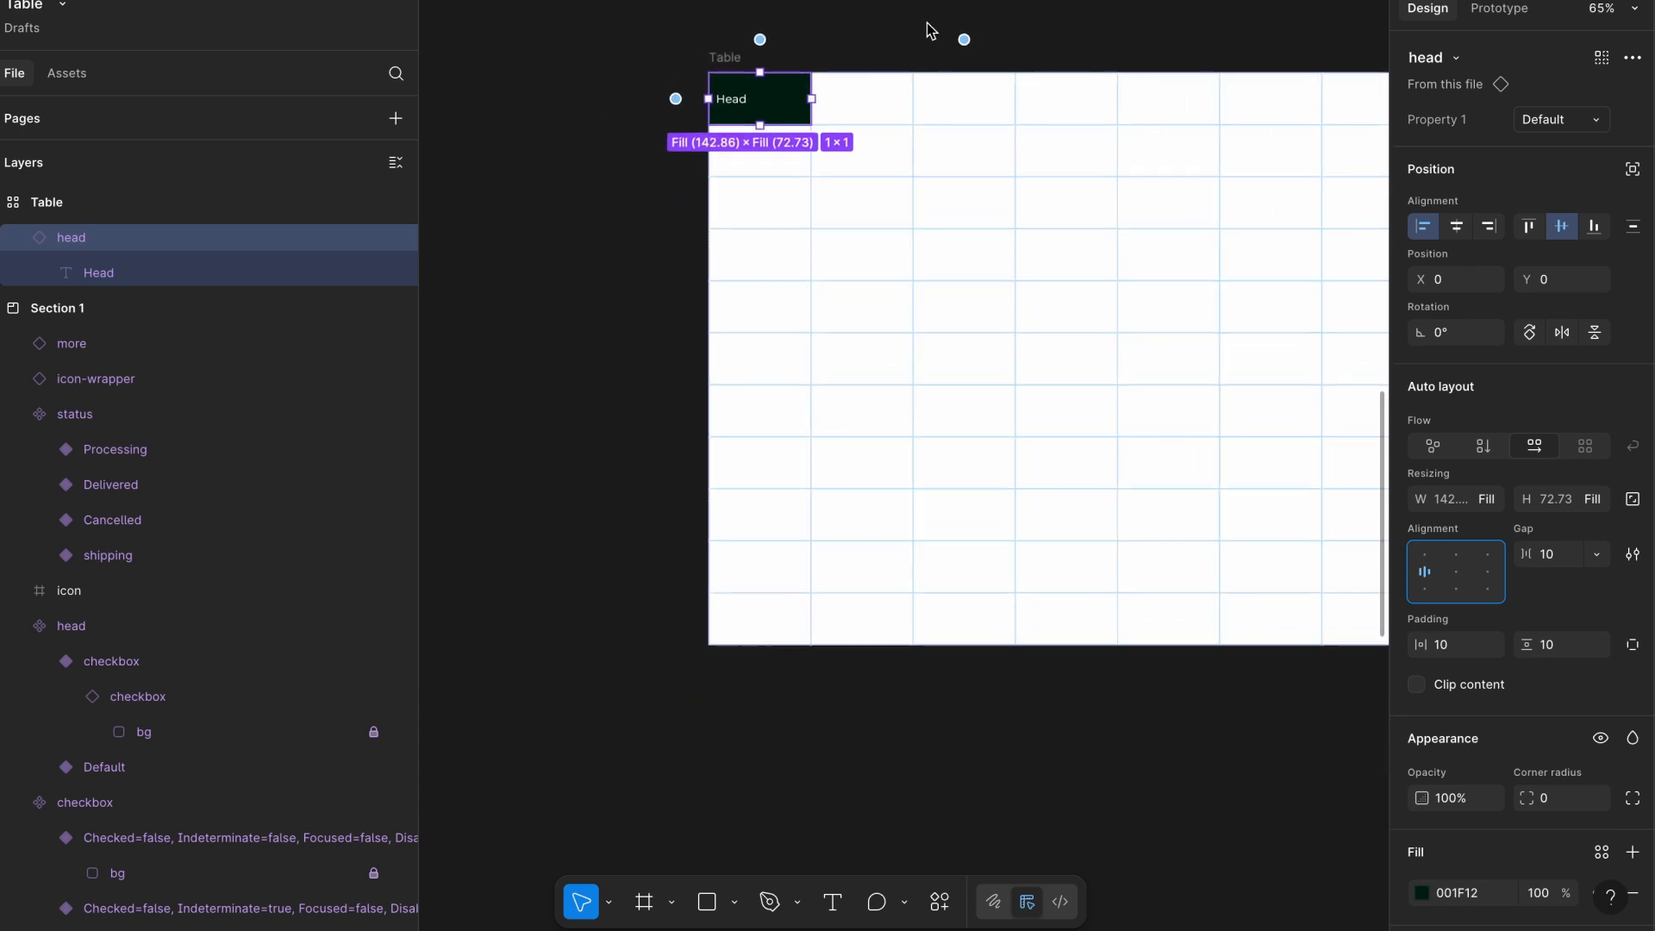
scroll(929, 30, down, 3)
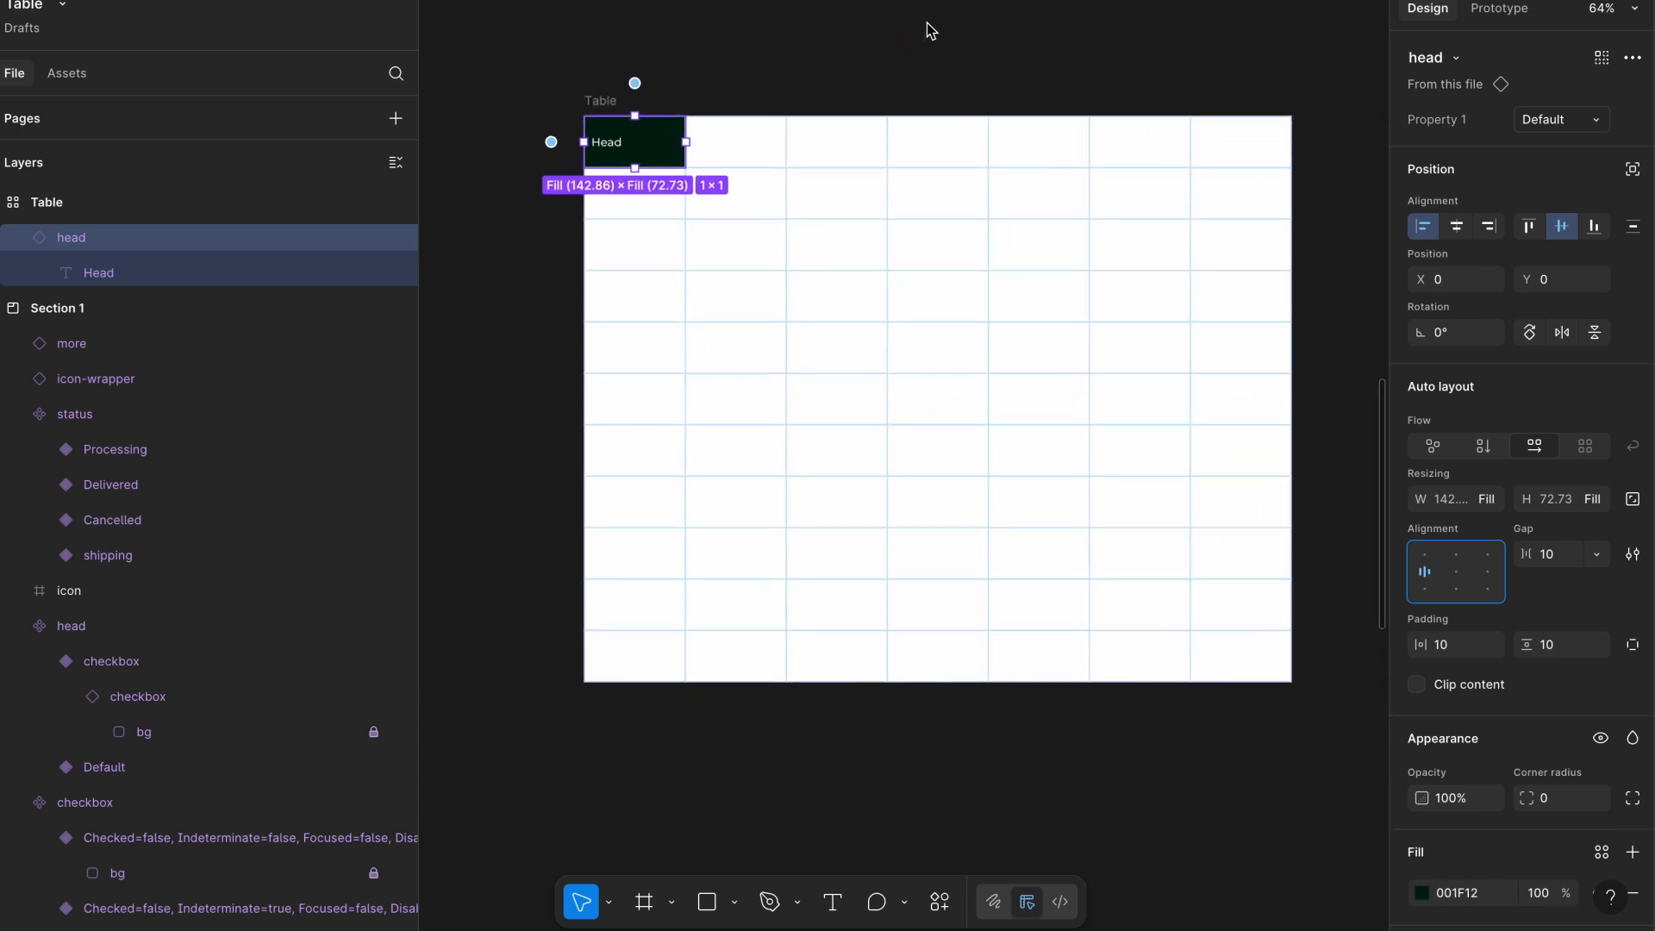
key(ctrl+d)
key(ctrl+d)
key(ctrl+d)
key(ctrl+d)
key(ctrl+d)
key(ctrl+d)
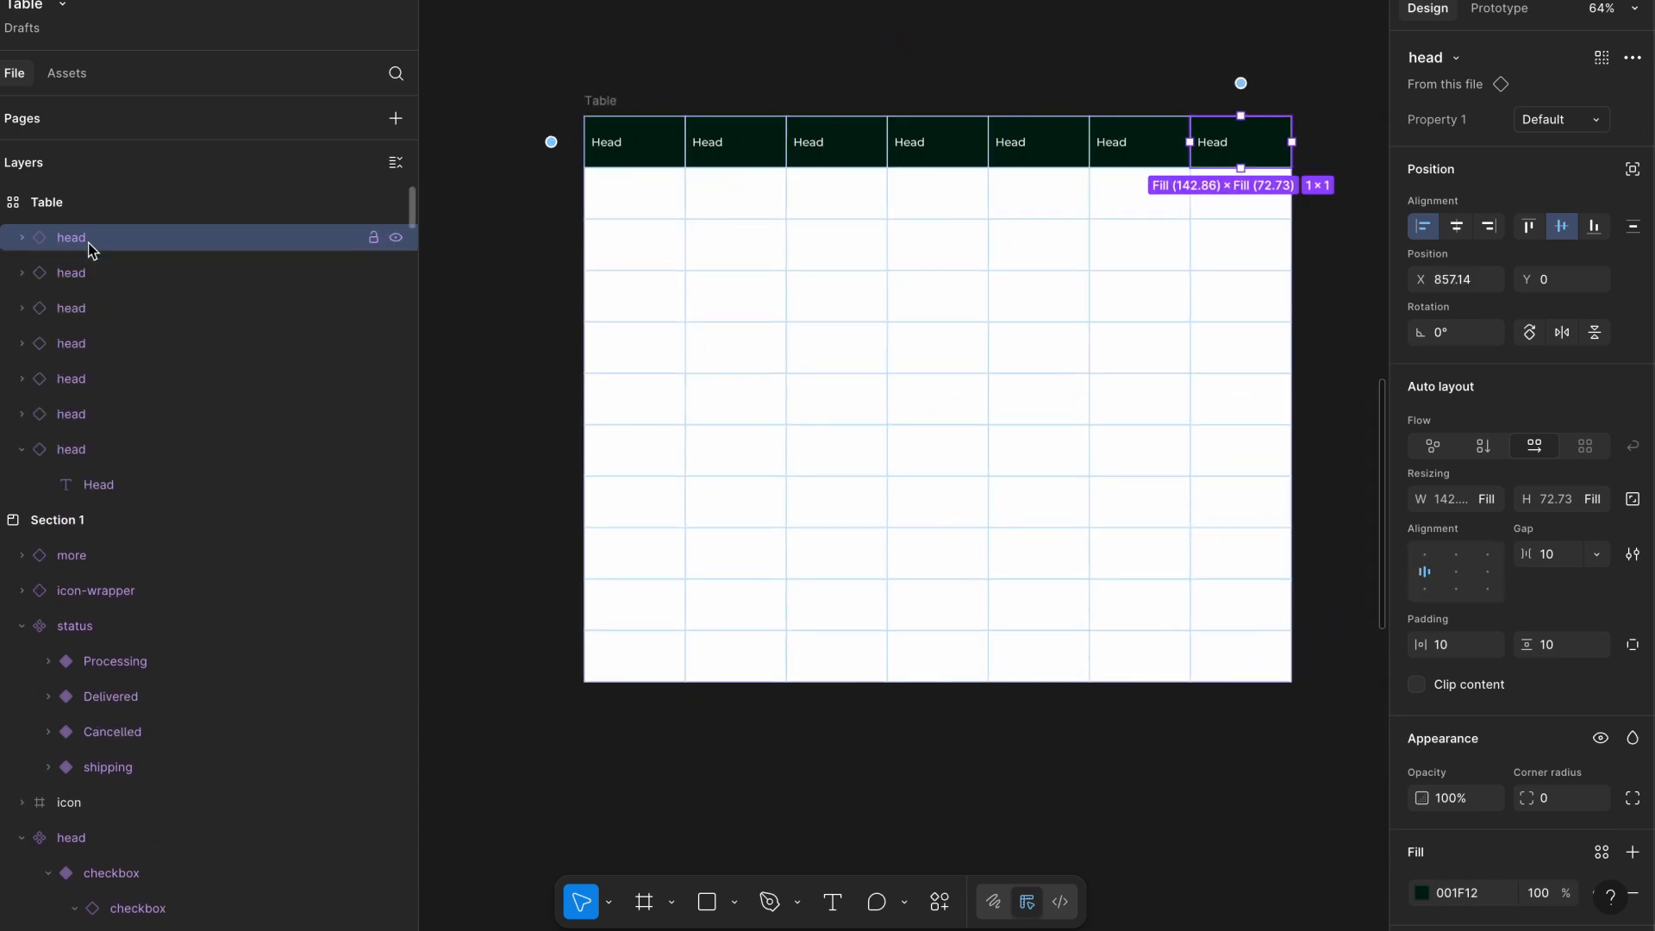
click(799, 27)
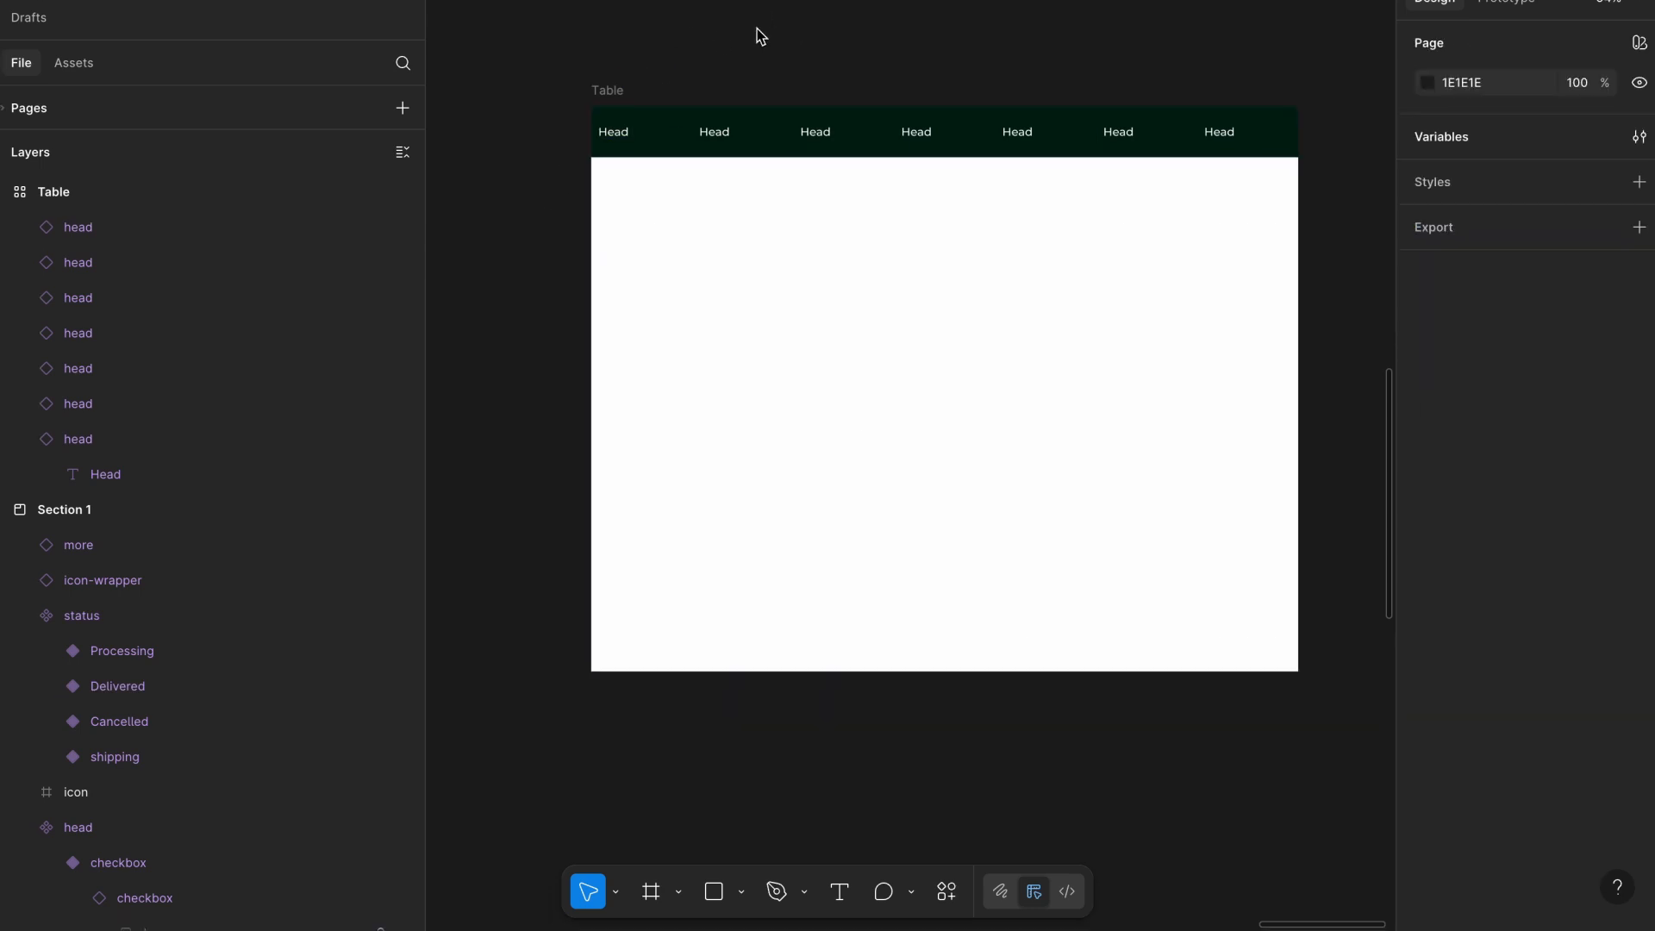
Change the second head cell's text to "Order Number".
scroll(758, 22, up, 4)
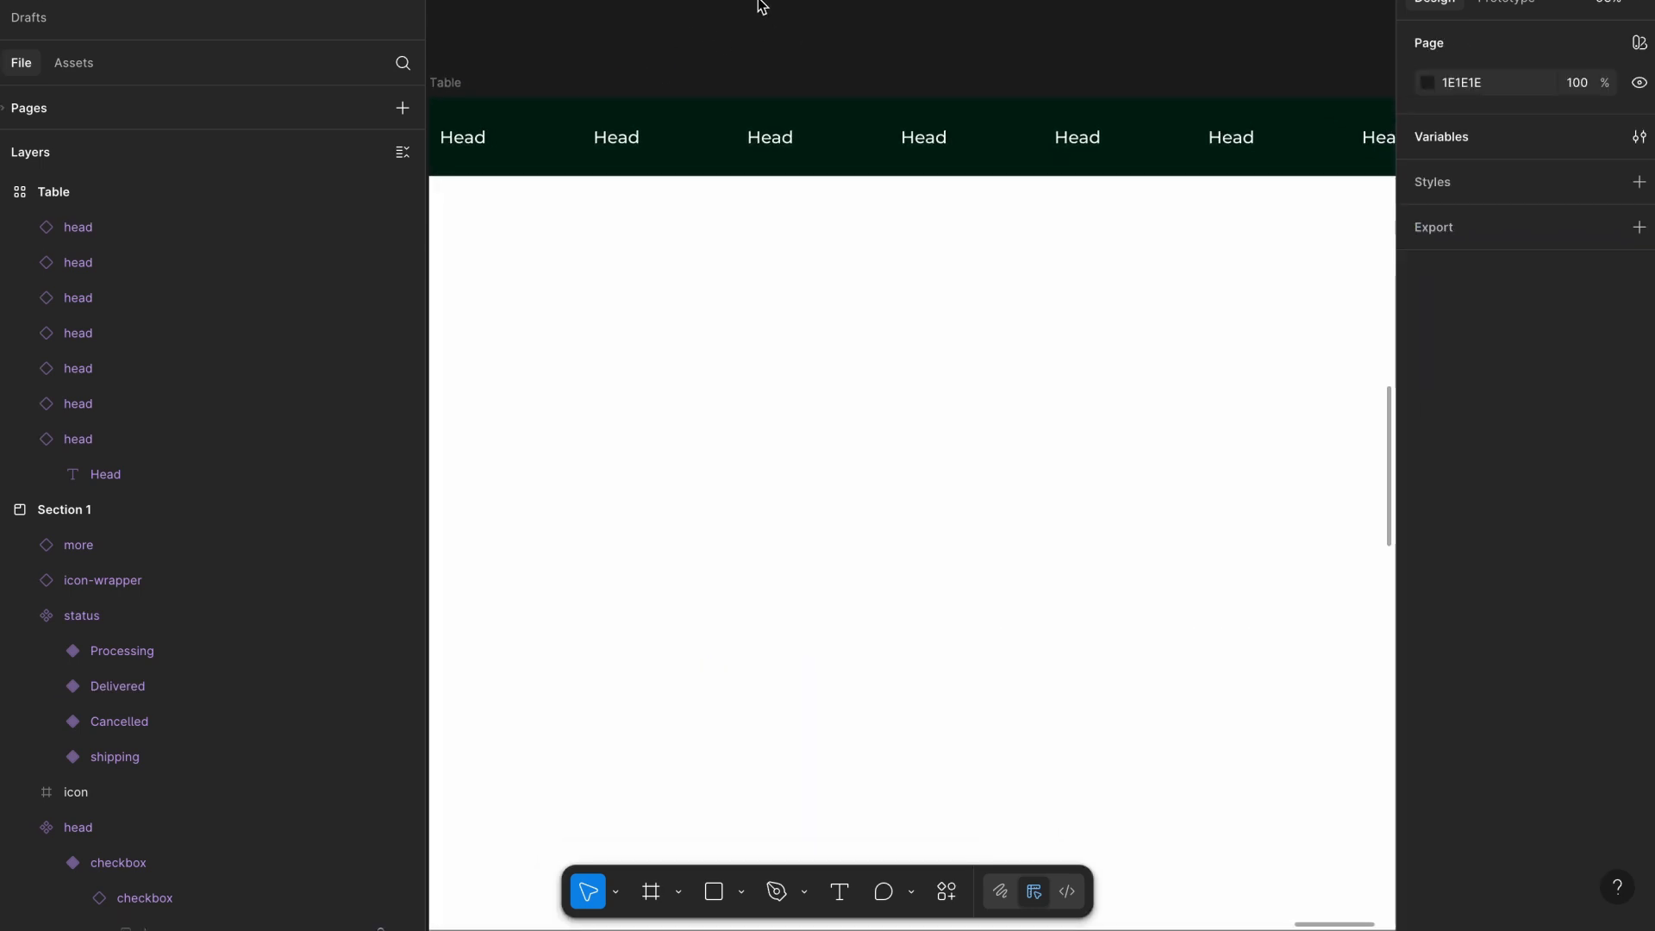
scroll(758, 6, up, 3)
scroll(757, 6, left, 3)
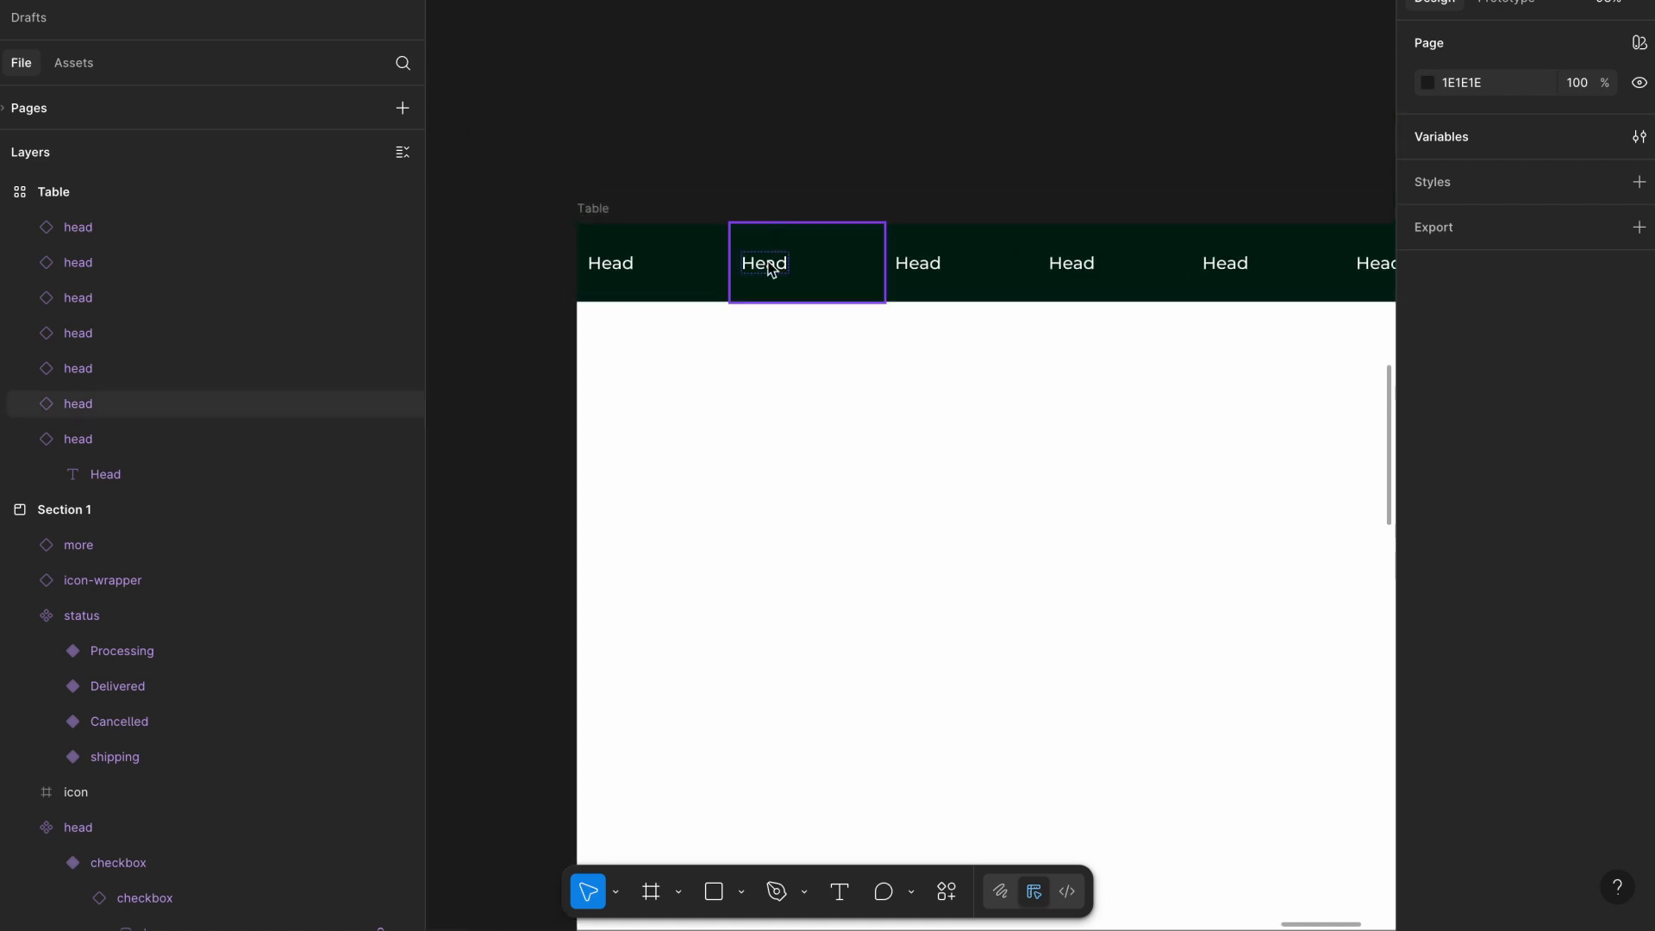
scroll(767, 269, down, 2)
click(733, 213)
double_click(733, 212)
double_click(733, 212)
text(Order Numb)
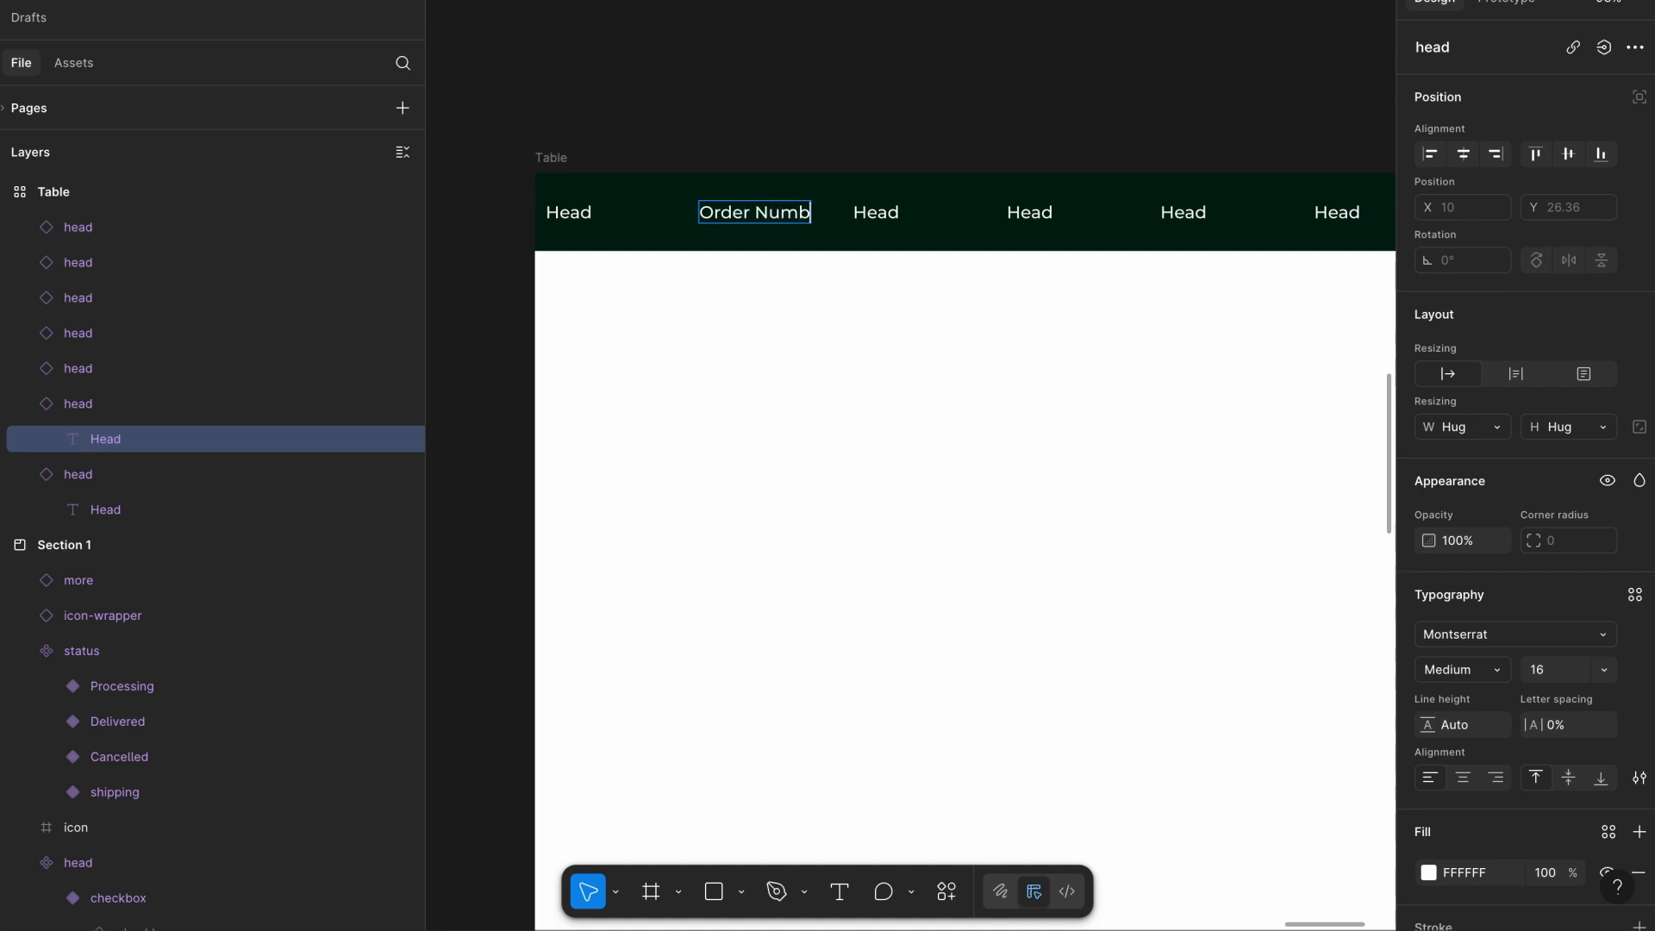
text(er)
Change the third head cell's text to "Customer Name" and the fourth's to "Order Date".
double_click(874, 216)
text(Customer Name)
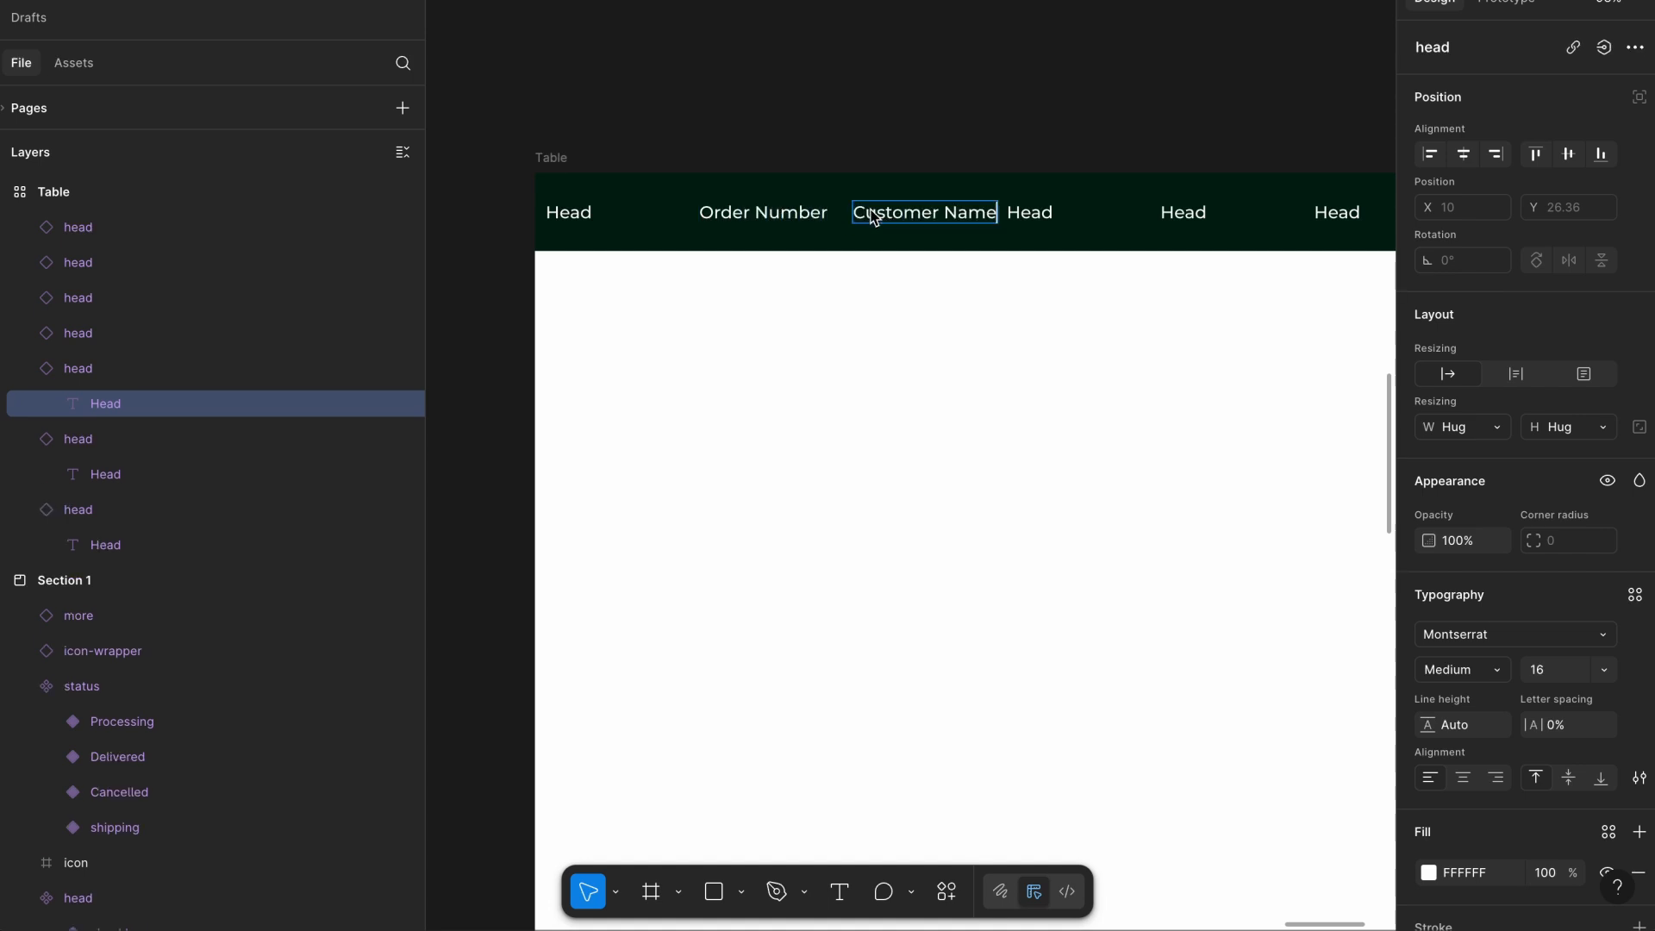
double_click(1037, 218)
text(Order Date)
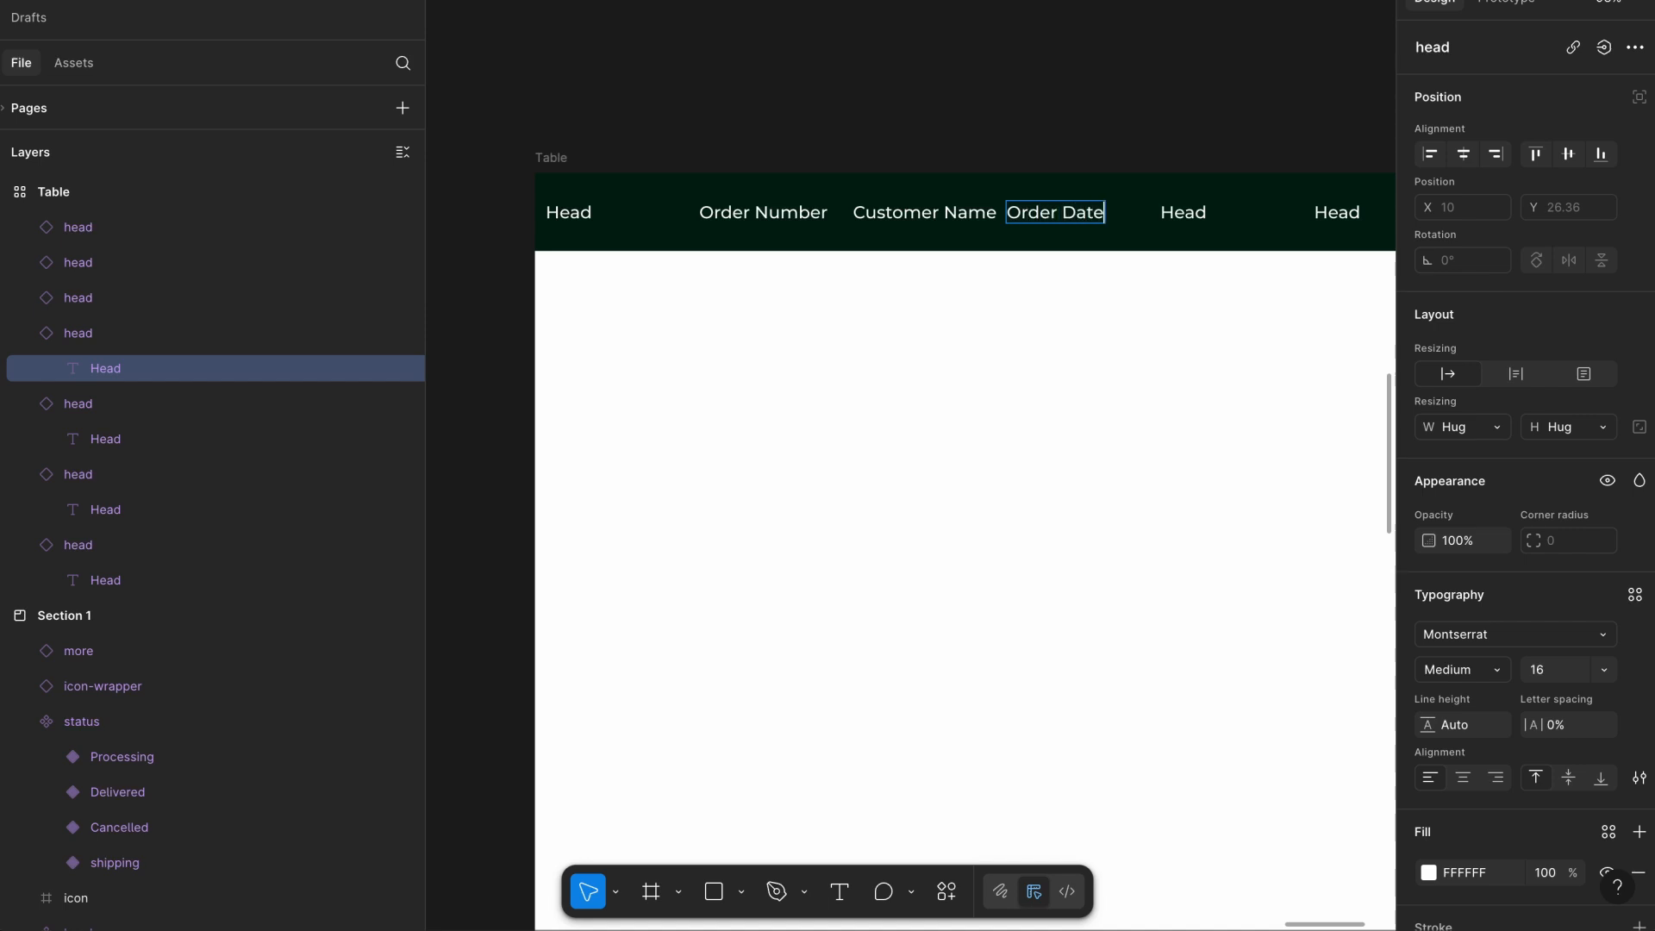
Change the fifth head cell's text to "Status" and the sixth's to "Total Amount".
scroll(1119, 247, right, 2)
scroll(1119, 248, up, 1)
double_click(1114, 258)
text(Status)
scroll(1174, 257, right, 2)
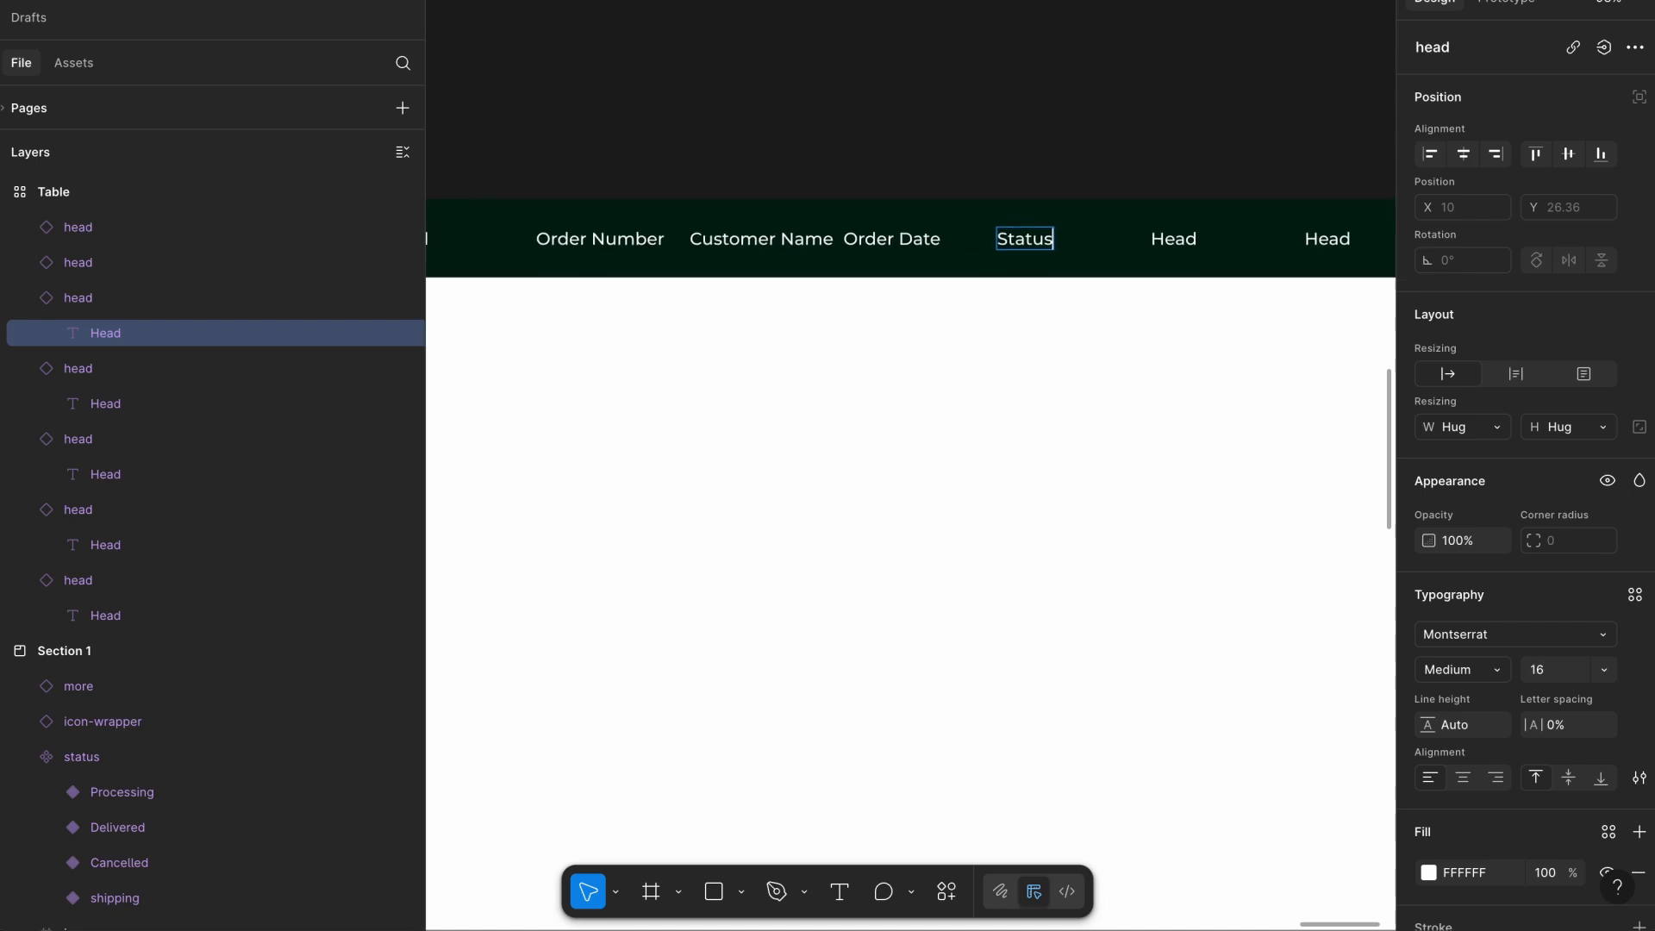
double_click(1159, 252)
text(To)
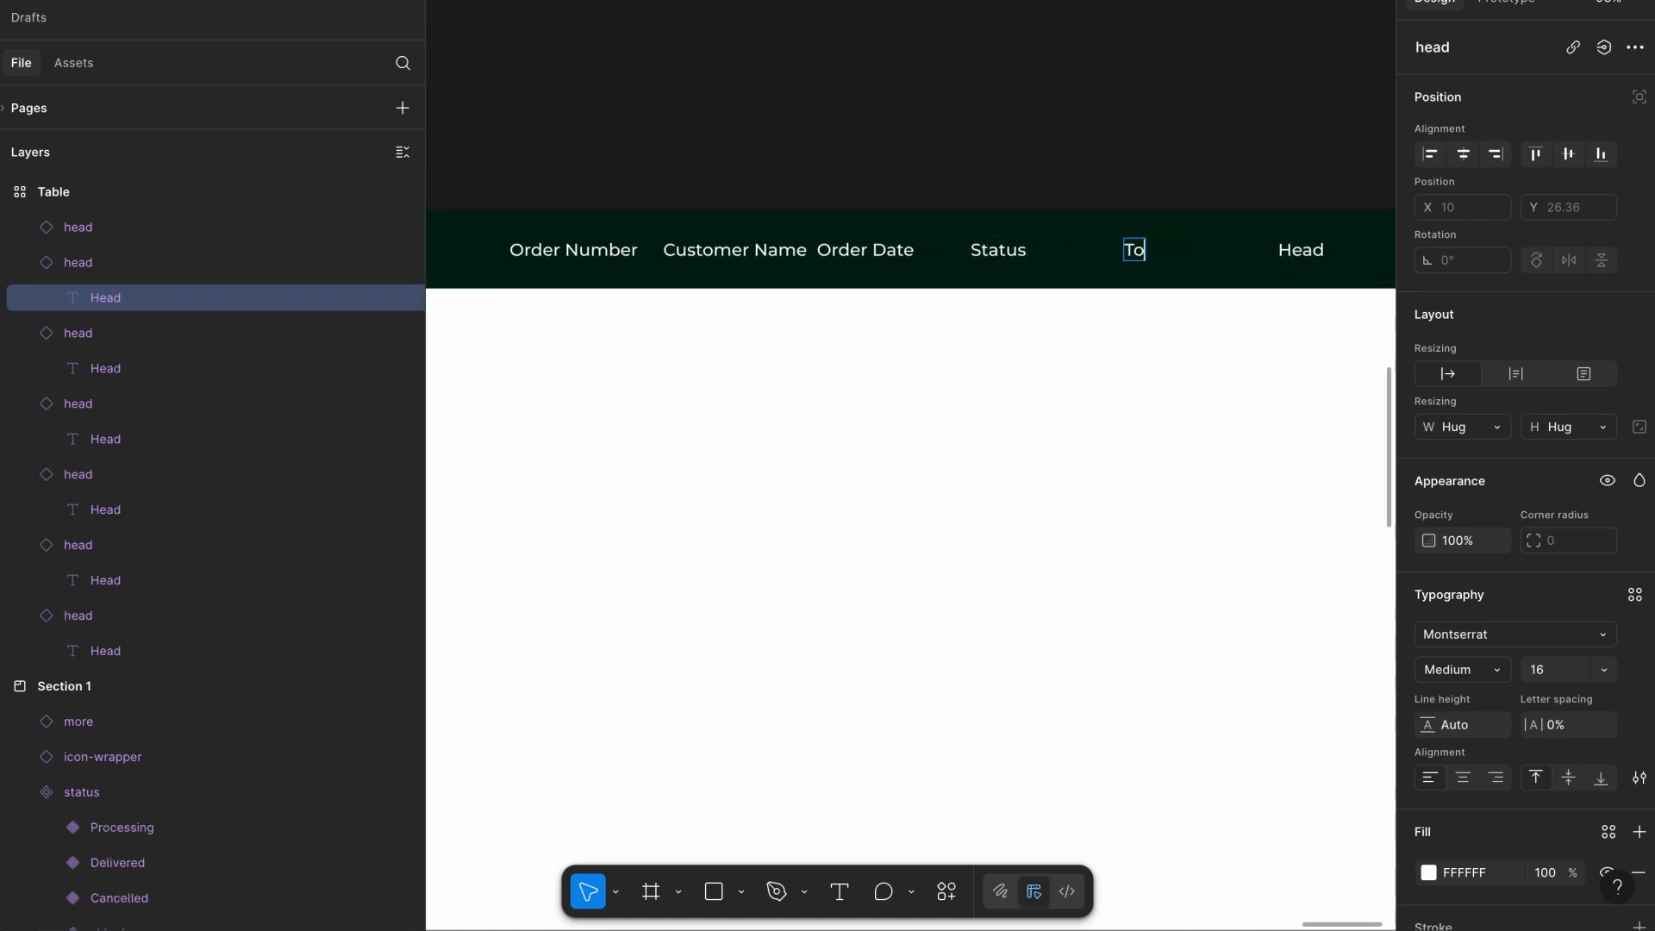
text(tal Amount)
Change the last head cell's text to "Actions" and finish the text editing.
scroll(1181, 233, right, 3)
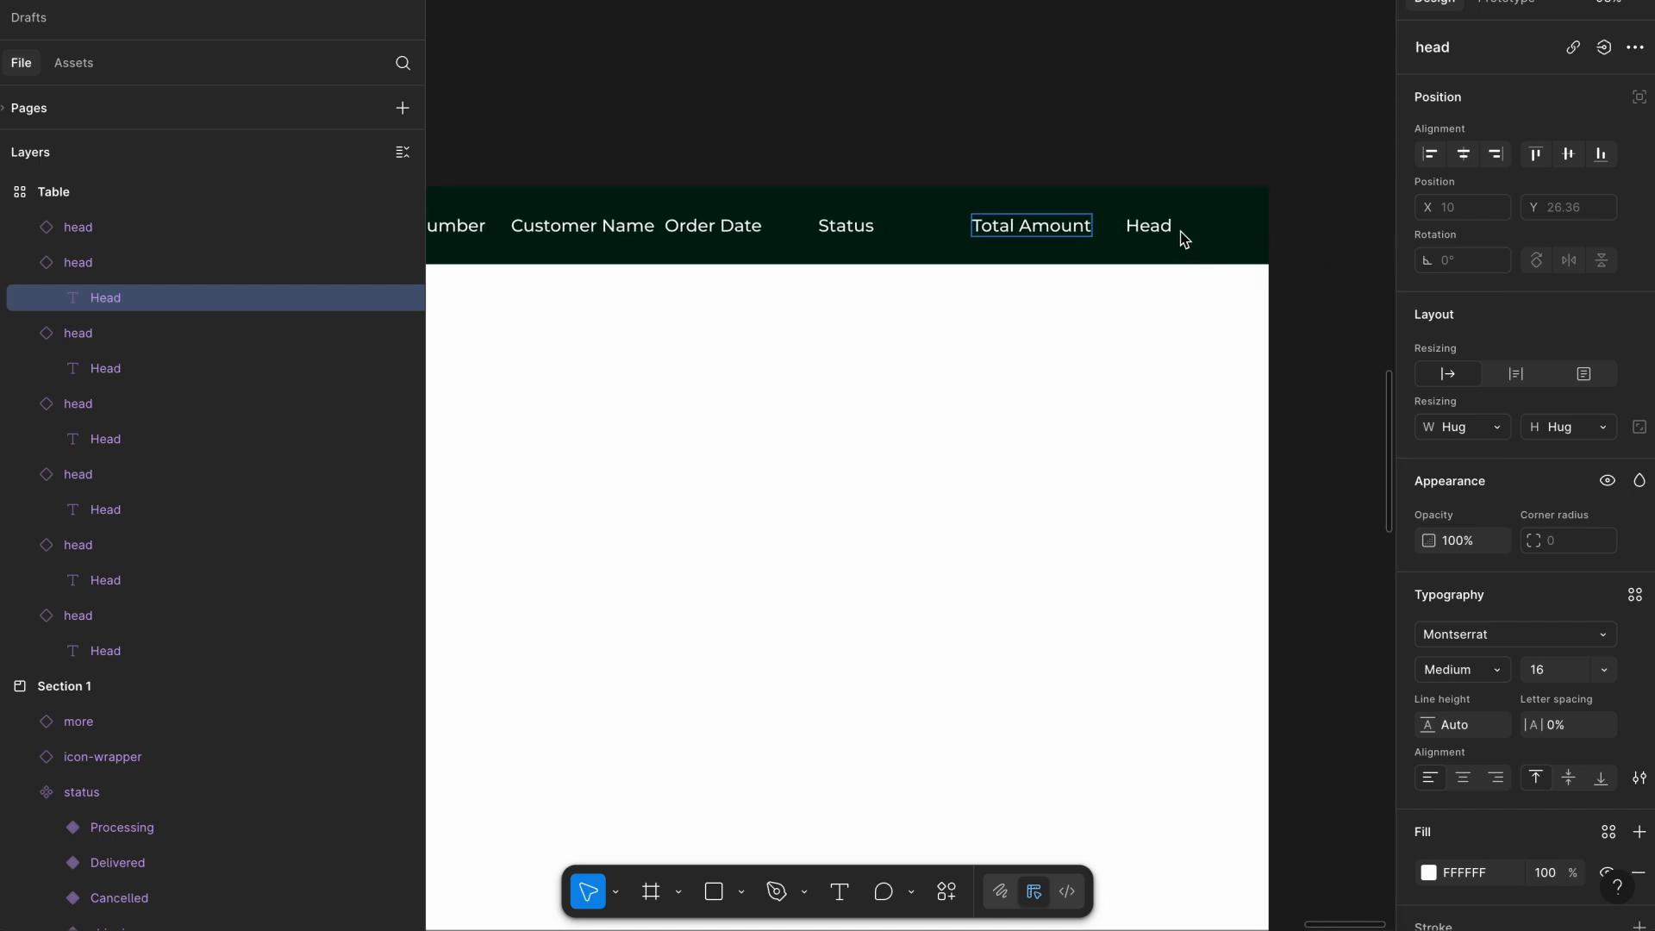
double_click(1155, 226)
text(Actio)
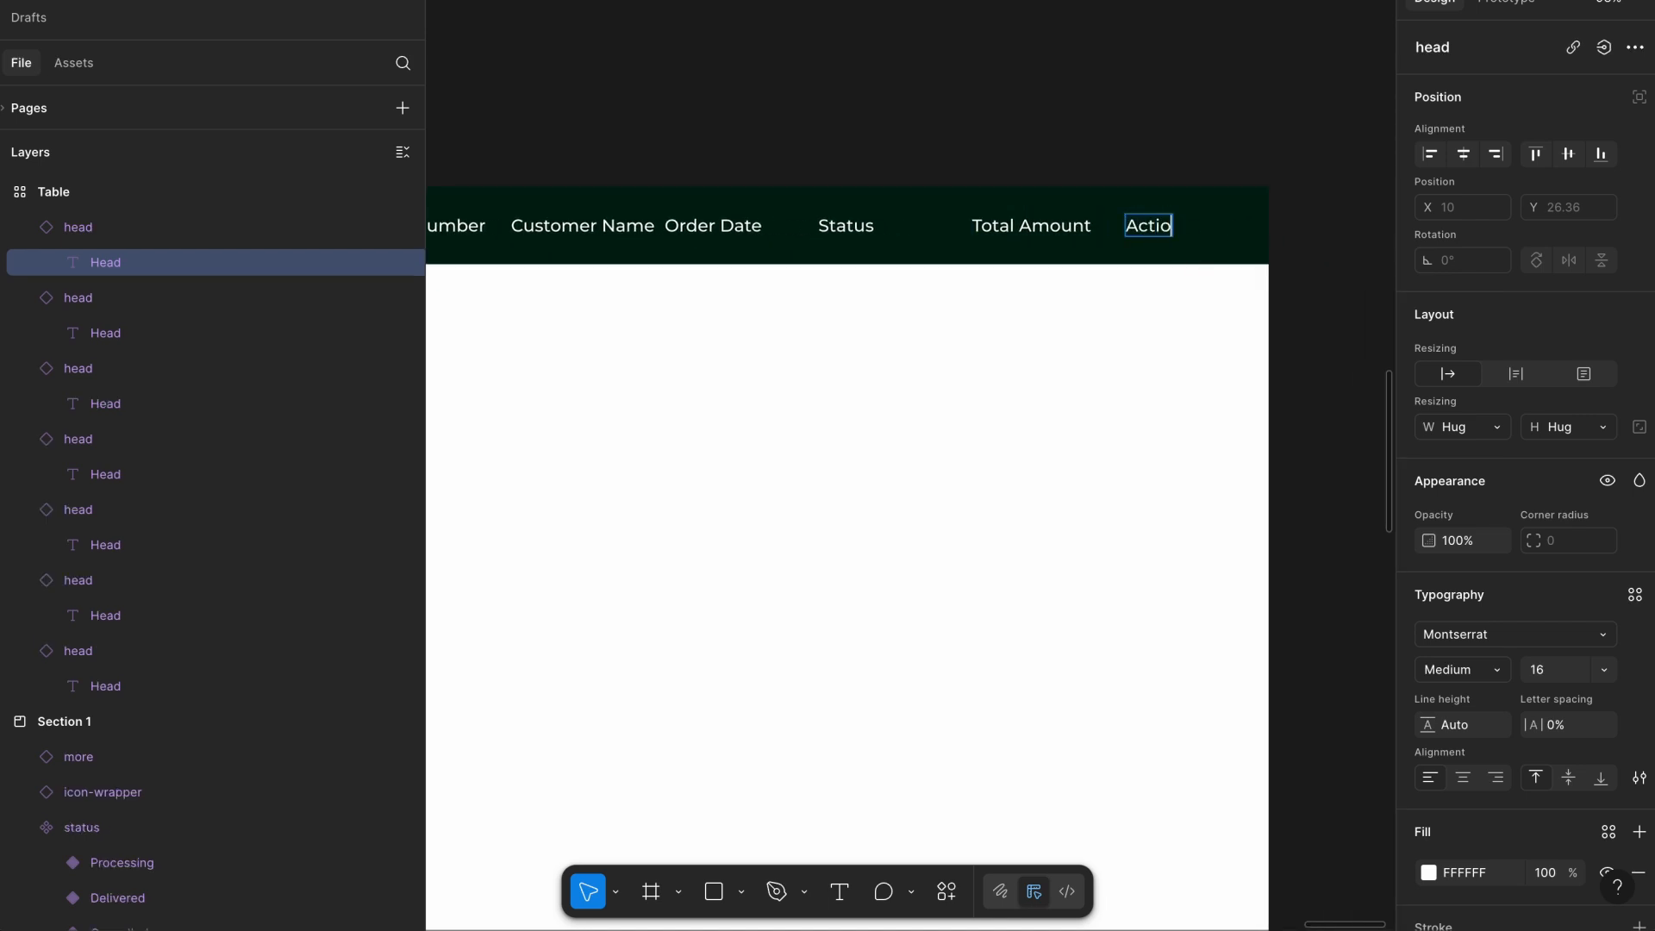
text(ns)
key(Escape)
key(shift+1)
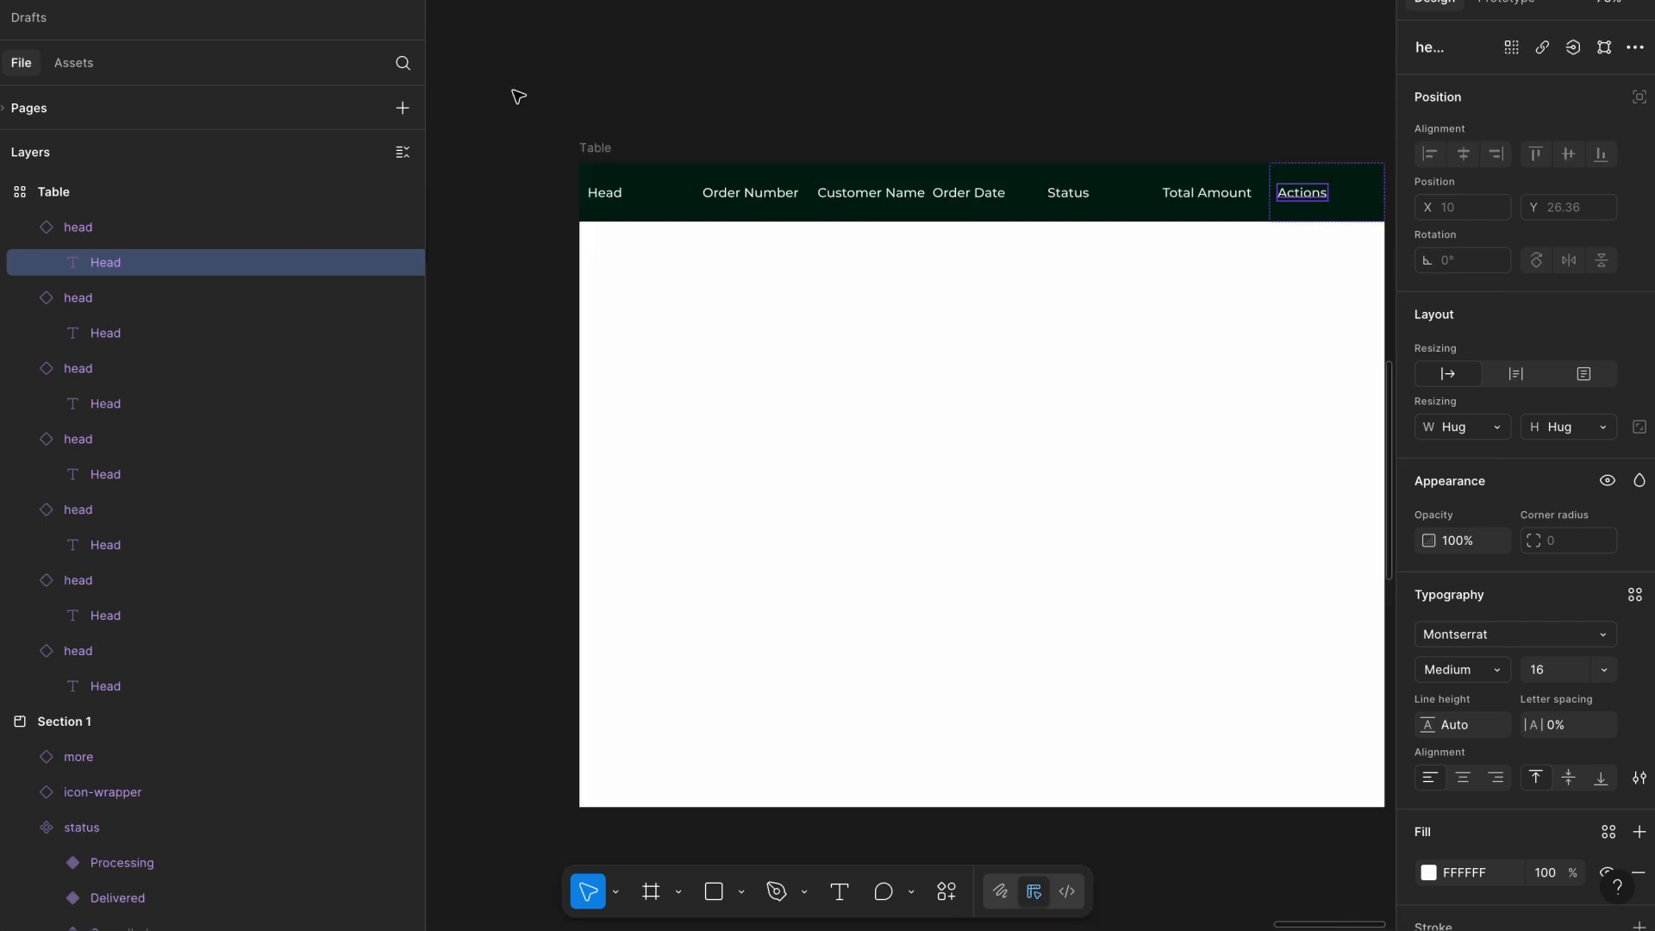
Switch the first head cell's Property 1 from the Default to the checkbox variant.
scroll(560, 99, up, 5)
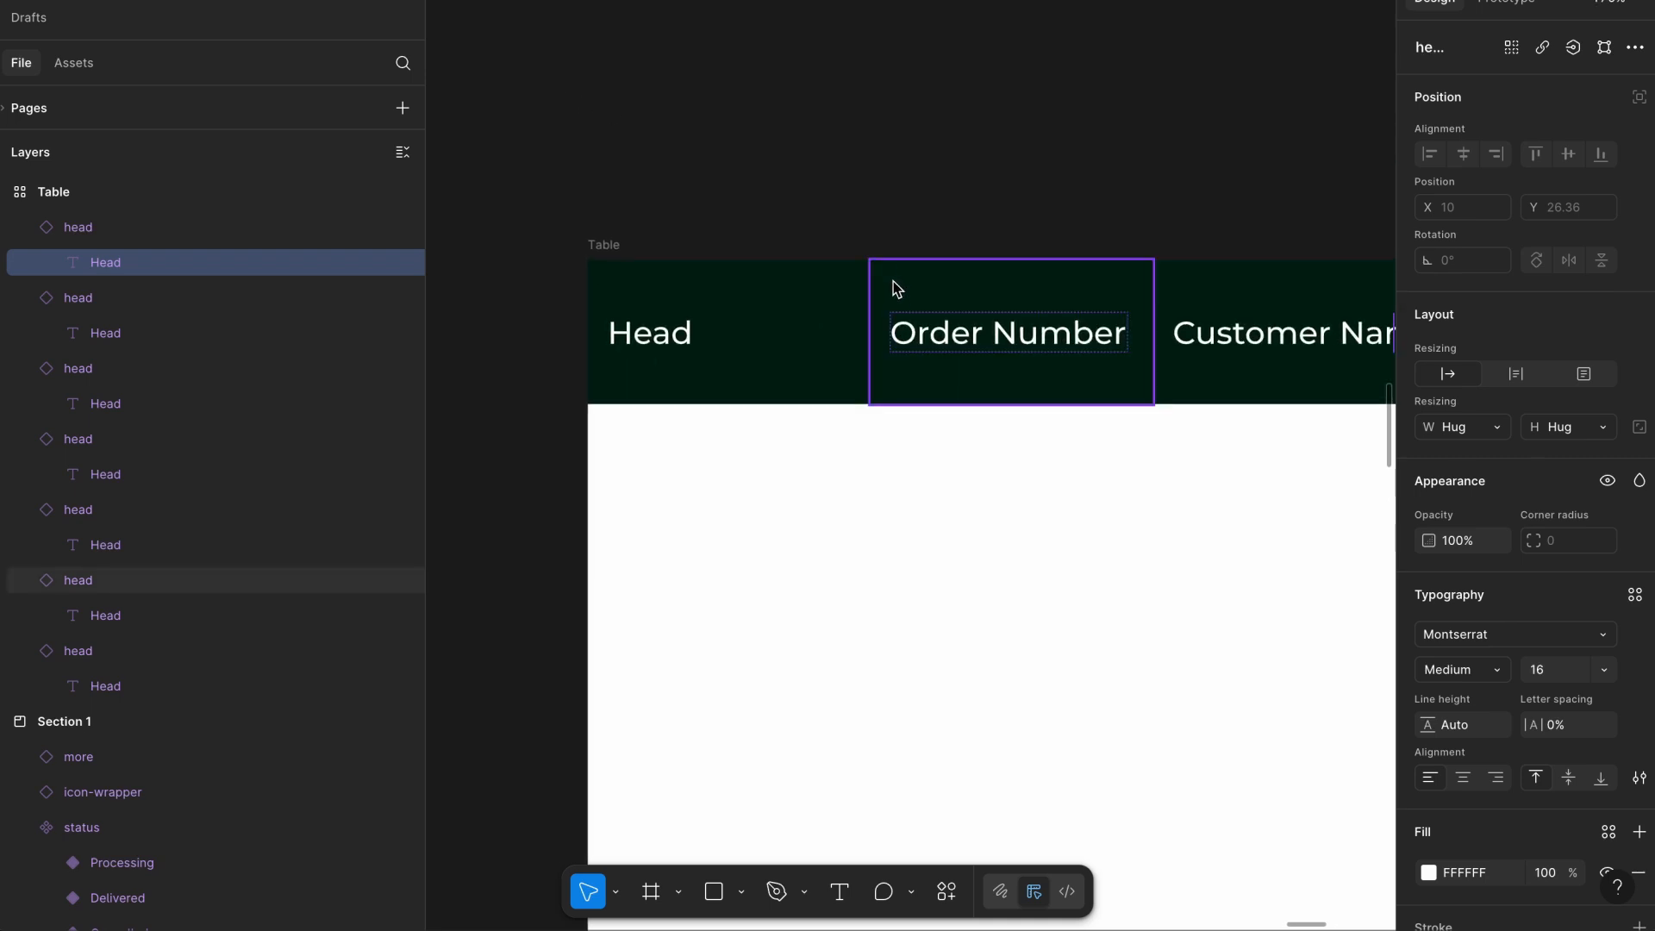
click(894, 286)
click(829, 309)
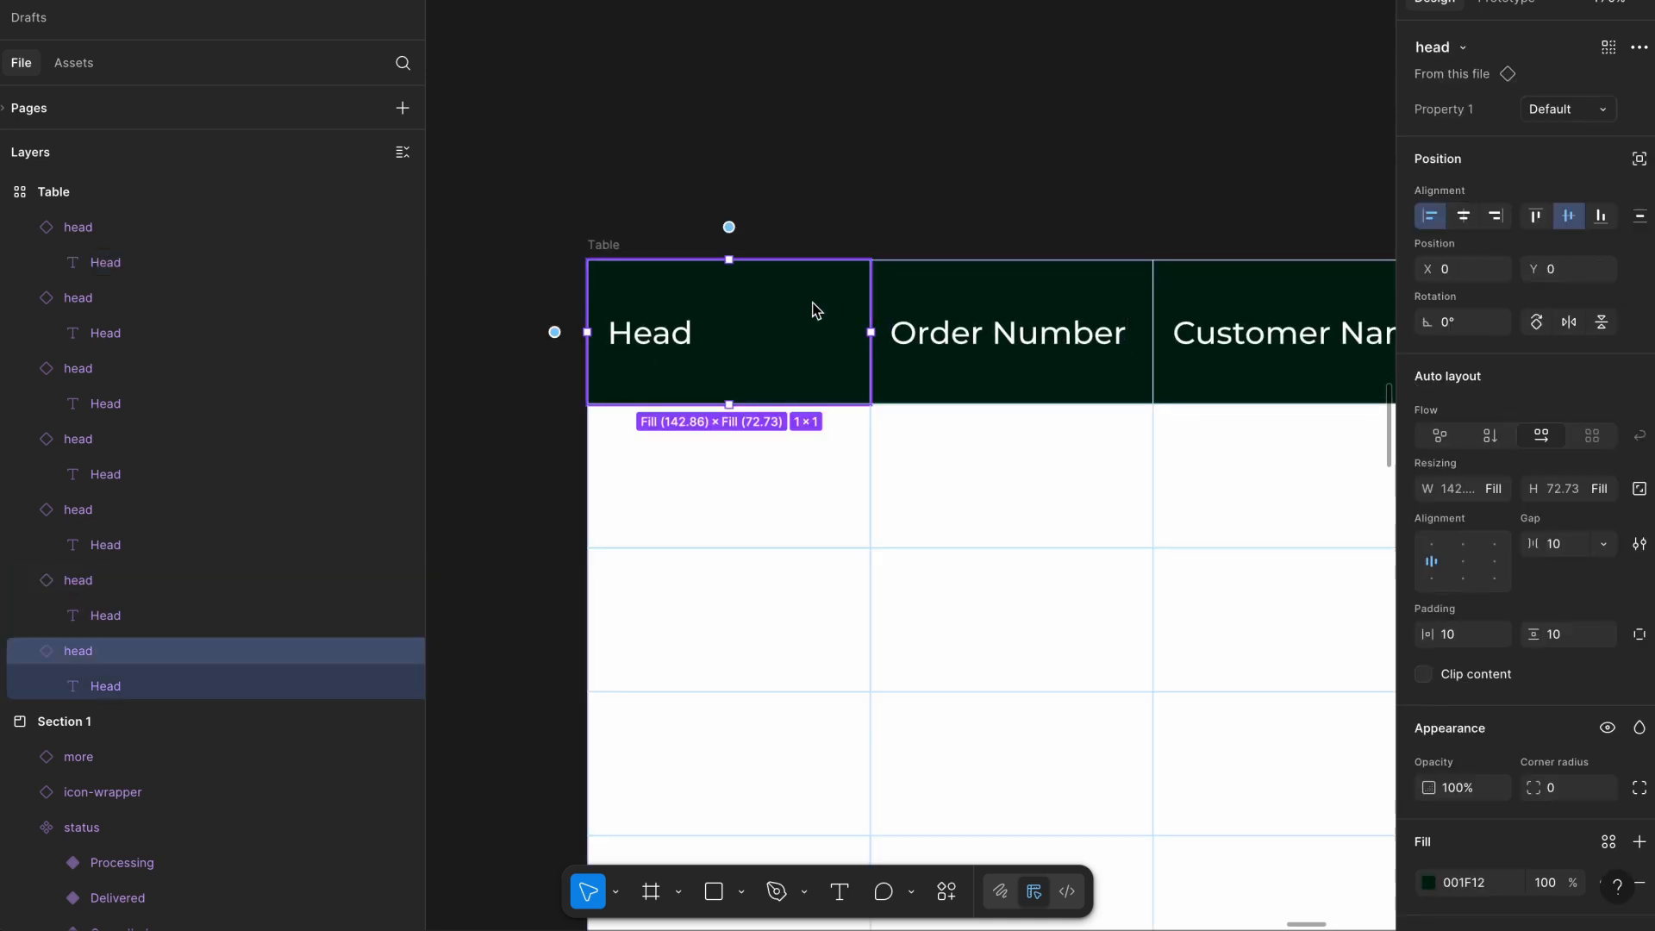
click(1591, 110)
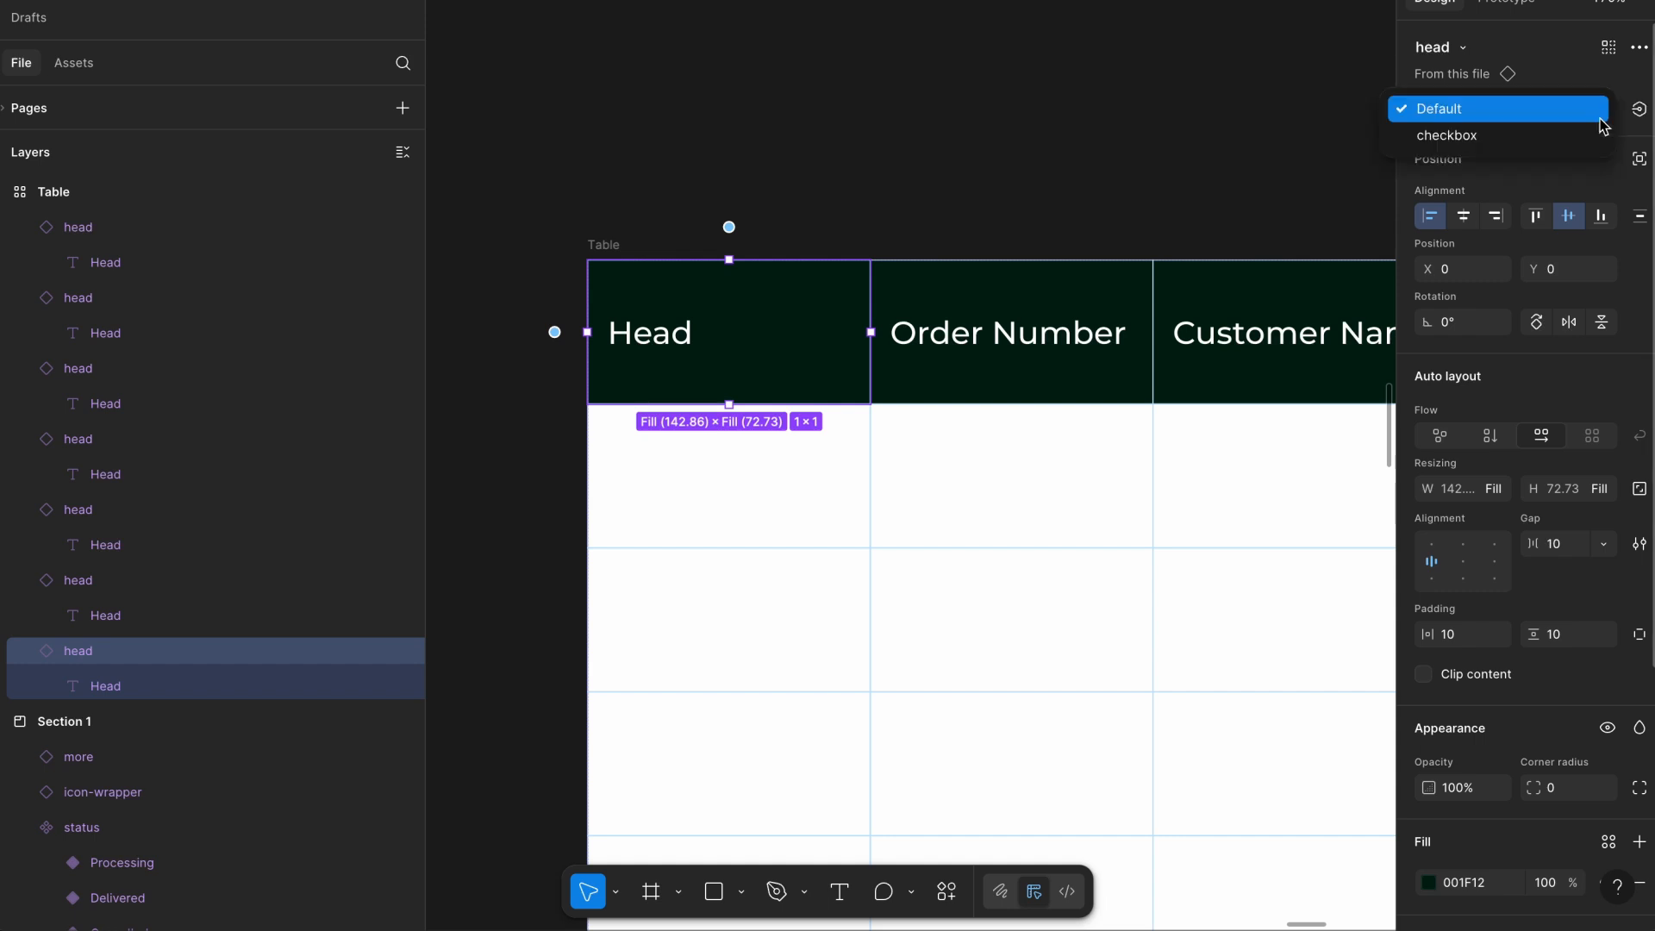
click(1591, 137)
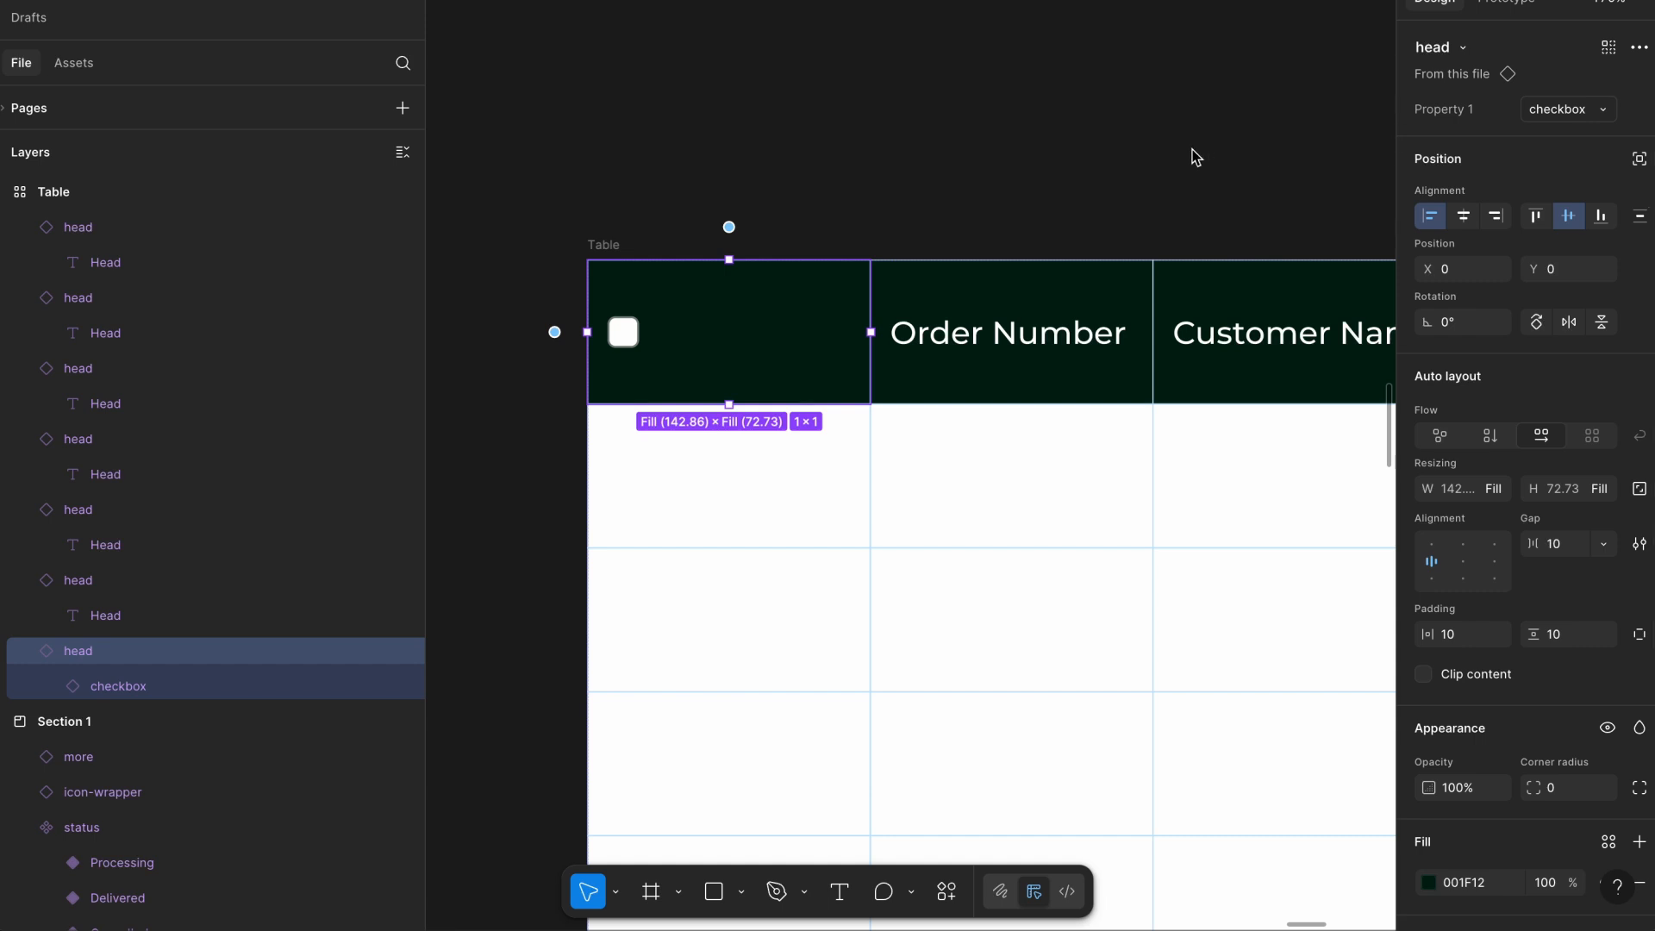
Examine the Default and checkbox variants of the head component set in Section 1 against the Table's header row.
scroll(1058, 153, down, 5)
scroll(1058, 154, left, 5)
scroll(1058, 153, down, 3)
scroll(1058, 153, left, 10)
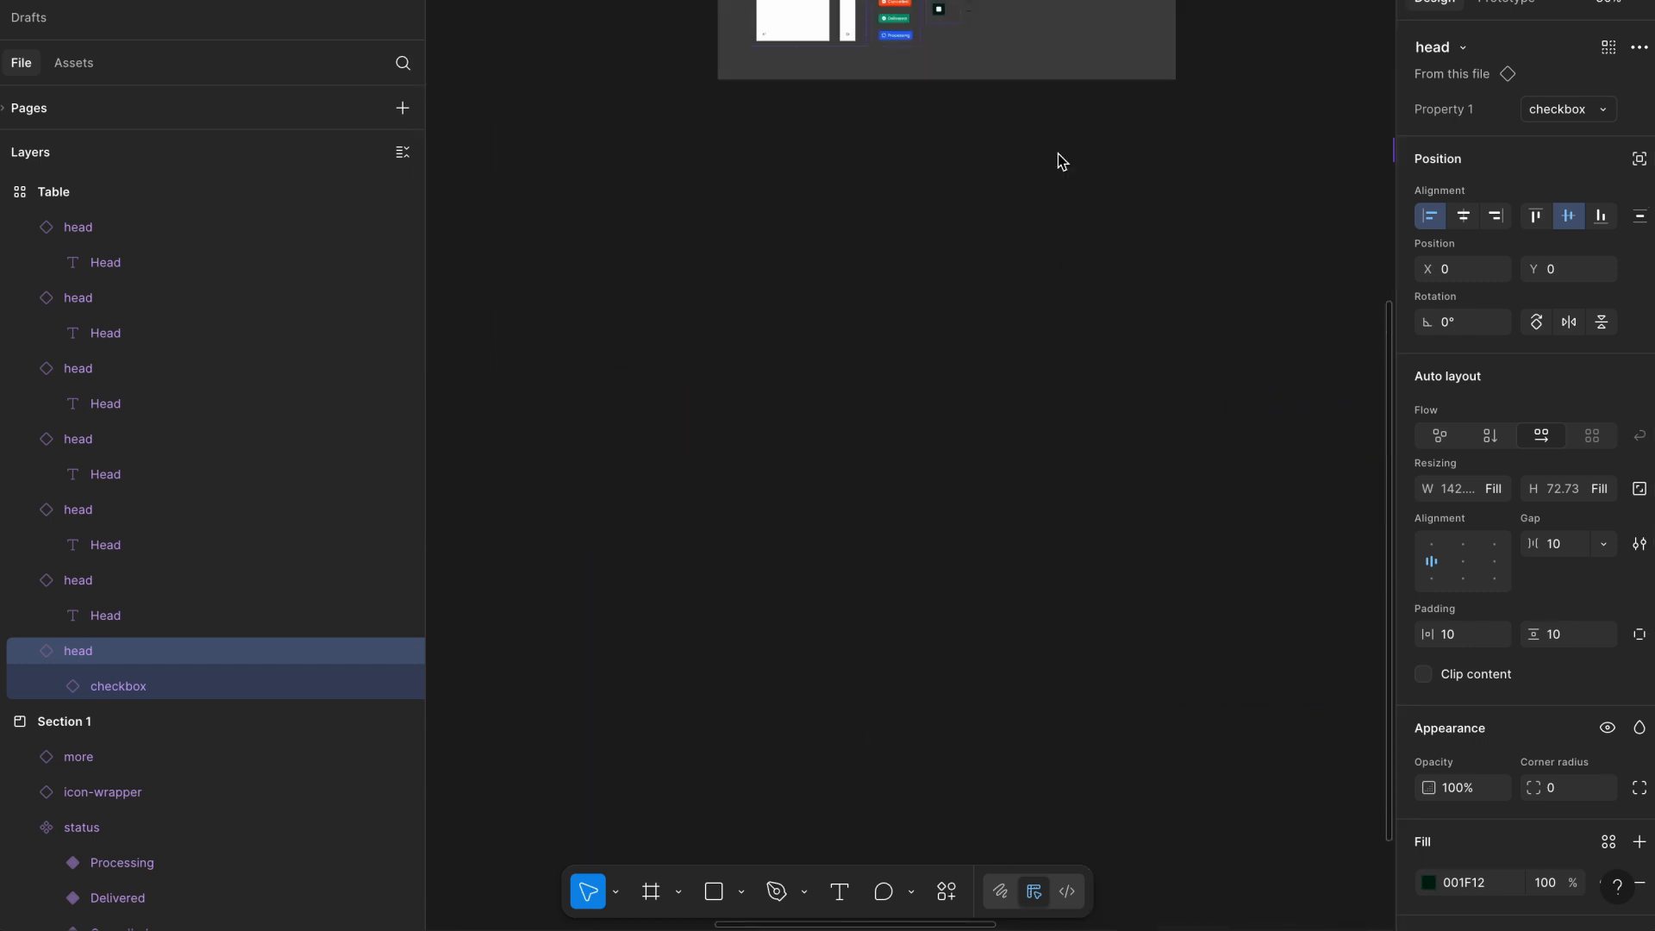
scroll(1058, 153, up, 3)
scroll(920, 163, up, 10)
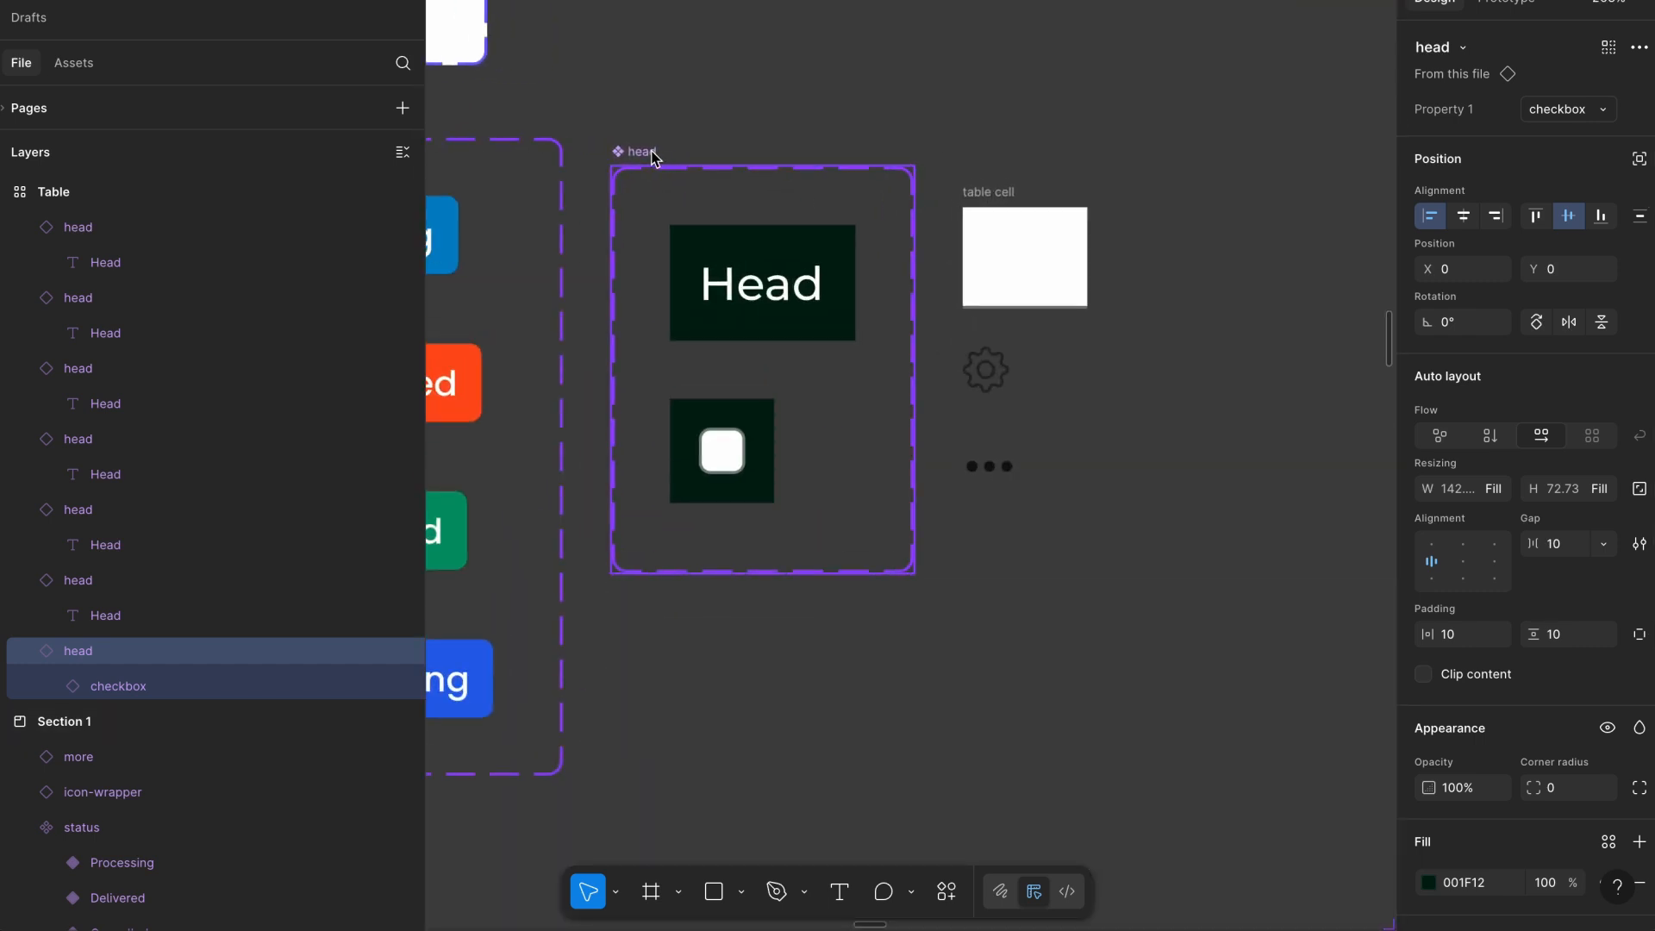
click(652, 158)
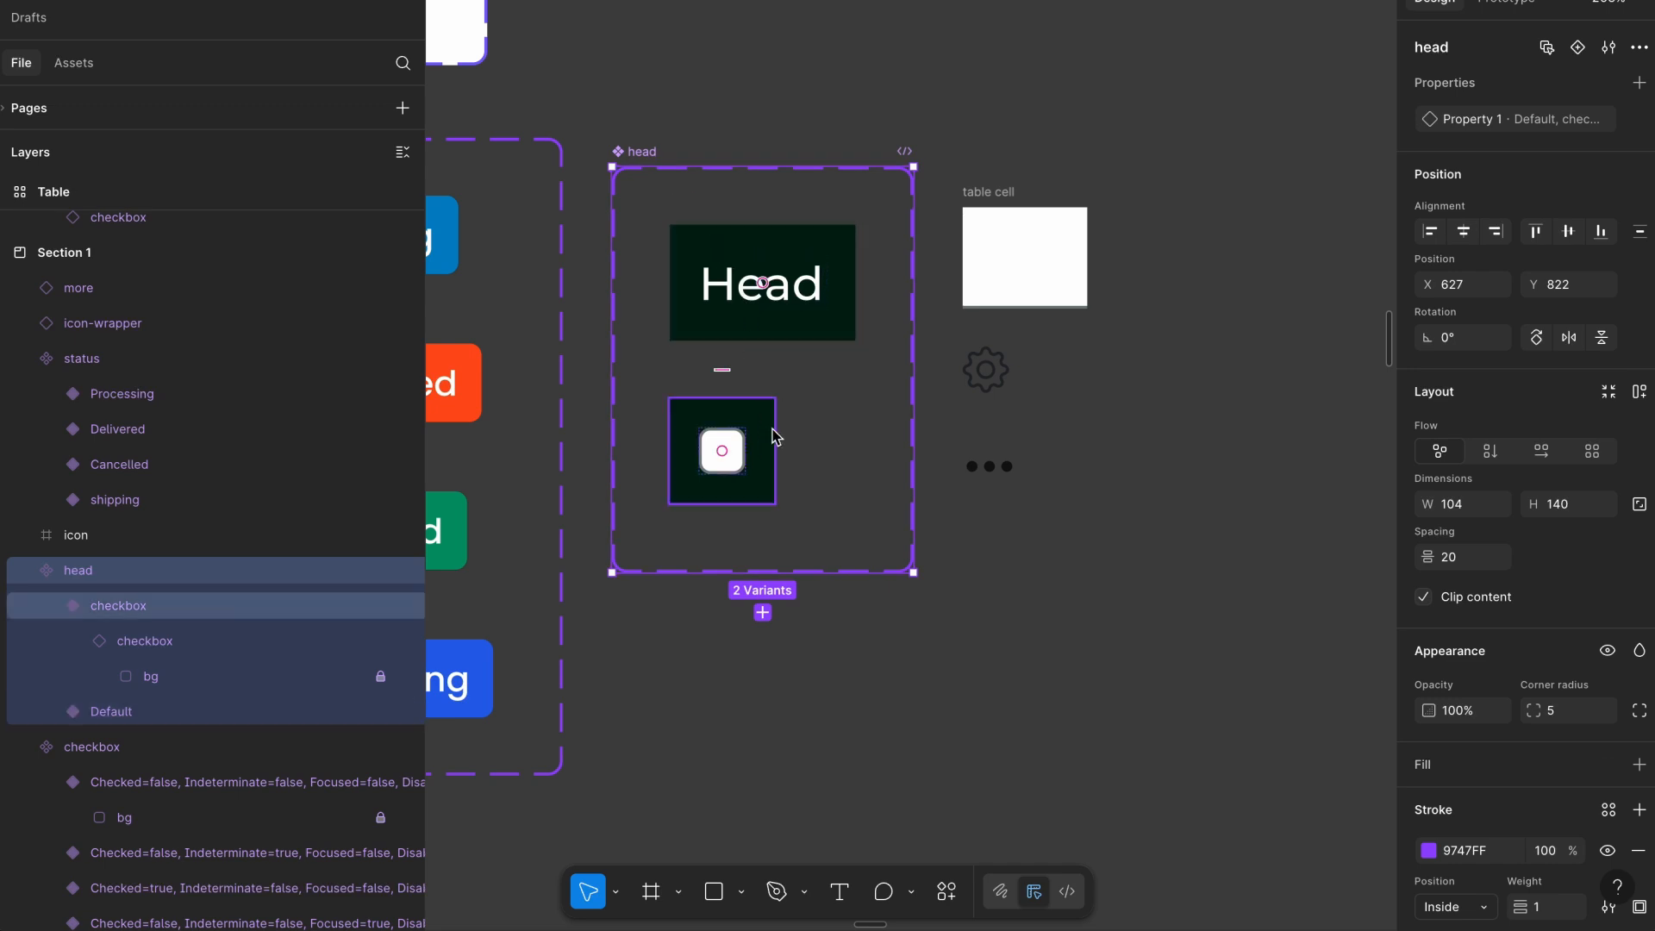
scroll(762, 400, down, 10)
scroll(762, 399, down, 7)
scroll(762, 399, right, 5)
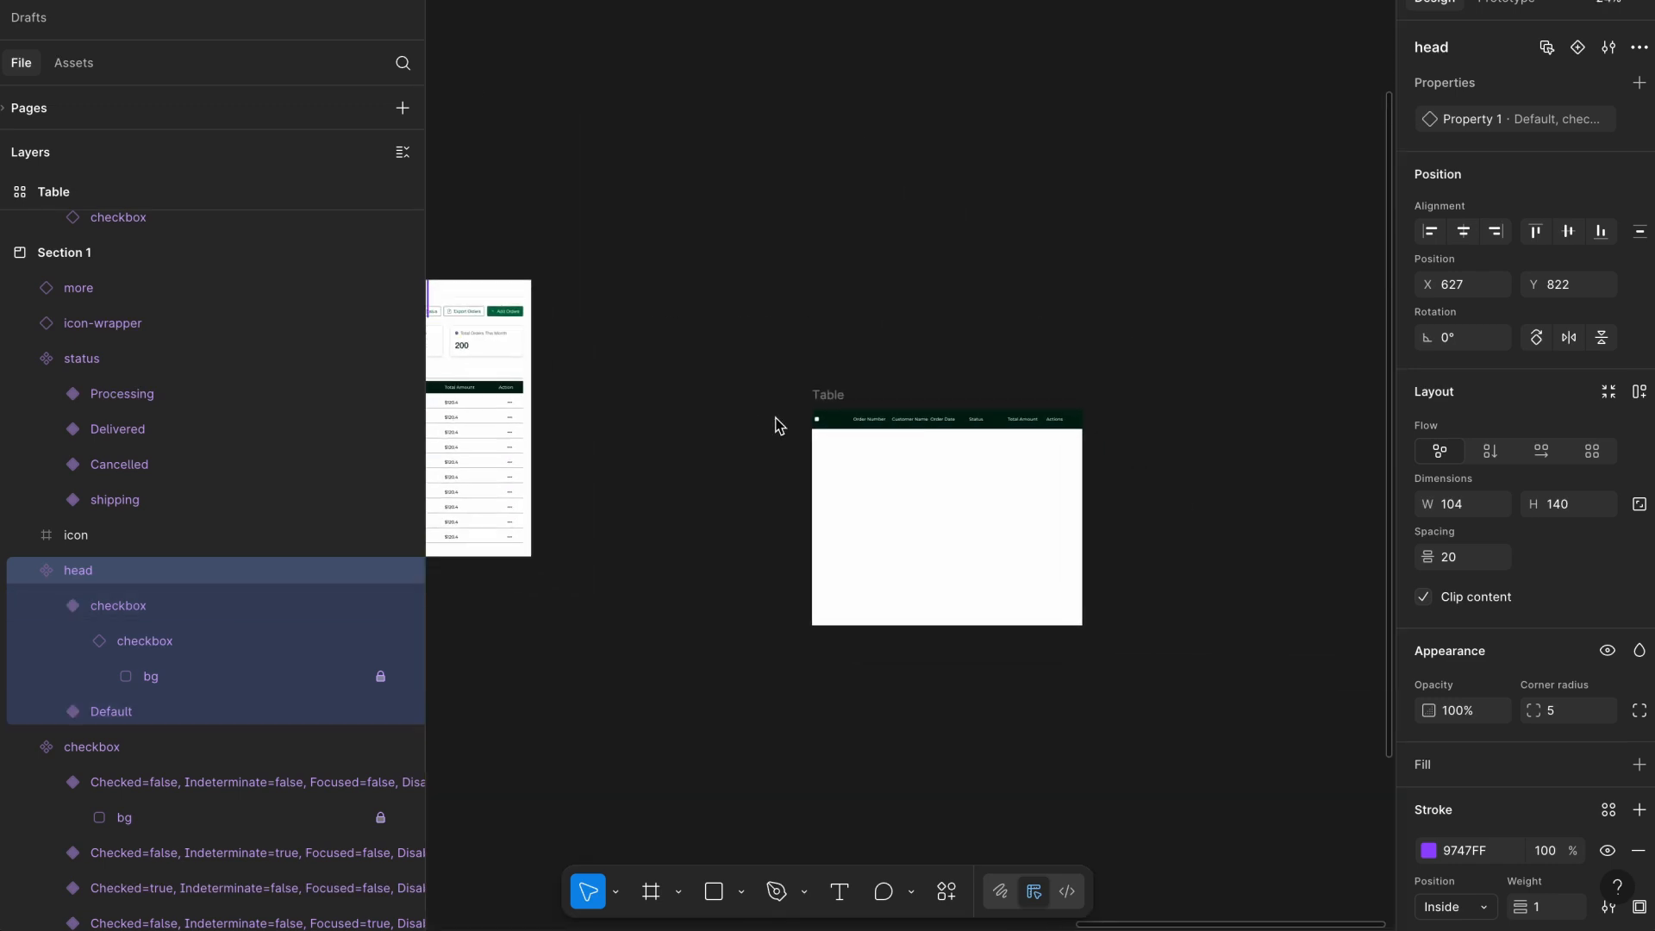
scroll(818, 433, up, 10)
scroll(819, 433, right, 5)
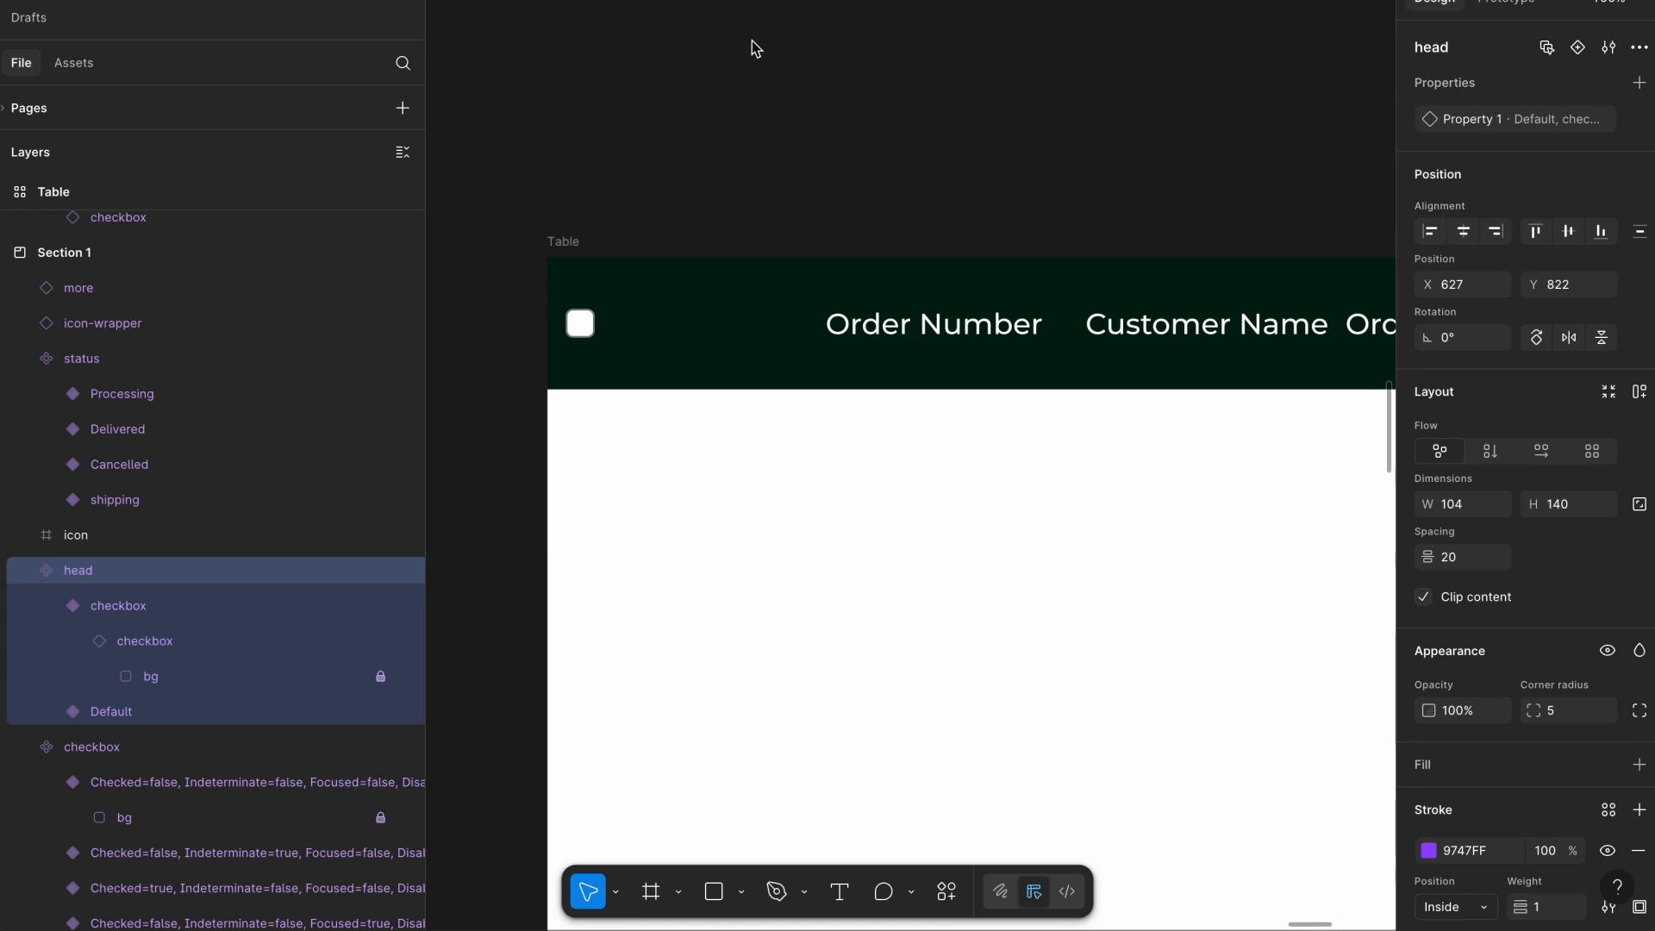
Copy the table cell frame from Section 1 and paste it into the Table frame below the header row.
scroll(751, 39, down, 10)
scroll(752, 40, left, 10)
scroll(752, 40, down, 4)
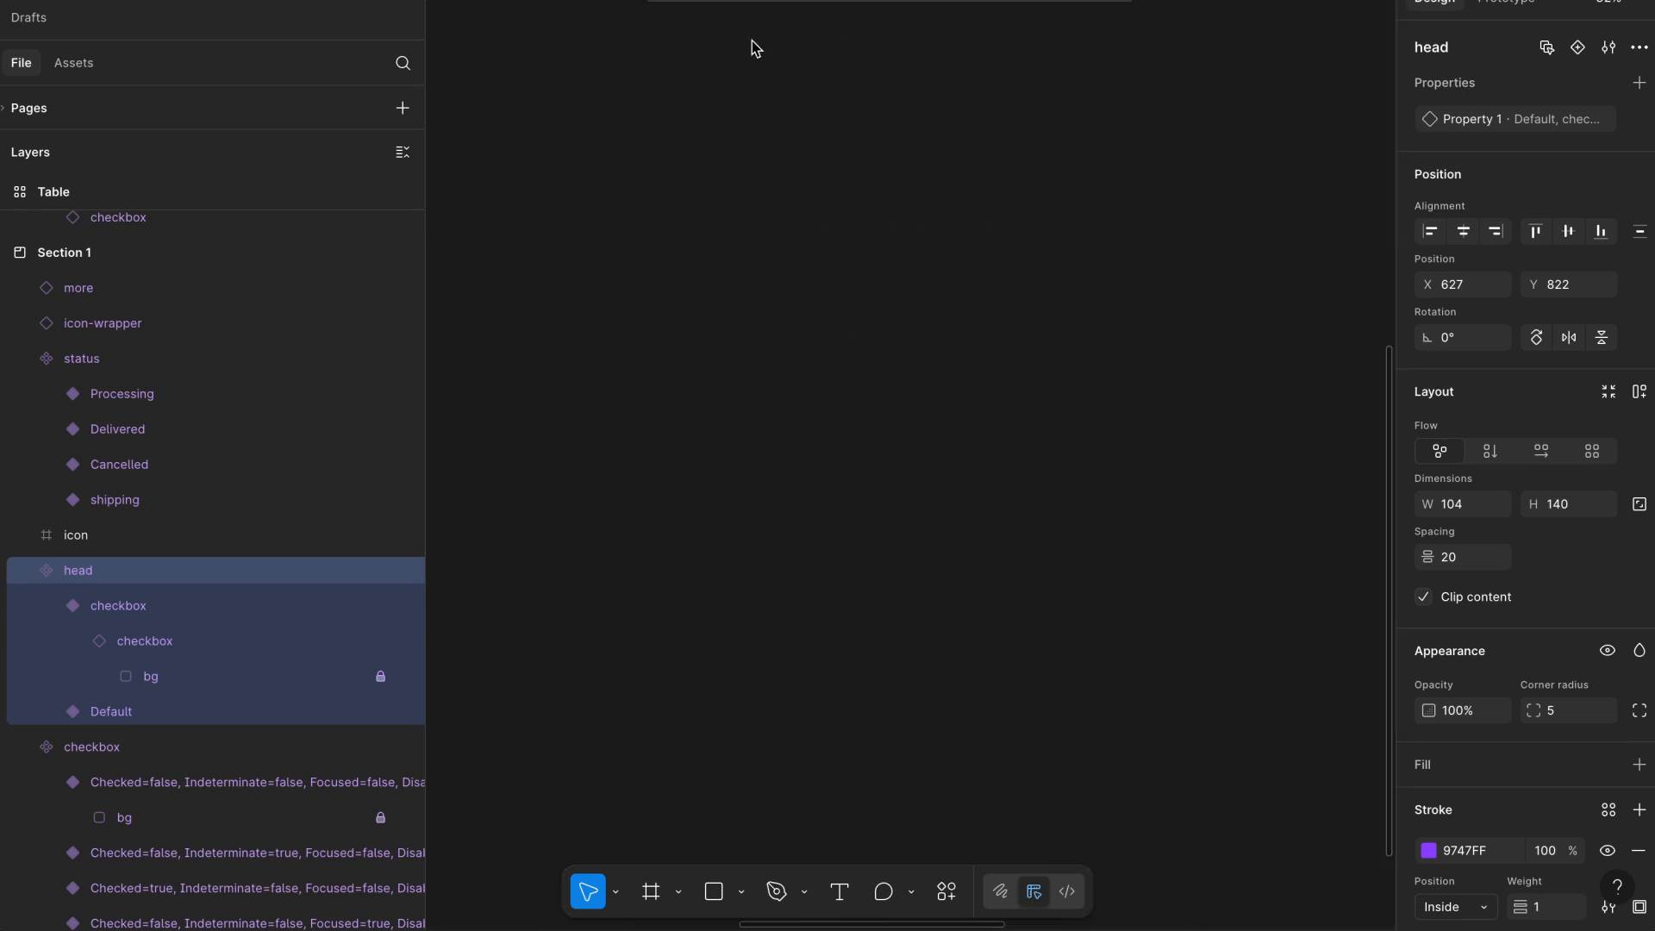
scroll(751, 40, up, 5)
scroll(759, 47, up, 8)
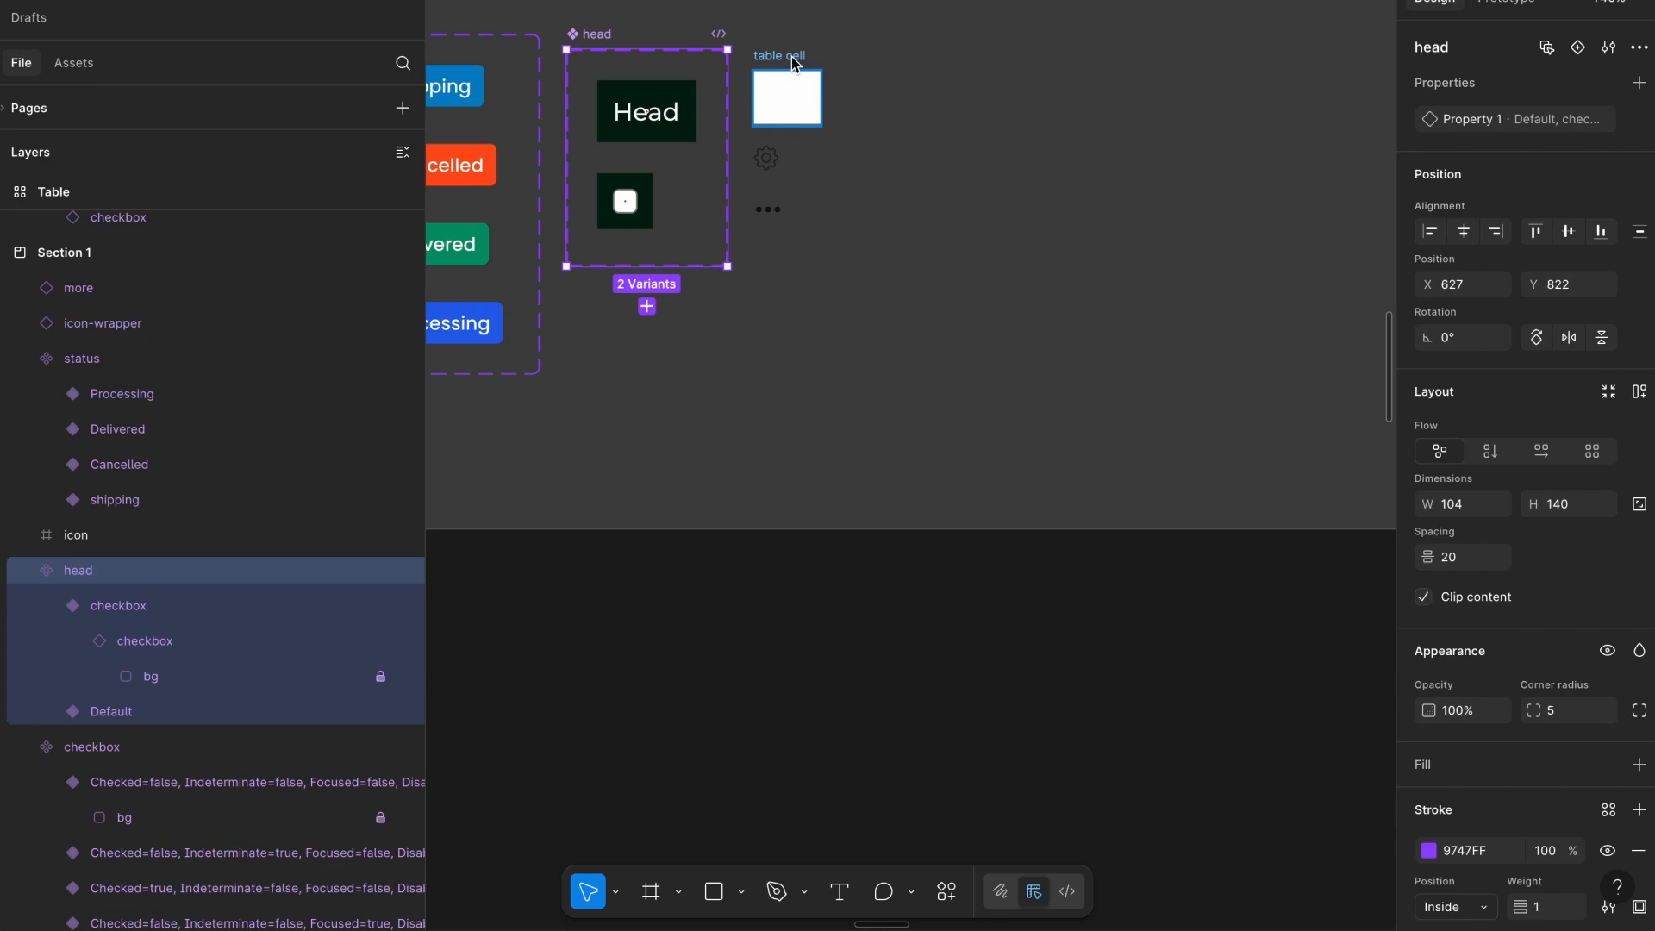
click(791, 59)
scroll(791, 59, down, 10)
scroll(791, 59, right, 8)
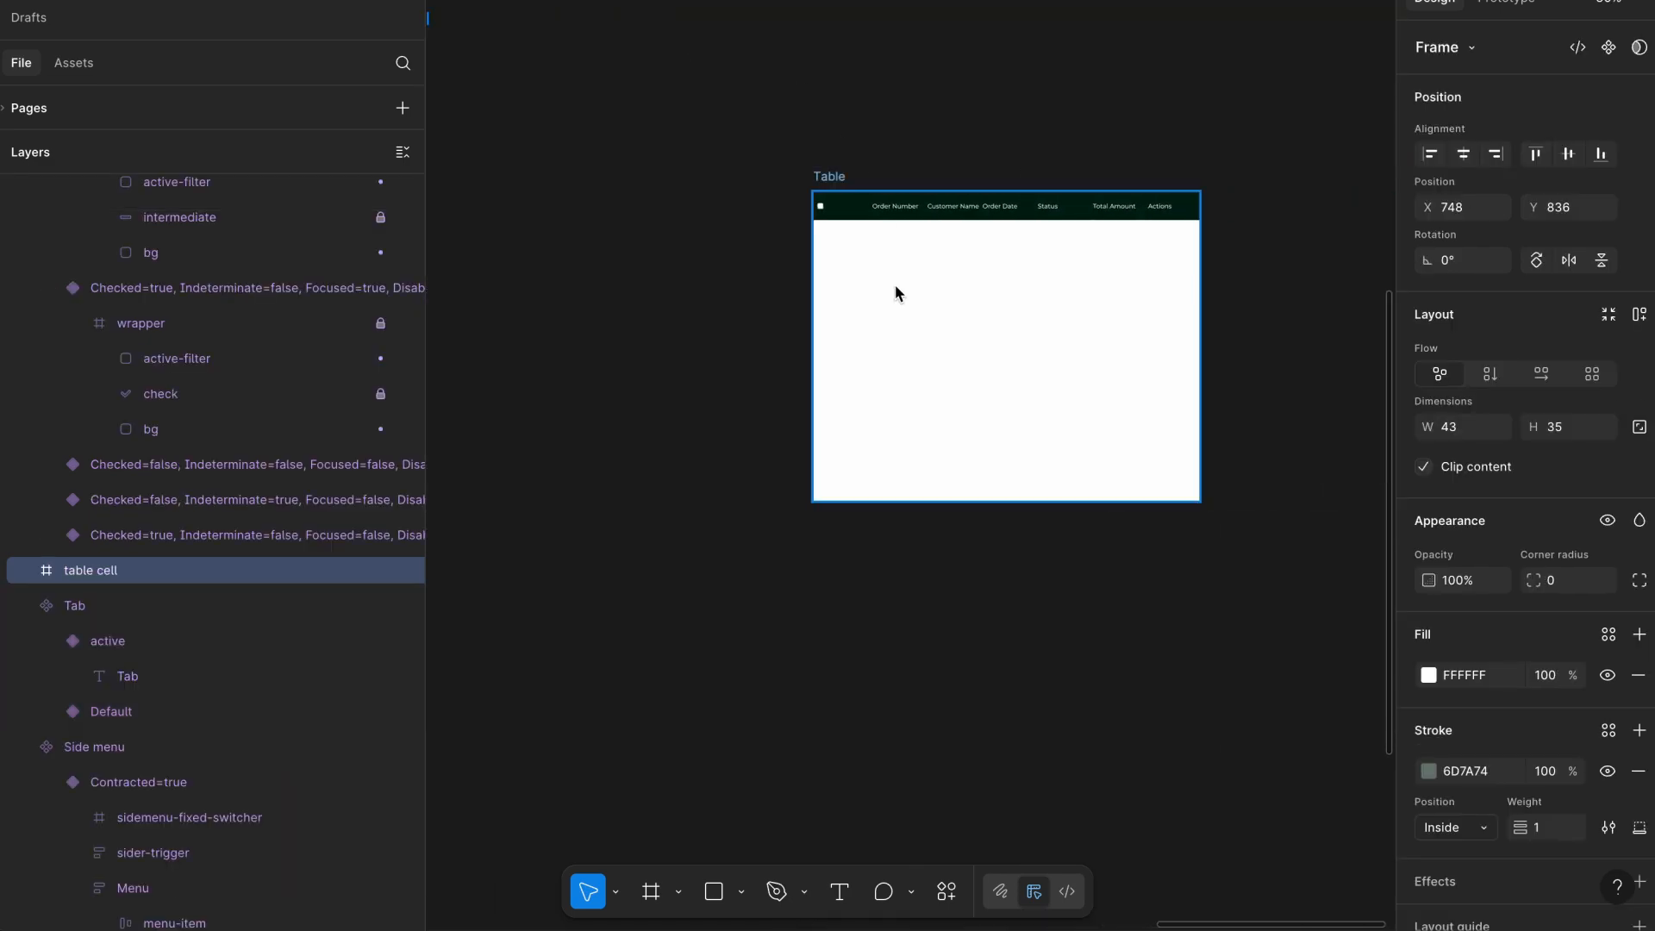
scroll(894, 283, up, 8)
scroll(895, 281, up, 1)
click(617, 53)
key(ctrl+v)
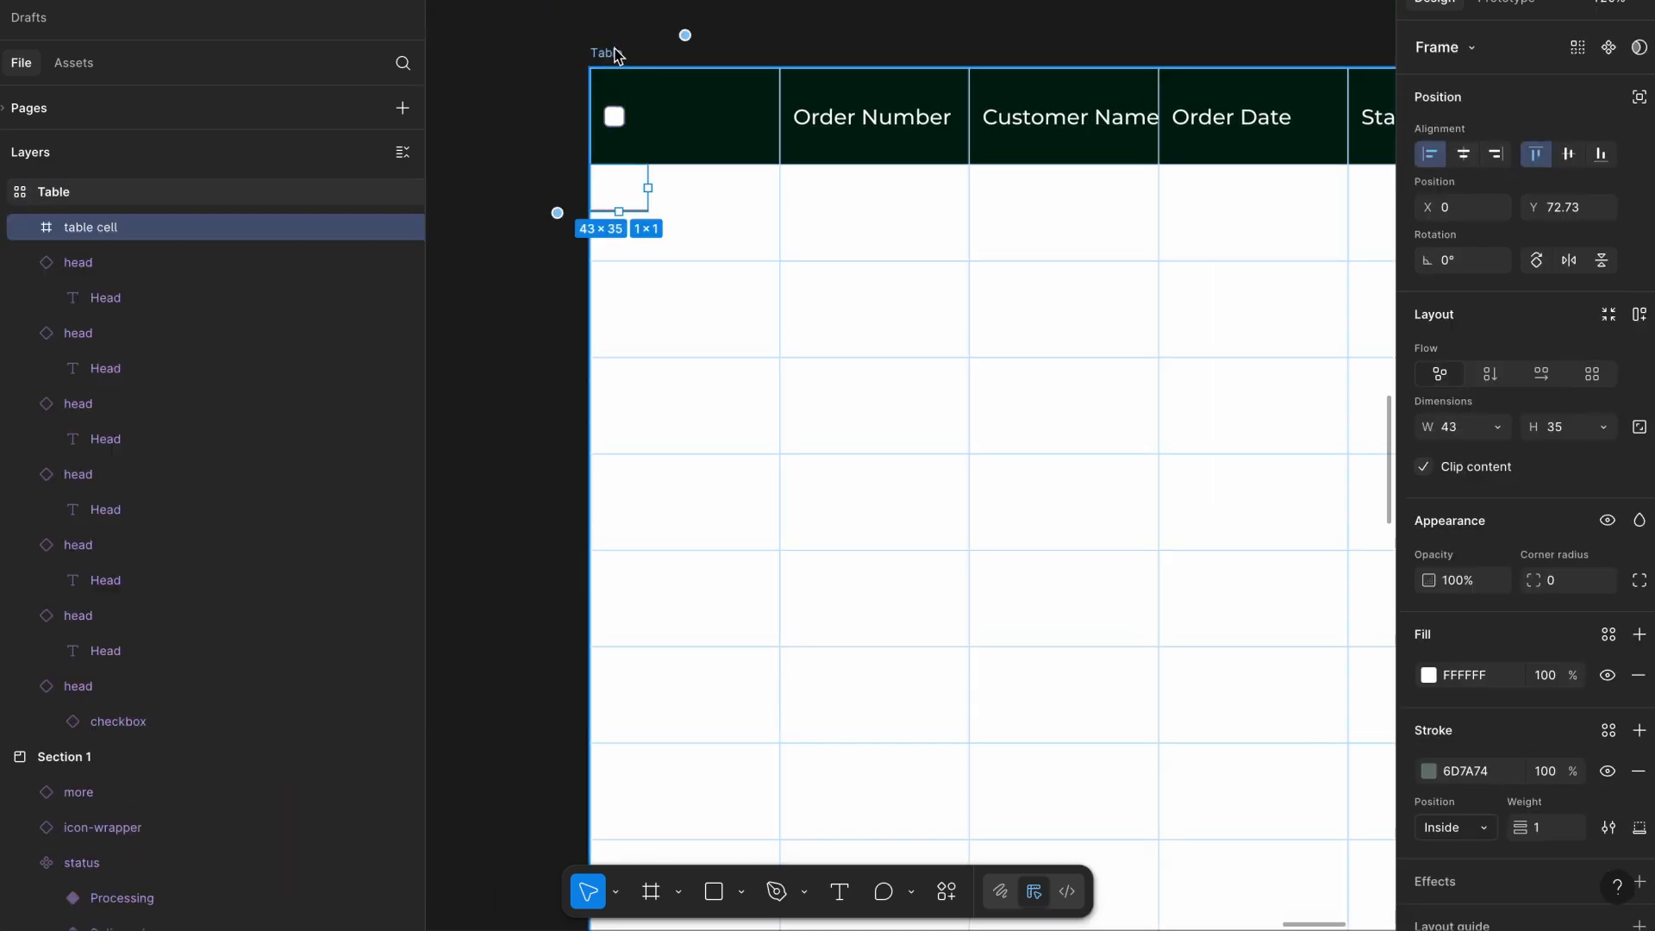
Set the pasted table cell's width and height to Fill container.
scroll(630, 151, up, 2)
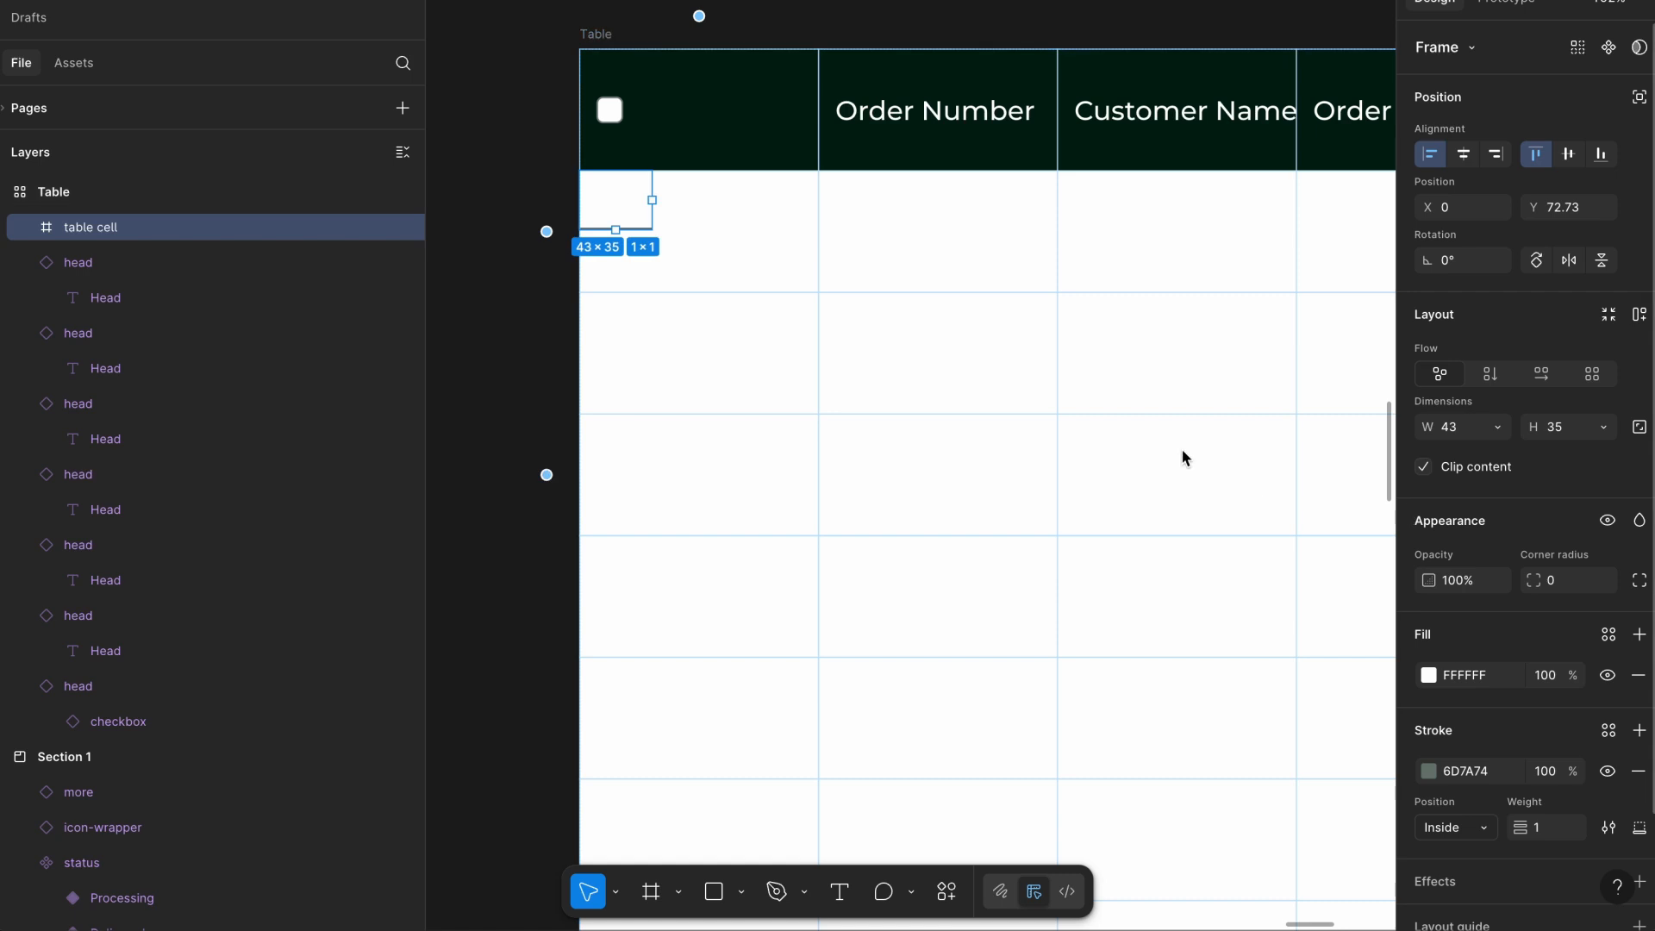
scroll(1194, 463, up, 1)
scroll(1193, 464, left, 2)
click(1497, 426)
click(1505, 446)
click(1600, 427)
click(1585, 450)
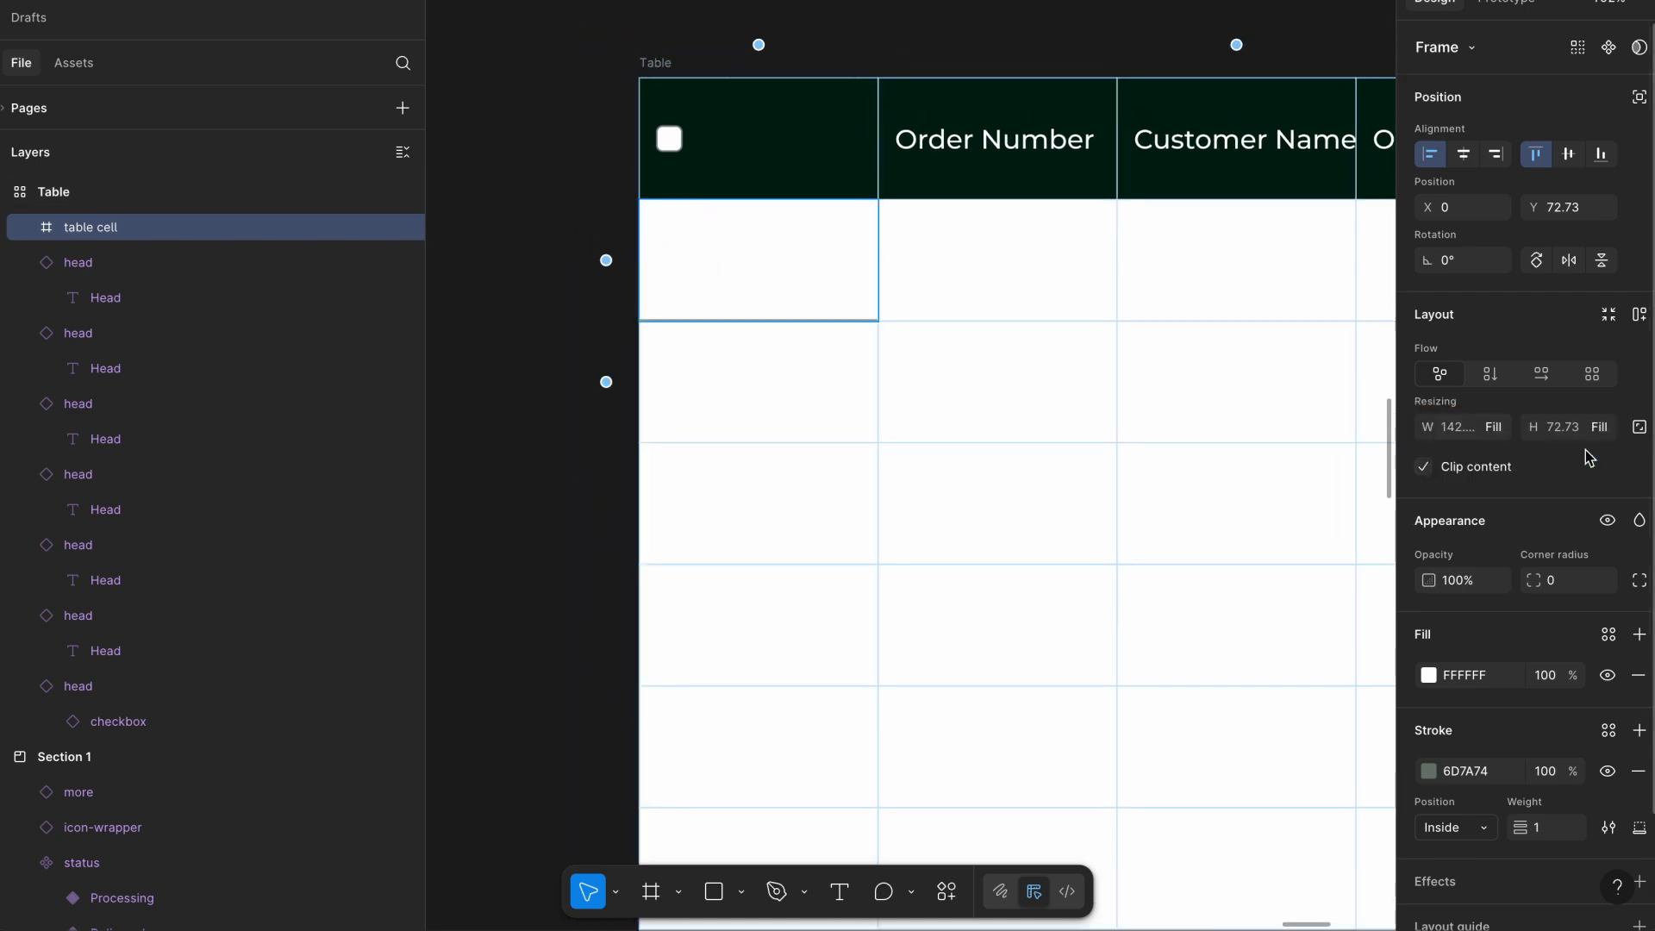
Examine the table cell's stroke and which sides it is applied to.
scroll(838, 314, up, 5)
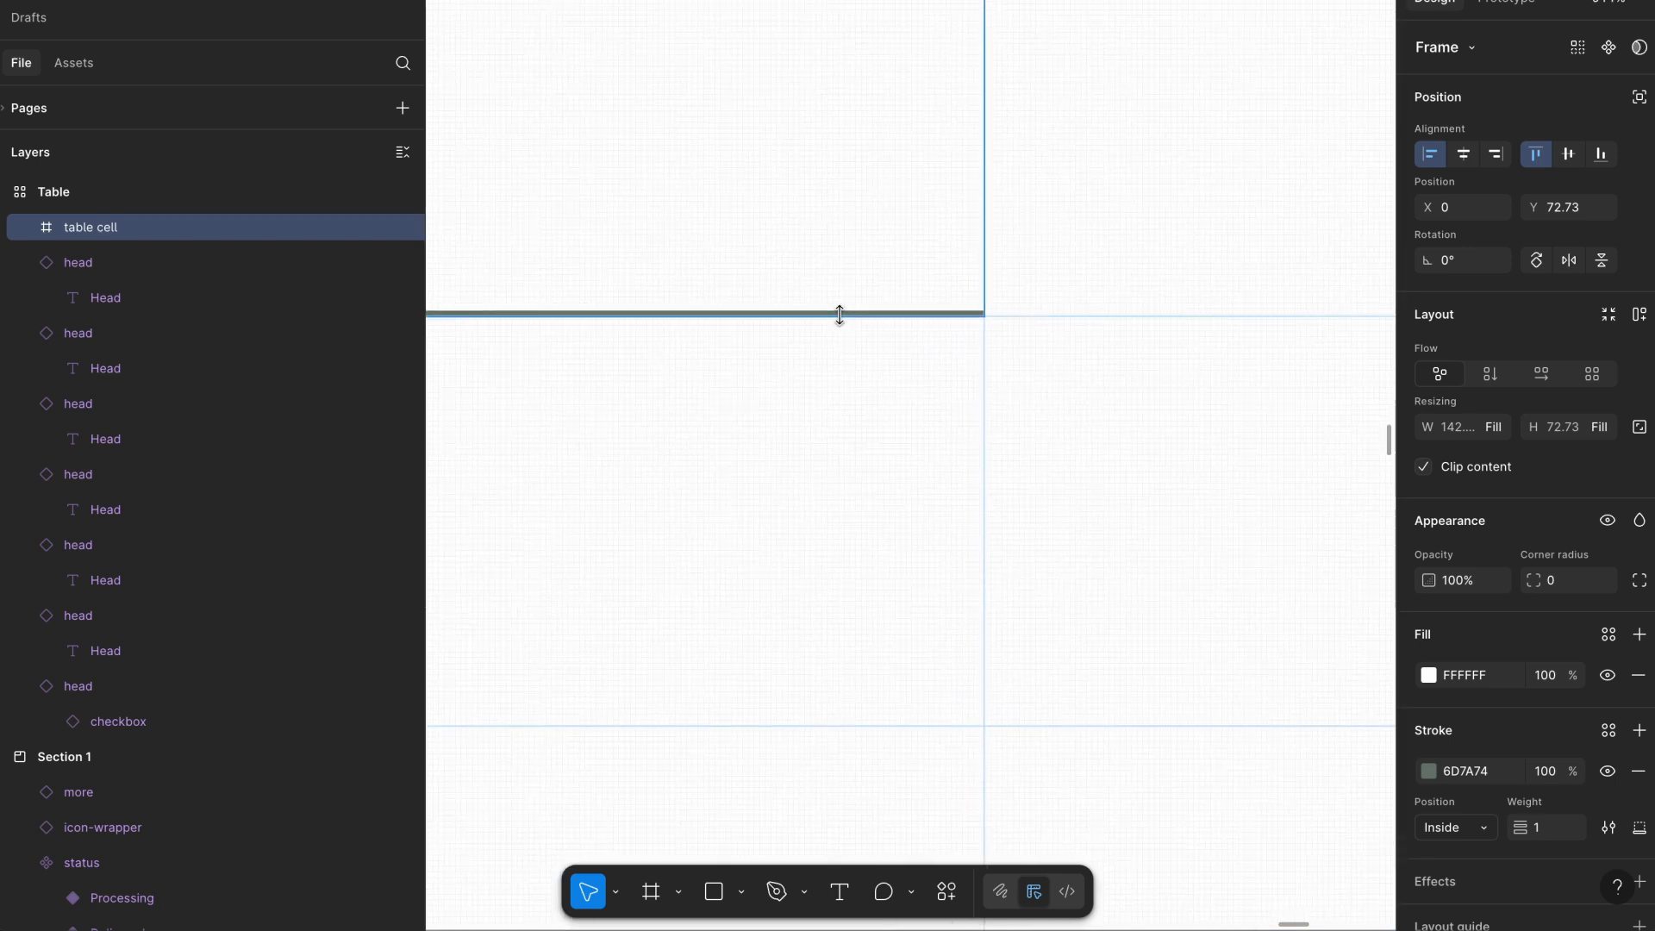
scroll(1460, 731, down, 2)
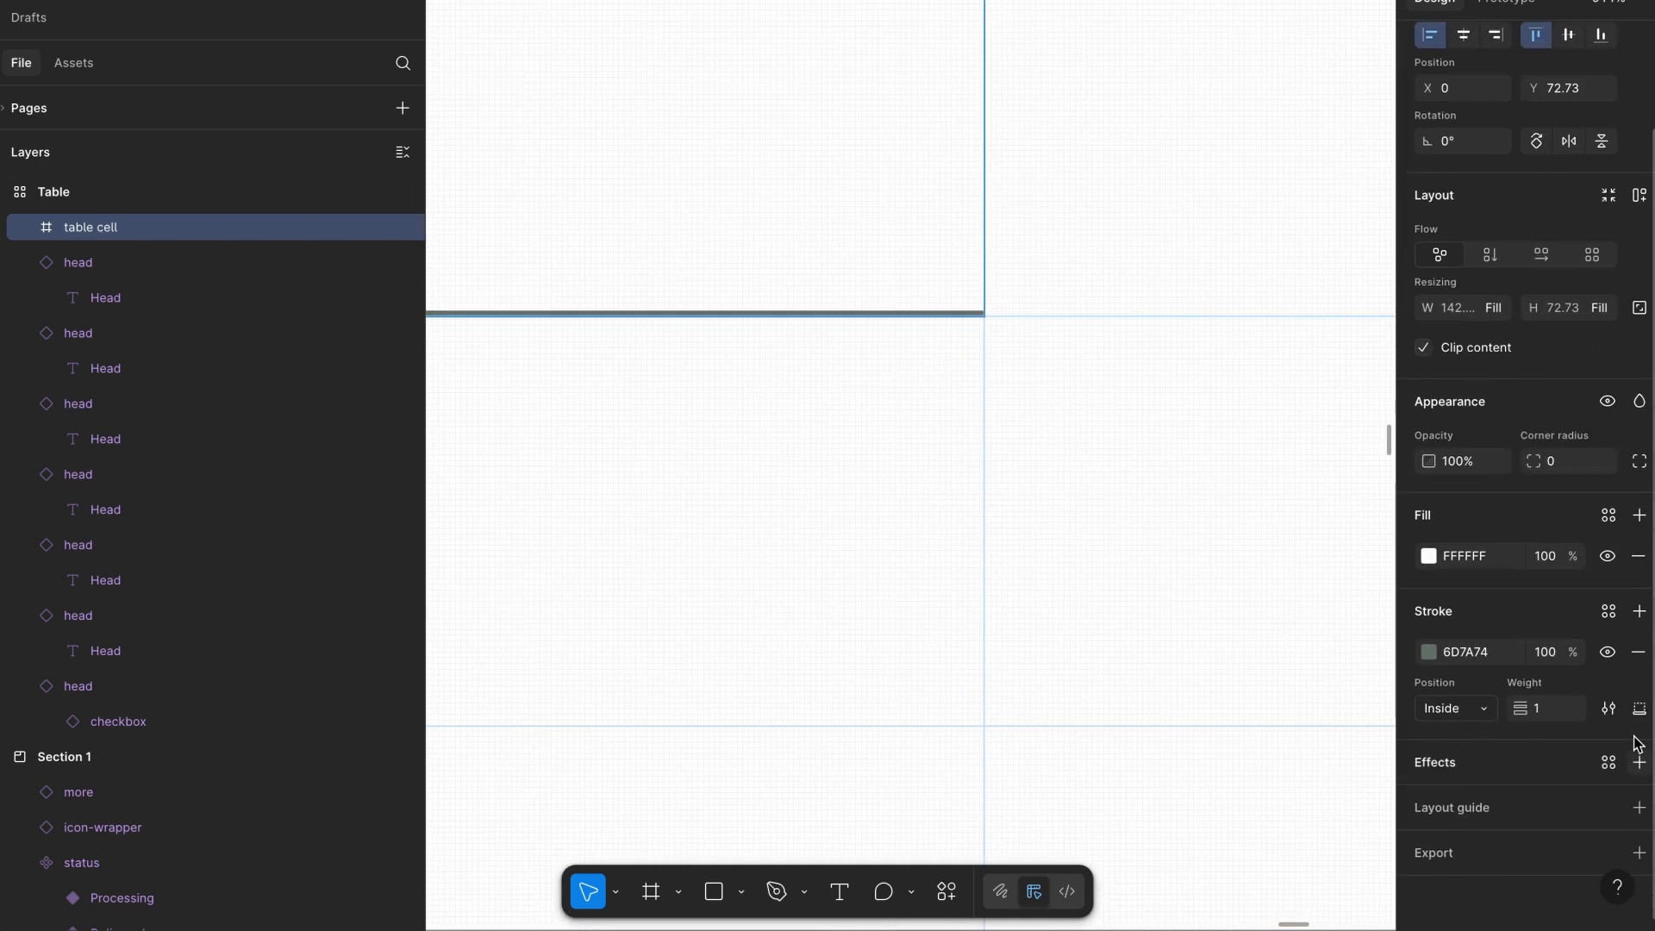
click(1640, 708)
scroll(1267, 568, down, 3)
scroll(1267, 561, down, 1)
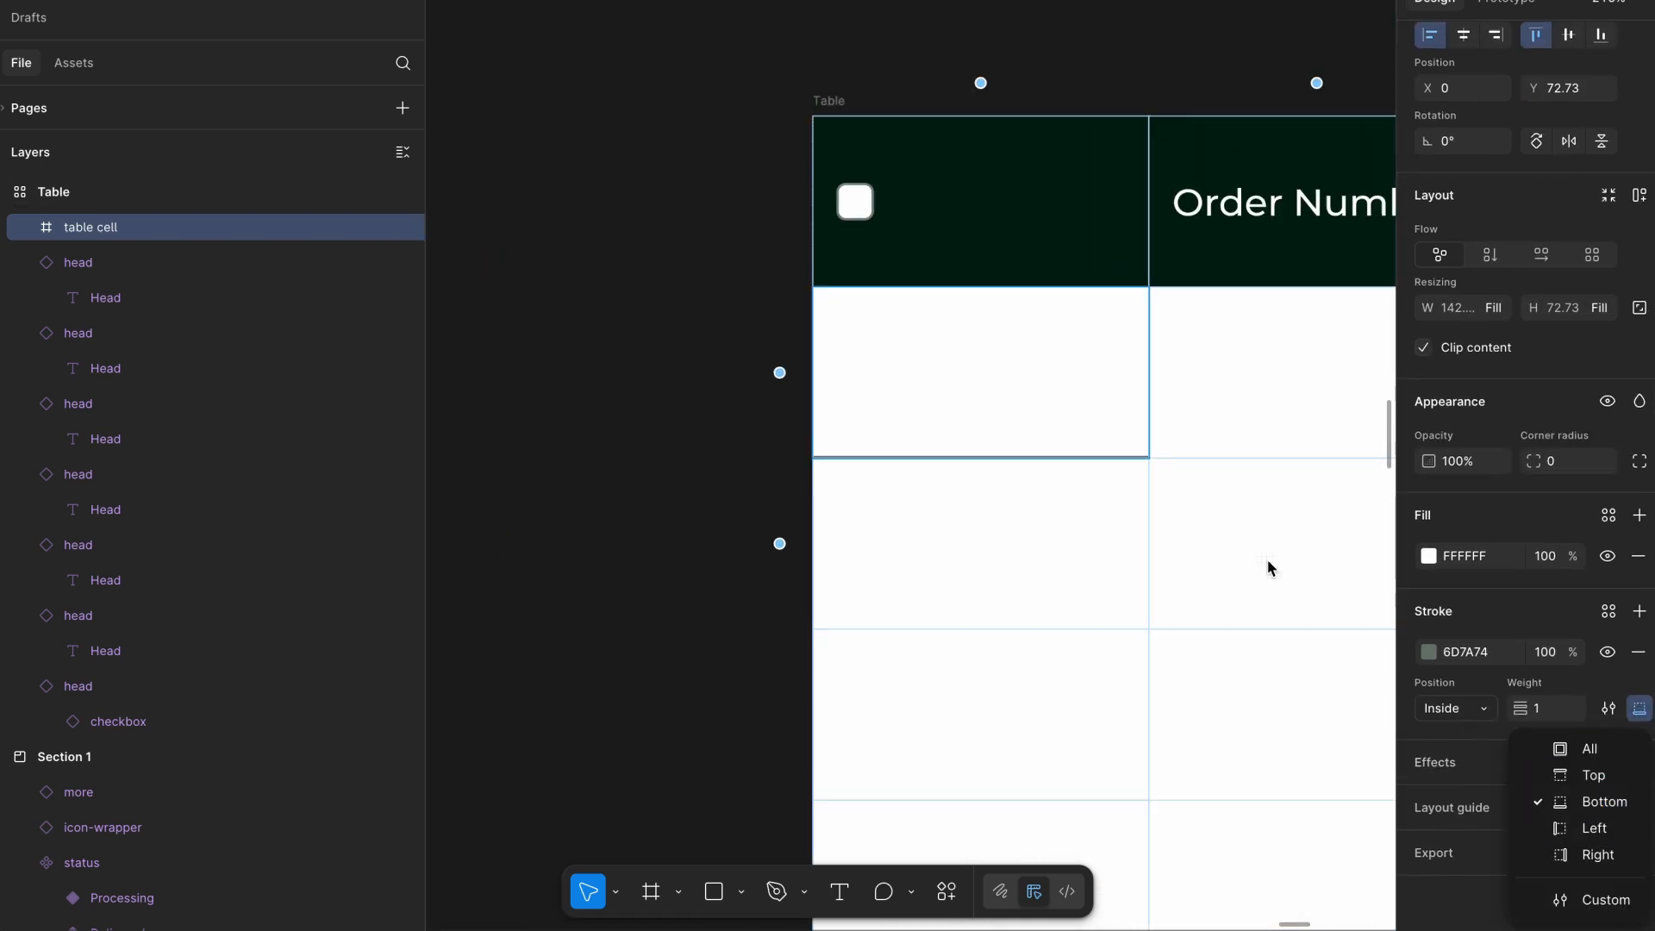
click(1109, 33)
scroll(1109, 33, down, 3)
scroll(1109, 32, right, 1)
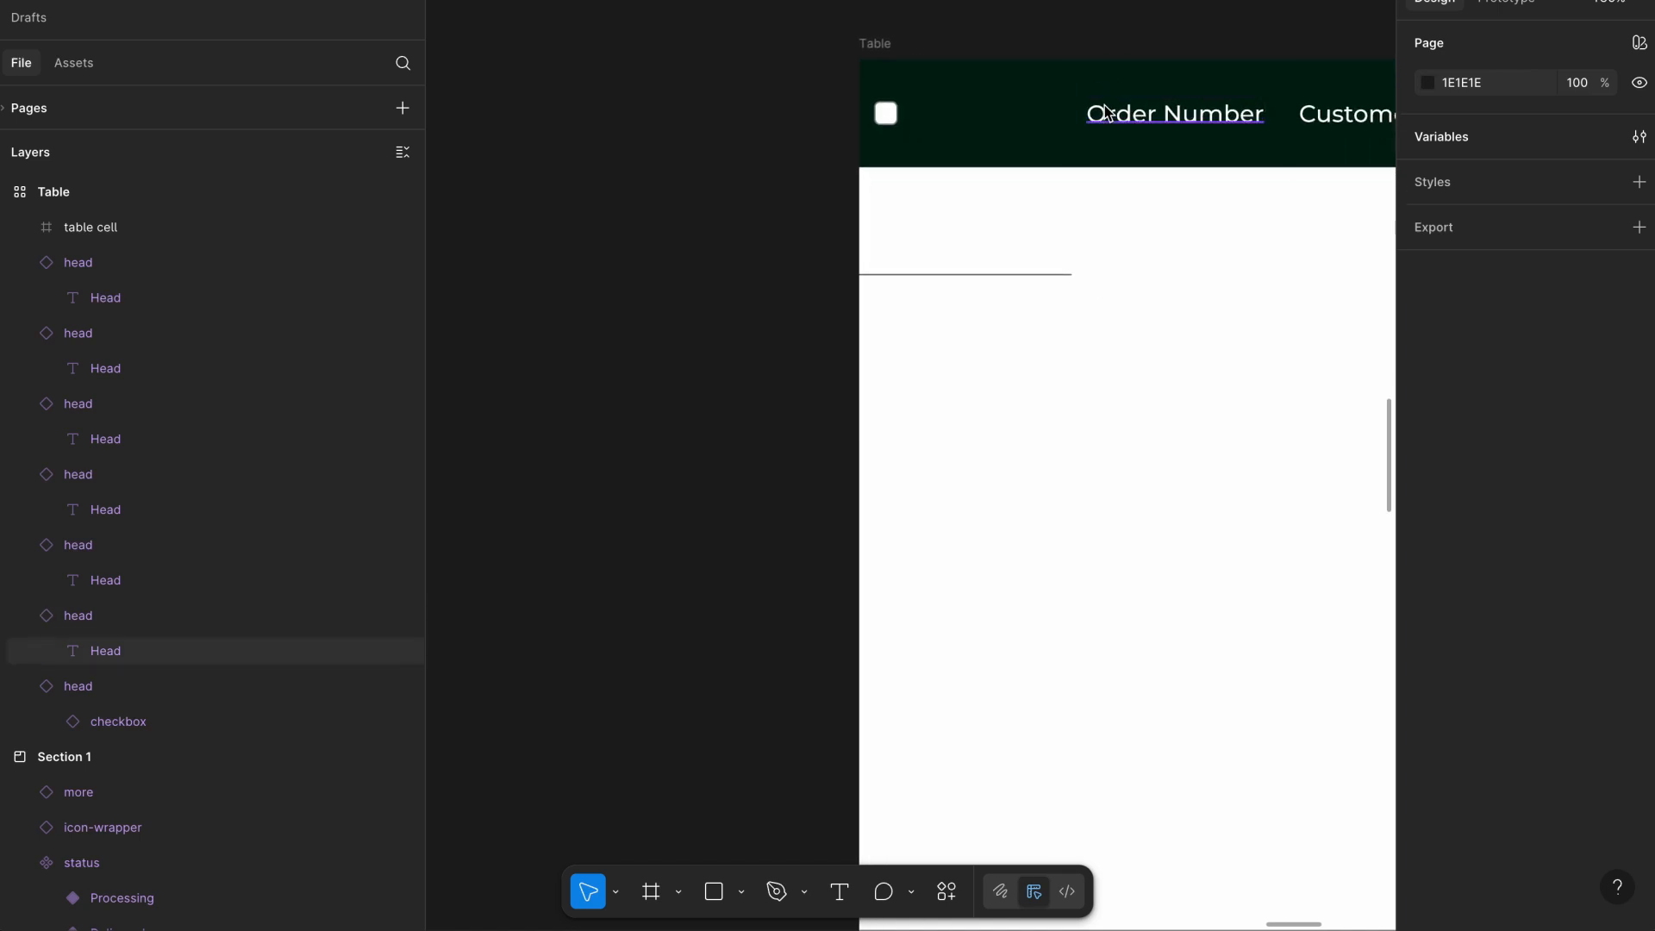
Duplicate the table cell six times to fill all seven columns of the row below the header.
click(1027, 205)
scroll(1027, 206, down, 3)
scroll(1027, 206, right, 3)
scroll(1026, 205, down, 2)
scroll(1026, 211, up, 1)
scroll(1027, 211, right, 1)
key(ctrl+d)
key(ctrl+d)
key(ctrl+d)
key(ctrl+d)
key(ctrl+d)
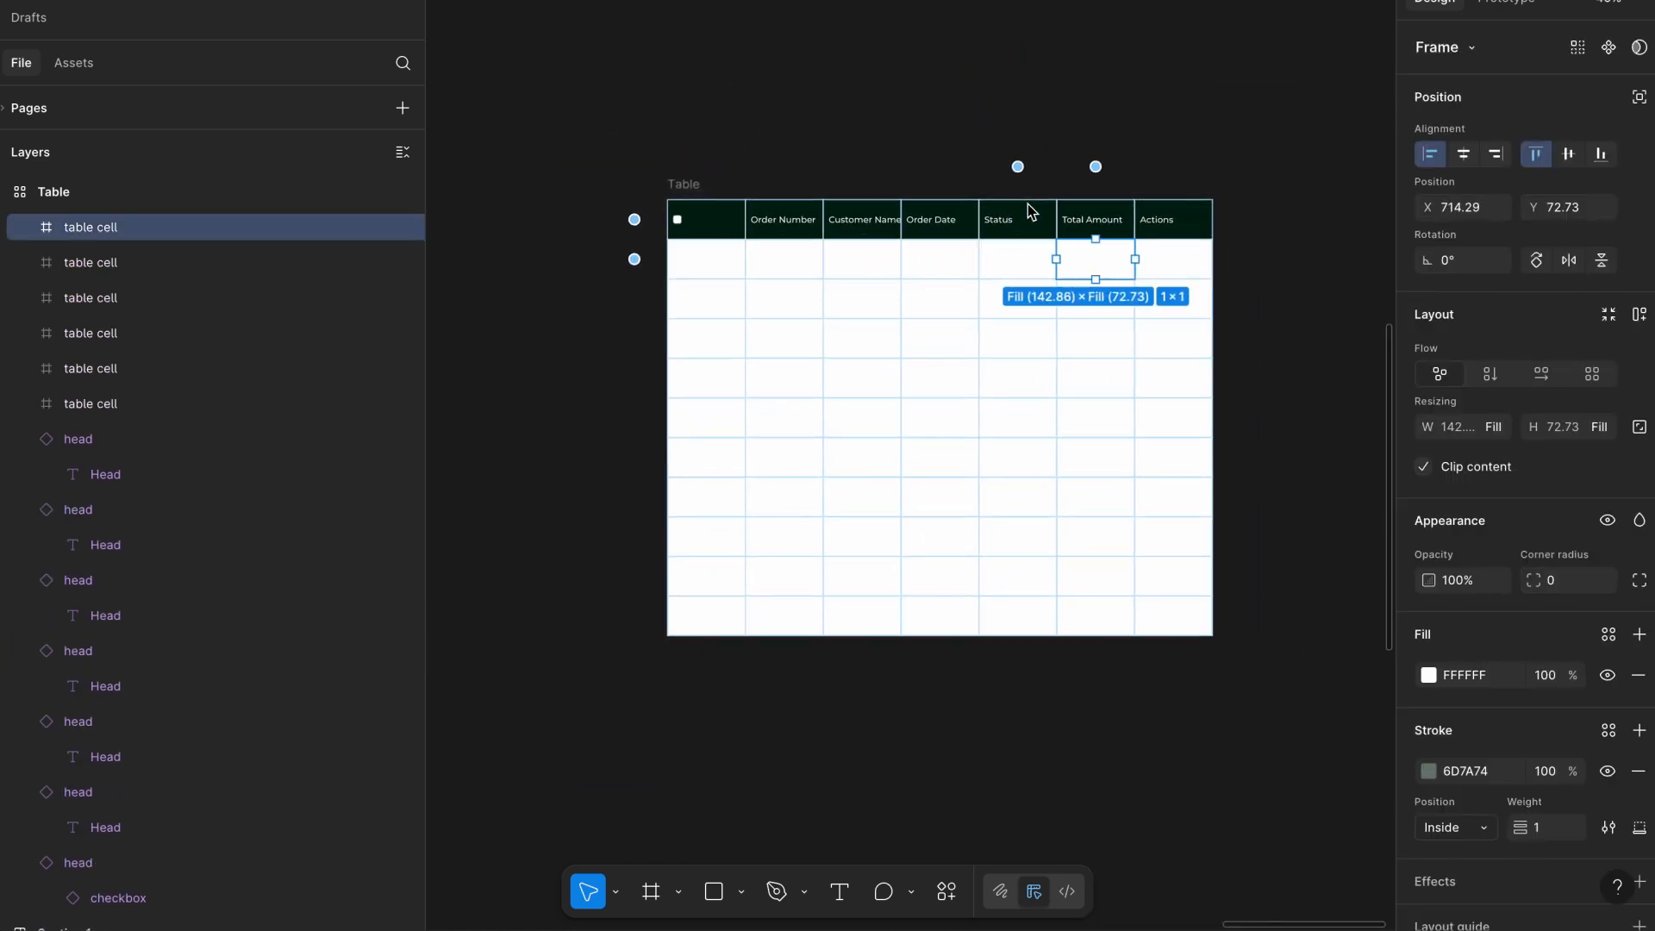
key(Escape)
key(Escape)
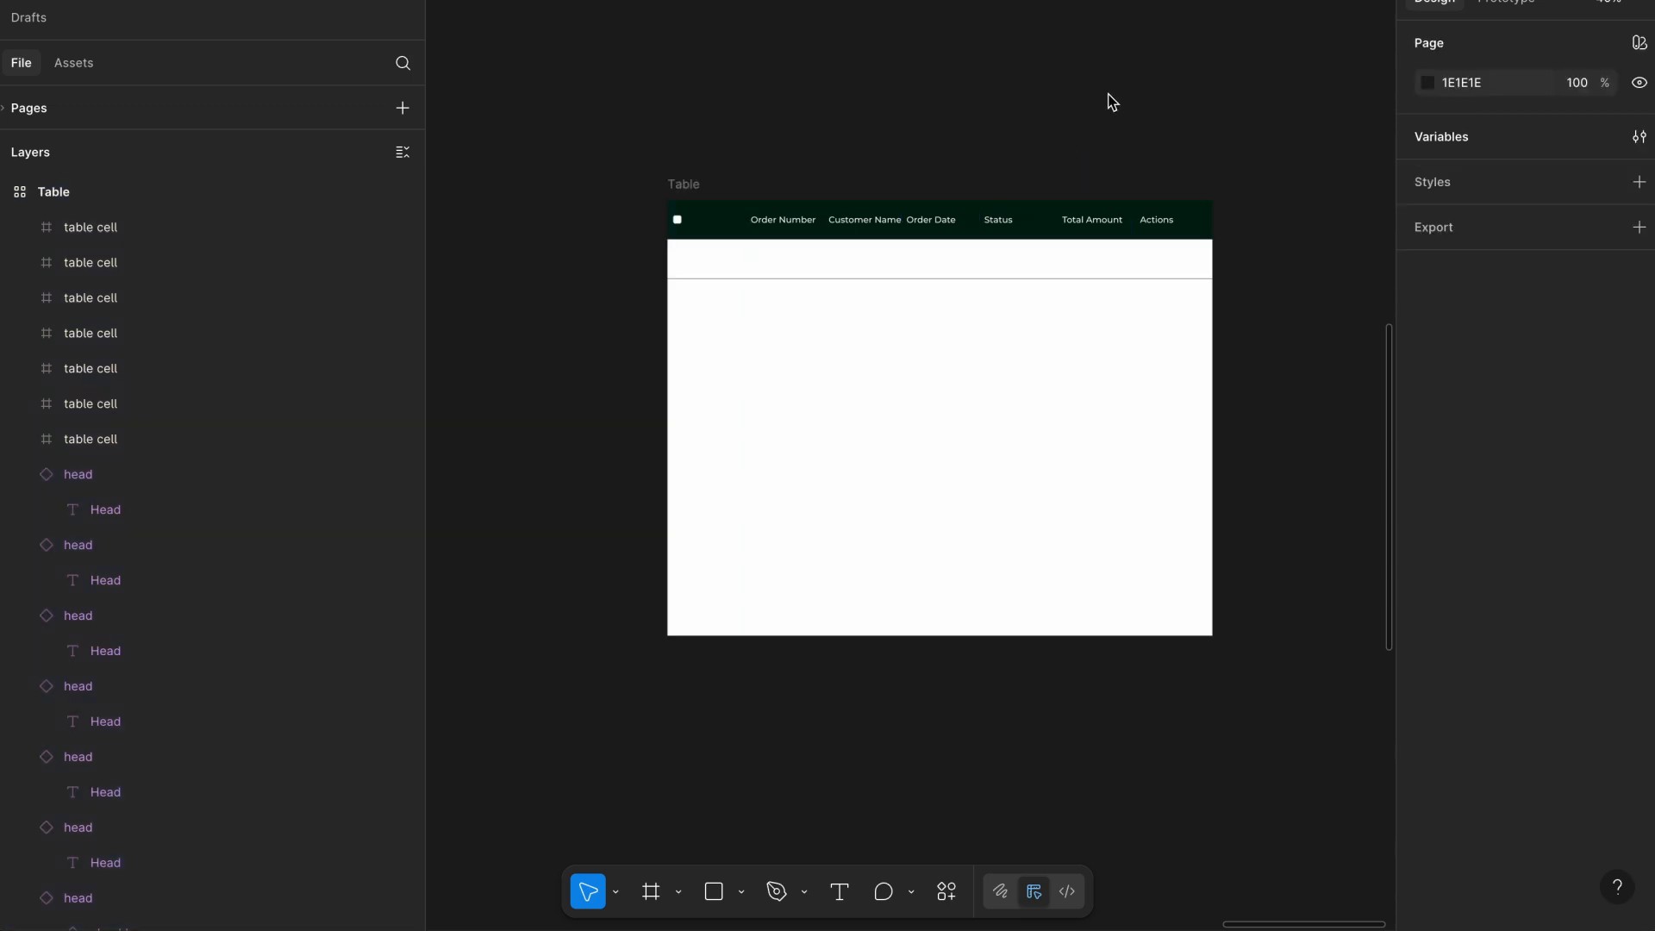
Add a text layer with a sample order number in the empty table cell under Order Number.
scroll(695, 103, up, 5)
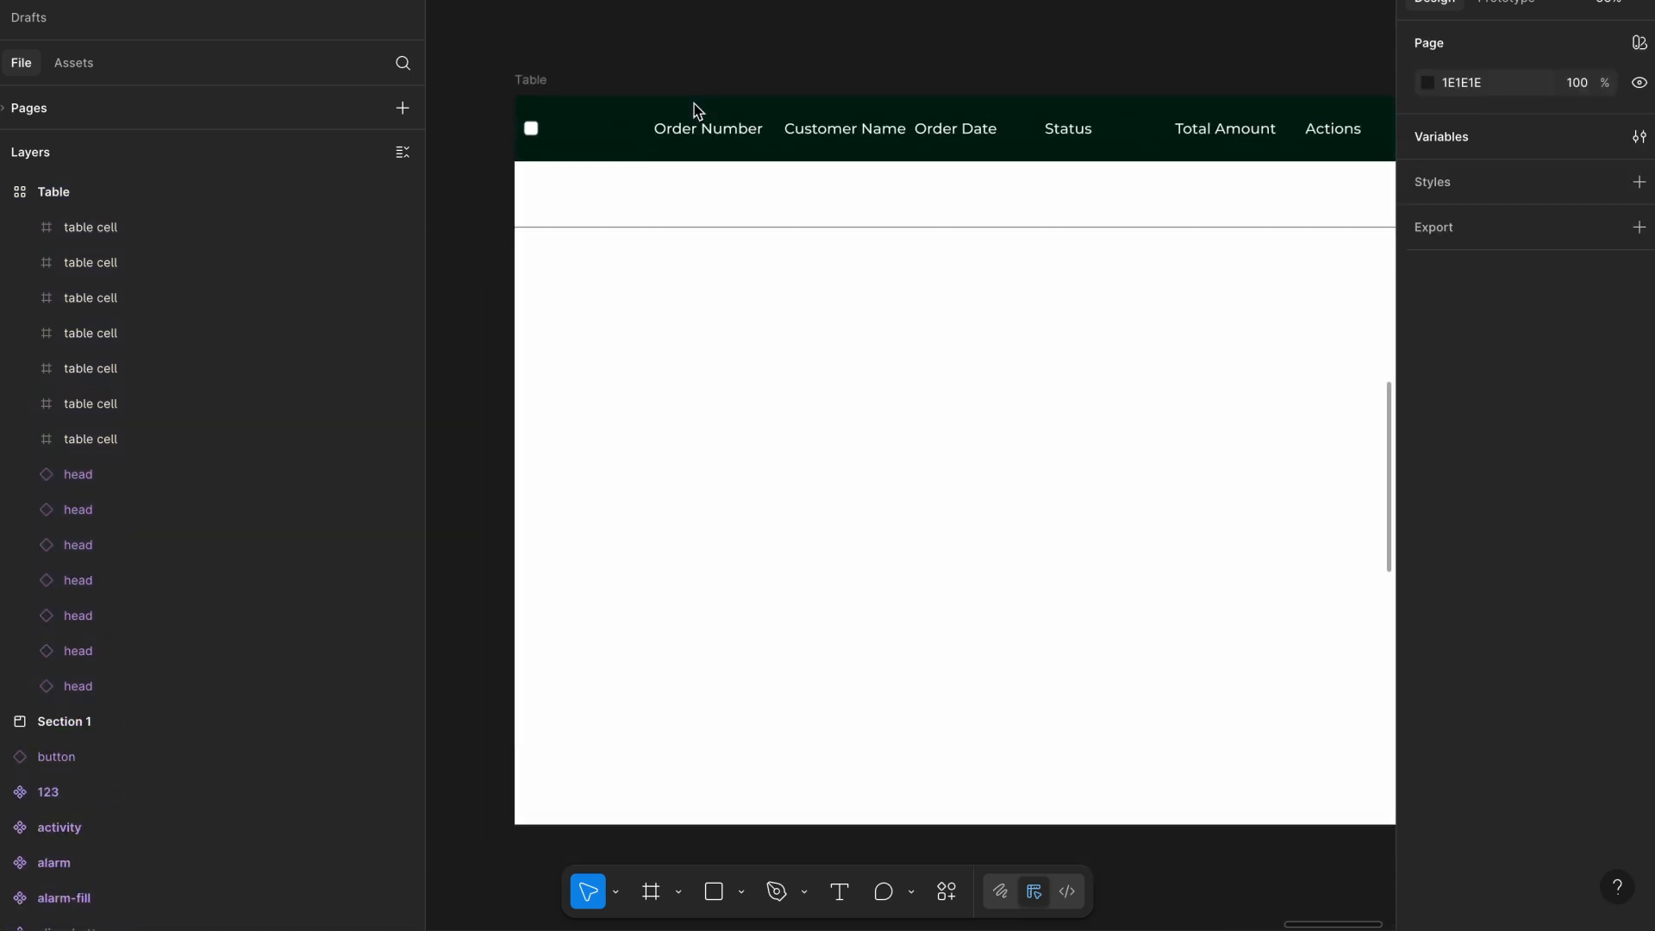
key(t)
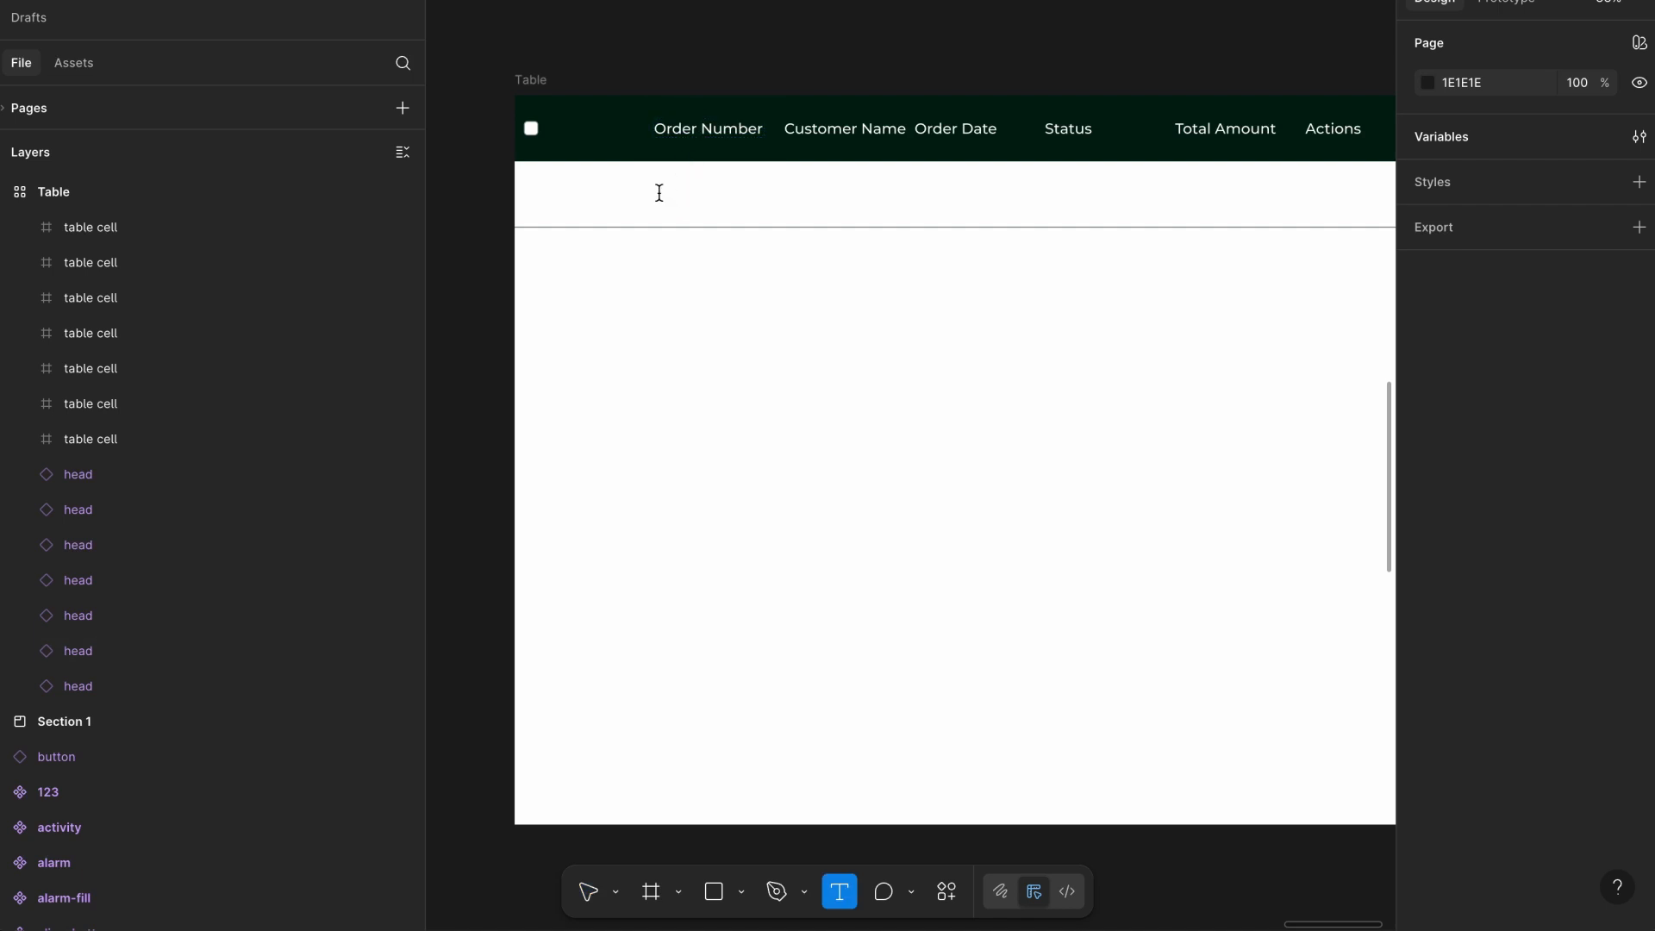
click(659, 193)
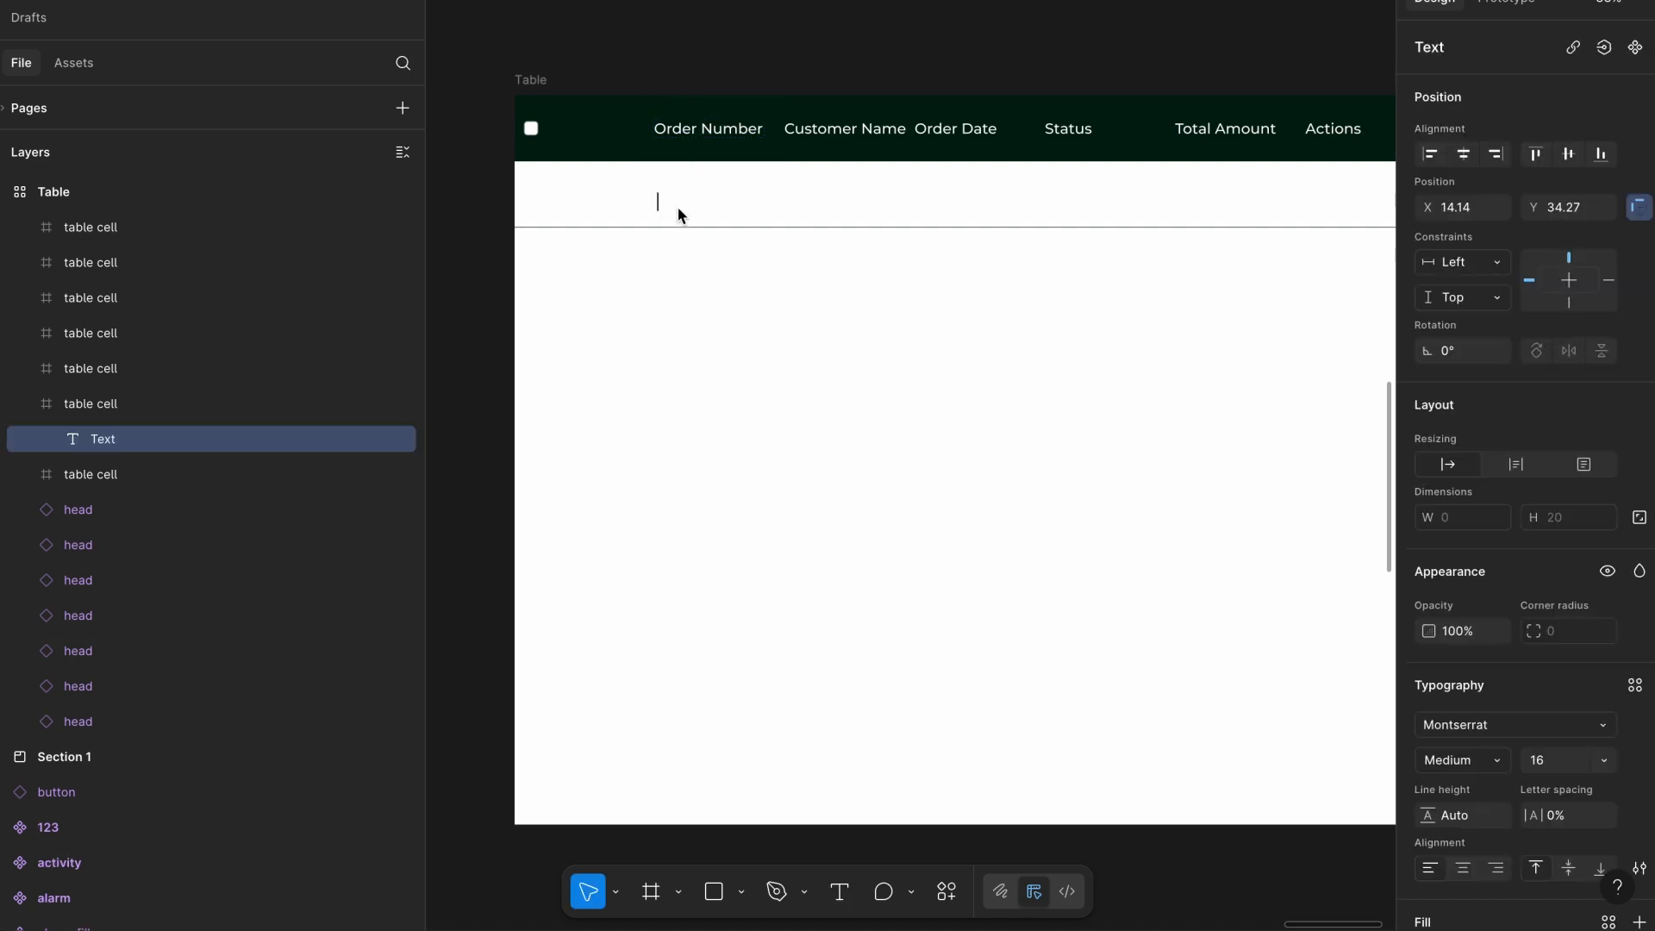
text(9898989)
key(Escape)
Set the order number text's fill colour to 101010 from the colours used on this page.
scroll(1595, 646, down, 1)
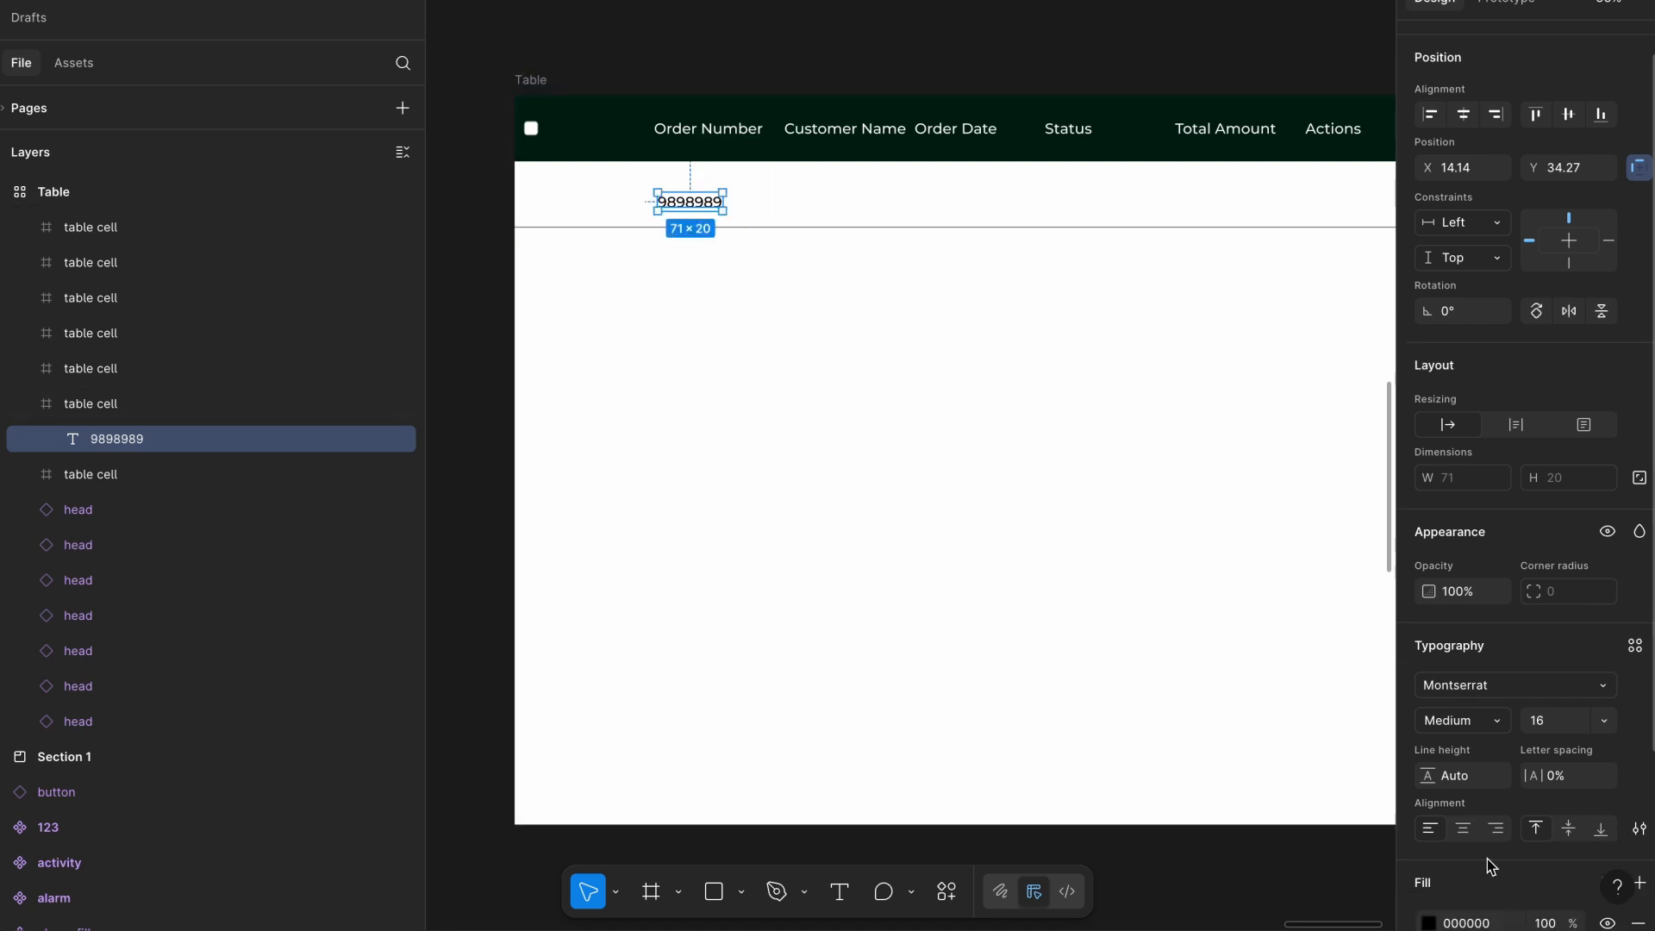
scroll(1465, 861, down, 2)
click(1429, 825)
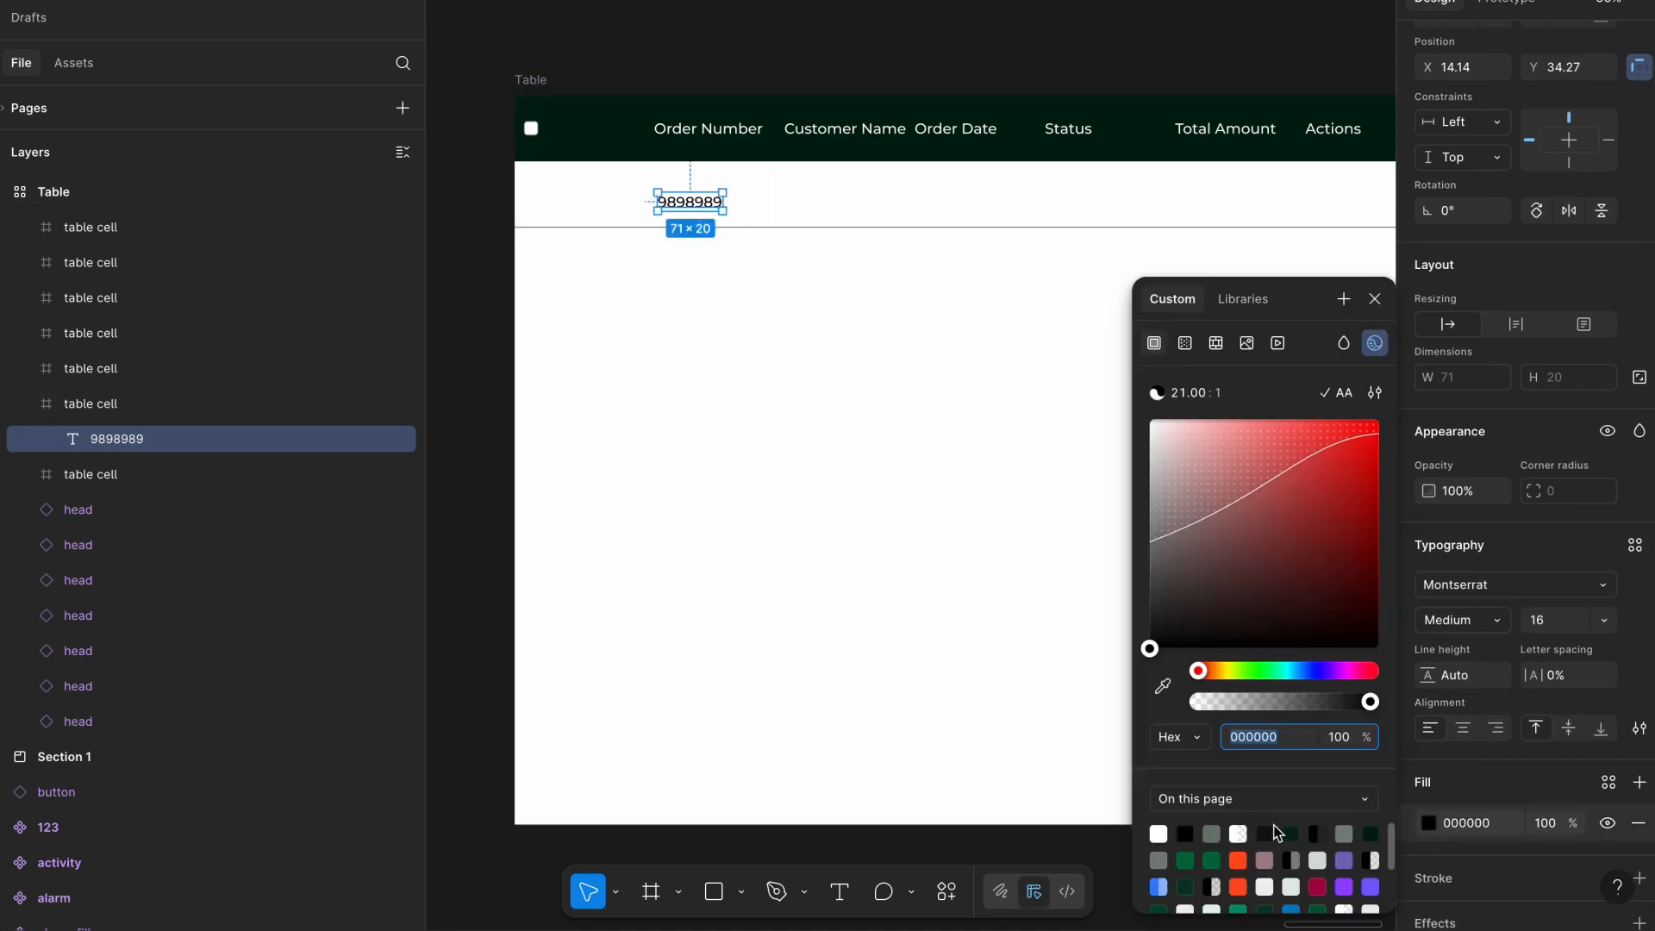
click(1187, 836)
click(1270, 836)
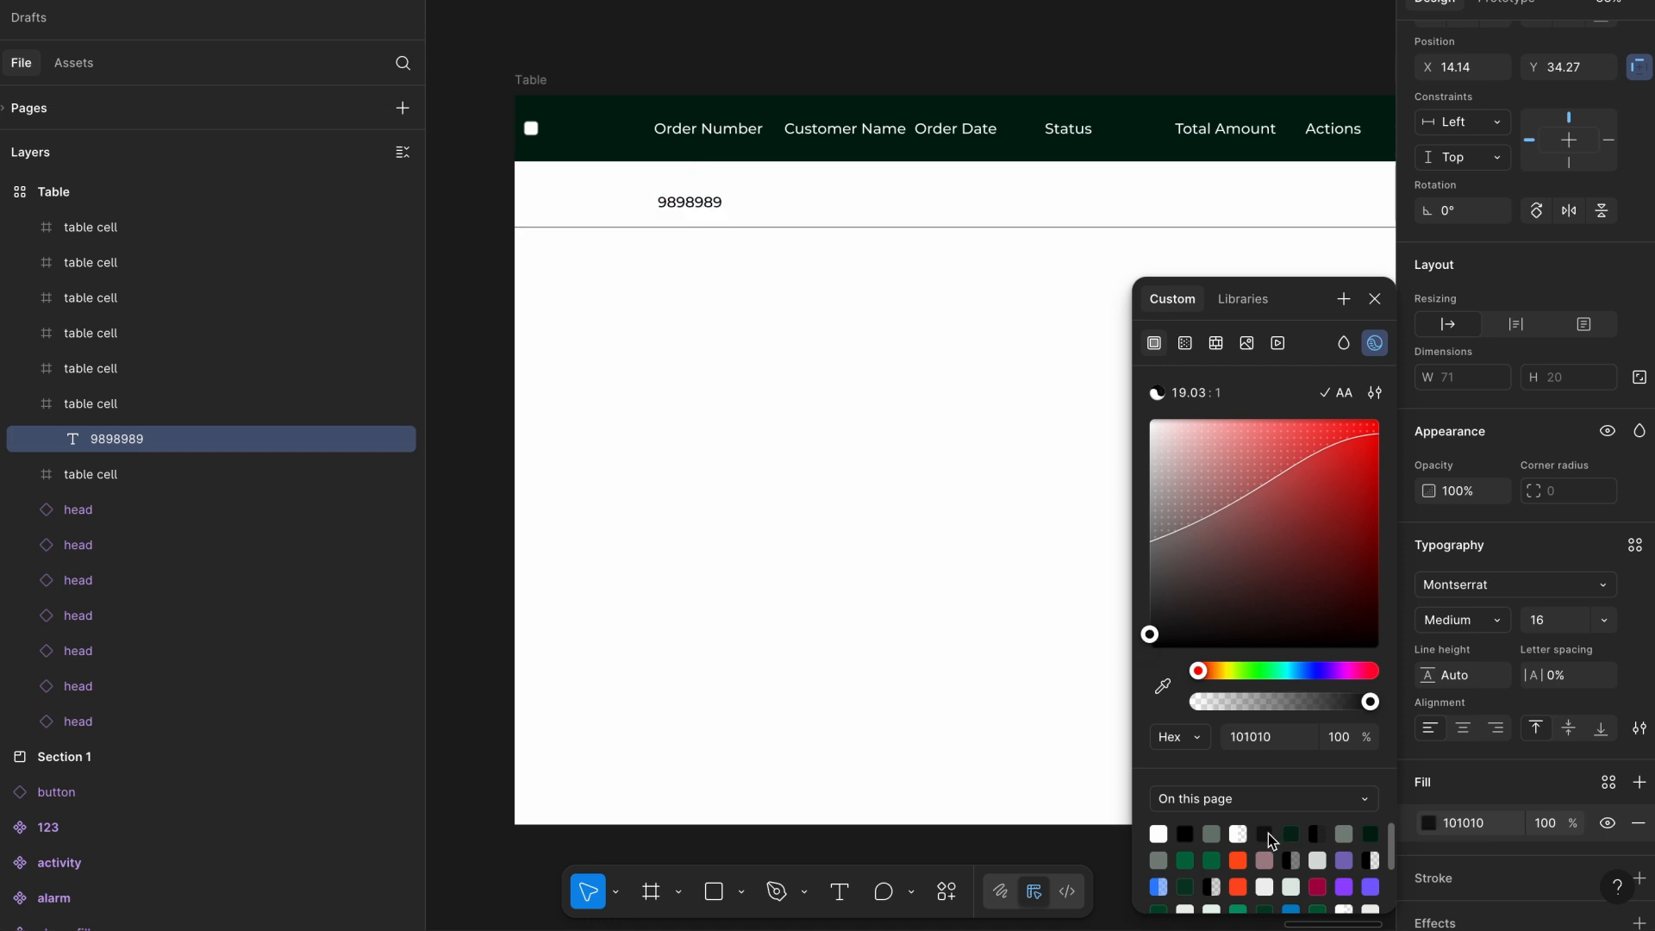
click(1515, 793)
scroll(1541, 623, down, 1)
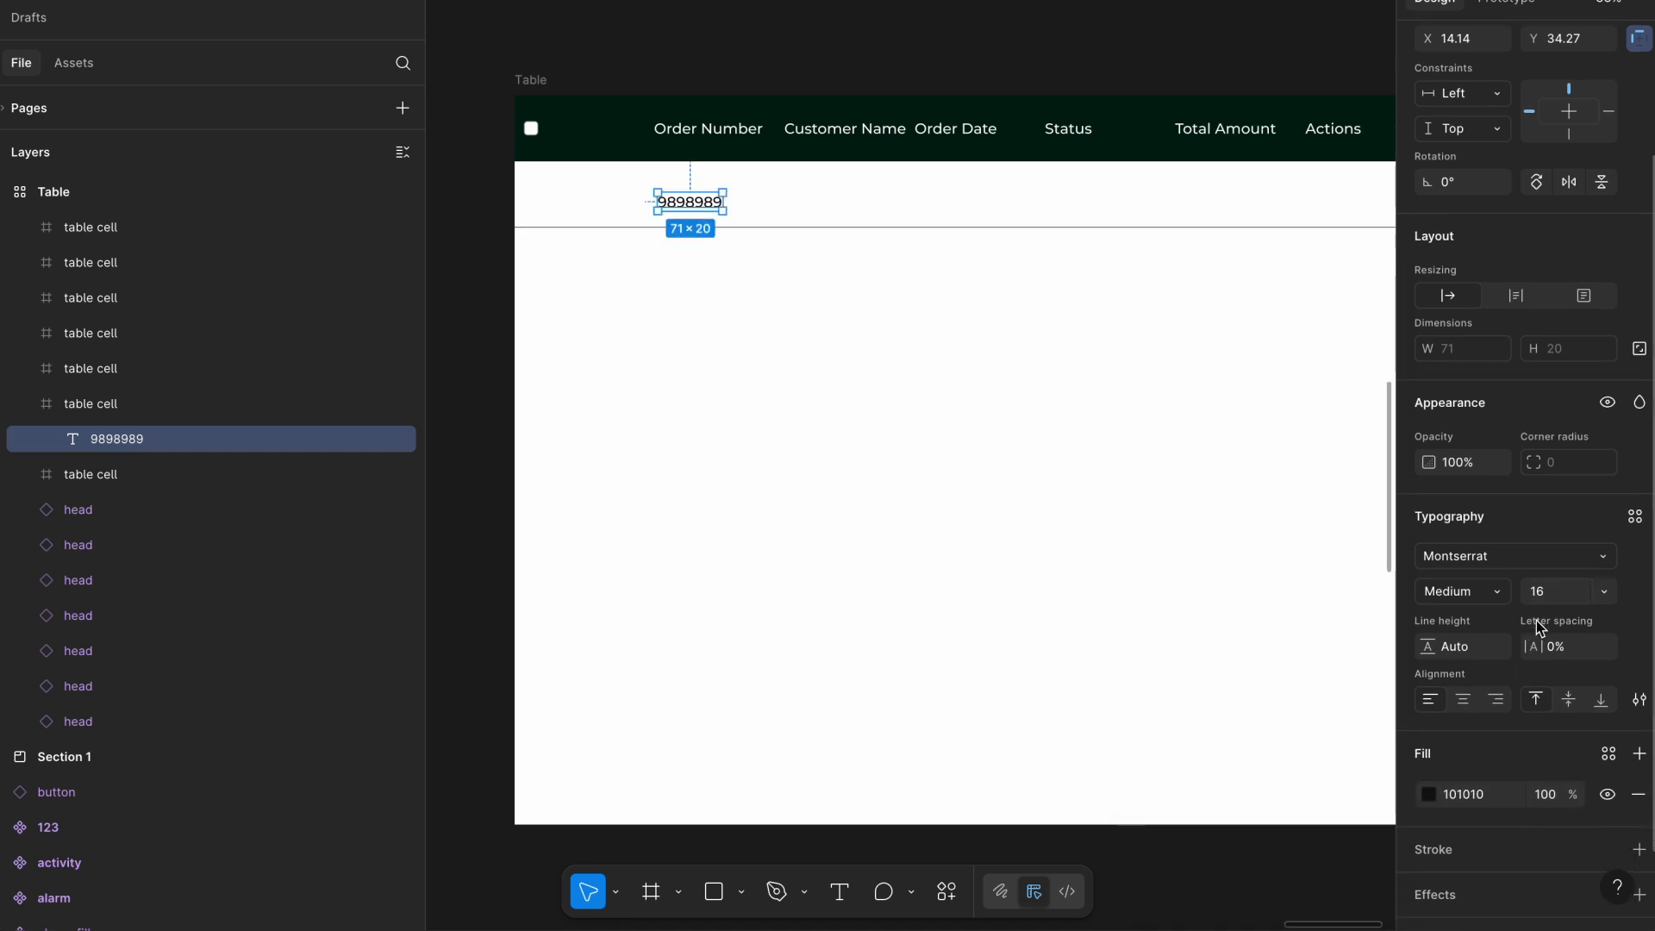
Move the order number text to about 1 px from the left edge of its table cell.
drag(701, 202, 662, 199)
scroll(698, 193, up, 3)
scroll(663, 197, down, 2)
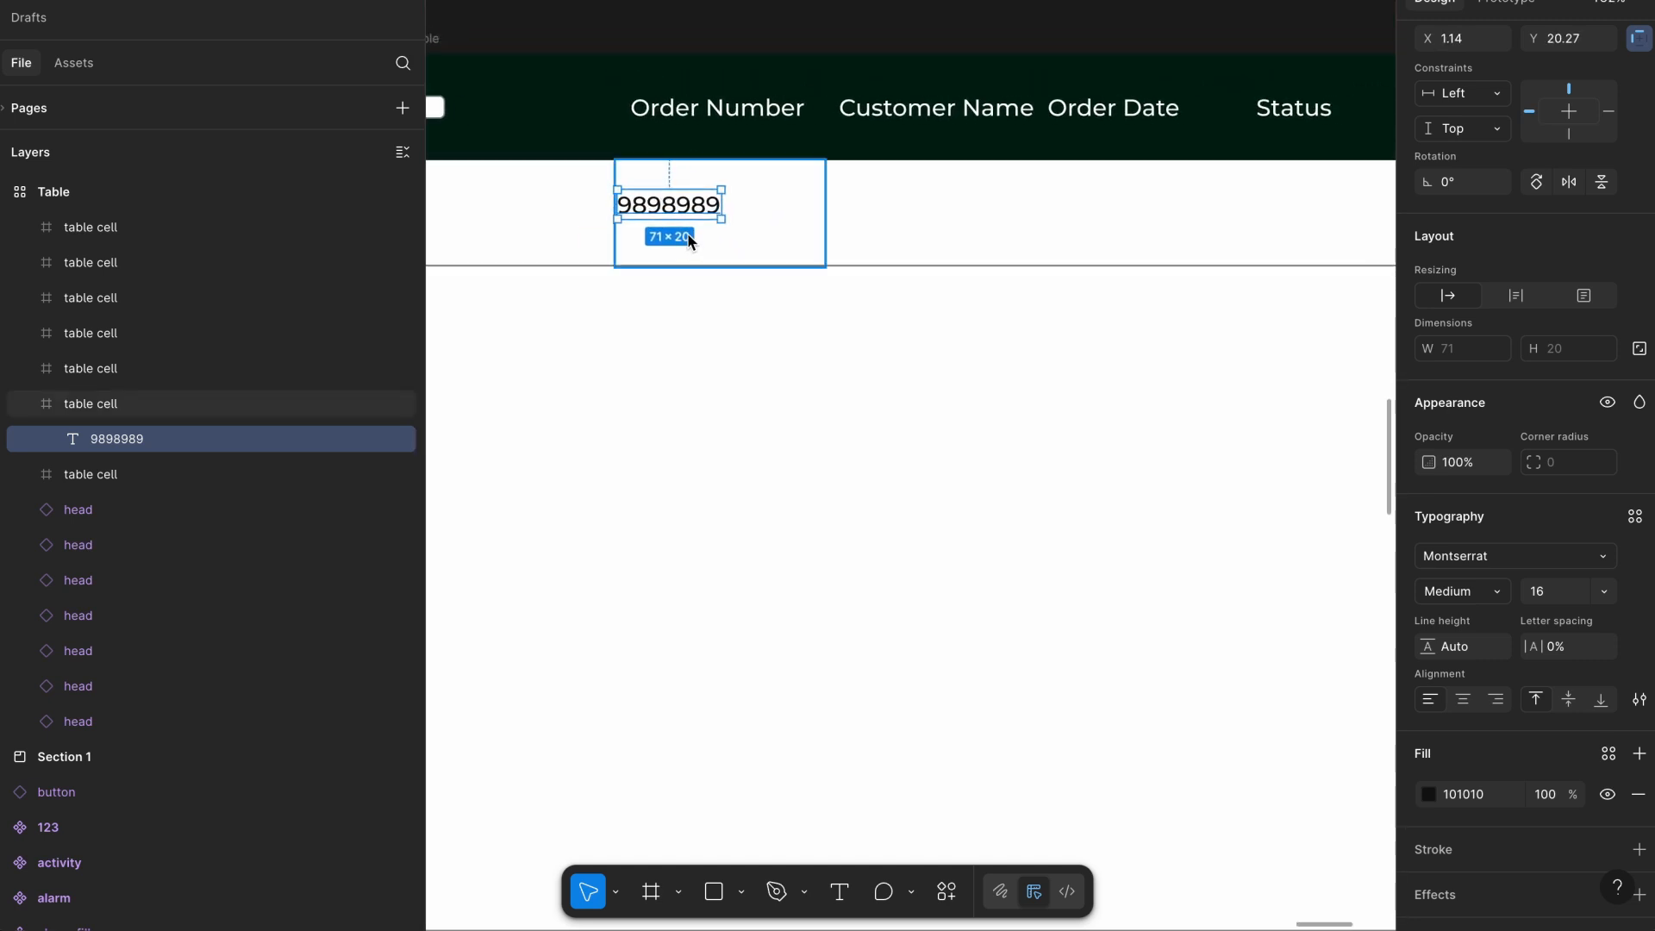
scroll(681, 228, up, 1)
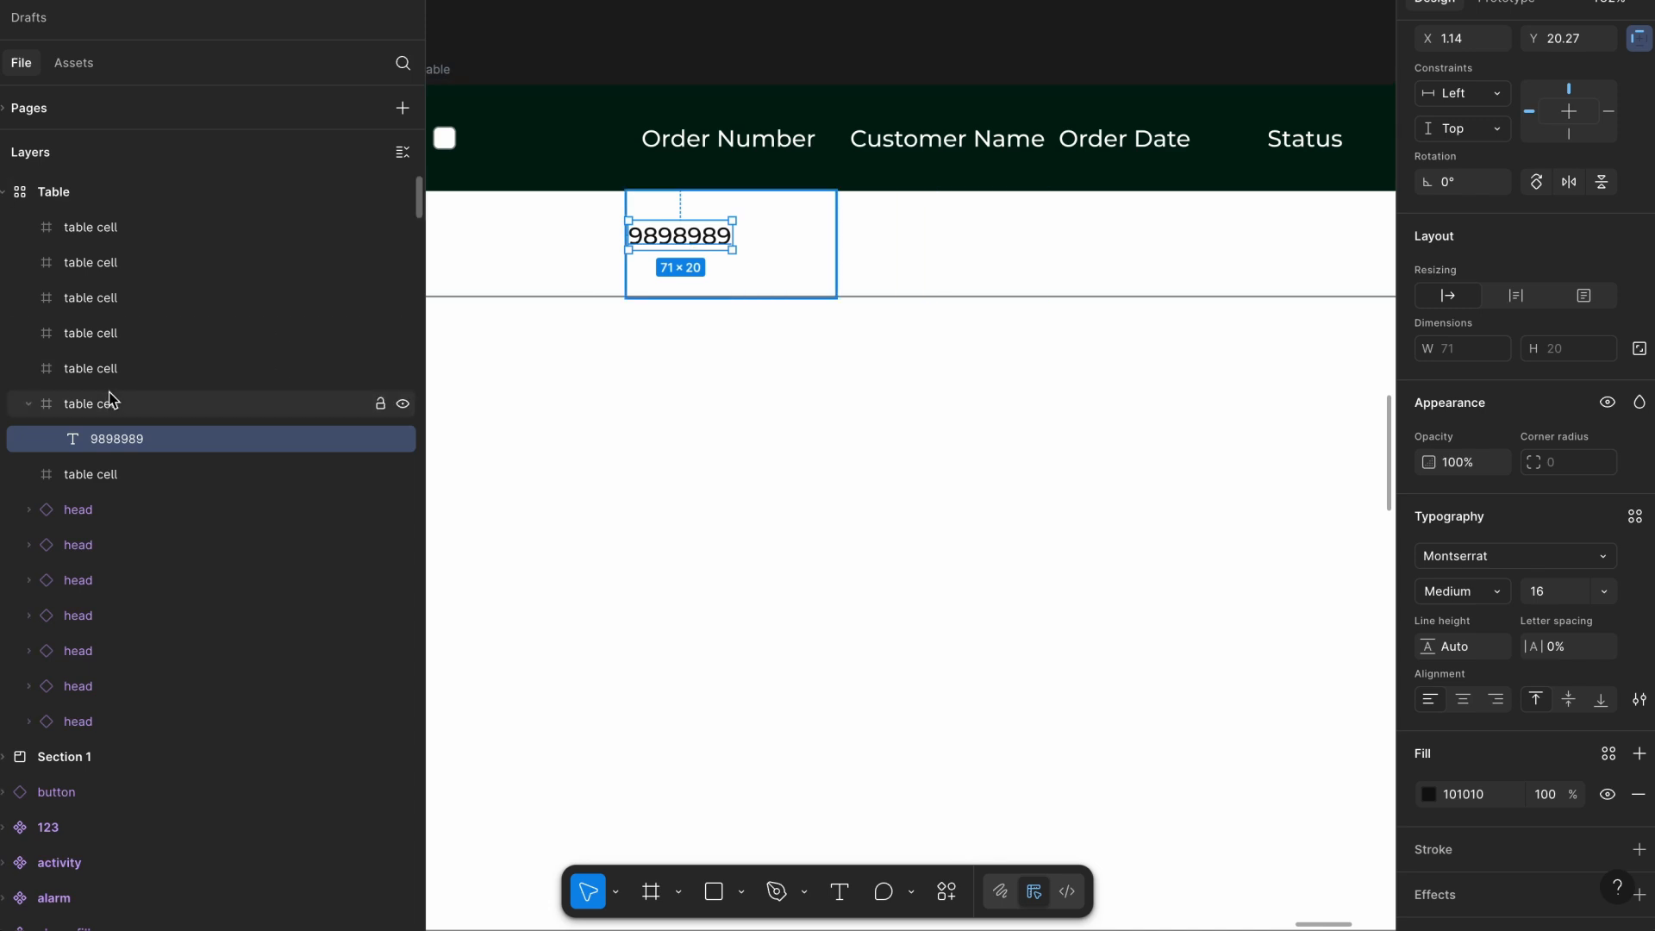
Try horizontal and vertical centre alignment on the Order Number table cell and restore its left and top alignment.
click(216, 403)
scroll(1544, 362, up, 3)
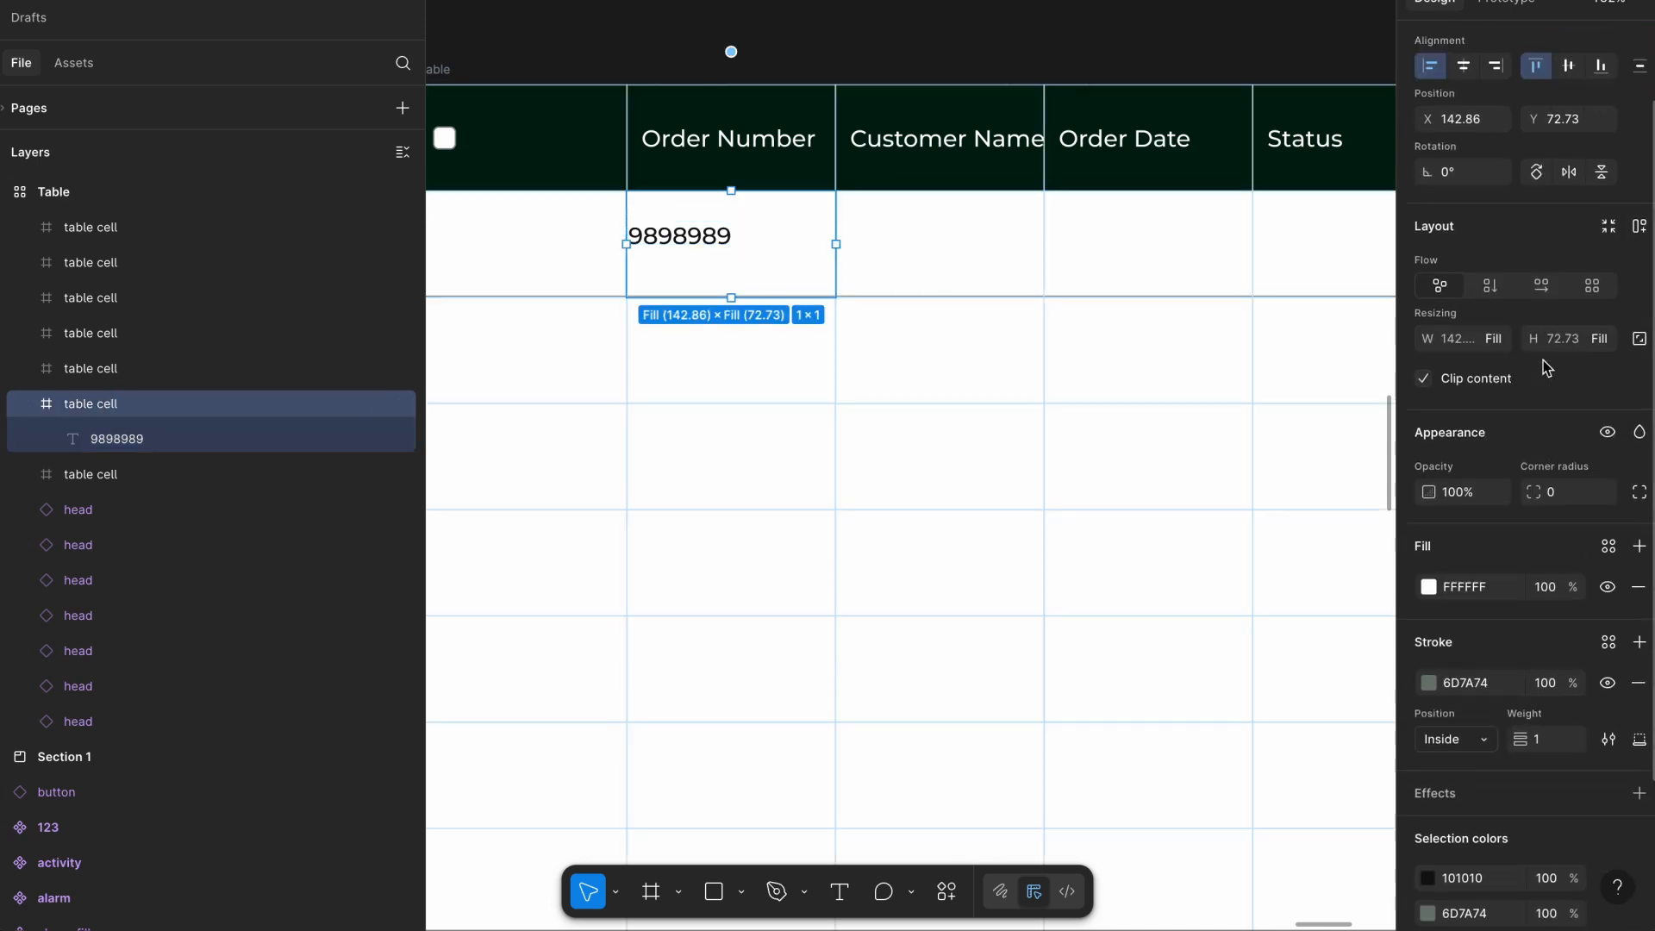
click(1472, 161)
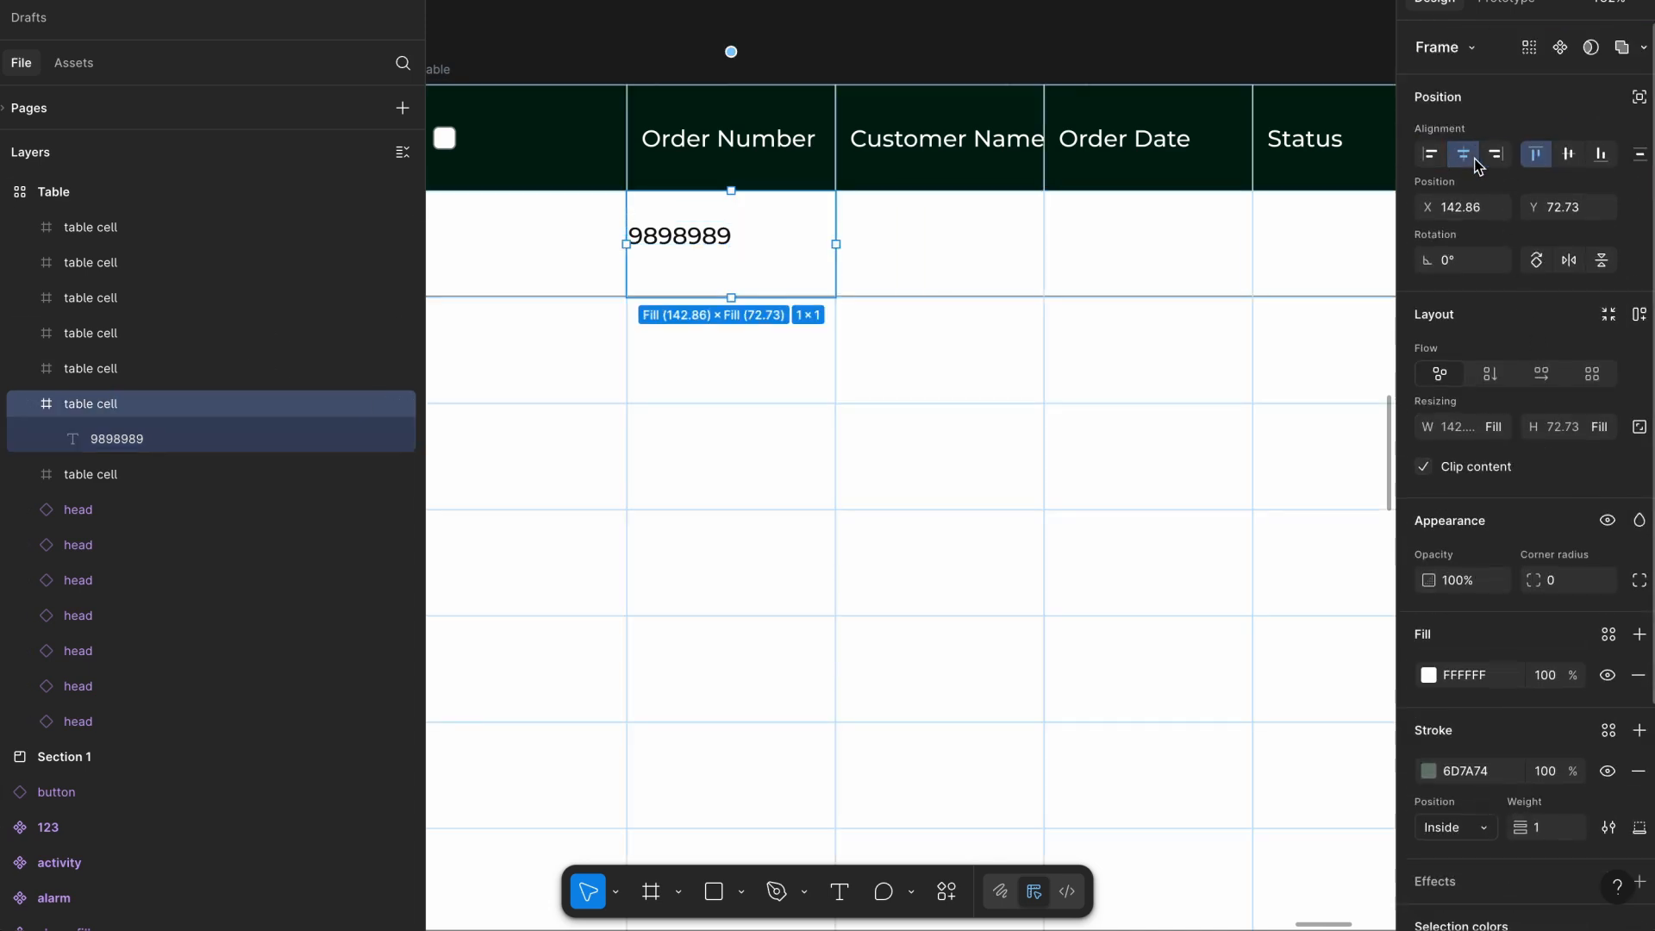
click(1433, 158)
click(1560, 155)
click(1540, 155)
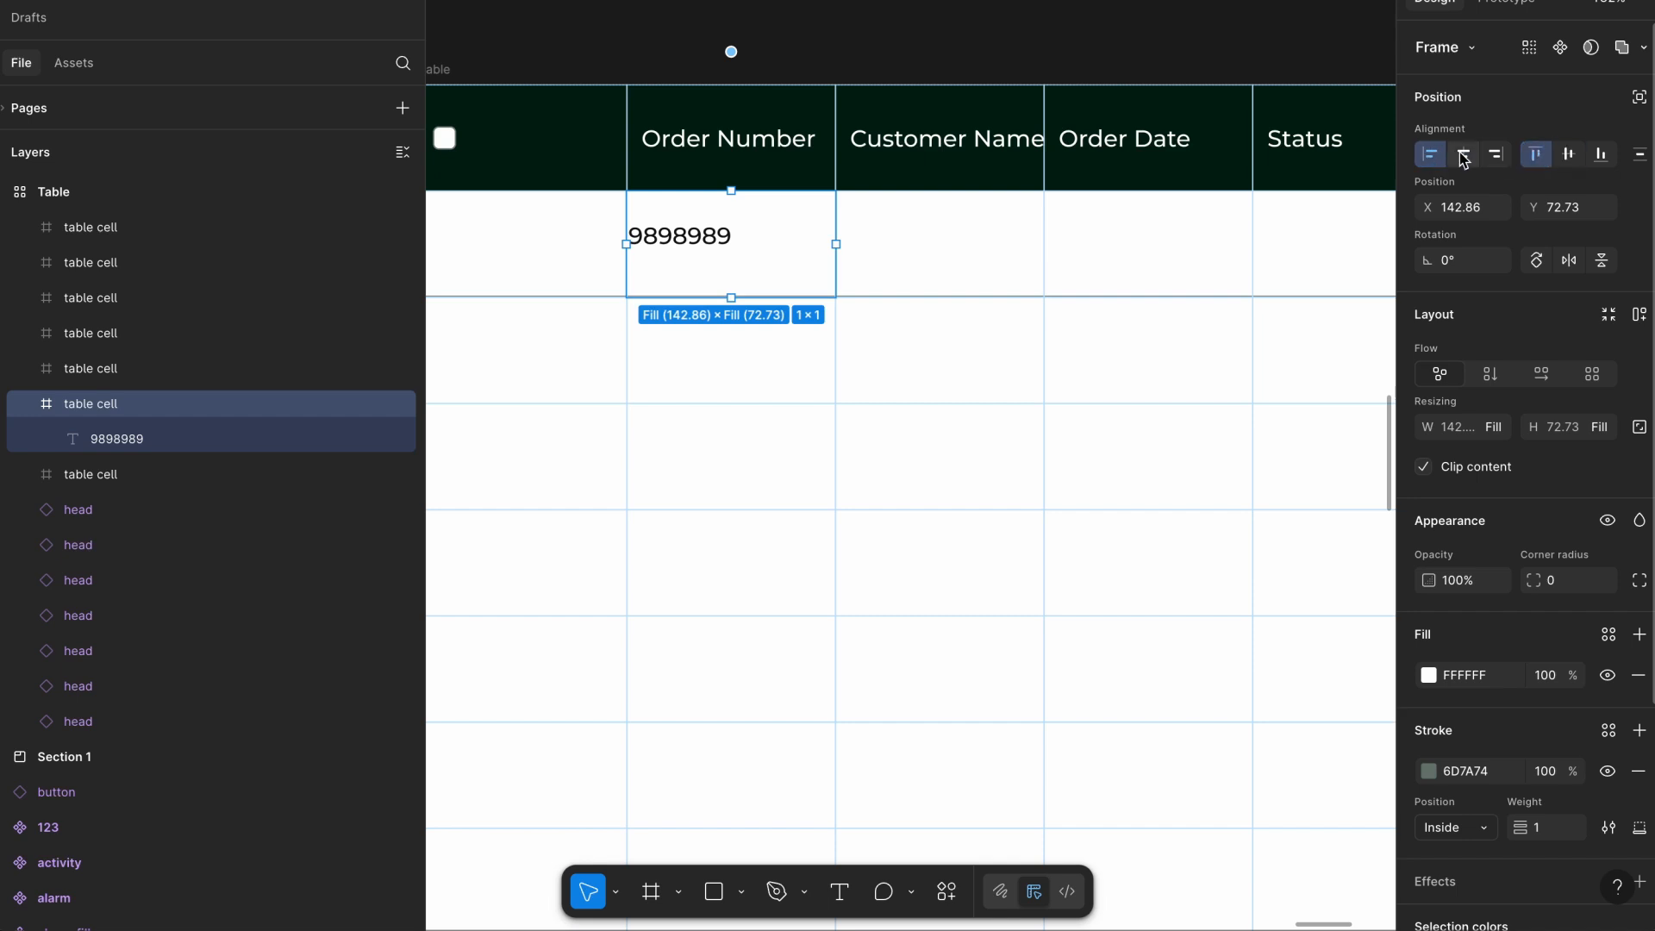
Set the order number text's horizontal and vertical constraints to Center.
click(181, 436)
scroll(1528, 272, down, 1)
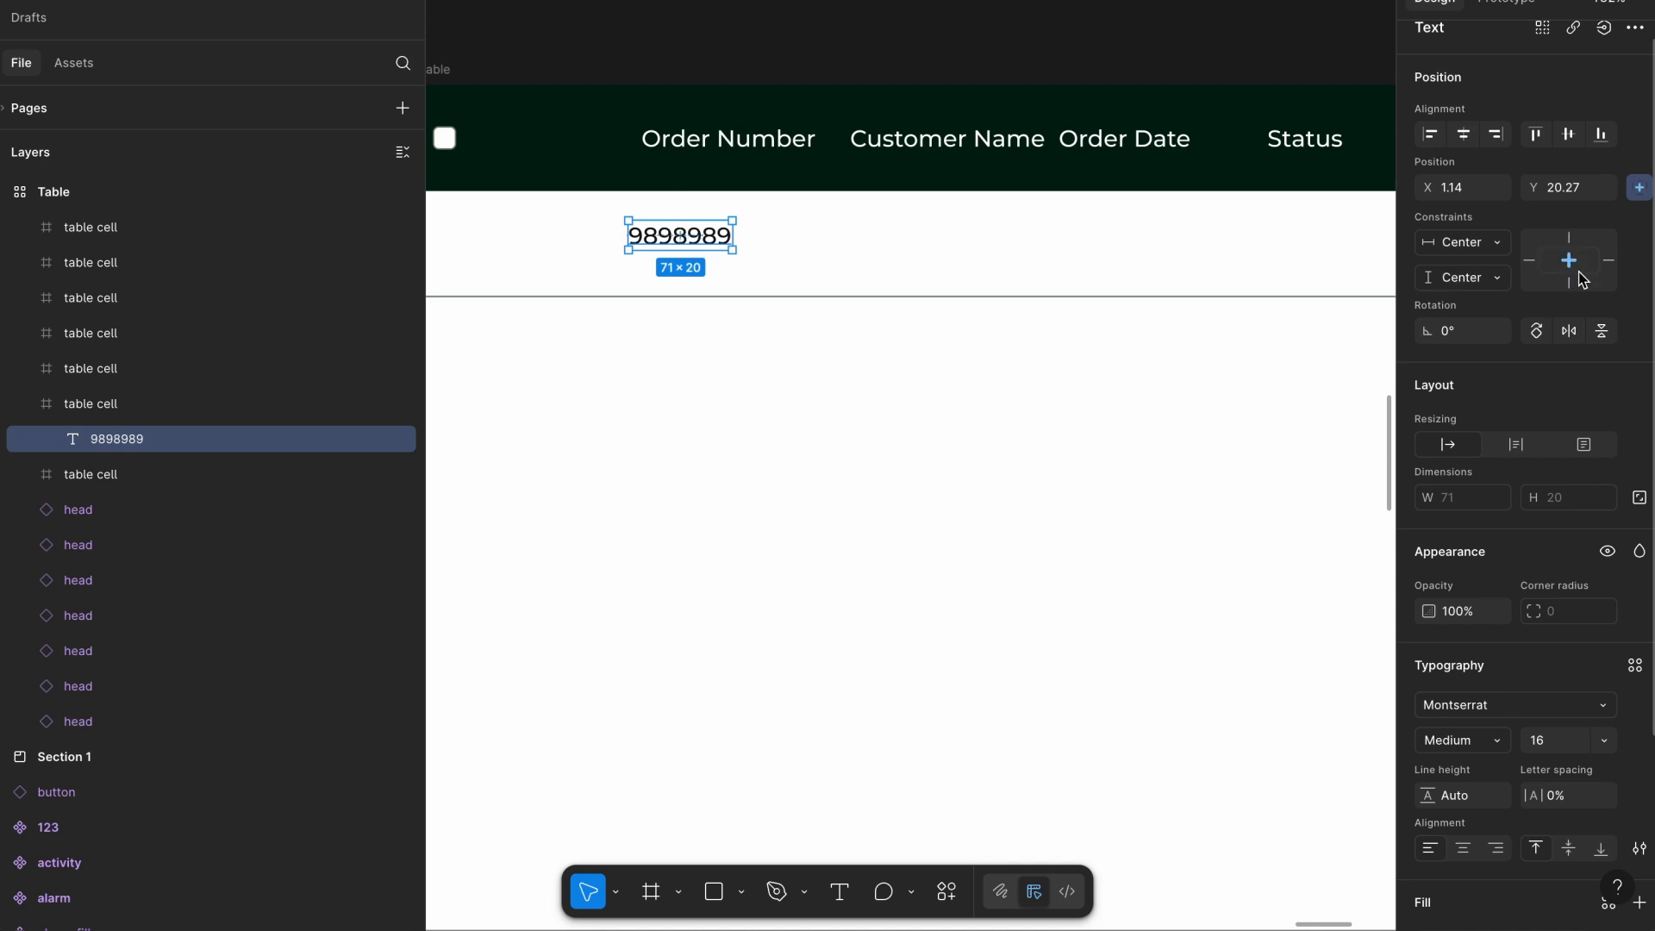
Try resizing the Table frame to about 1458 × 796 to test the text's constraints, and undo the resize.
scroll(1020, 329, down, 6)
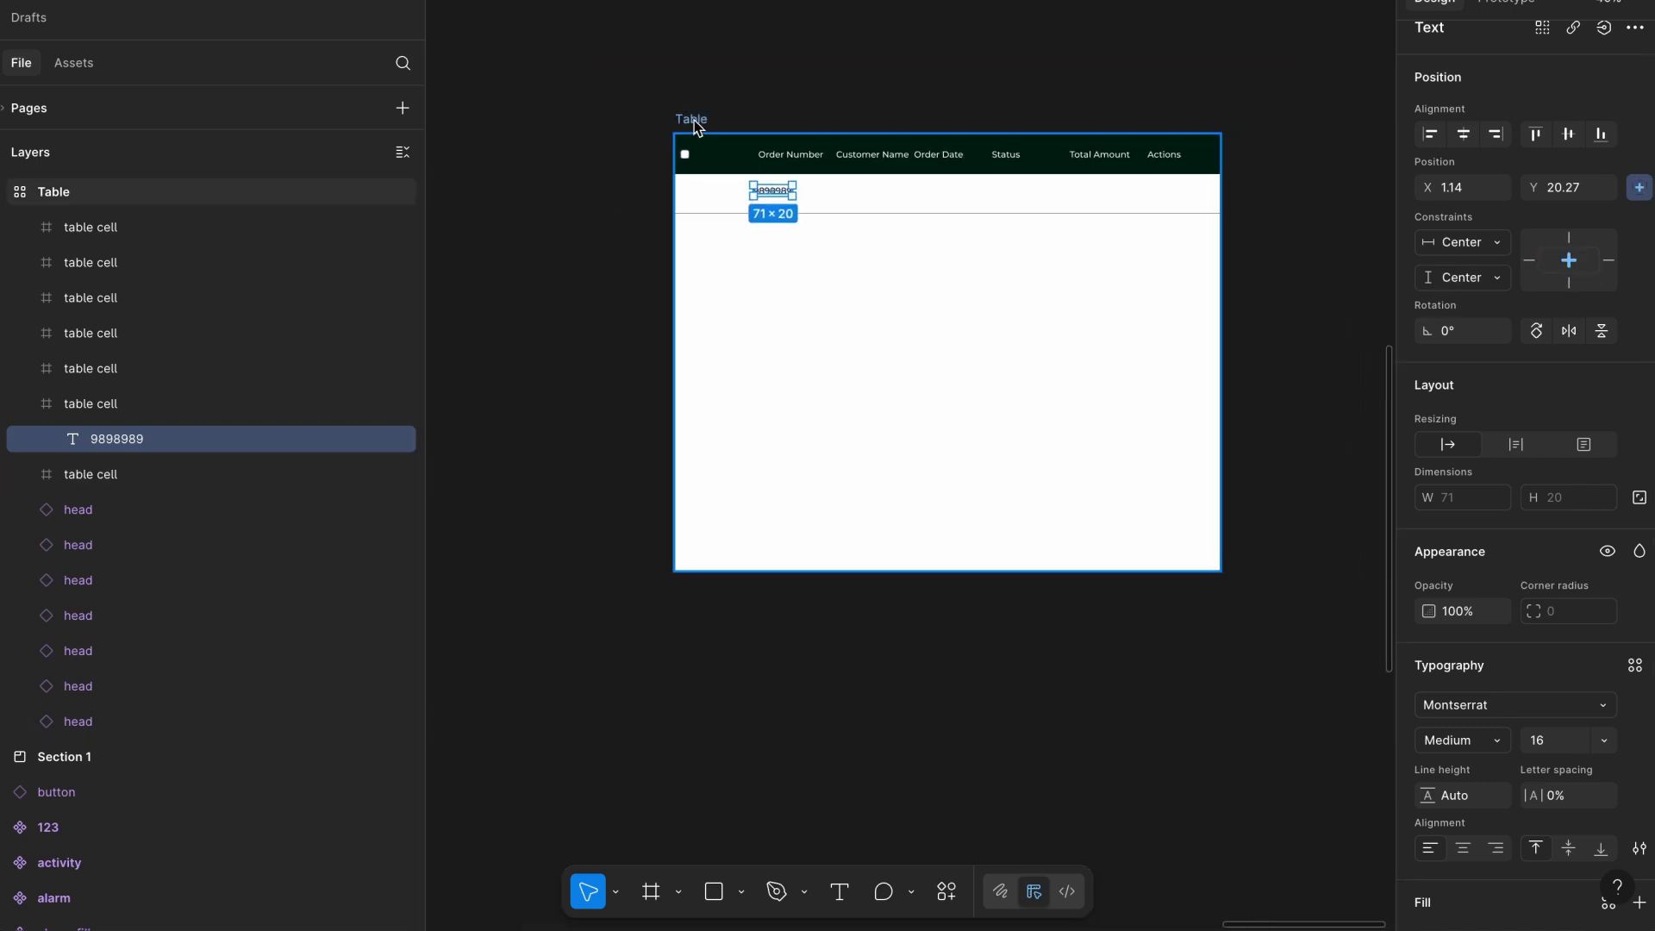
click(697, 120)
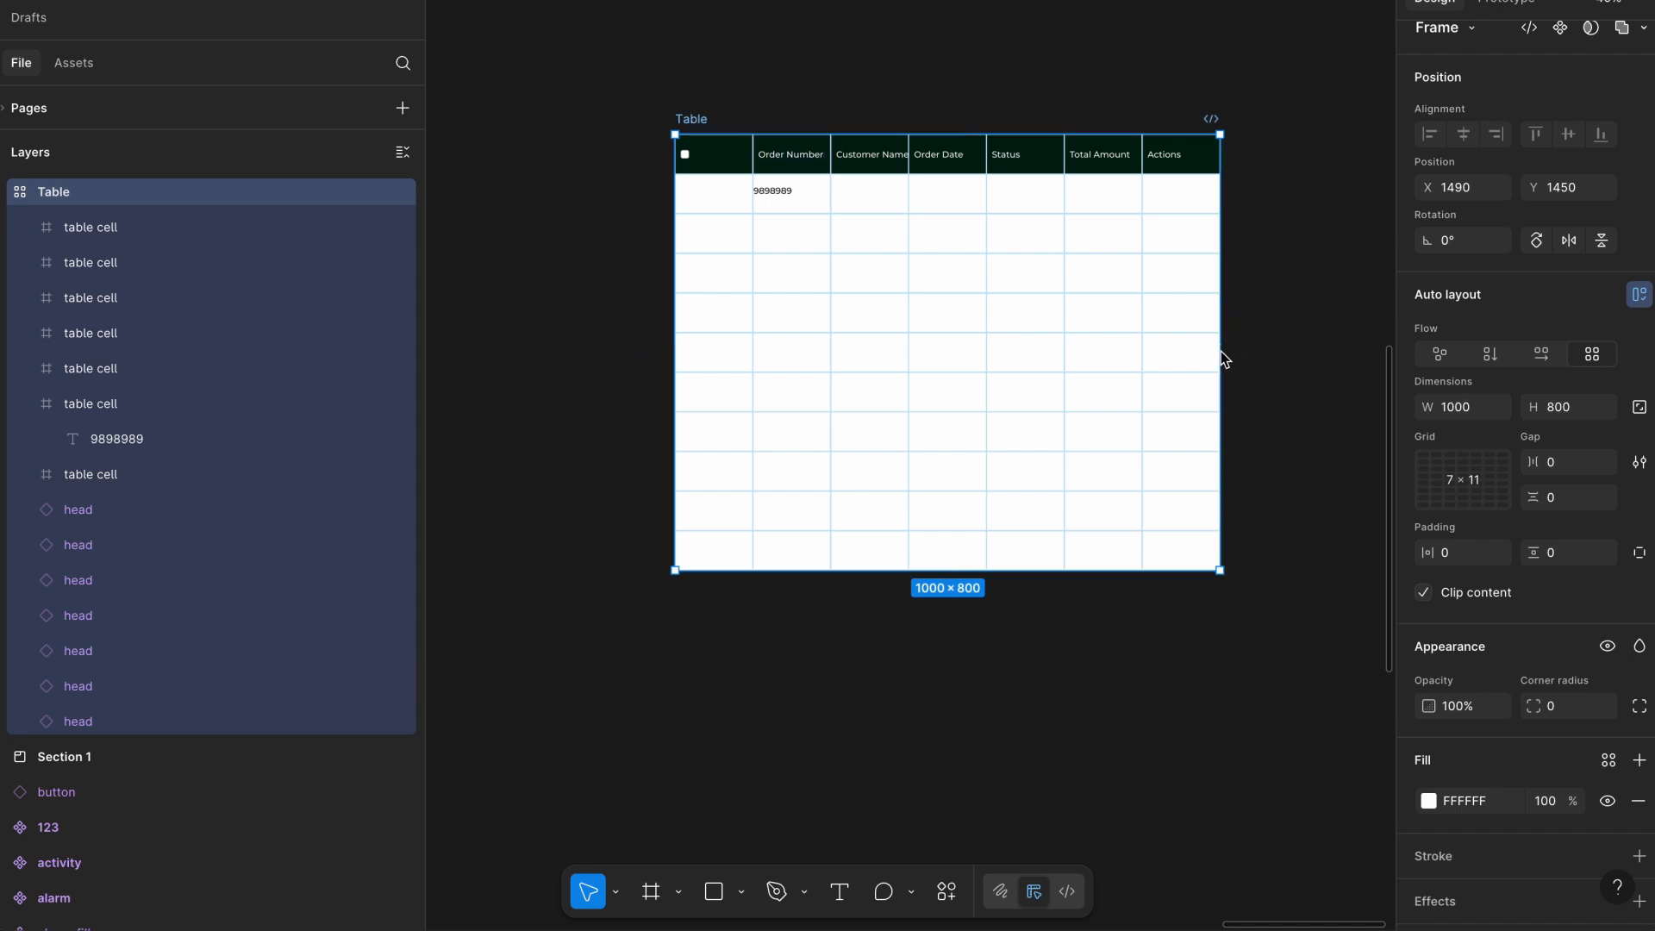
mouse_move(1222, 576)
mouse_down()
mouse_move(1392, 576)
mouse_move(1220, 569)
mouse_up()
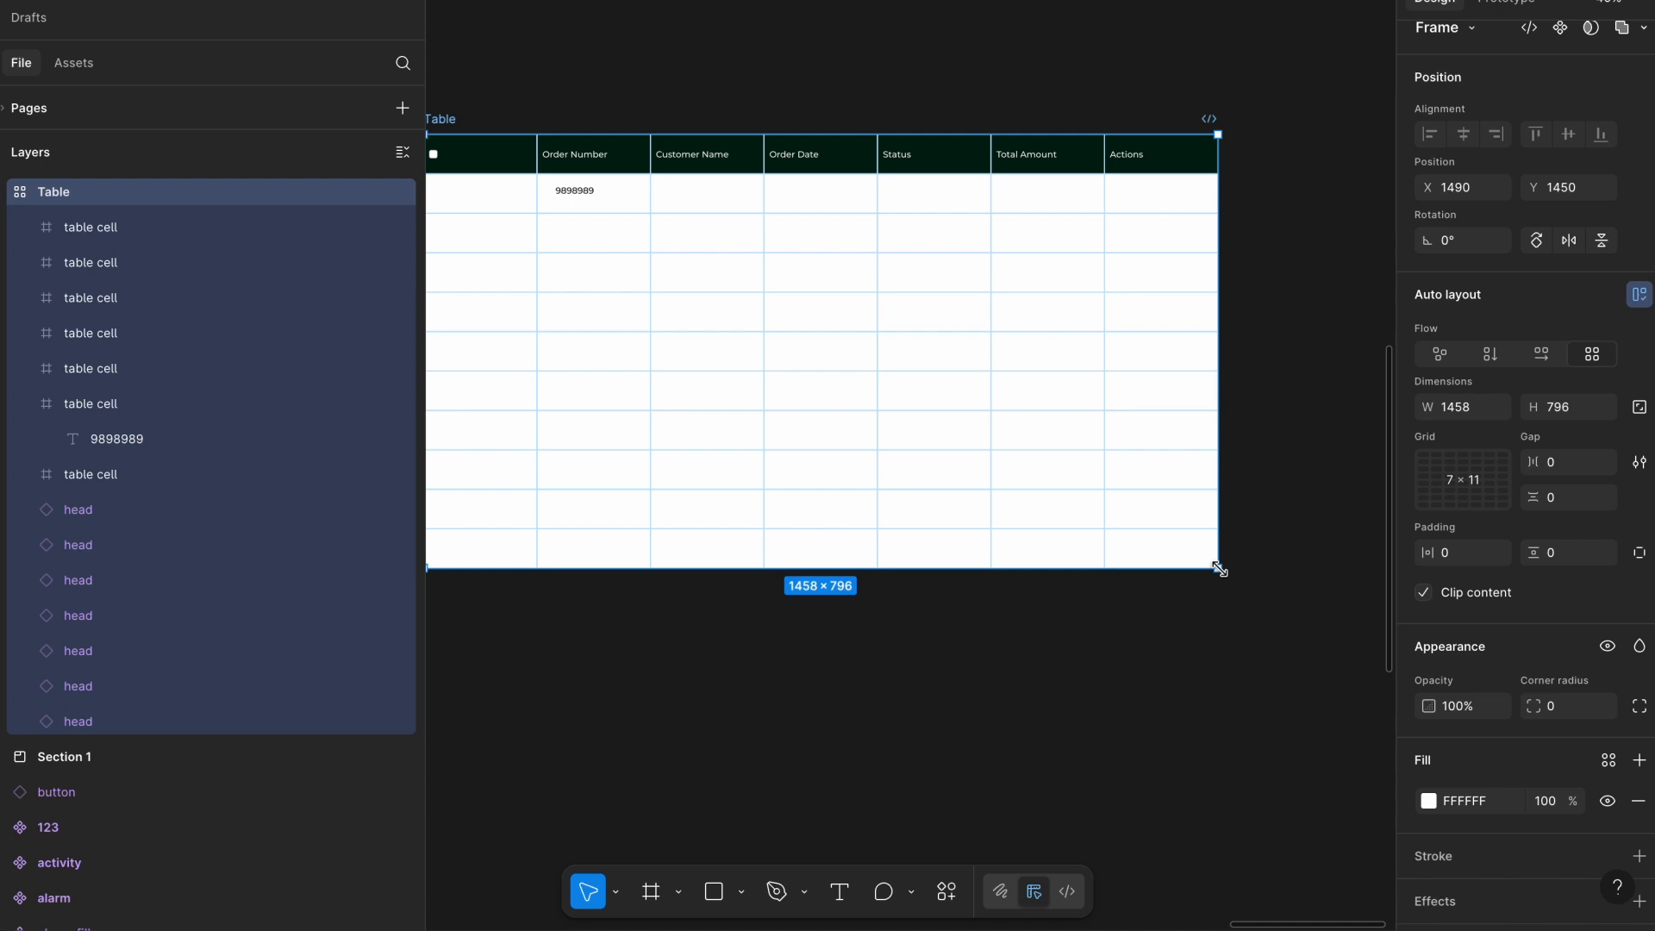
key(ctrl+z)
Align the order number text to the horizontal and vertical centre of its table cell.
scroll(1222, 571, left, 2)
scroll(714, 367, up, 4)
scroll(714, 368, up, 1)
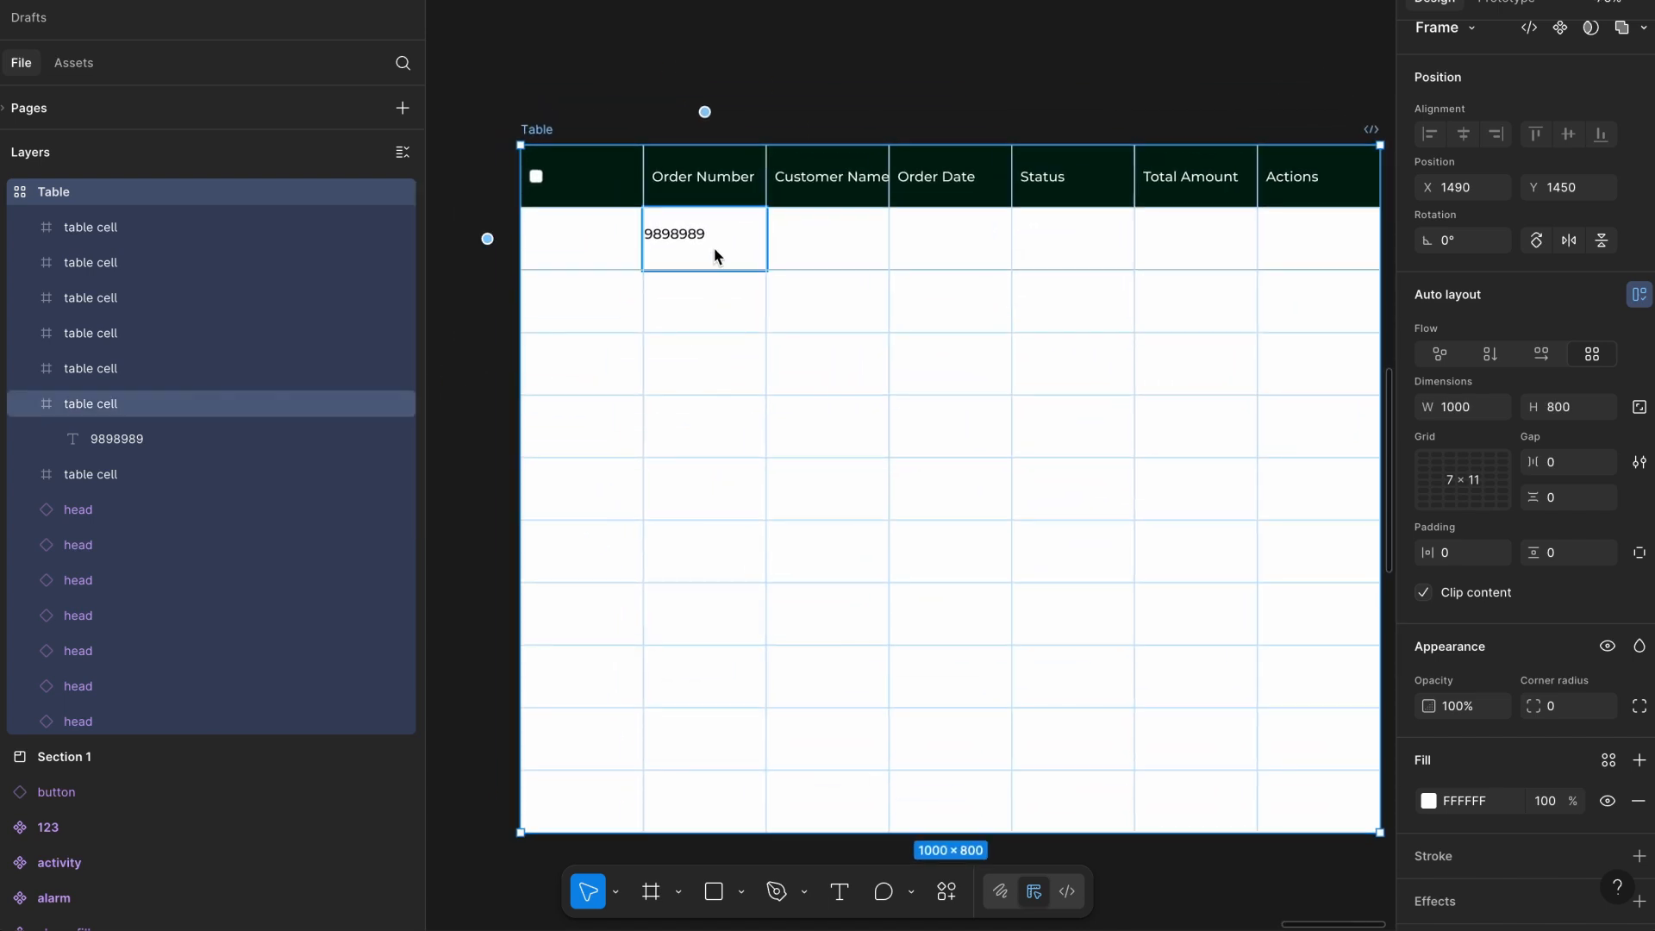
click(713, 260)
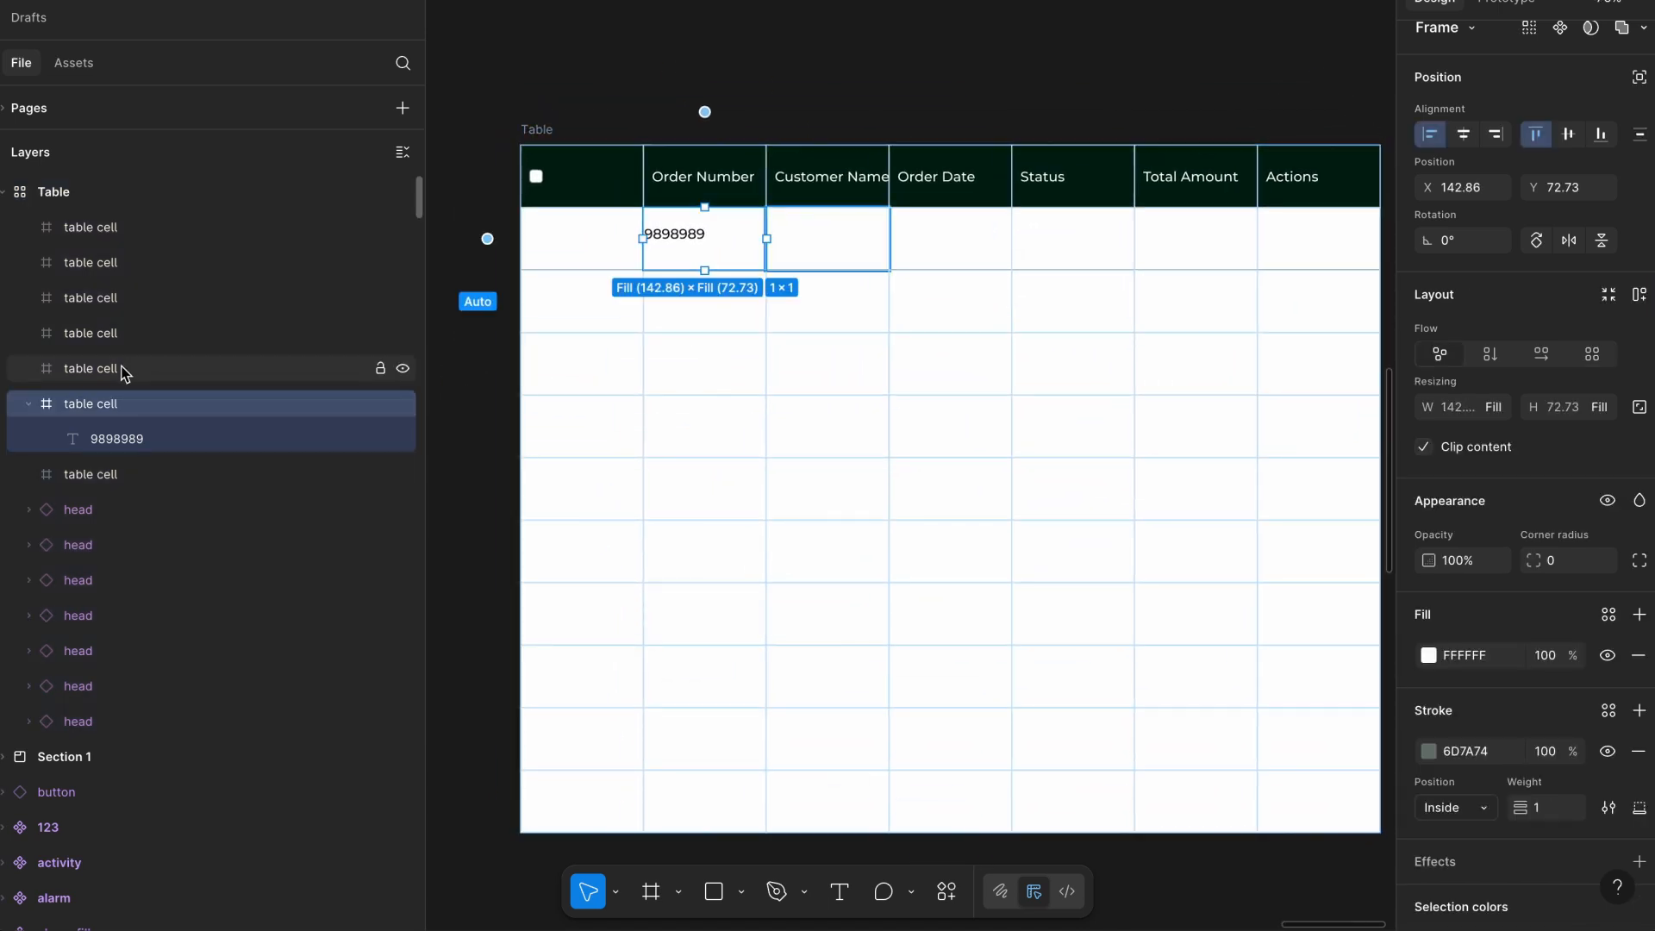
click(121, 369)
click(108, 438)
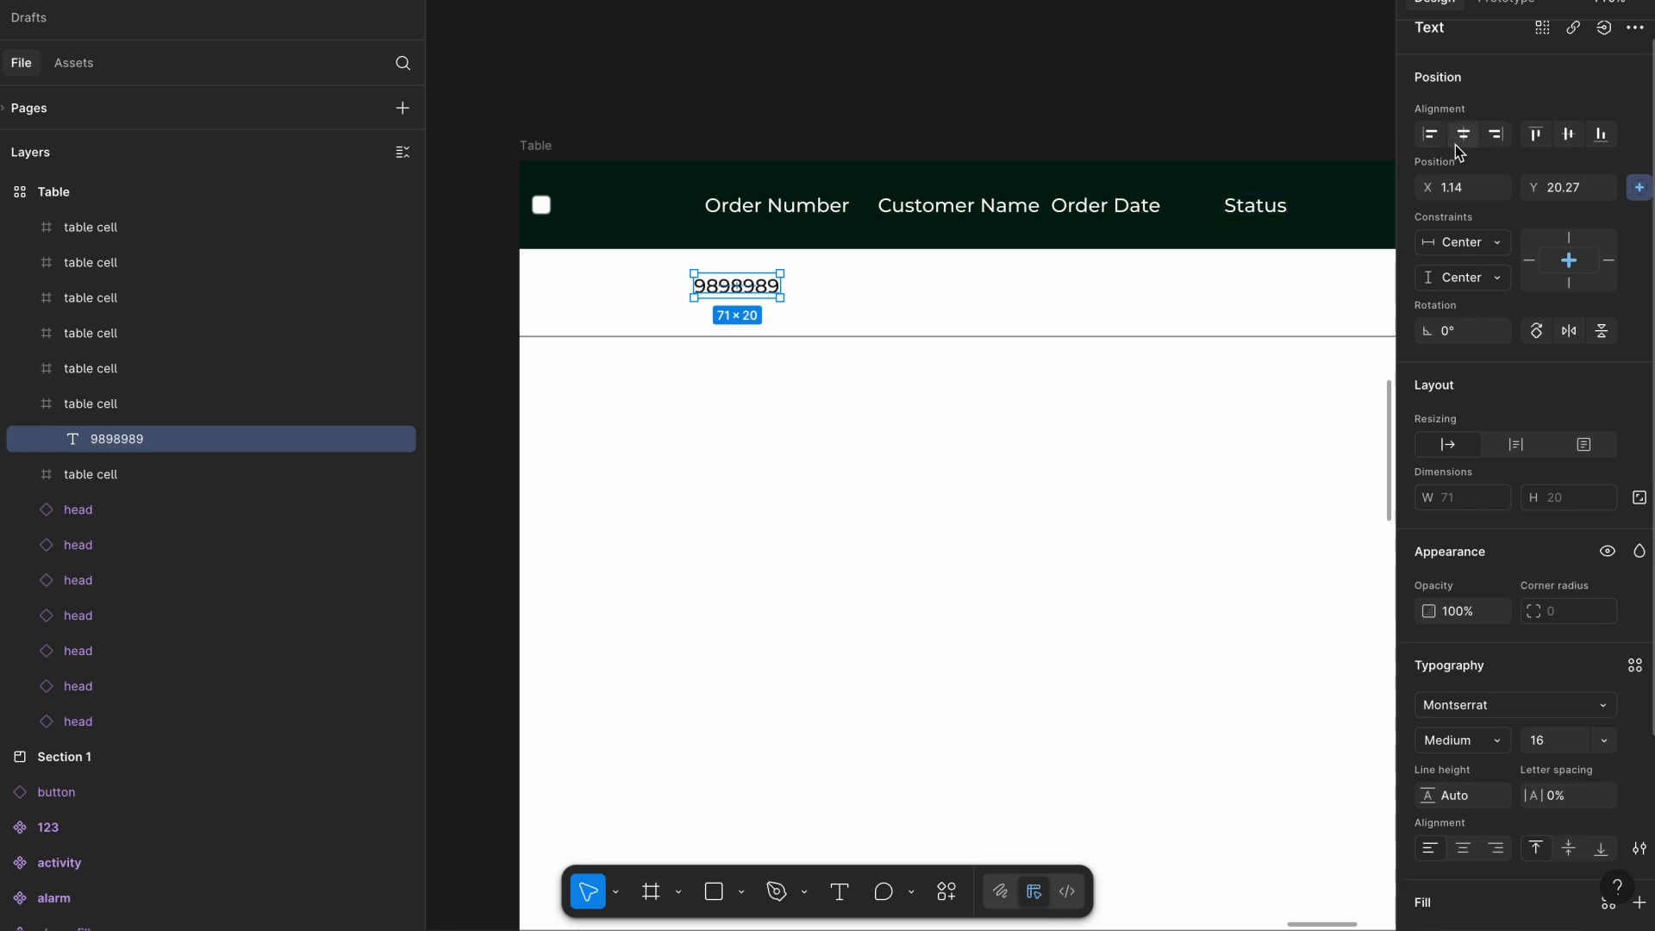
click(1465, 136)
click(1569, 136)
scroll(991, 360, down, 5)
scroll(991, 361, down, 1)
click(1093, 728)
scroll(1093, 728, down, 1)
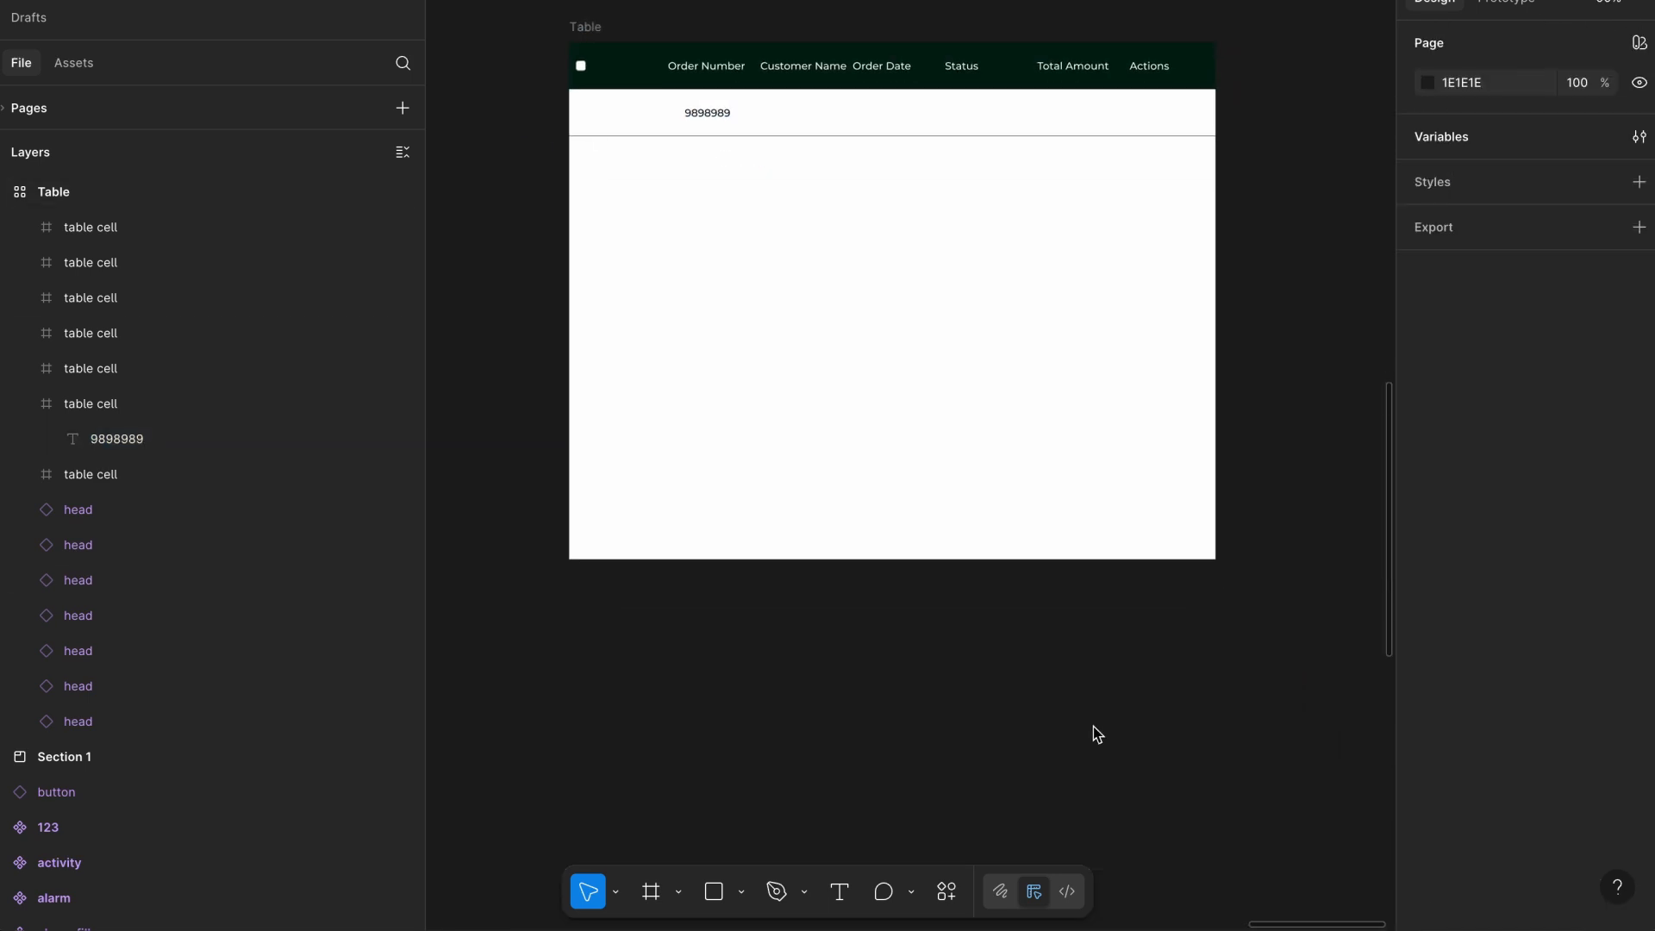
Draw a frame about 191 × 81 on the empty canvas below the Table and add the text "dfnk" inside it.
scroll(1093, 725, up, 3)
key(t)
key(f)
drag(903, 597, 1122, 688)
scroll(1128, 689, right, 1)
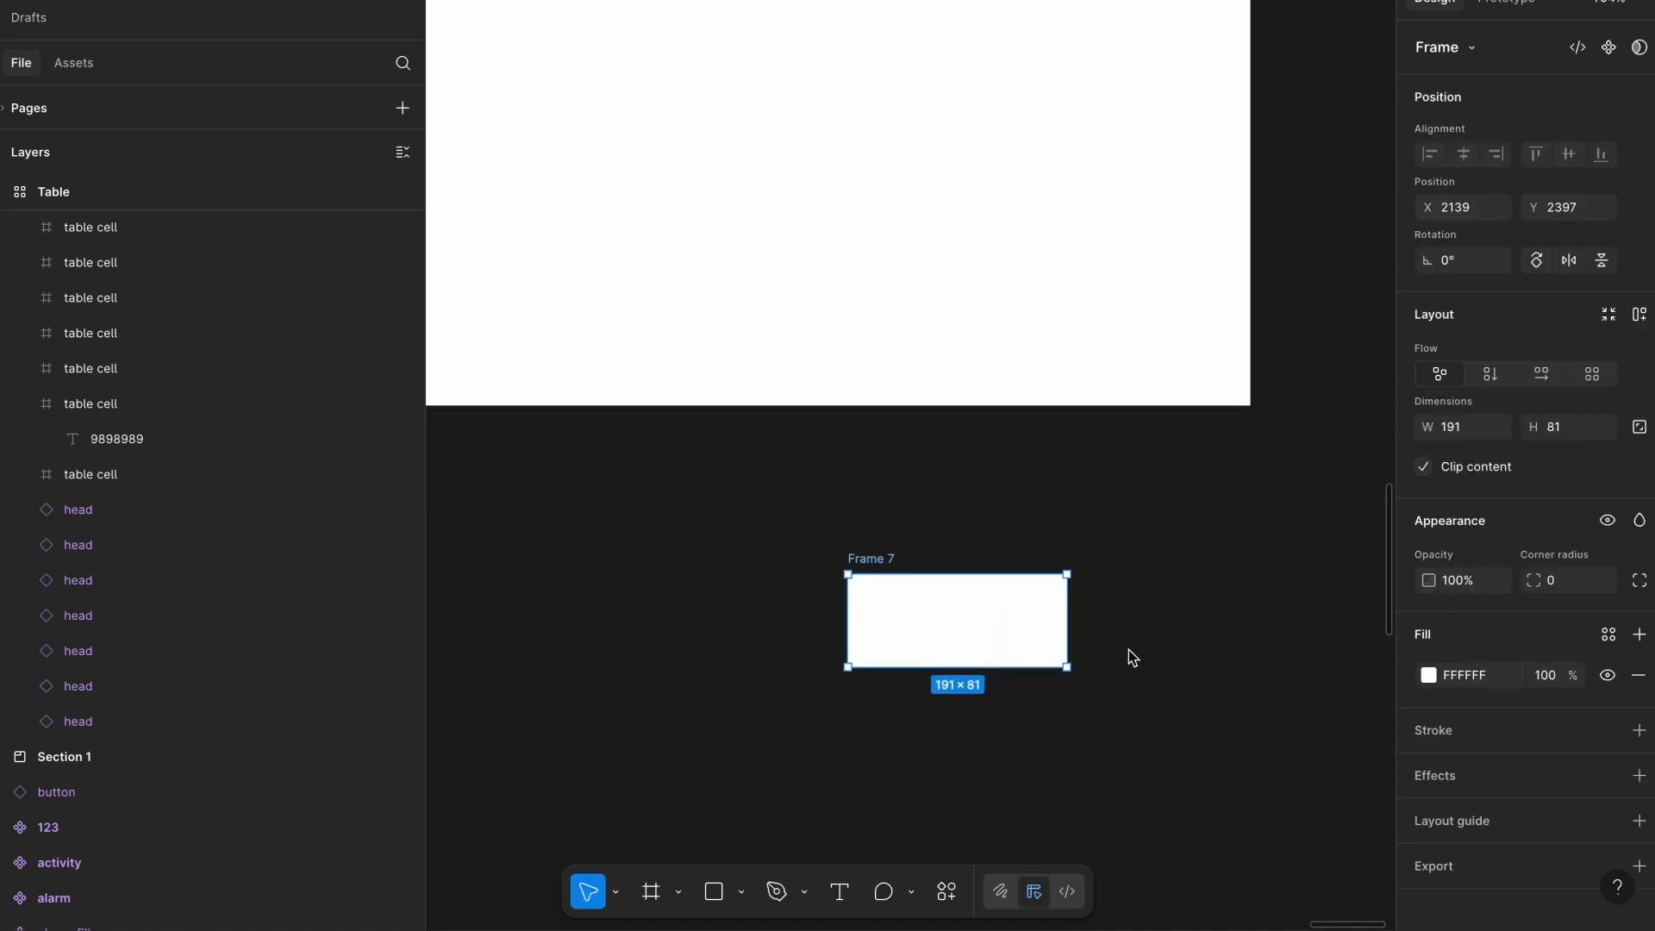
key(t)
click(916, 618)
text(dfnk)
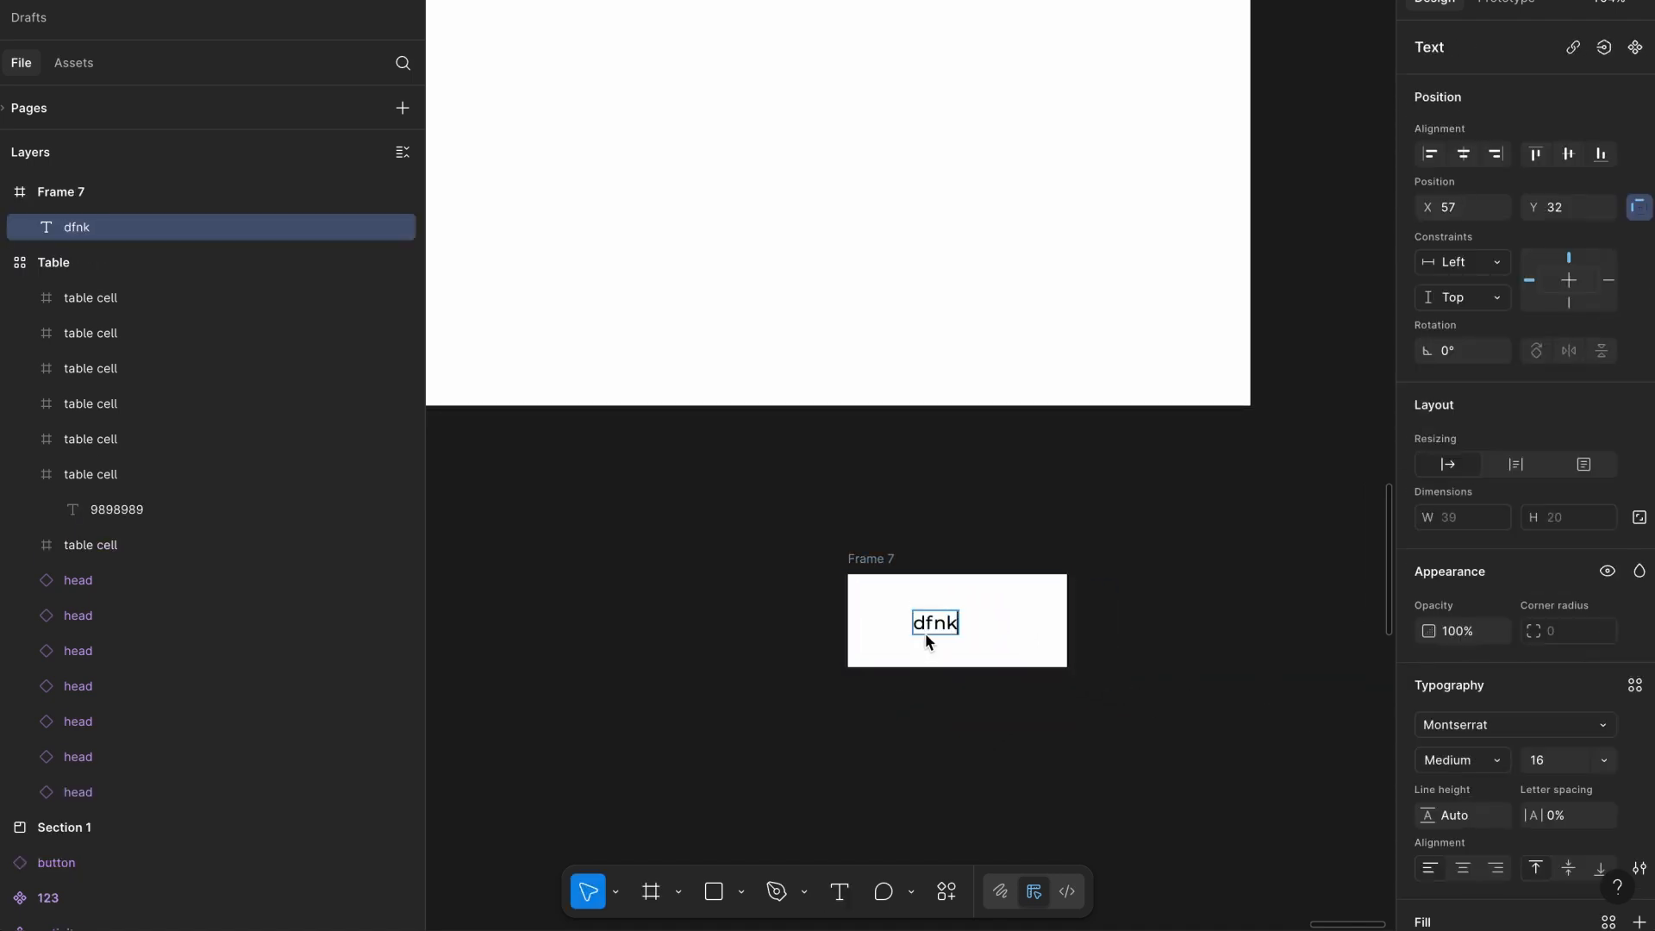
Move the "dfnk" text towards the frame's lower-right corner and set its constraints to Right and Bottom.
click(1047, 489)
drag(939, 632, 1026, 643)
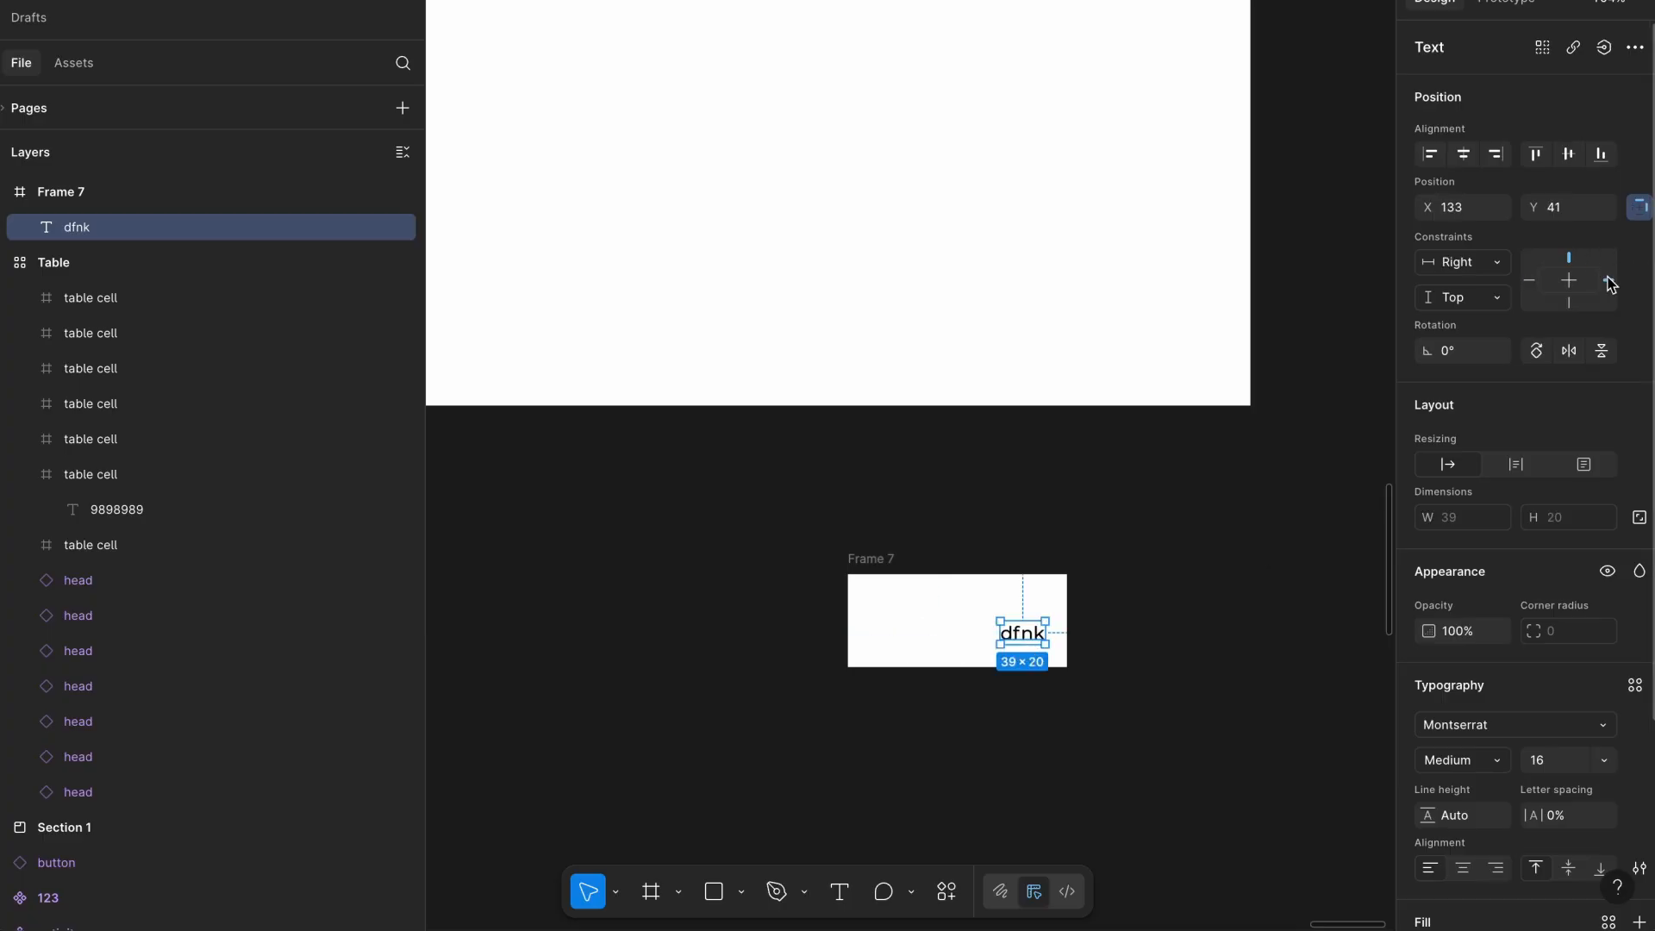
click(1568, 304)
Try enlarging Frame 7 to test how the text's constraints respond, and undo the resize.
click(1138, 486)
scroll(1136, 487, right, 5)
scroll(1135, 488, down, 2)
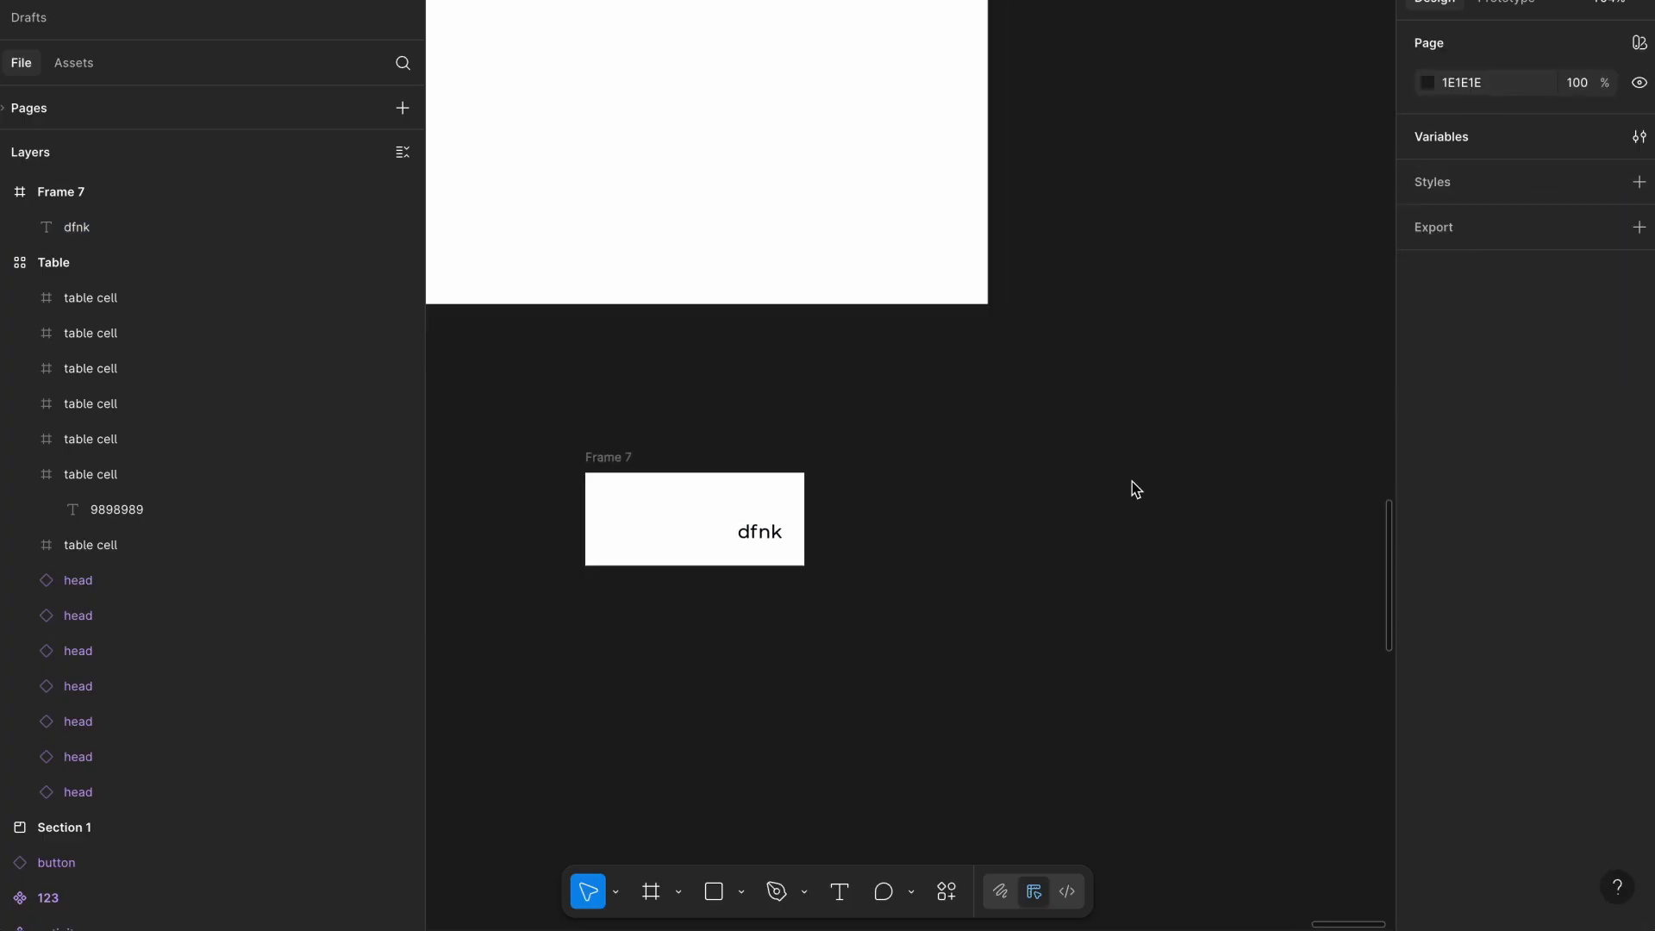
click(597, 457)
drag(789, 564, 1129, 776)
key(ctrl+z)
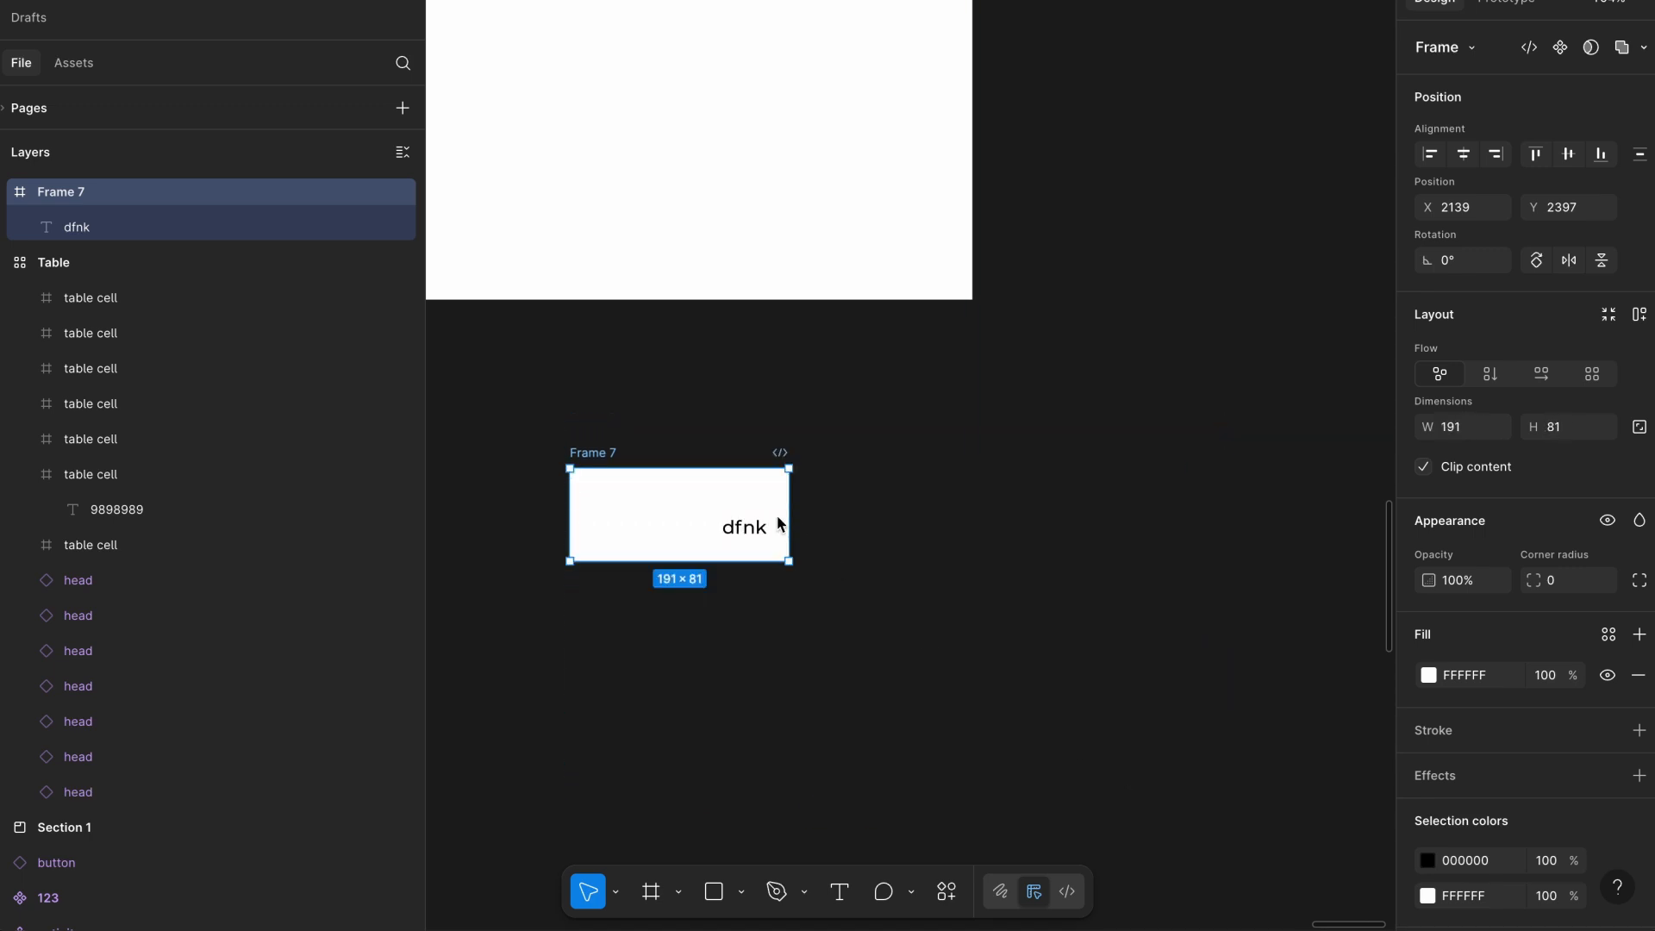
Align the "dfnk" text to the right of Frame 7, and finally to its horizontal and vertical centre.
click(756, 529)
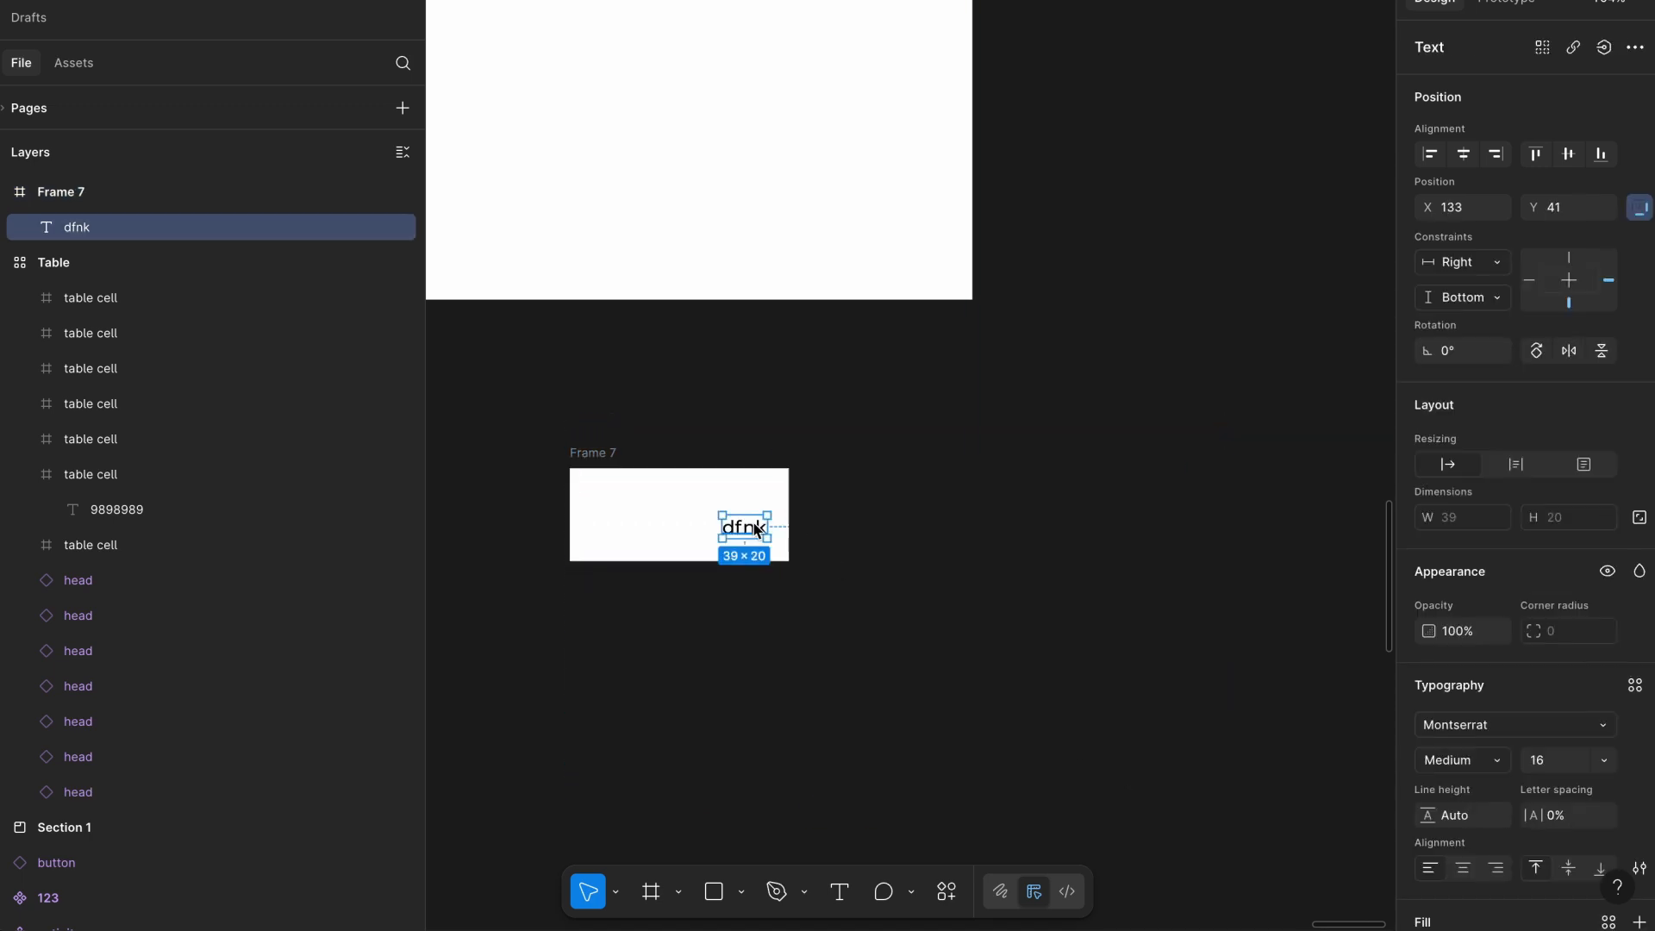
click(1498, 155)
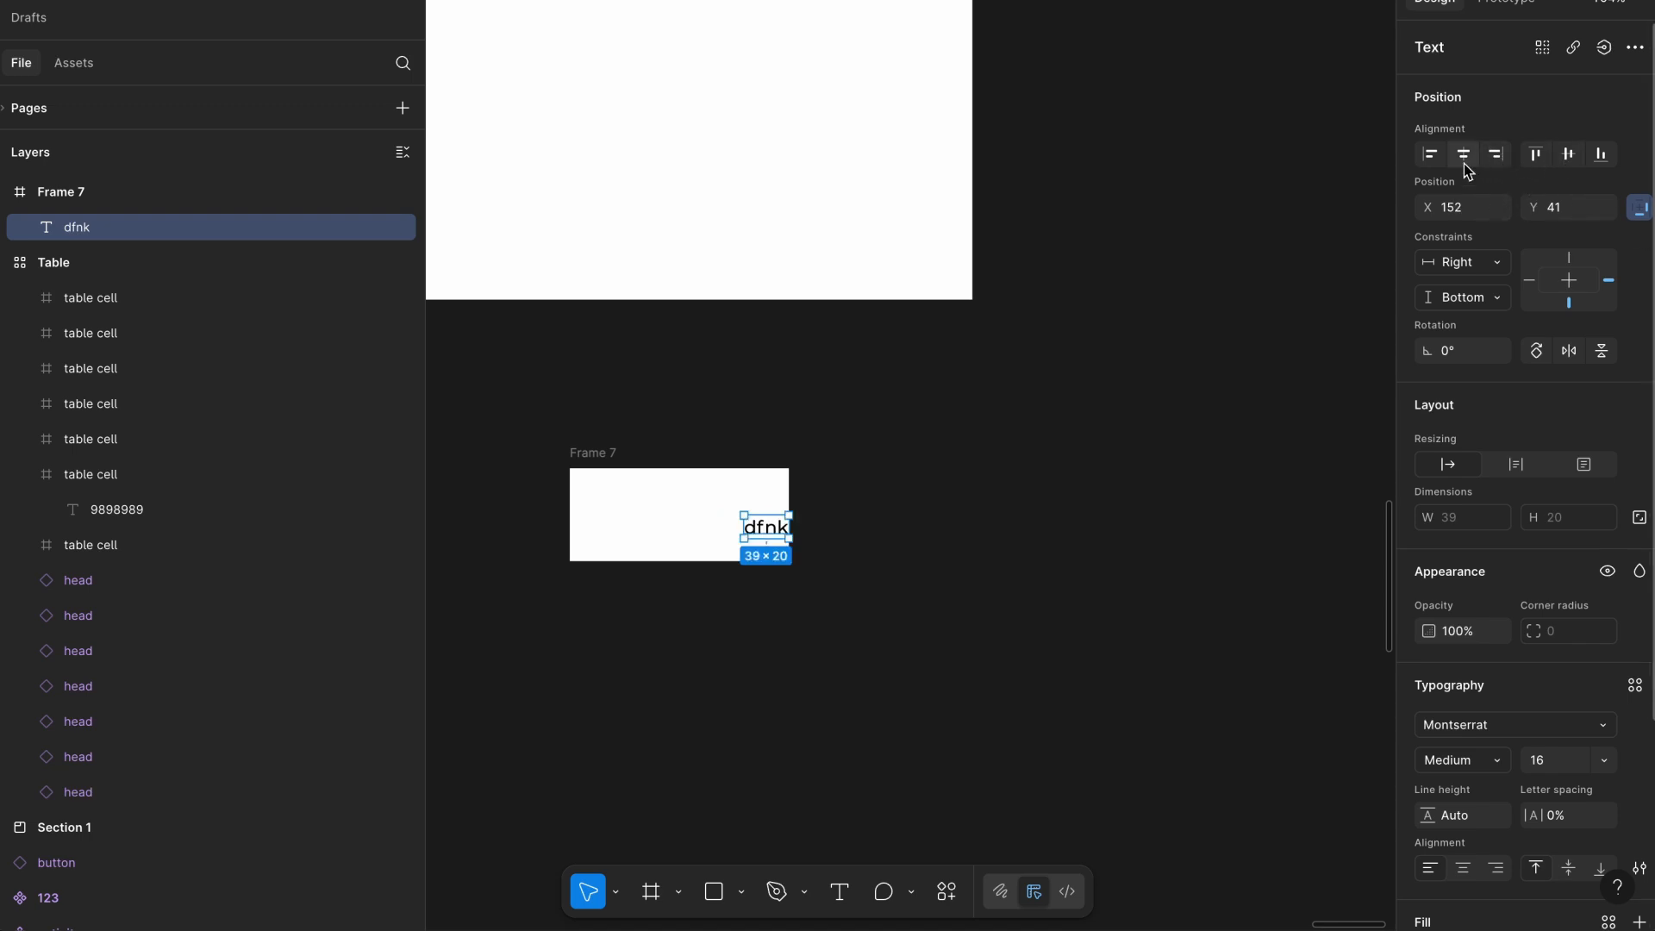
click(1467, 160)
click(1569, 158)
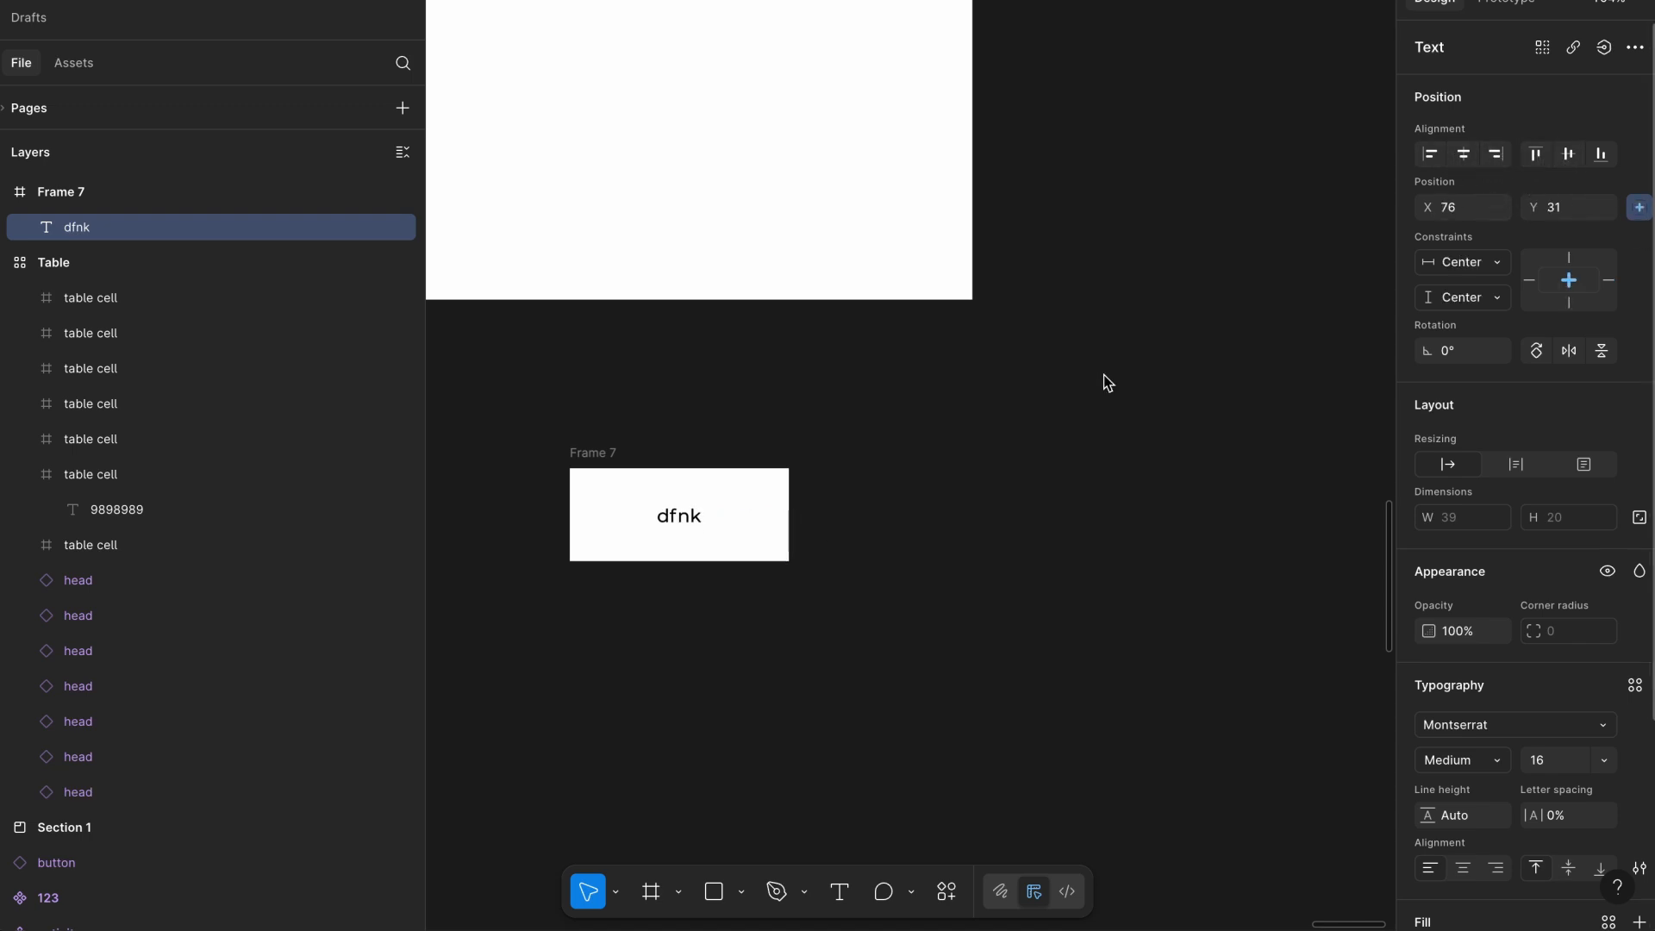
click(1530, 281)
Delete the test frame with the "dfnk" text below the Table.
click(668, 433)
scroll(672, 436, down, 3)
click(679, 417)
key(Delete)
Left-align the order number text in its table cell with a Left constraint and position it at X 10.14.
scroll(679, 418, up, 10)
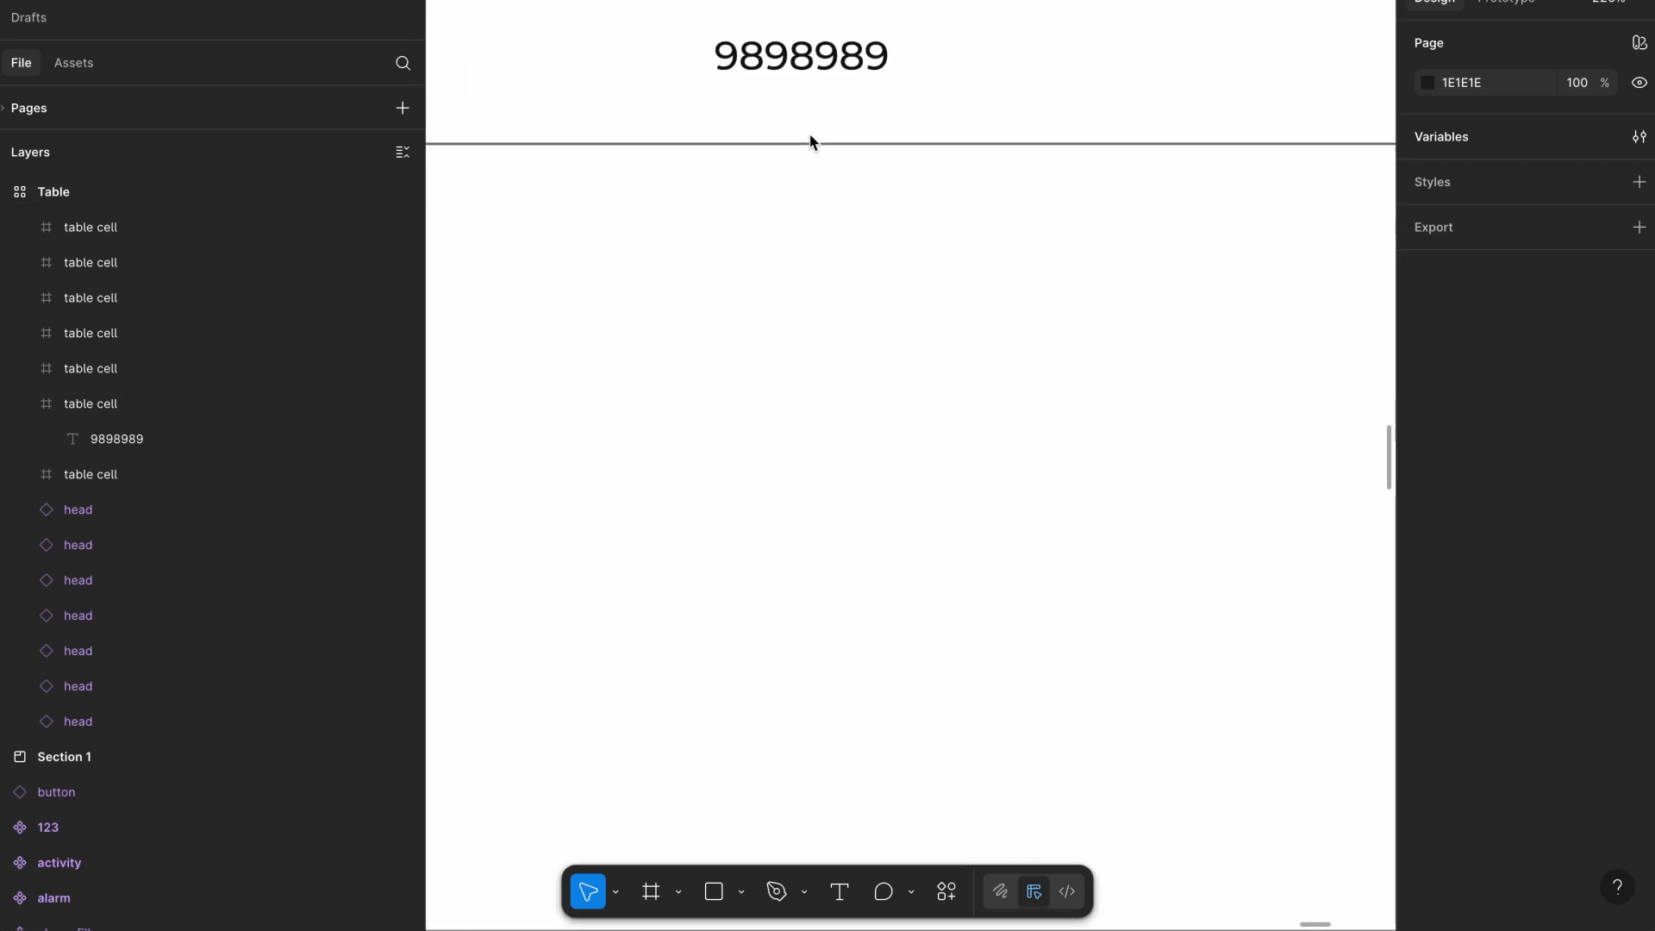
scroll(809, 143, up, 2)
click(810, 142)
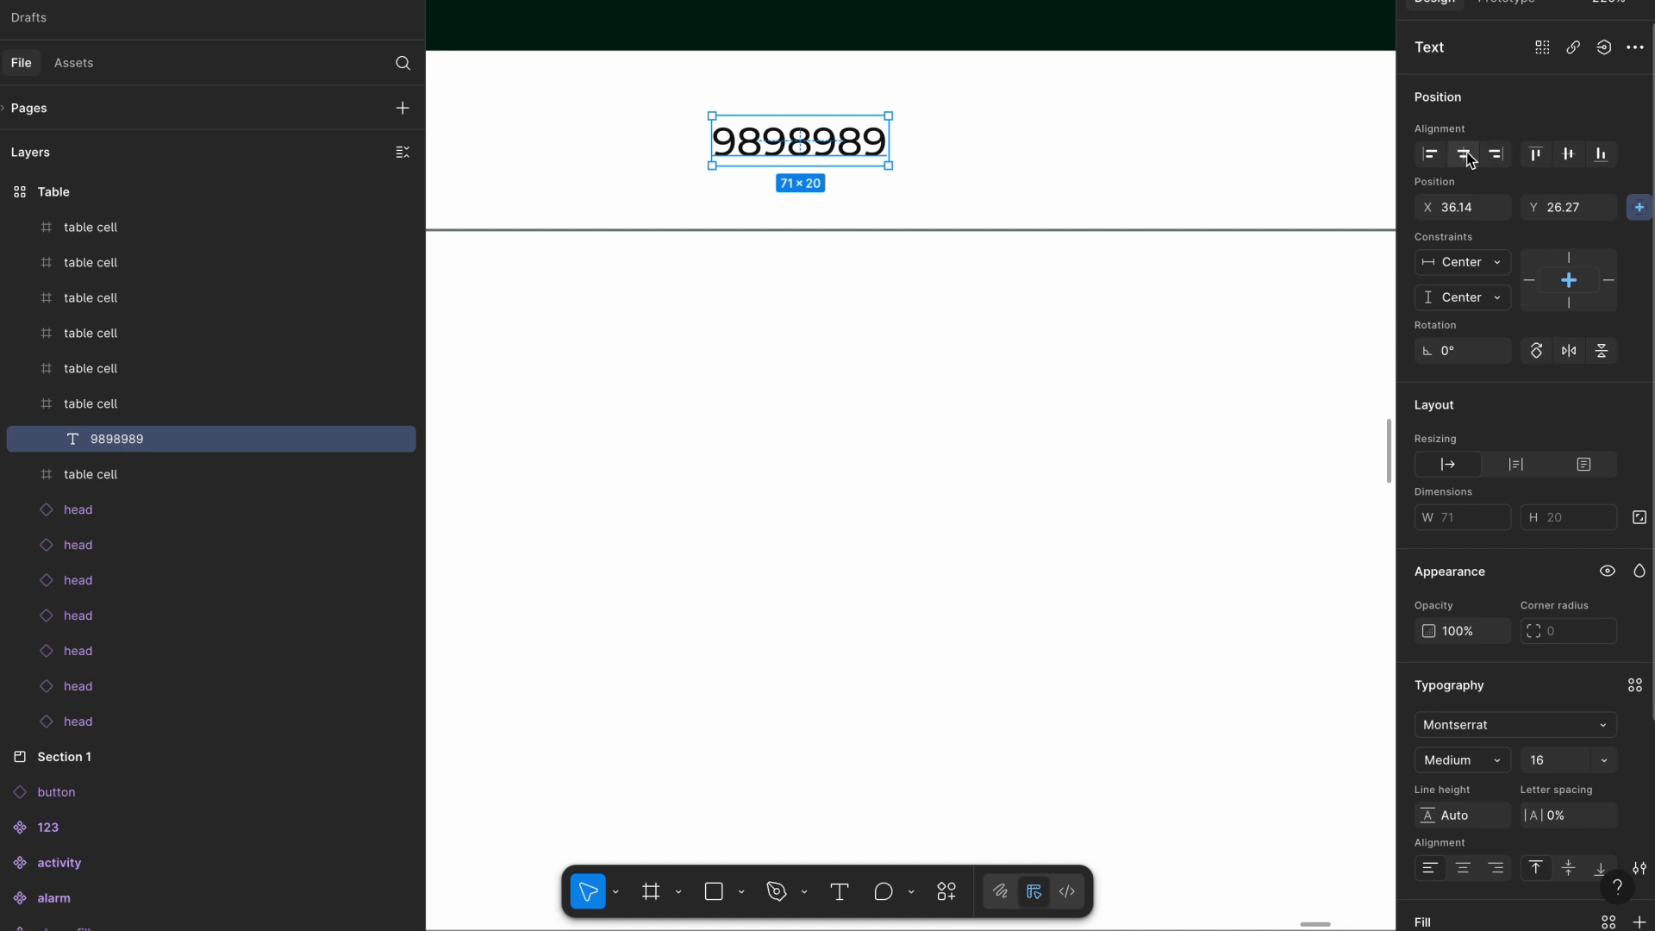
scroll(988, 318, left, 2)
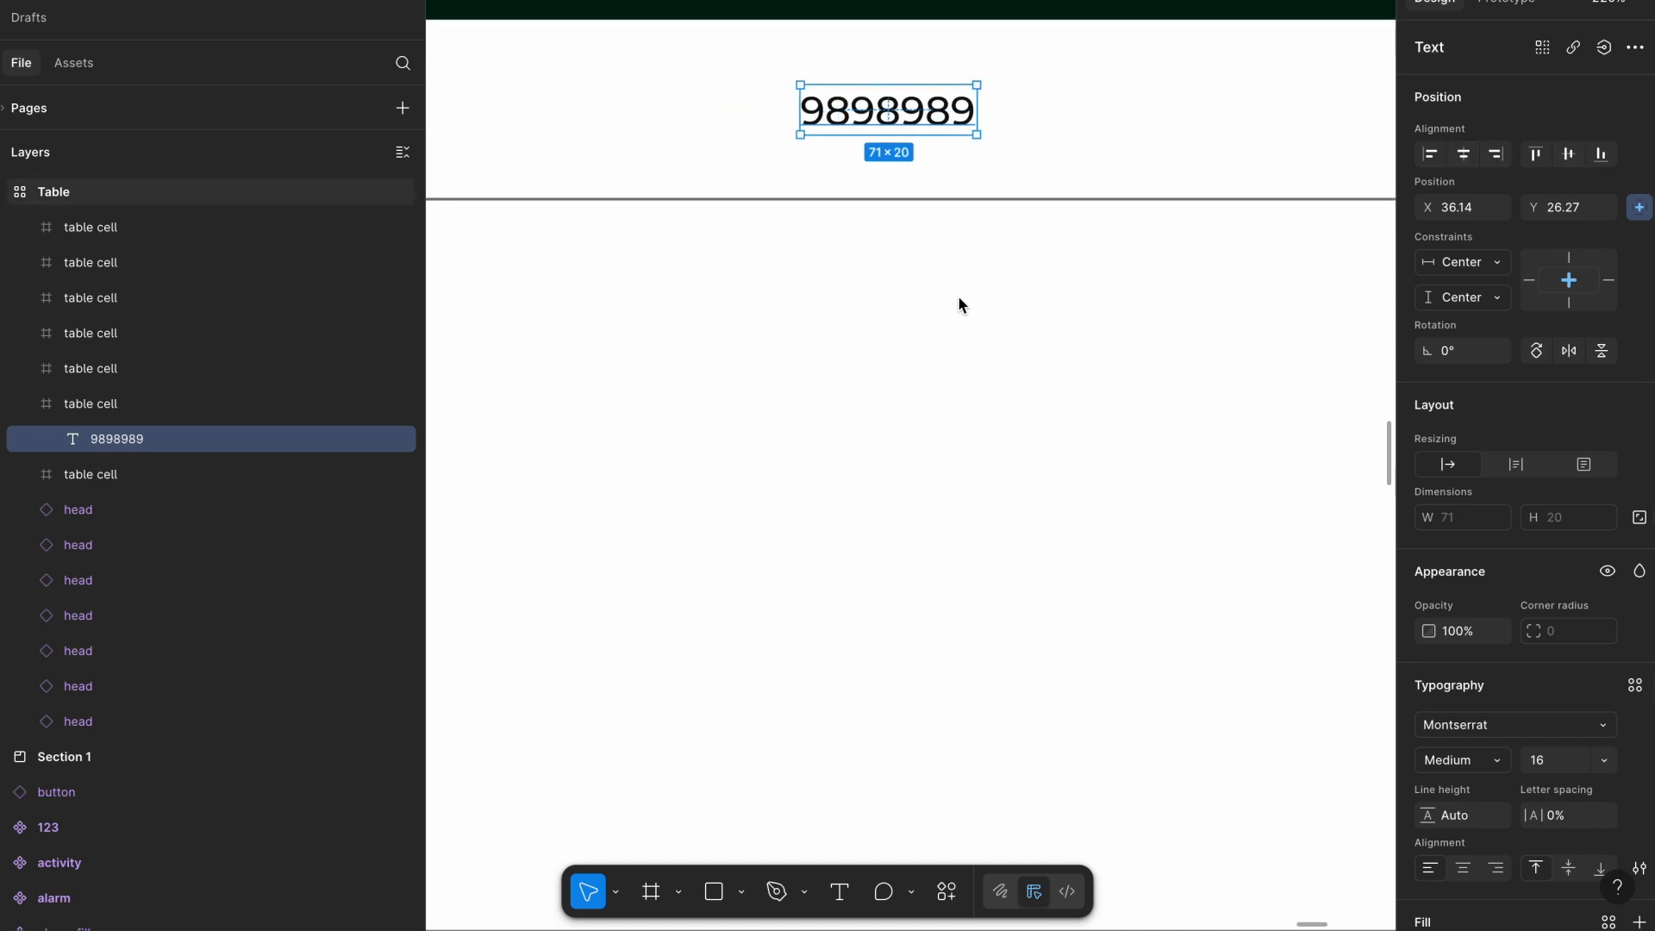
scroll(961, 304, up, 1)
click(1430, 153)
scroll(827, 216, down, 3)
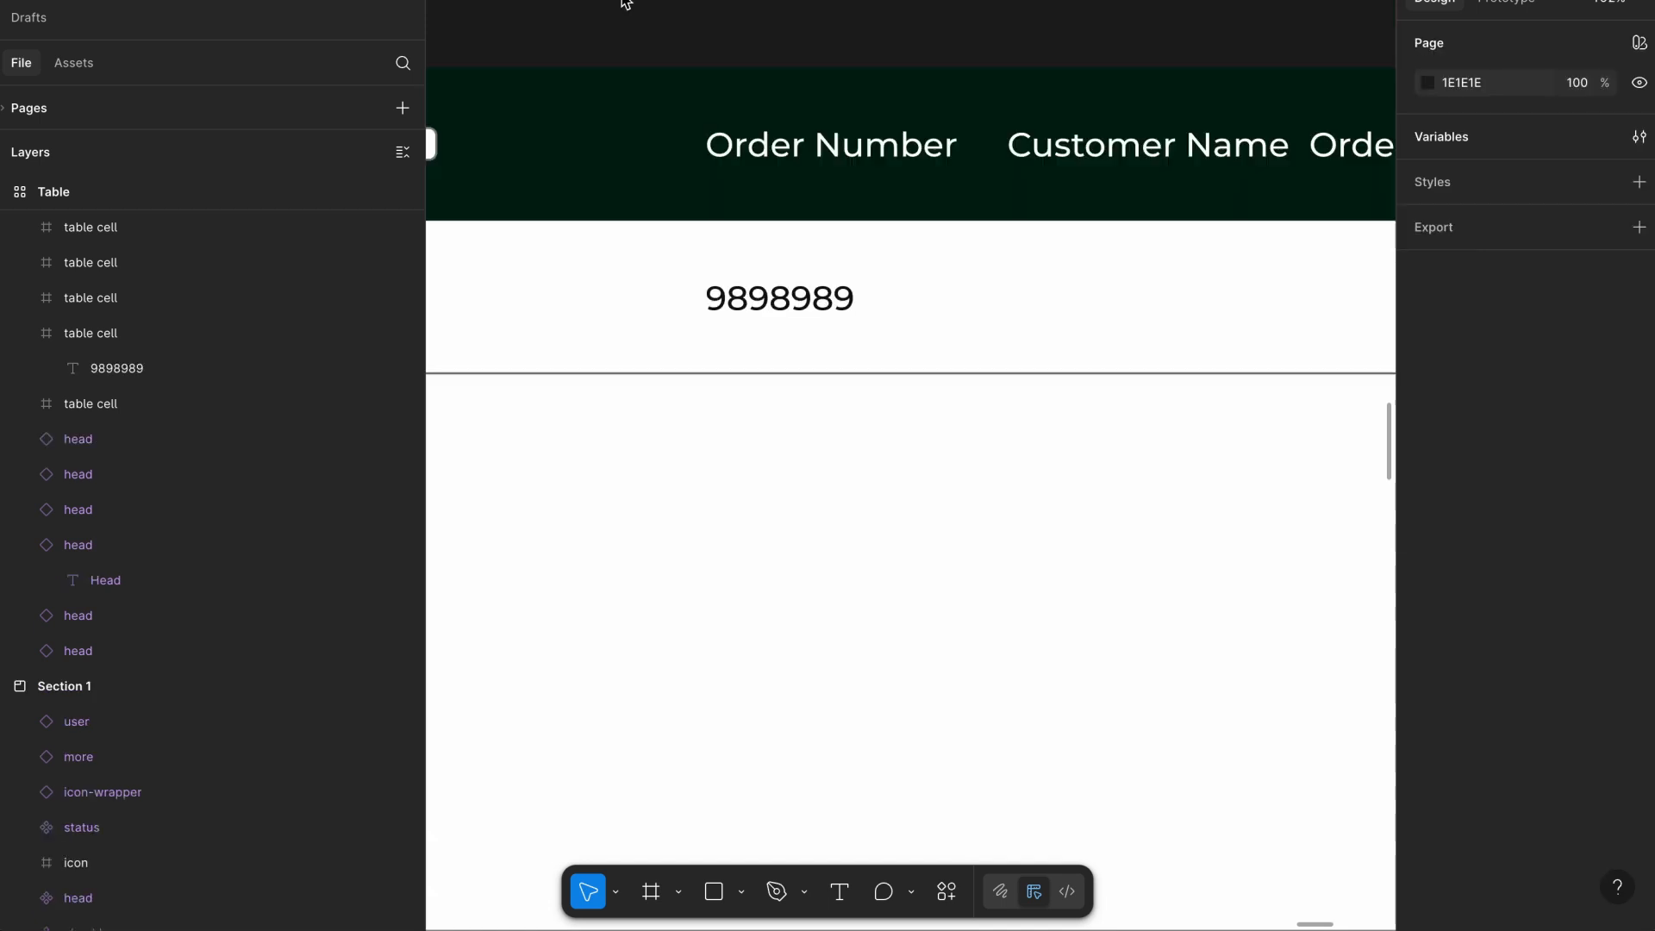
click(780, 300)
scroll(862, 310, down, 3)
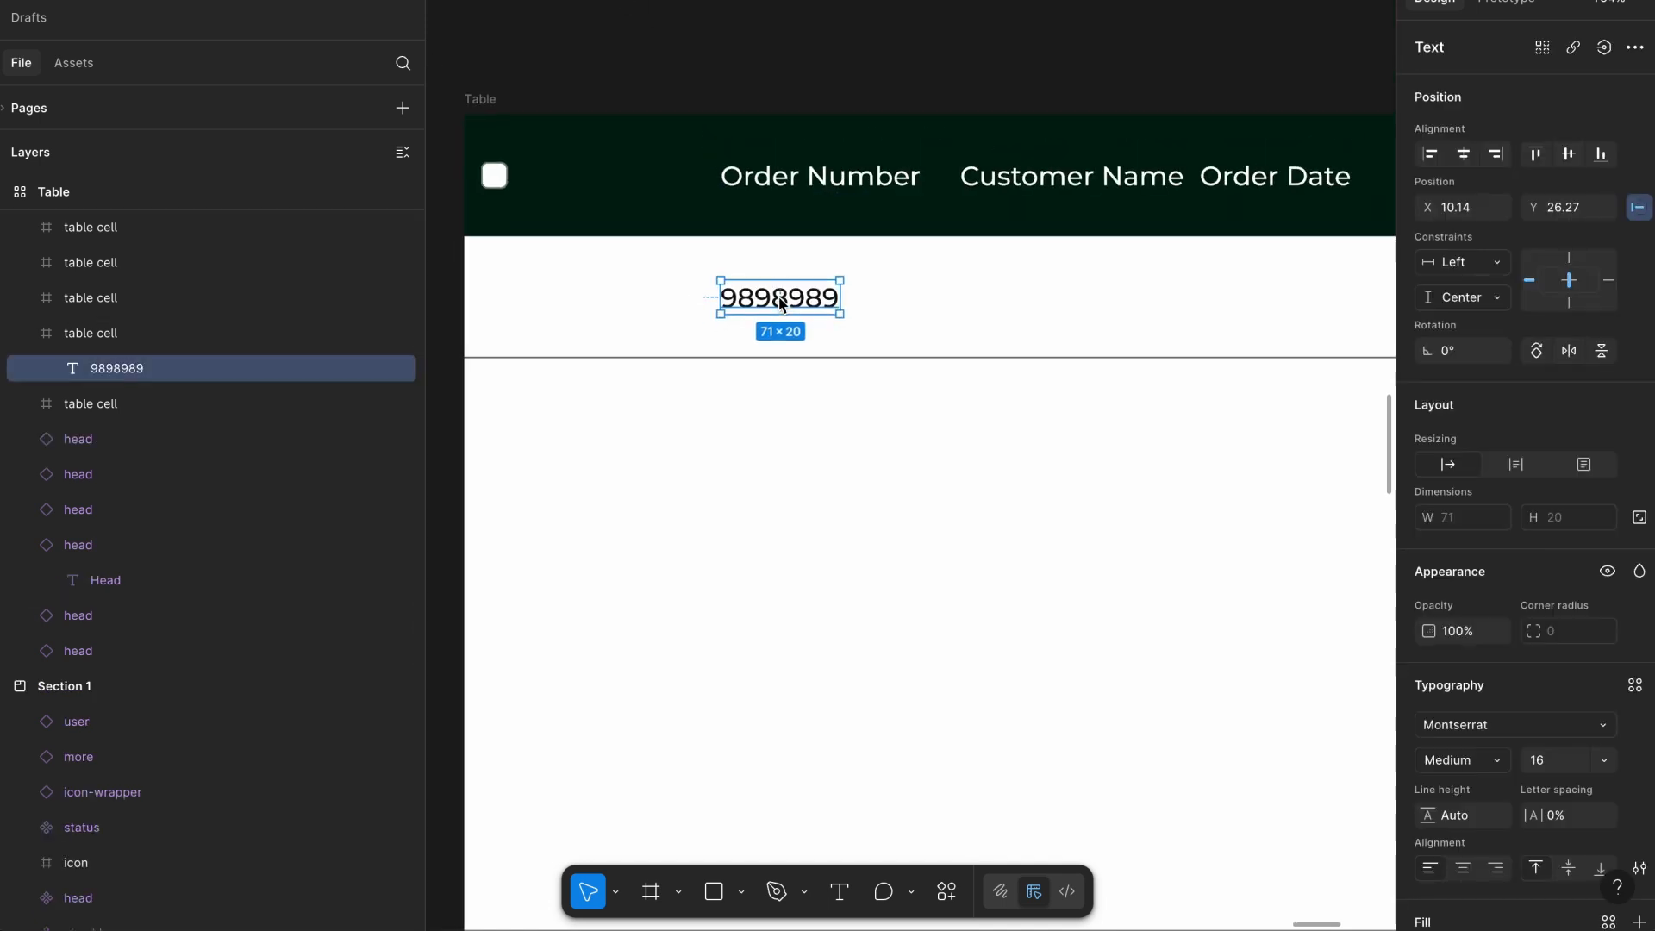
Paste copies of the order number text into the Order Date and Total Amount cells of the first table row.
click(1134, 295)
key(ctrl+v)
scroll(1135, 292, right, 5)
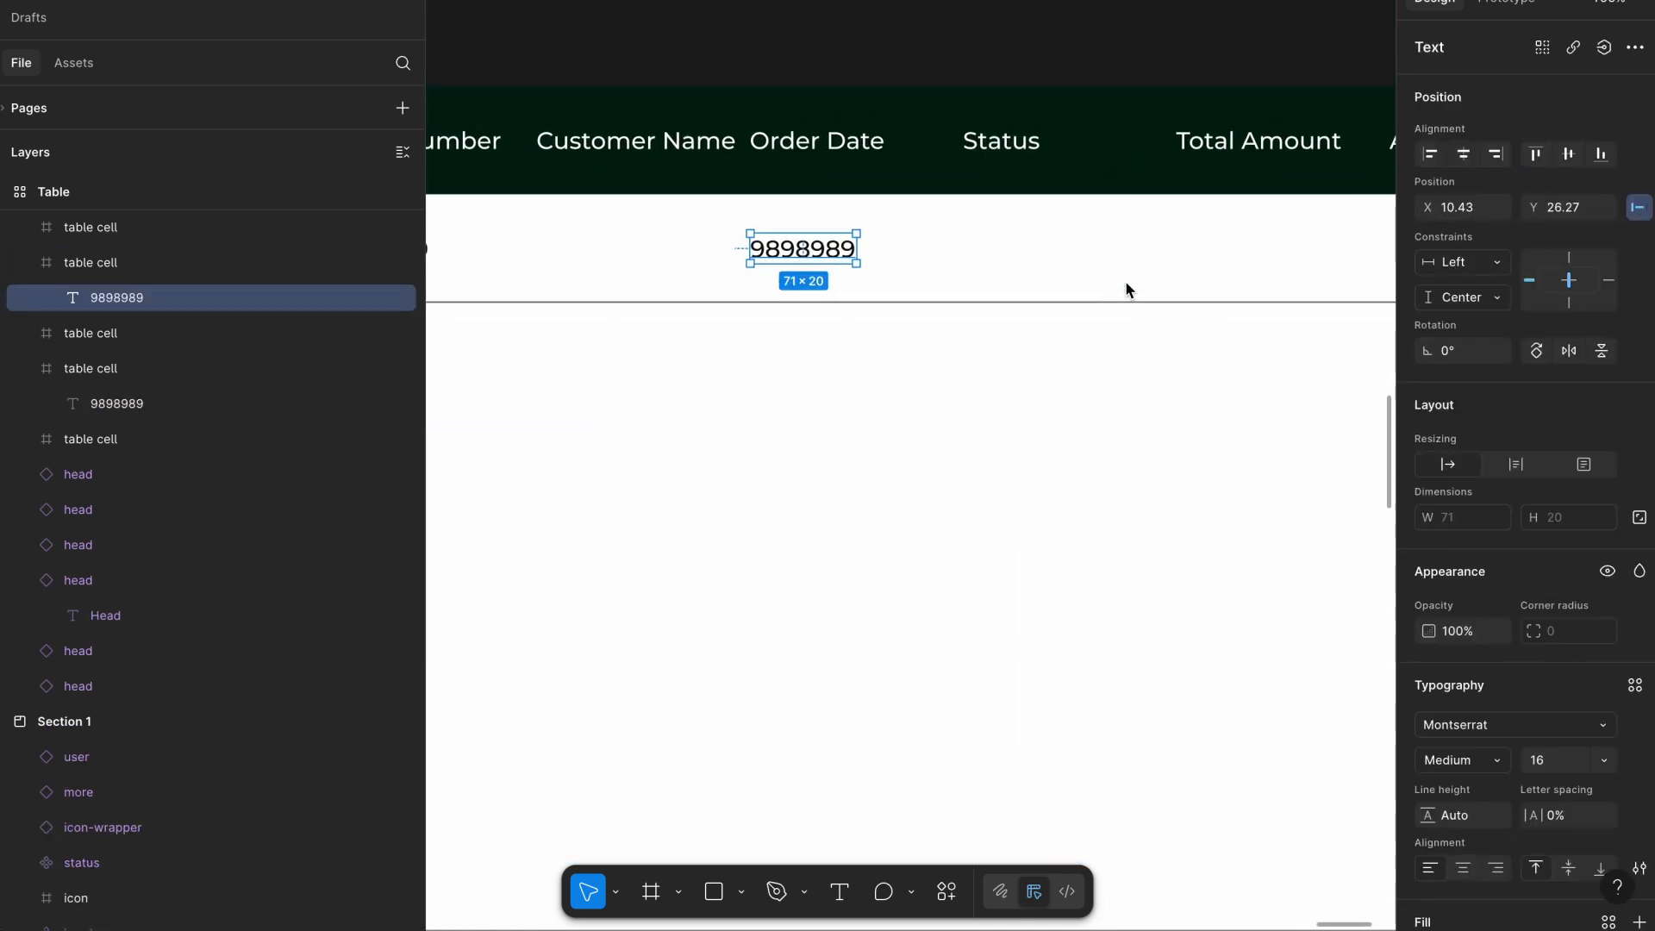
click(1261, 258)
key(ctrl+v)
Change the pasted Order Date text to 06-06-2025 and the pasted Total Amount text to $54.99.
double_click(809, 248)
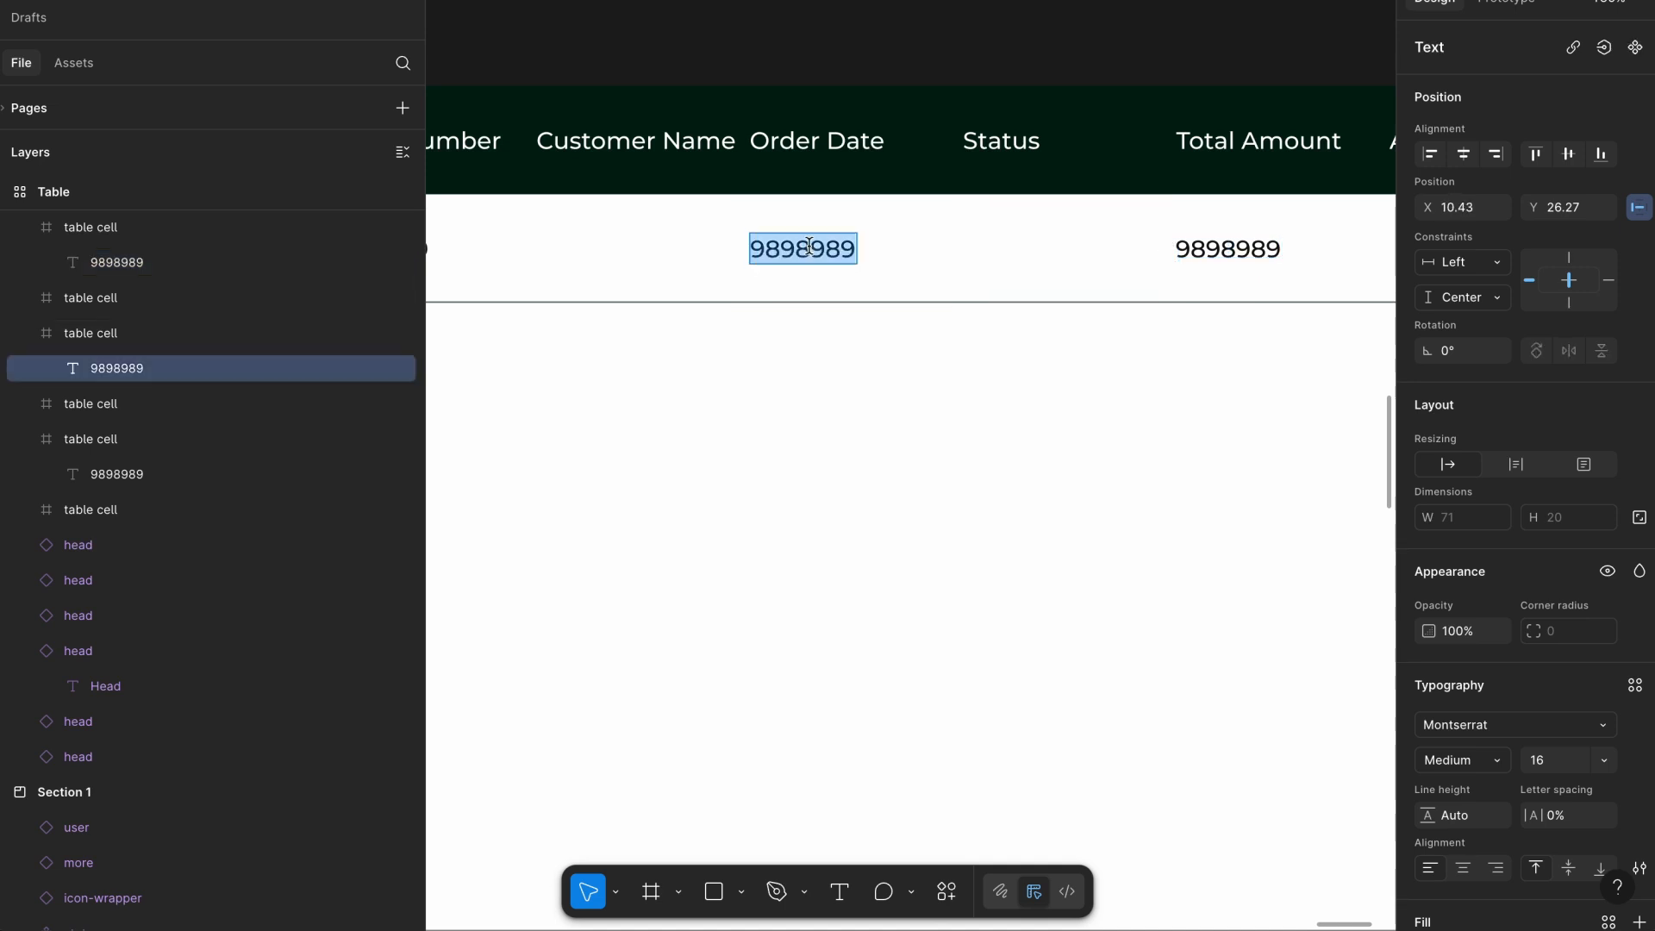
text(06-06-2)
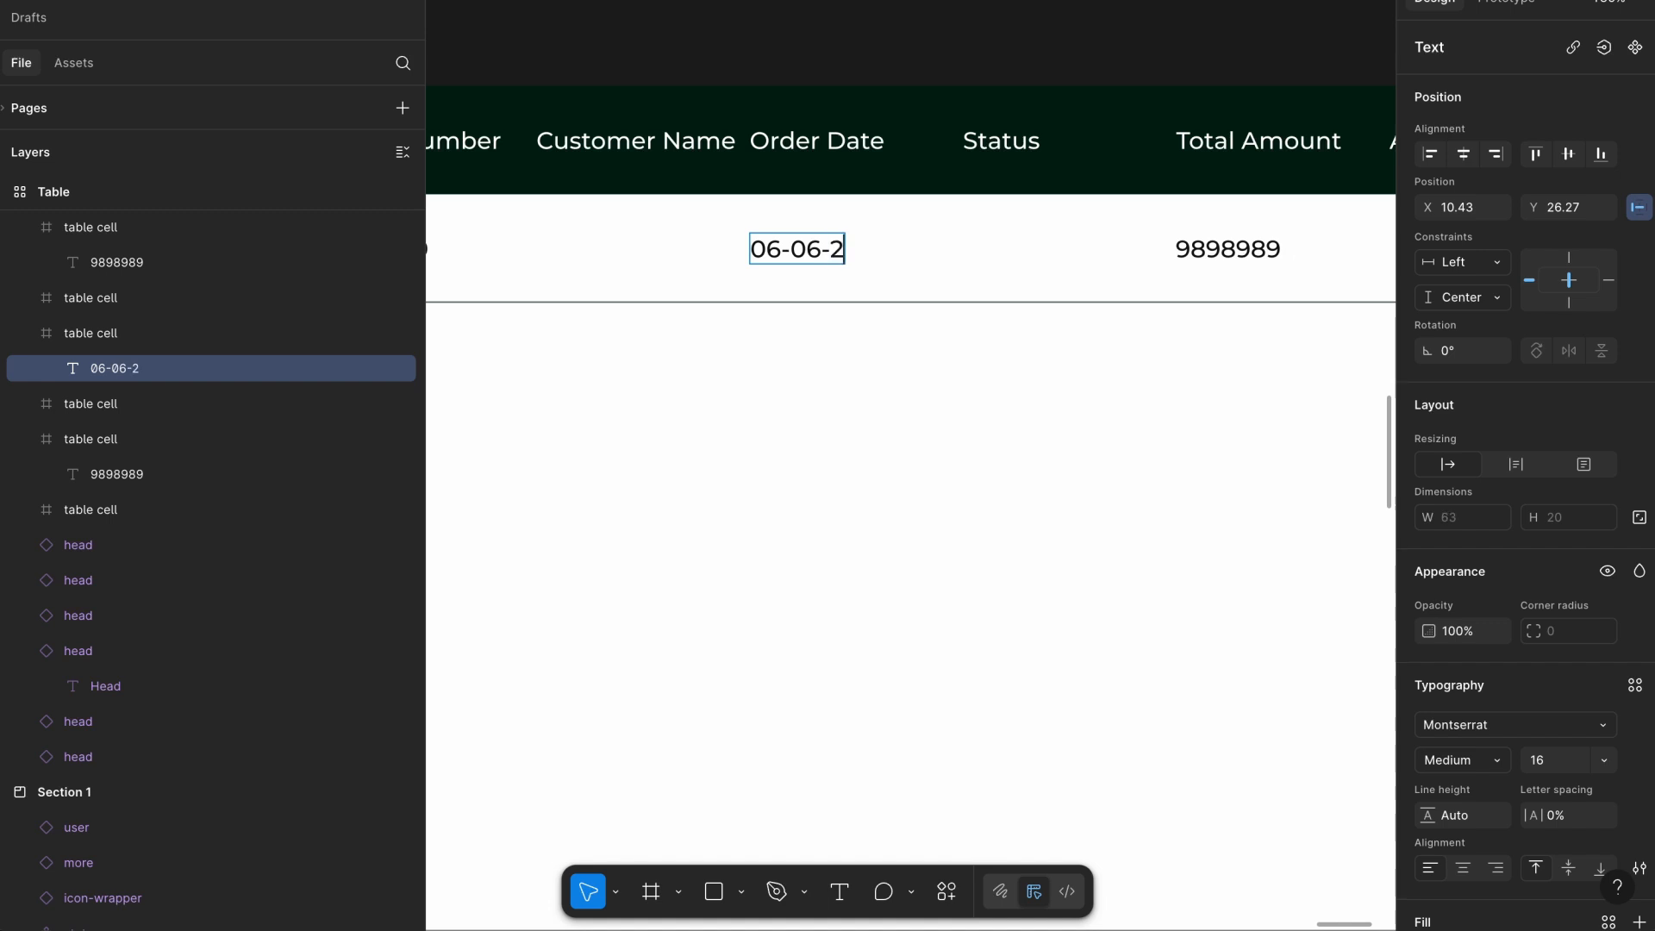
scroll(1031, 262, right, 4)
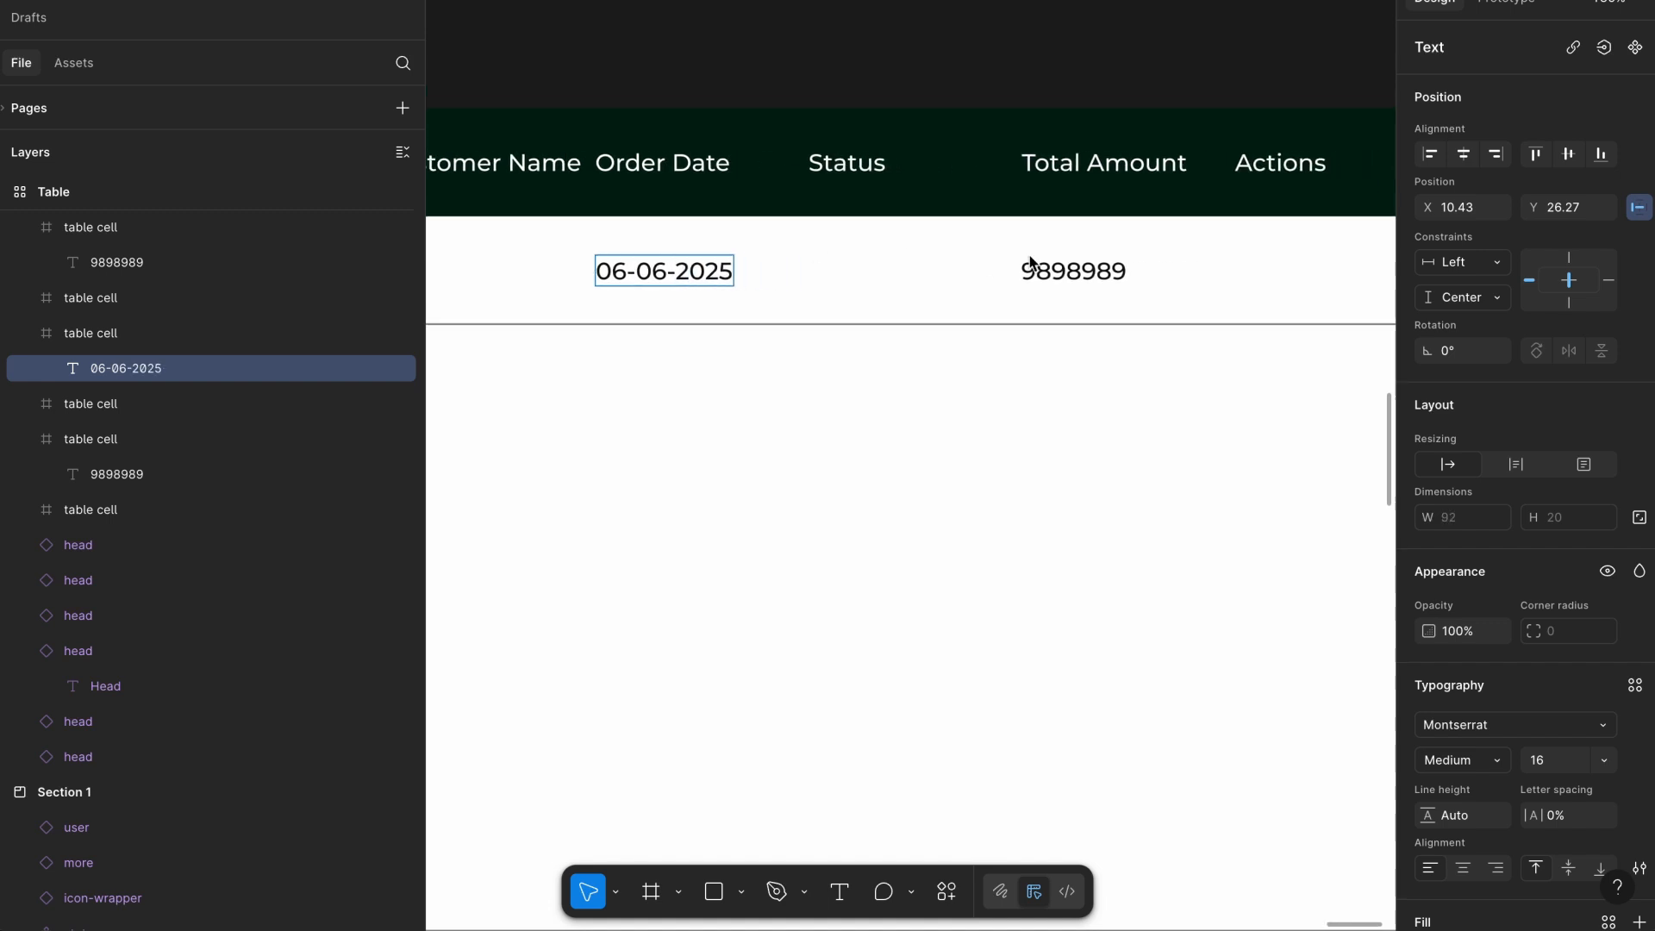
double_click(1092, 271)
text($54)
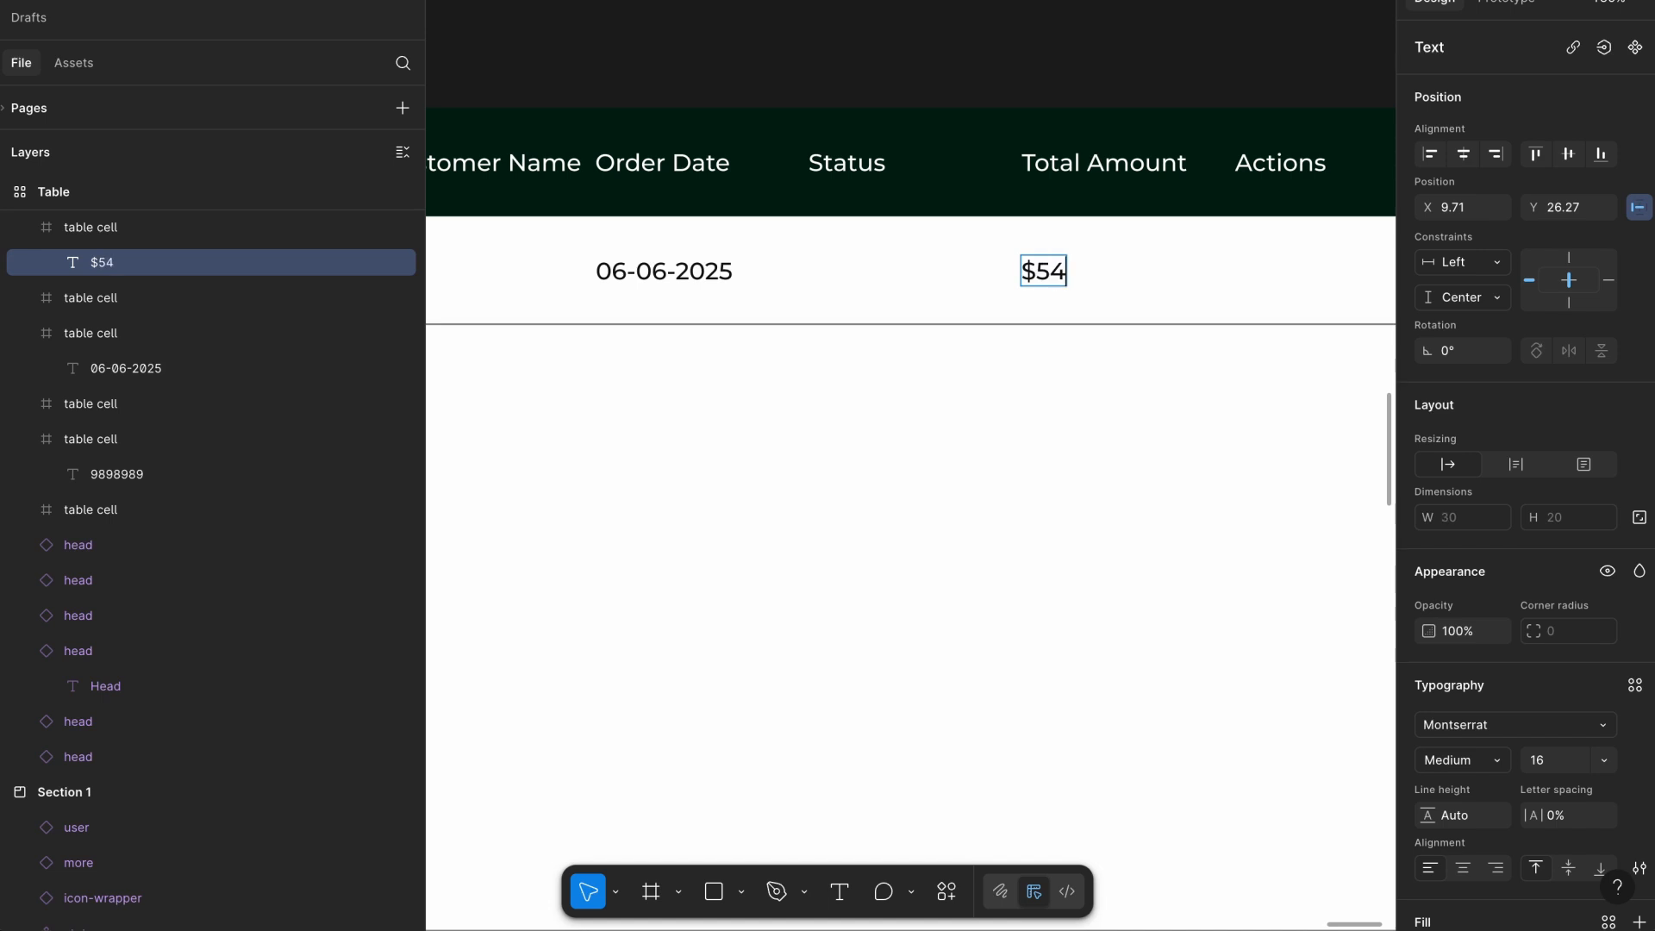
key(Escape)
click(1082, 44)
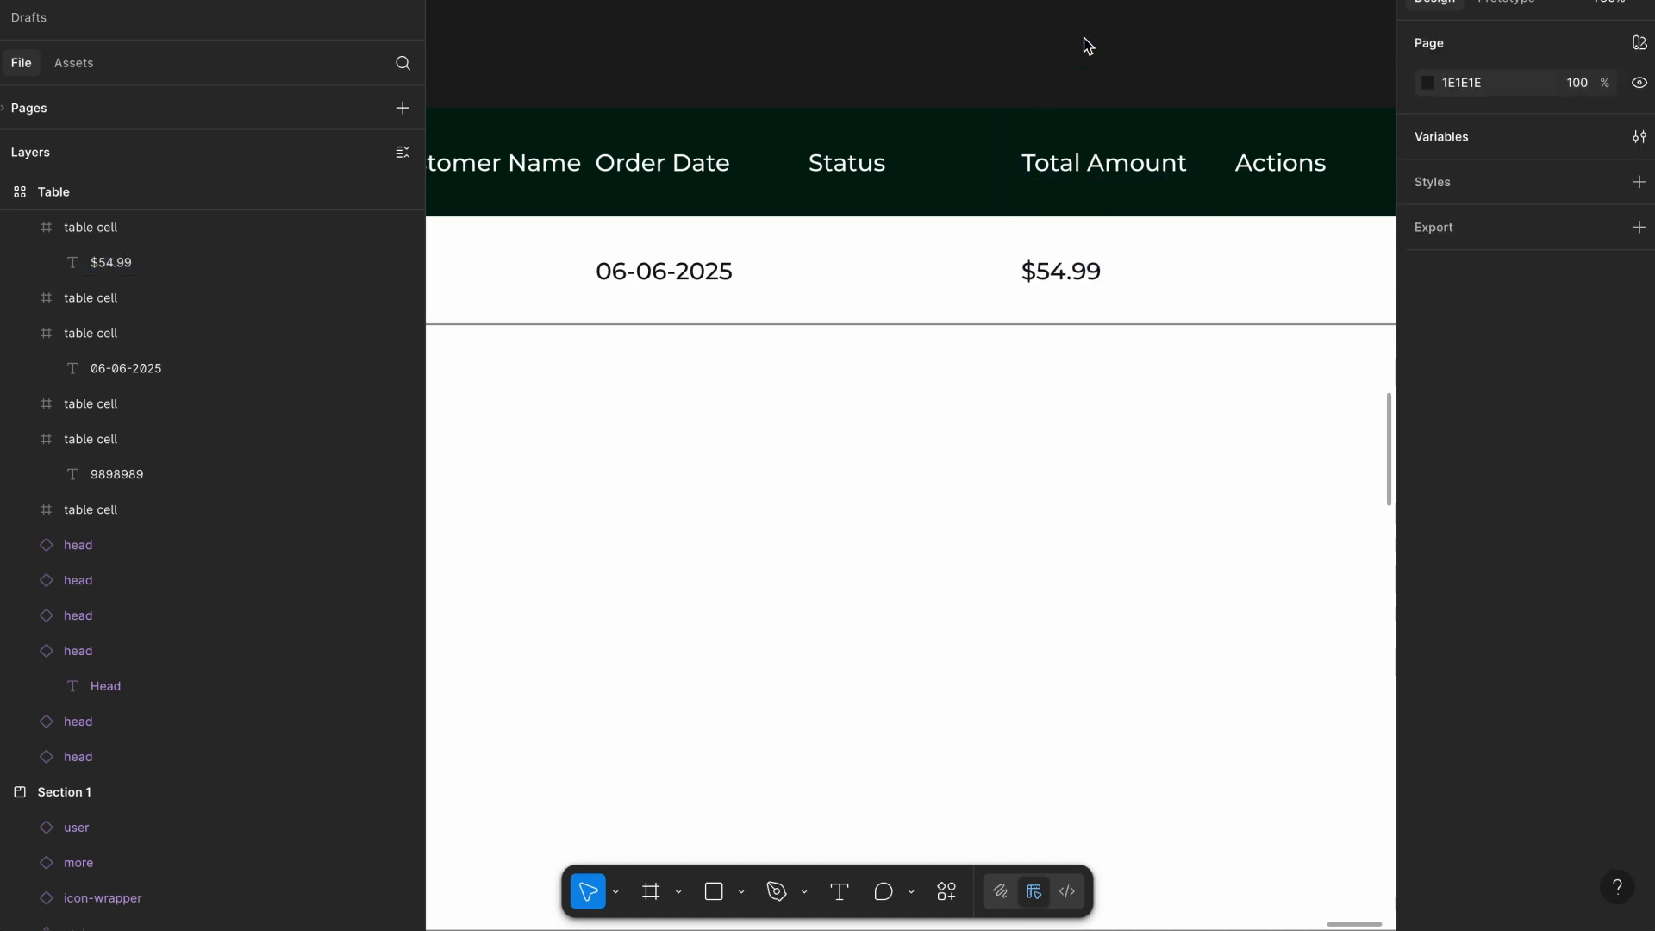
Copy the user component from Section 1 into the empty Customer Name cell of the first table row.
scroll(1084, 48, down, 5)
scroll(1084, 48, left, 5)
scroll(1086, 49, down, 3)
scroll(1082, 51, left, 6)
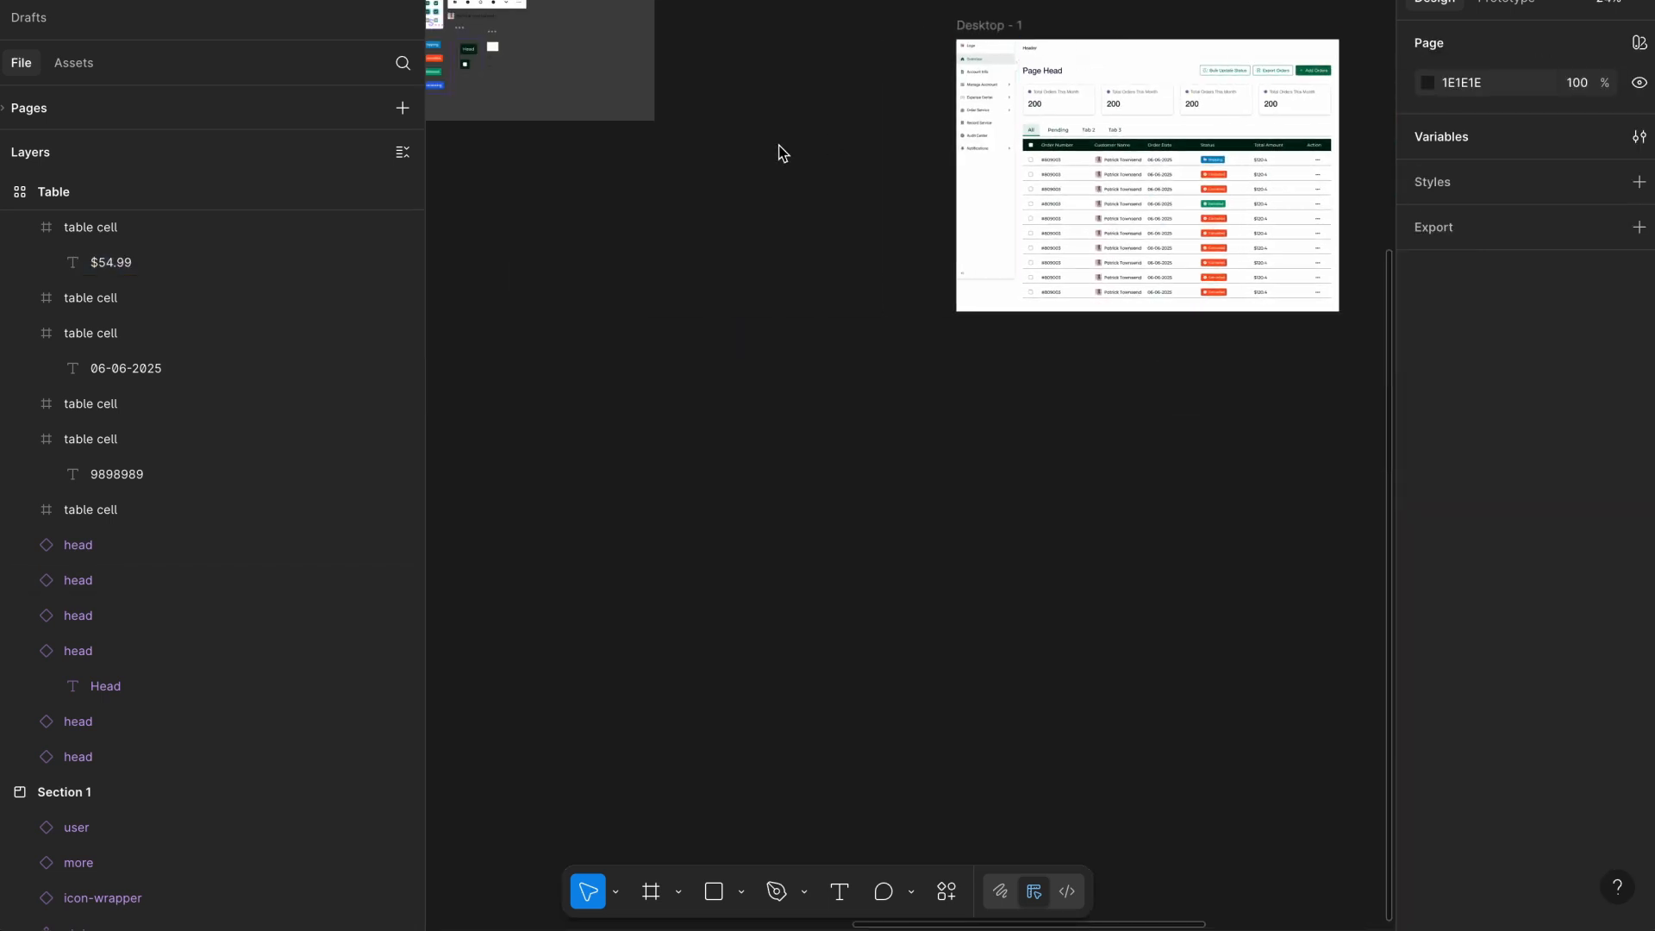
scroll(596, 128, up, 5)
scroll(597, 127, up, 3)
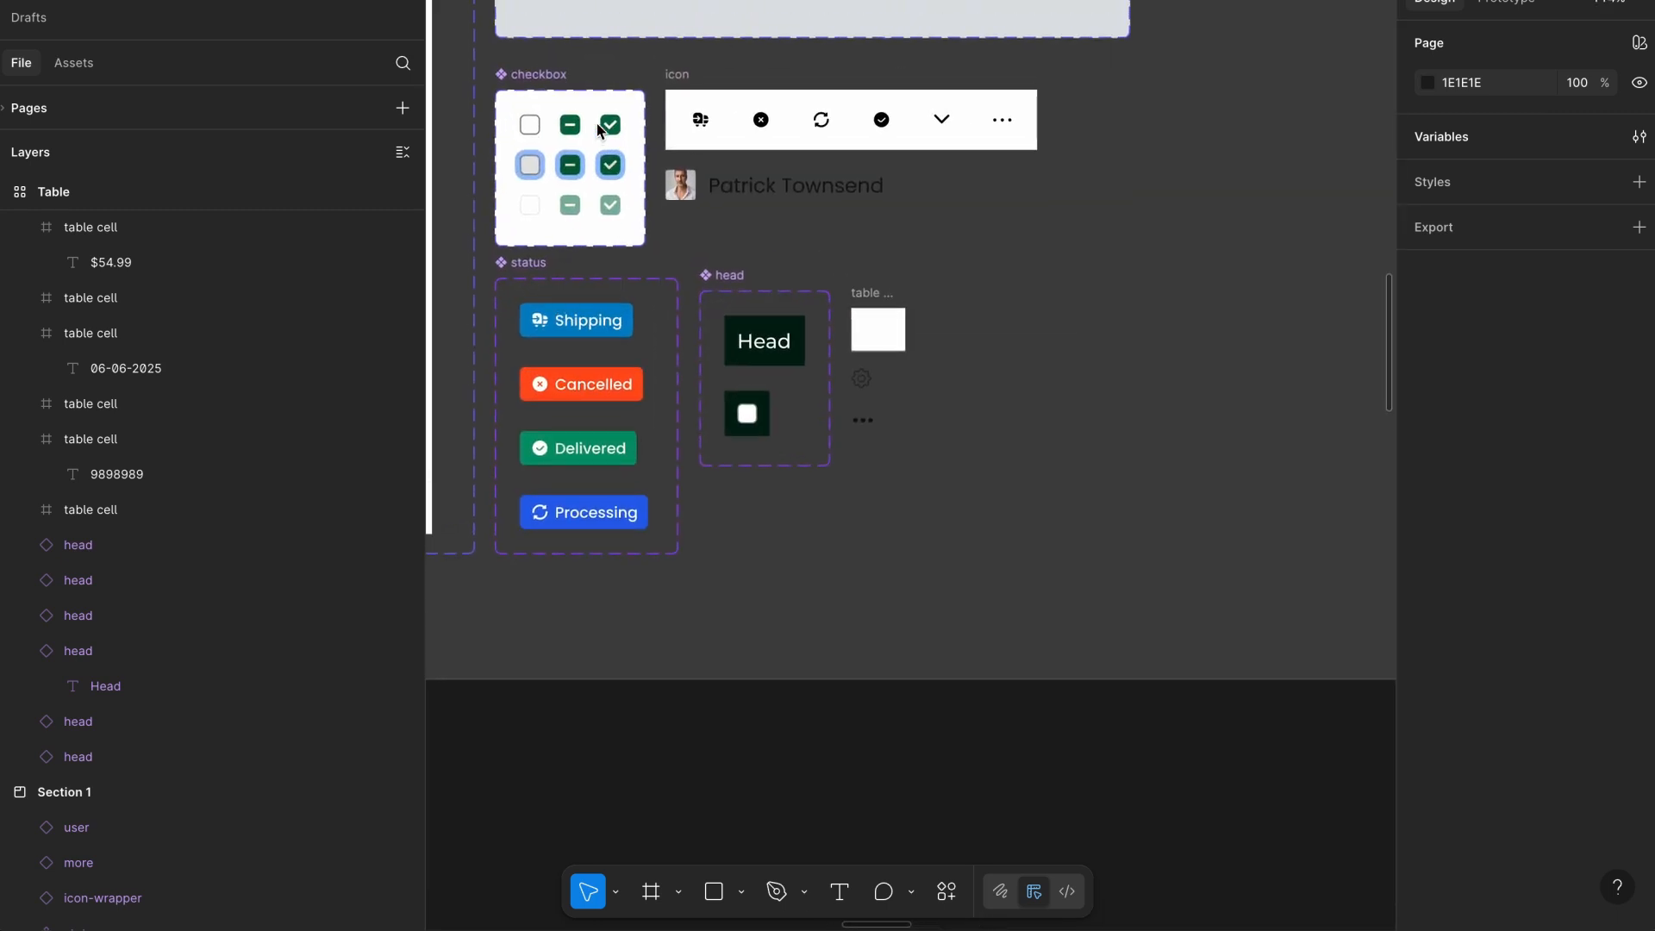
click(740, 194)
scroll(739, 195, down, 5)
scroll(740, 195, right, 10)
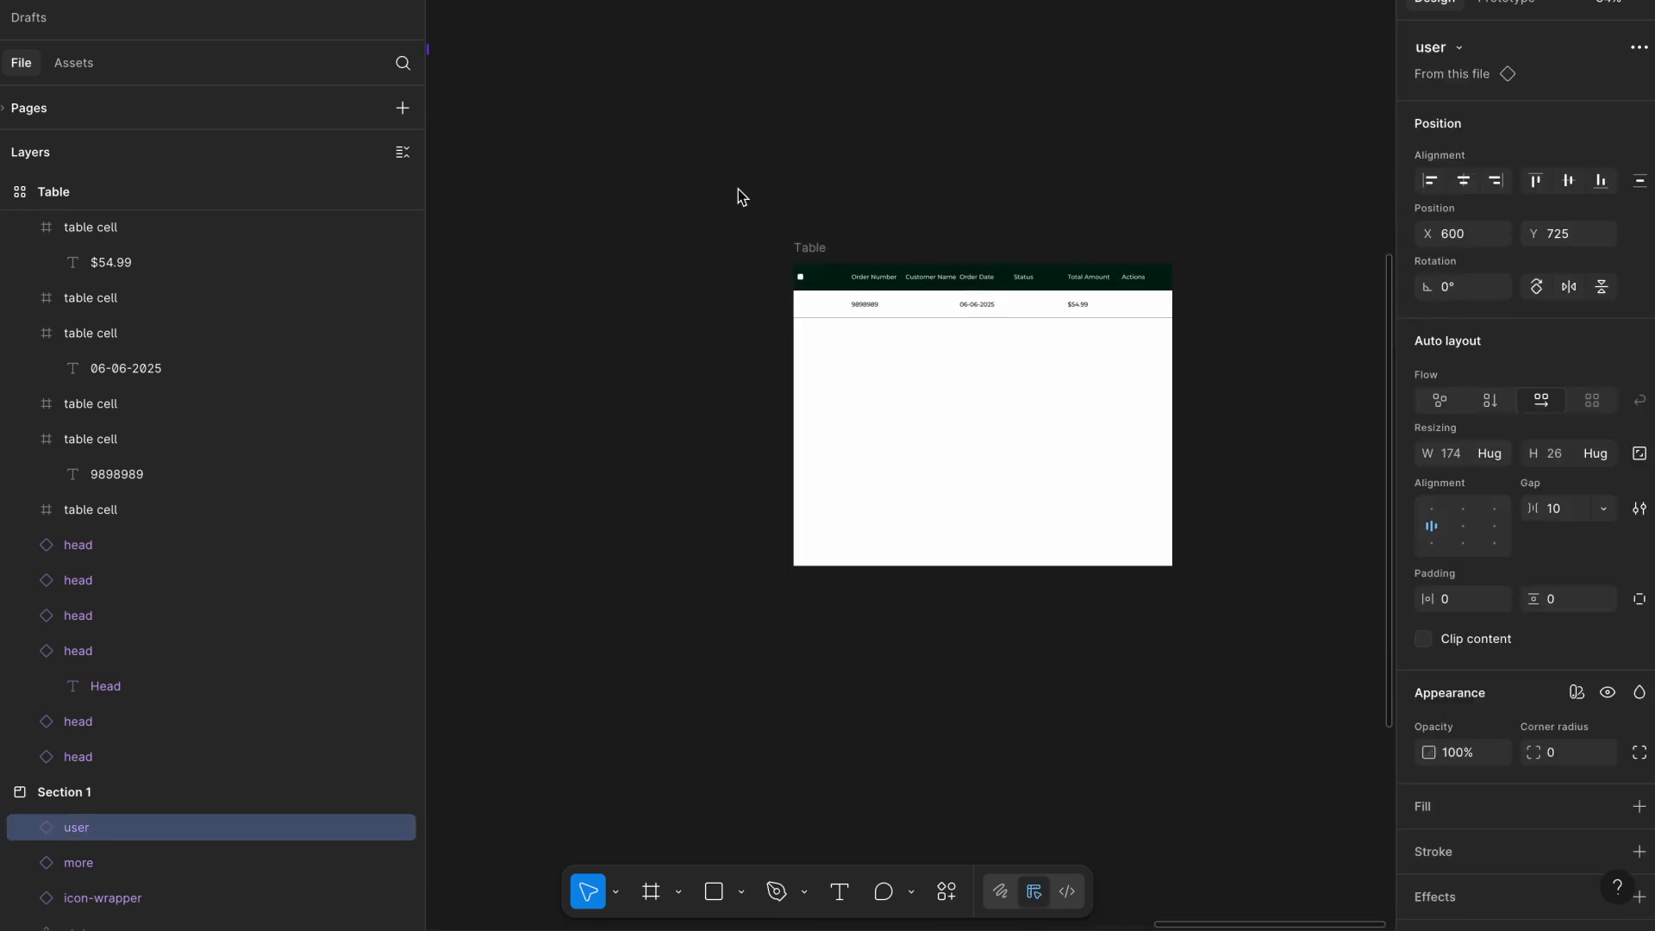
scroll(1078, 382, up, 5)
click(822, 225)
key(ctrl+v)
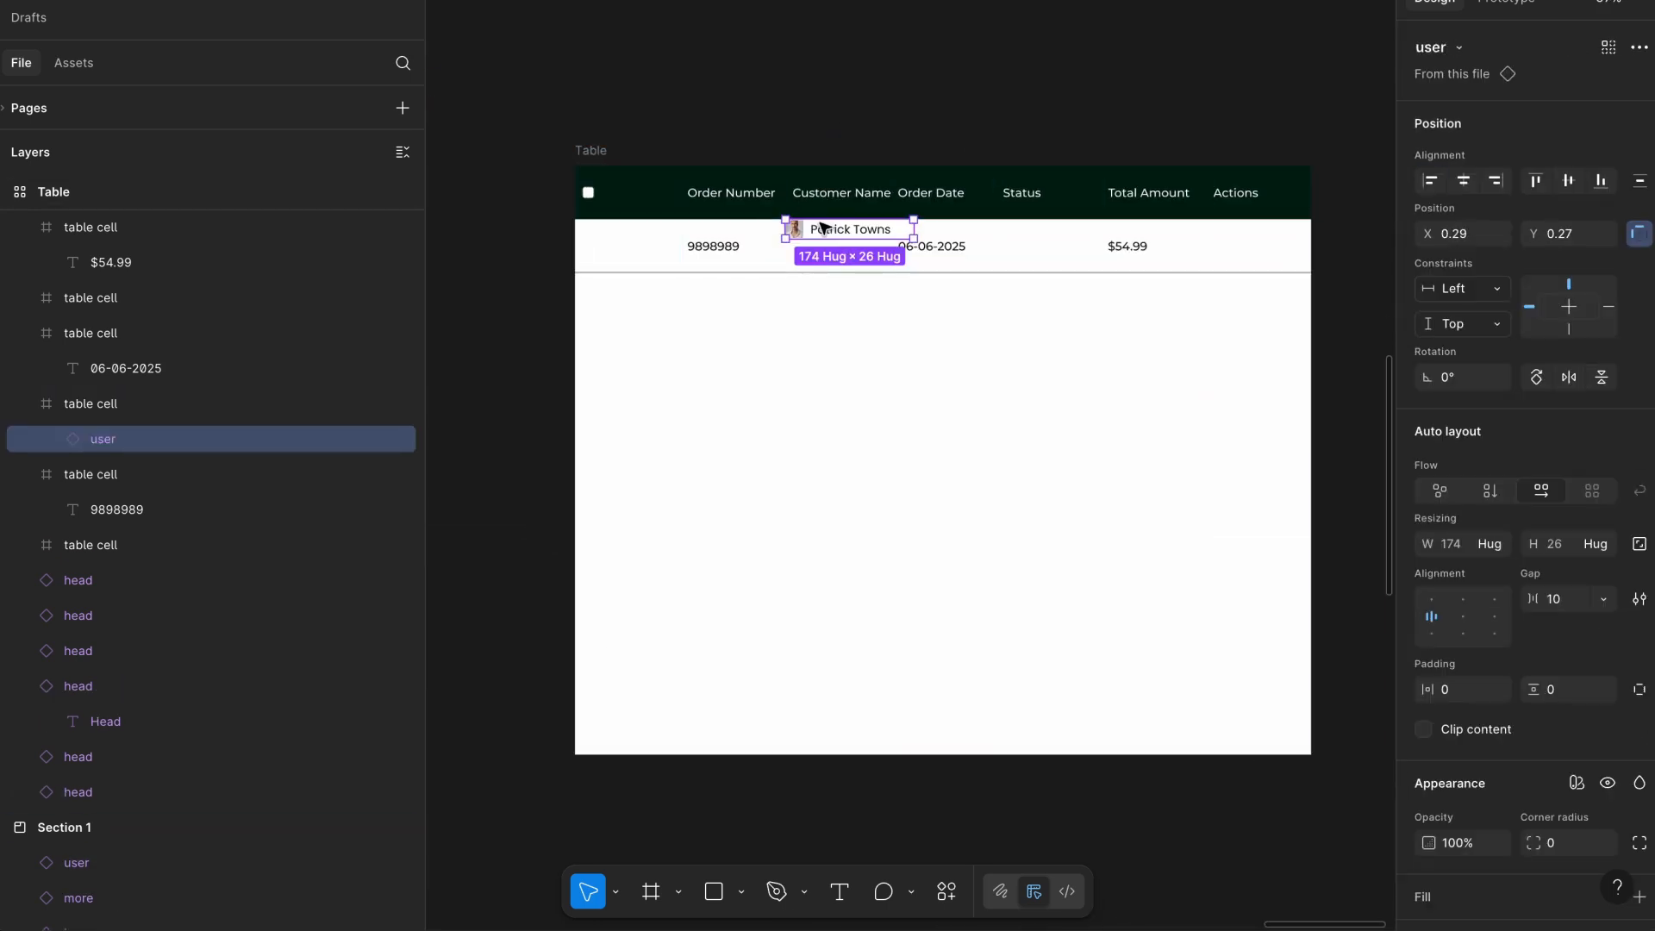
Centre the user component vertically in the Customer Name cell, keeping a Left constraint, and position it at X 10.29.
scroll(822, 229, up, 4)
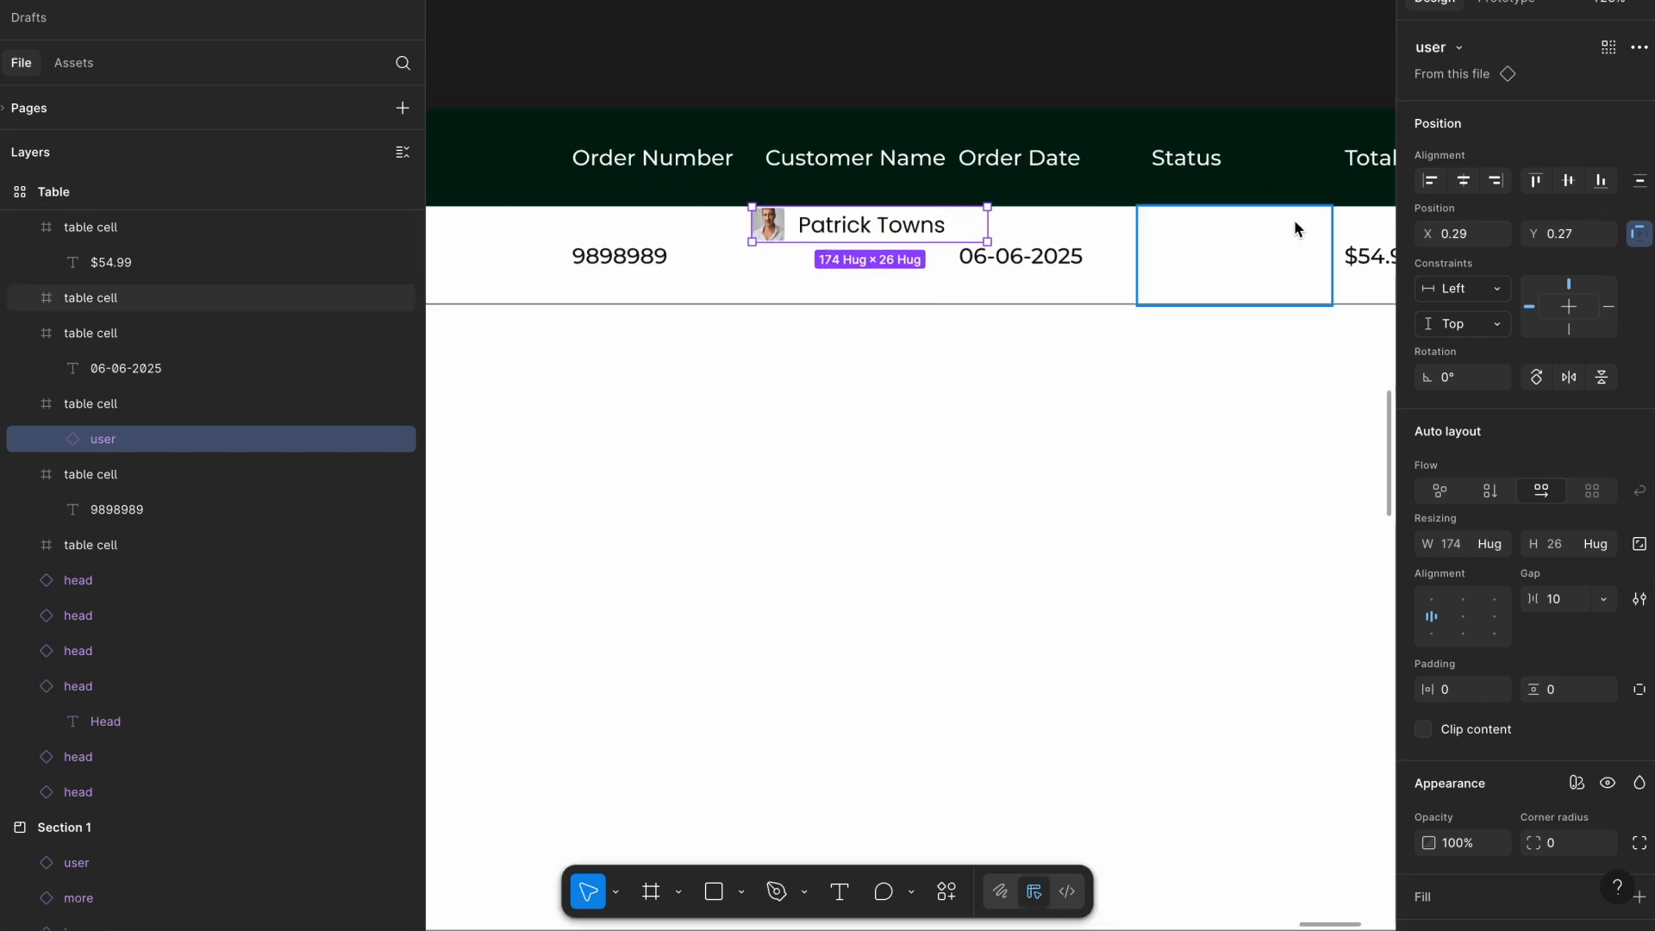
click(1569, 181)
scroll(856, 190, down, 3)
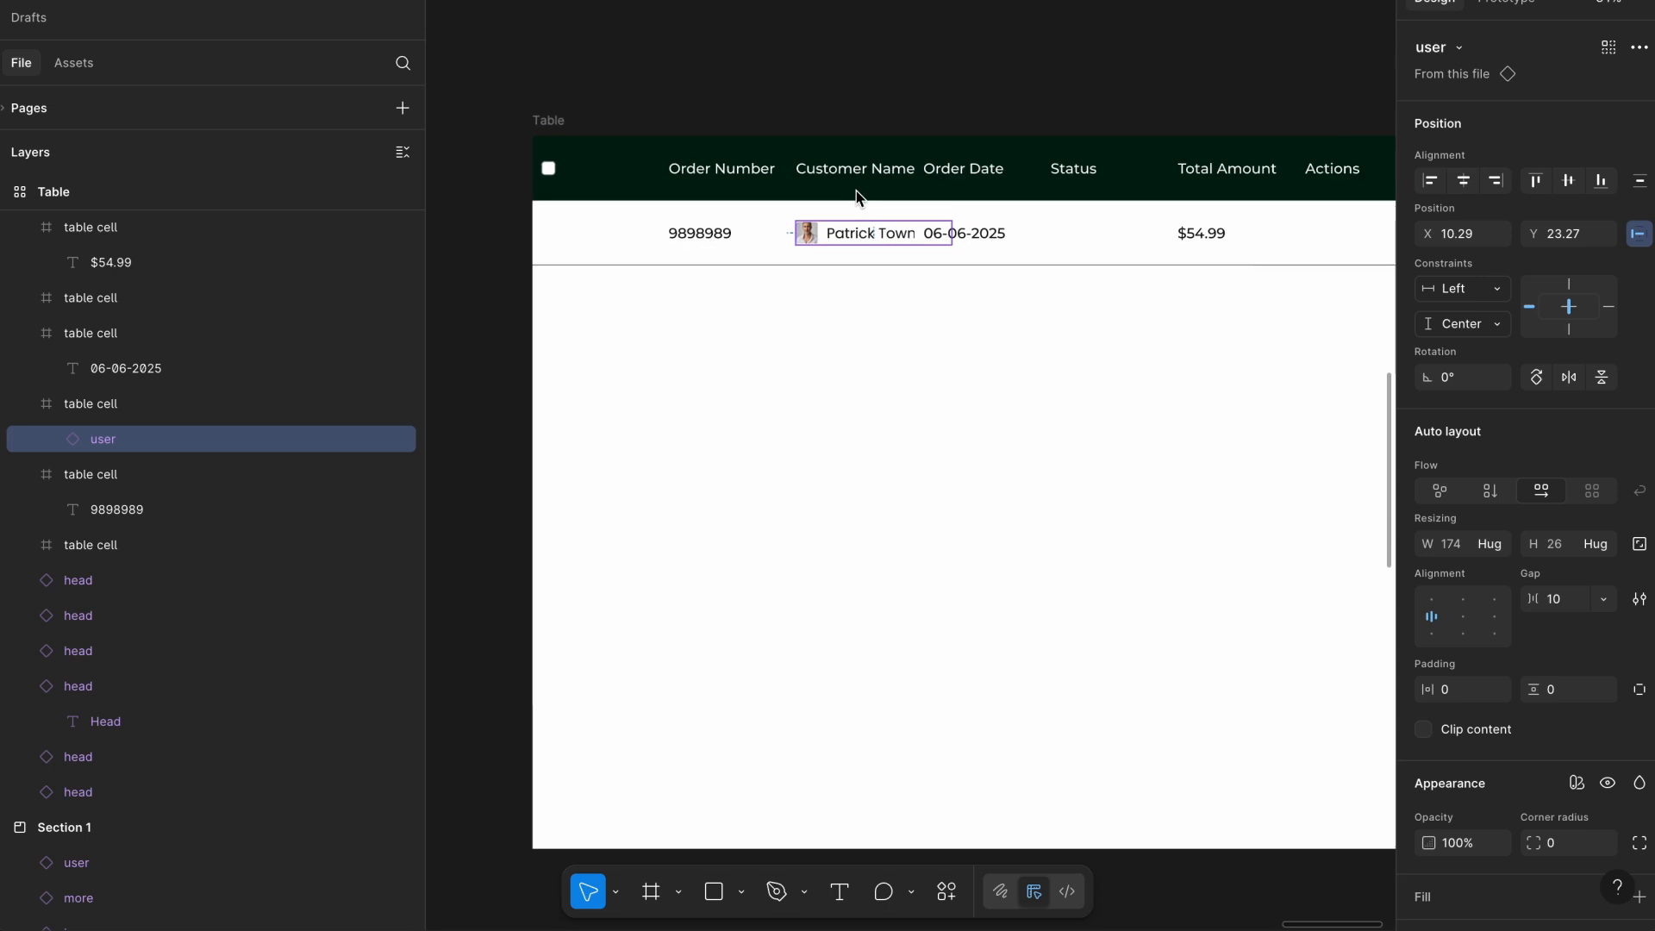
Copy the shipping variant of the status component from Section 1 into the Status cell of the first table row.
scroll(928, 60, down, 6)
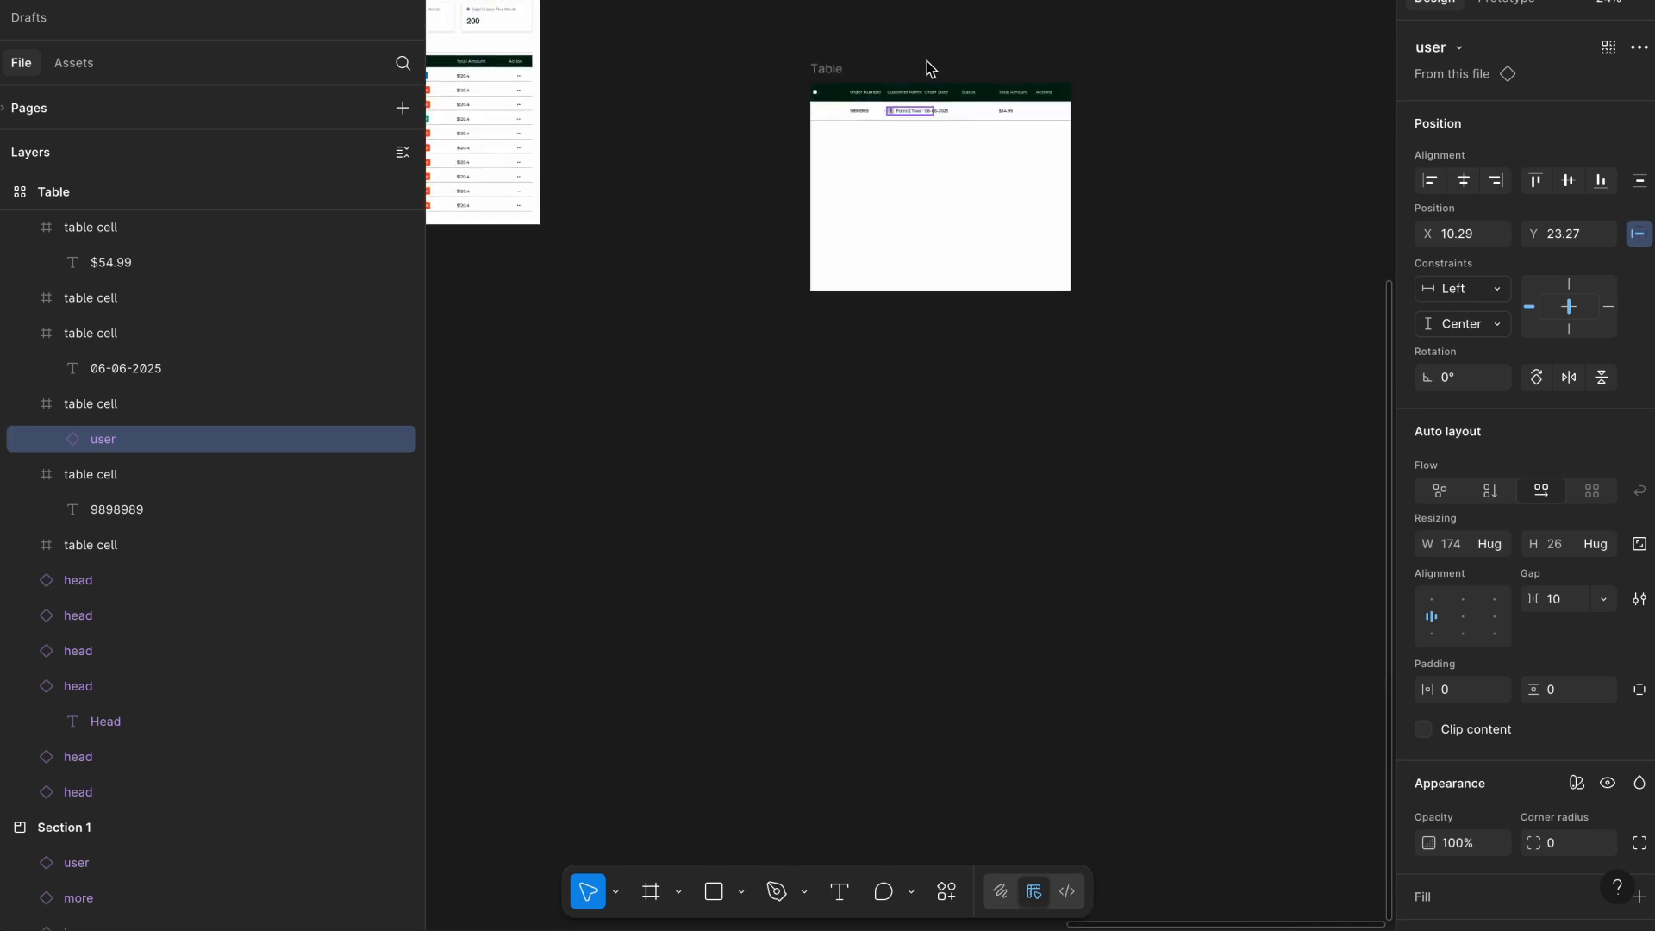
scroll(893, 137, left, 5)
scroll(768, 147, up, 5)
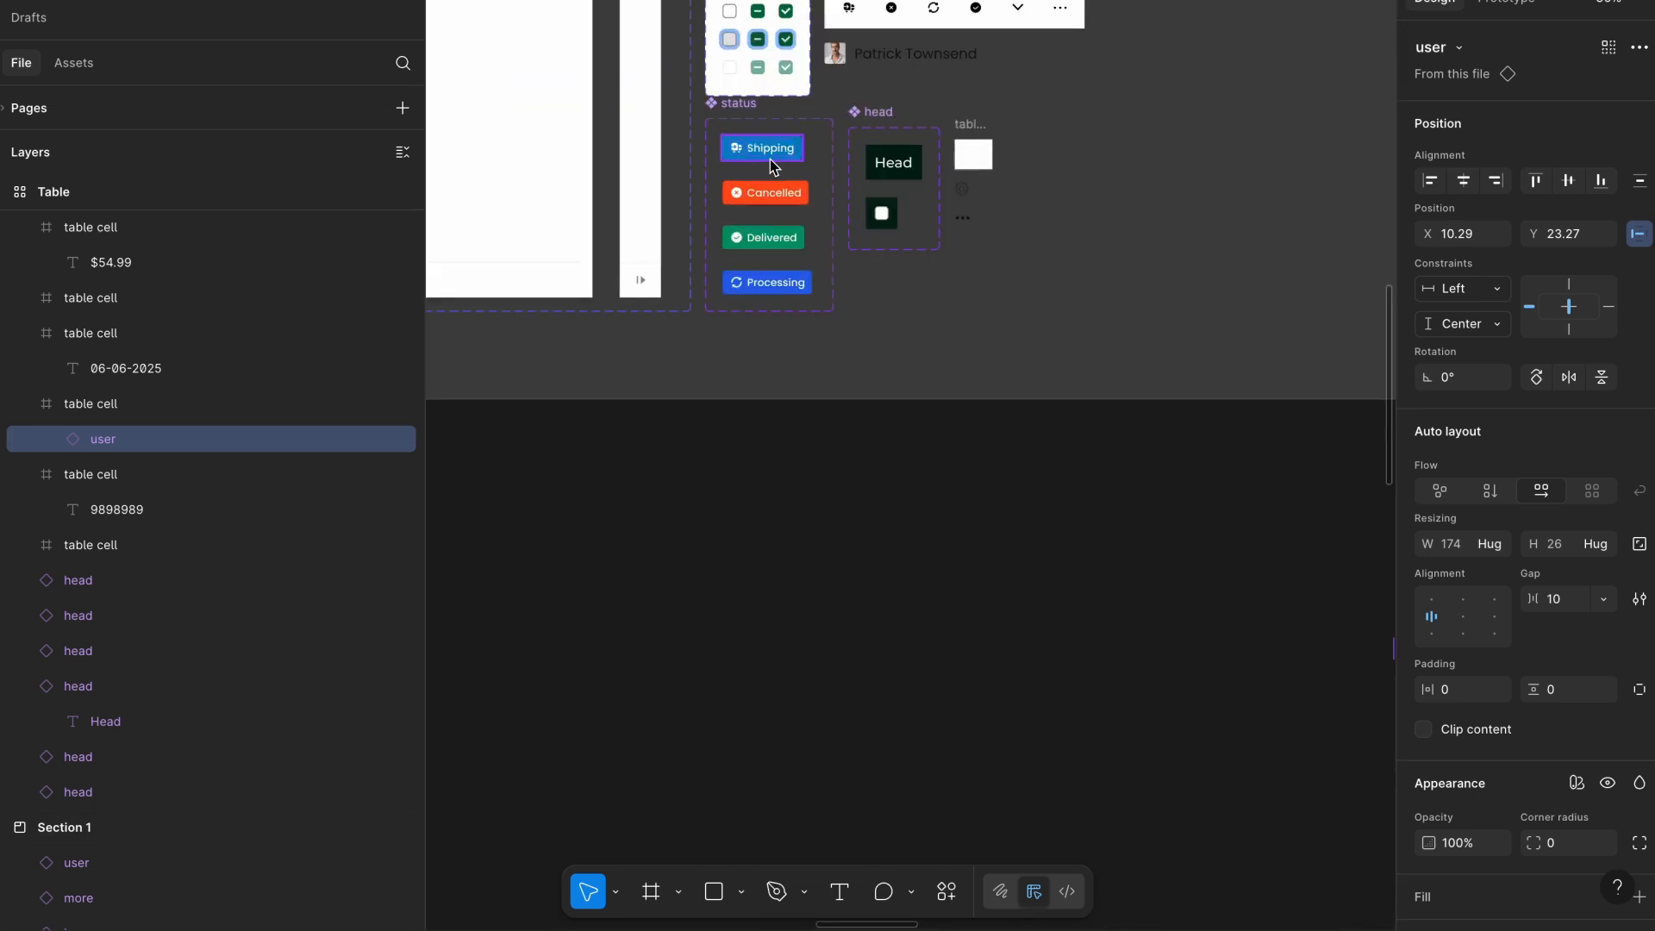
click(769, 155)
scroll(769, 158, down, 5)
scroll(824, 164, right, 5)
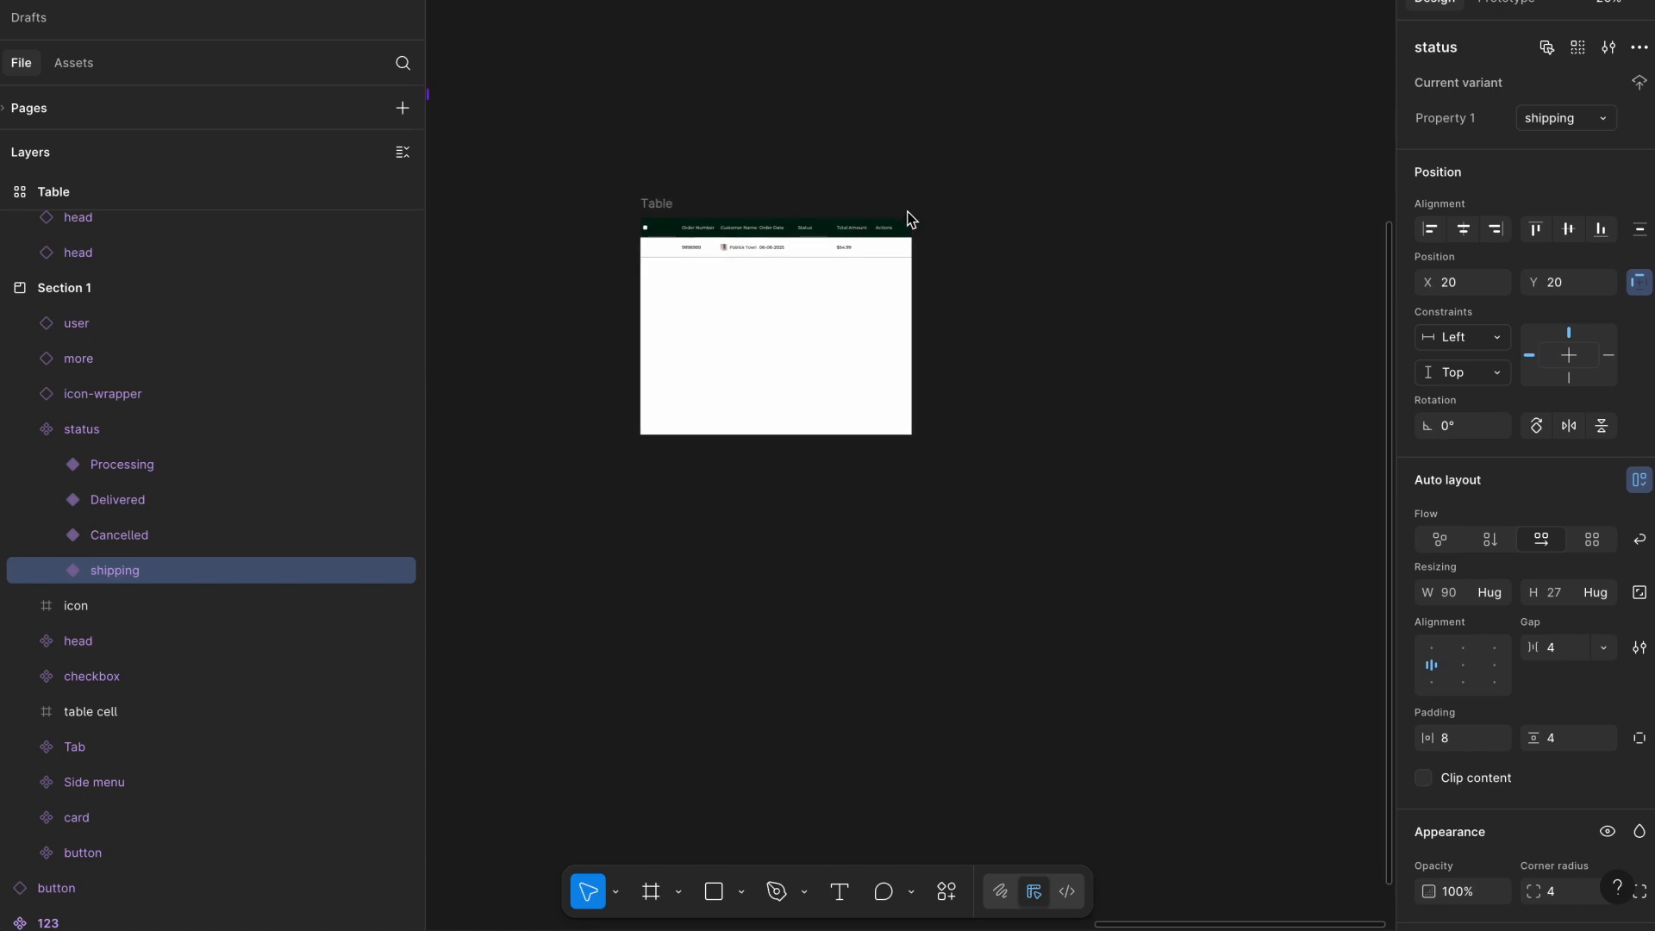
scroll(905, 218, up, 4)
scroll(884, 250, up, 5)
click(876, 296)
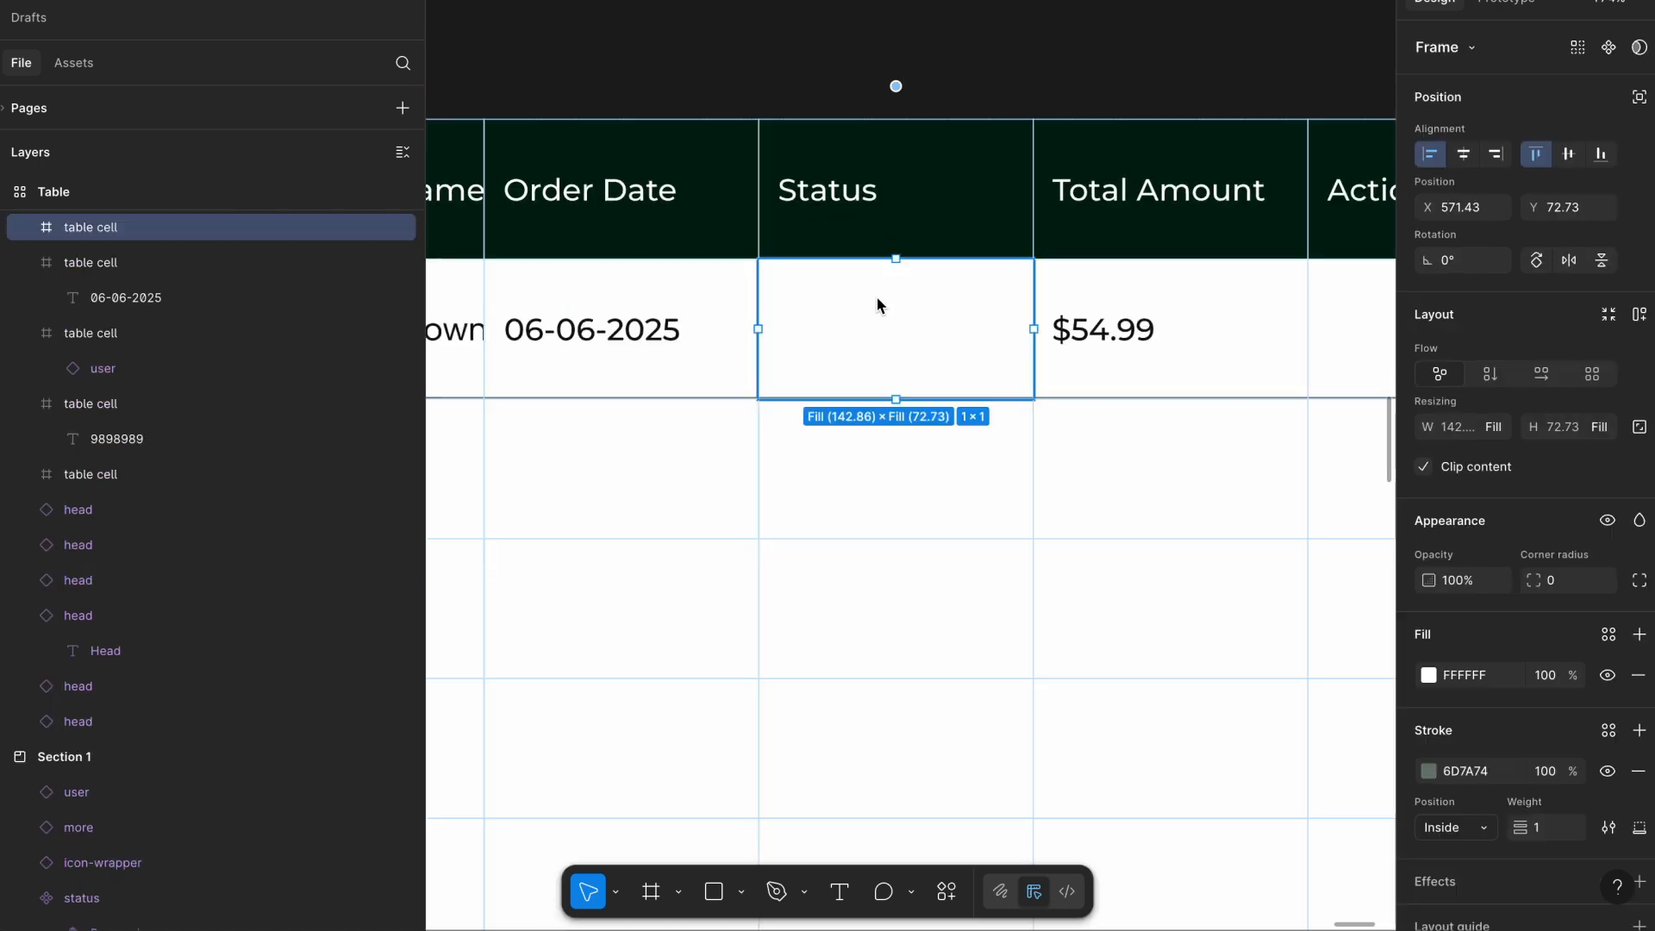
key(ctrl+v)
Align the Shipping status badge left and vertically centred in its cell, and position it at X 9.57.
click(1472, 219)
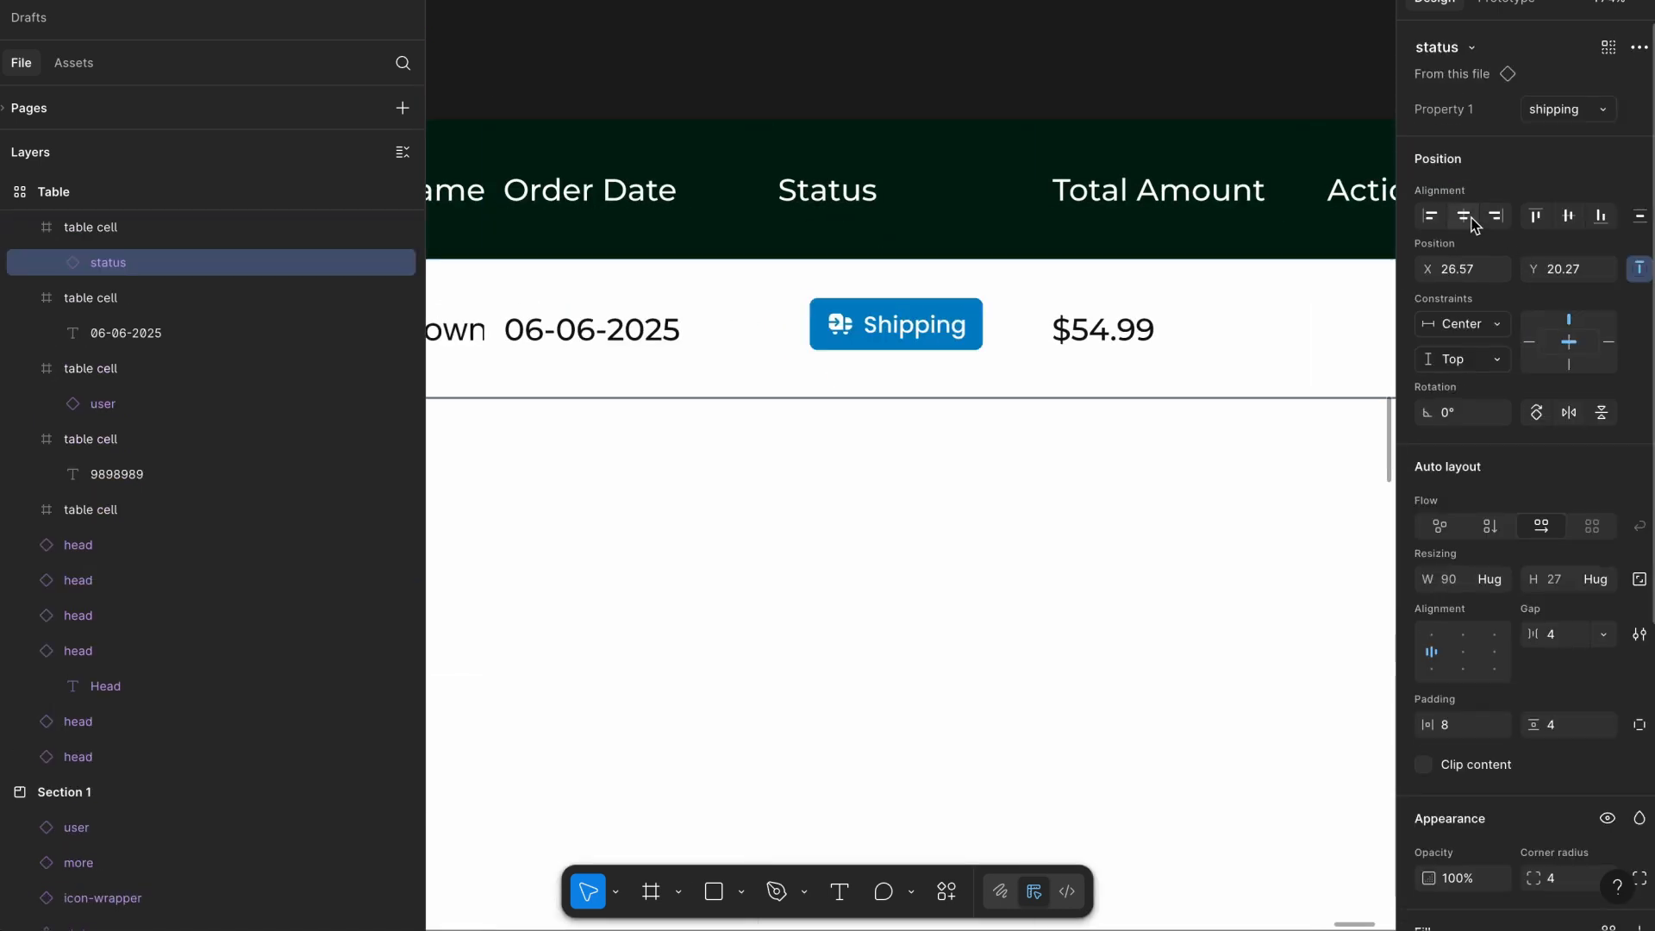
click(1567, 219)
click(1431, 217)
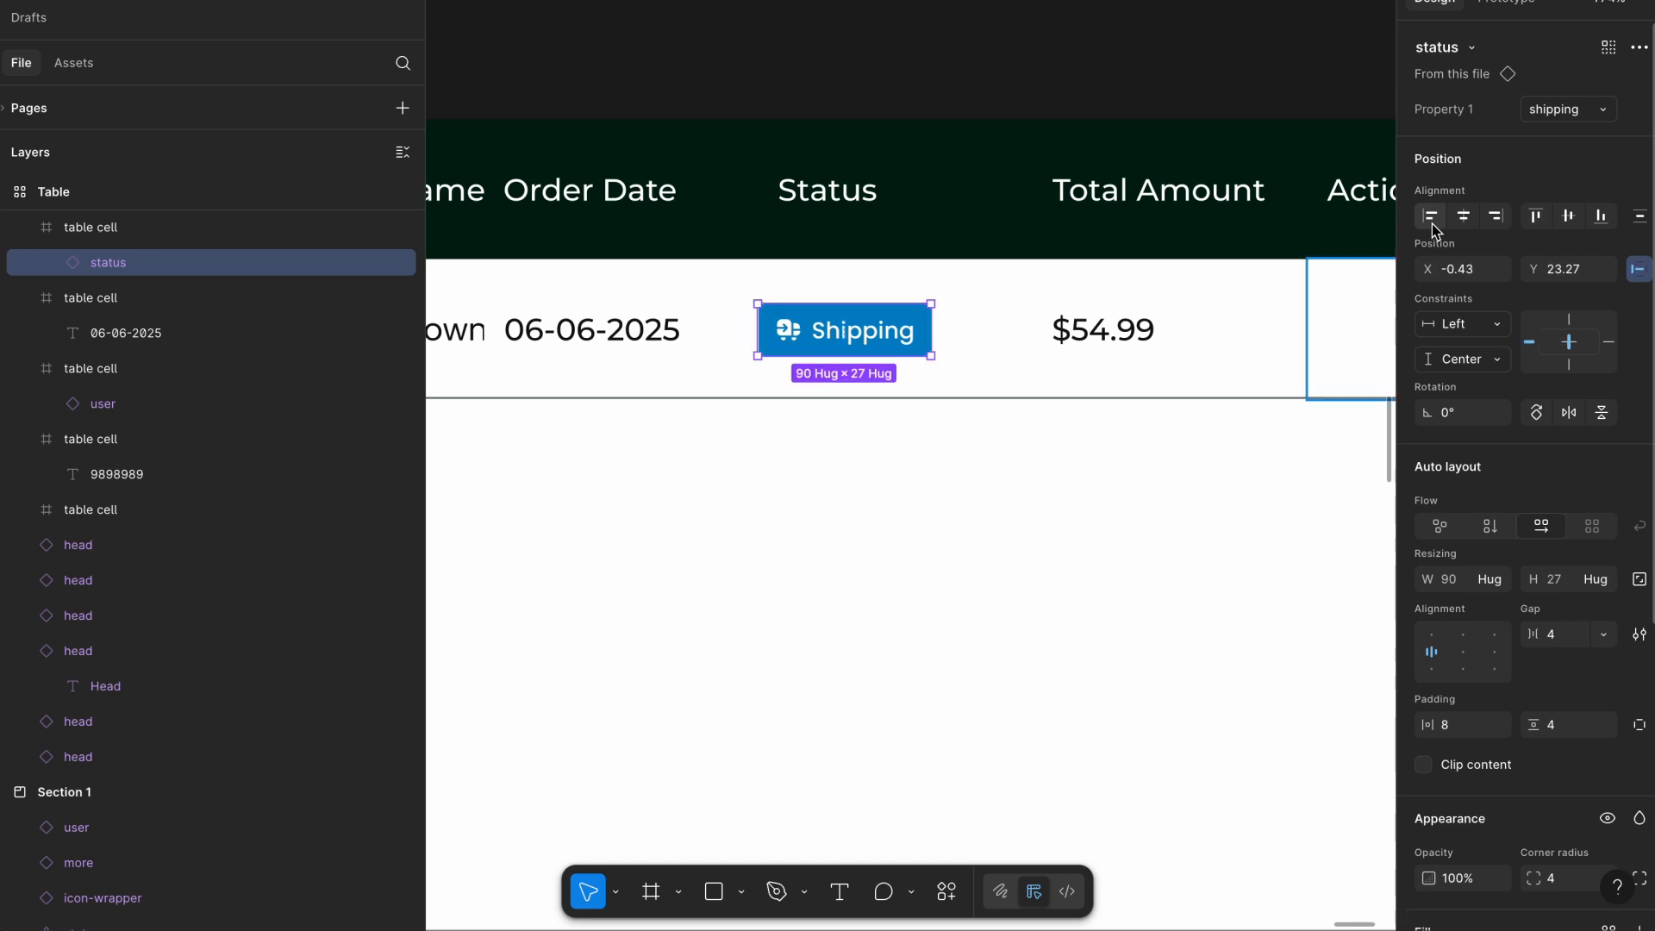
Copy the more icon from Section 1 into the empty Actions cell of the first table row.
scroll(906, 248, down, 5)
scroll(900, 241, left, 20)
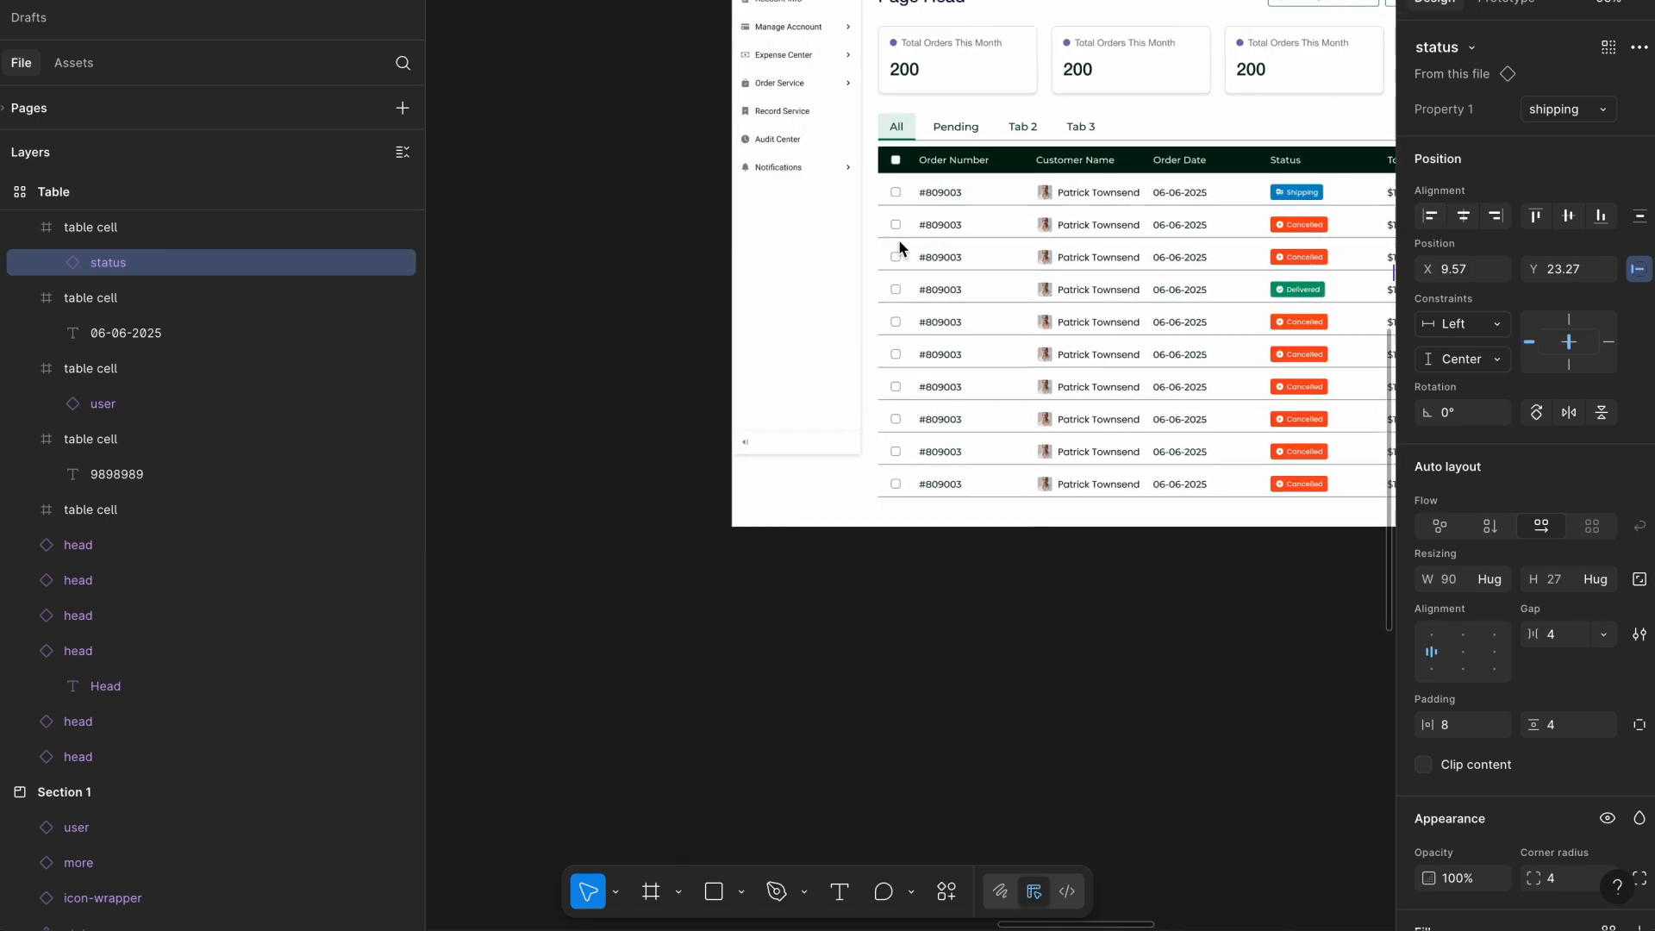
scroll(898, 241, up, 10)
scroll(975, 137, up, 5)
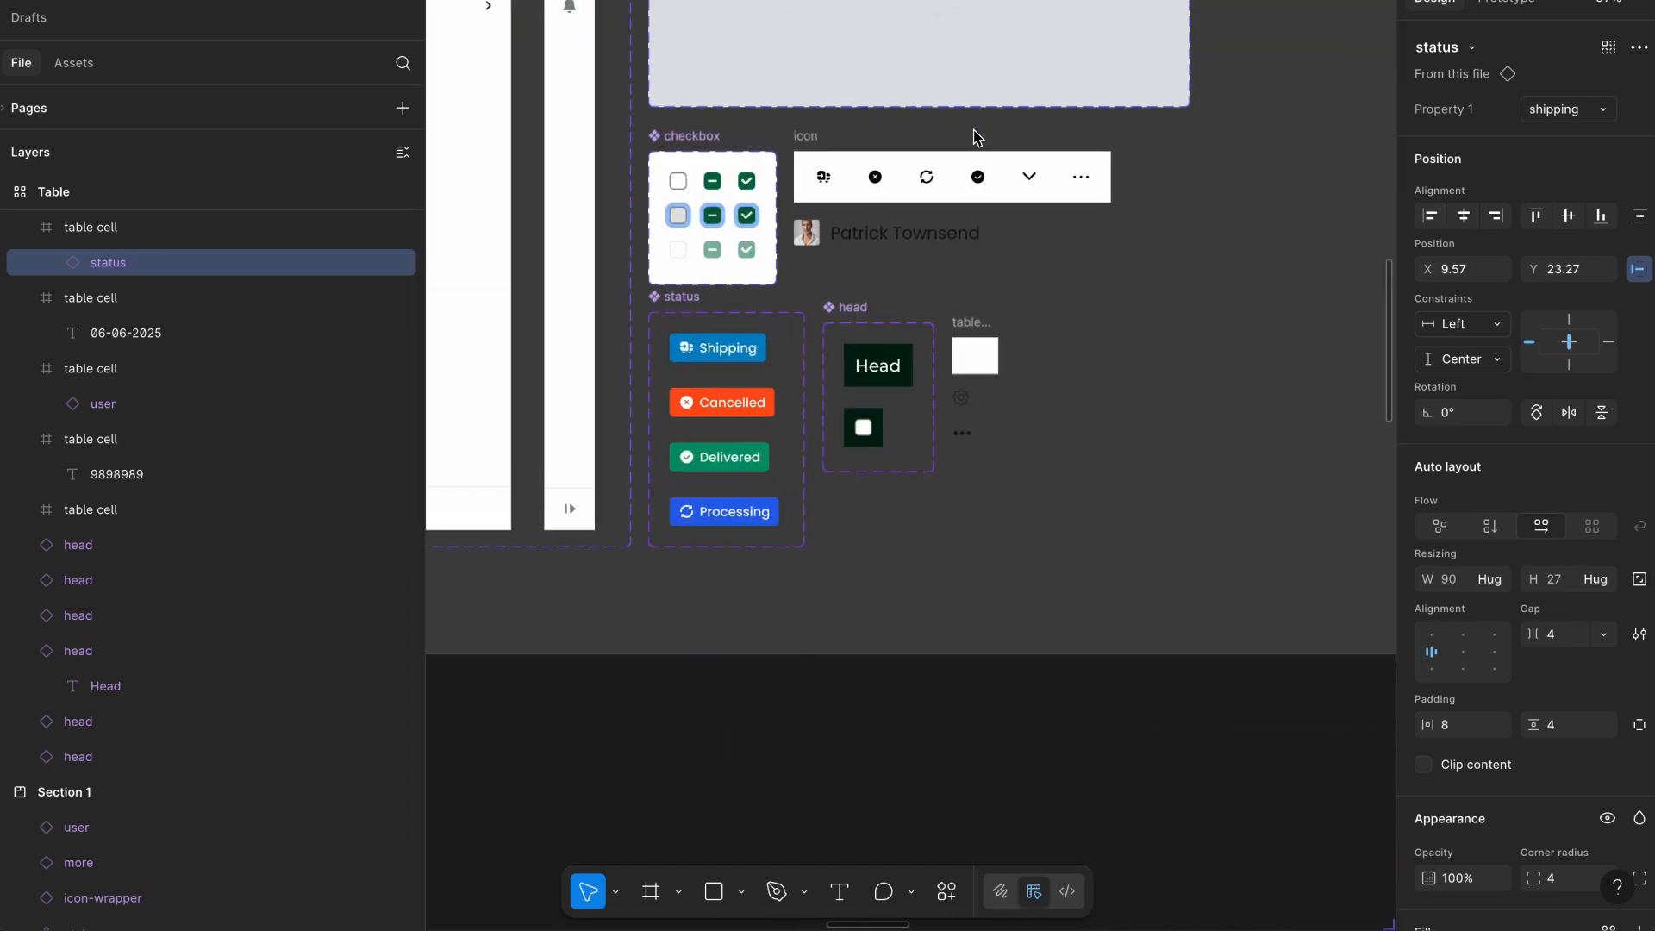
click(962, 436)
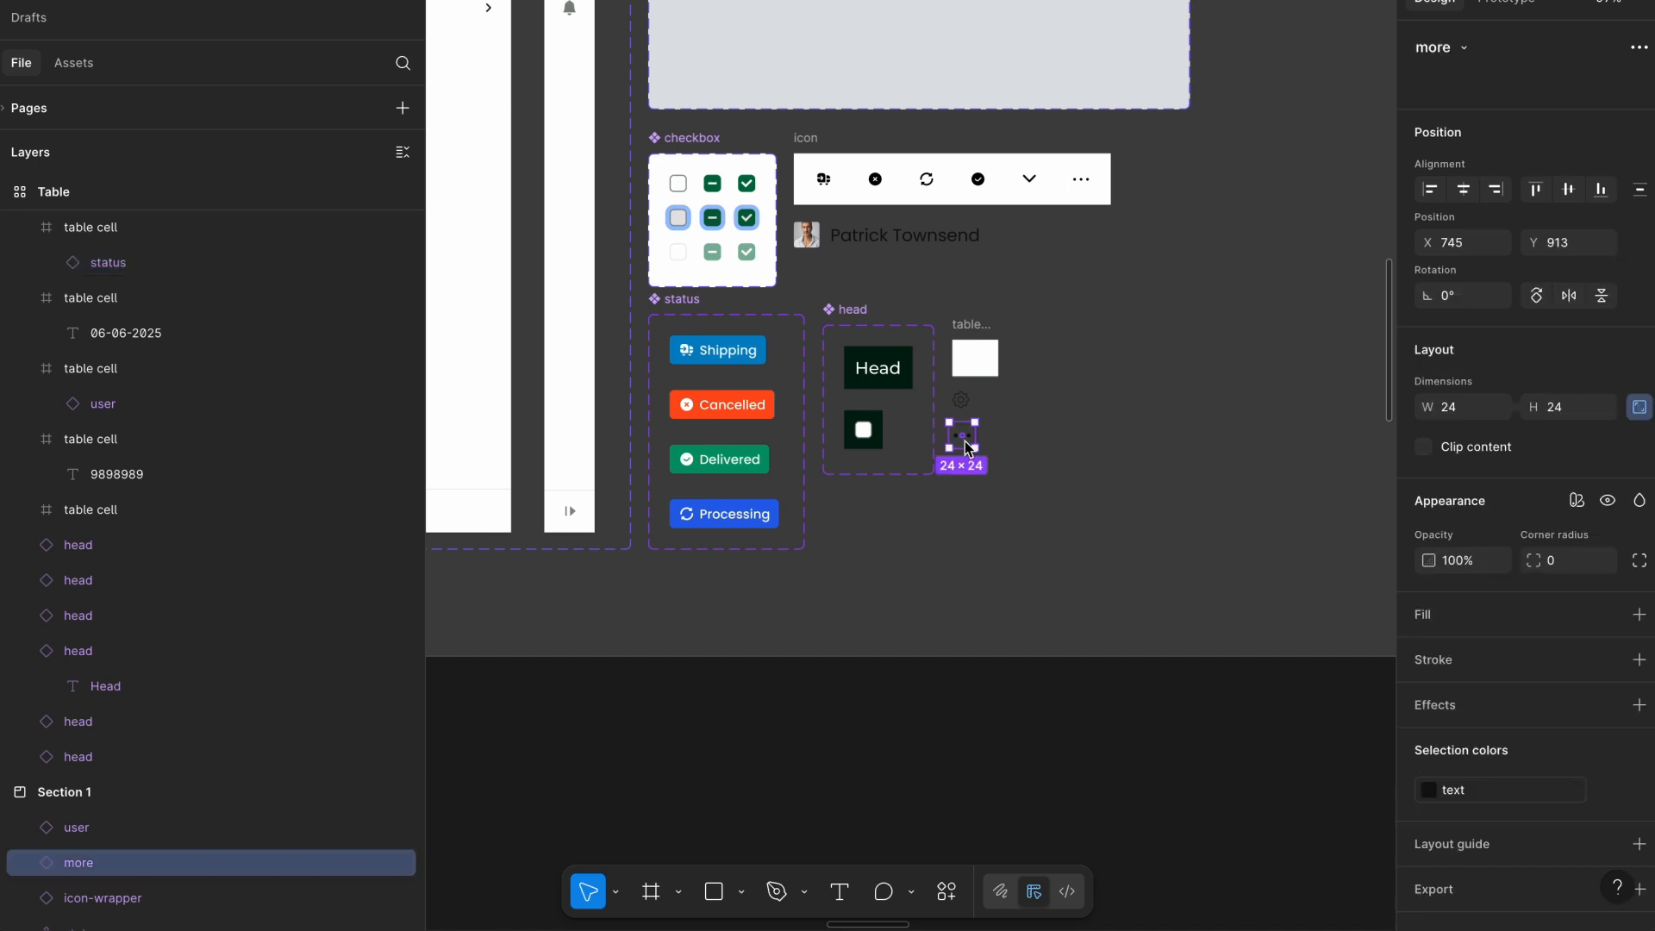
scroll(965, 442, down, 10)
scroll(965, 441, down, 1)
scroll(809, 491, up, 10)
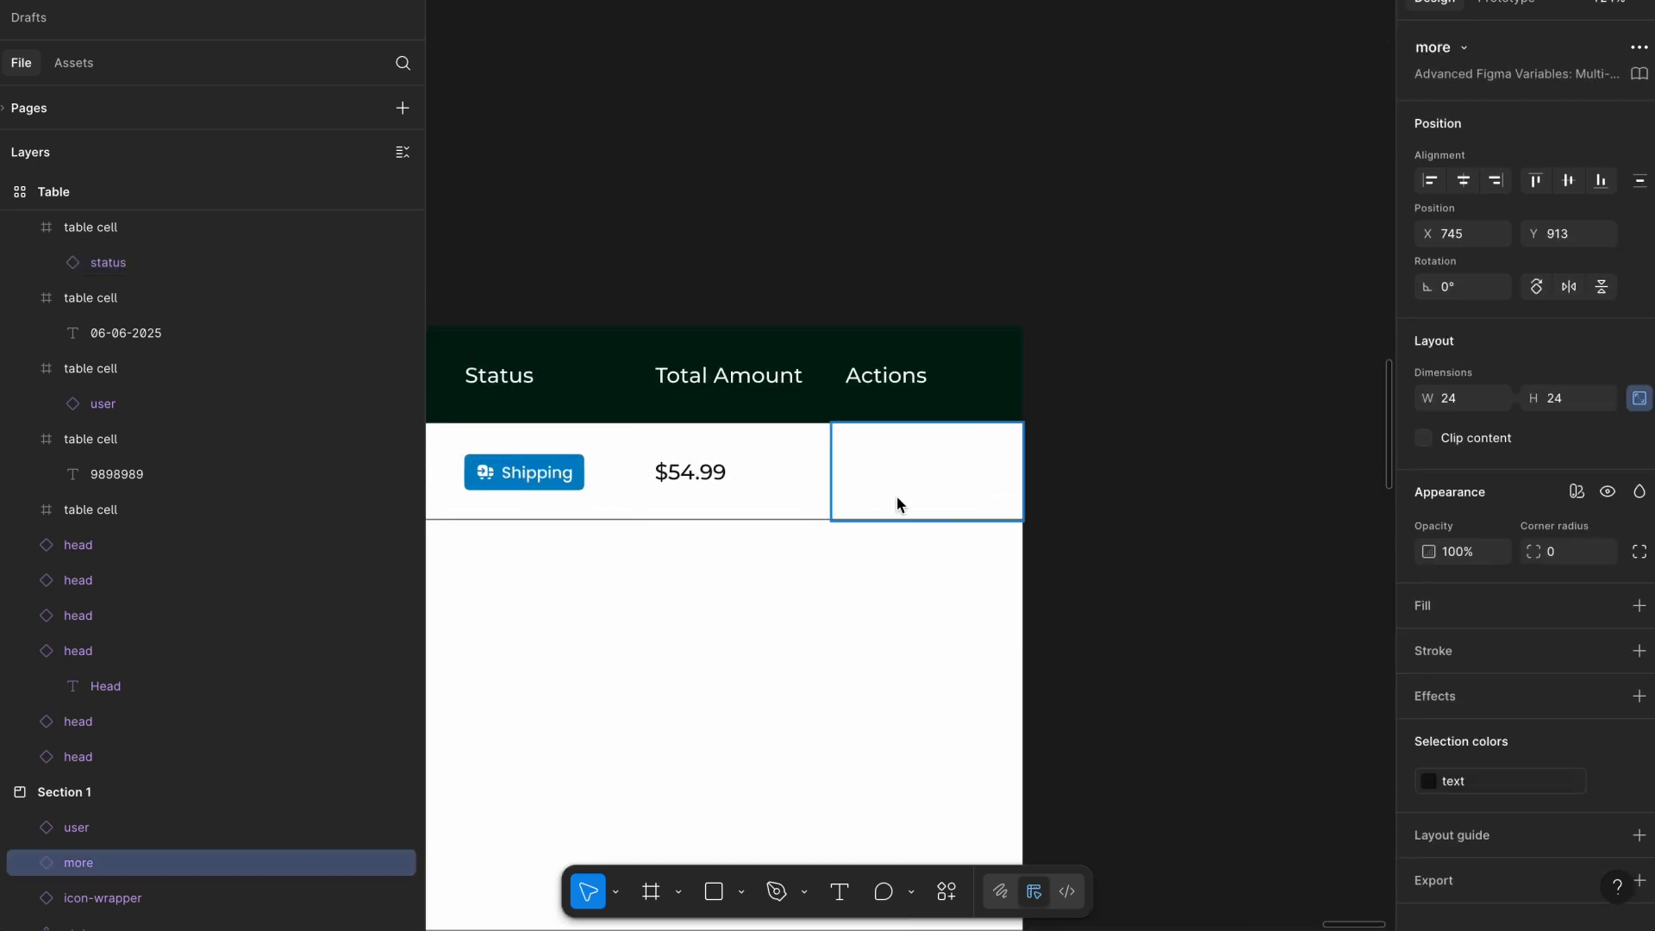
click(960, 503)
key(ctrl+v)
Centre the more icon horizontally and vertically within the Actions cell.
click(1465, 182)
scroll(1250, 306, down, 5)
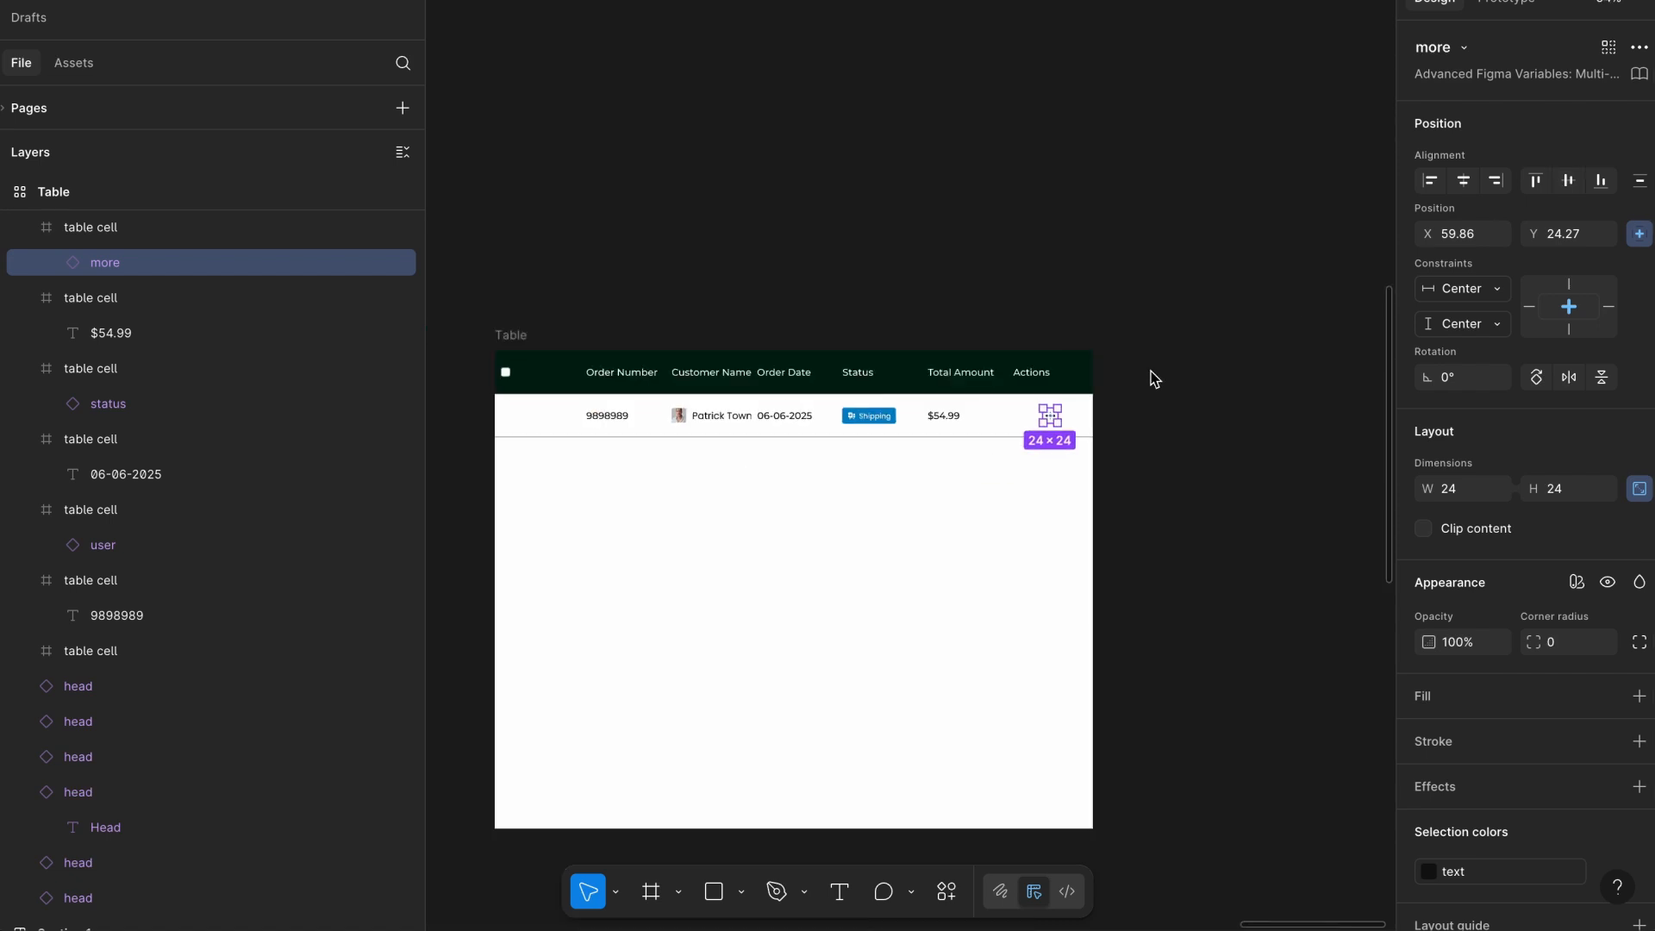
click(1071, 232)
Copy the unchecked, unfocused, enabled checkbox variant from Section 1 into the first cell of the table's first row.
scroll(1072, 233, left, 3)
scroll(1072, 233, down, 5)
scroll(1072, 233, left, 10)
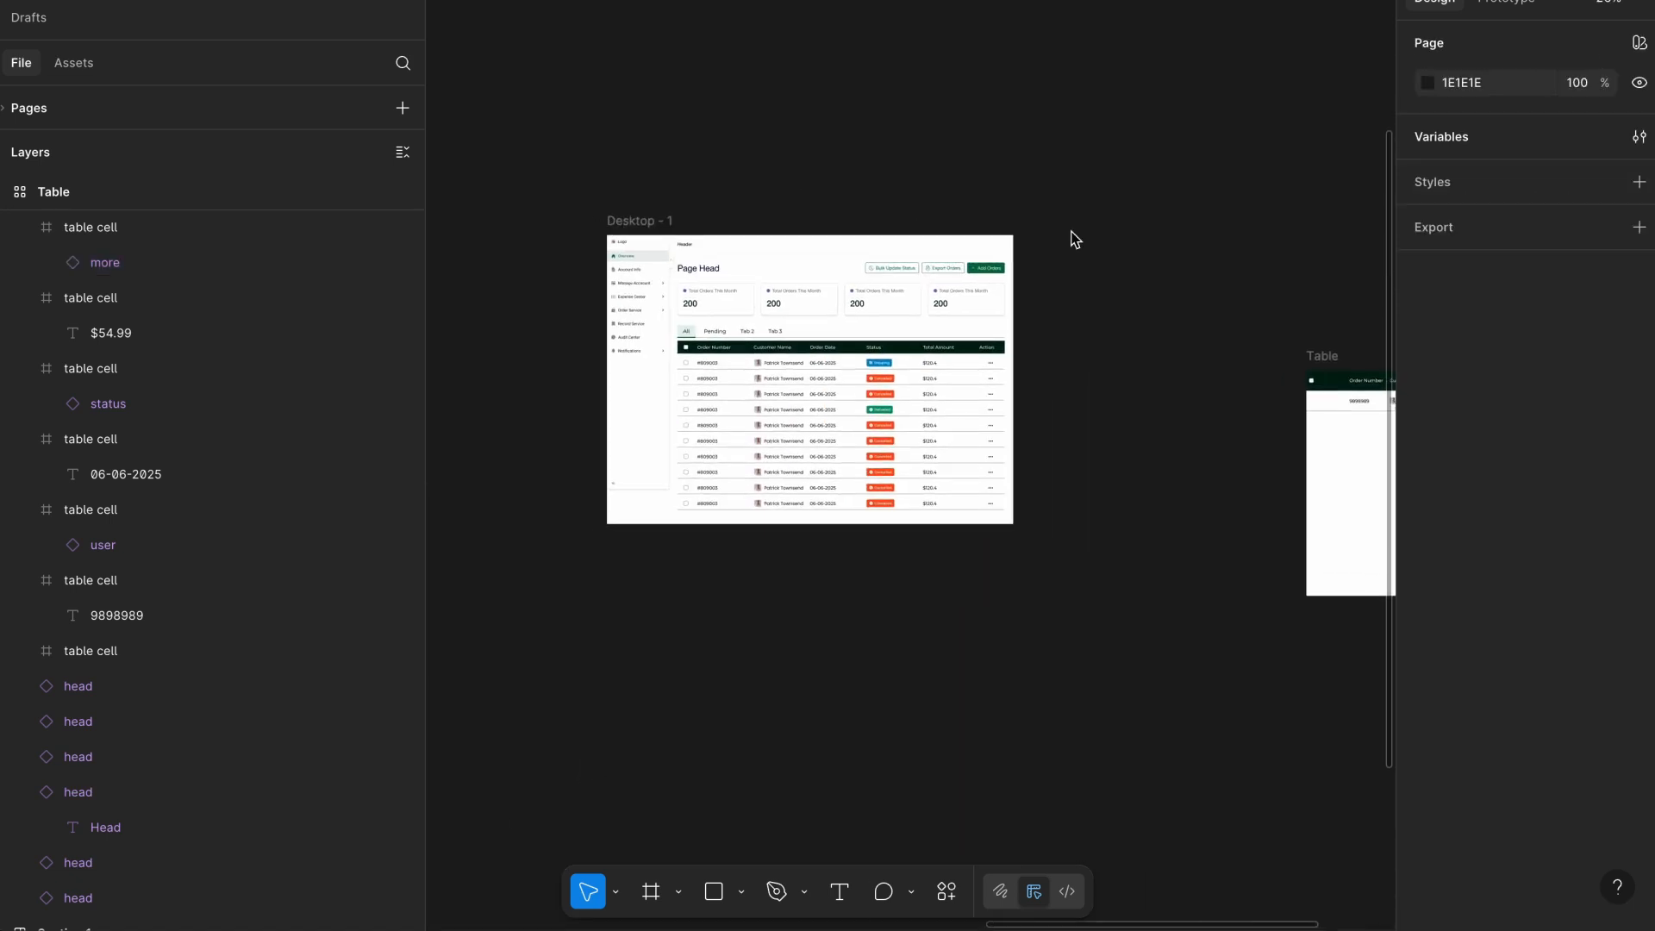
scroll(729, 250, up, 5)
scroll(729, 250, up, 1)
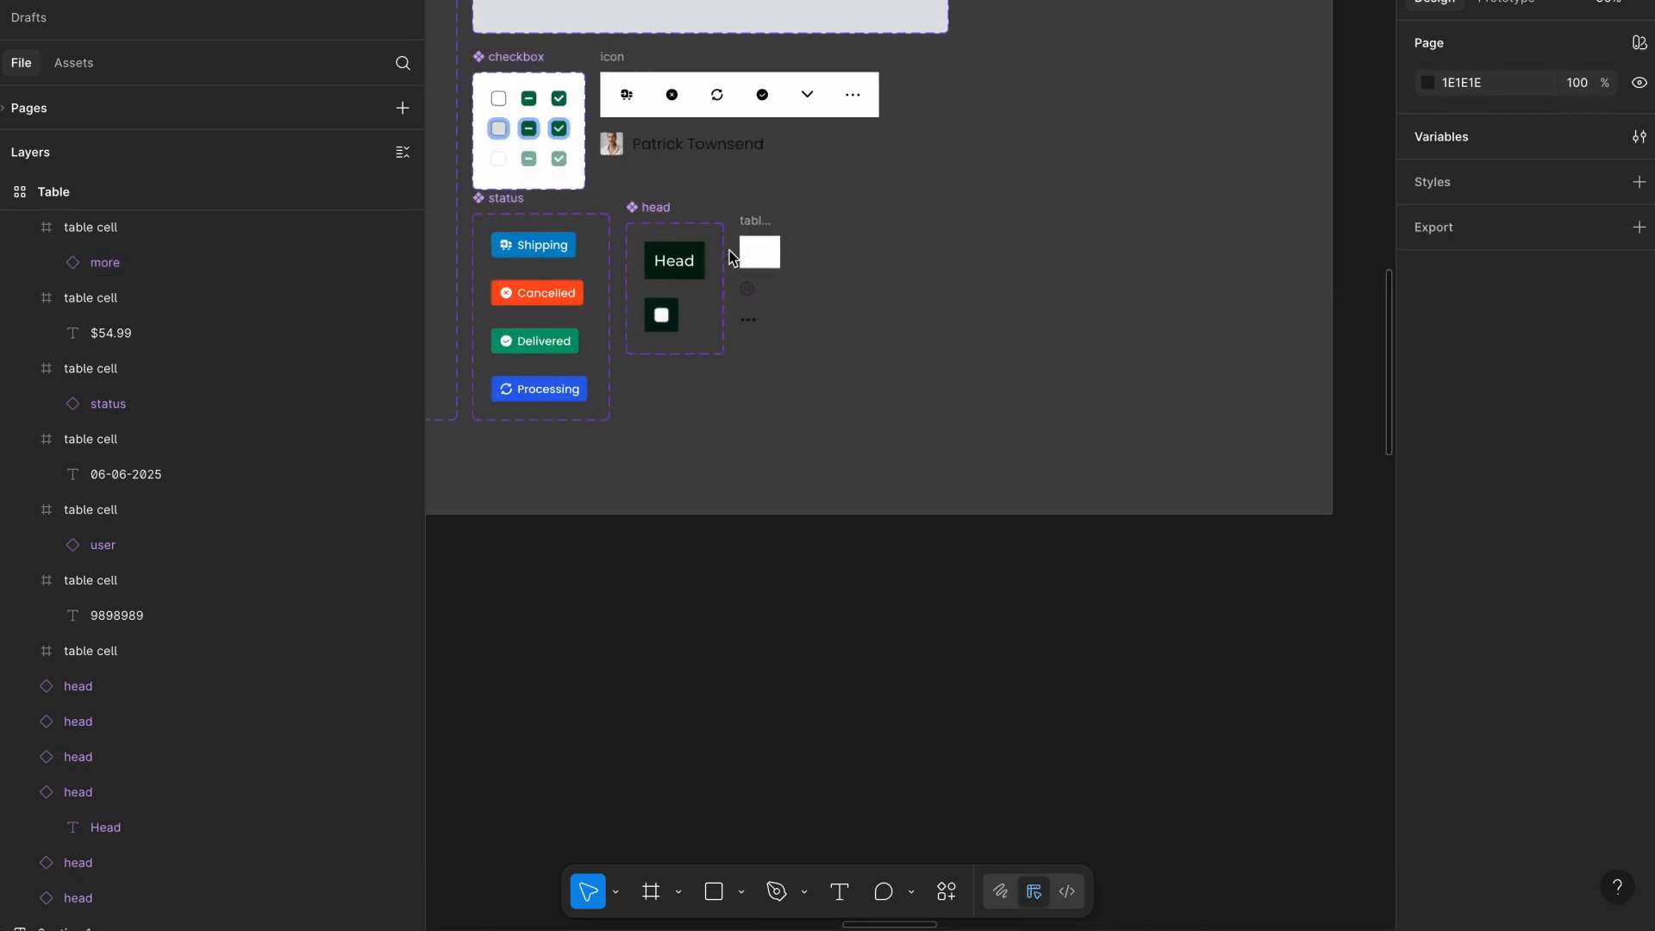
scroll(729, 250, up, 4)
scroll(729, 250, left, 2)
scroll(579, 252, up, 4)
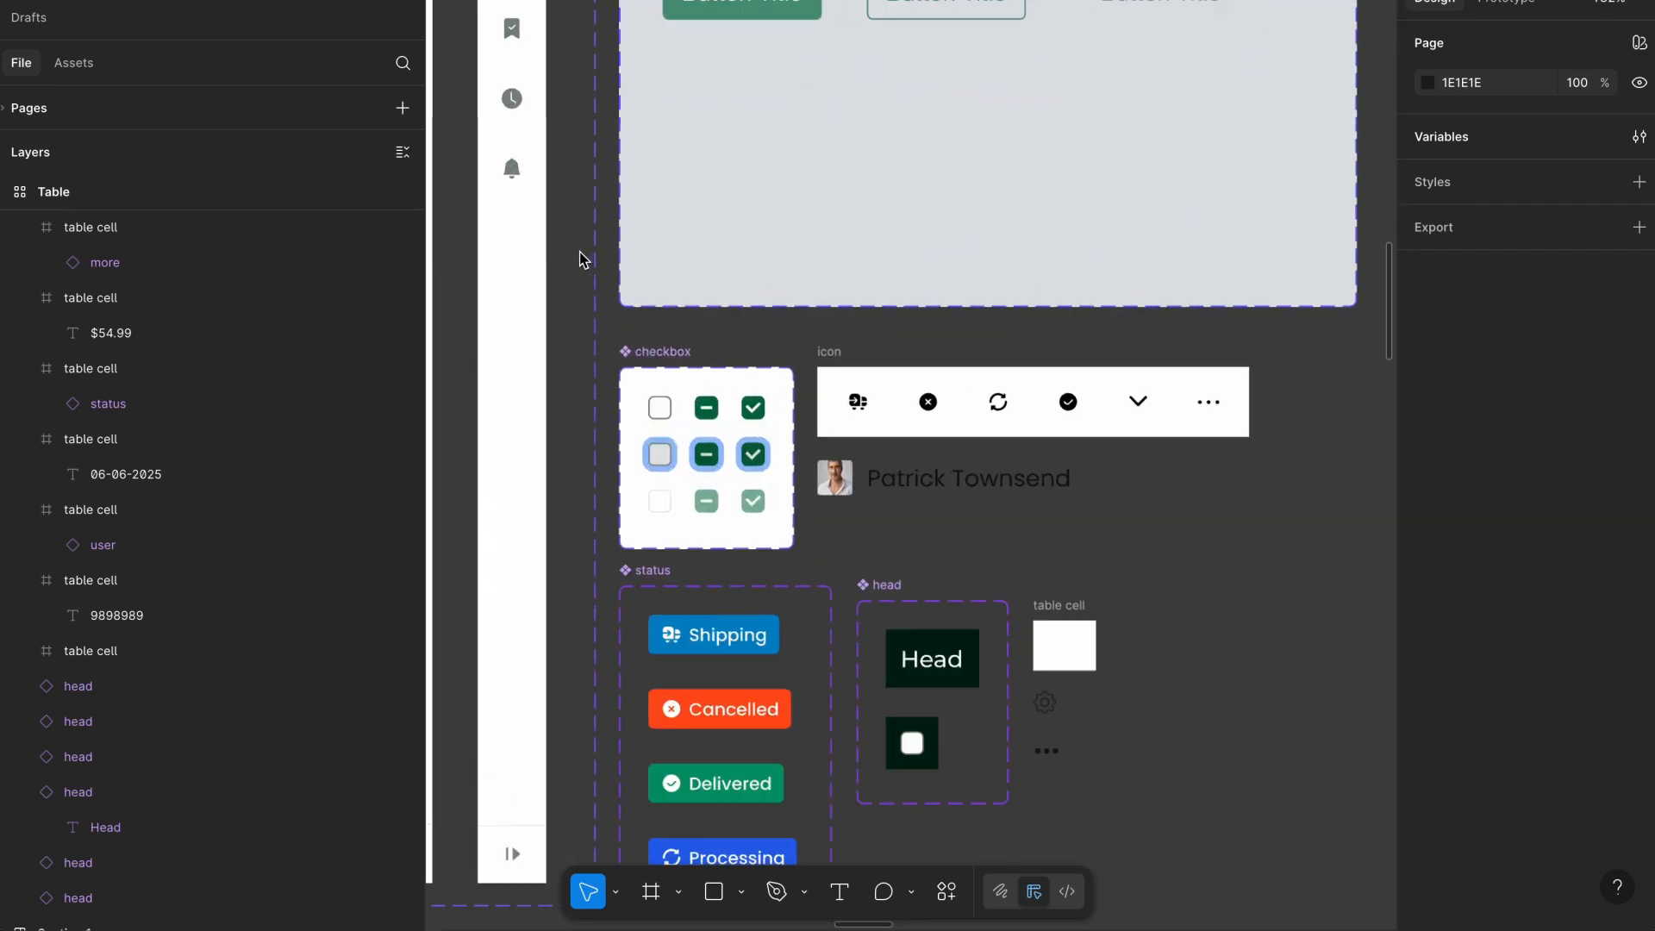
click(665, 408)
scroll(666, 409, down, 5)
scroll(665, 406, right, 10)
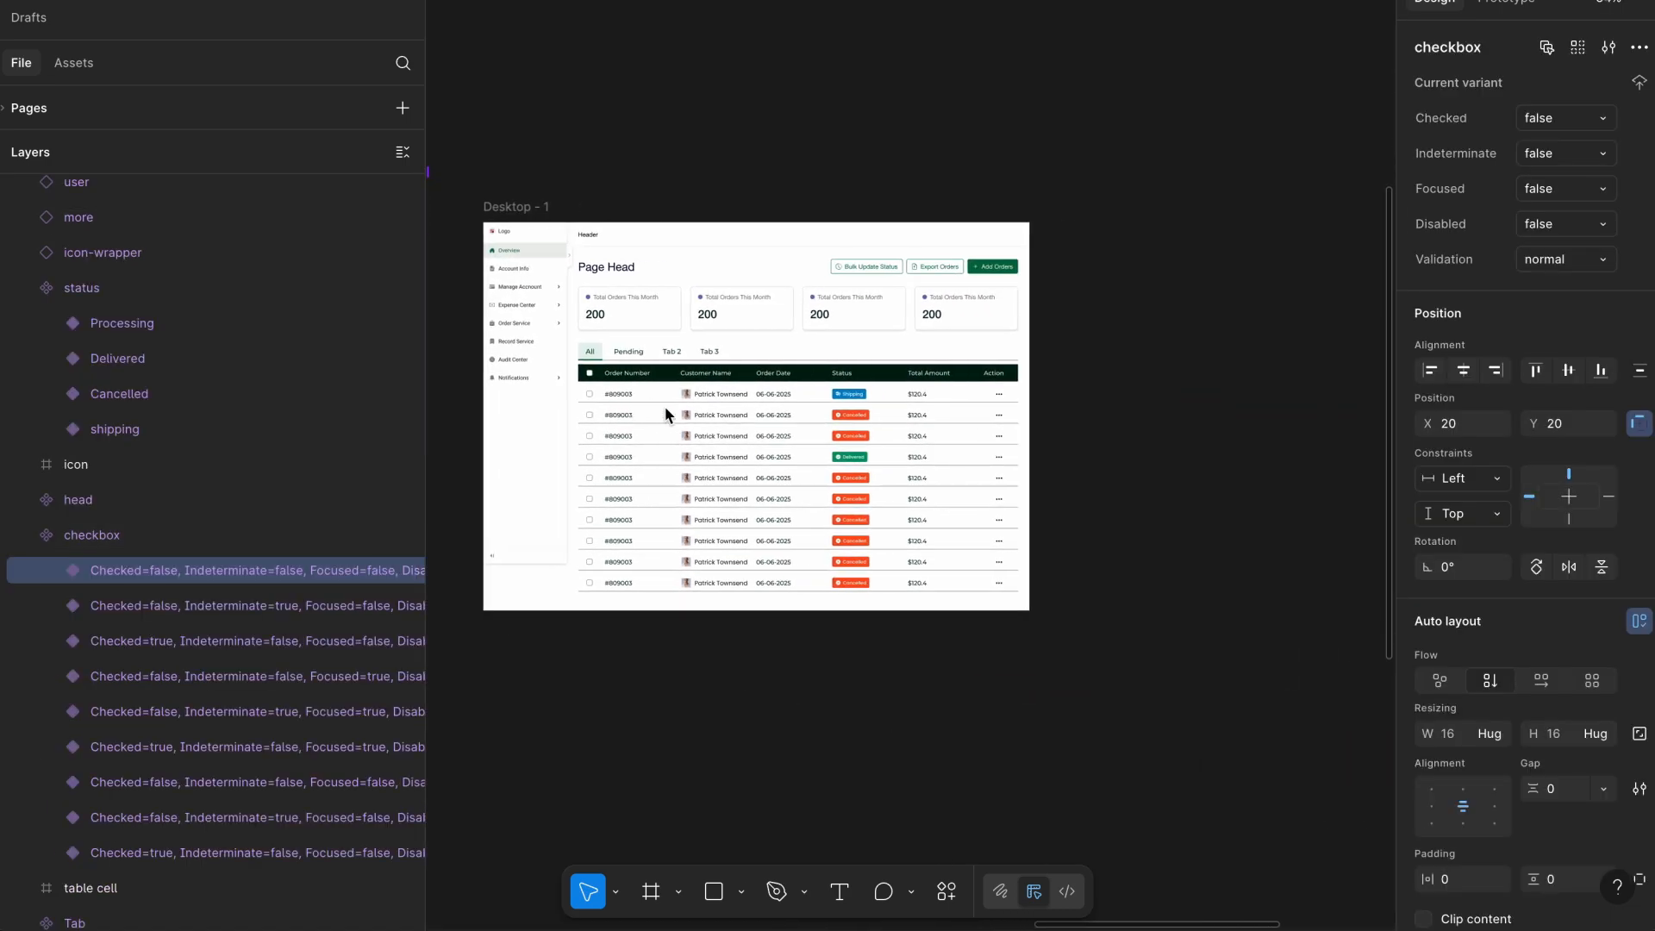
scroll(665, 406, right, 6)
scroll(978, 535, up, 2)
scroll(768, 296, up, 3)
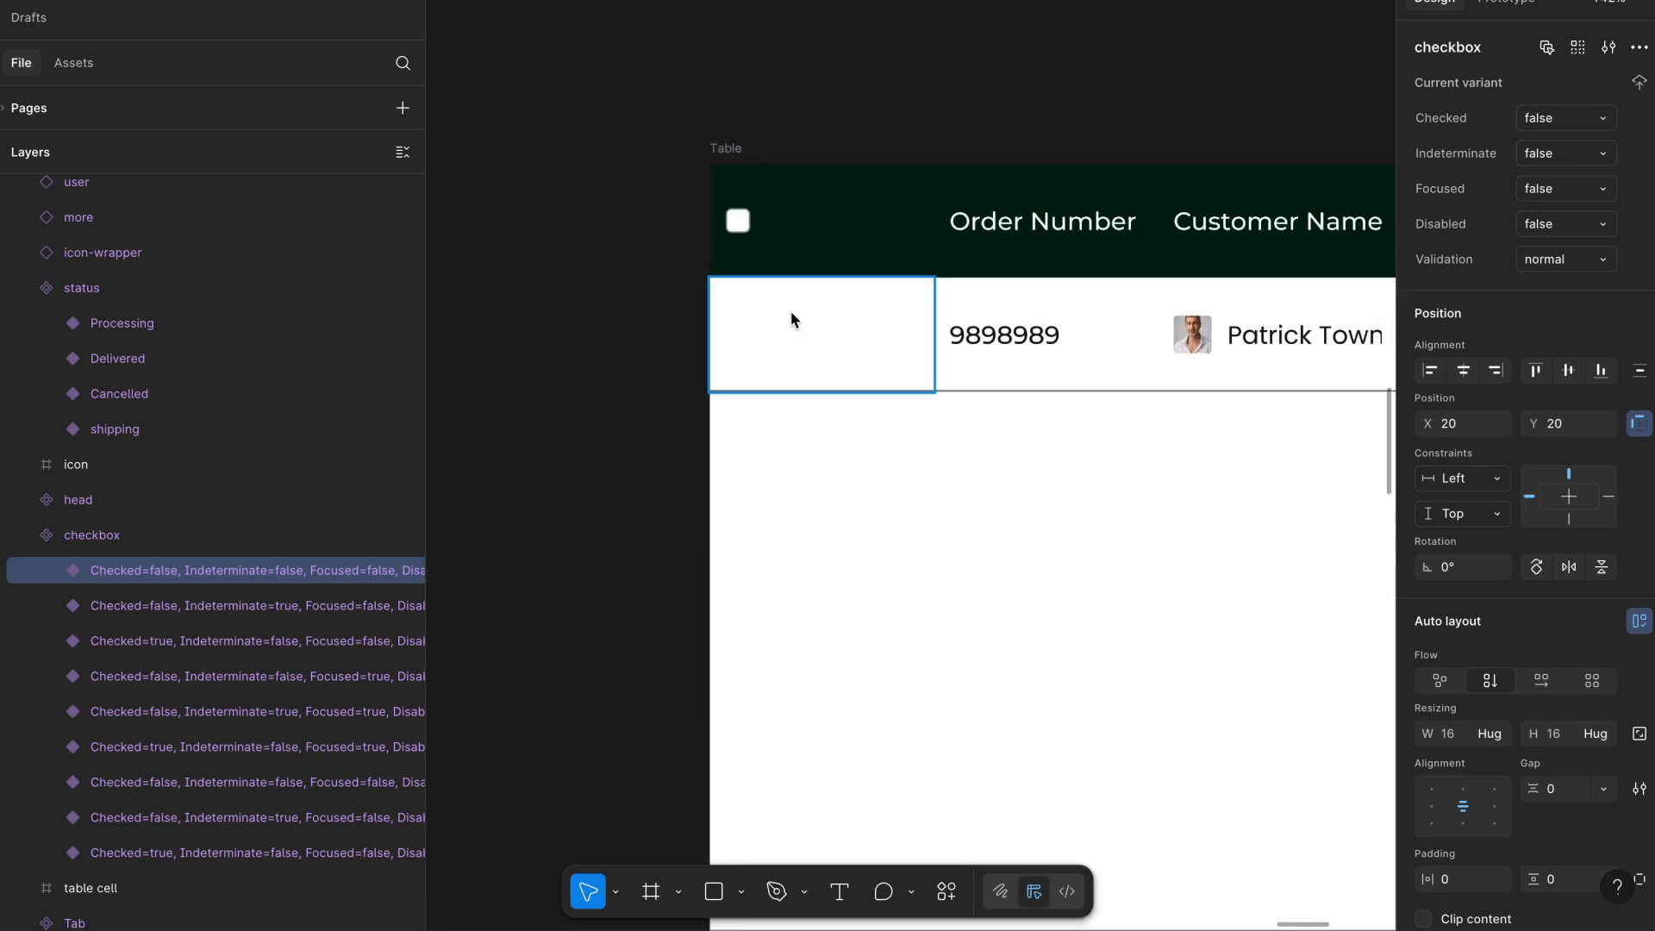
double_click(791, 313)
Centre the checkbox horizontally and vertically within its table cell.
click(1463, 356)
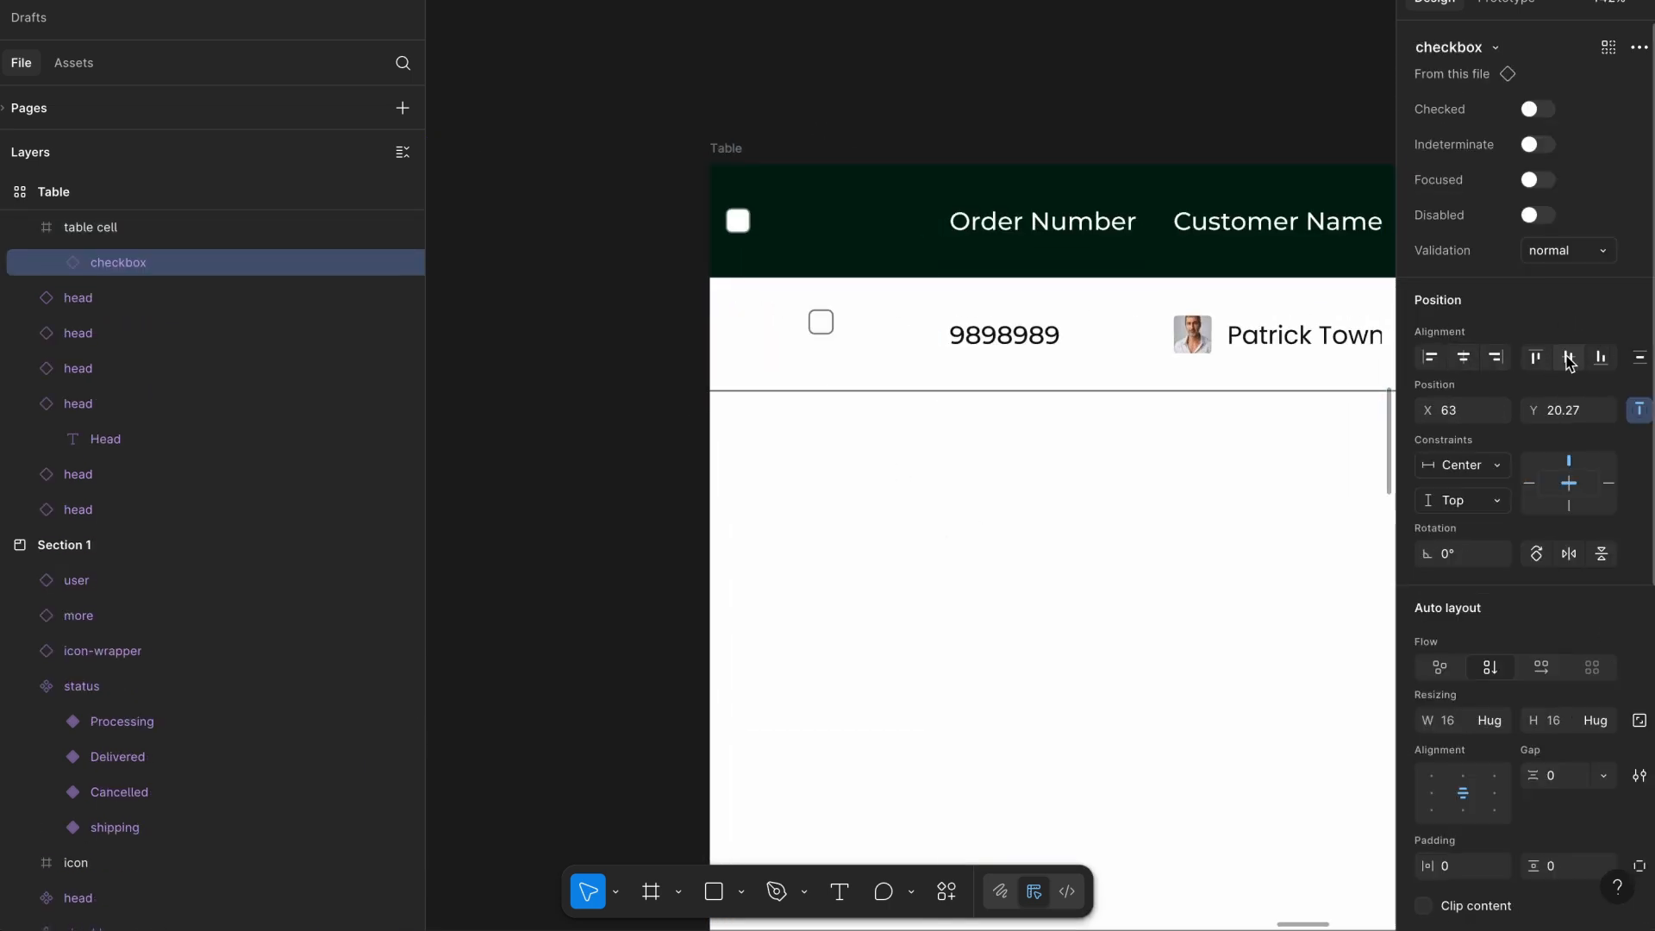
scroll(1090, 374, down, 3)
scroll(1089, 374, right, 2)
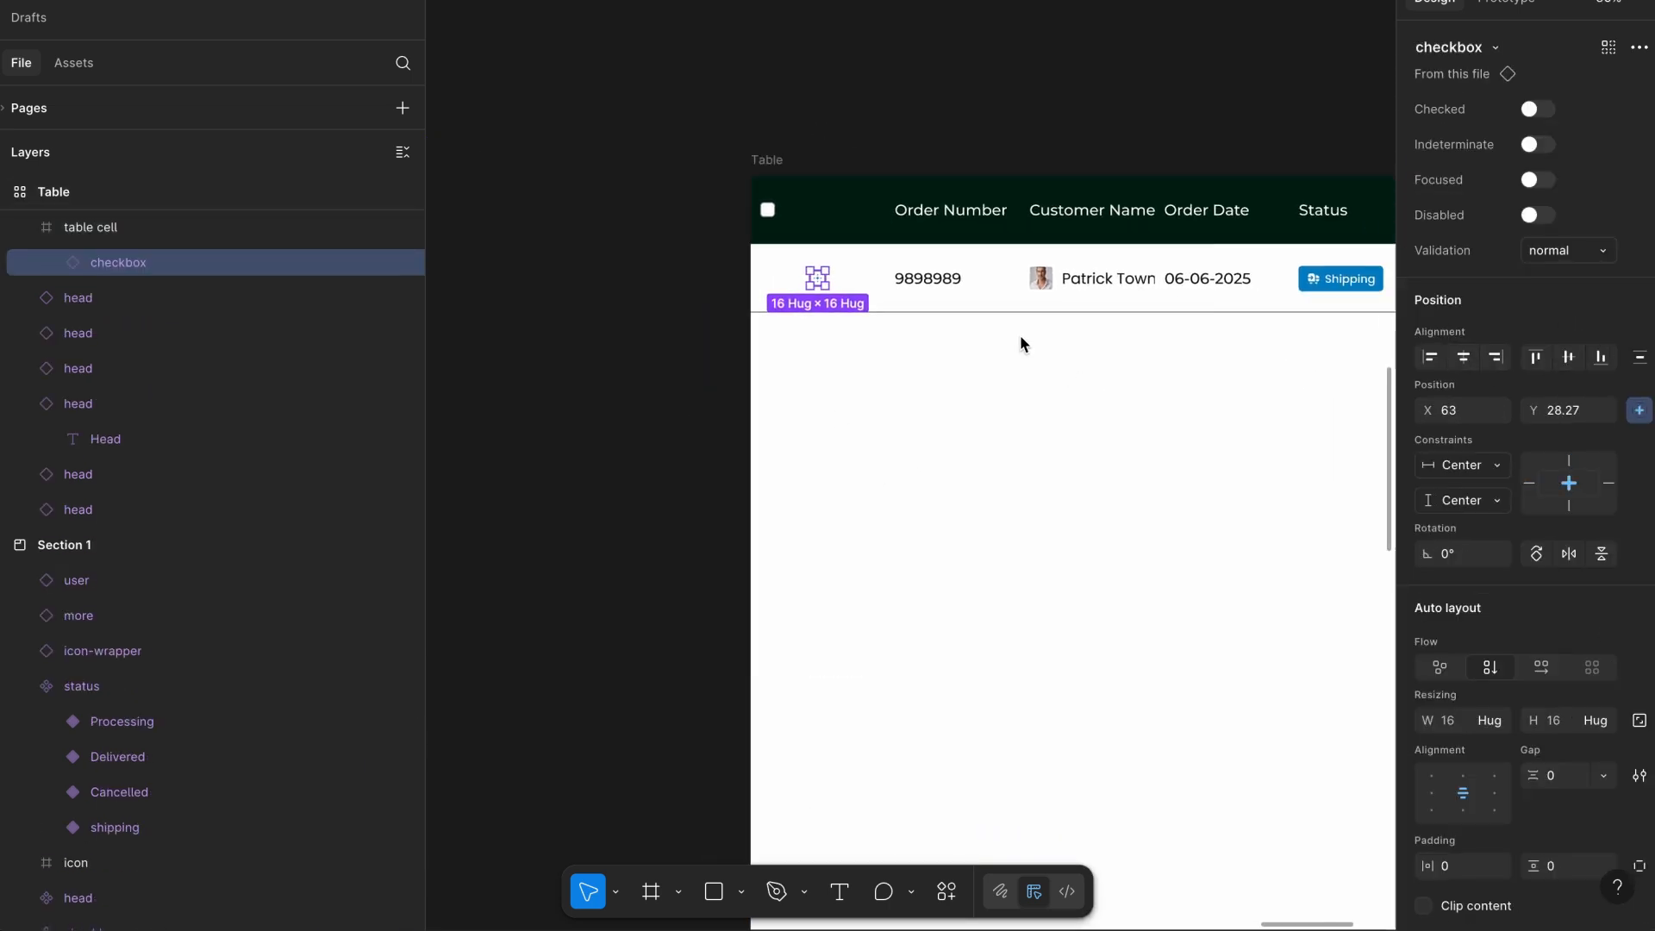
Set the width of the Table grid's first column to 60.
scroll(1021, 335, right, 2)
click(679, 103)
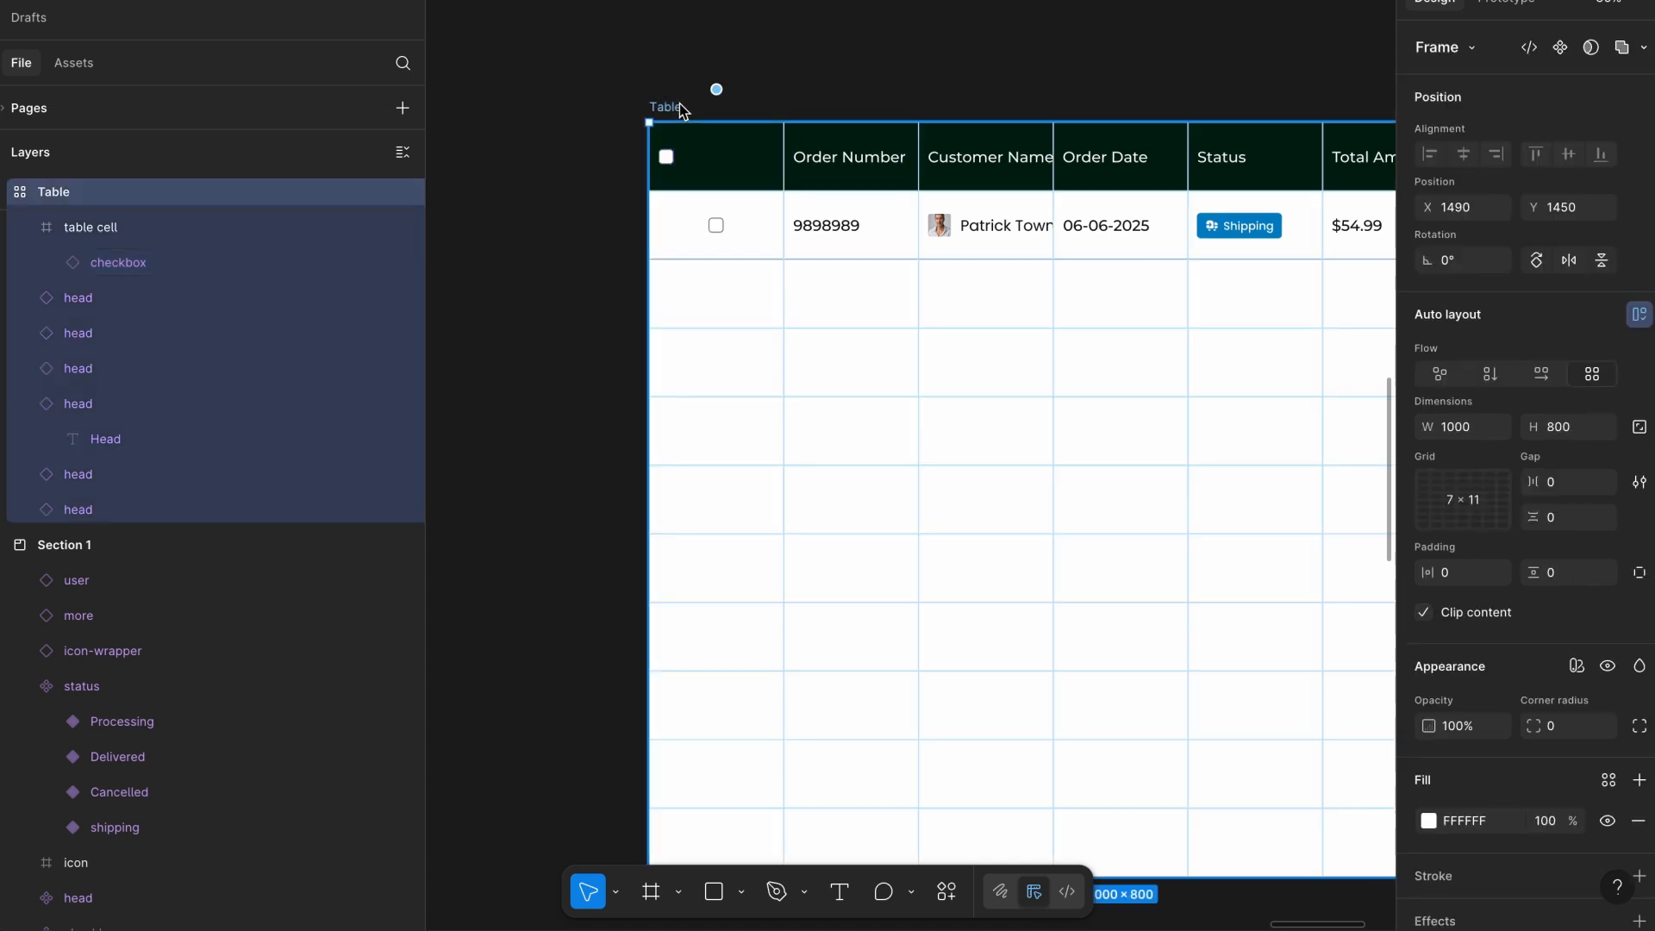
scroll(707, 94, right, 2)
scroll(707, 95, up, 1)
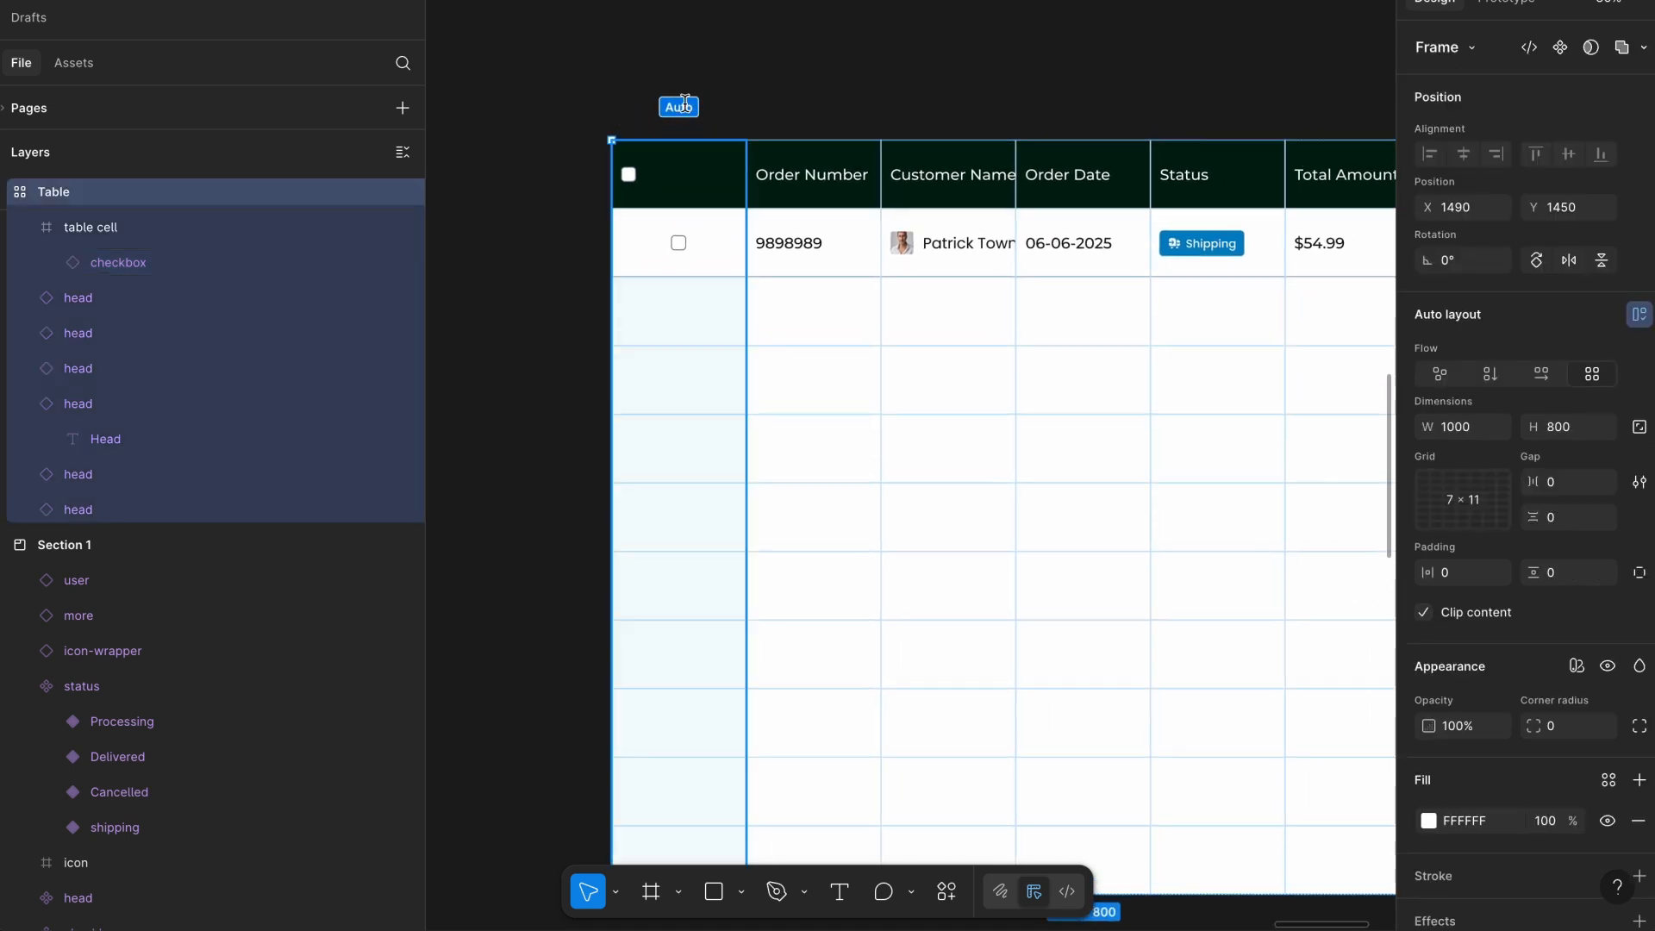
scroll(1514, 552, down, 1)
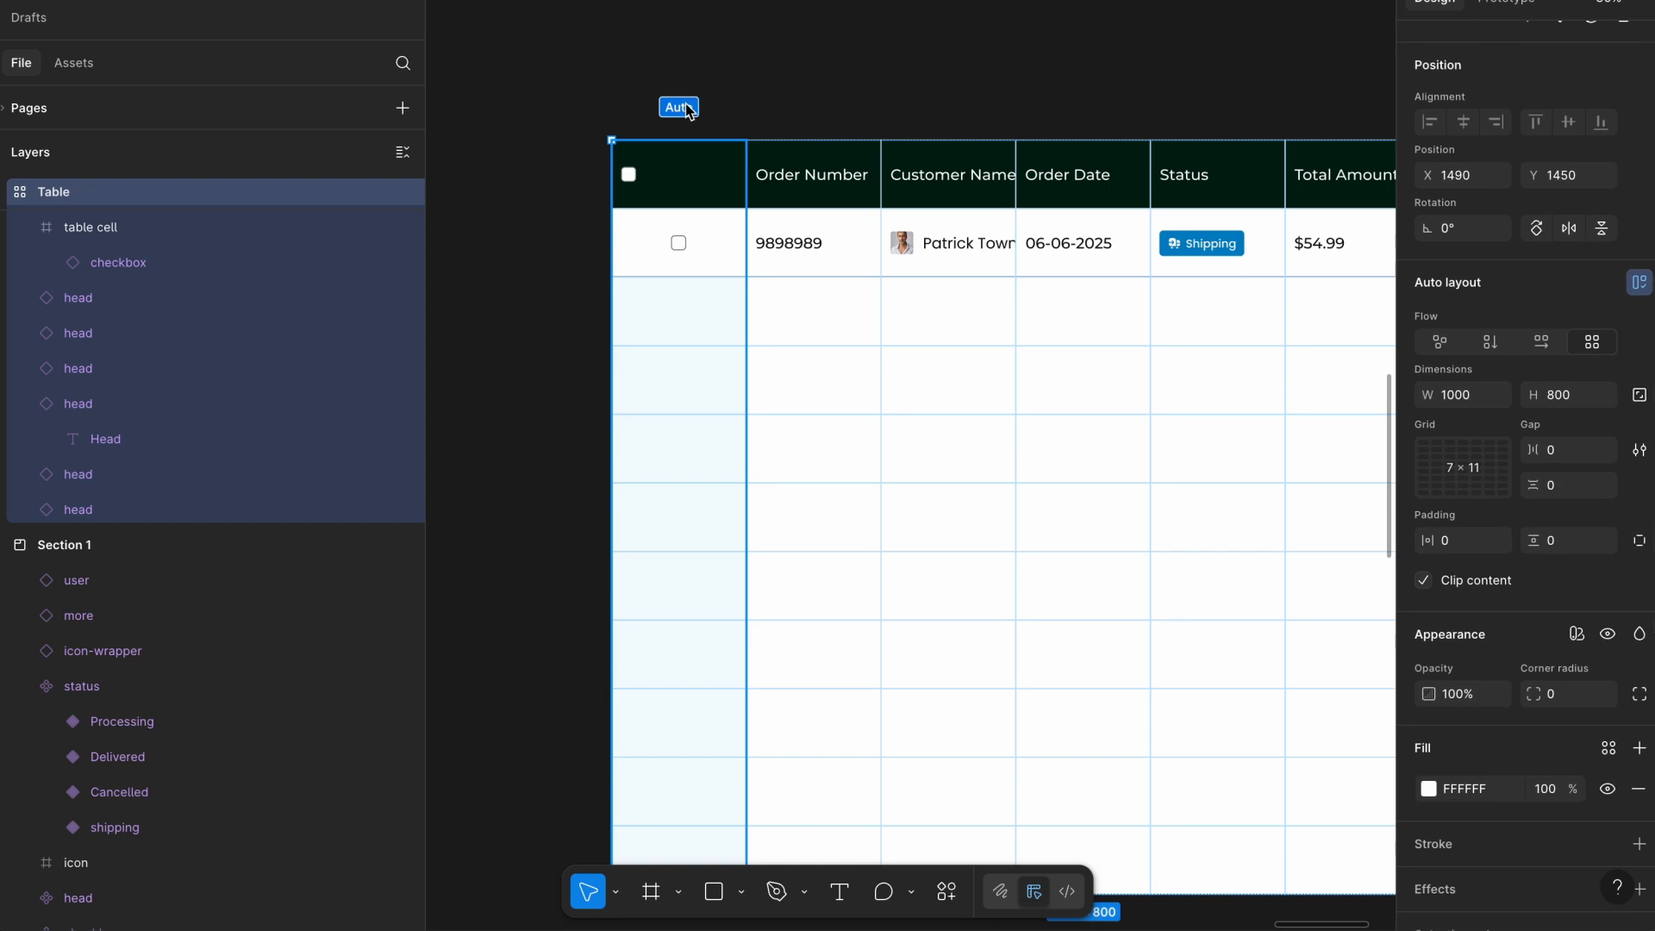
key(Return)
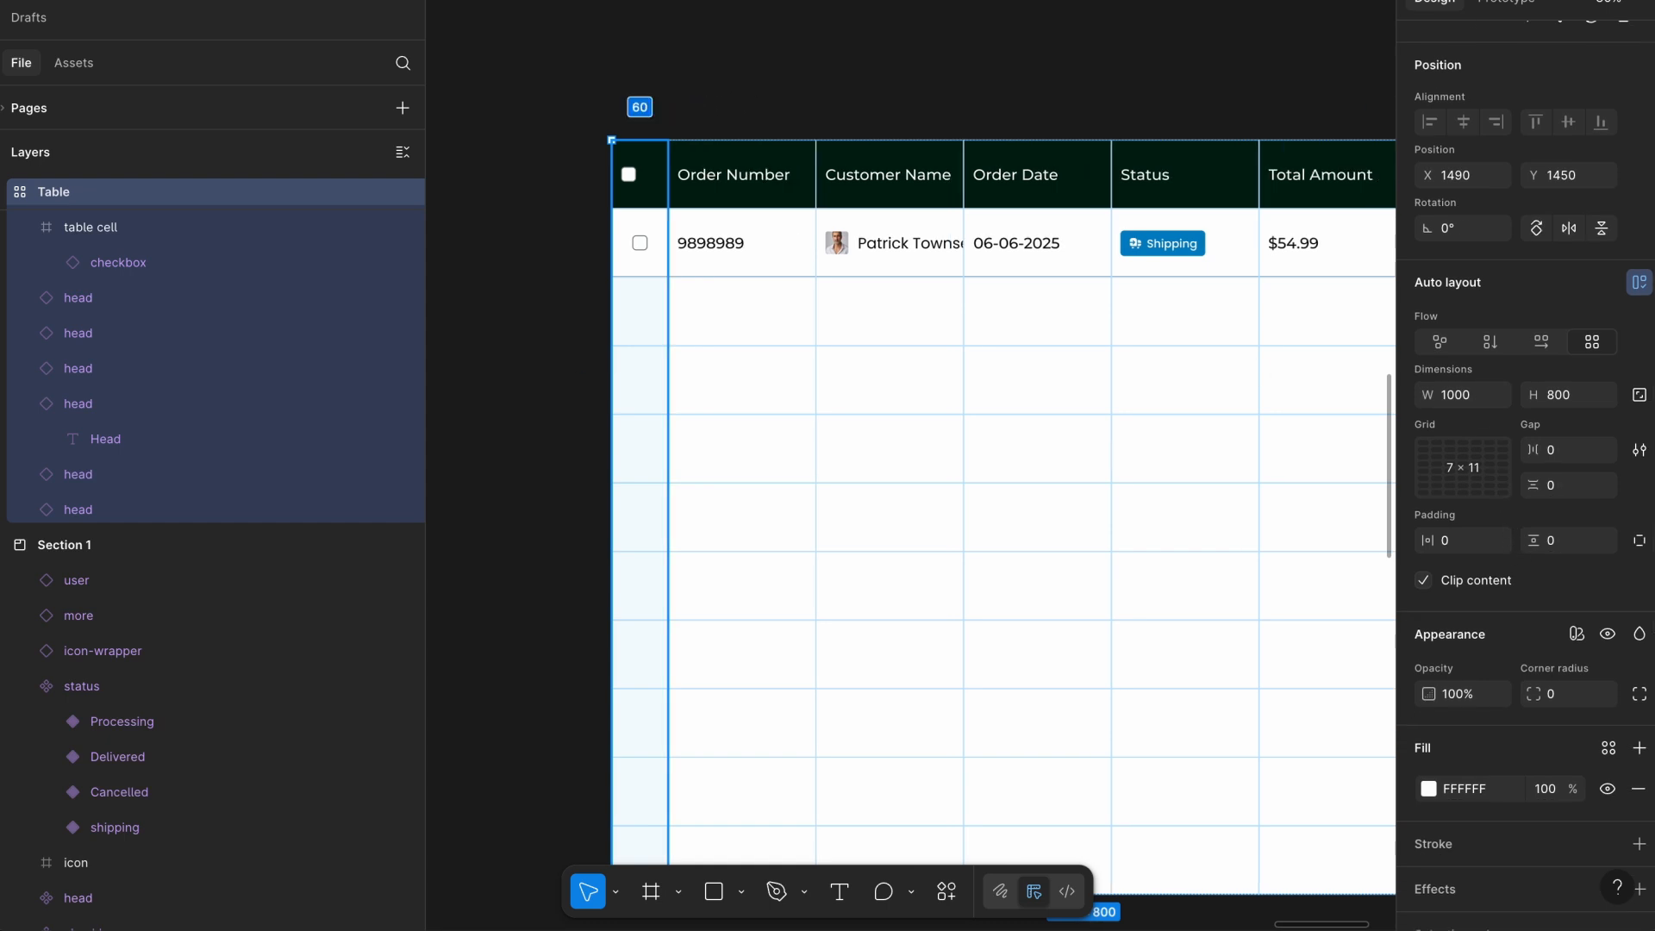
Set the auto layout alignment of the checkbox column's head component to centre.
click(639, 200)
double_click(630, 181)
key(shift+Return)
click(1465, 536)
scroll(1196, 458, right, 5)
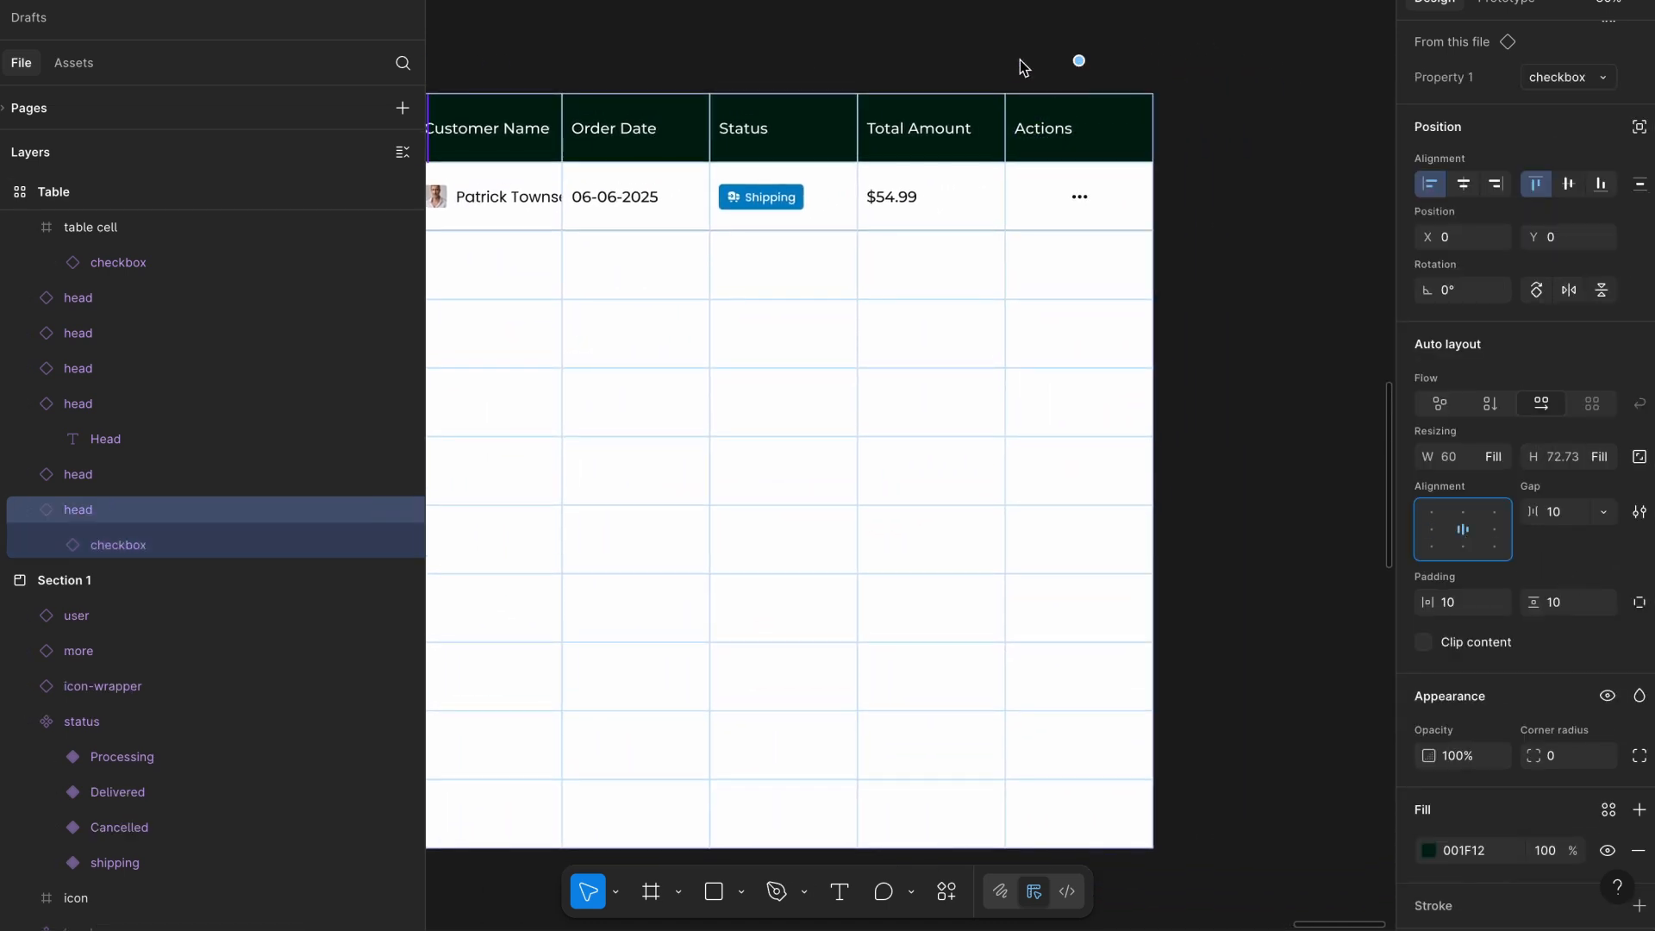
Set the width of the Table grid's Actions column to 120.
click(1079, 67)
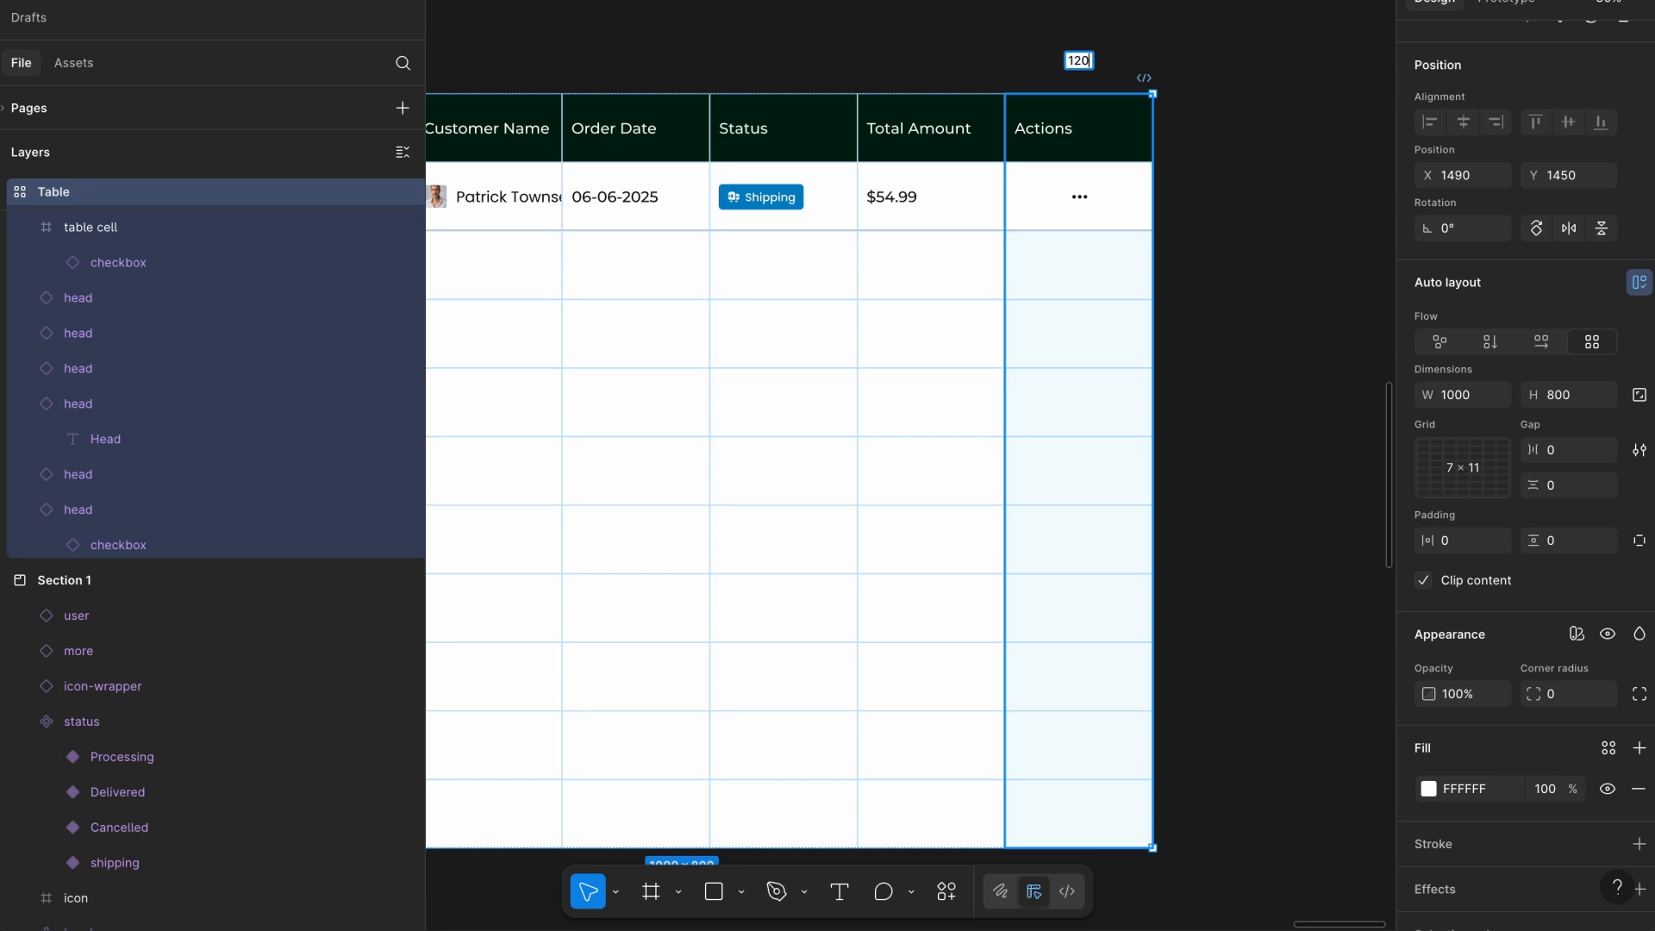
key(Return)
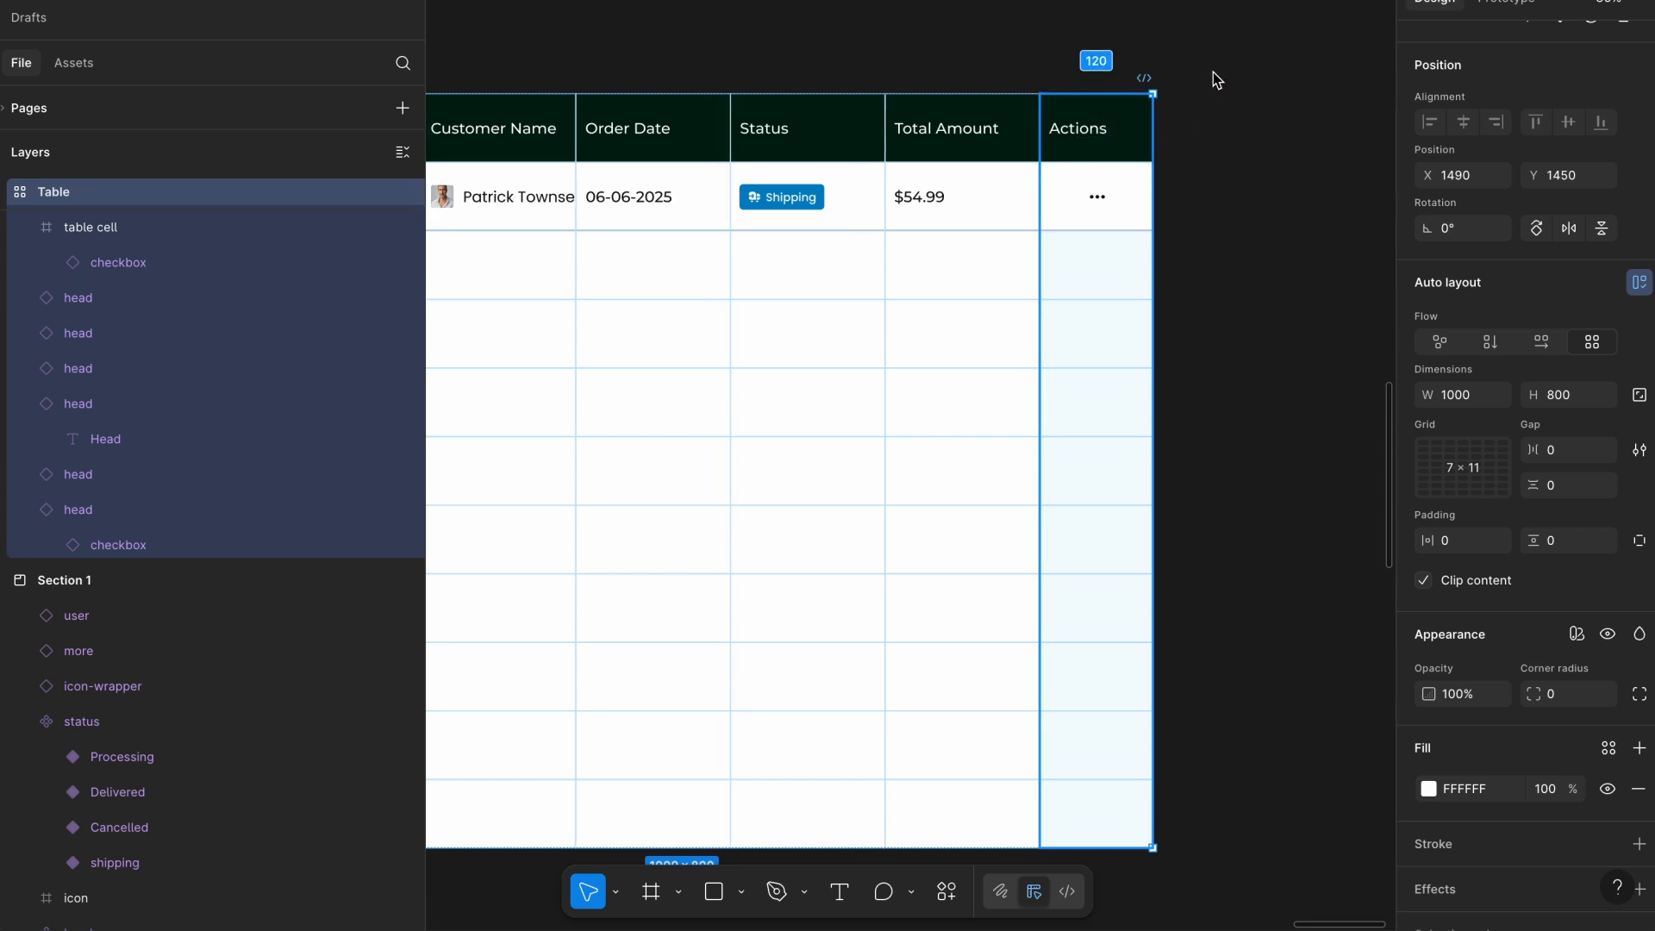
click(1200, 112)
scroll(1200, 97, down, 5)
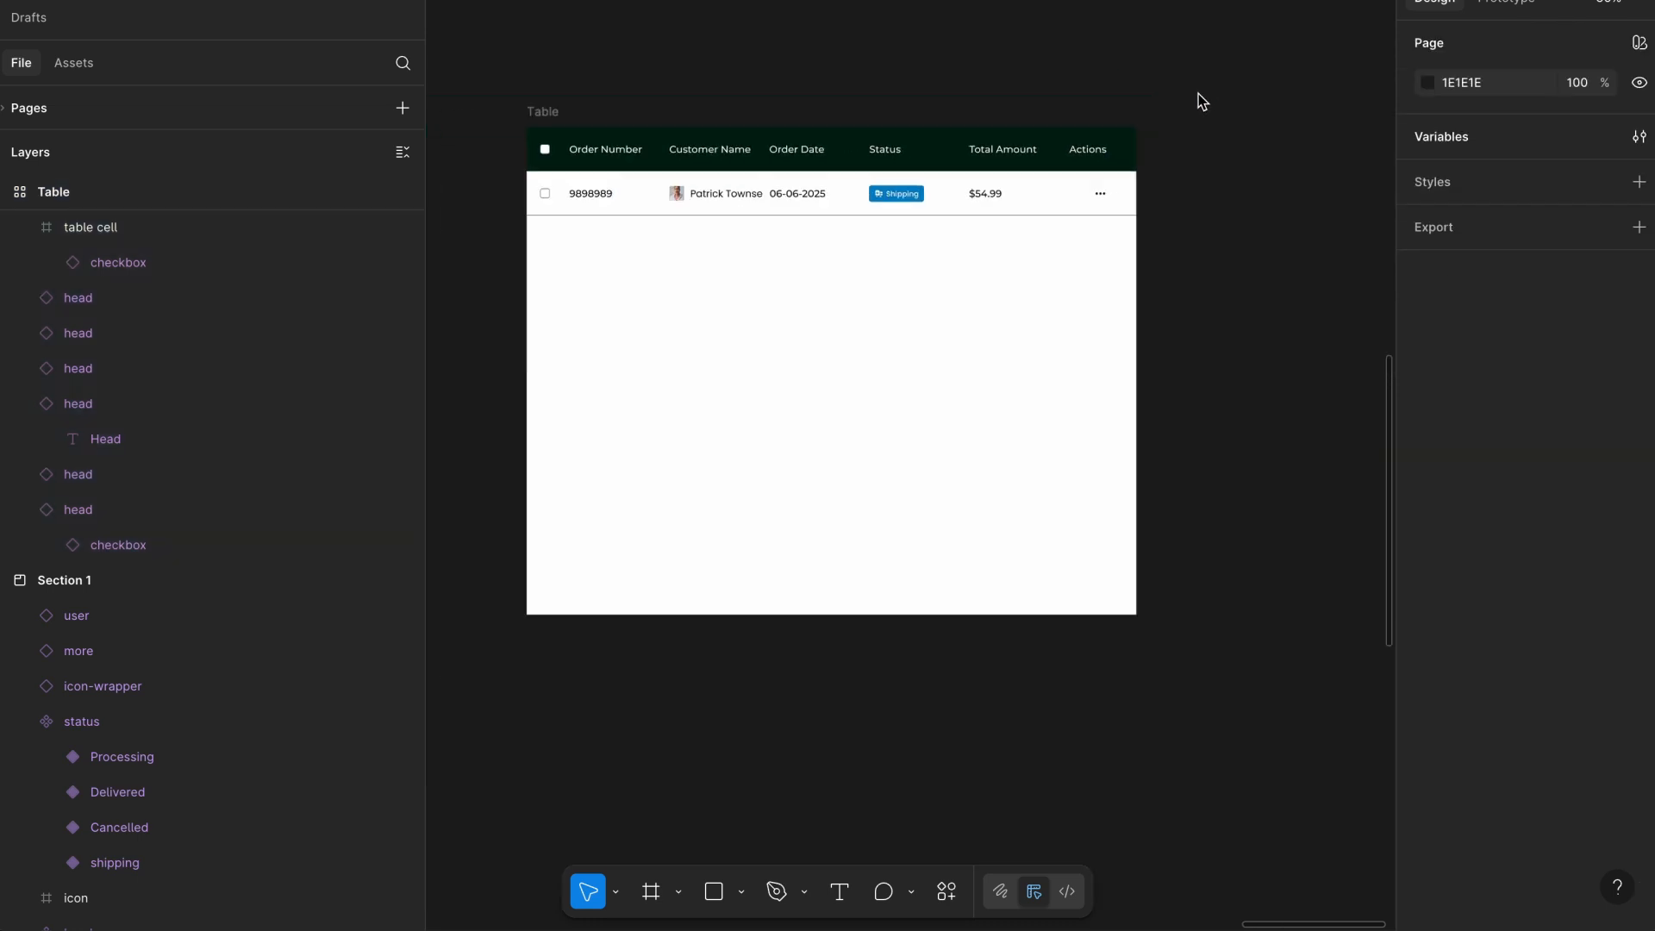
click(690, 107)
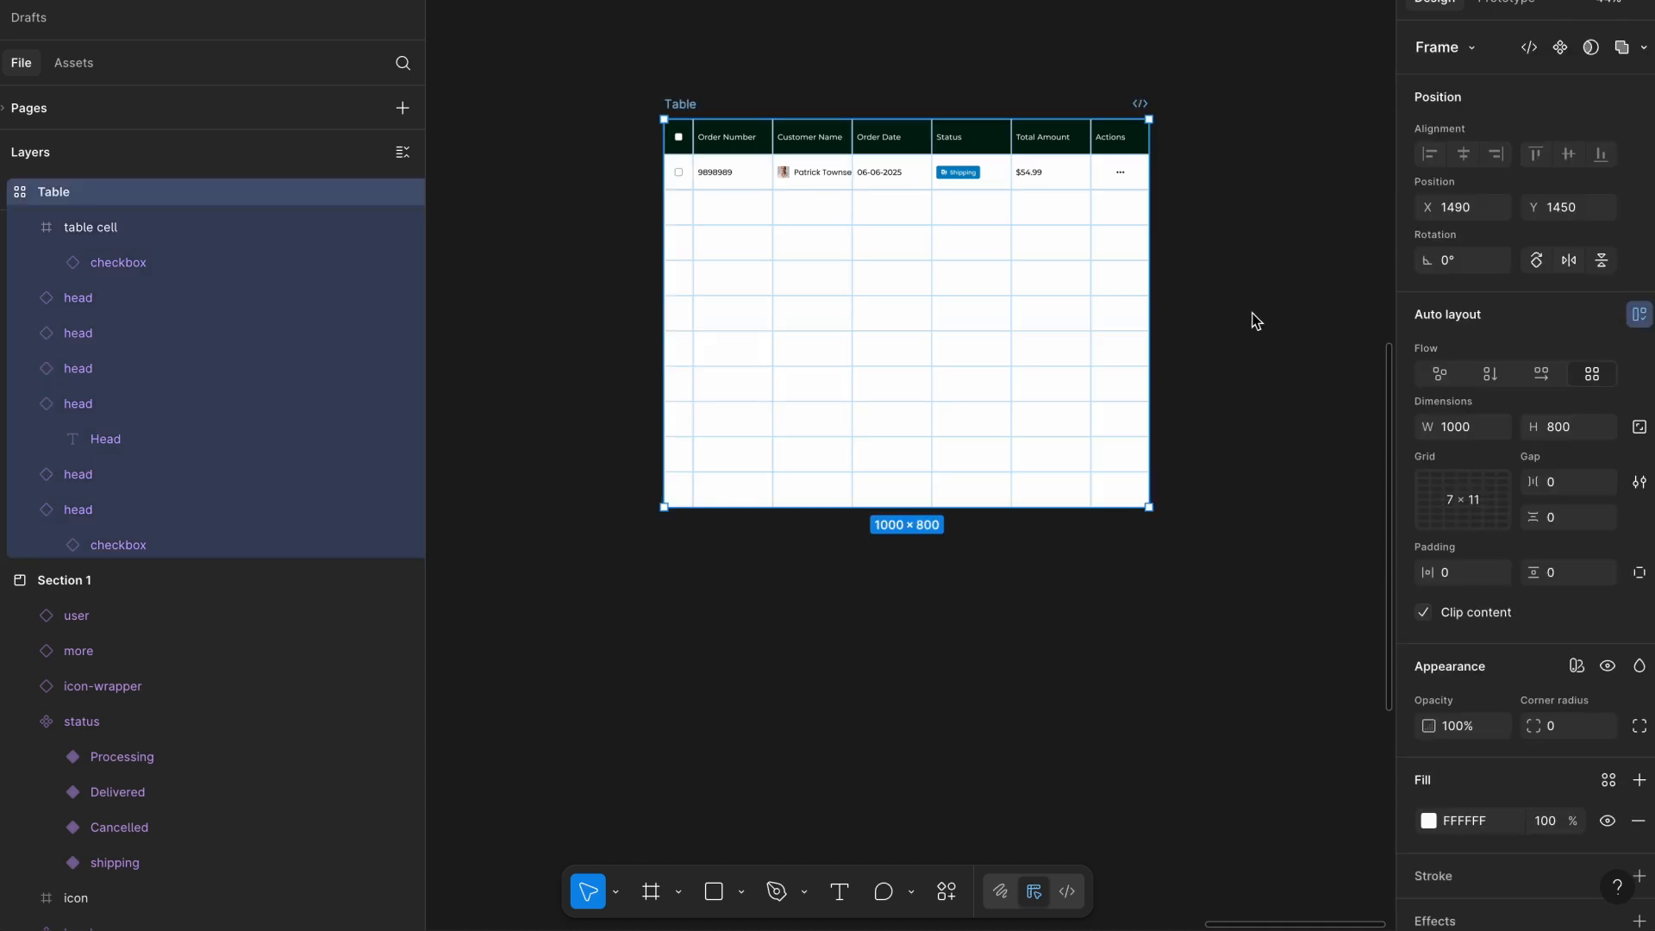
drag(1263, 321, 1161, 324)
key(ctrl+z)
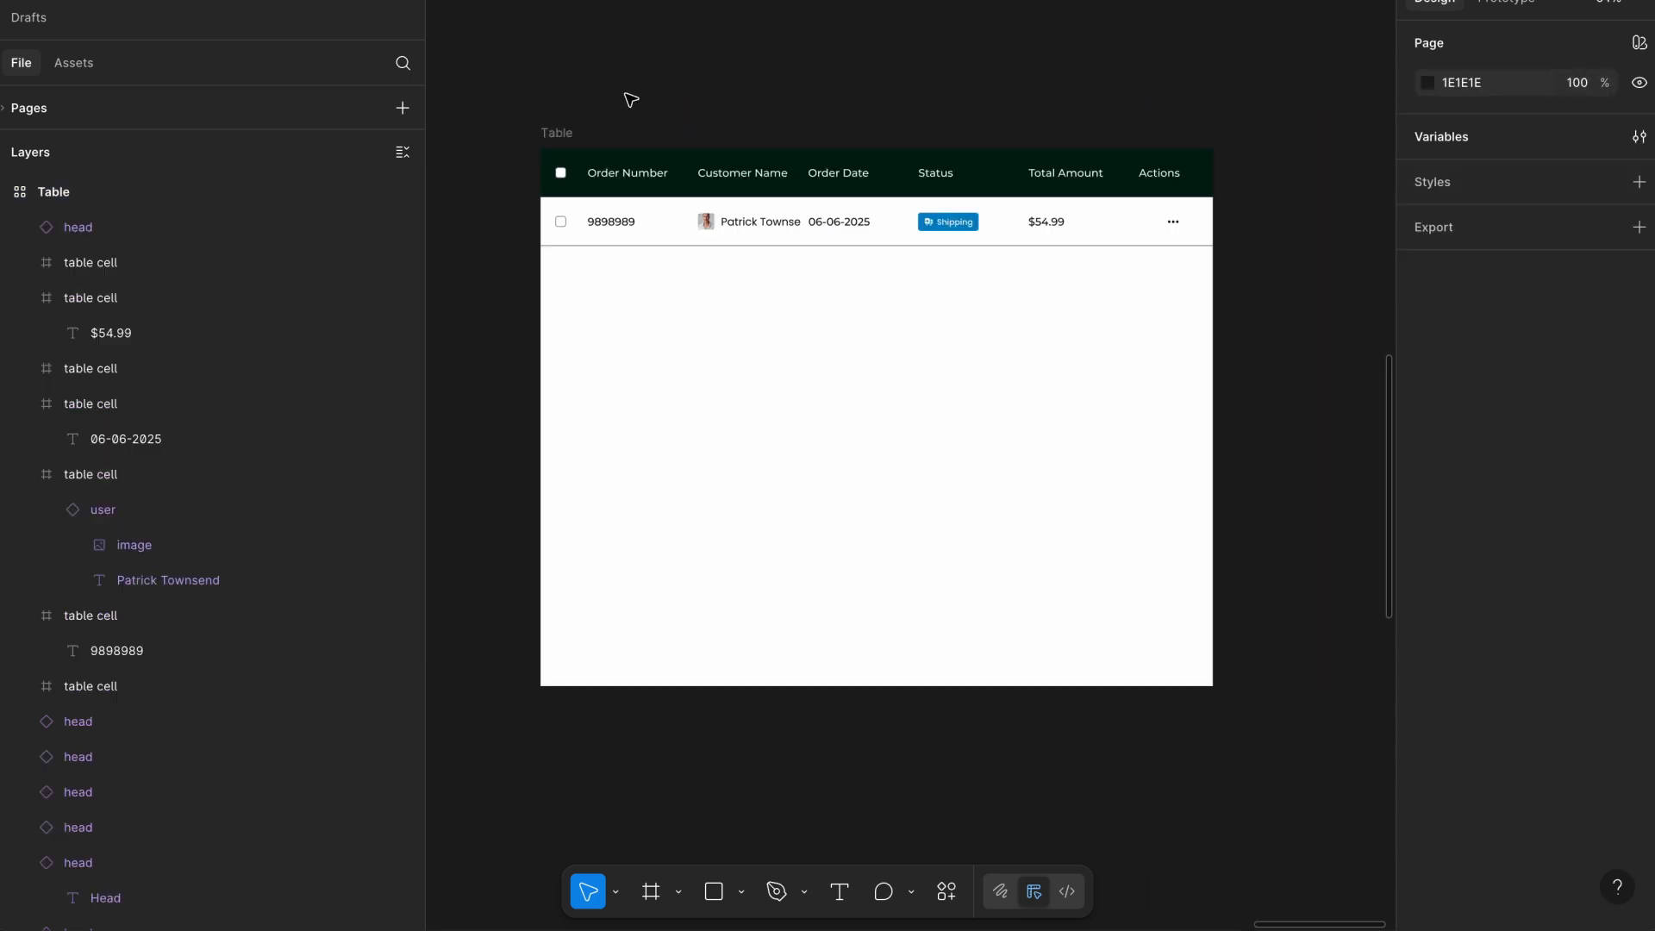
Duplicate all seven cells of the first order row nine times to fill the remaining rows of the Table grid.
scroll(631, 100, down, 1)
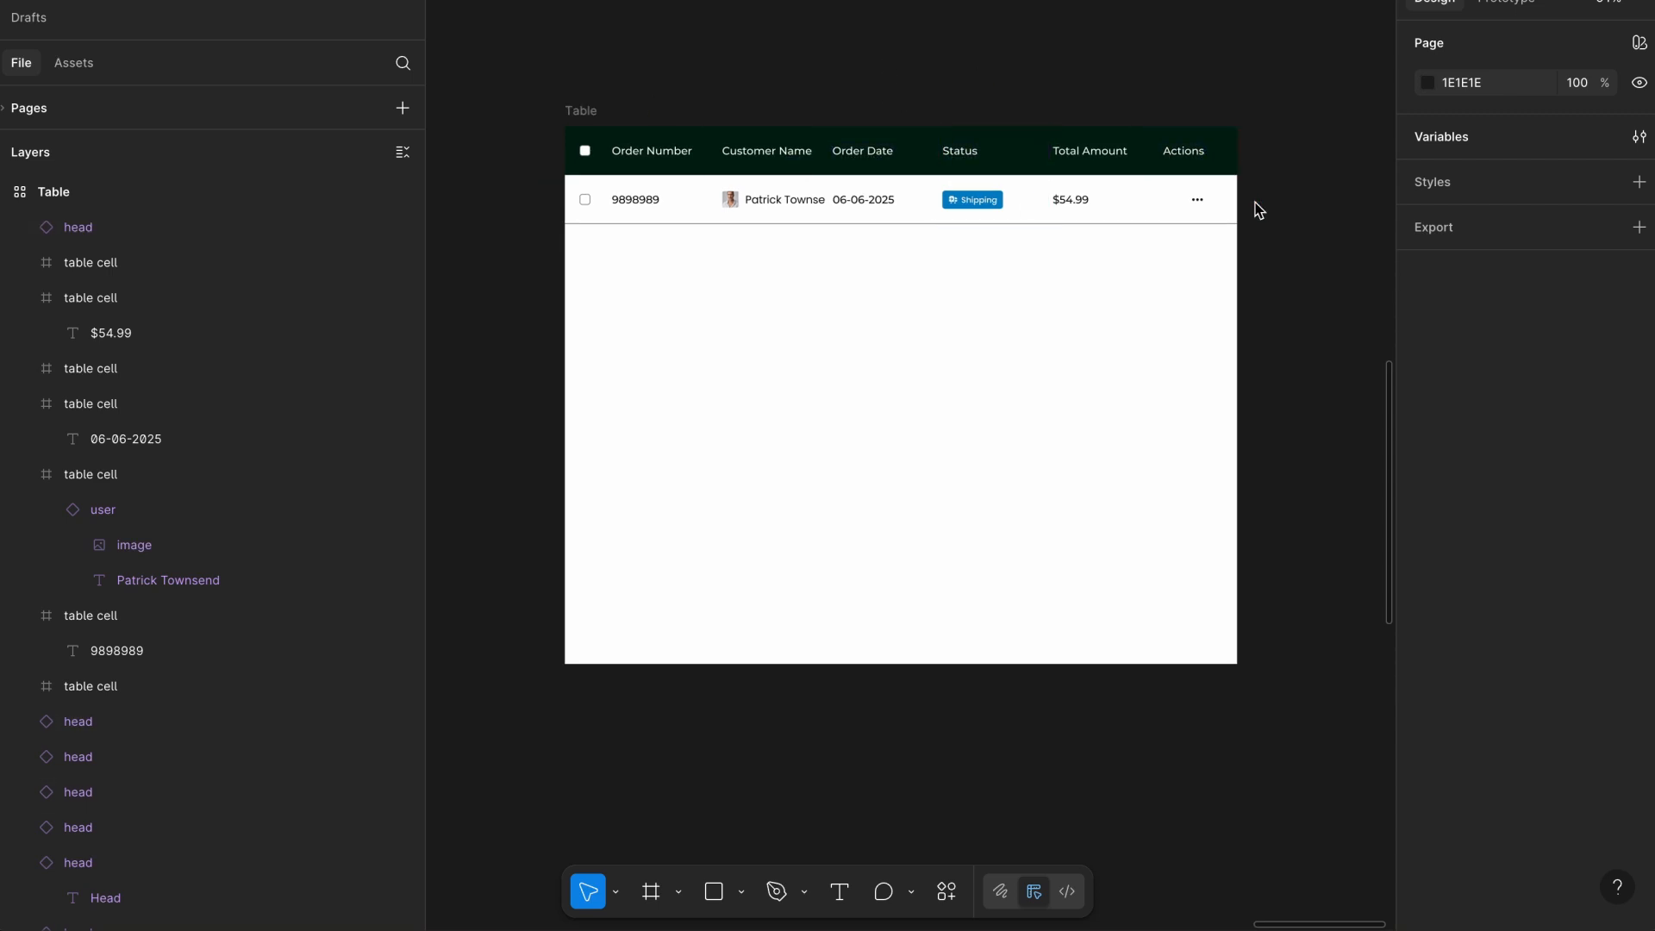
drag(1269, 198, 556, 226)
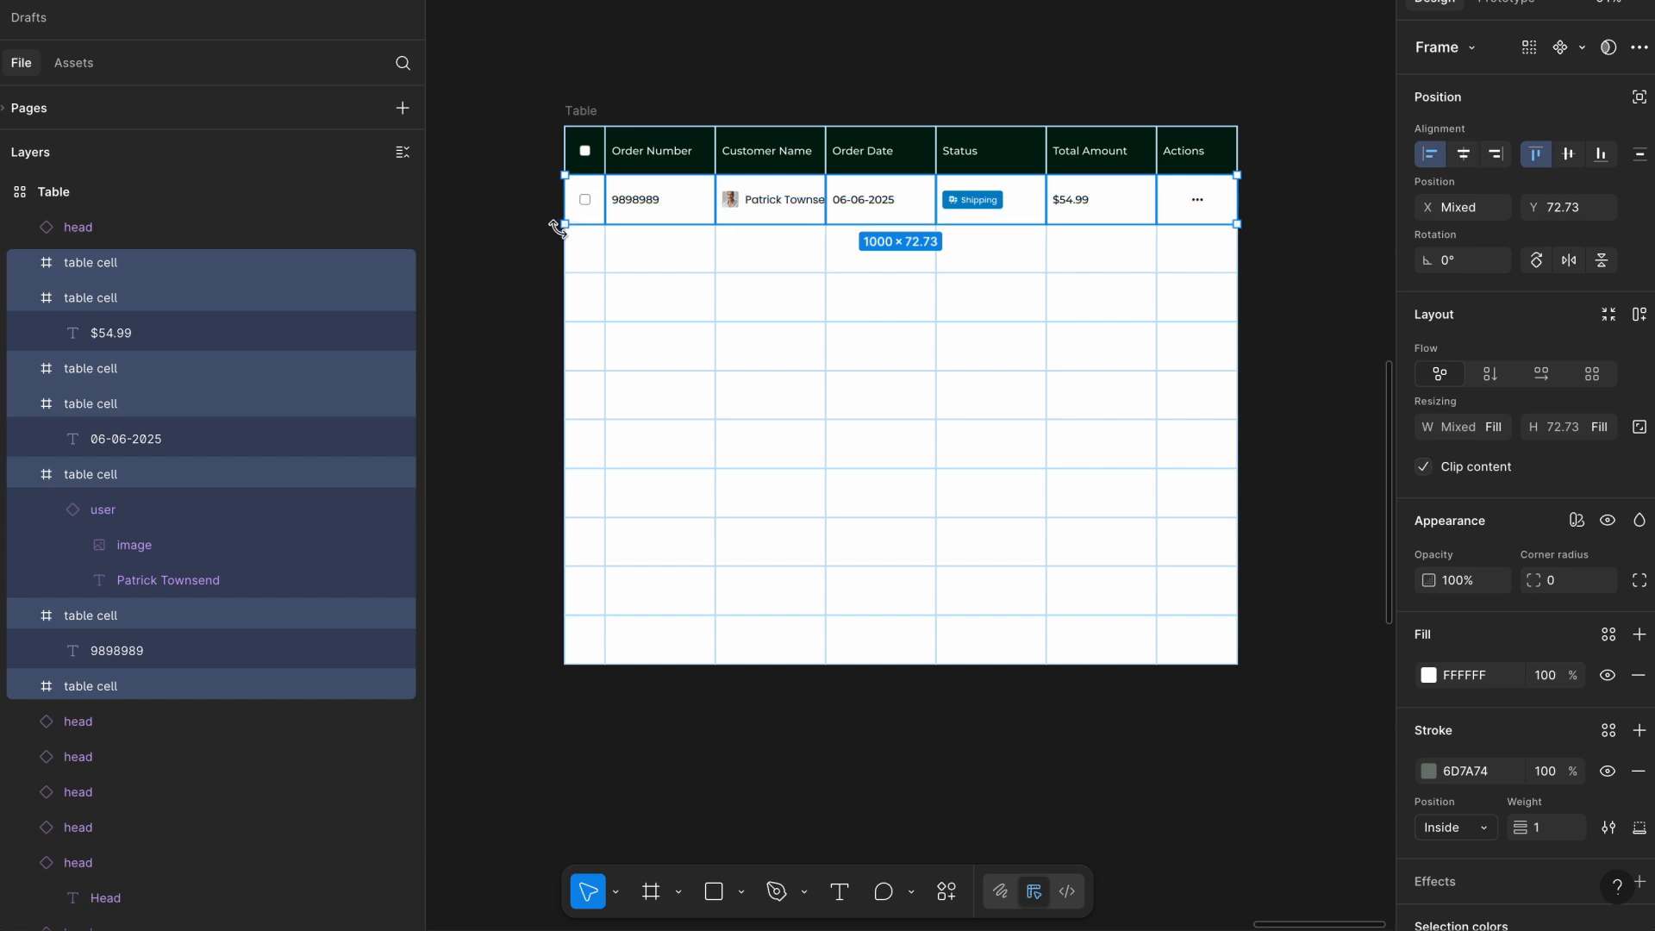
key(ctrl+d)
key(ctrl+d)
key(ctrl+d)
key(ctrl+d)
key(ctrl+d)
key(ctrl+d)
key(ctrl+d)
key(ctrl+d)
key(ctrl+d)
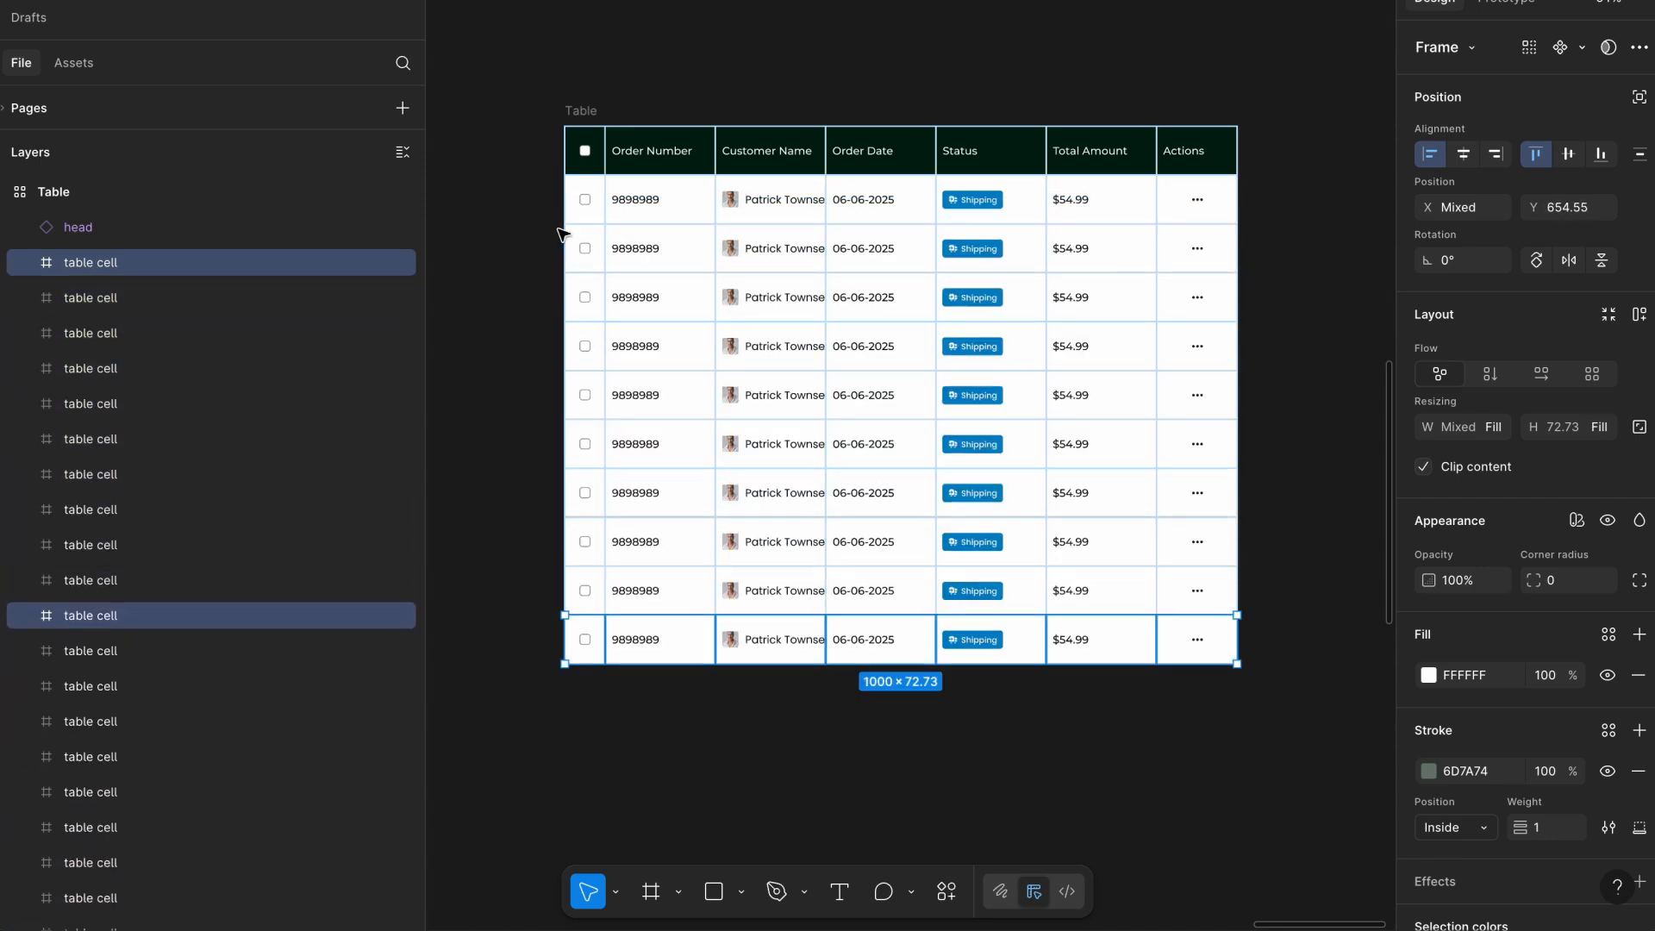
click(1271, 308)
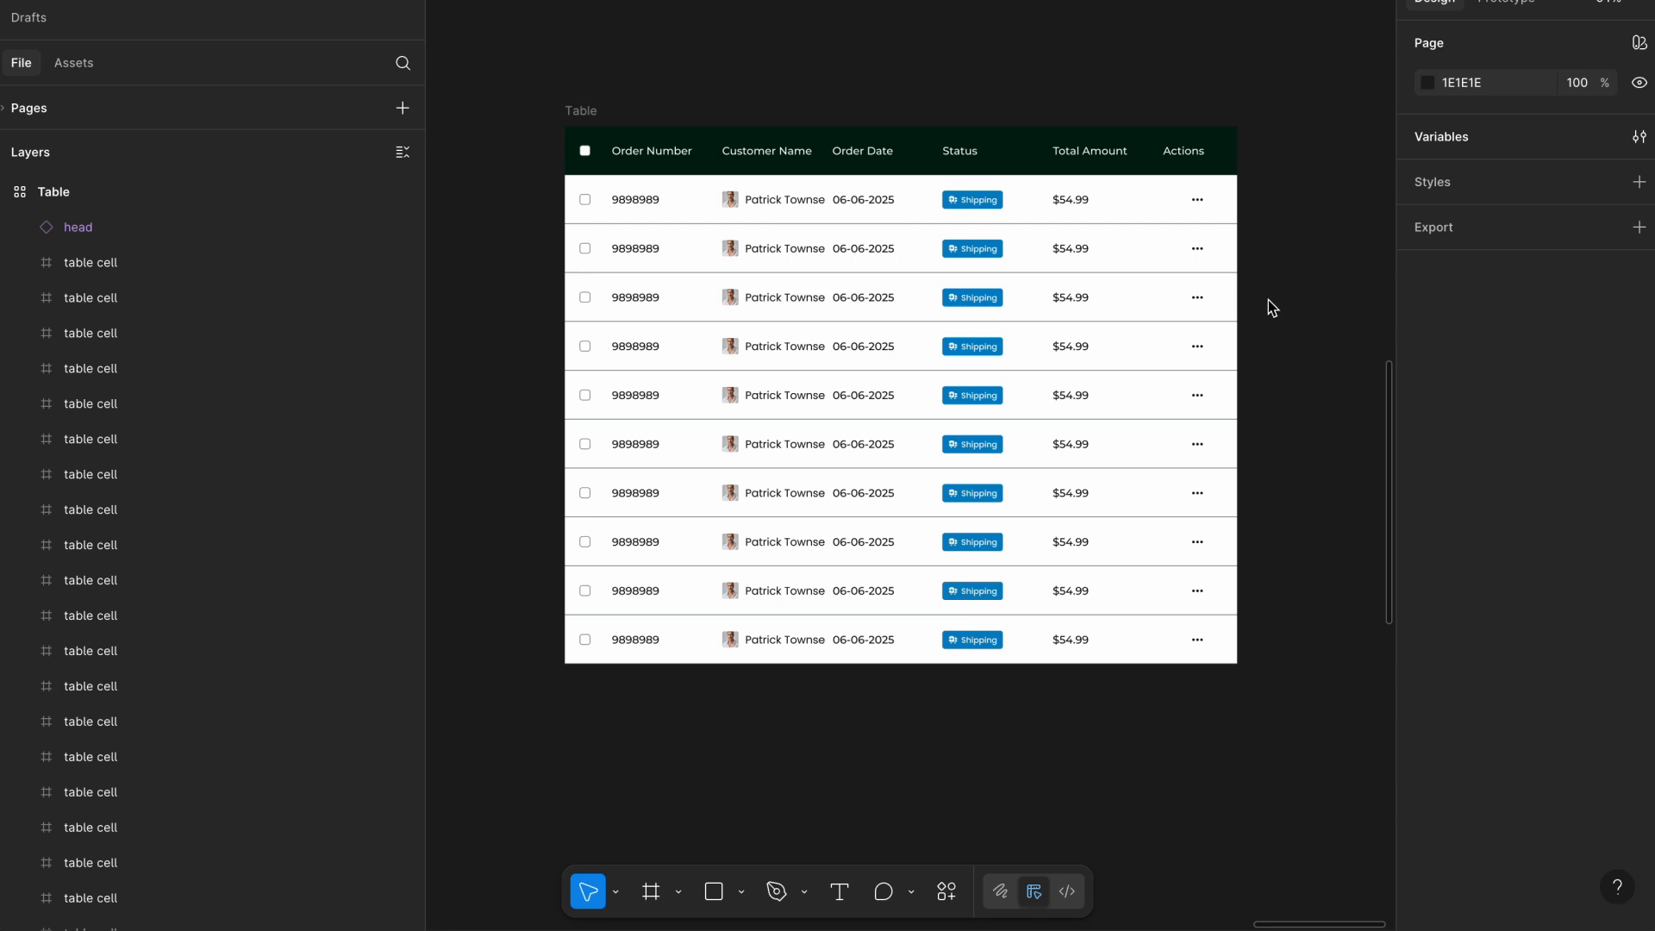
Fill the customer name texts in all ten rows with random entries from Content Reel's Full Name (first last) set.
scroll(1271, 306, down, 1)
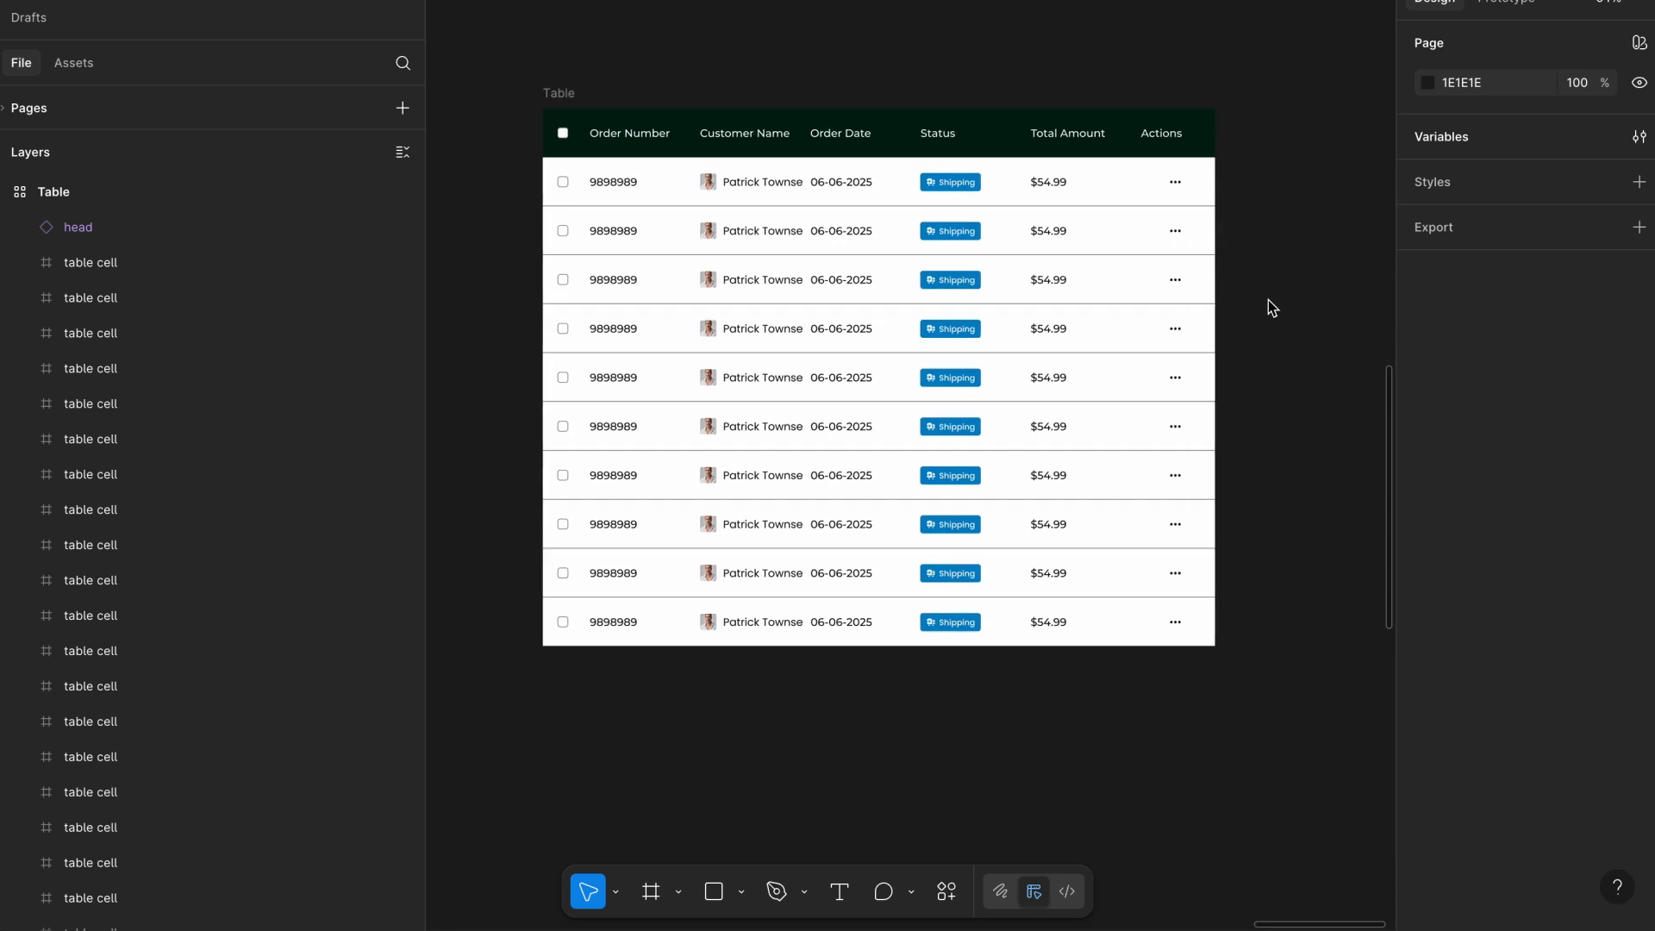
scroll(1269, 268, up, 2)
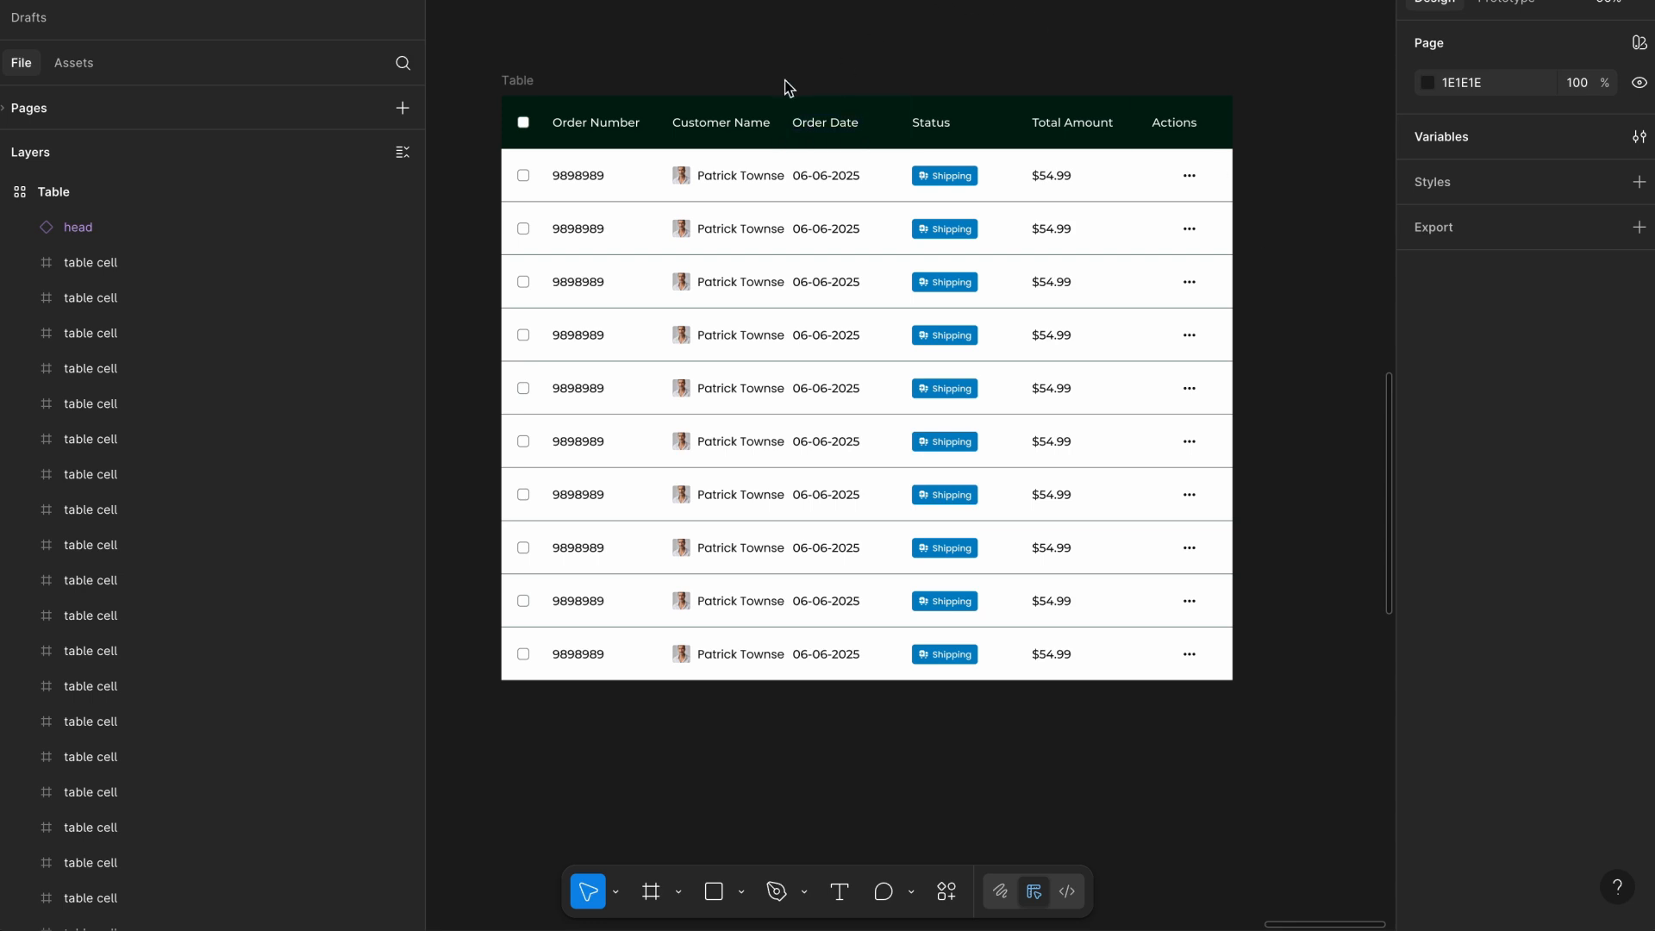
ctrl+click(736, 175)
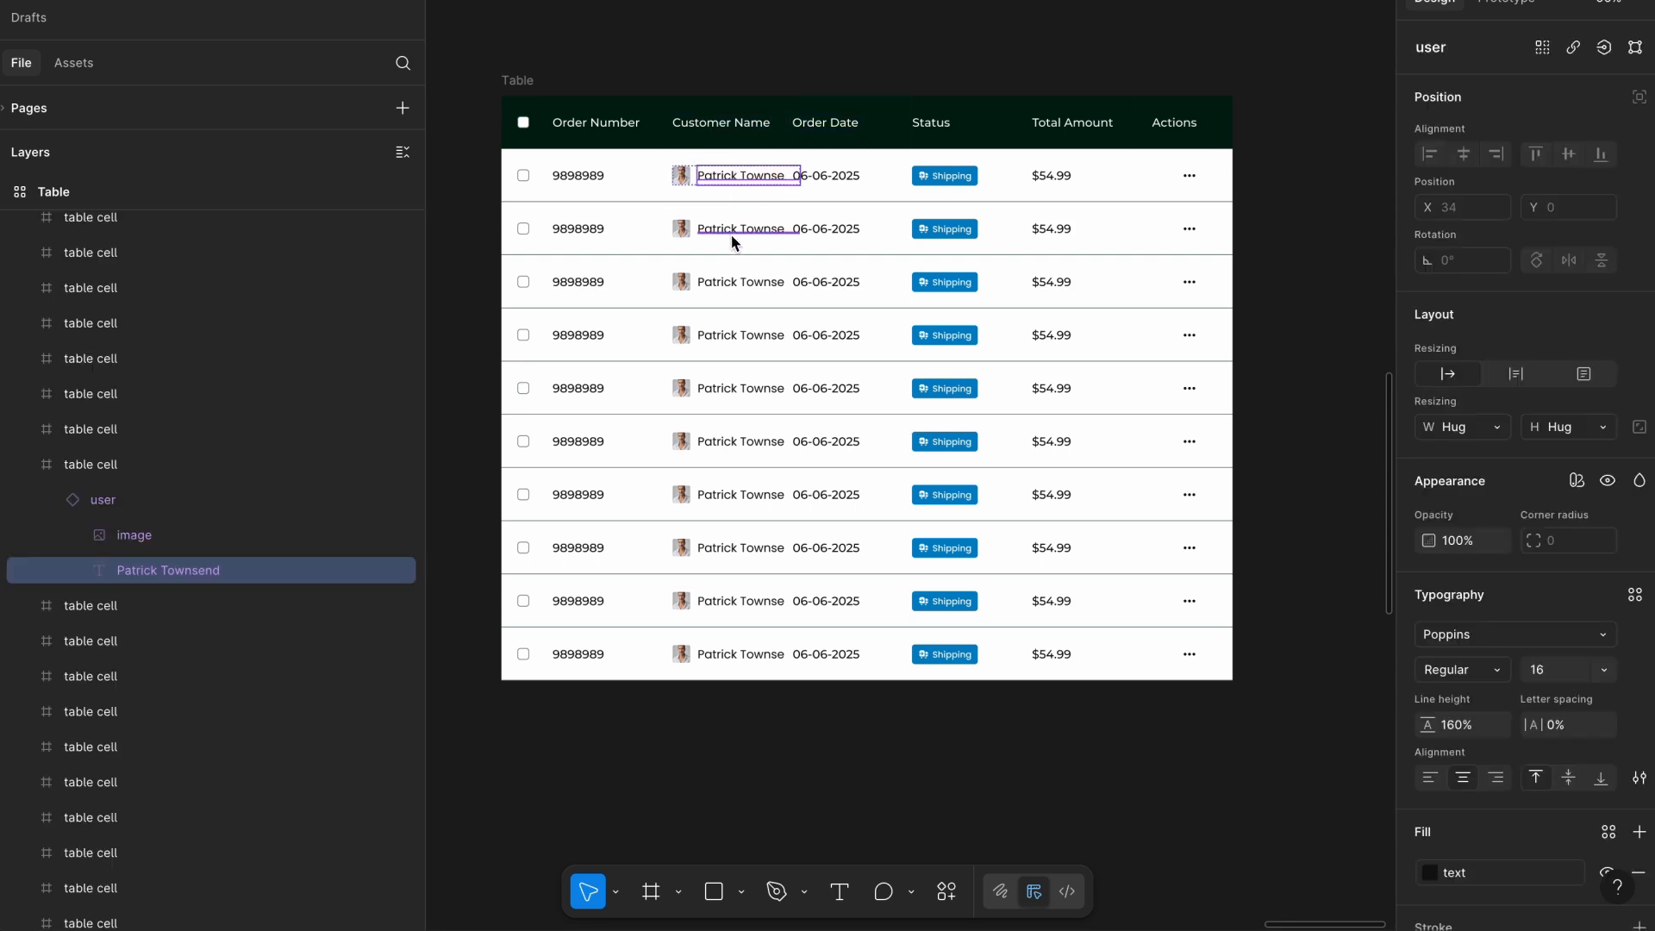
ctrl+shift+click(731, 231)
ctrl+shift+click(731, 284)
ctrl+shift+click(733, 338)
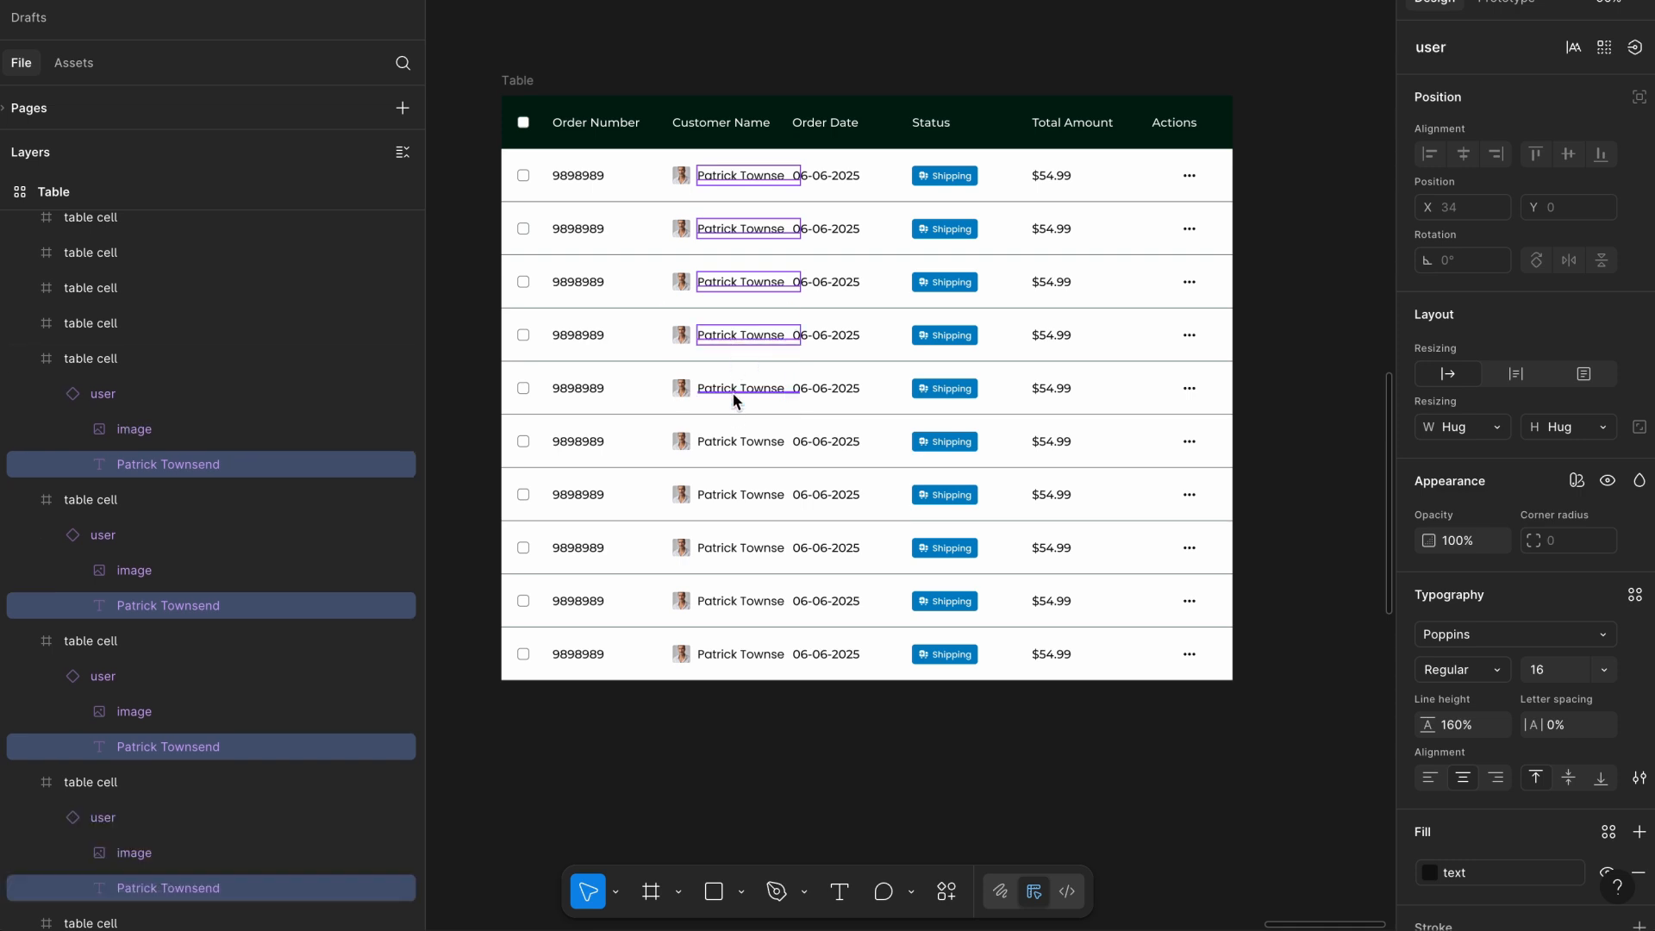
ctrl+shift+click(736, 390)
ctrl+shift+click(736, 445)
ctrl+shift+click(736, 493)
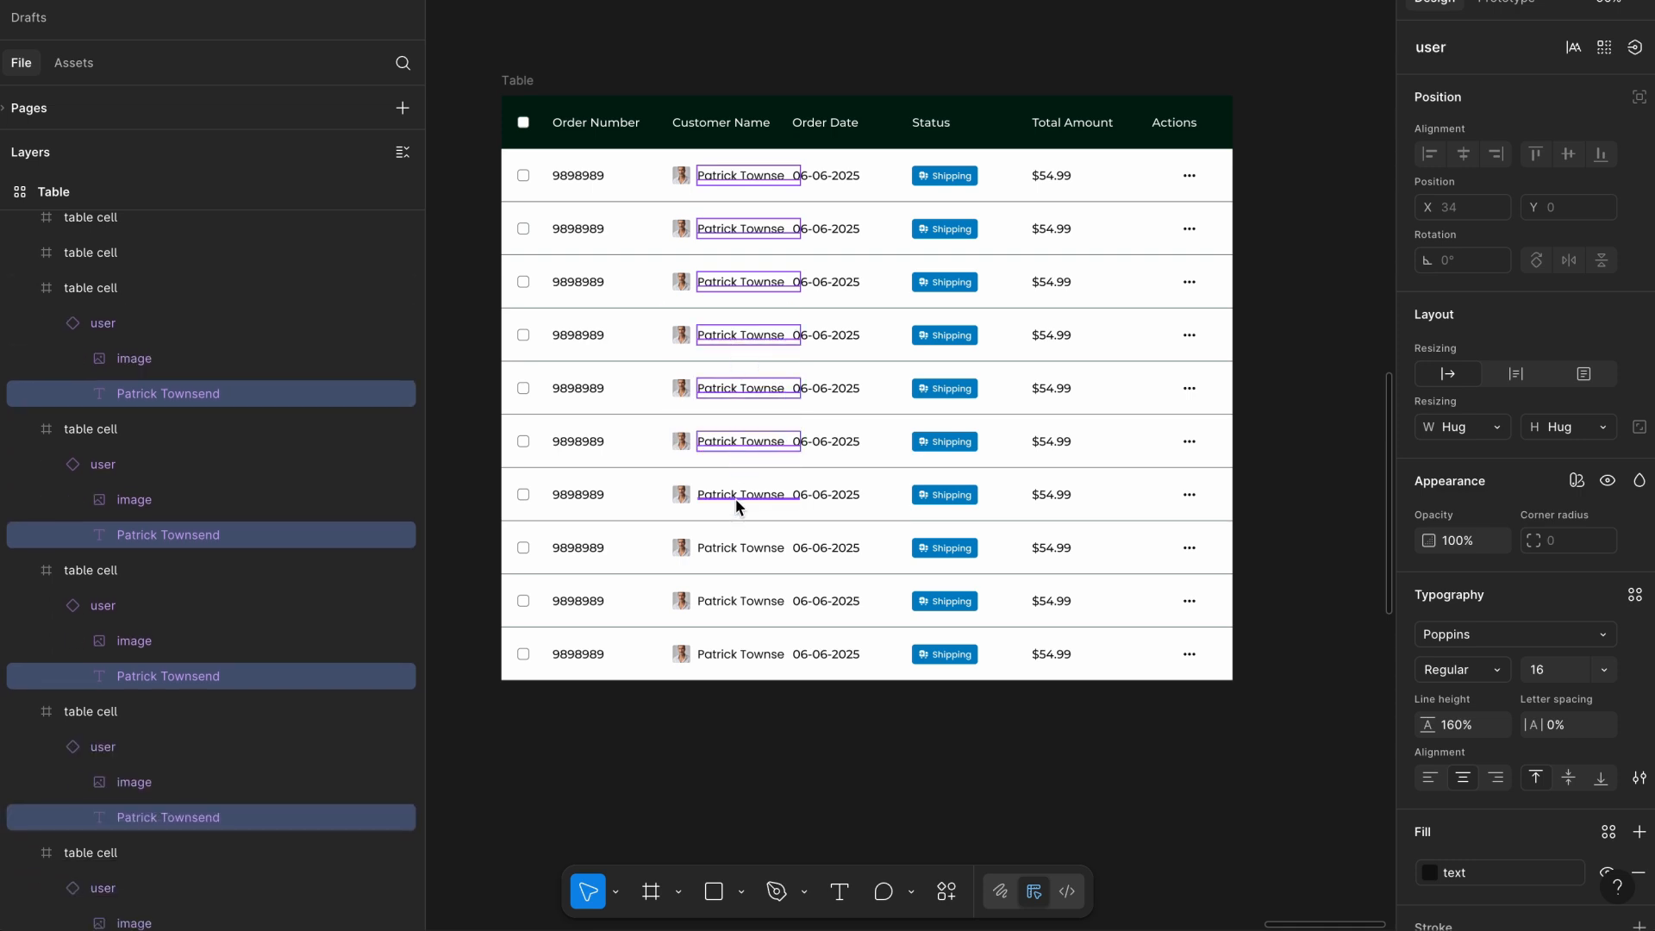
ctrl+shift+click(739, 549)
ctrl+shift+click(746, 601)
ctrl+shift+click(747, 653)
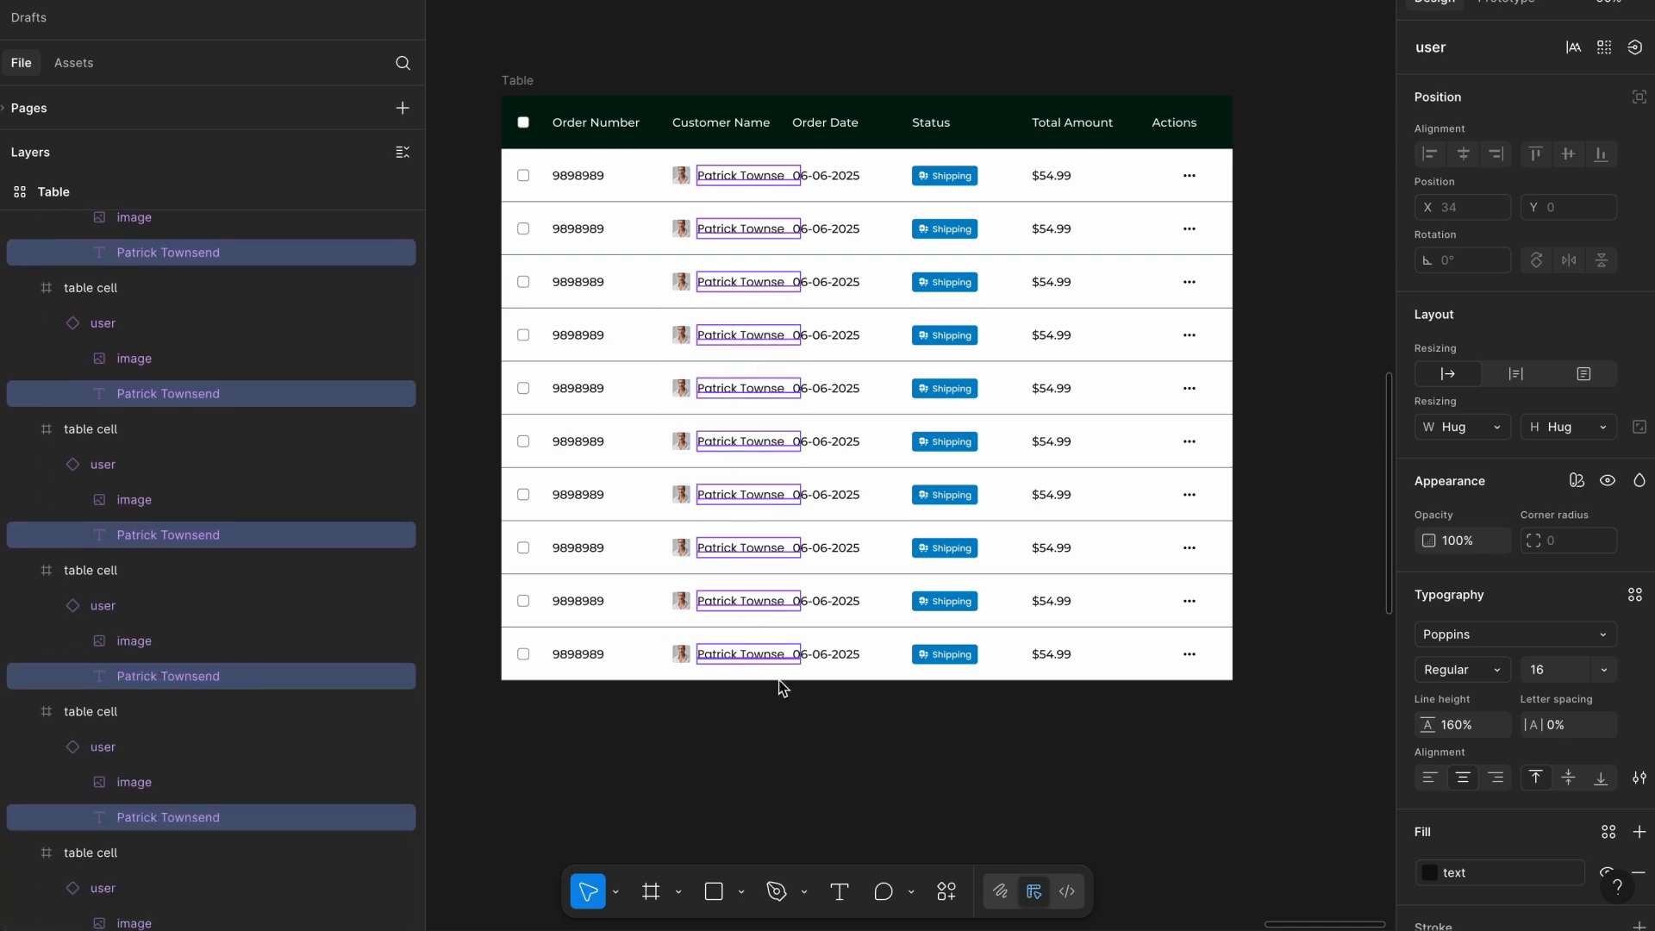
click(946, 891)
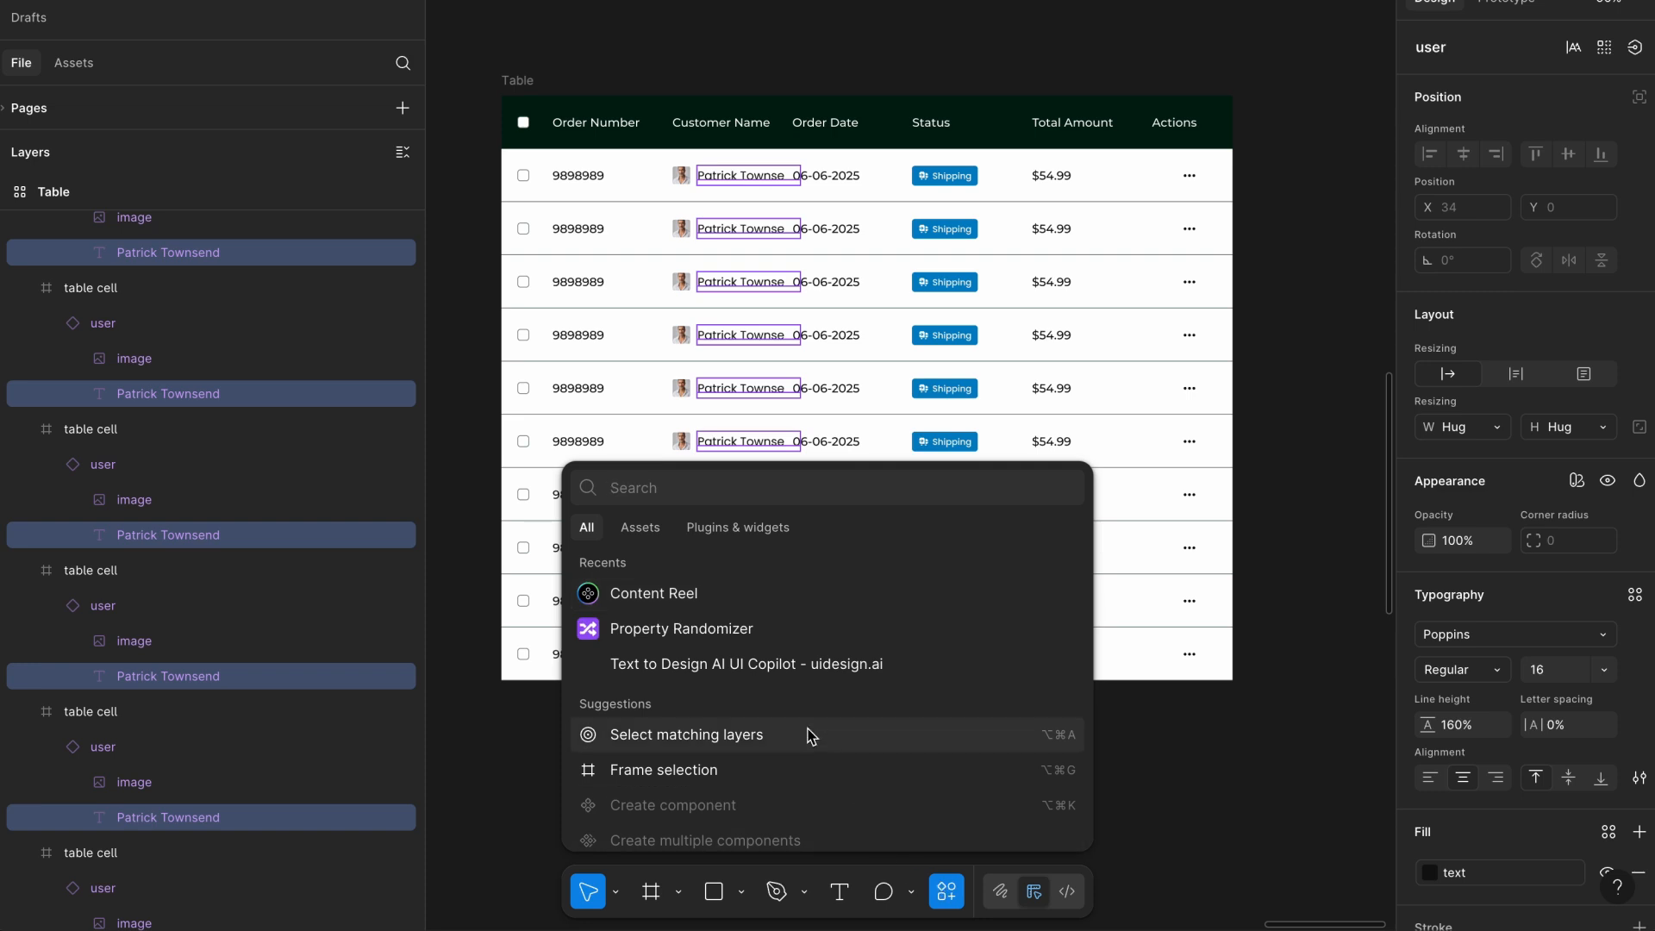
click(750, 593)
drag(1083, 318, 1186, 285)
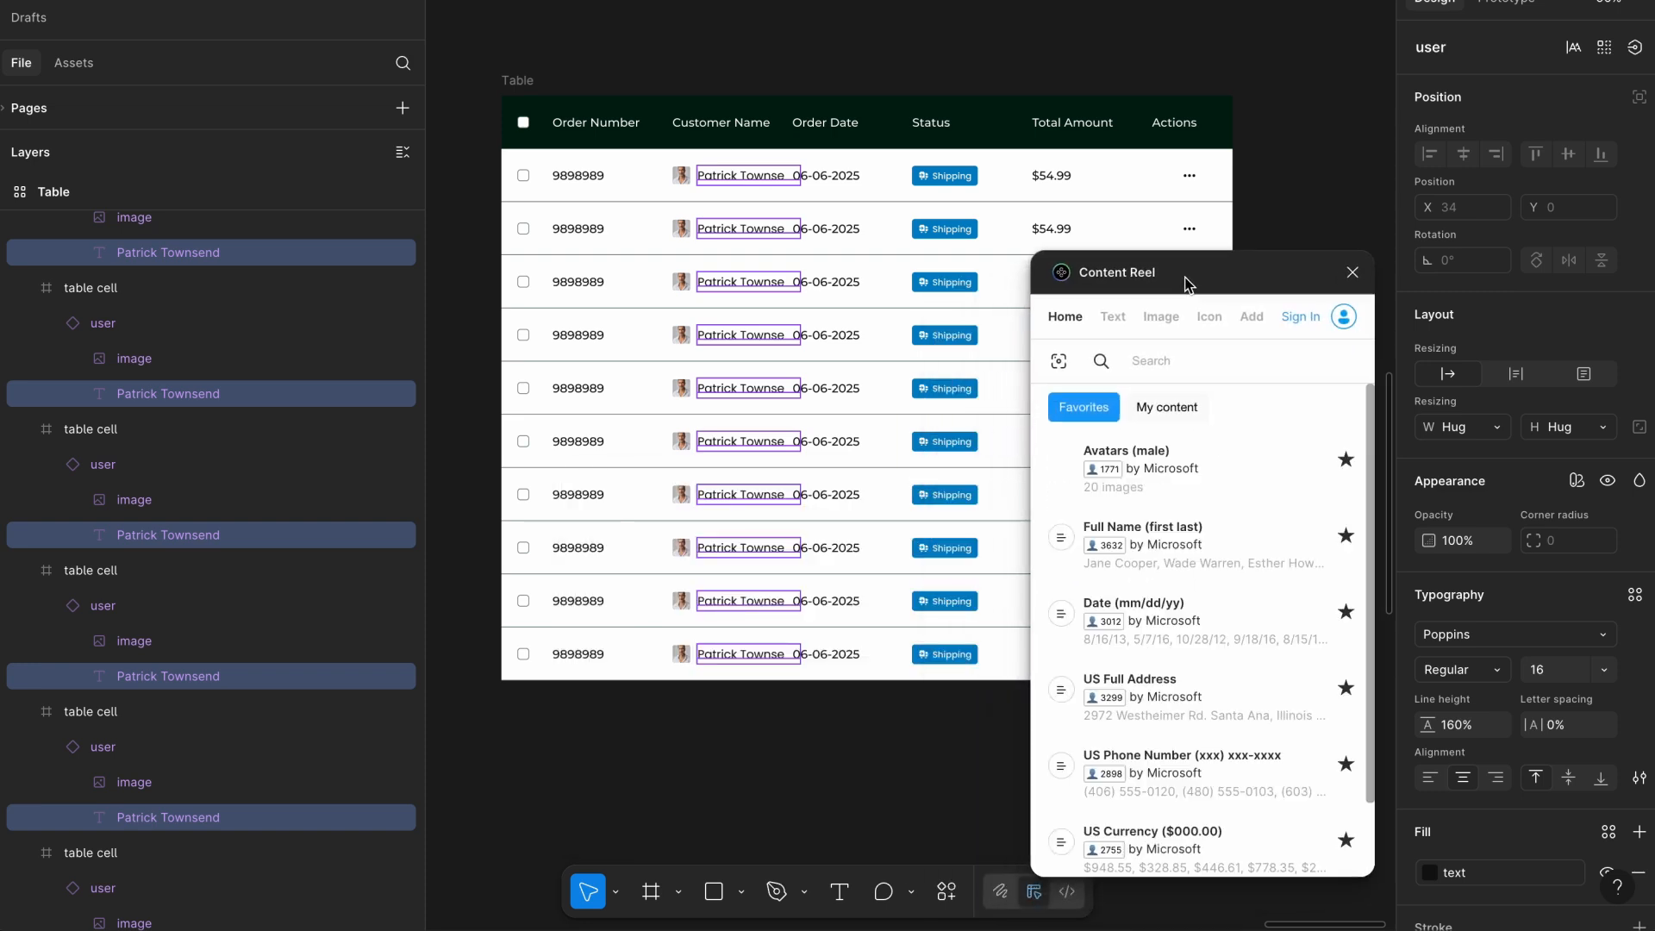
click(1113, 319)
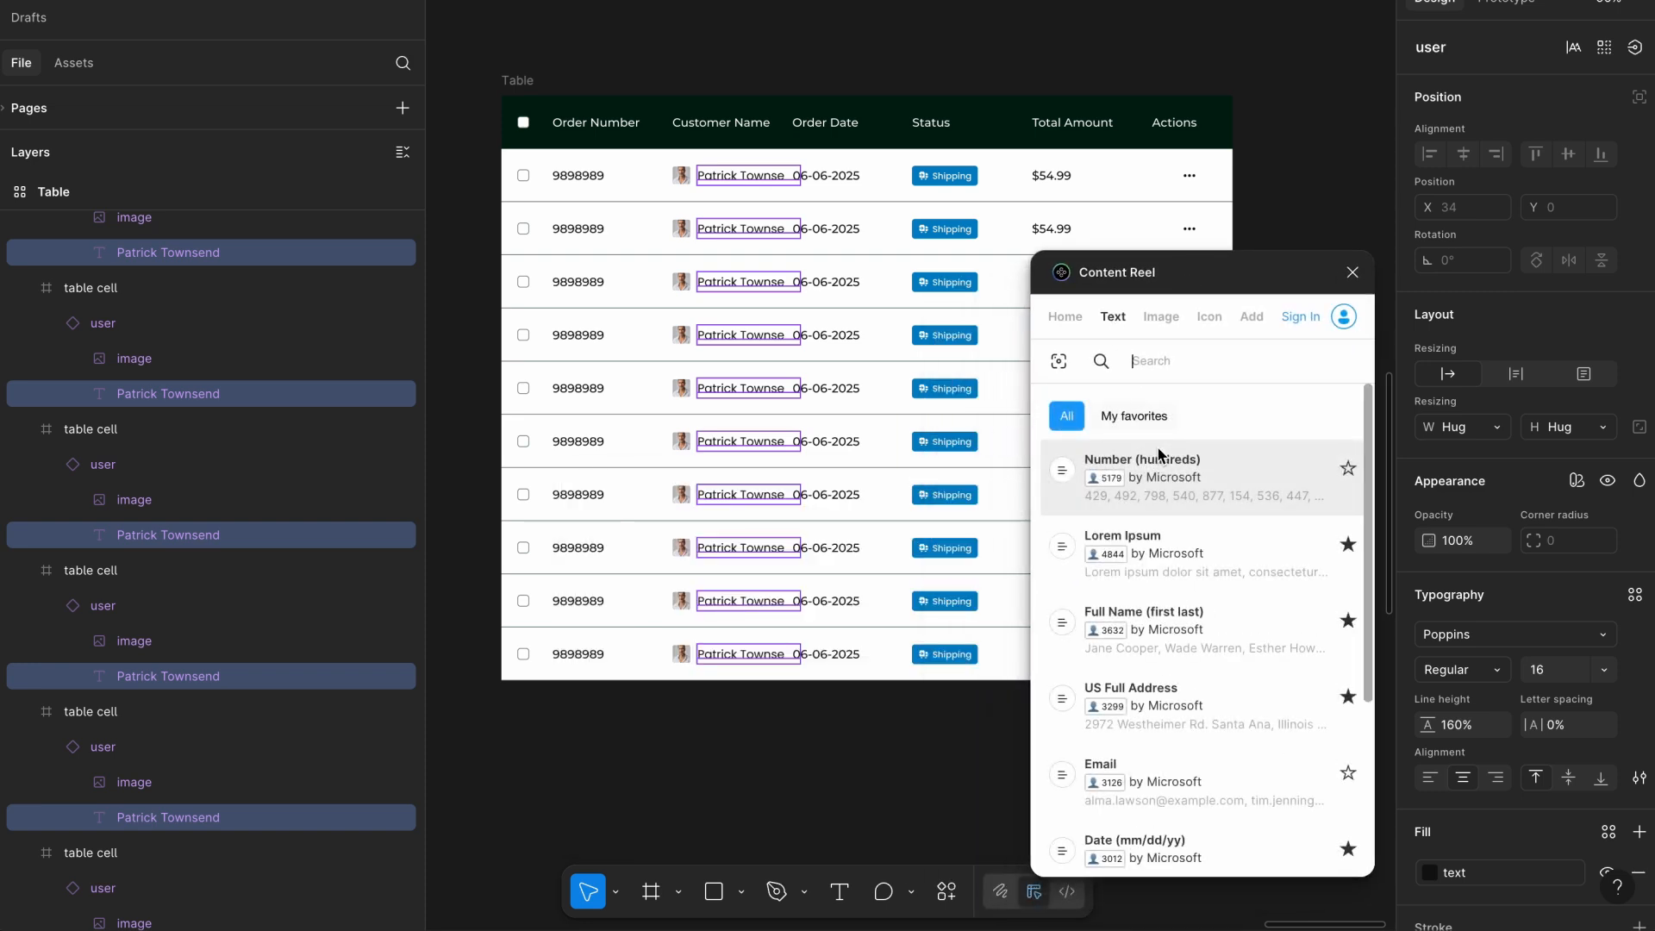
scroll(1158, 454, down, 1)
scroll(1112, 431, down, 1)
click(1120, 530)
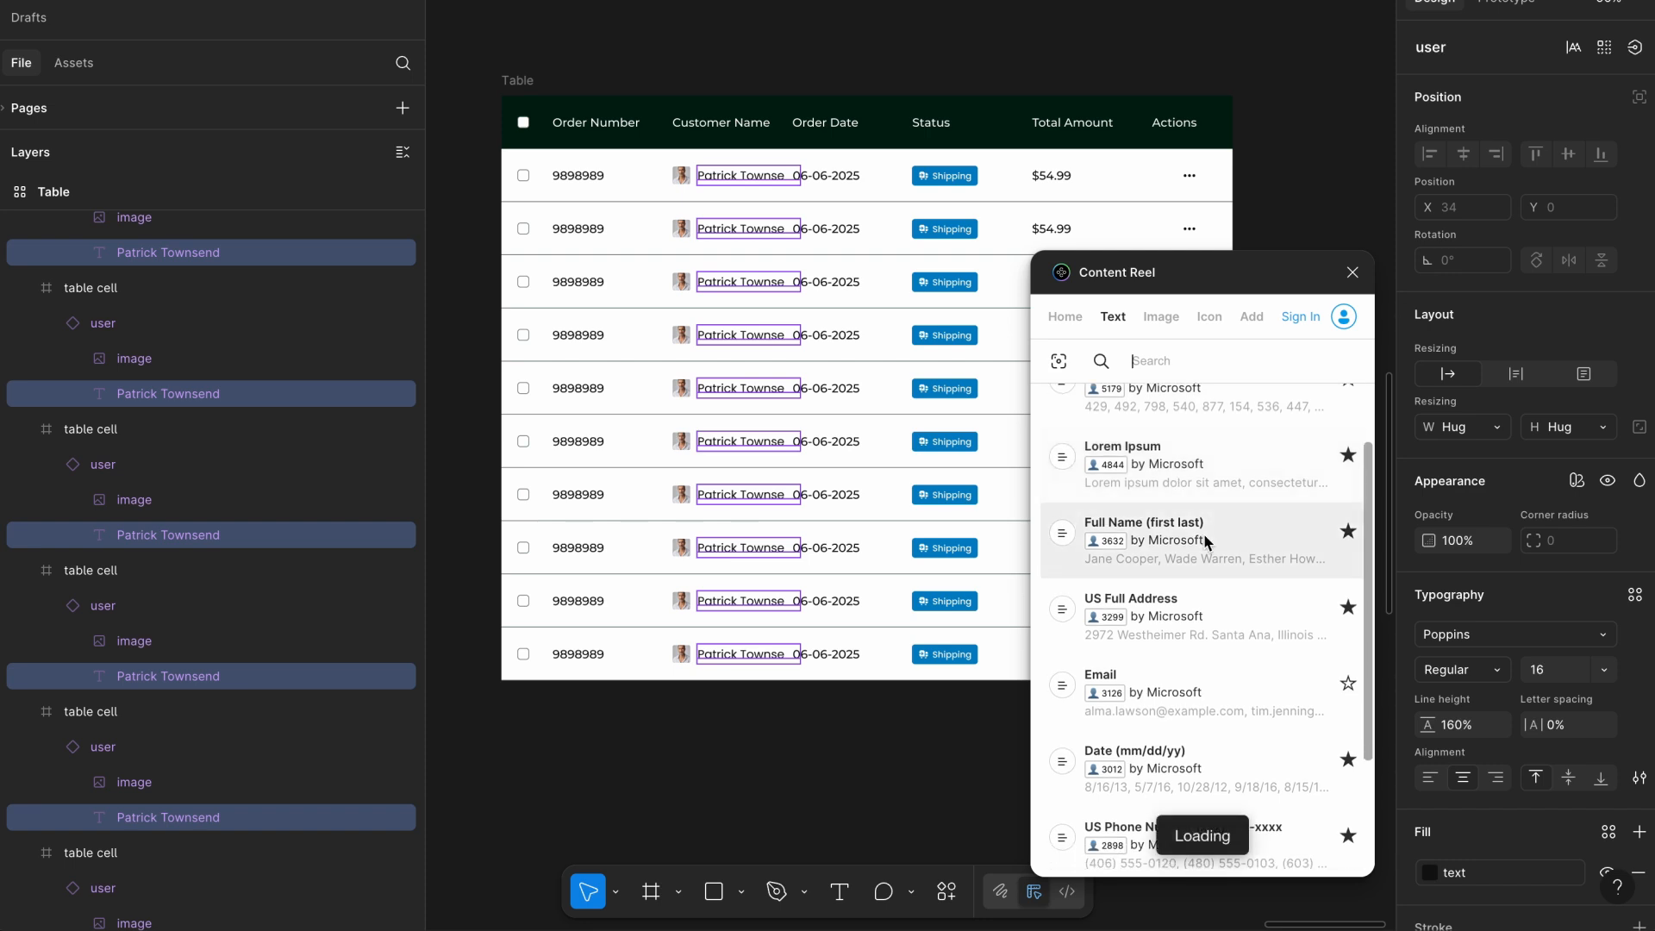
click(1319, 843)
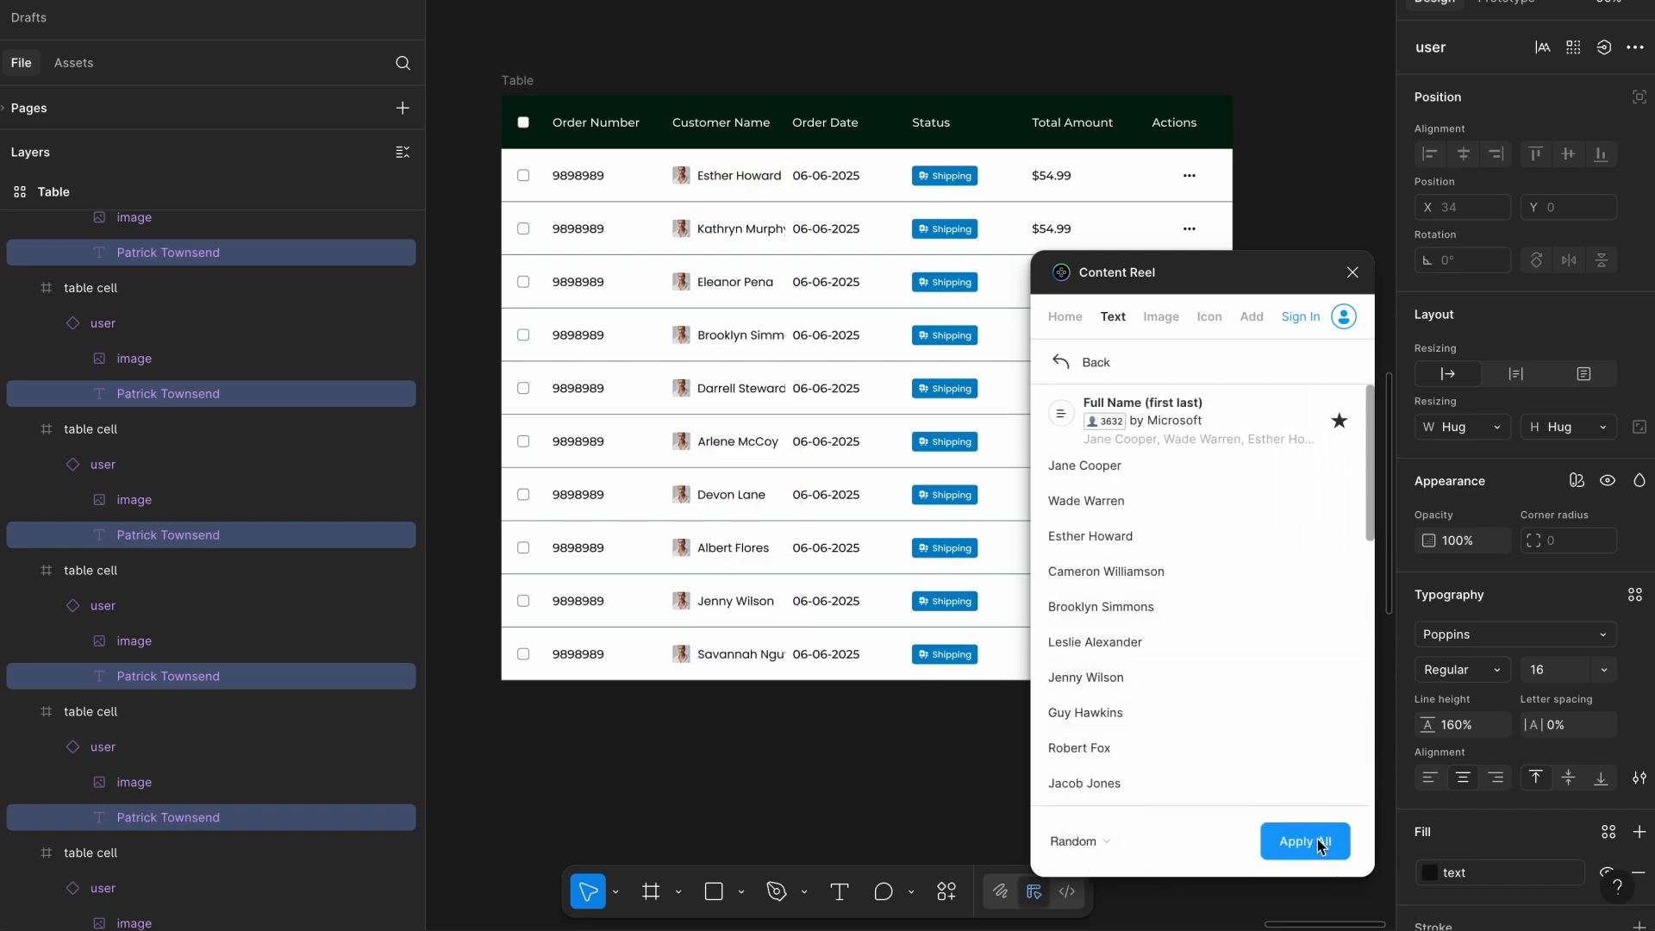
Replace the customer images in all ten rows with pictures from Content Reel's six-image Avatars set.
click(681, 175)
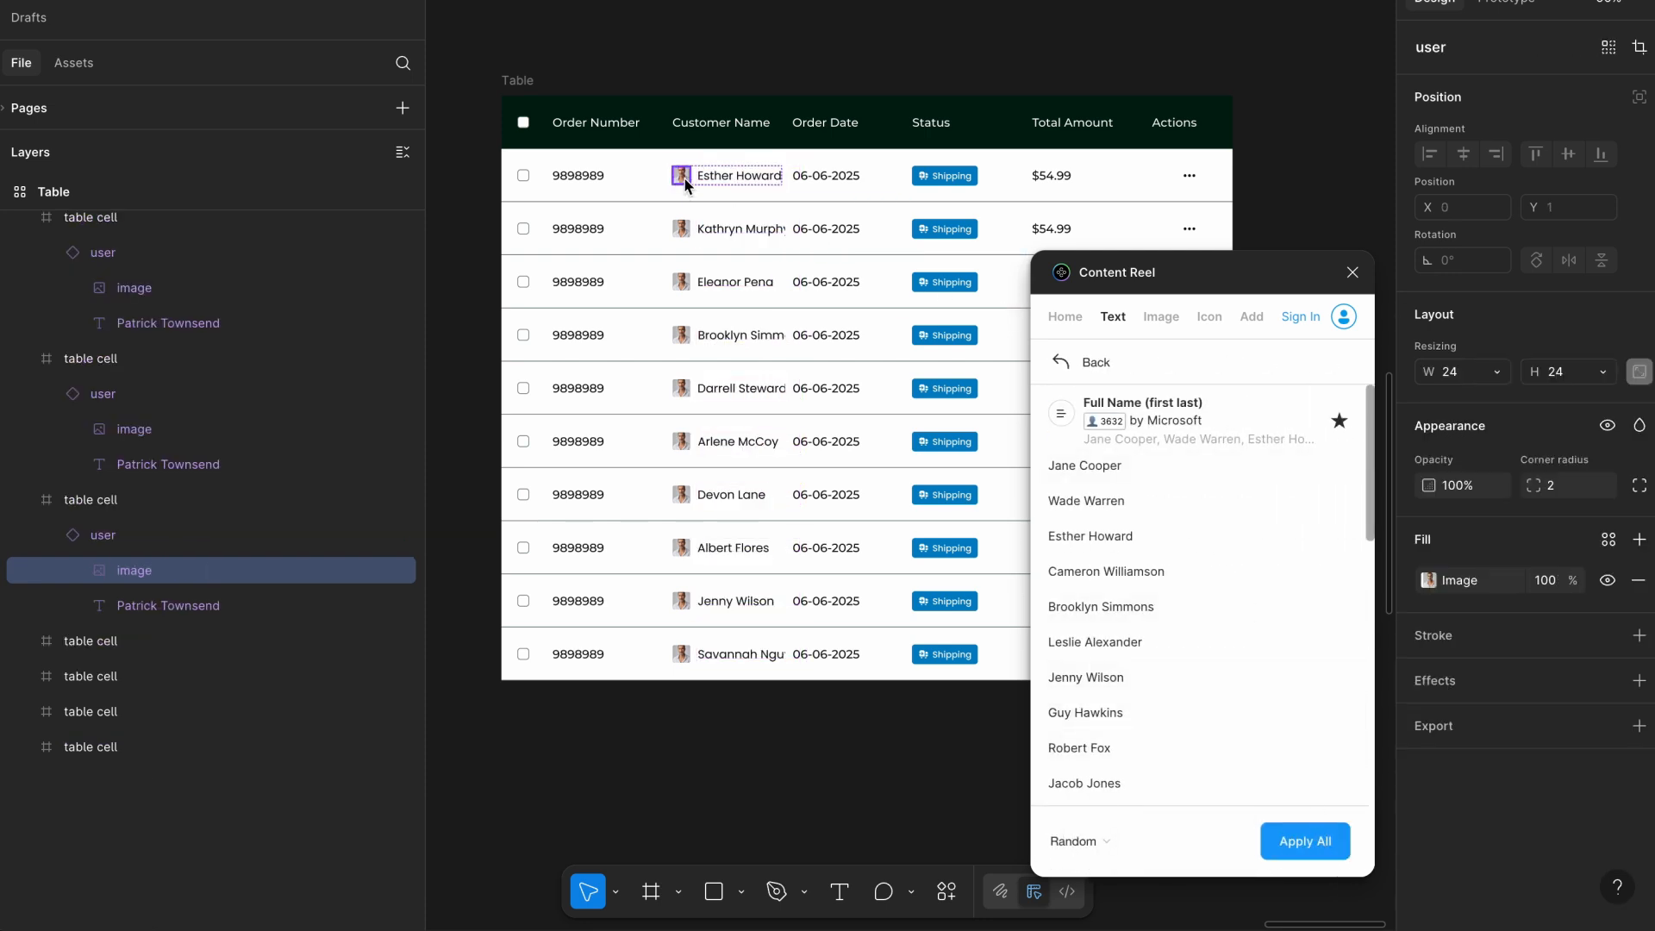
shift+click(680, 228)
shift+click(681, 282)
shift+click(681, 337)
shift+click(681, 389)
shift+click(681, 442)
shift+click(688, 496)
shift+click(681, 548)
shift+click(681, 601)
shift+click(683, 654)
click(1164, 321)
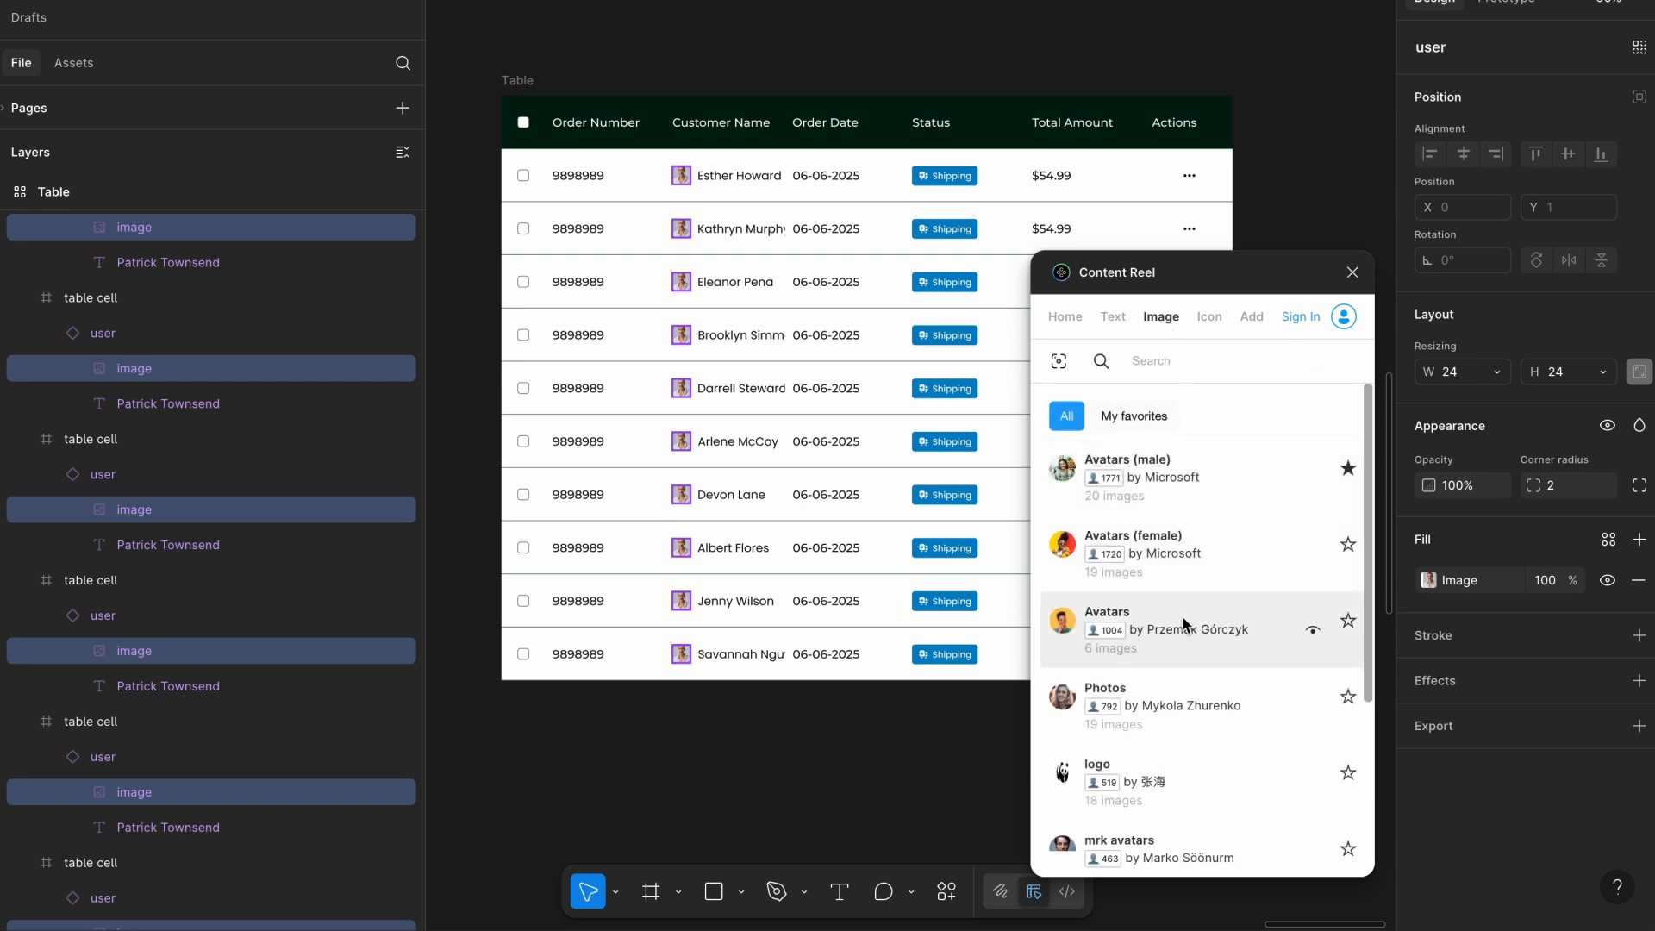
click(1193, 643)
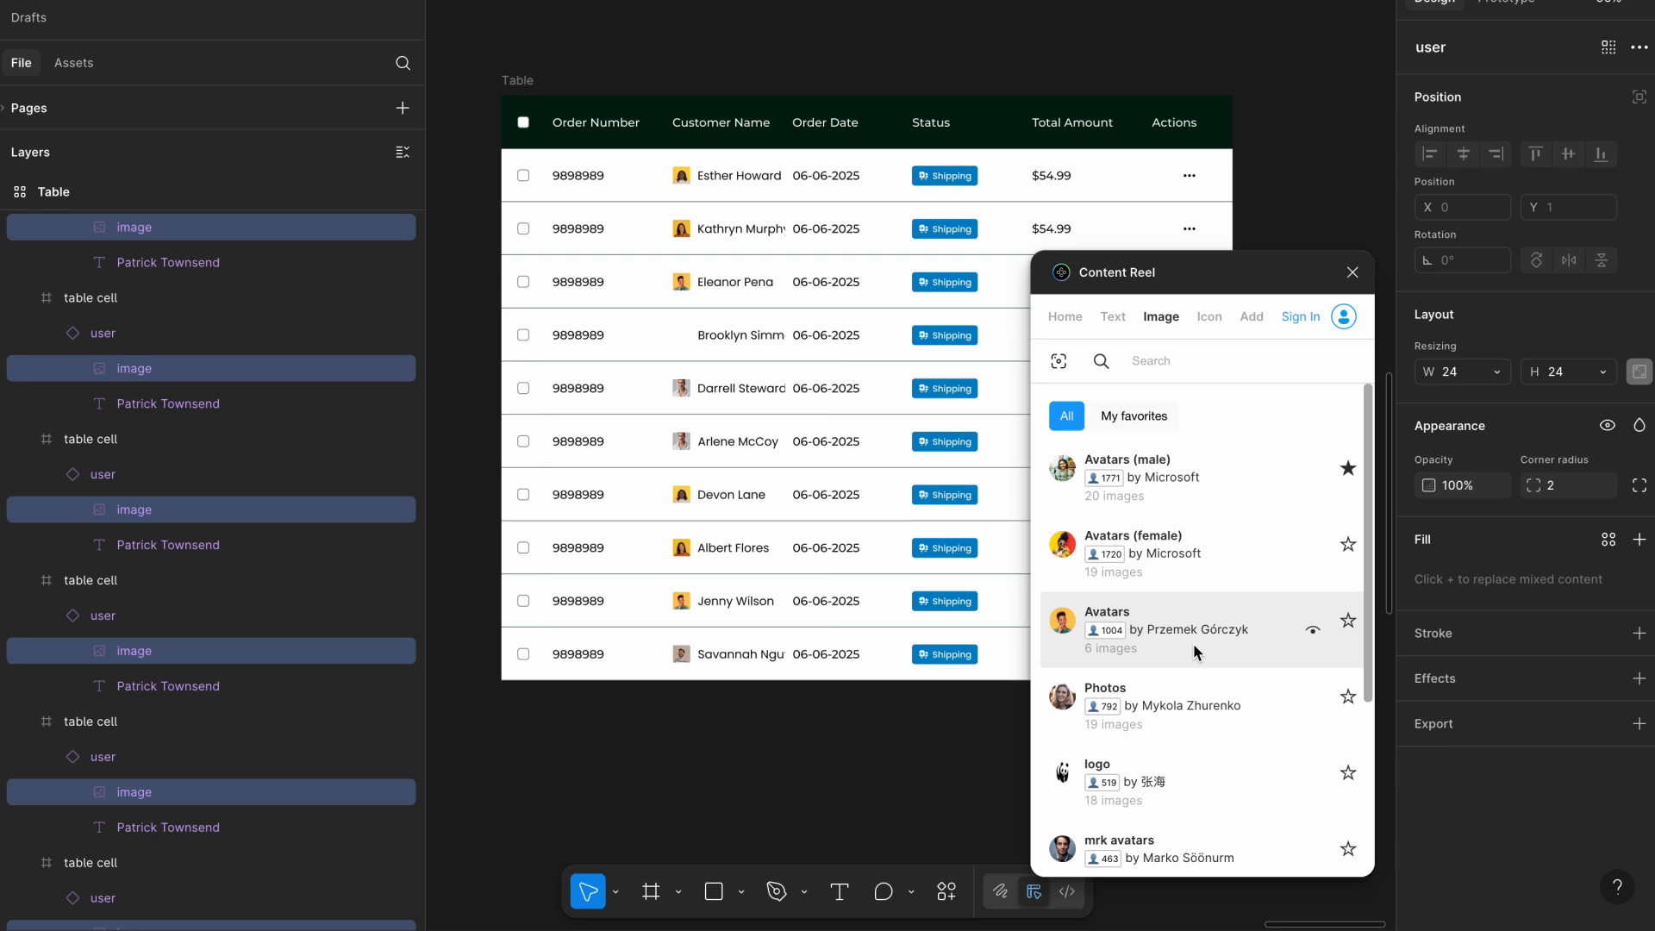
Fill the Order Date texts in all ten rows with Content Reel's Date (mm/dd/yy) content.
scroll(944, 547, right, 3)
scroll(944, 548, down, 2)
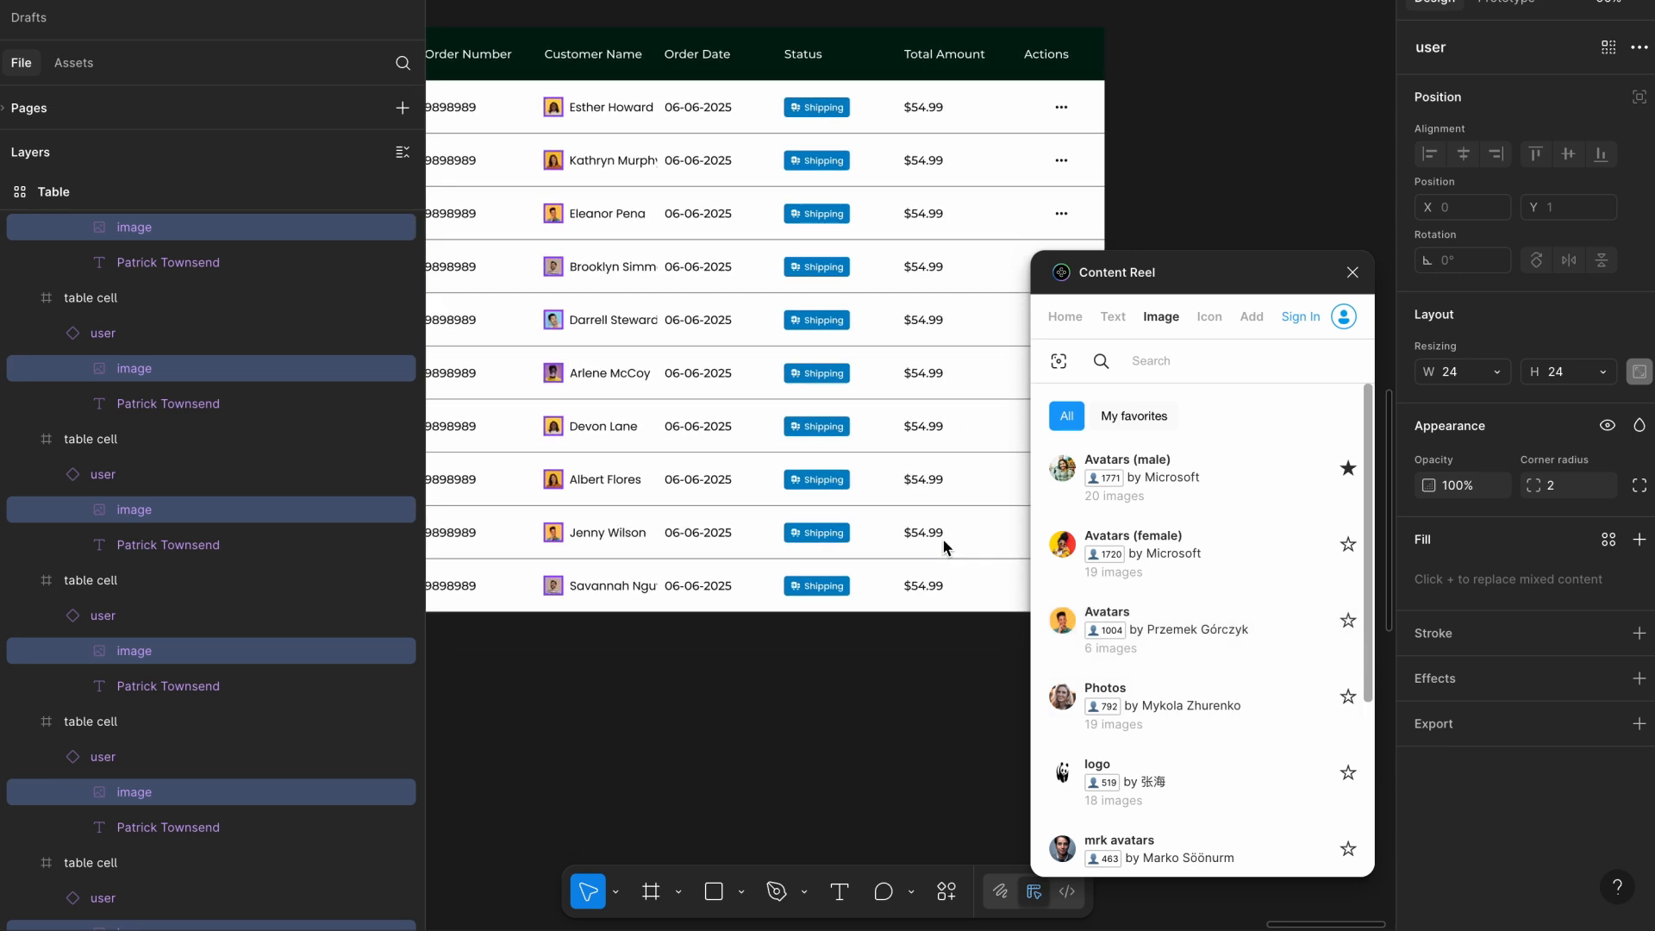
scroll(944, 547, left, 2)
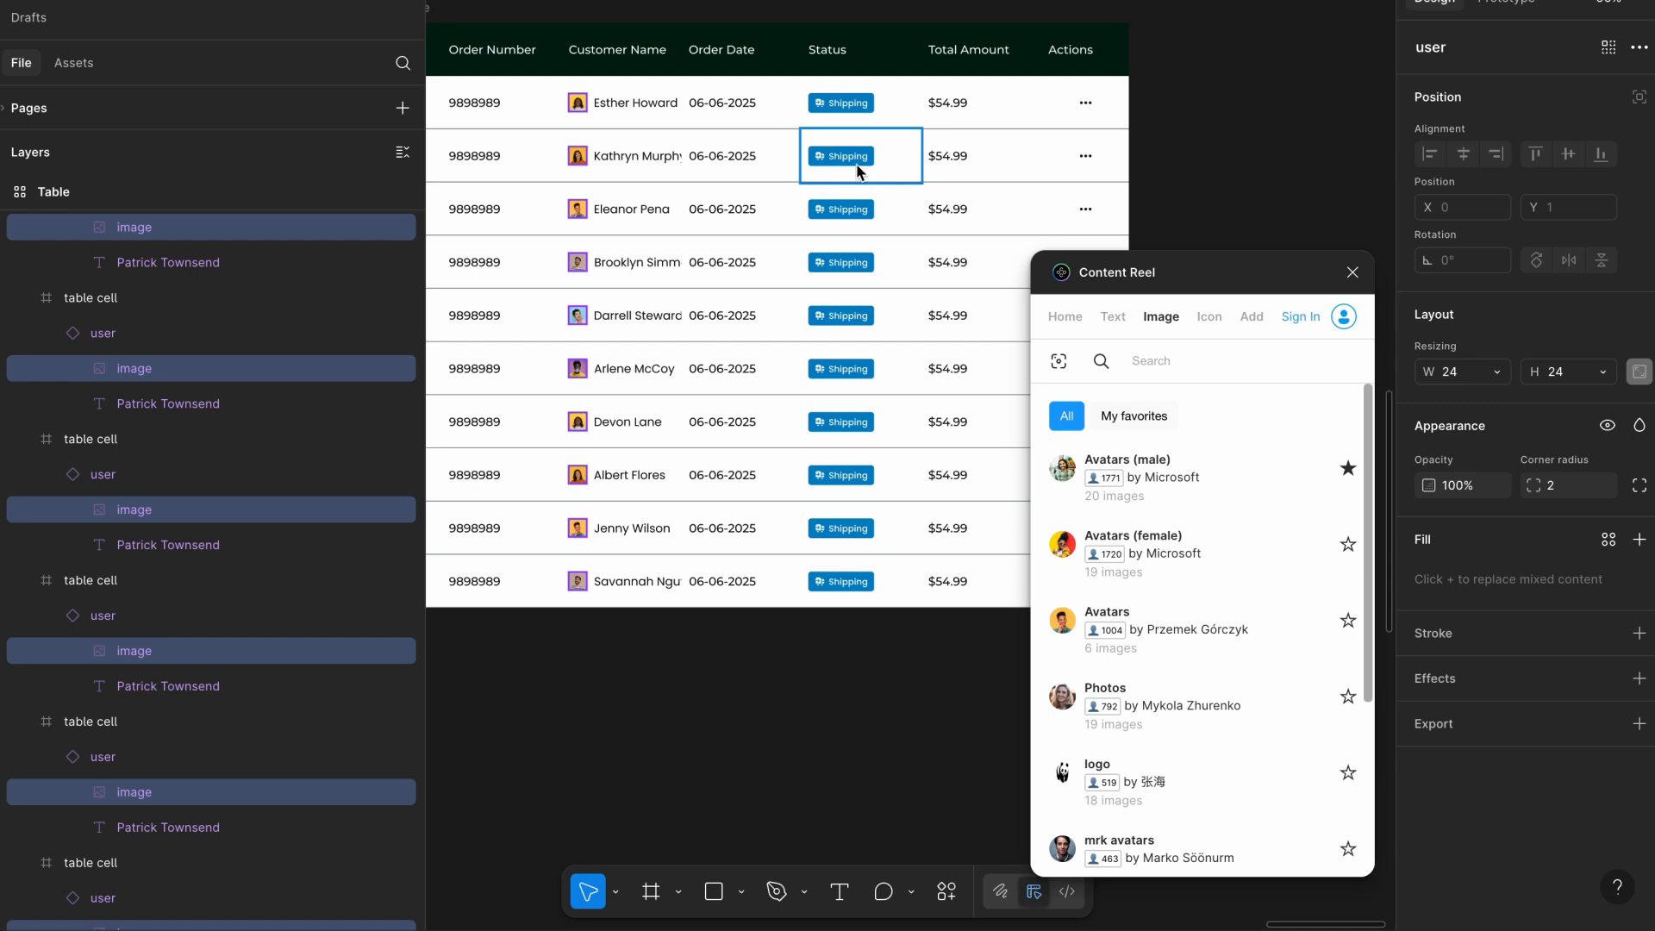
click(738, 104)
shift+click(746, 159)
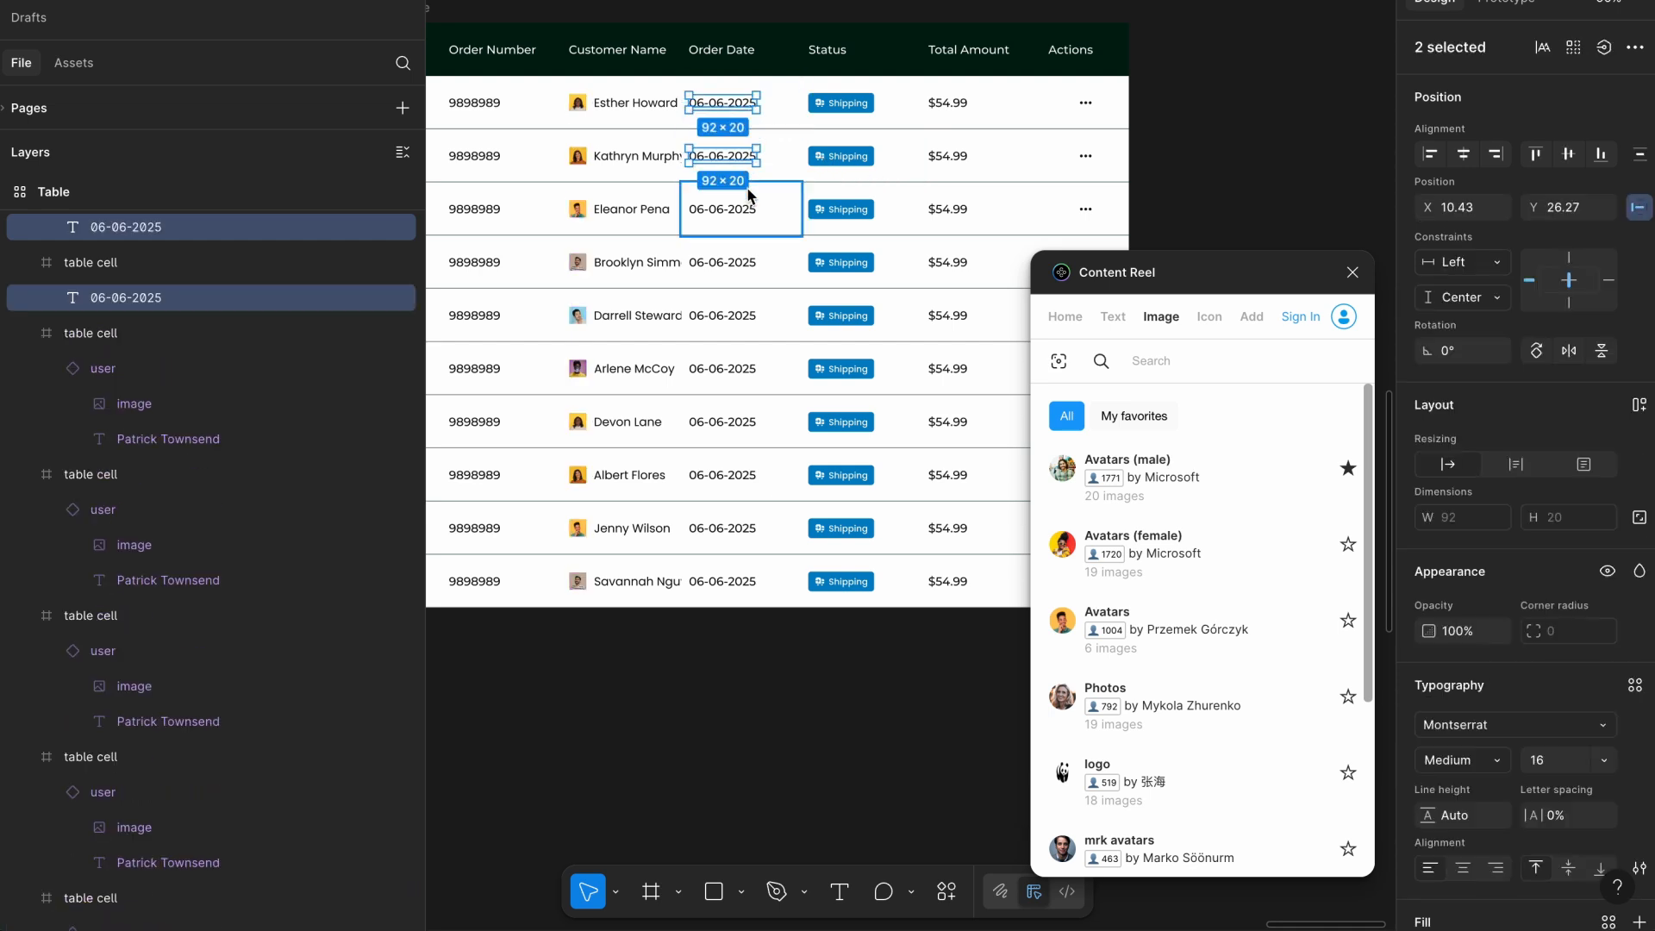
shift+click(746, 211)
shift+click(746, 264)
shift+click(747, 317)
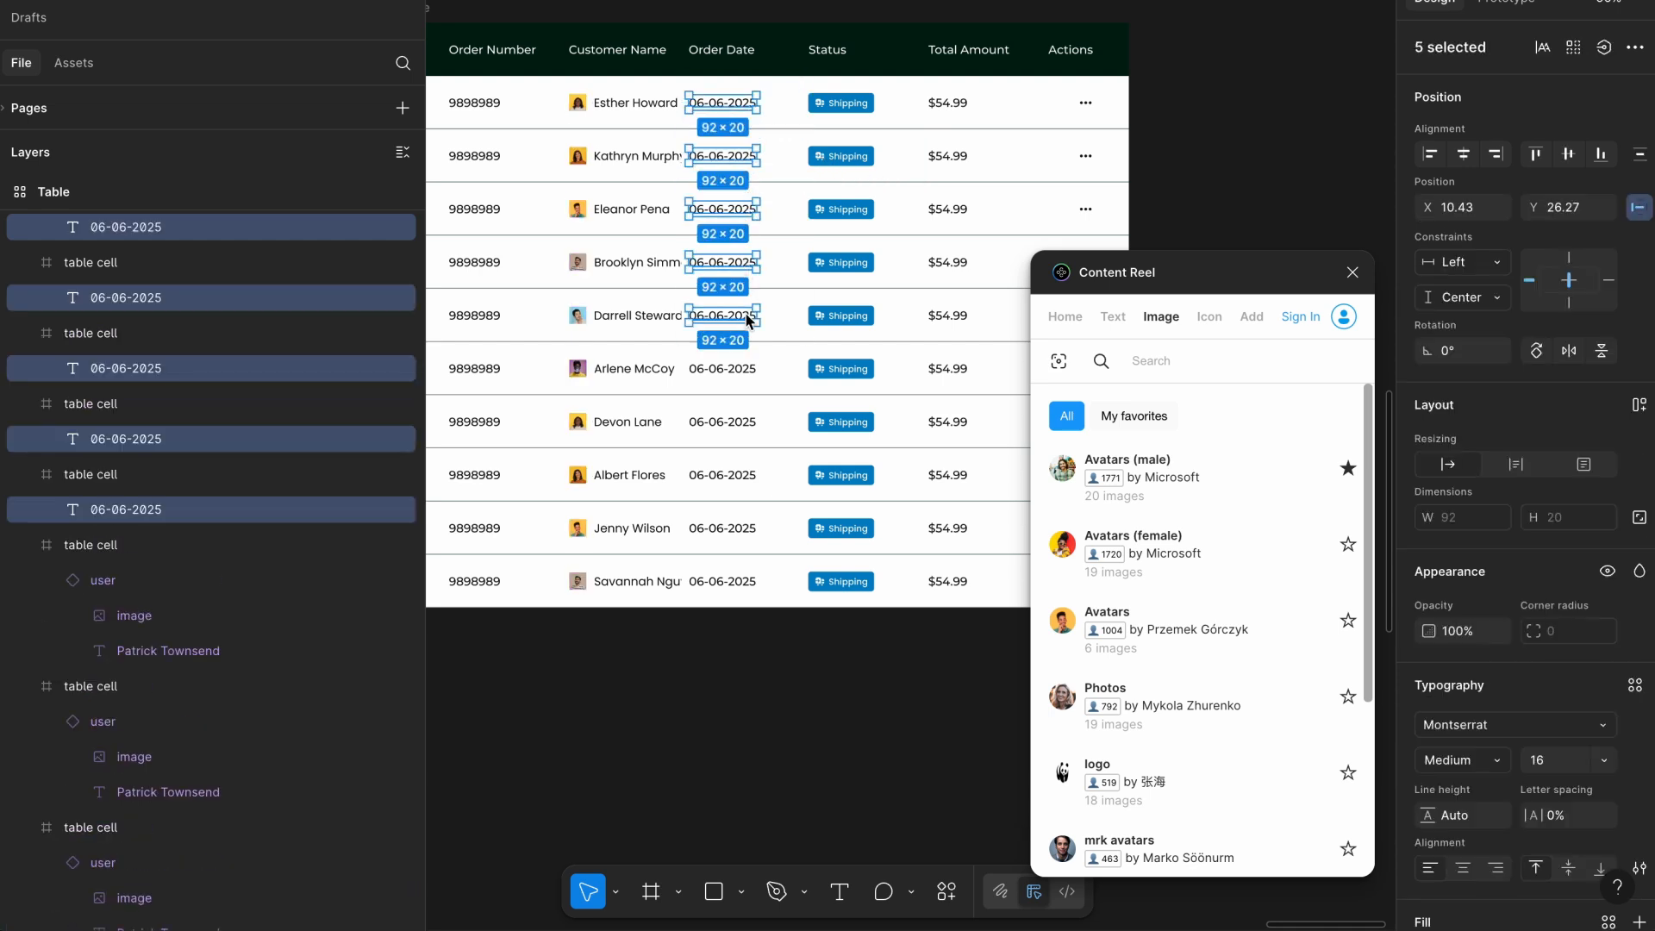
shift+click(746, 371)
shift+click(747, 424)
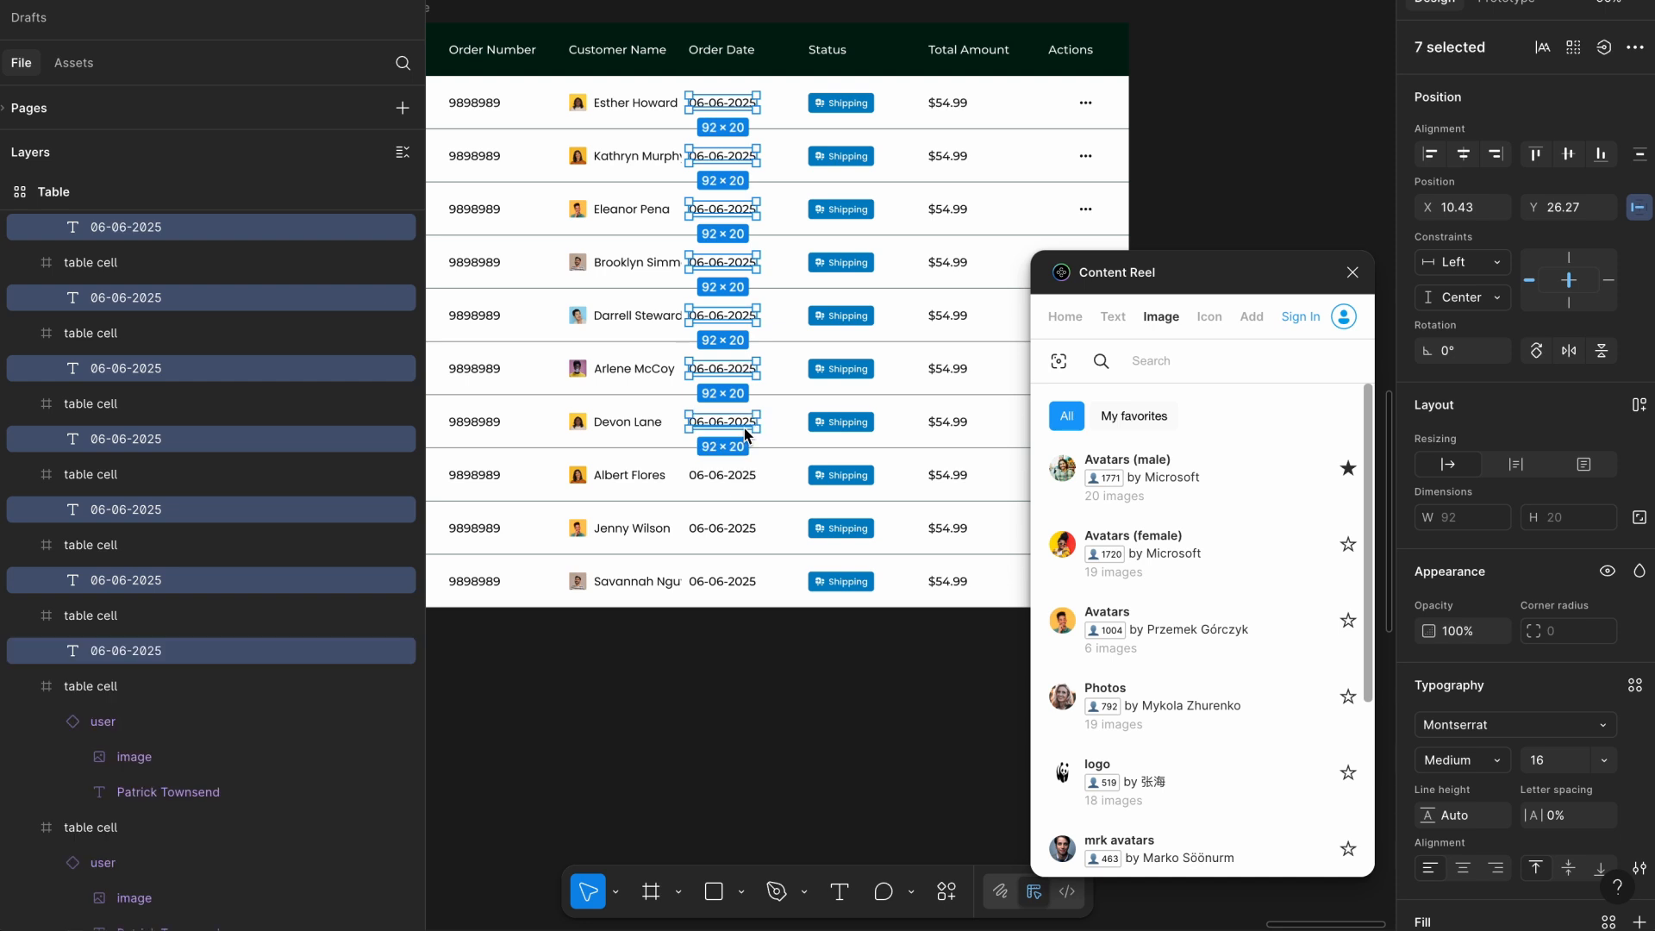
shift+click(746, 477)
shift+click(746, 531)
shift+click(747, 584)
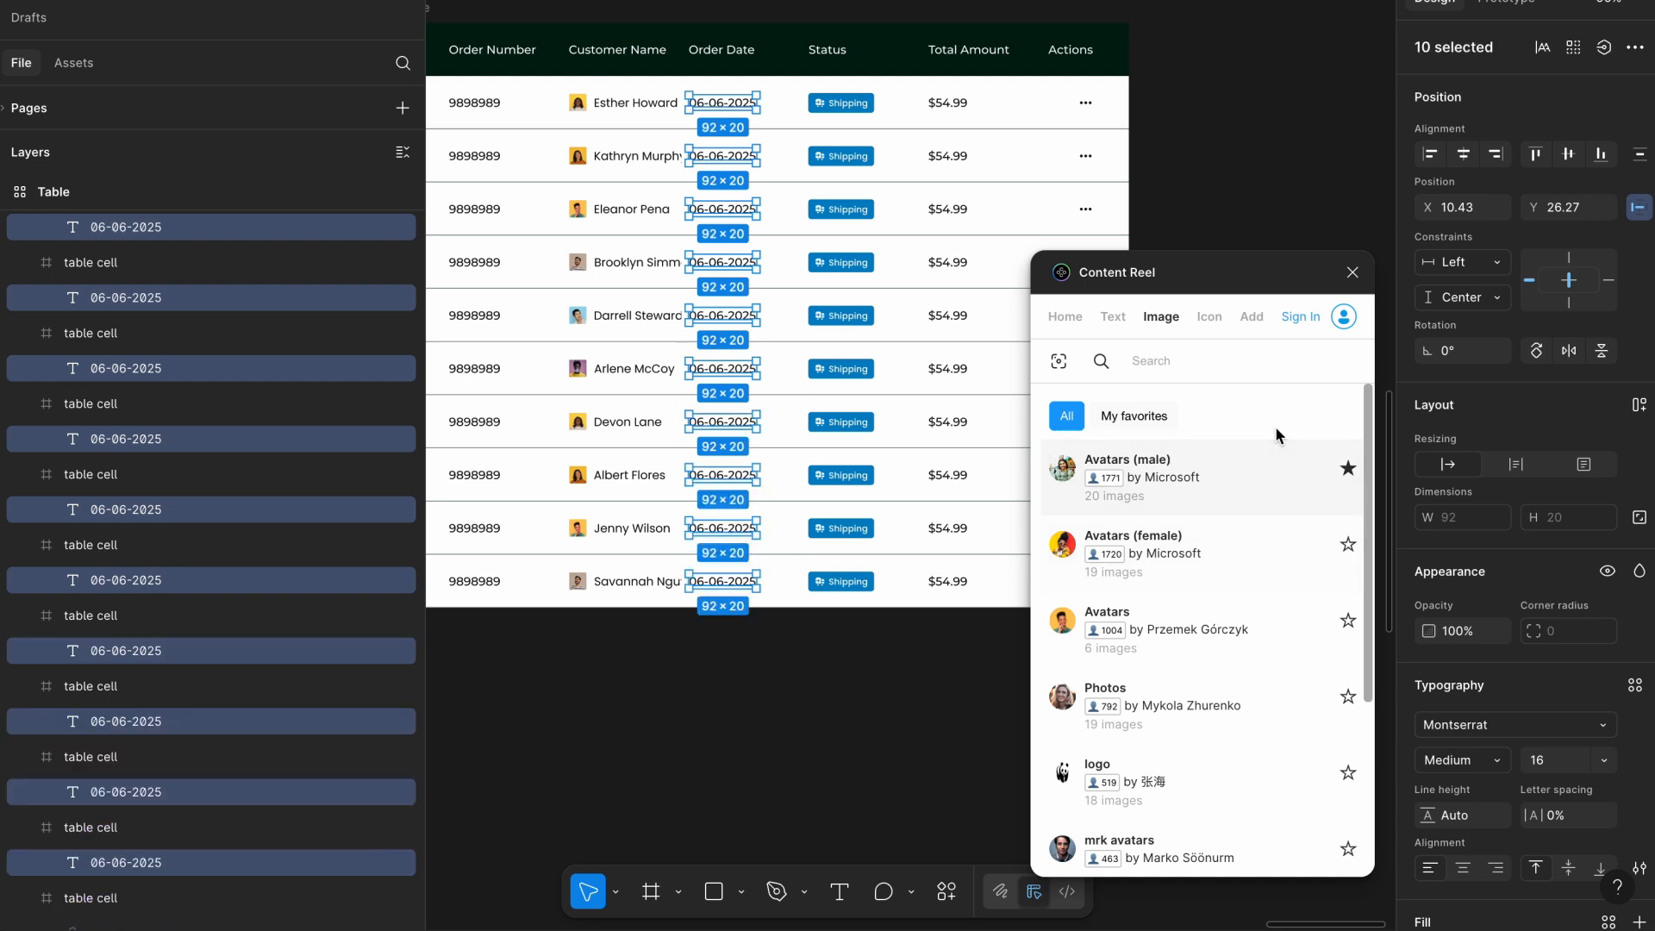
click(1117, 318)
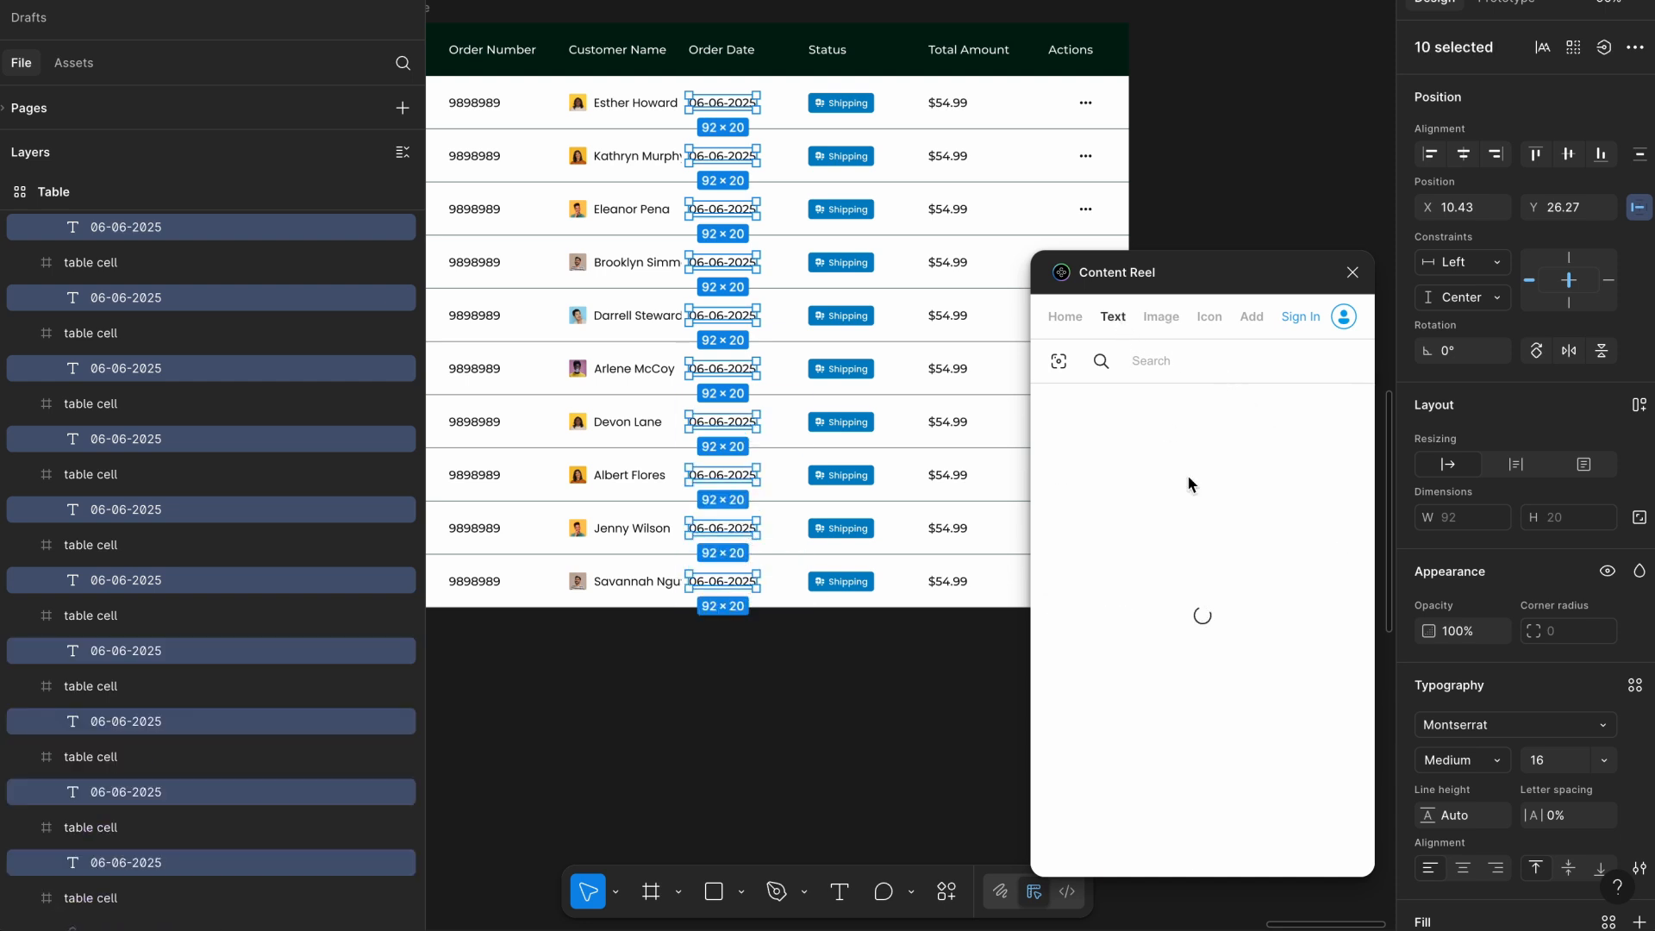
scroll(1224, 567, down, 1)
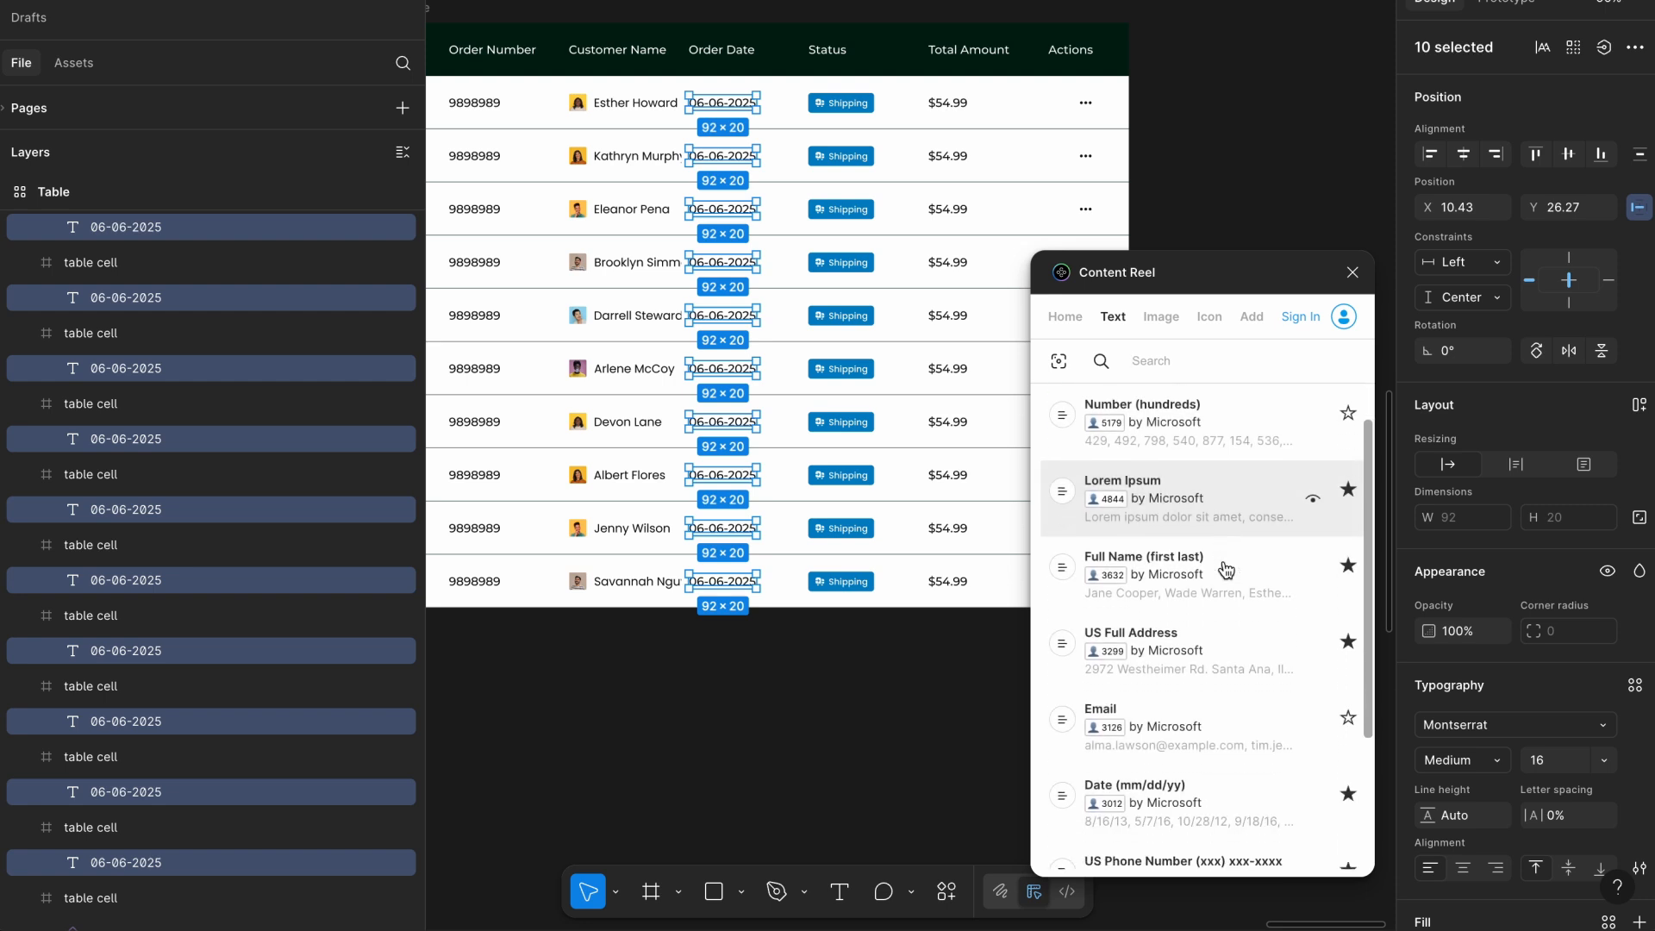
scroll(1224, 567, down, 2)
click(1261, 743)
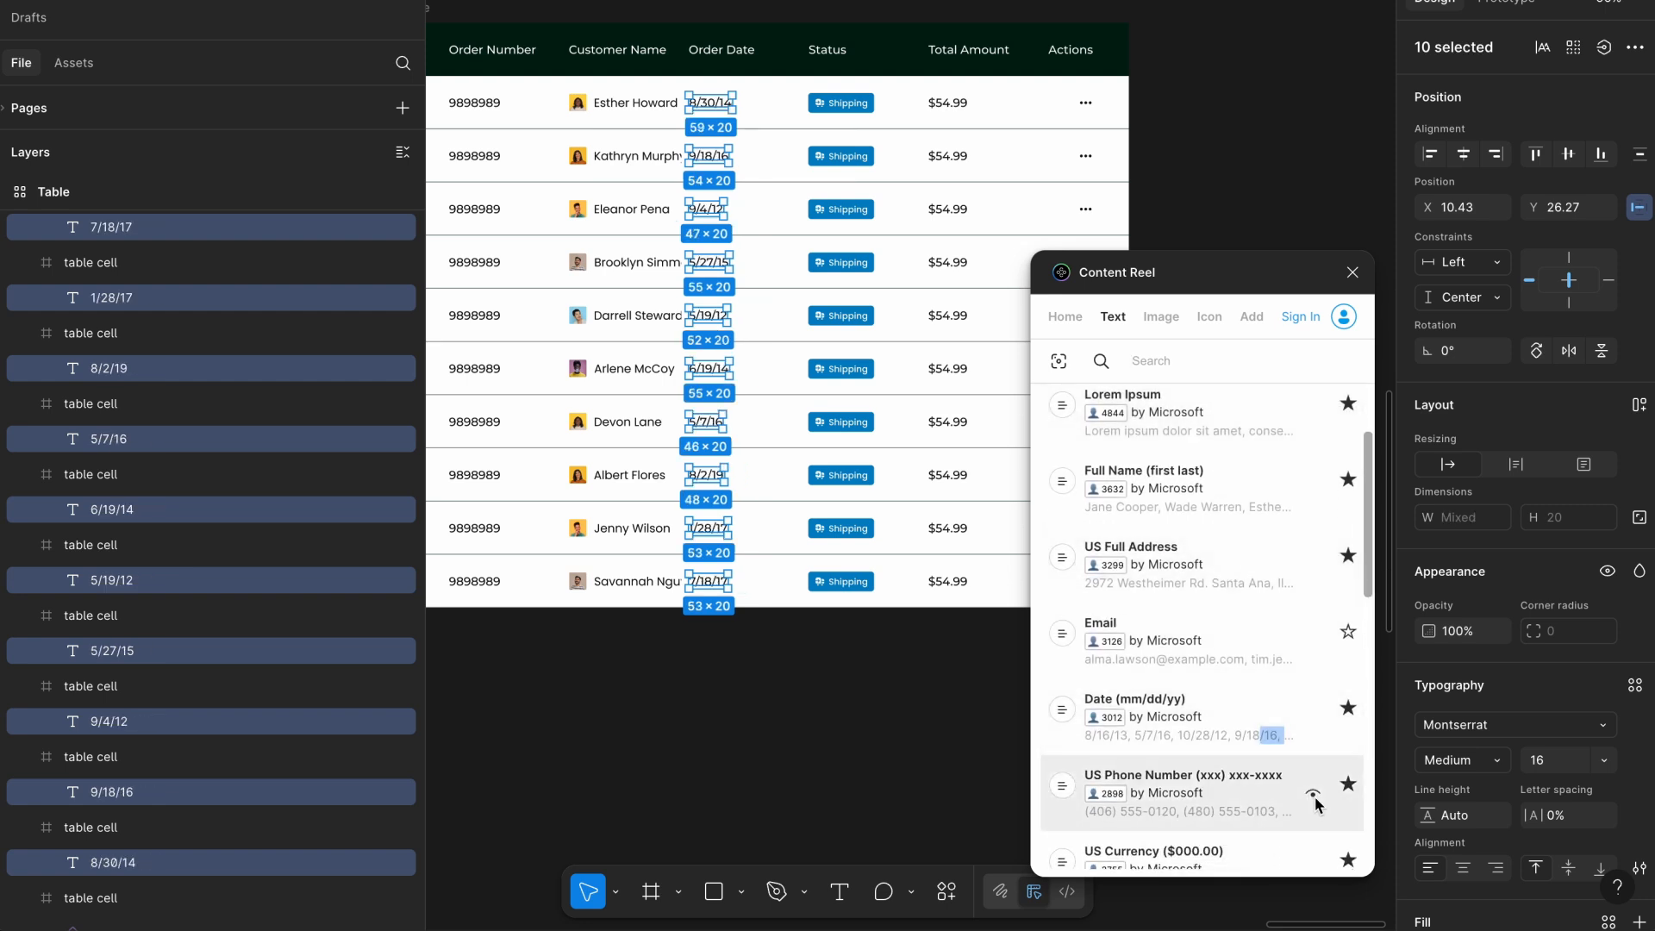
Fill the Total Amount texts in all ten rows with Content Reel's US Currency ($000.00) content.
click(1003, 5)
scroll(992, 35, right, 2)
click(873, 104)
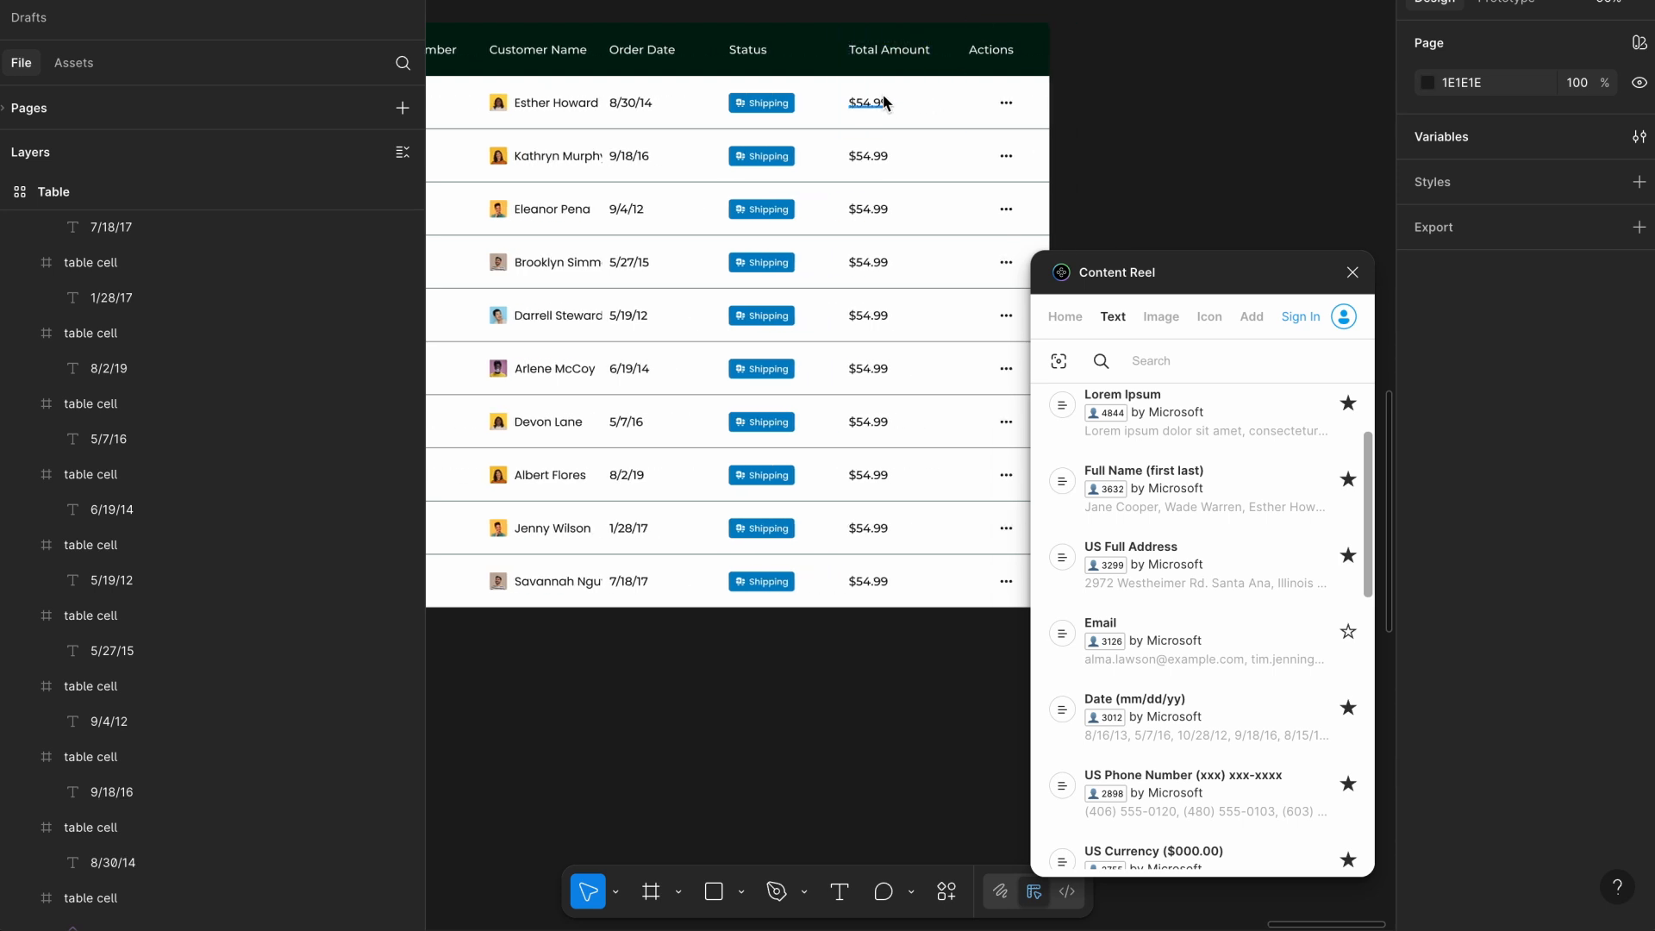
shift+click(881, 160)
shift+click(881, 212)
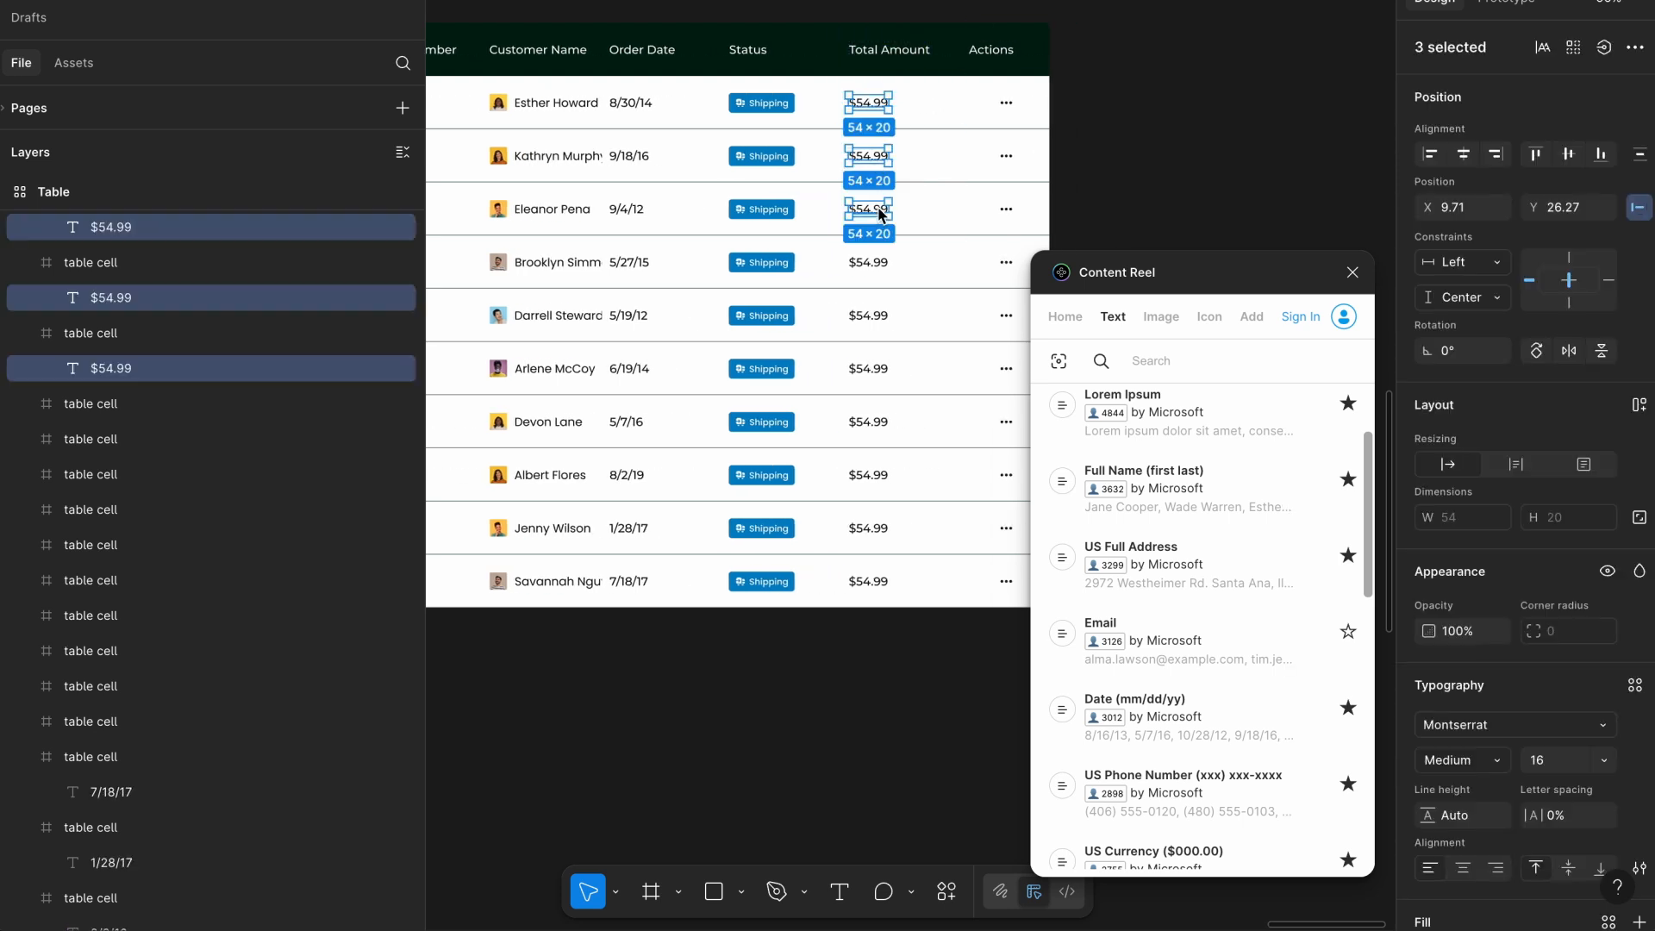
shift+click(881, 259)
shift+click(882, 315)
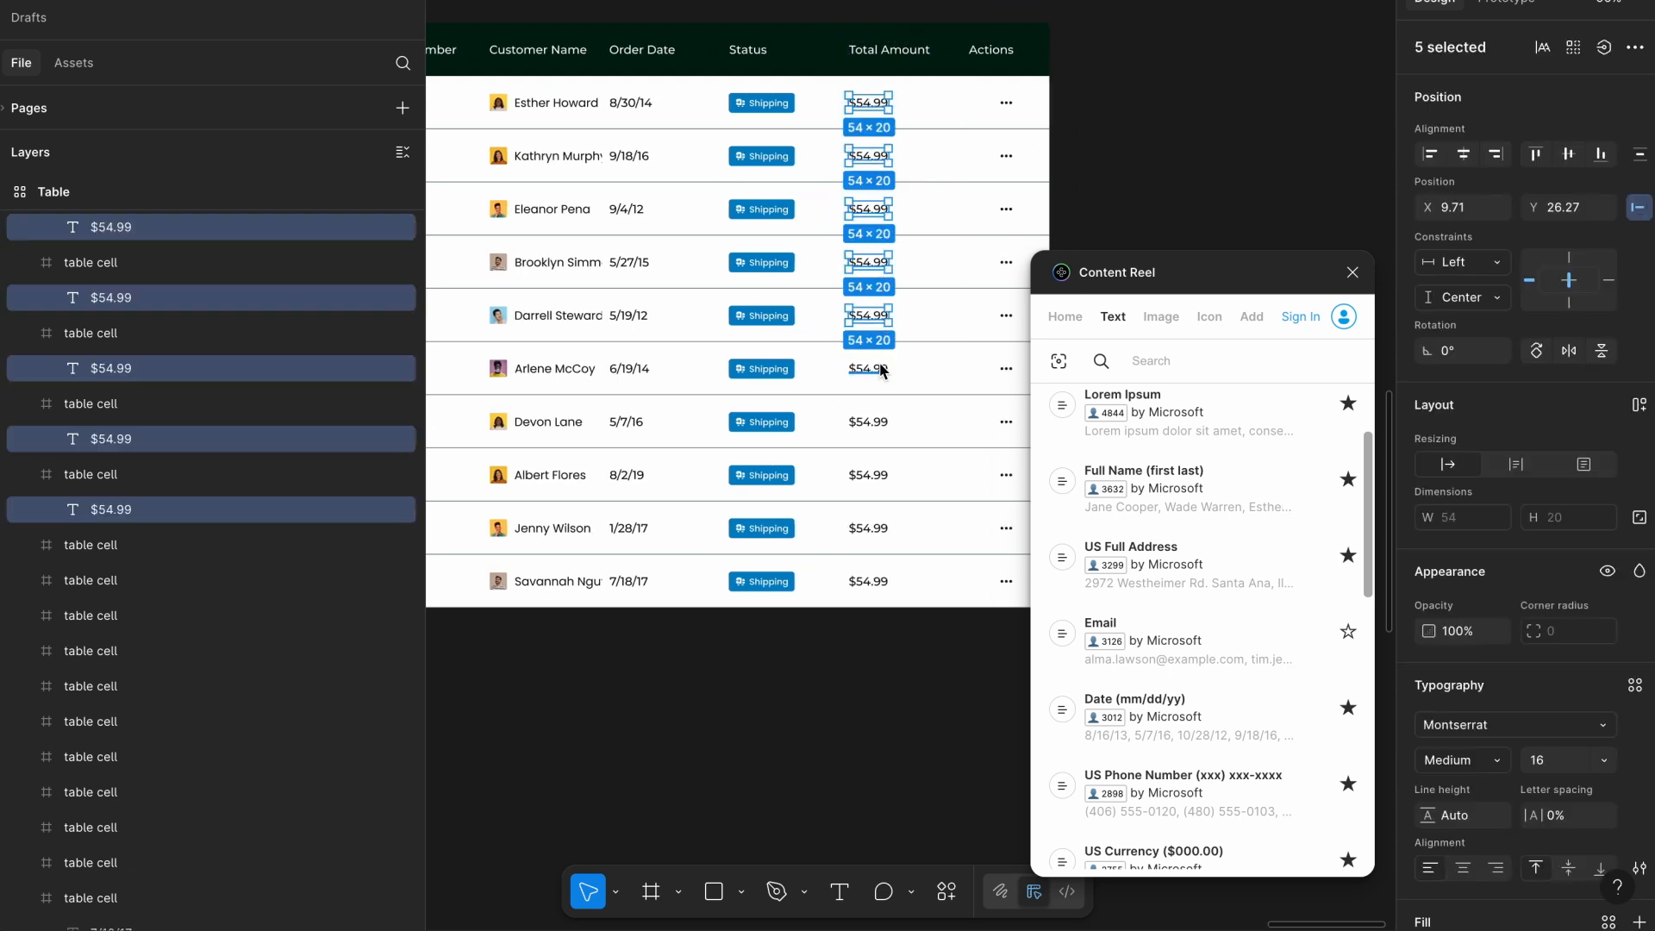
shift+click(882, 369)
shift+click(883, 424)
shift+click(881, 476)
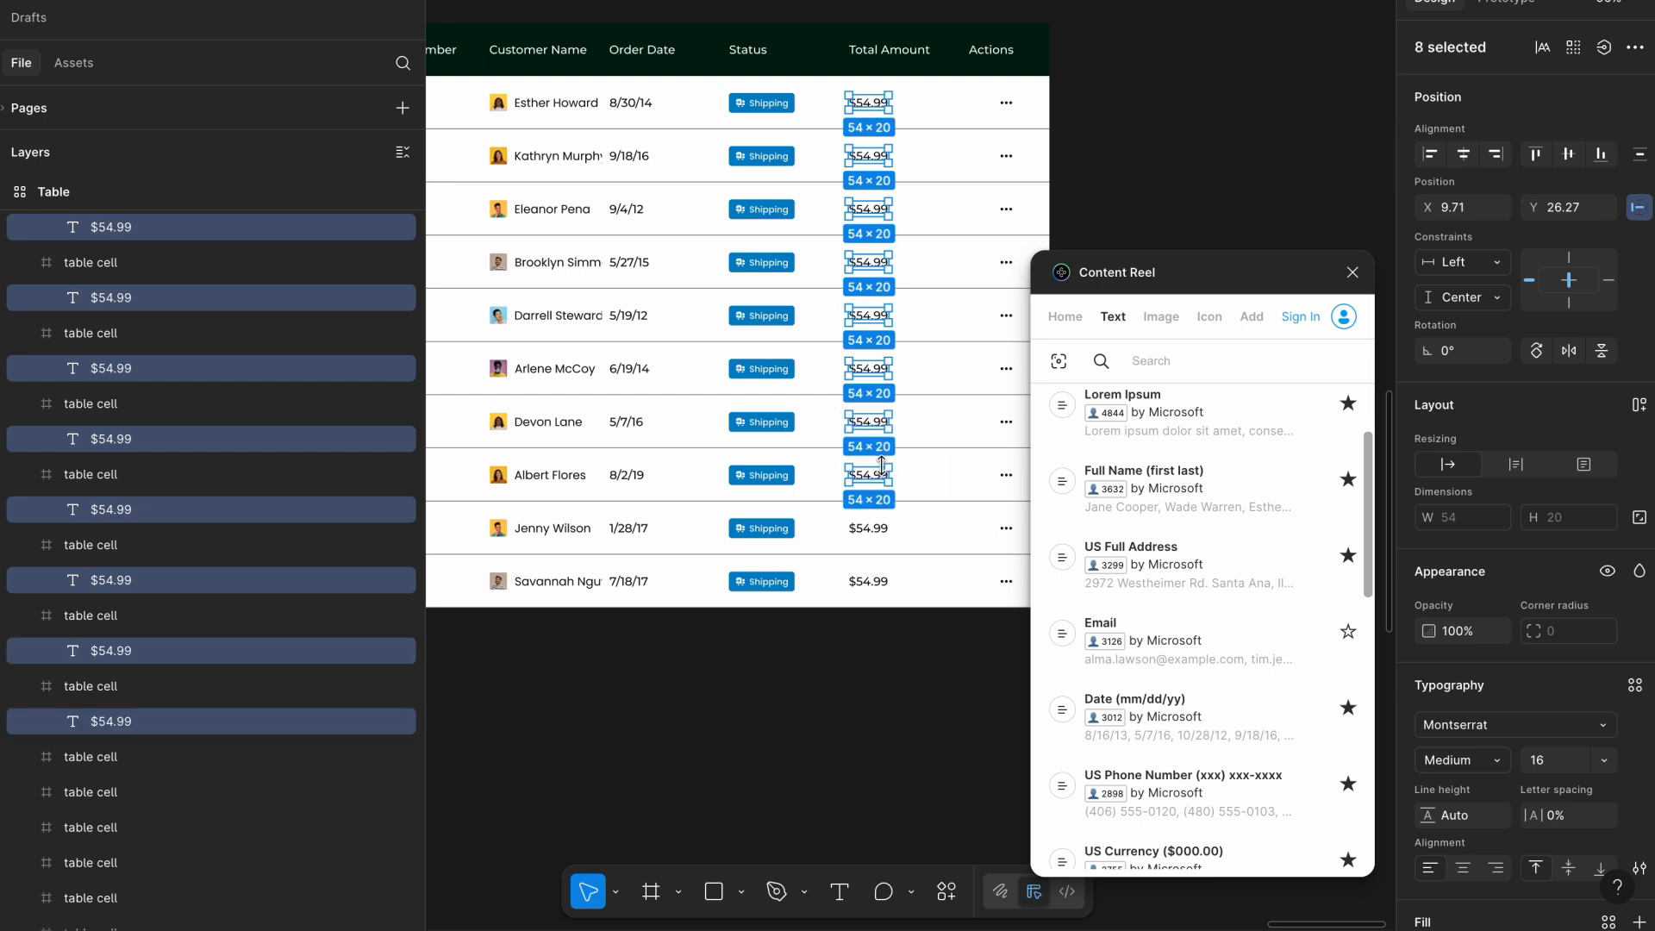
shift+click(881, 530)
shift+click(881, 583)
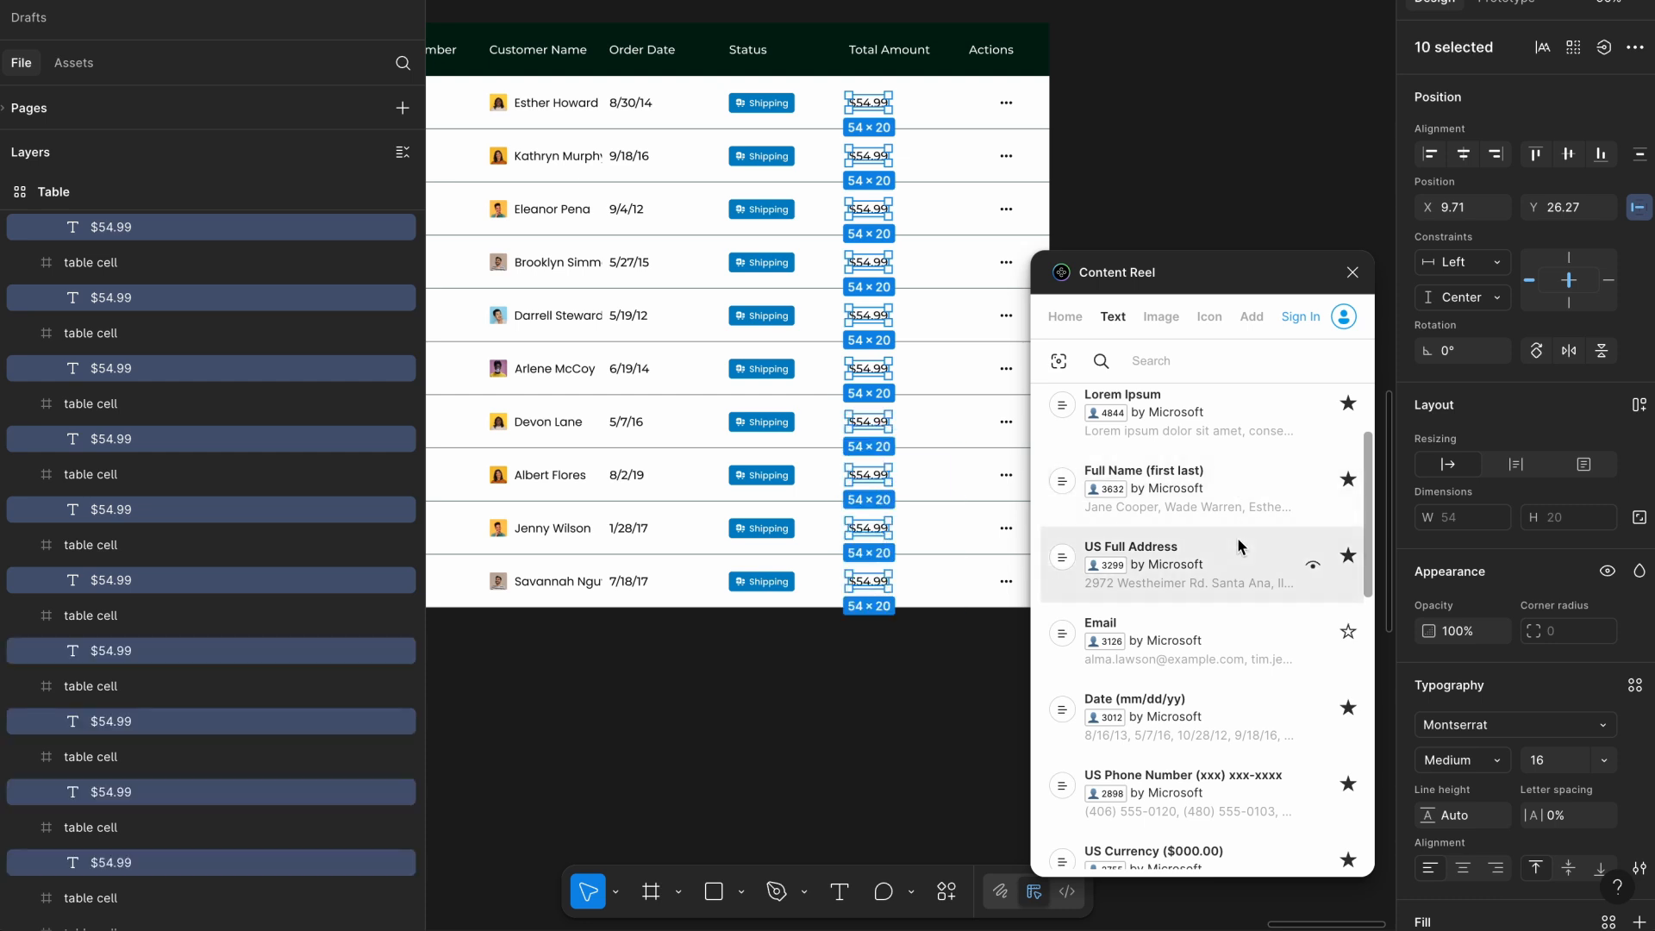
scroll(1240, 545, down, 2)
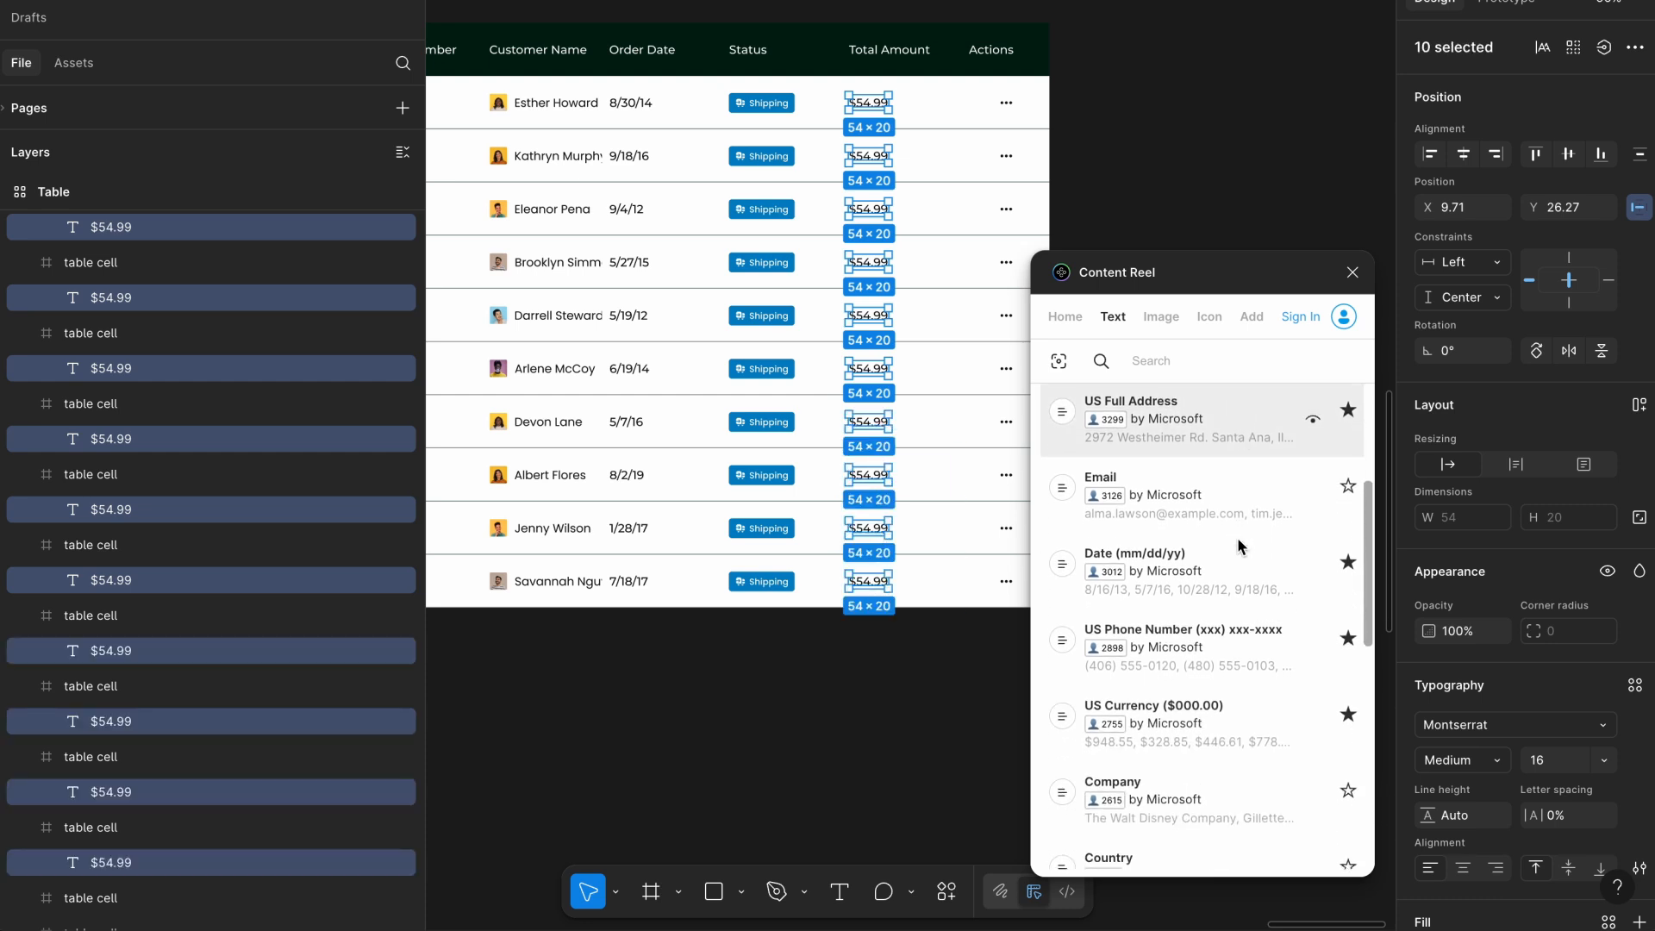
click(1228, 666)
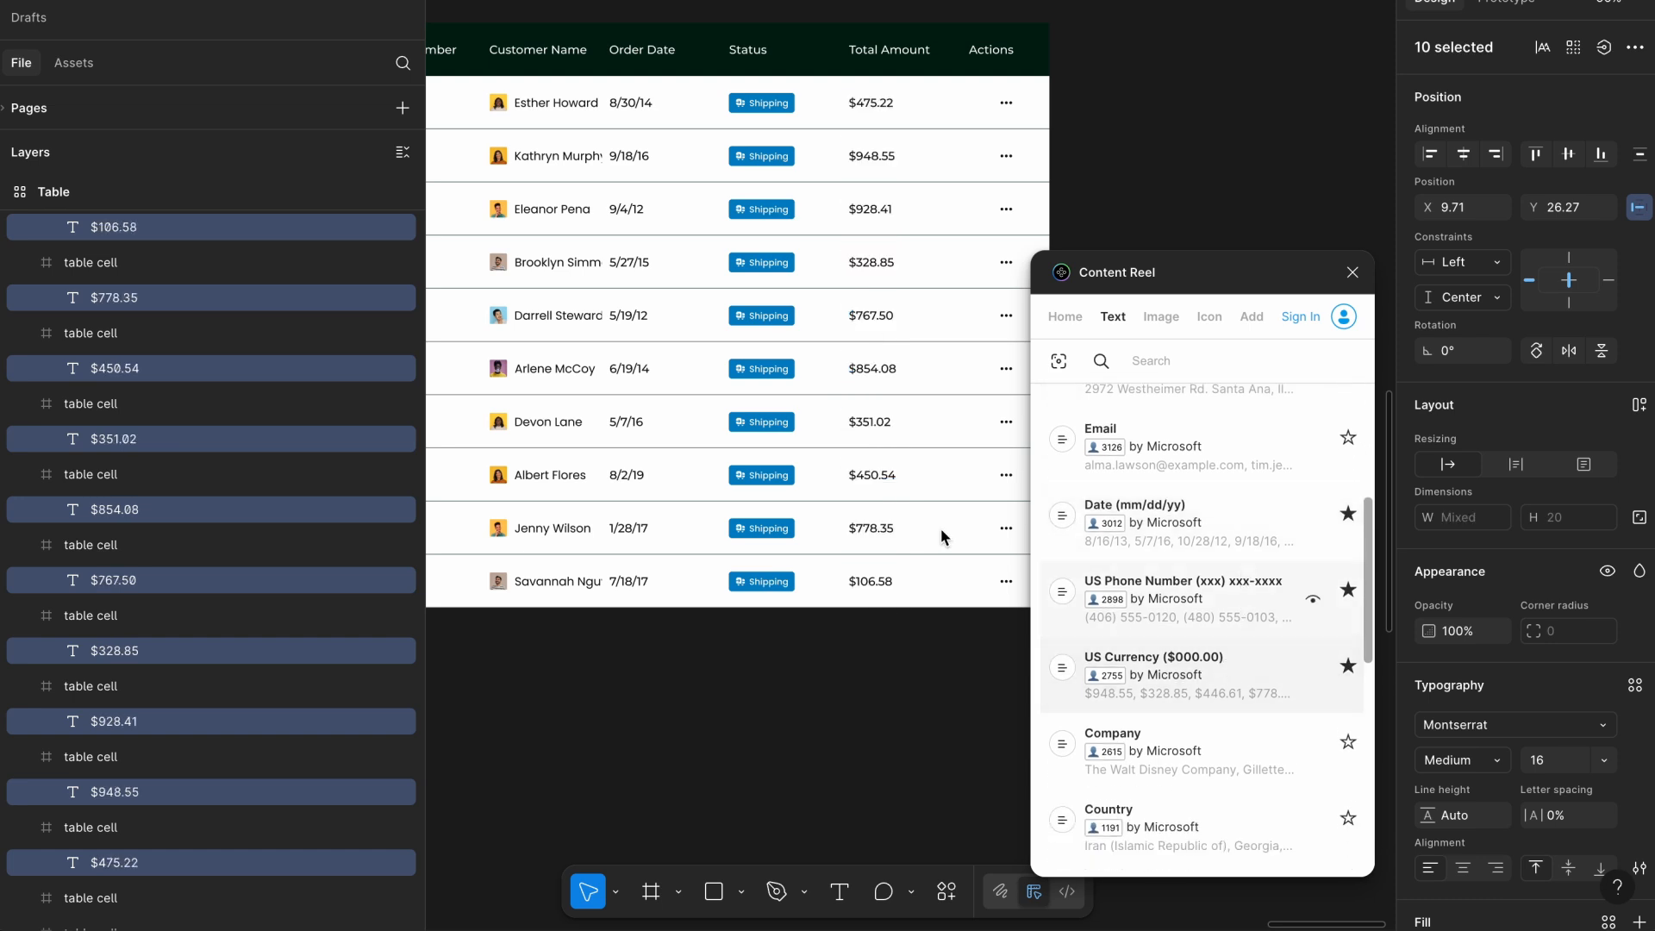
Fill the Order Number texts in all ten rows with Content Reel's Number (hundreds) content and close the plugin.
scroll(765, 432, left, 5)
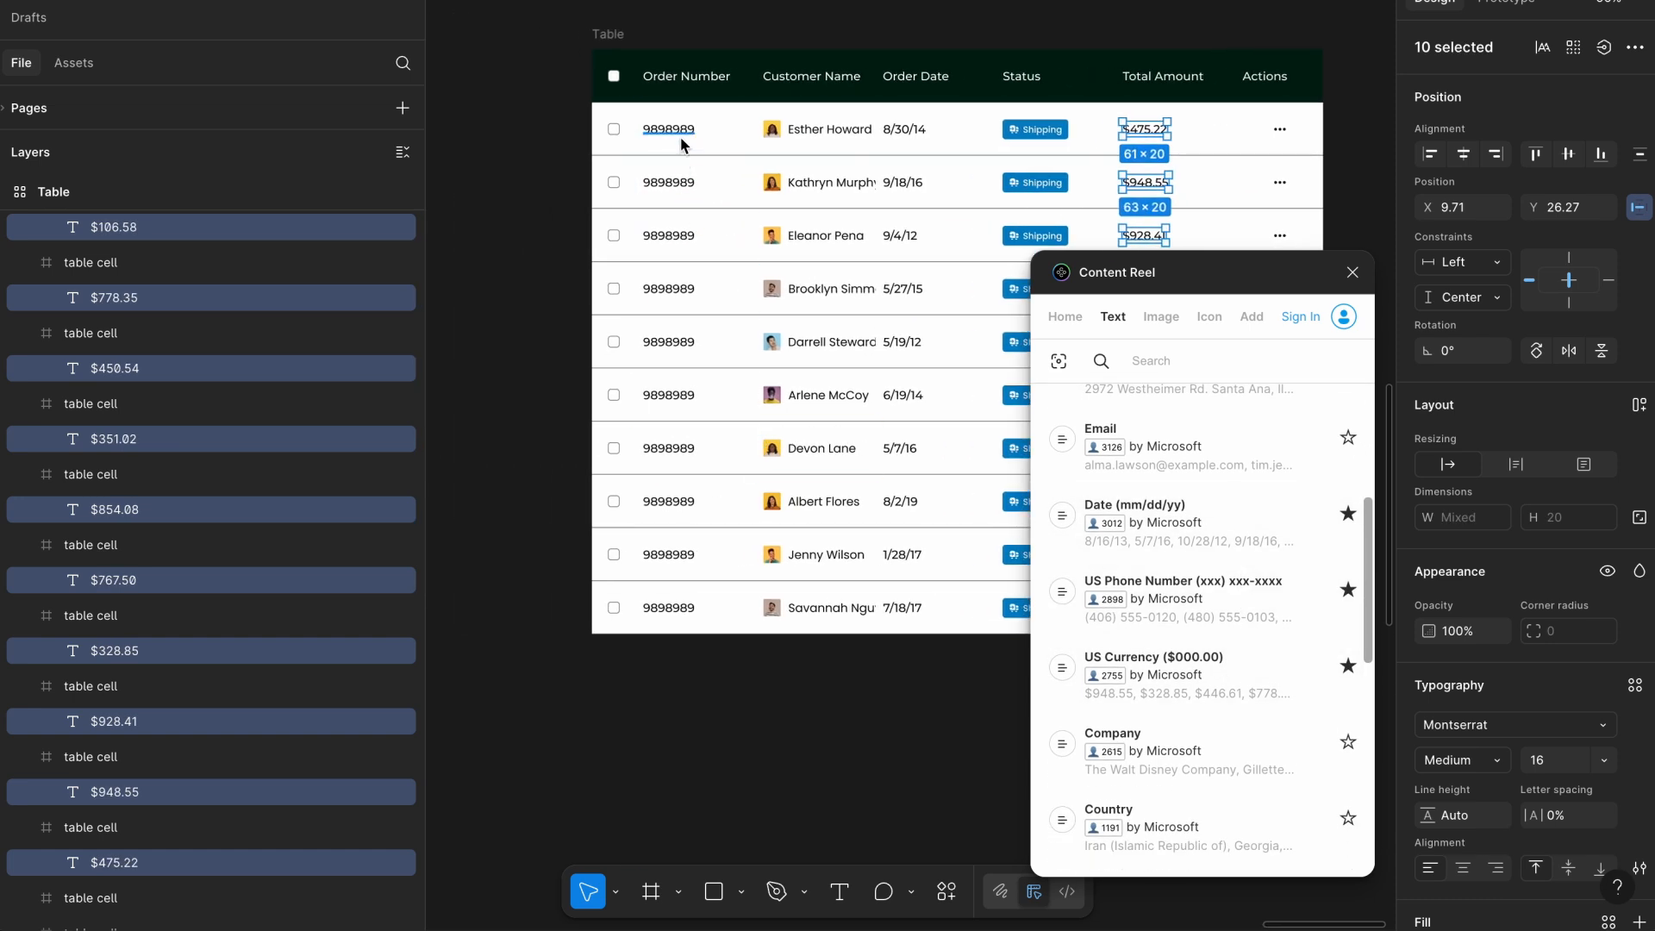
click(681, 138)
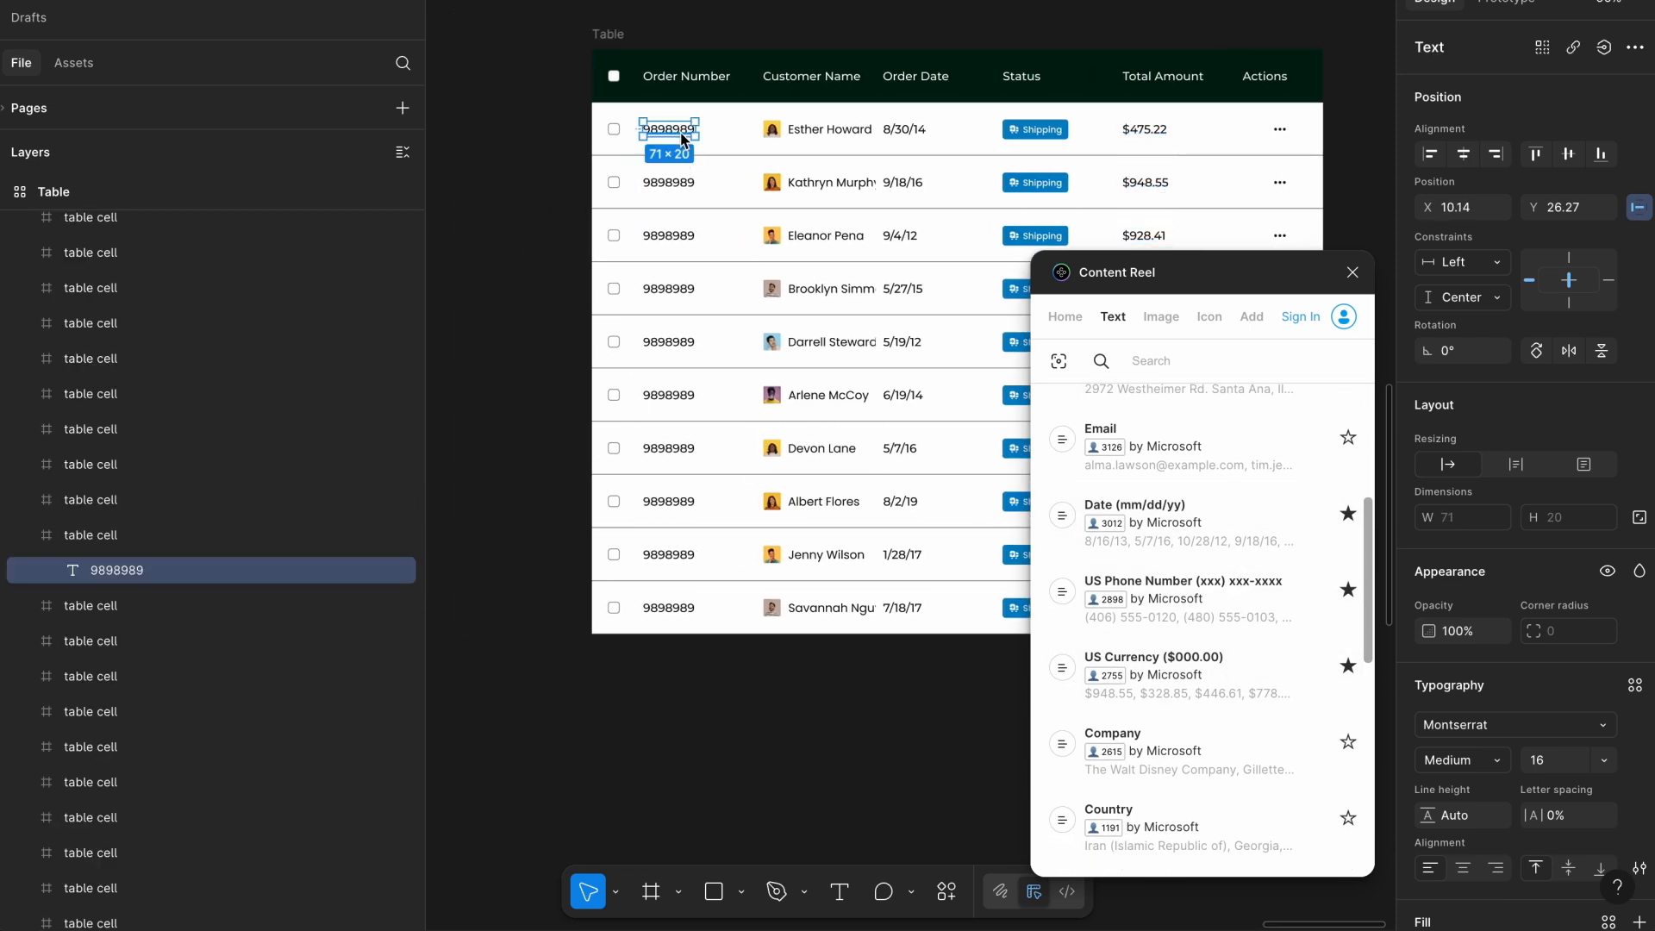
click(1541, 52)
shift+click(671, 184)
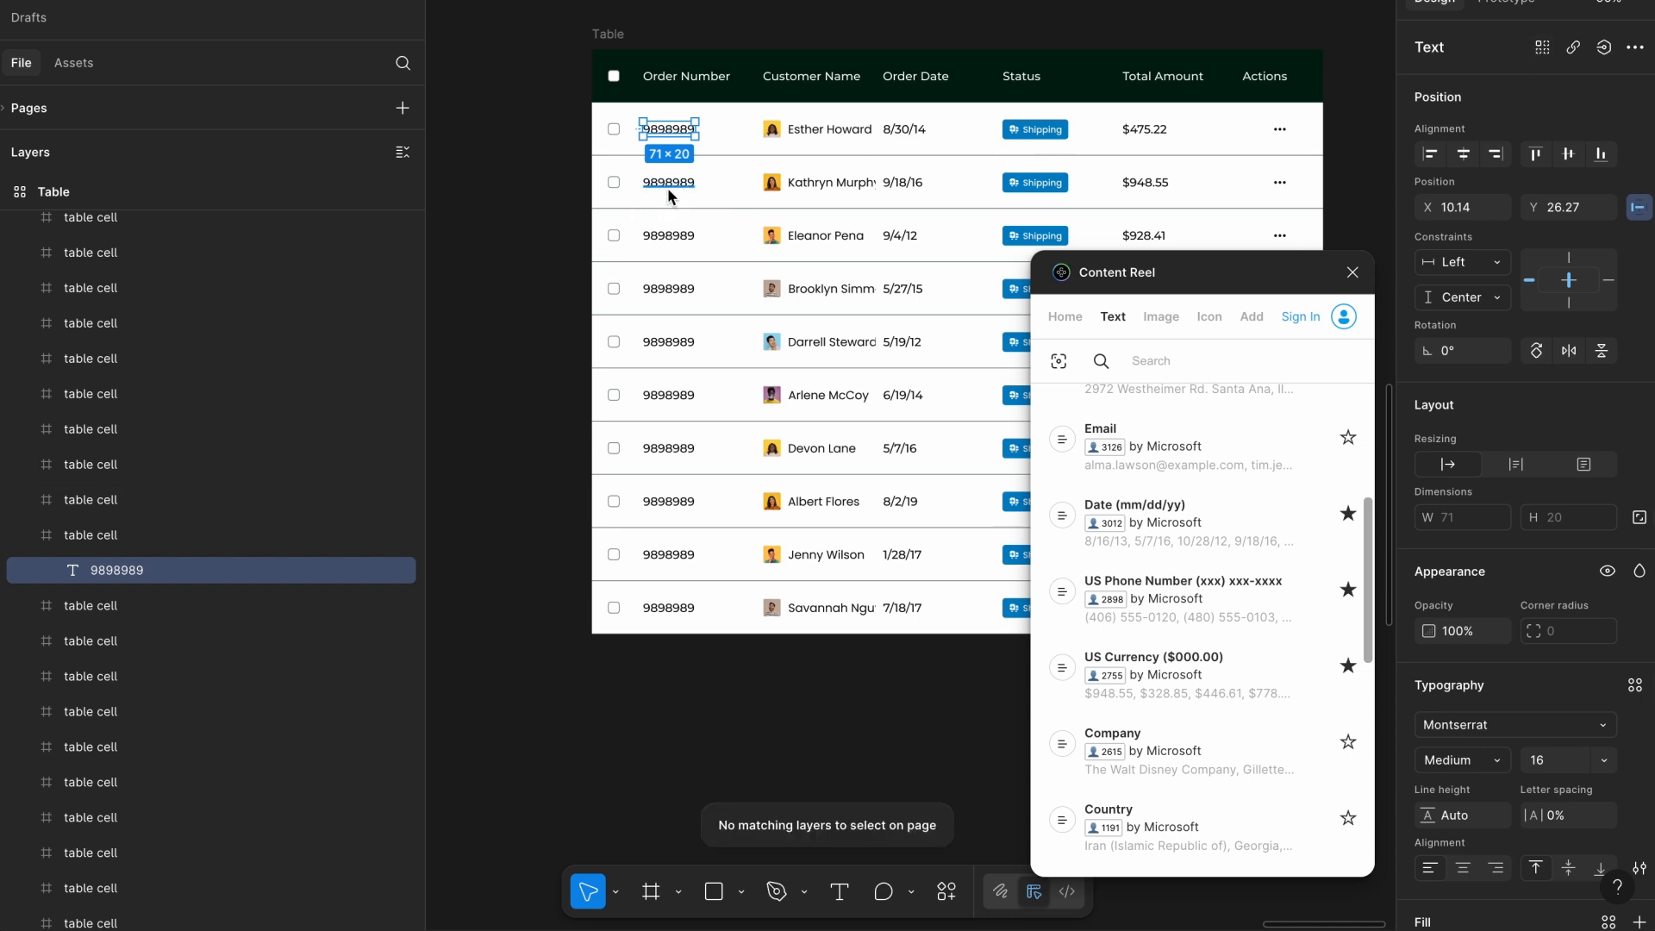
shift+click(679, 231)
shift+click(681, 291)
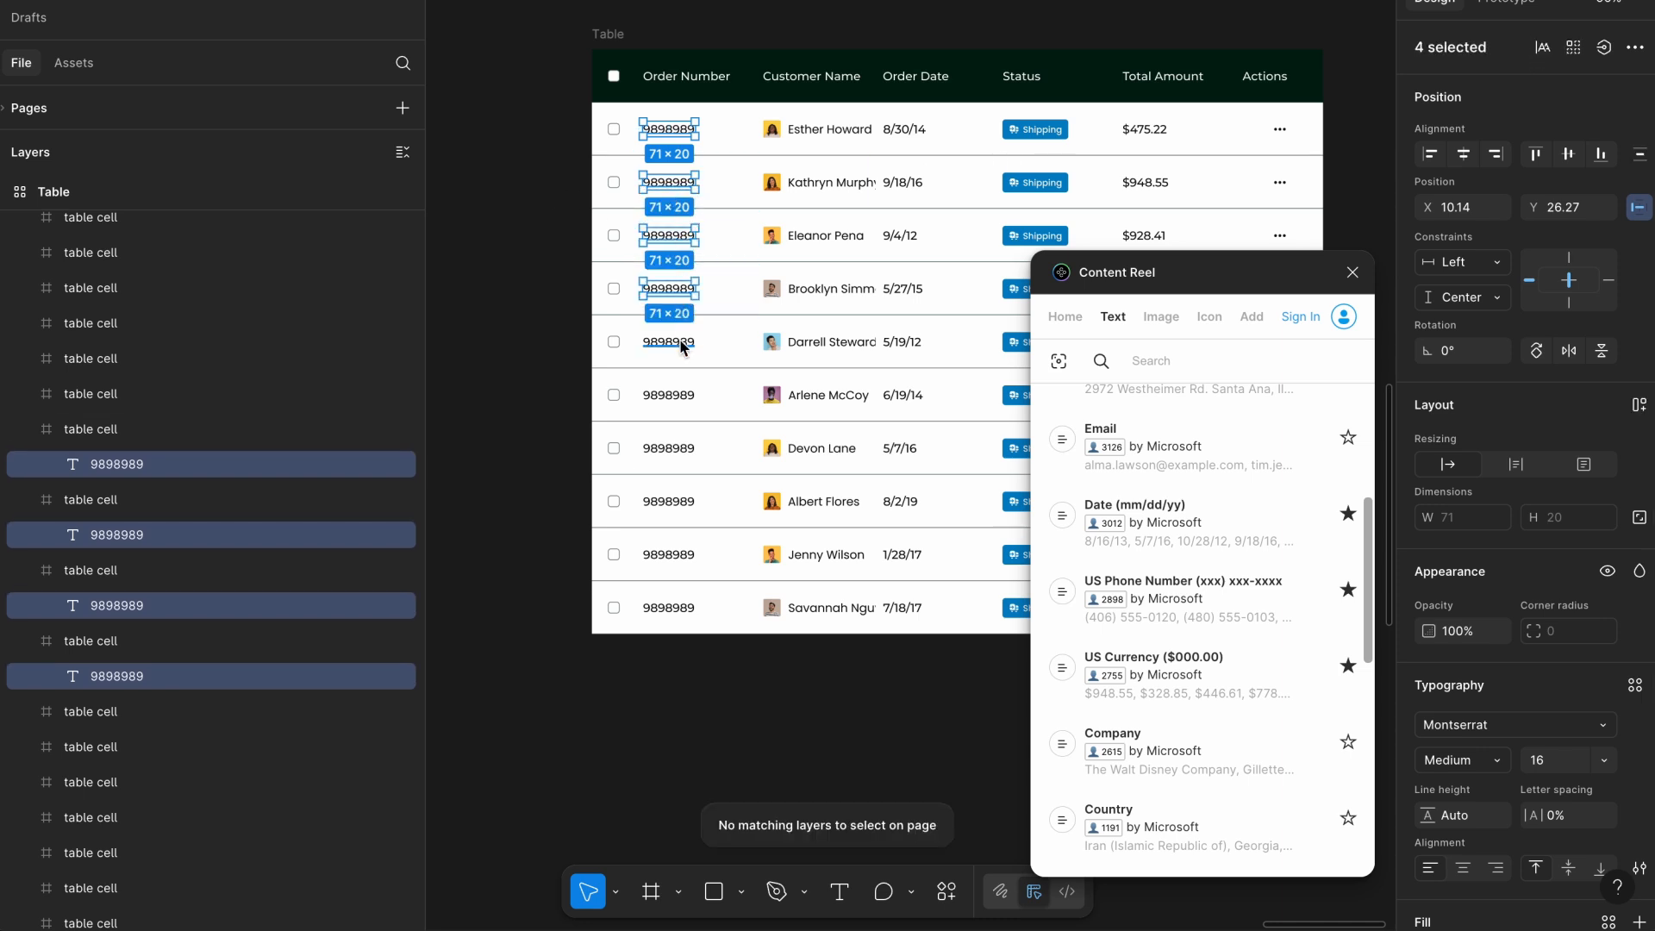
shift+click(684, 345)
shift+click(680, 395)
shift+click(683, 448)
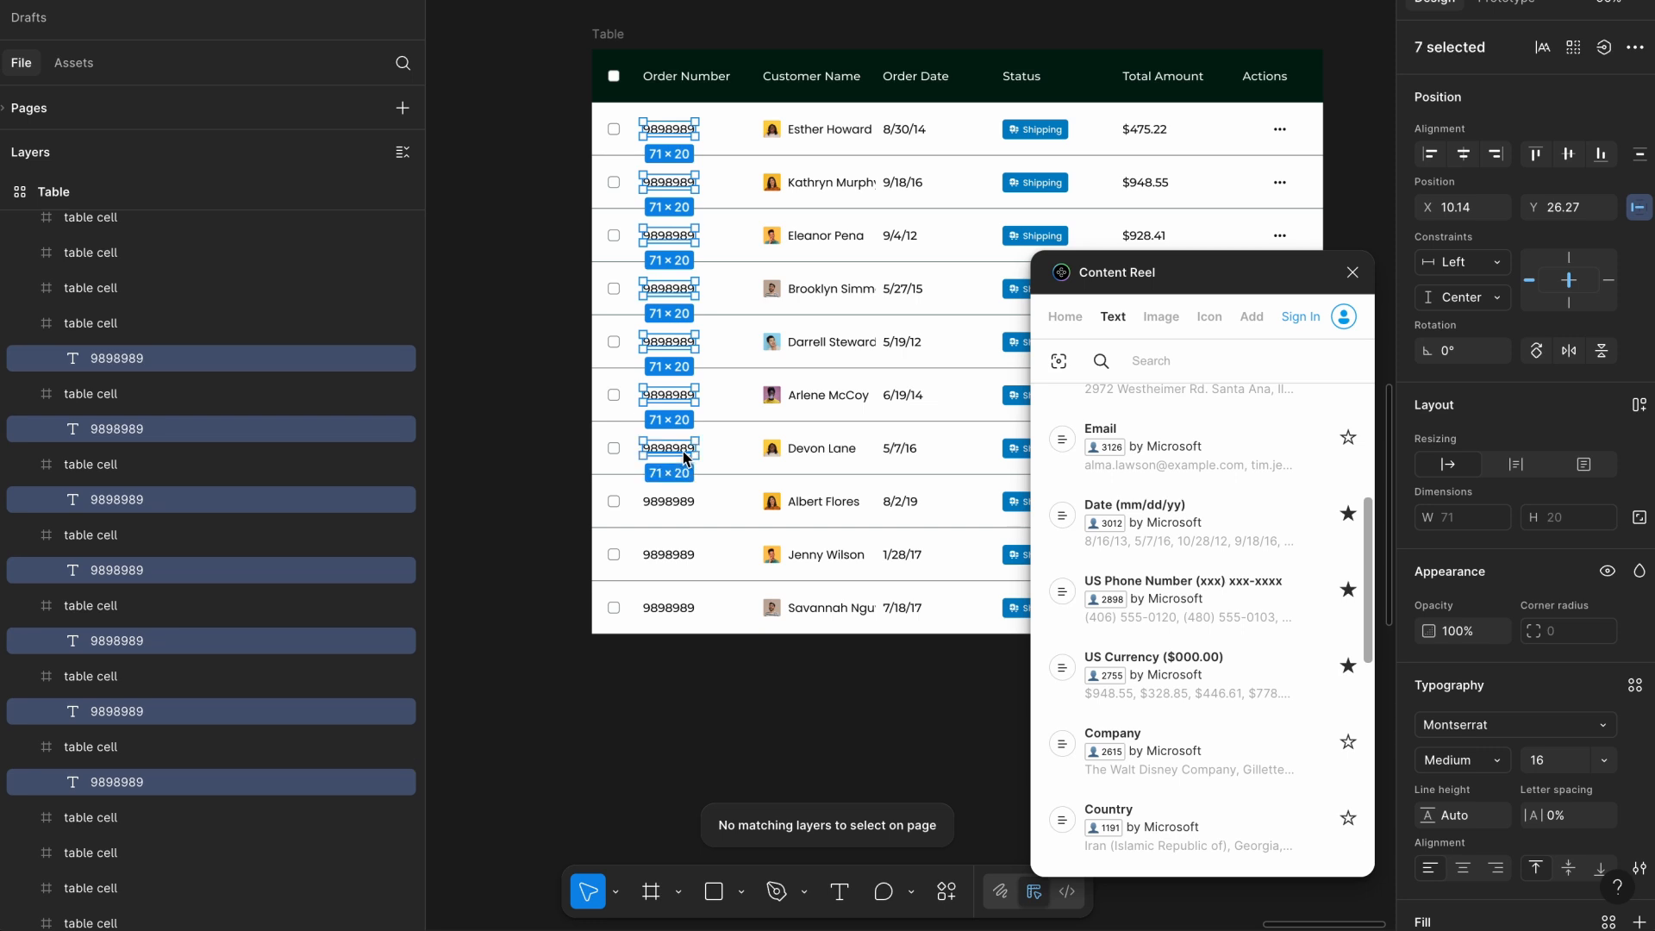
shift+click(684, 501)
shift+click(680, 556)
shift+click(676, 609)
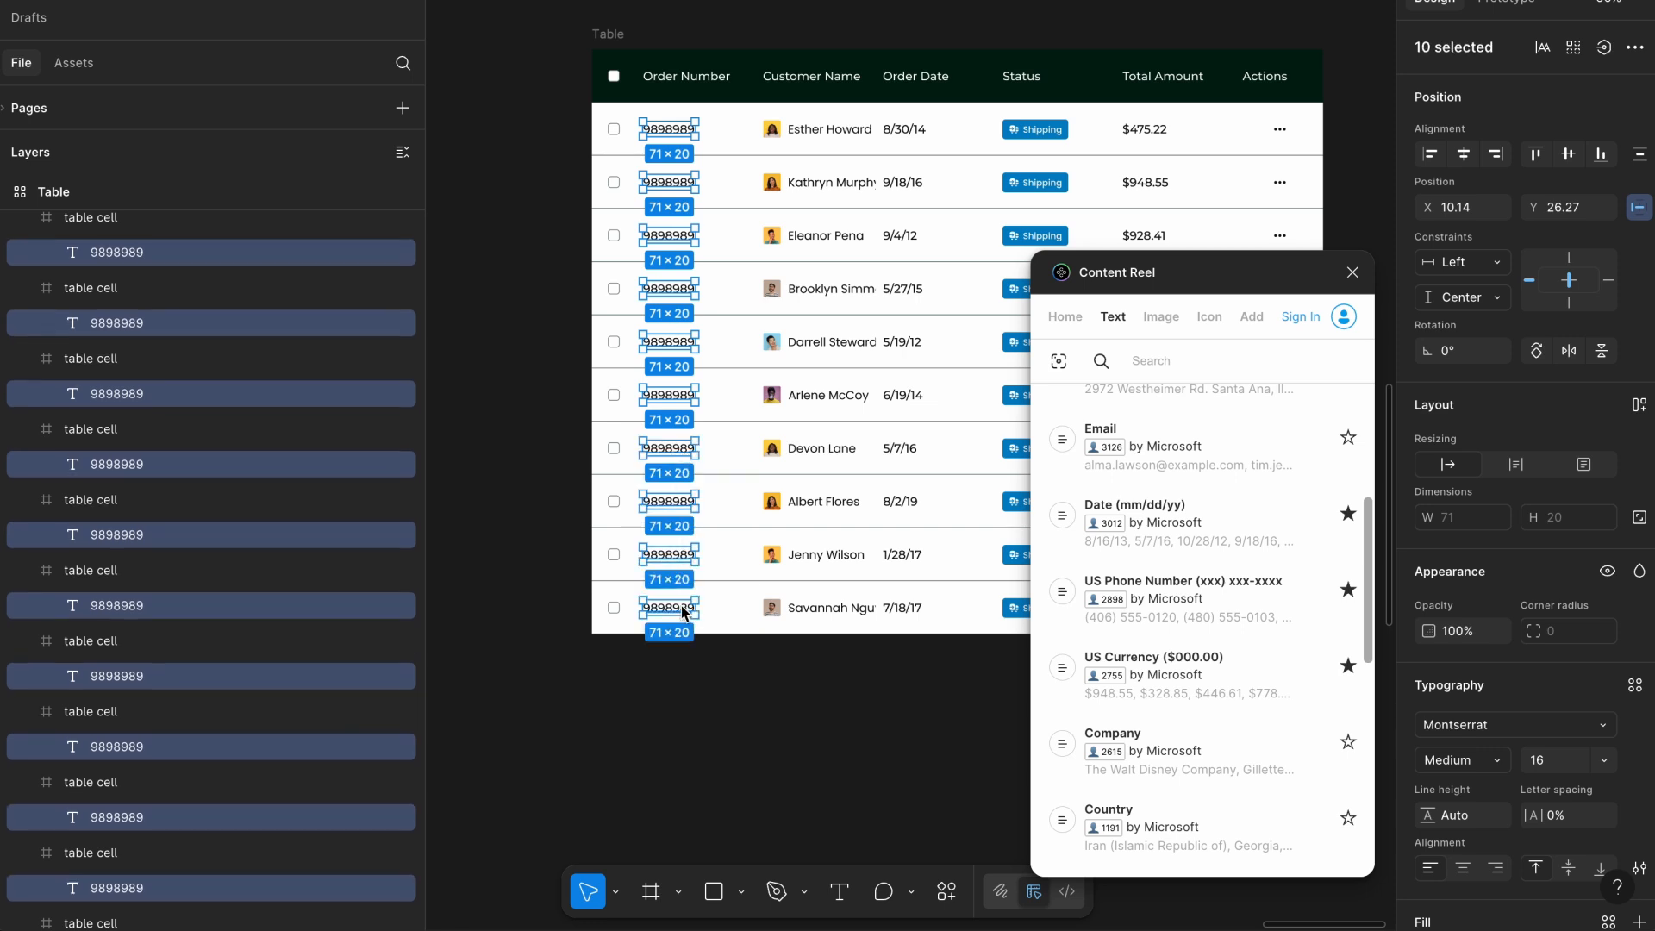
scroll(1305, 588, up, 5)
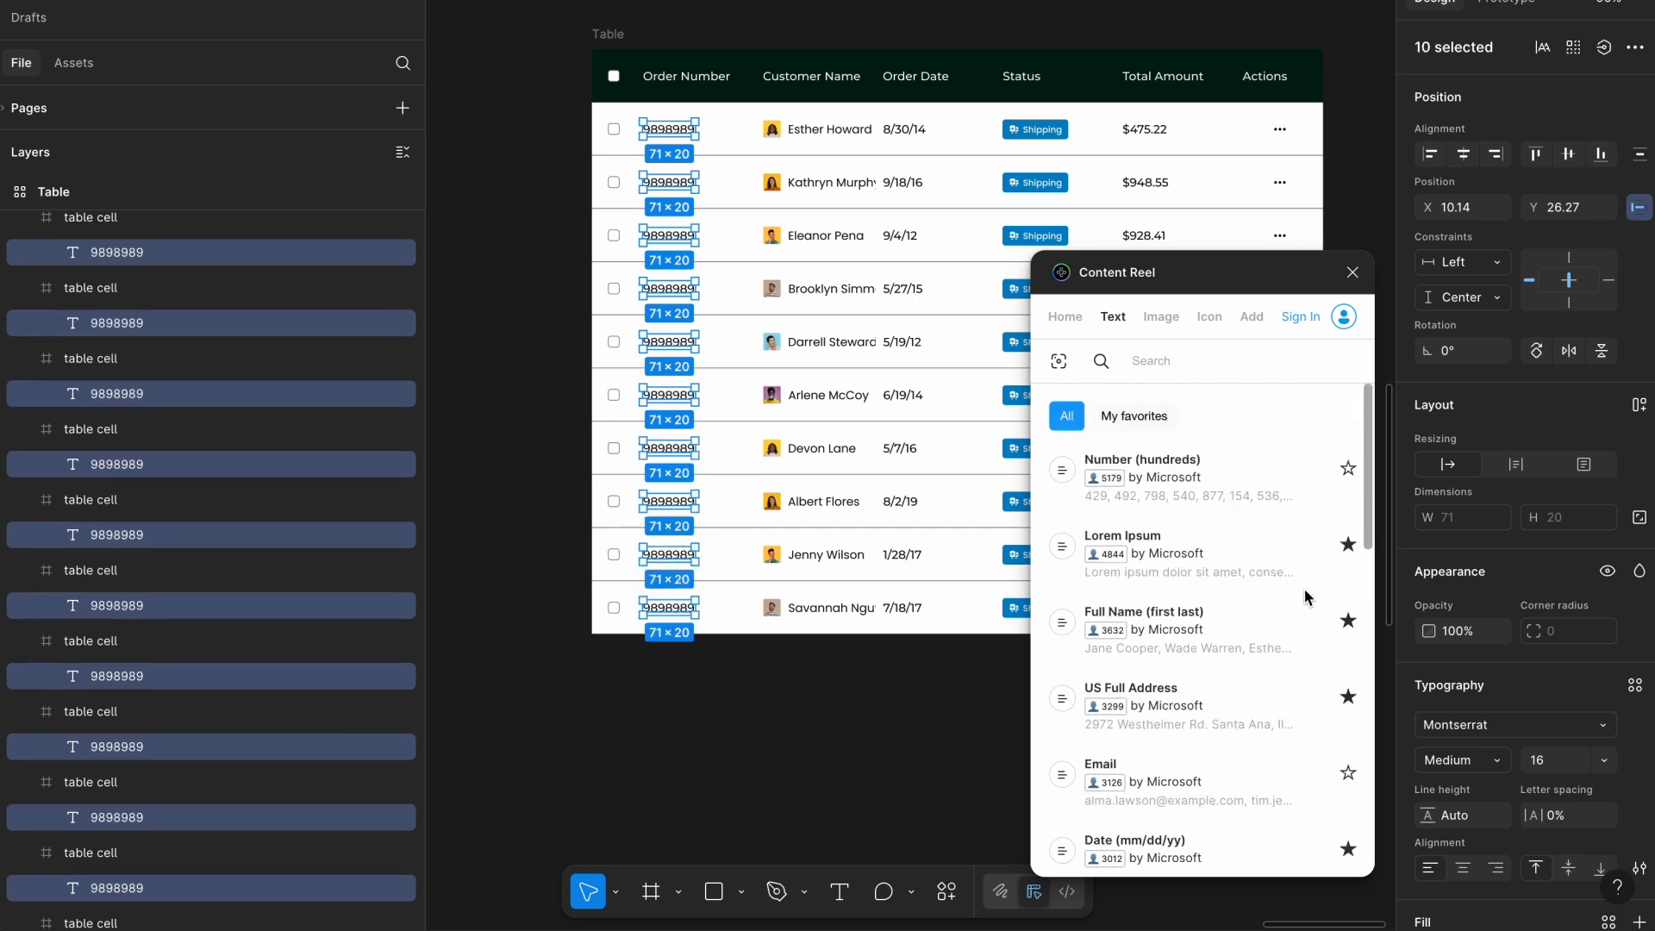
click(1237, 487)
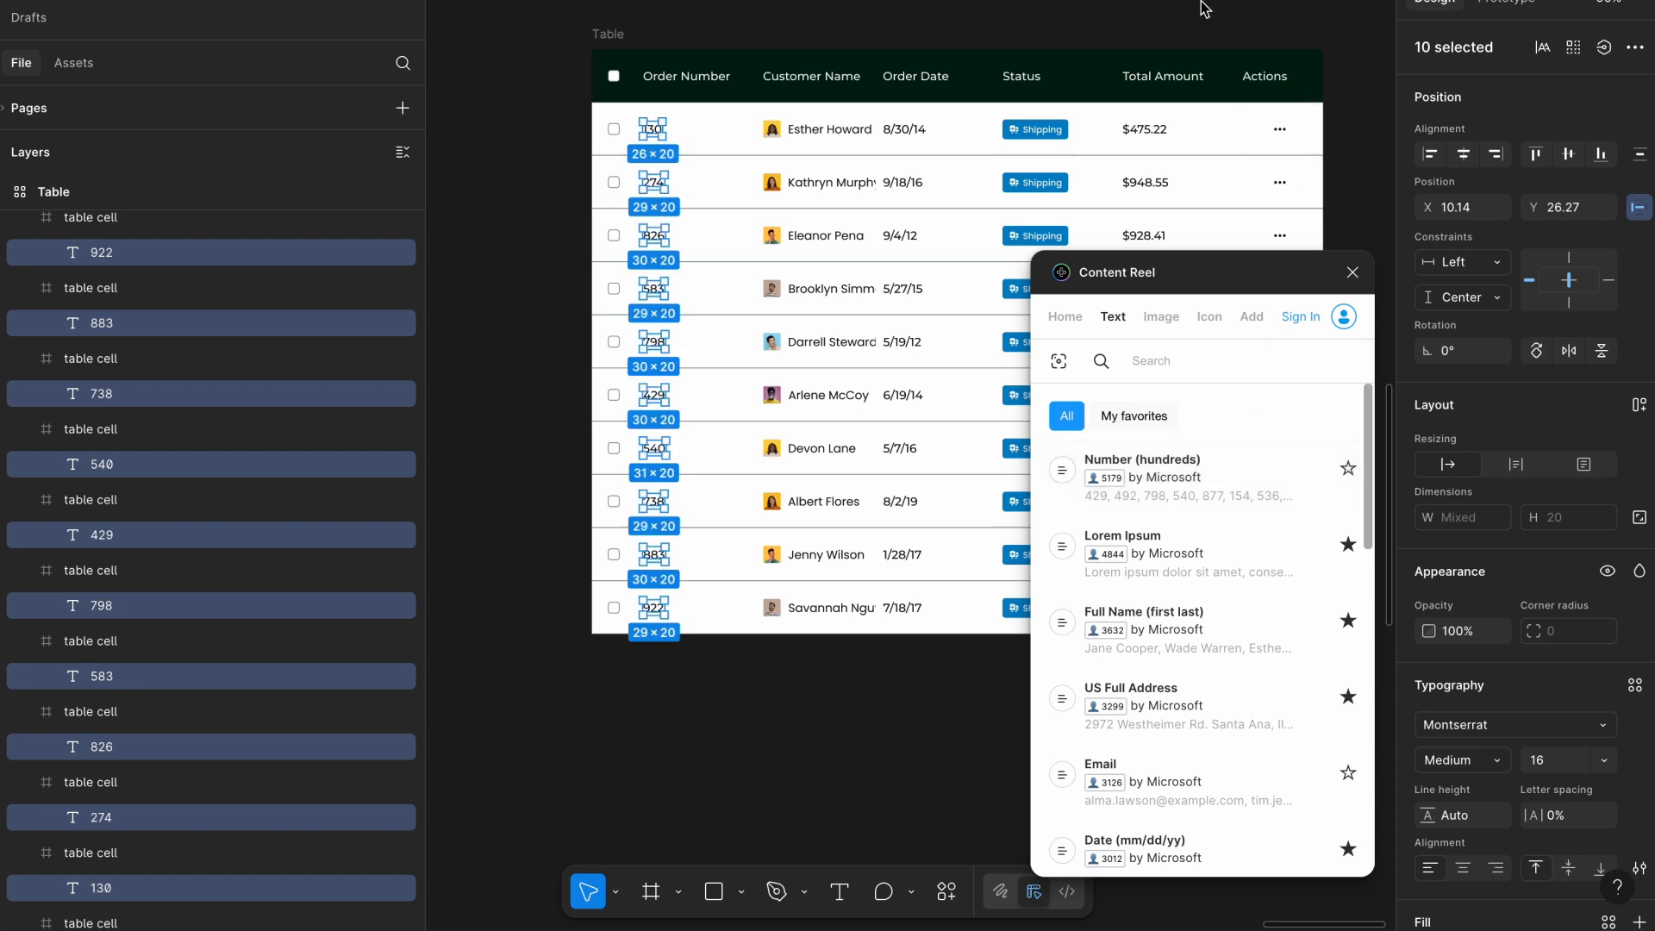
click(672, 15)
scroll(866, 6, right, 3)
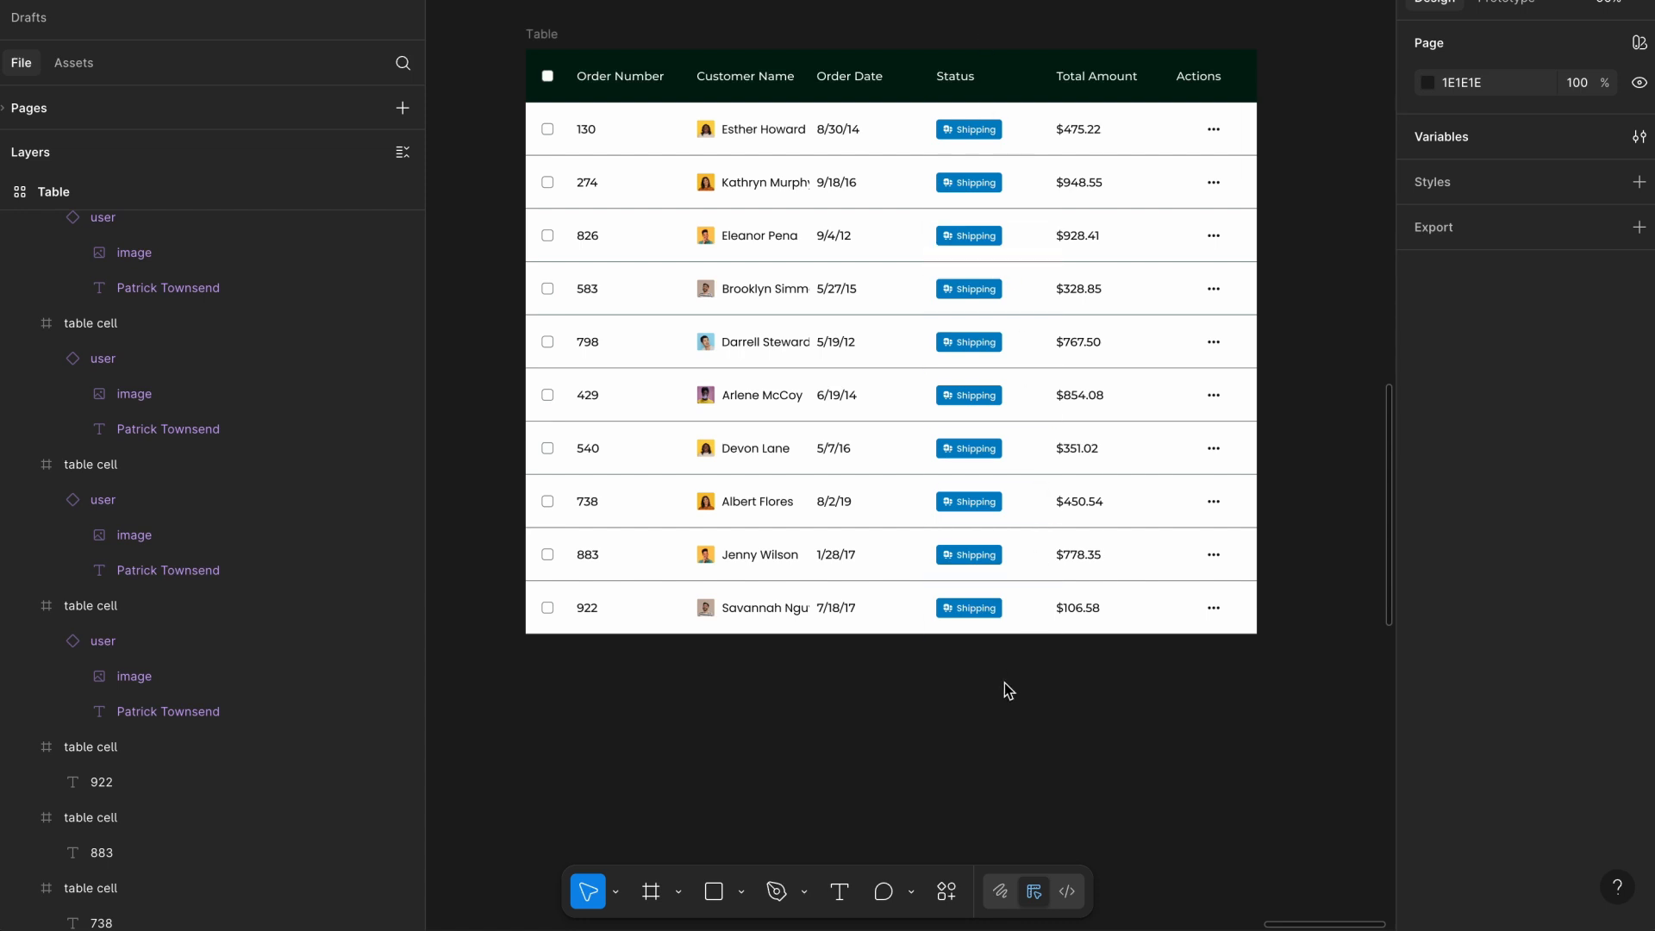
Switch the status badges in the second to fifth order rows to the Processing variant.
drag(991, 678, 974, 188)
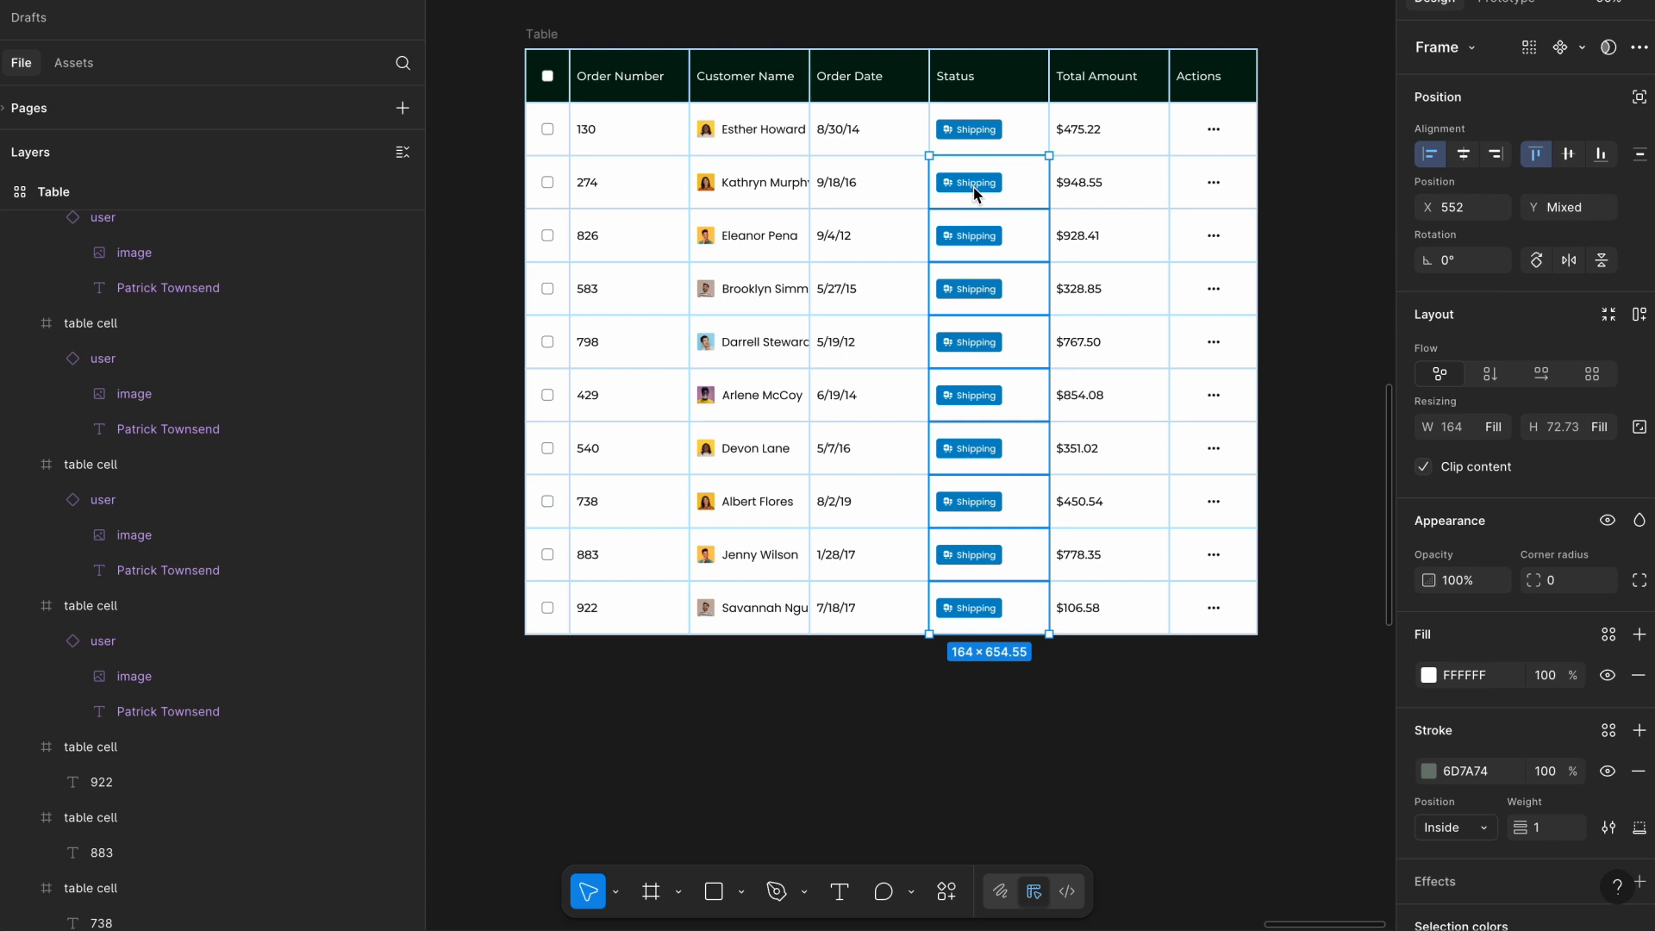
drag(1006, 663, 1000, 379)
key(Return)
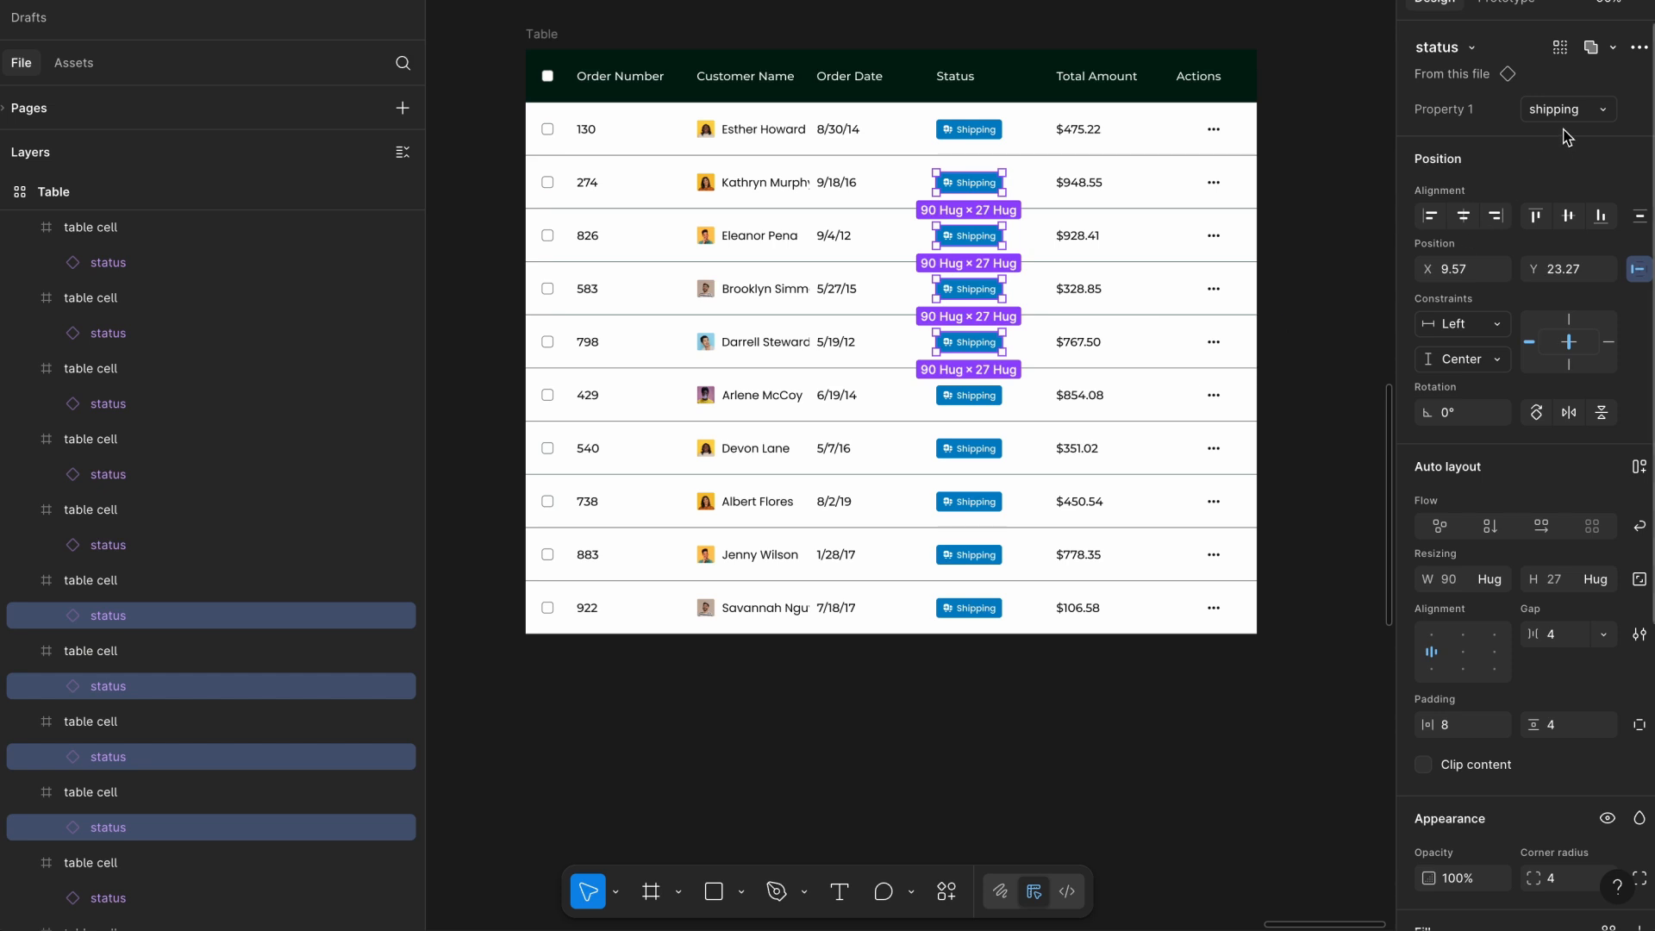
click(1560, 116)
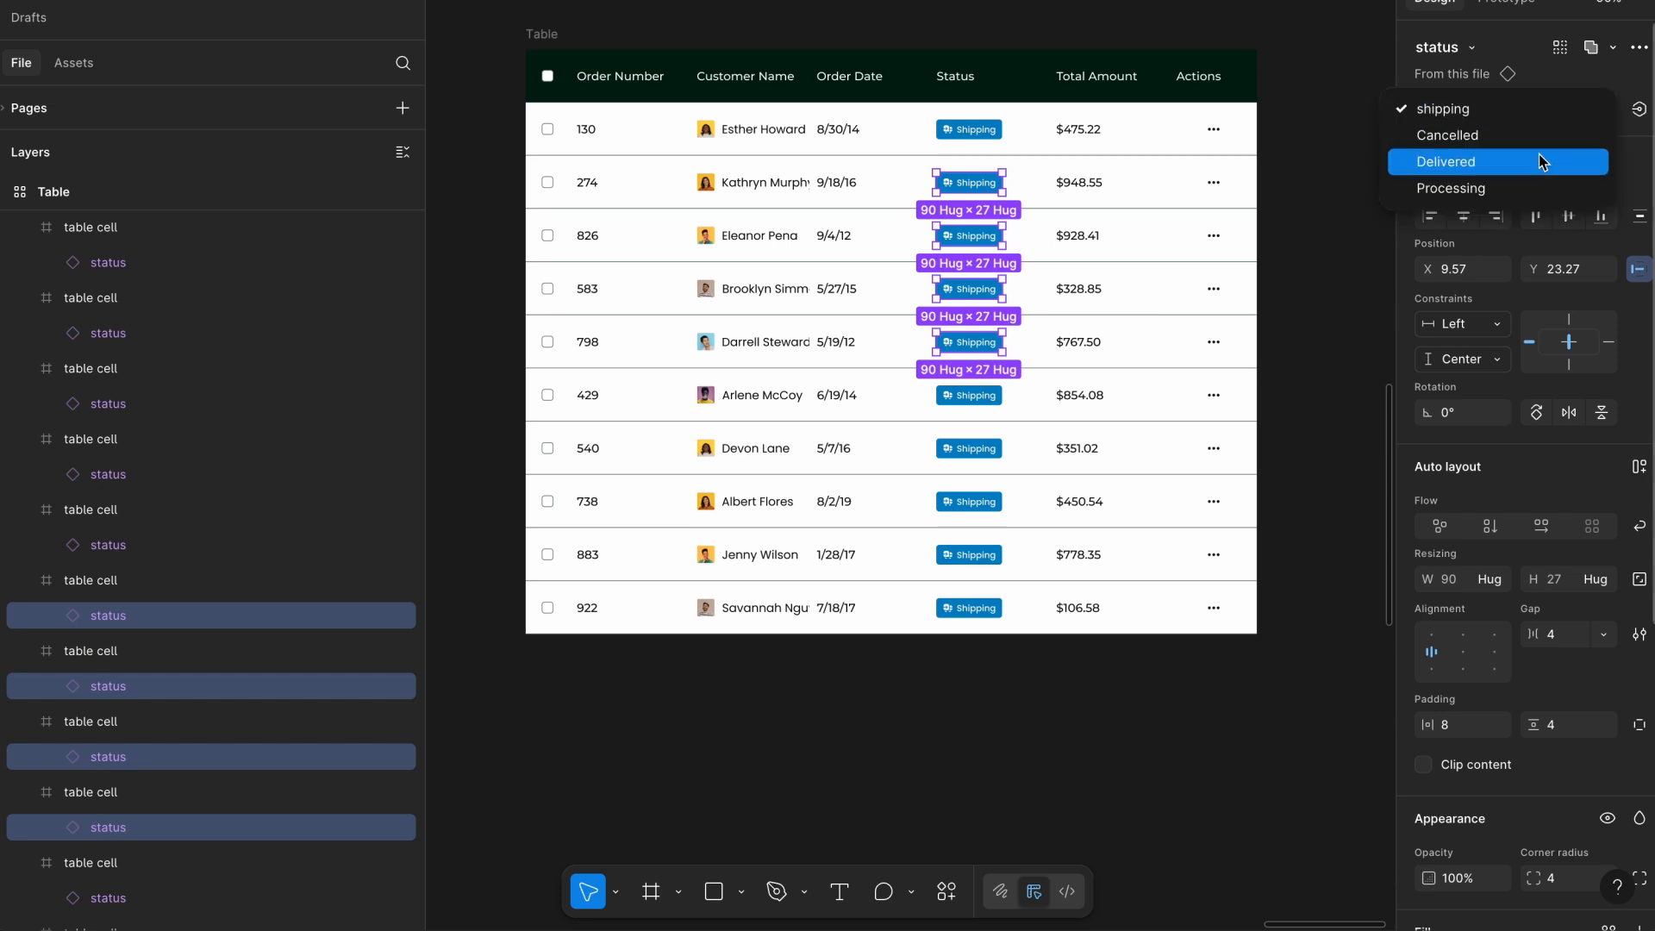
click(1533, 181)
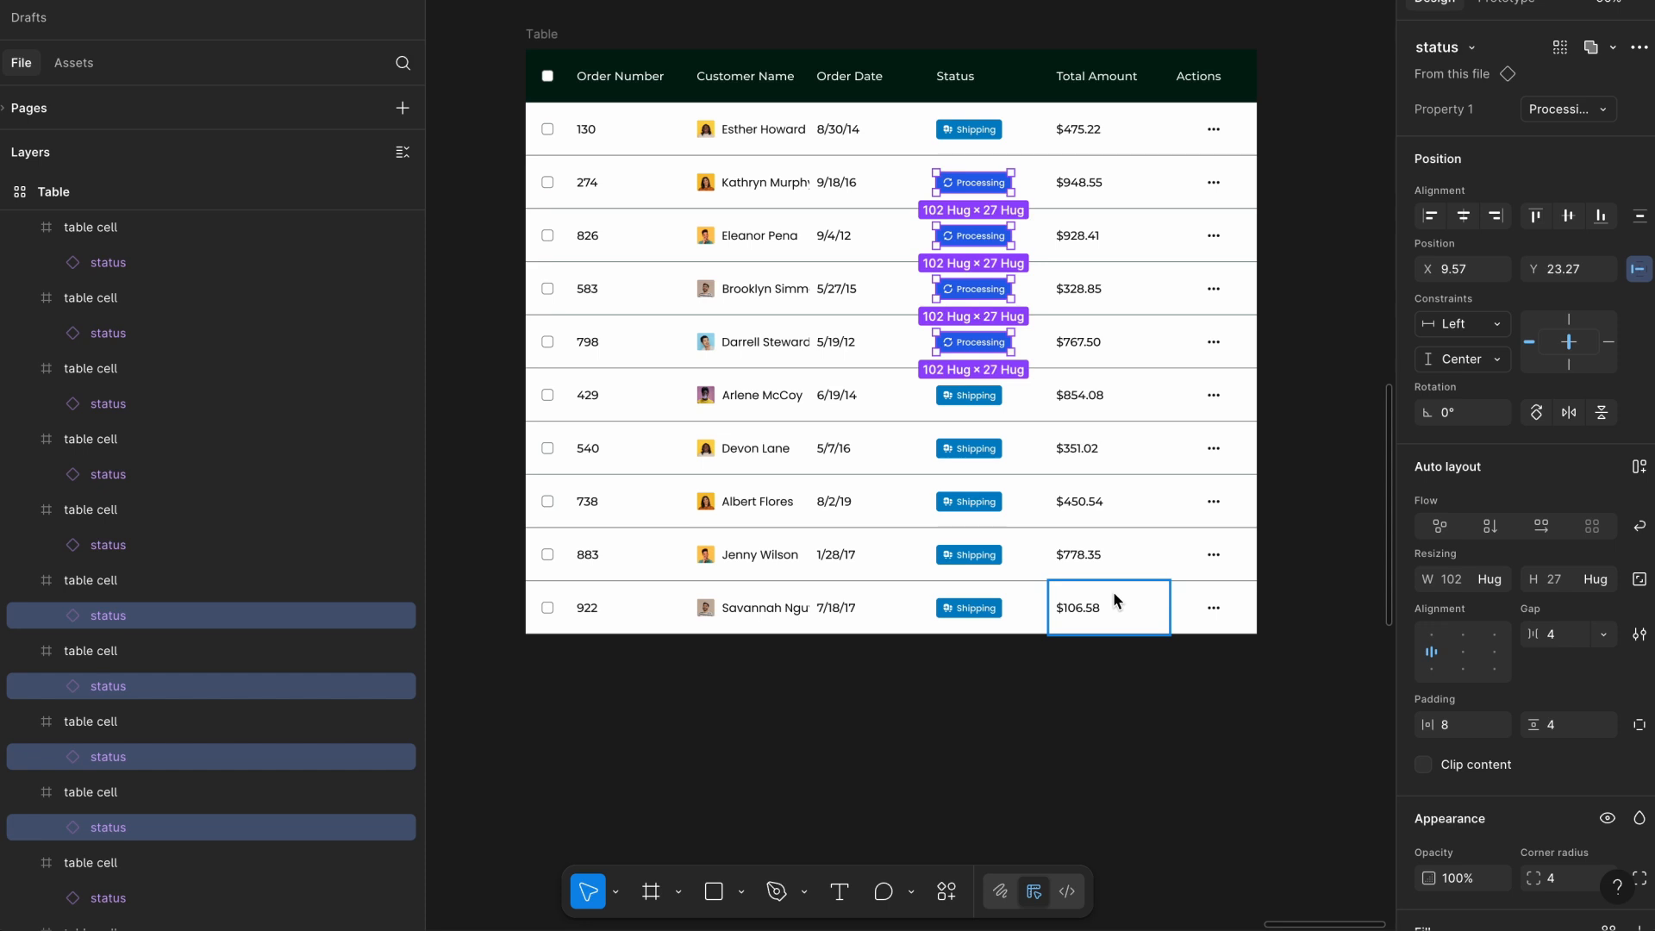
Switch the status badges in the last four order rows to the Delivered variant.
drag(986, 723, 981, 462)
click(1572, 105)
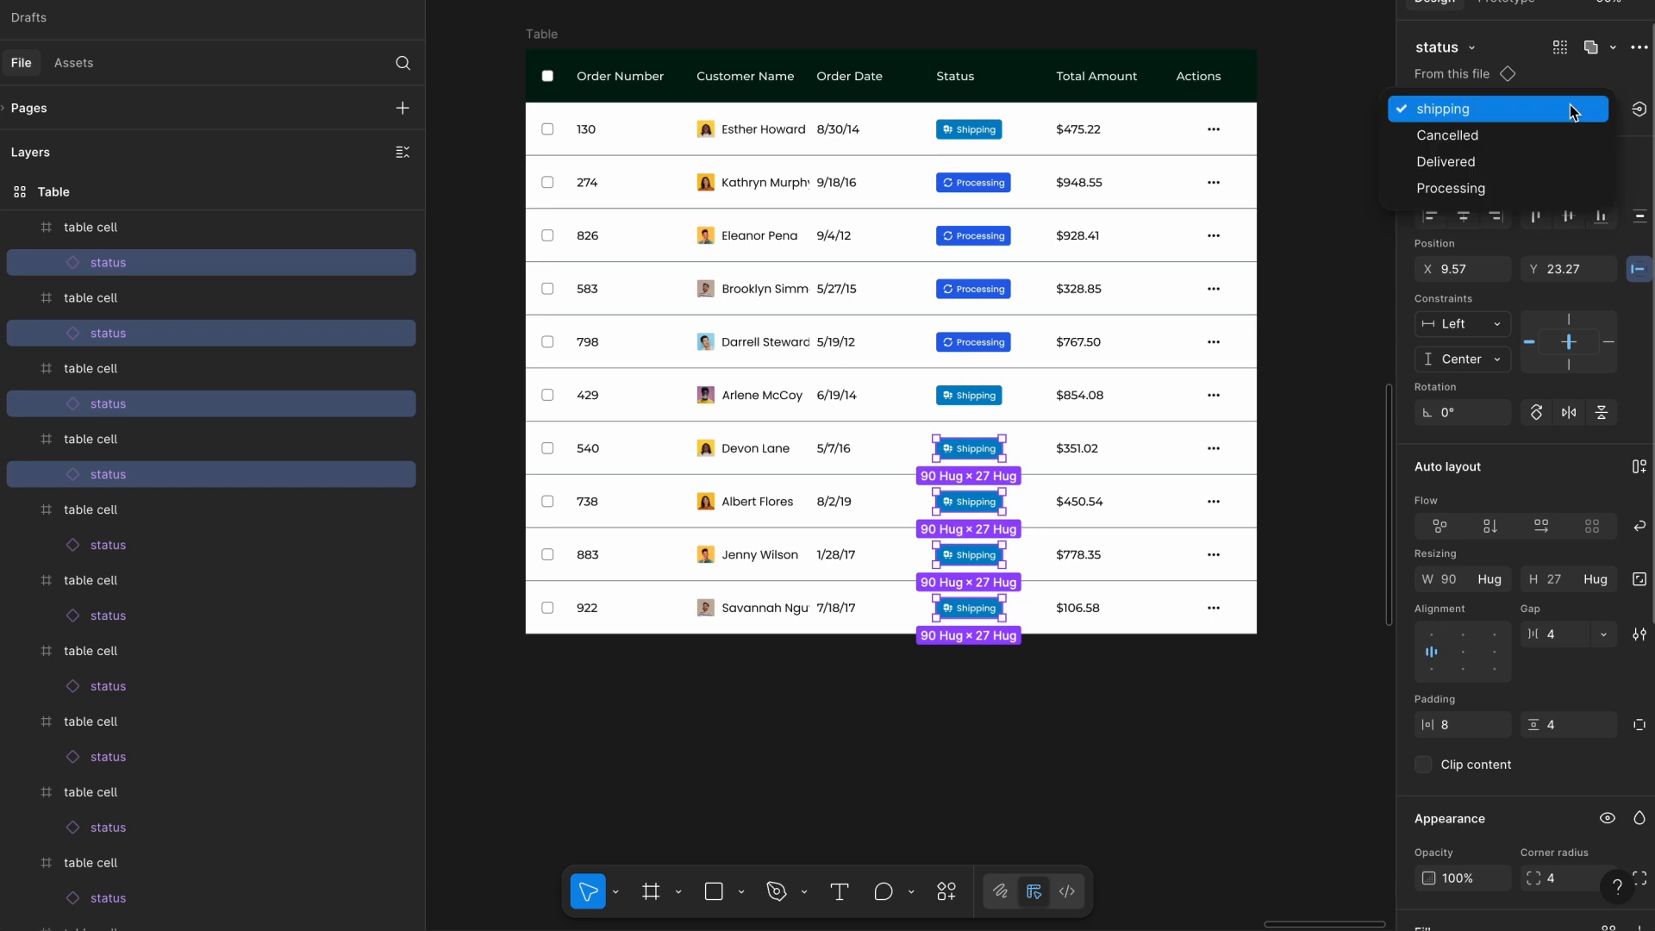
click(1479, 160)
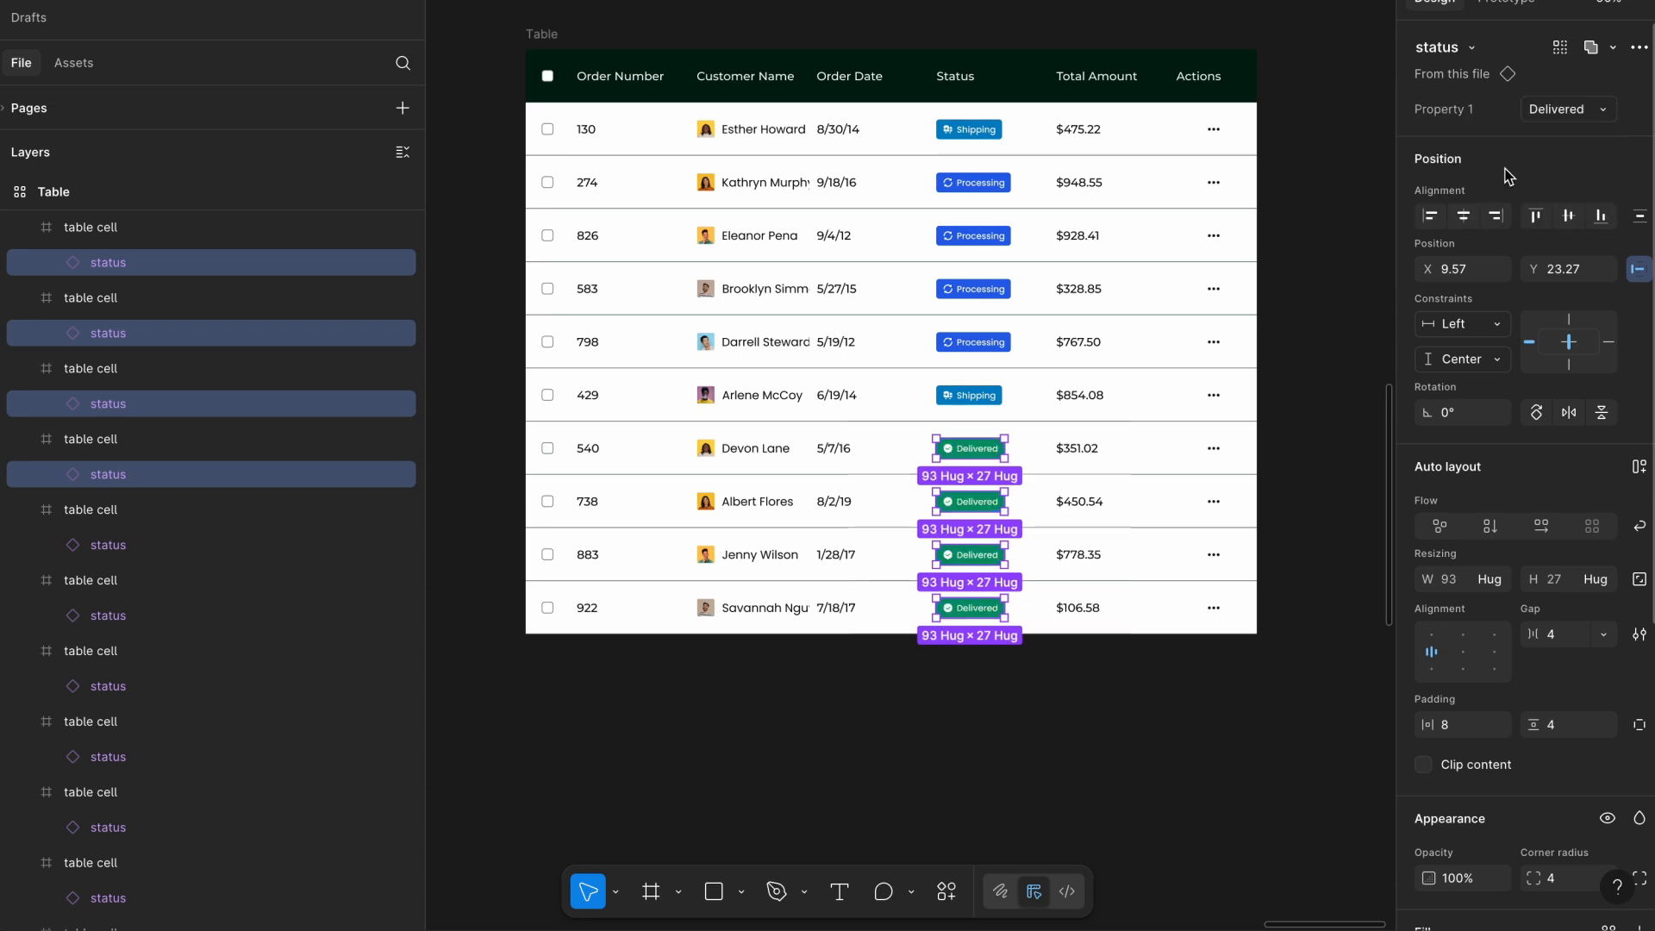
Switch the status badge in the sixth order row to the Cancelled variant.
double_click(977, 397)
click(1567, 111)
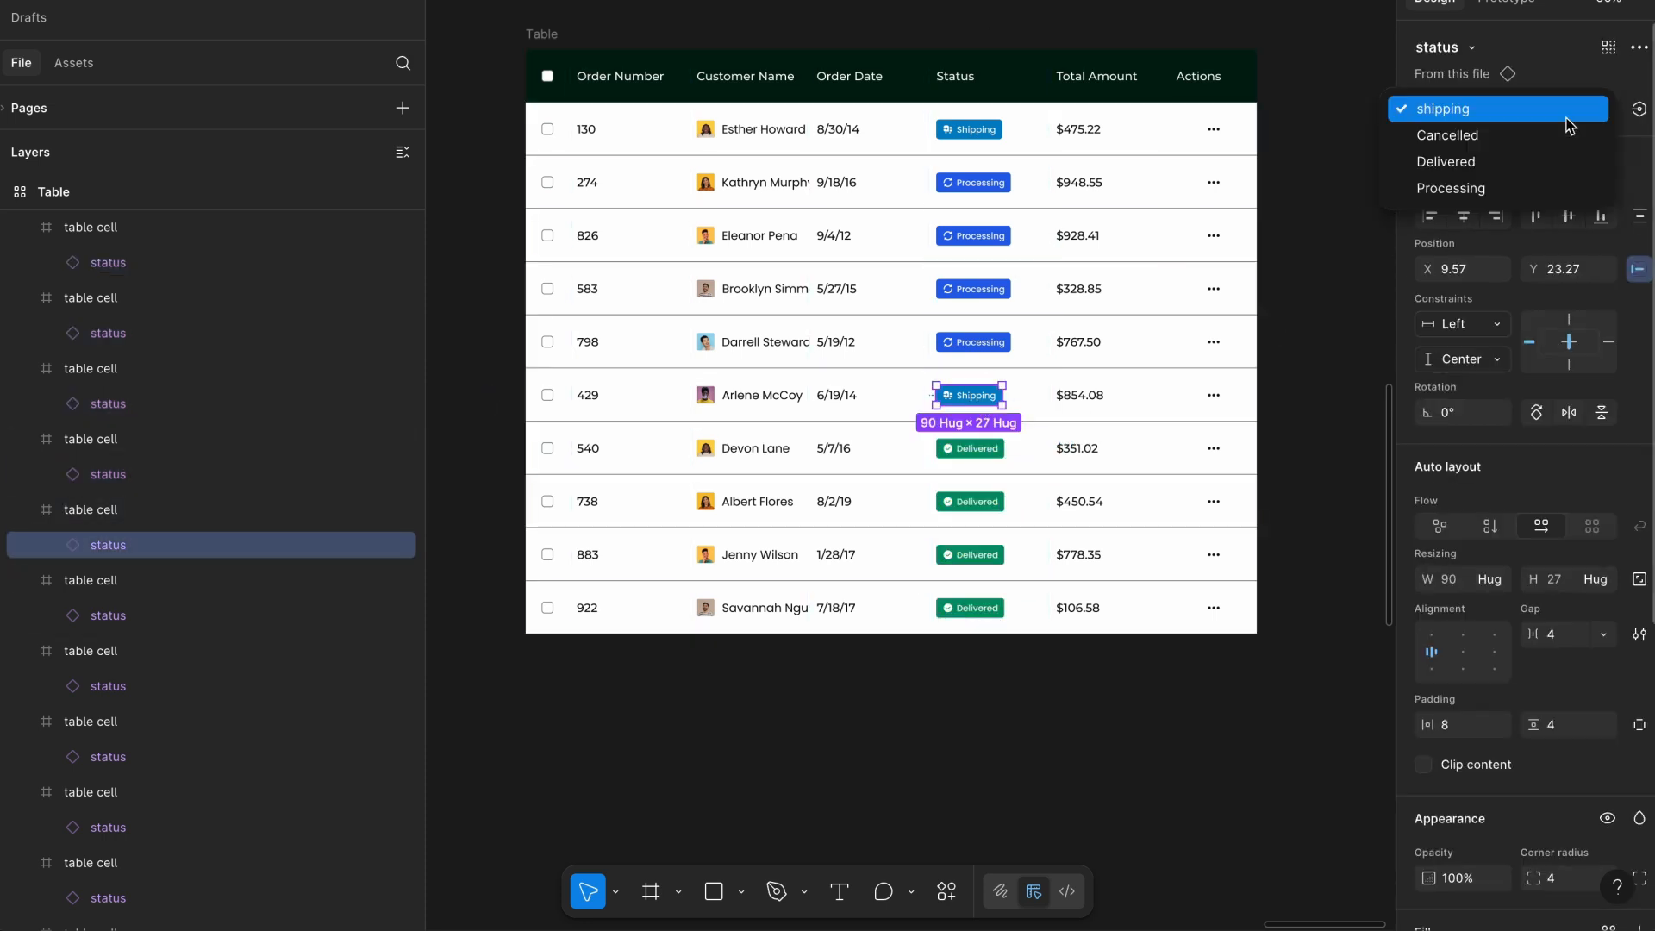
click(1557, 131)
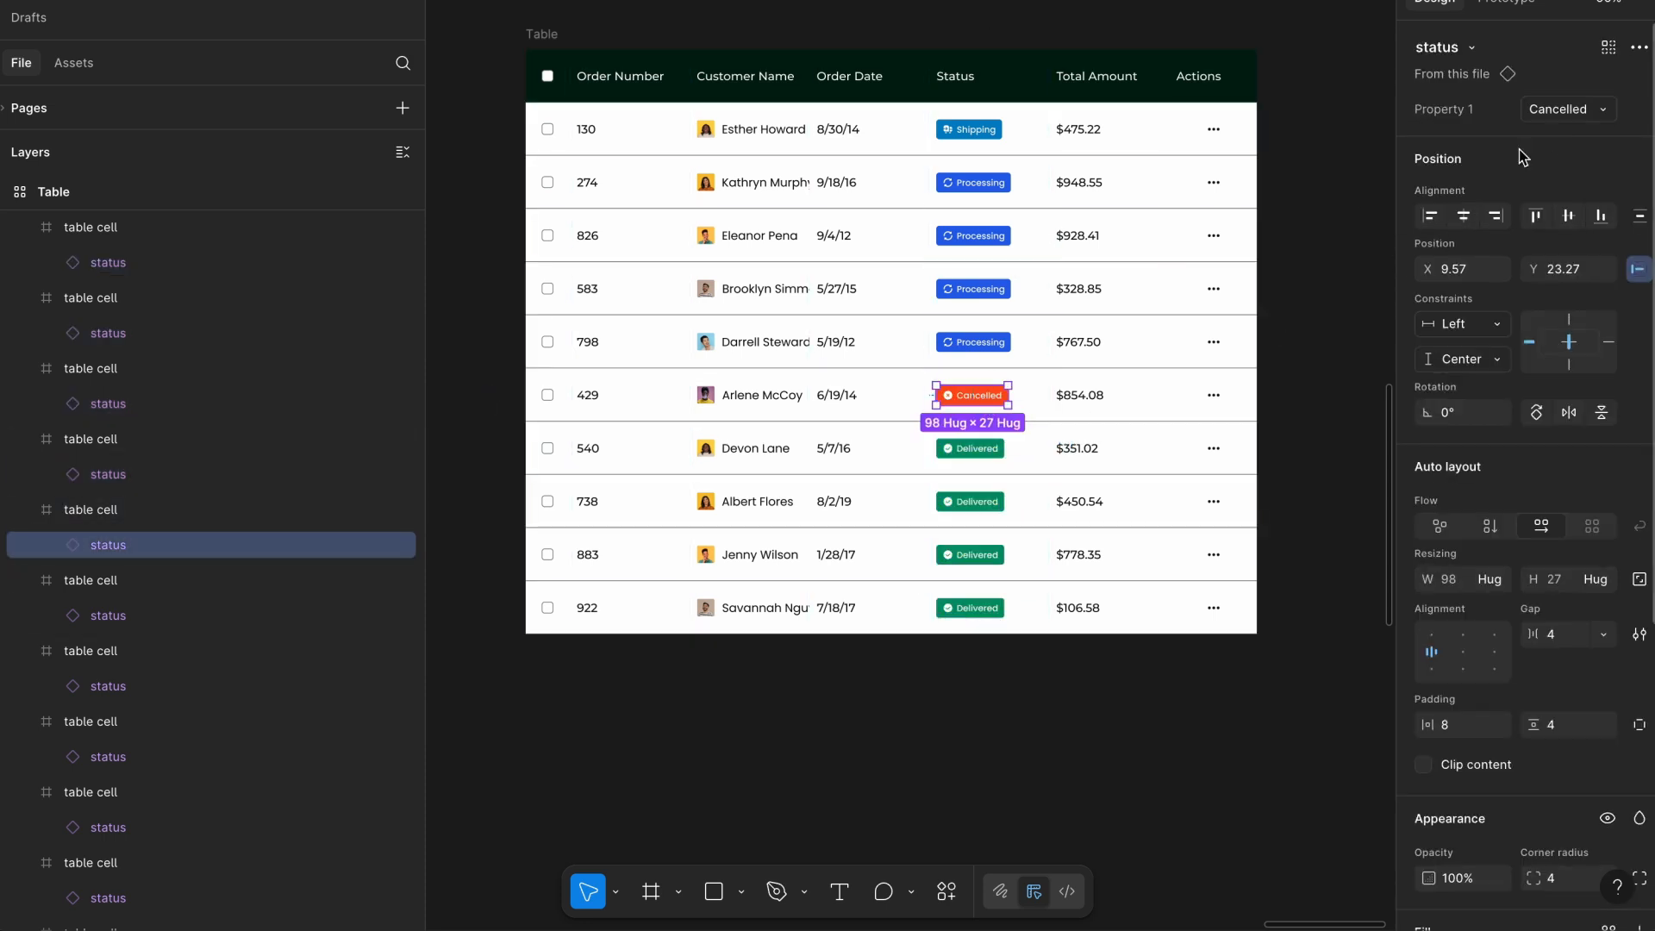
click(1045, 16)
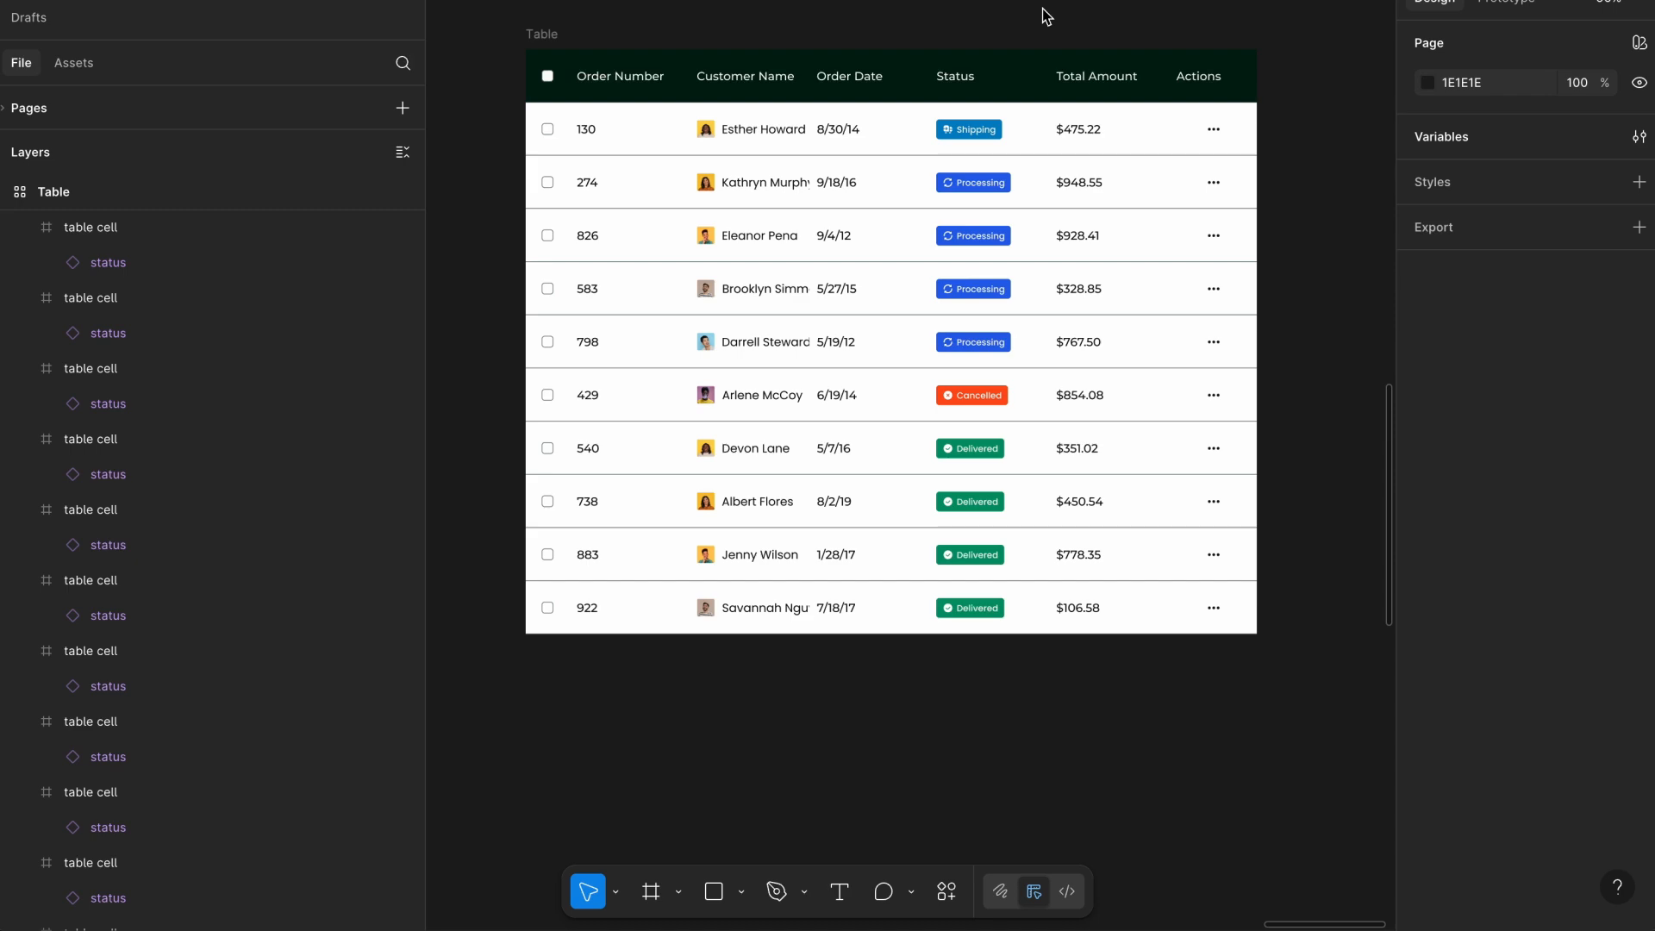
Examine the filled Table up close and compare it with the finished Desktop - 1 page layout.
scroll(795, 141, up, 5)
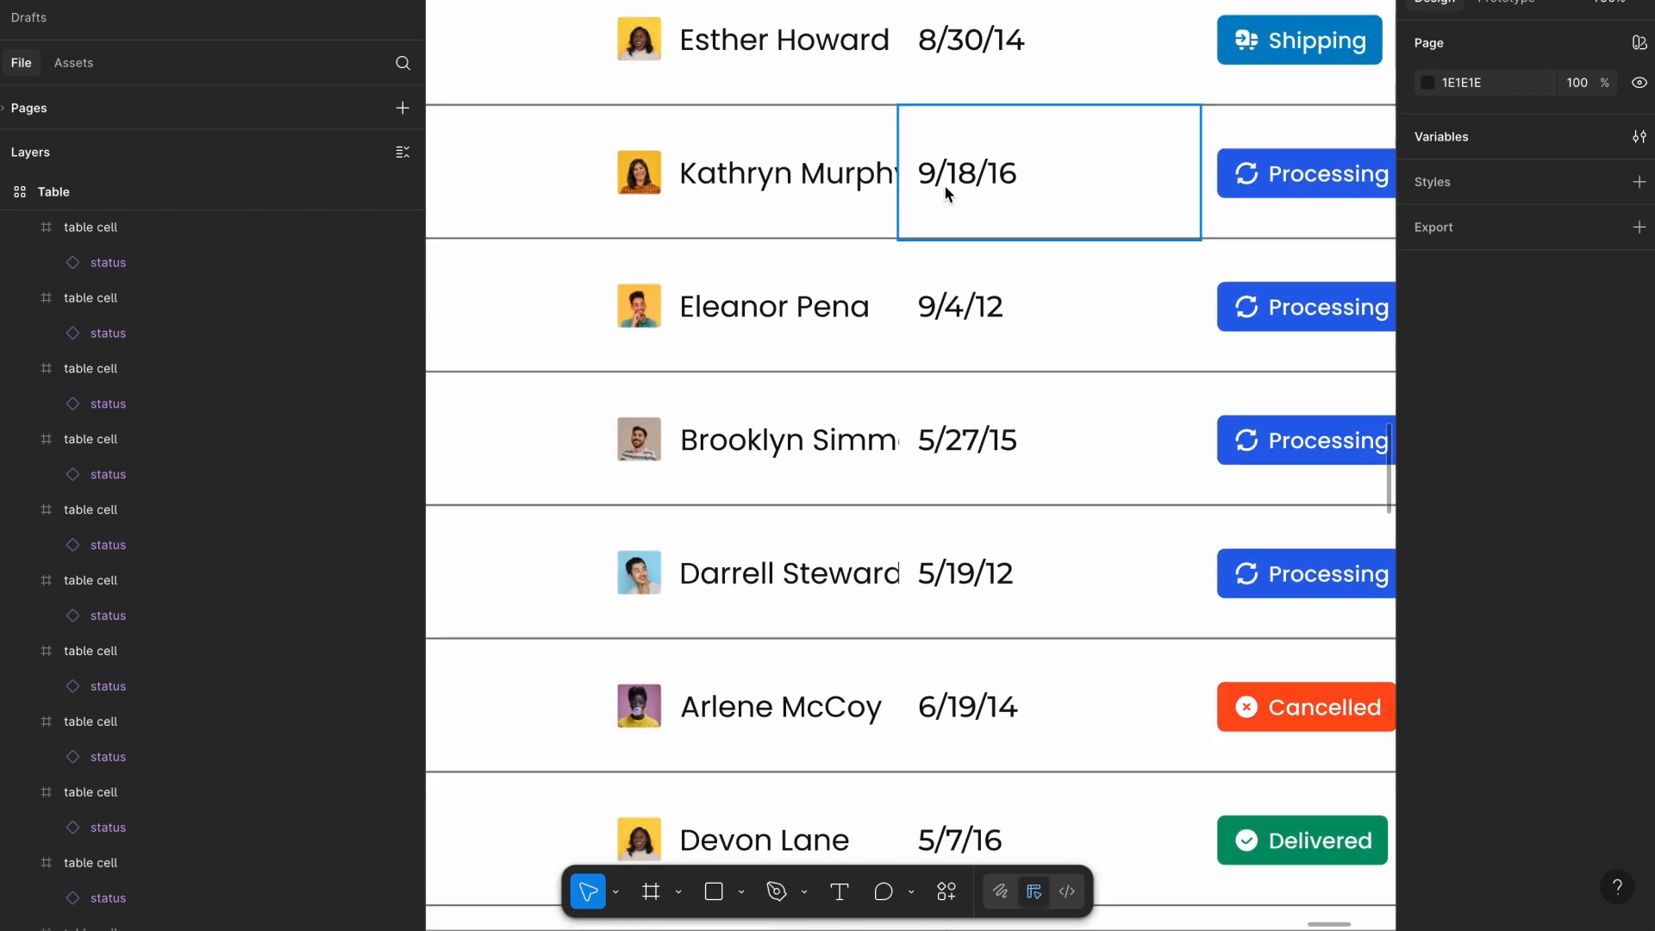
scroll(870, 173, down, 3)
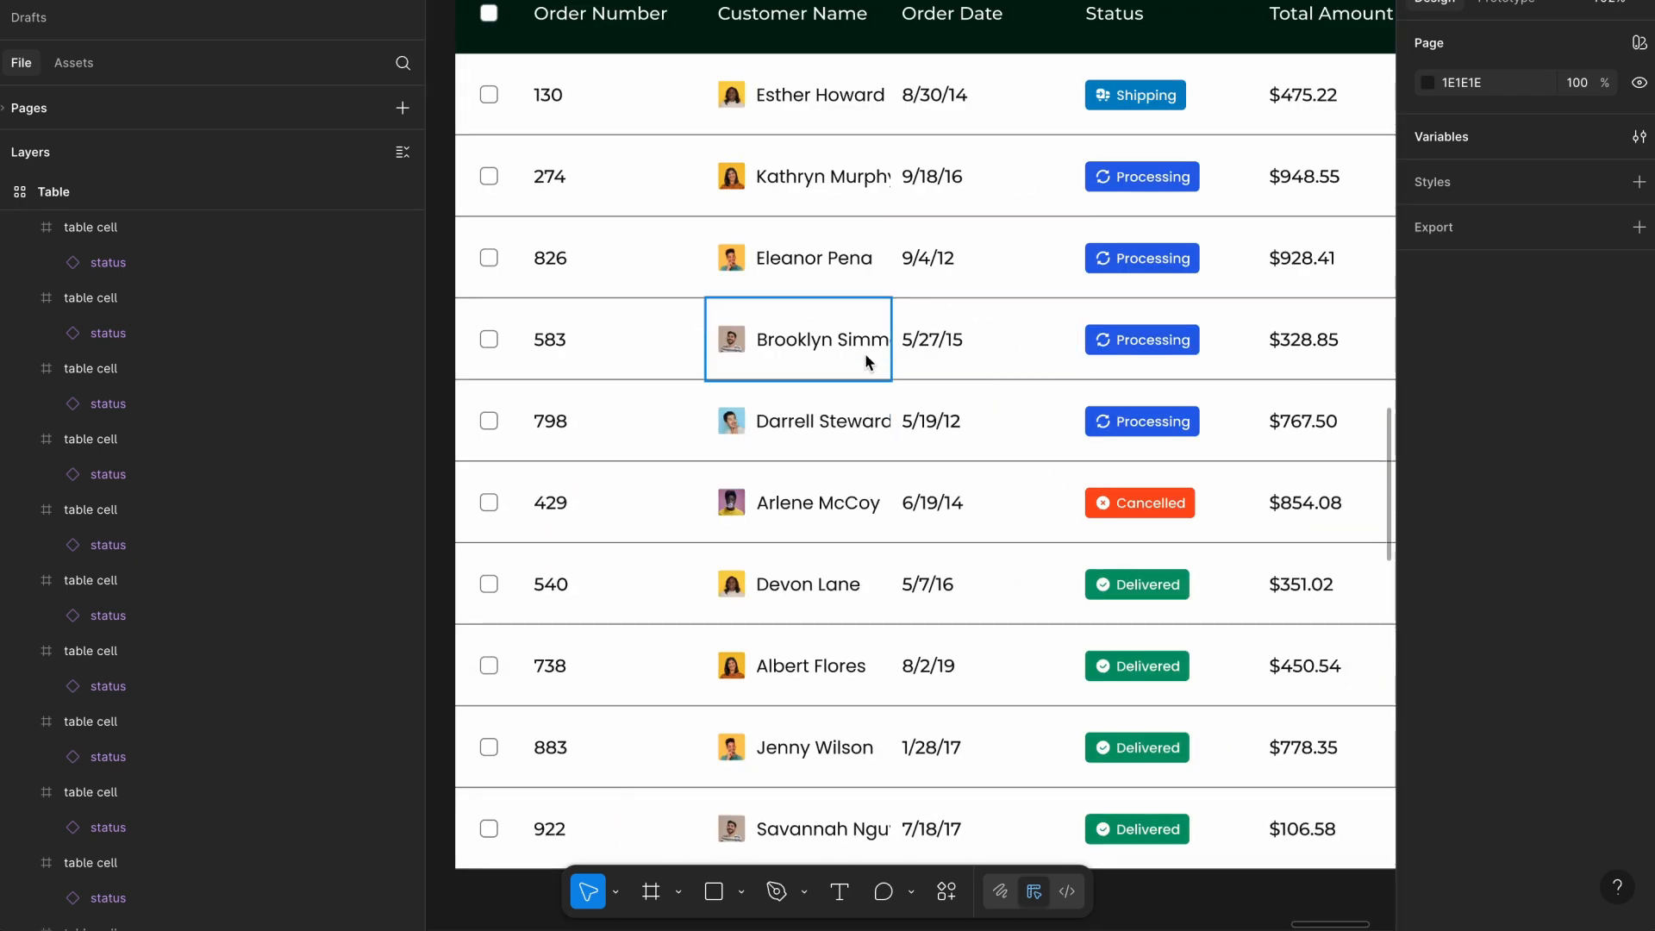
scroll(856, 512, down, 5)
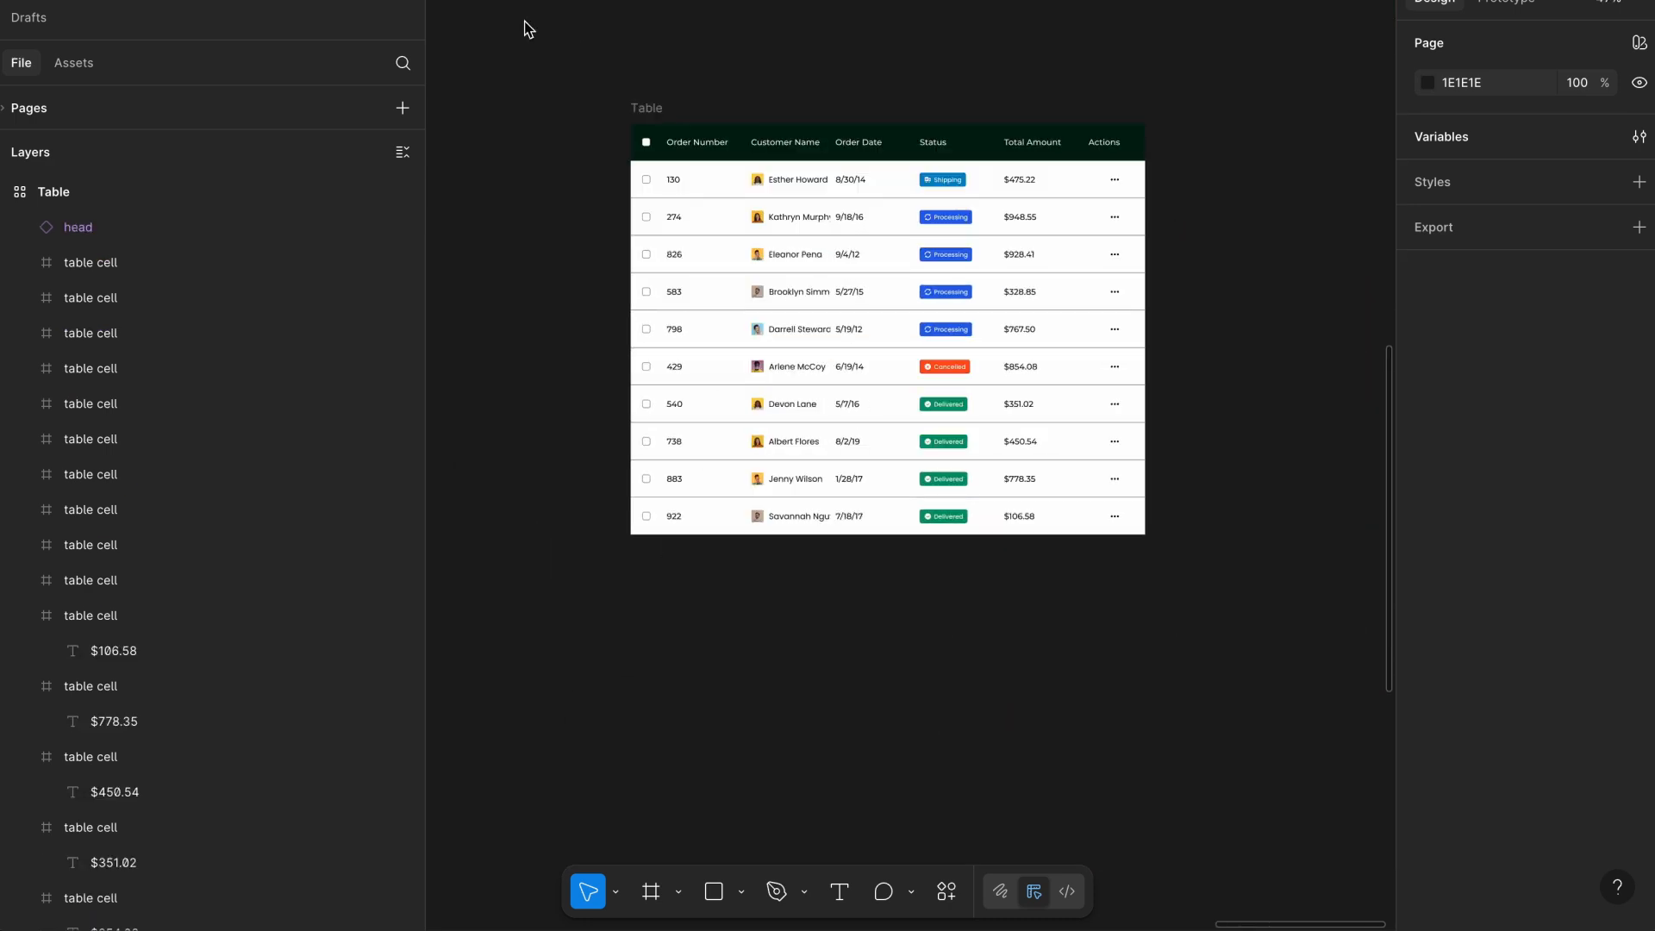
scroll(576, 53, down, 5)
scroll(573, 52, left, 10)
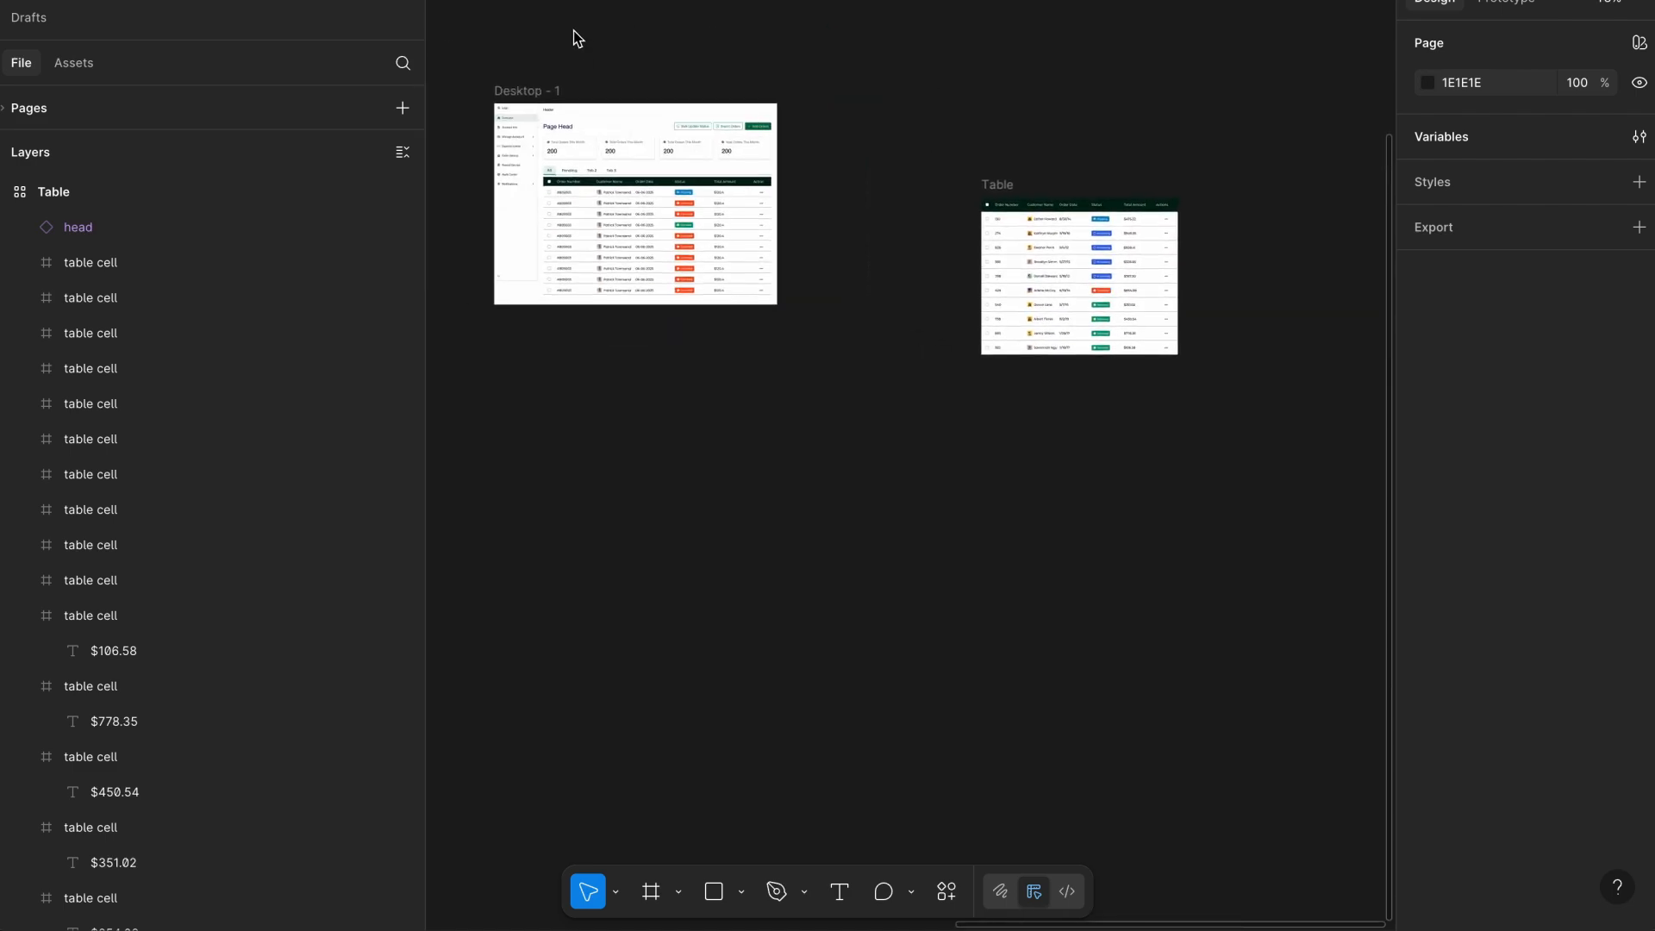
scroll(577, 47, up, 2)
scroll(575, 50, up, 5)
scroll(575, 52, down, 2)
scroll(575, 52, left, 2)
scroll(576, 54, down, 5)
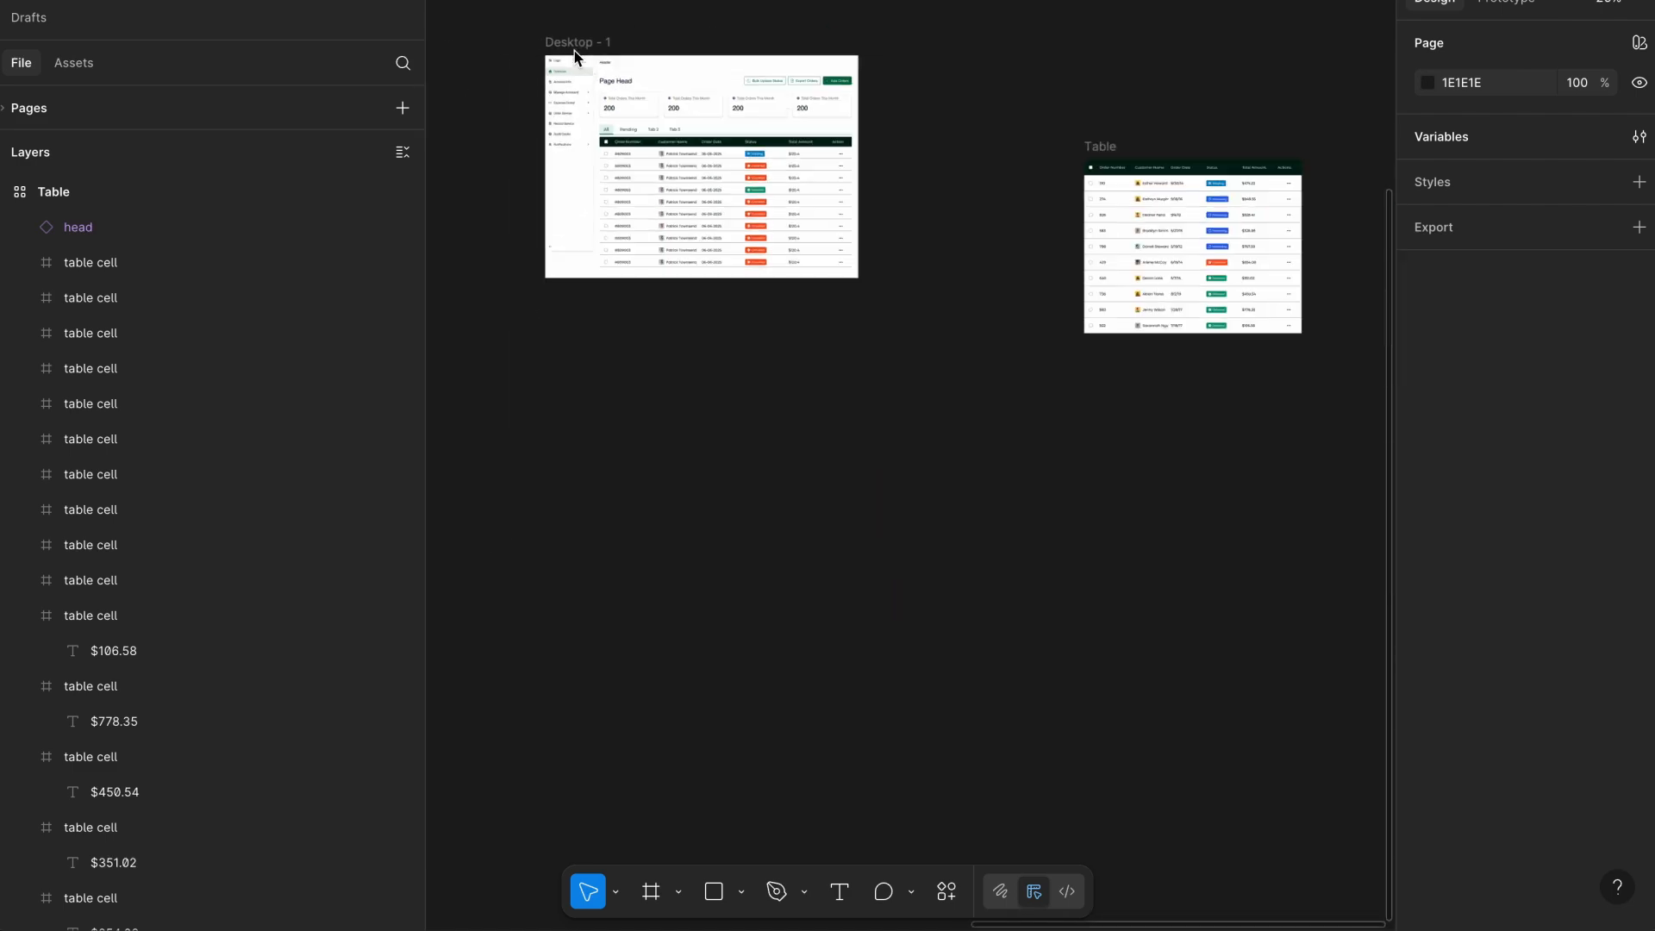
Add a 1440 × 1024 Desktop frame on the empty canvas beside the Table and move it to about X 2991, Y 1580.
scroll(578, 57, right, 4)
scroll(776, 233, right, 5)
scroll(824, 273, up, 5)
key(f)
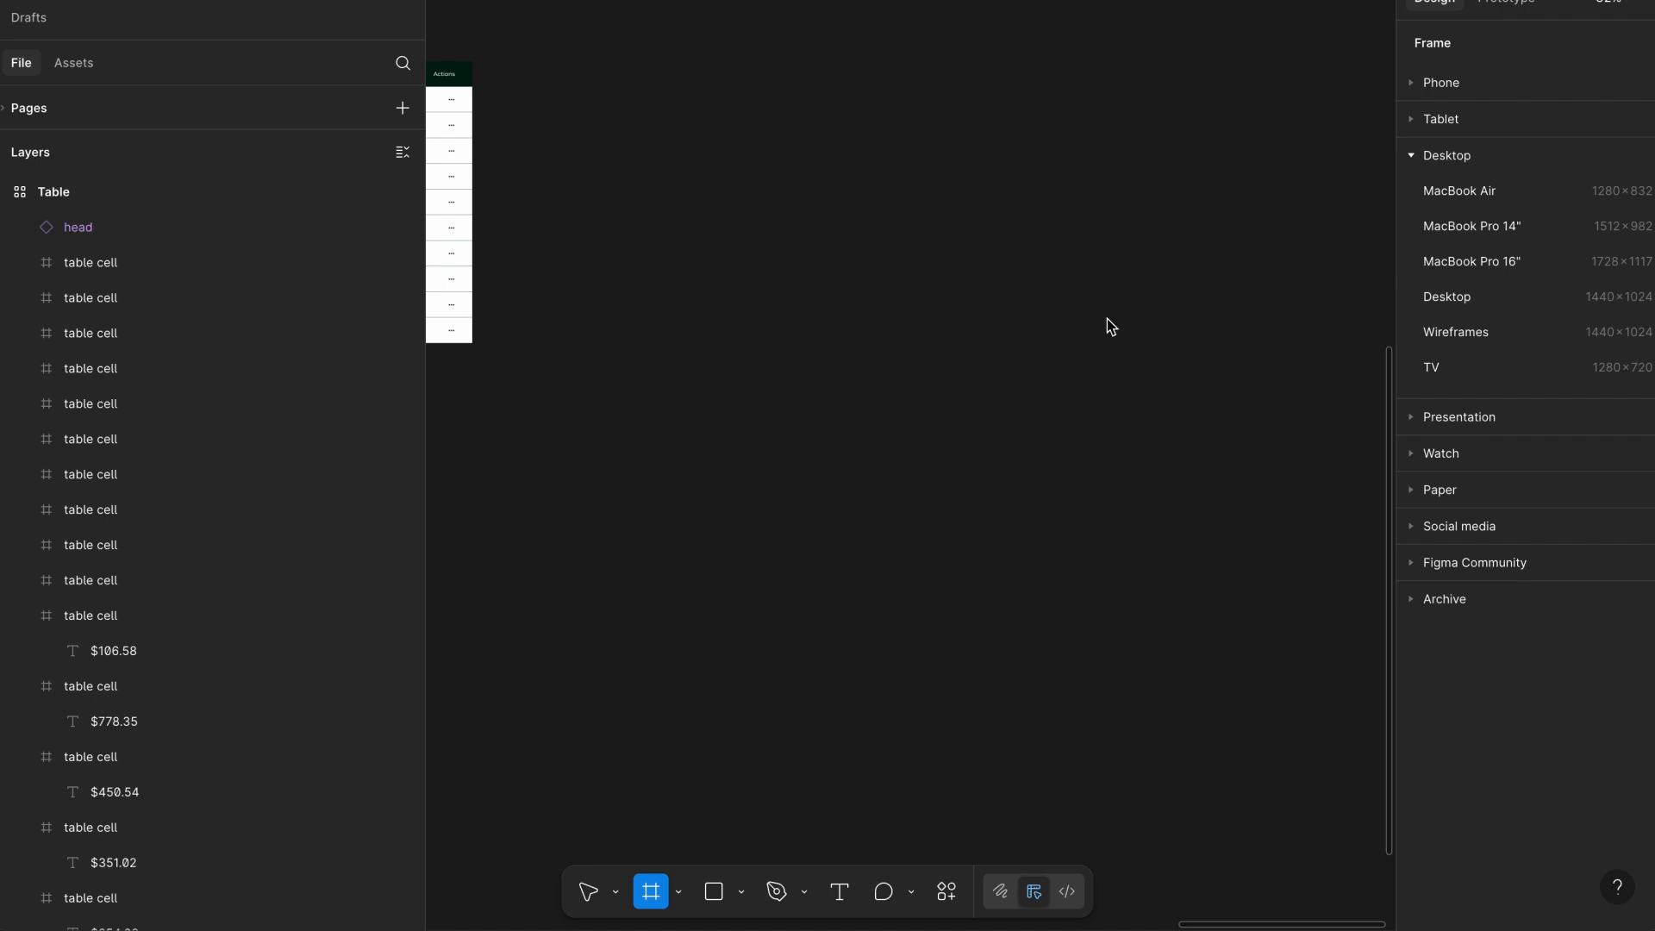
click(1543, 297)
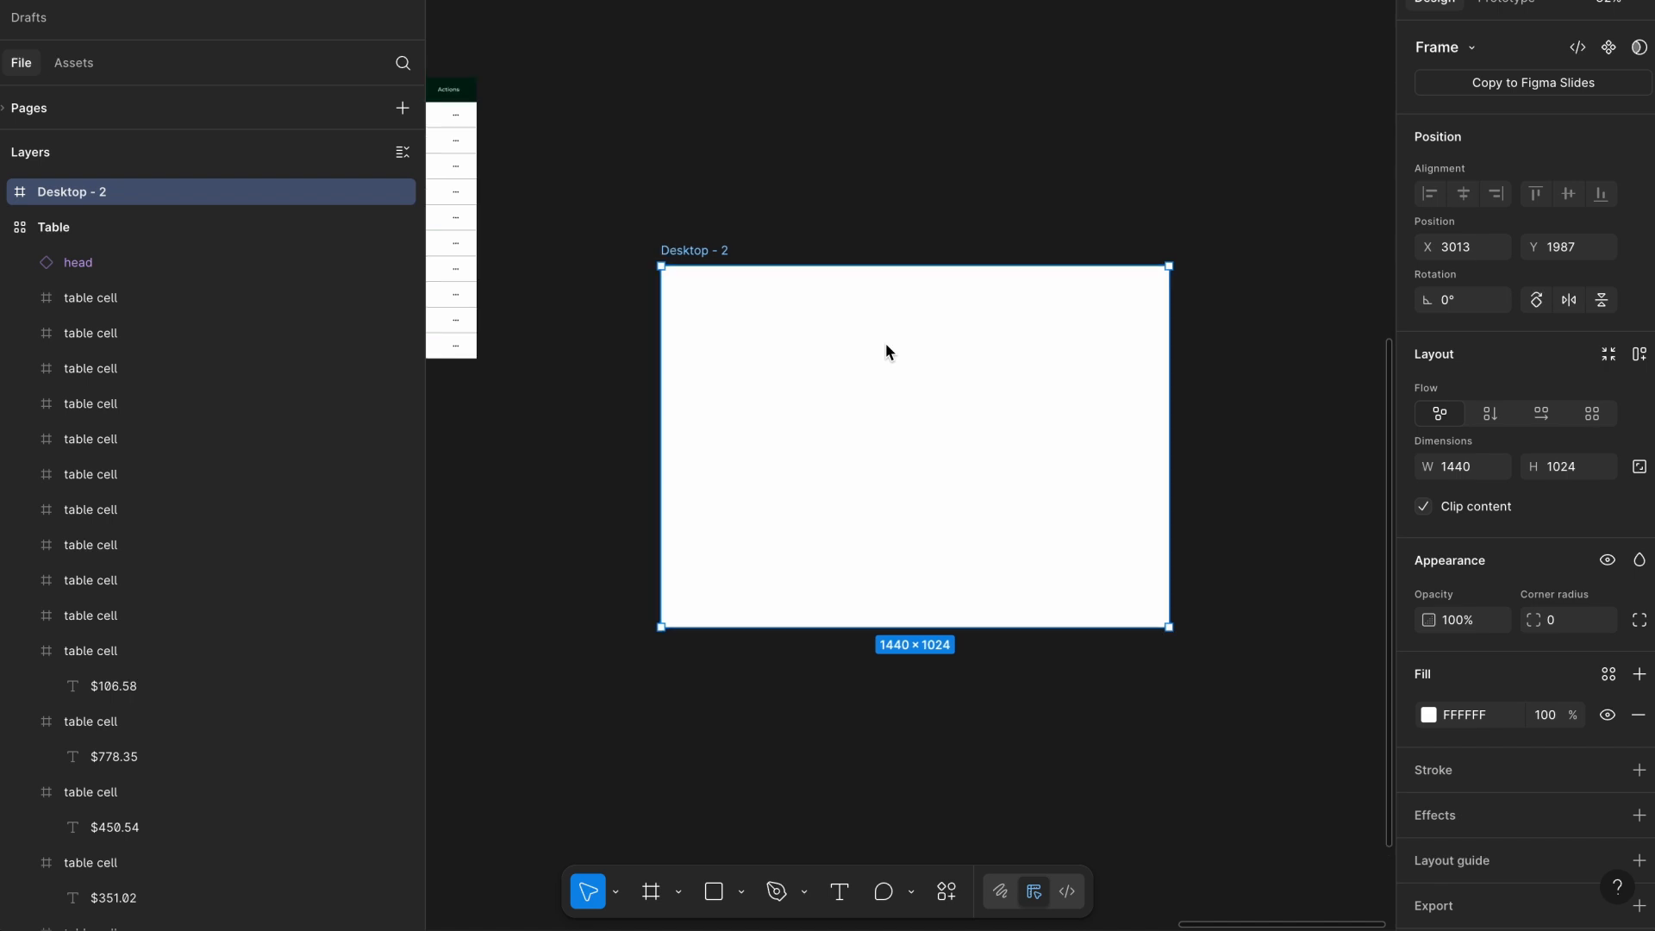
drag(731, 310, 724, 166)
Apply horizontal auto layout to the Desktop - 2 frame with a gap of 30.
click(1543, 415)
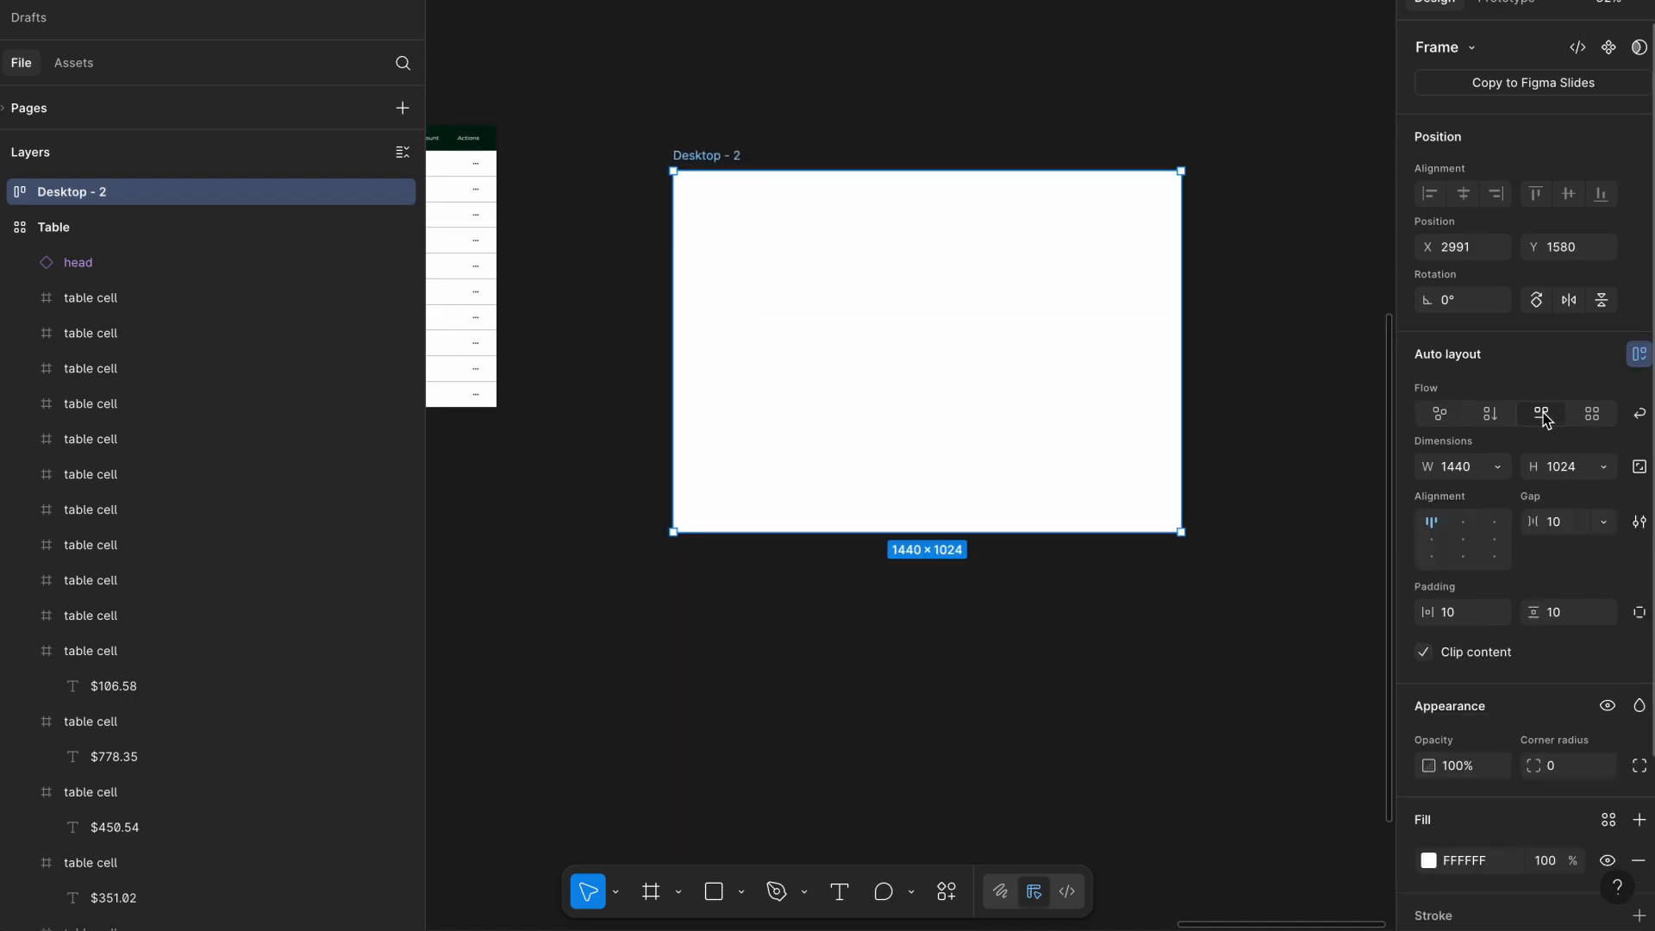
click(1577, 535)
text(30)
key(Return)
Copy the expanded Side menu component from Section 1 into the Desktop - 2 frame.
scroll(1043, 467, down, 6)
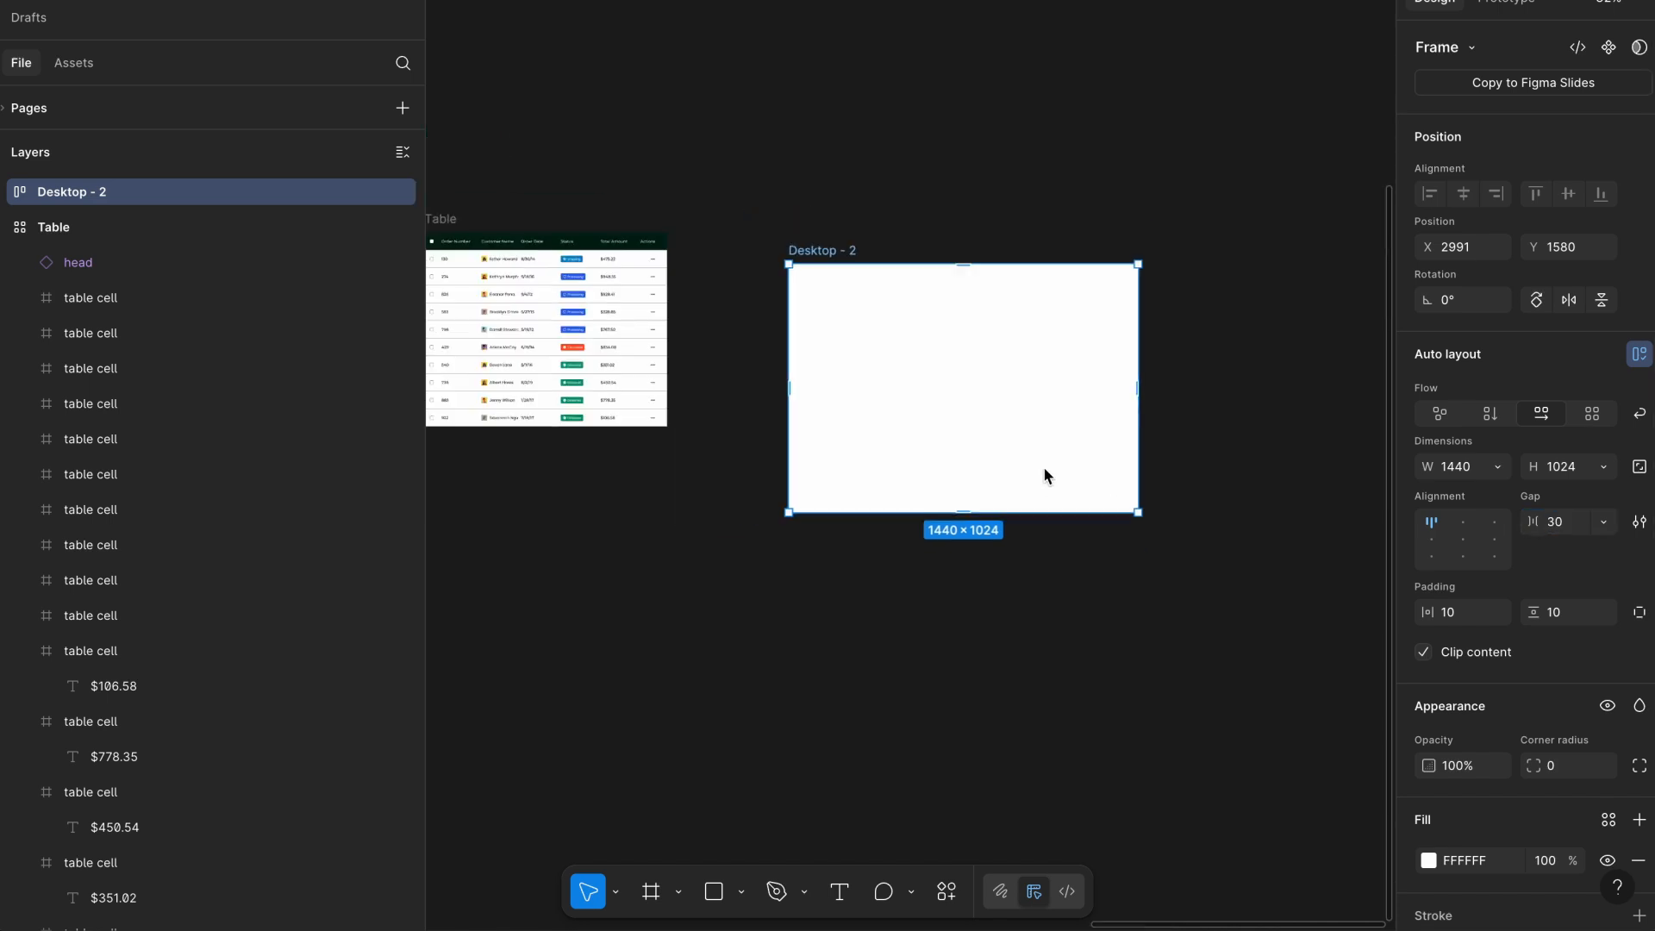
scroll(845, 323, up, 5)
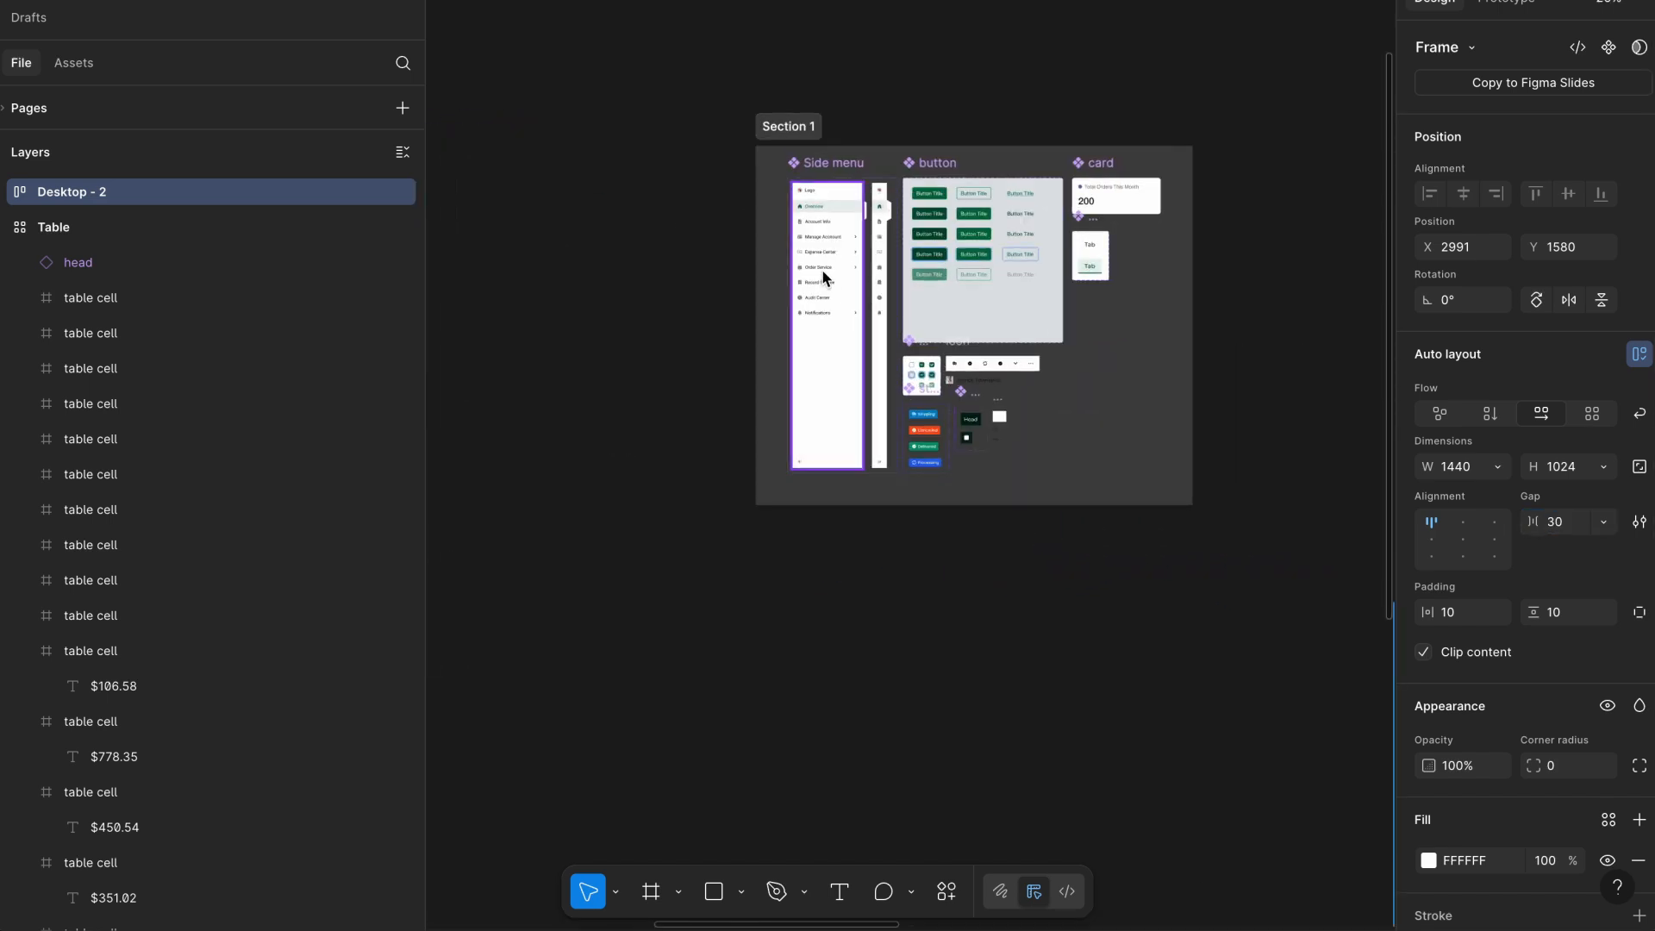
click(820, 269)
scroll(820, 269, down, 2)
scroll(821, 269, right, 10)
scroll(958, 370, up, 3)
click(817, 204)
key(ctrl+v)
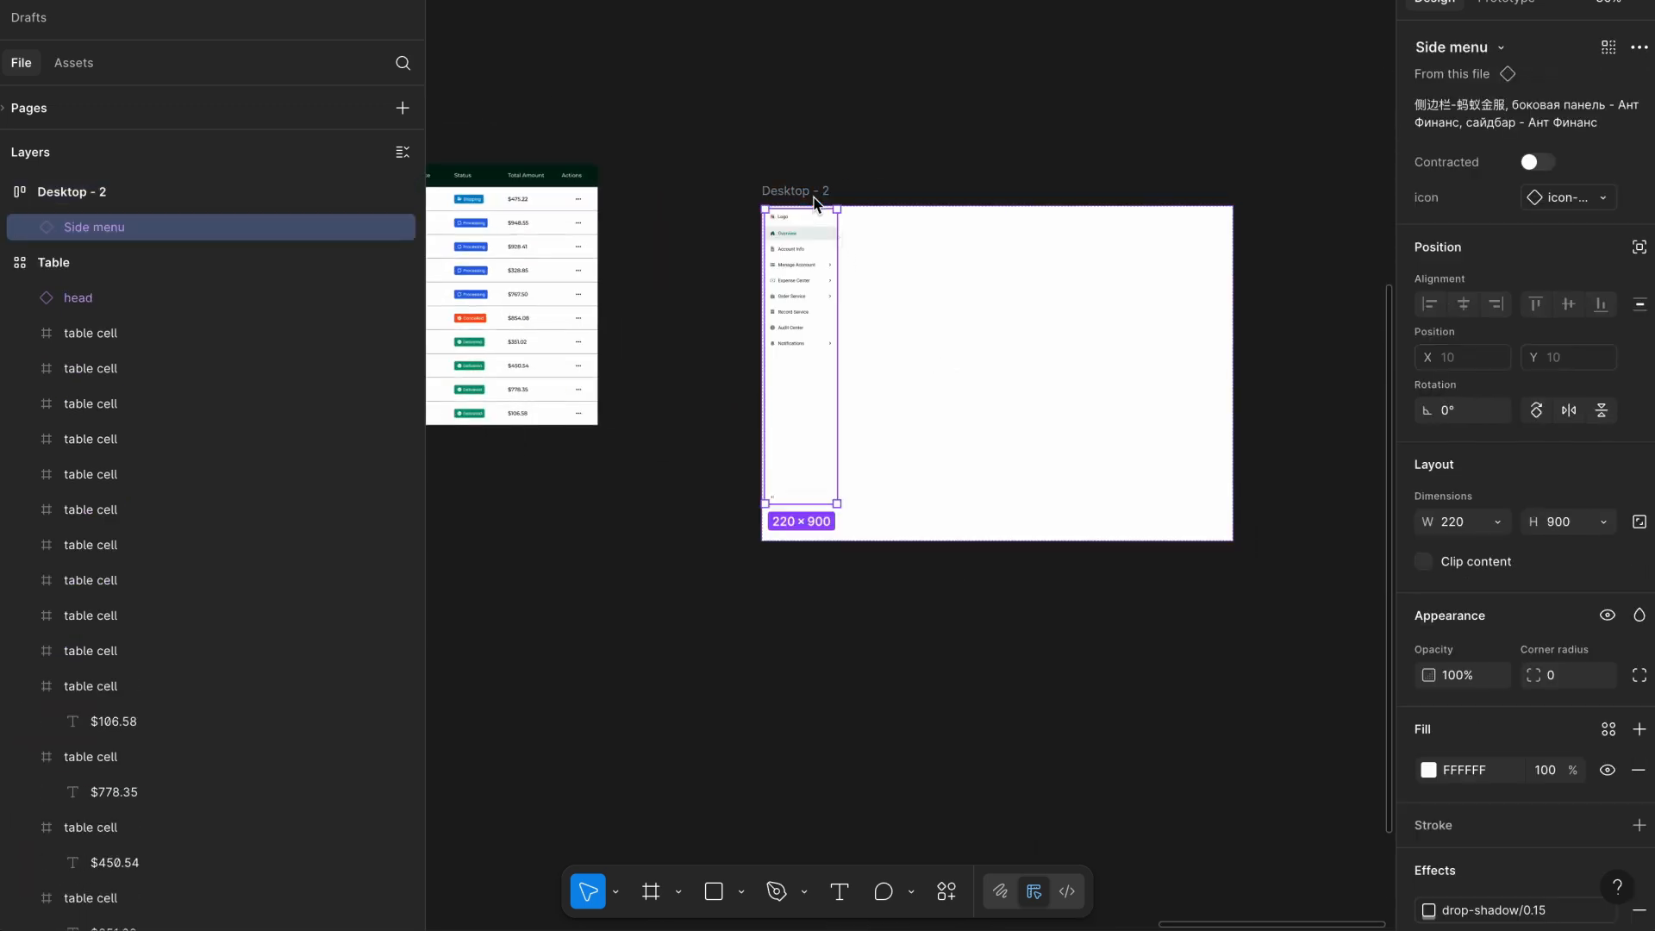
Set the Desktop - 2 frame's horizontal and vertical padding to 0.
scroll(808, 200, up, 3)
click(772, 198)
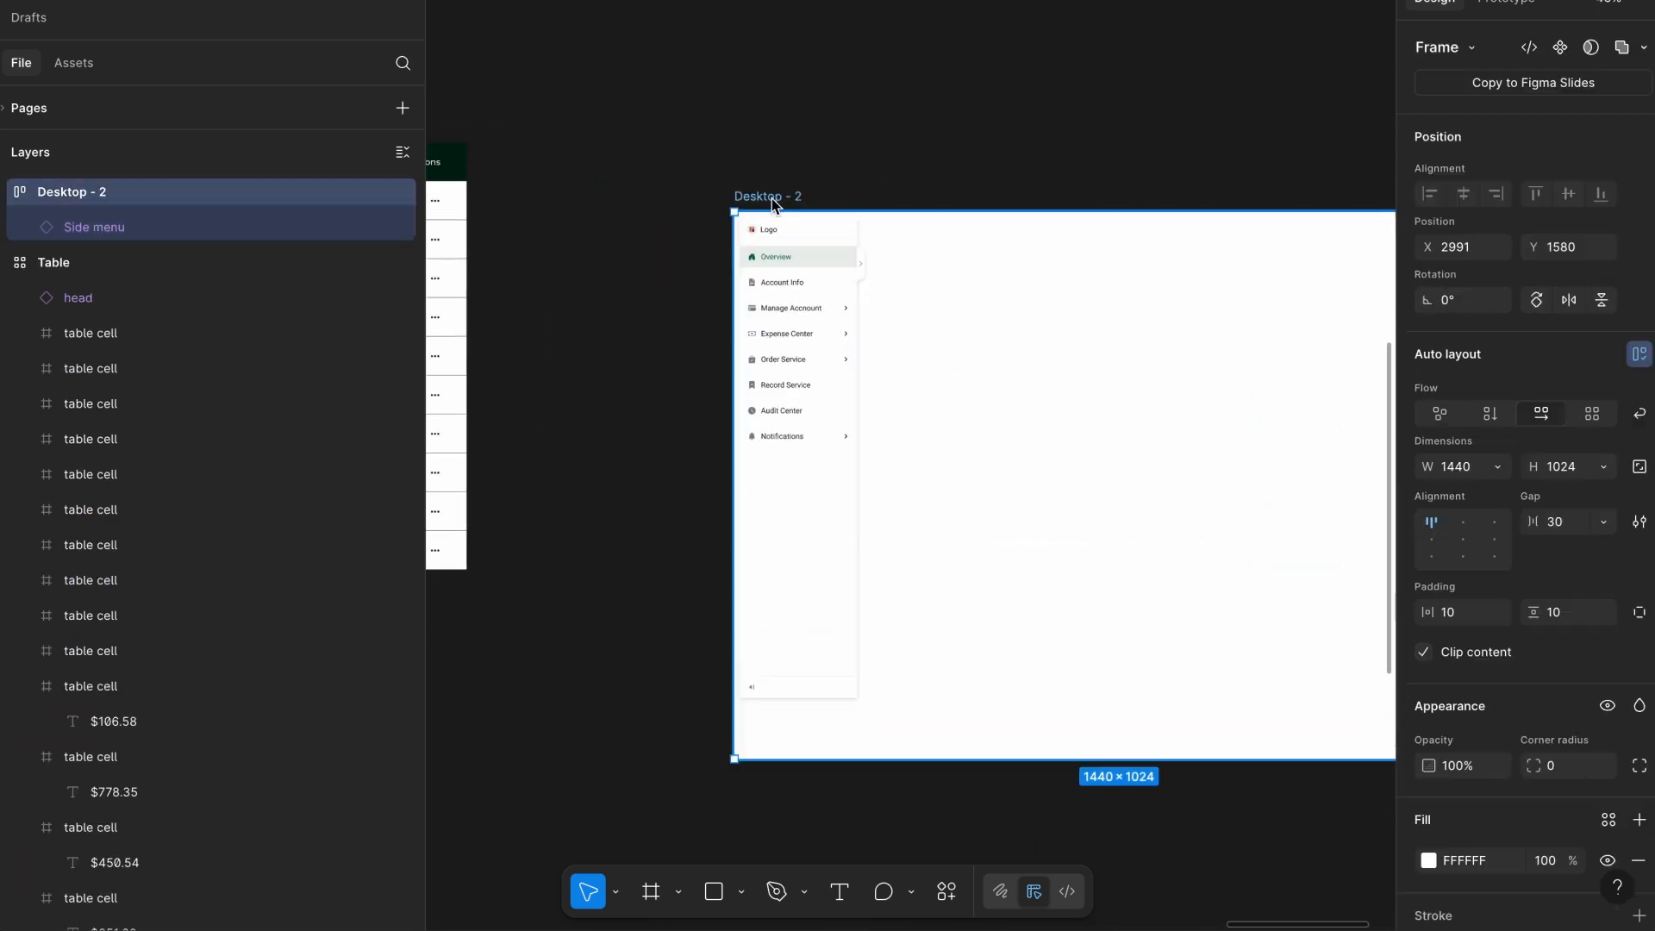
click(1452, 617)
text(0)
click(1555, 613)
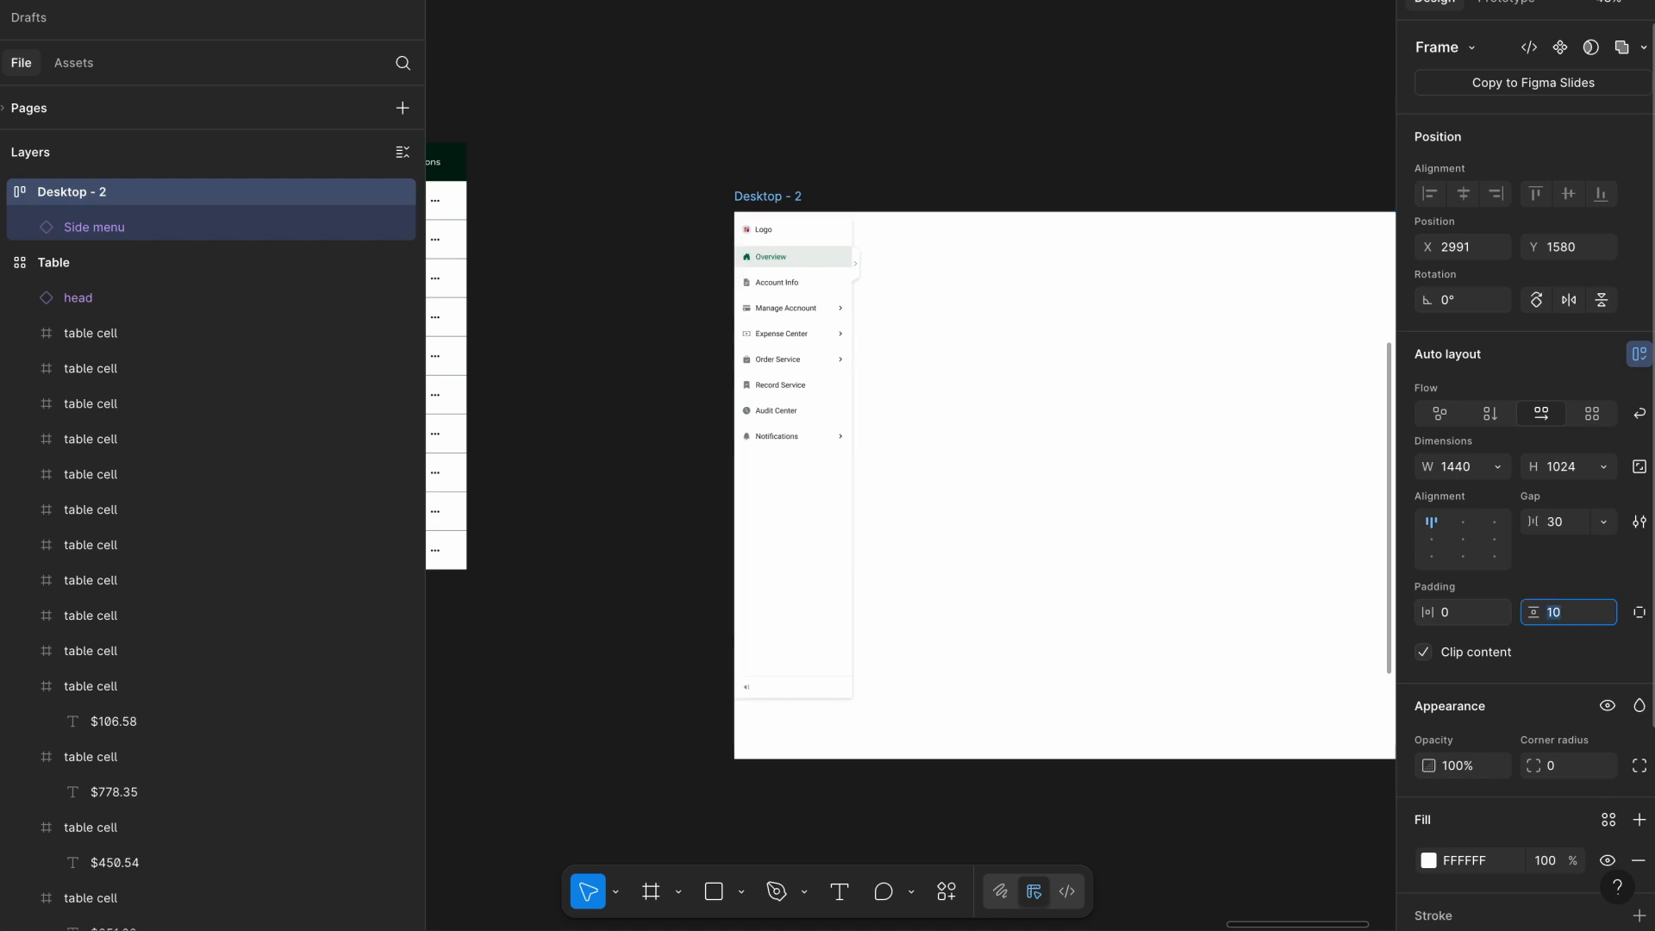
text(0)
key(Return)
scroll(838, 468, down, 1)
scroll(838, 469, right, 1)
click(728, 100)
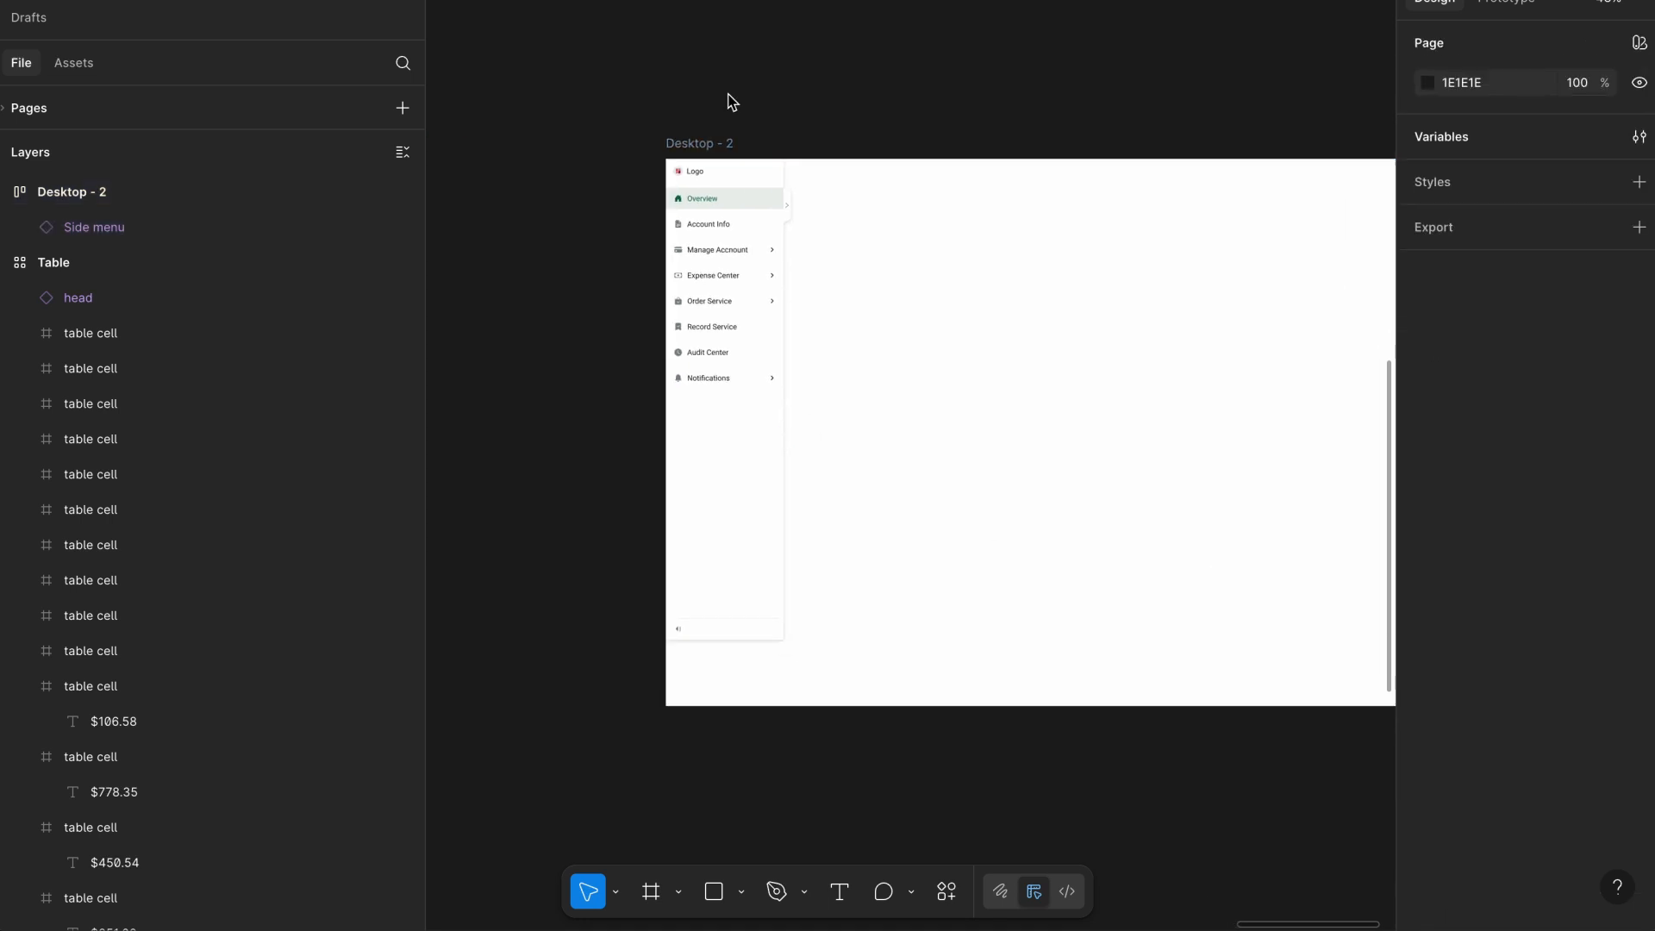
Add a text layer reading "Header" beside the side menu in Desktop - 2.
click(722, 143)
scroll(717, 142, right, 1)
key(t)
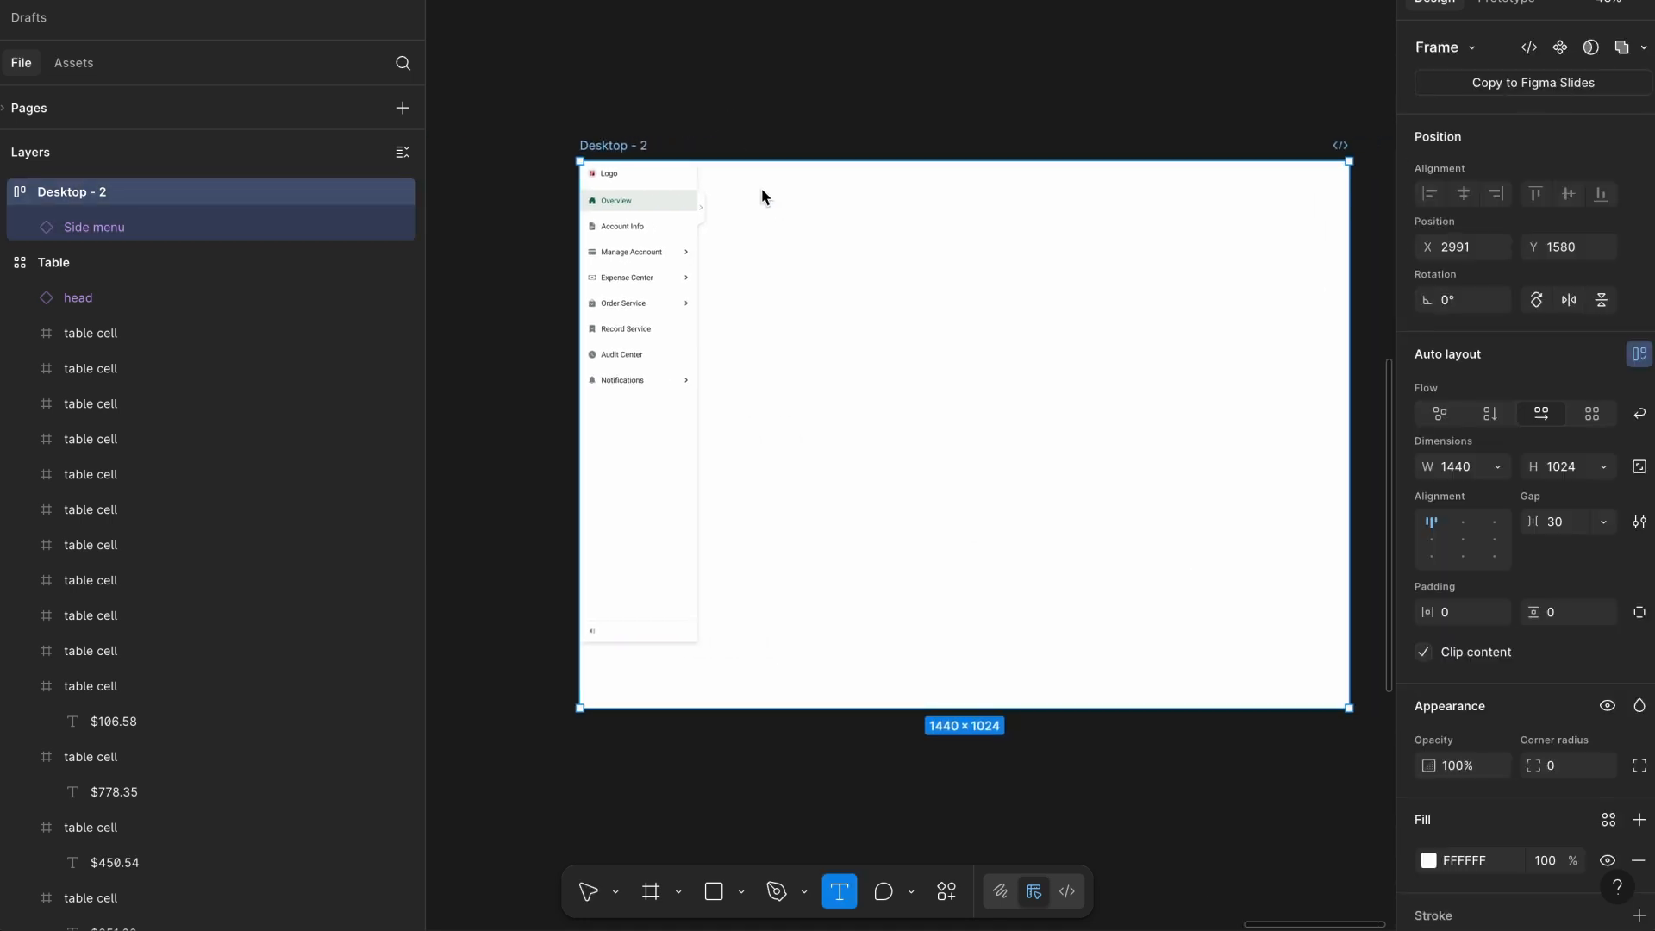
click(763, 192)
text(Header)
key(Escape)
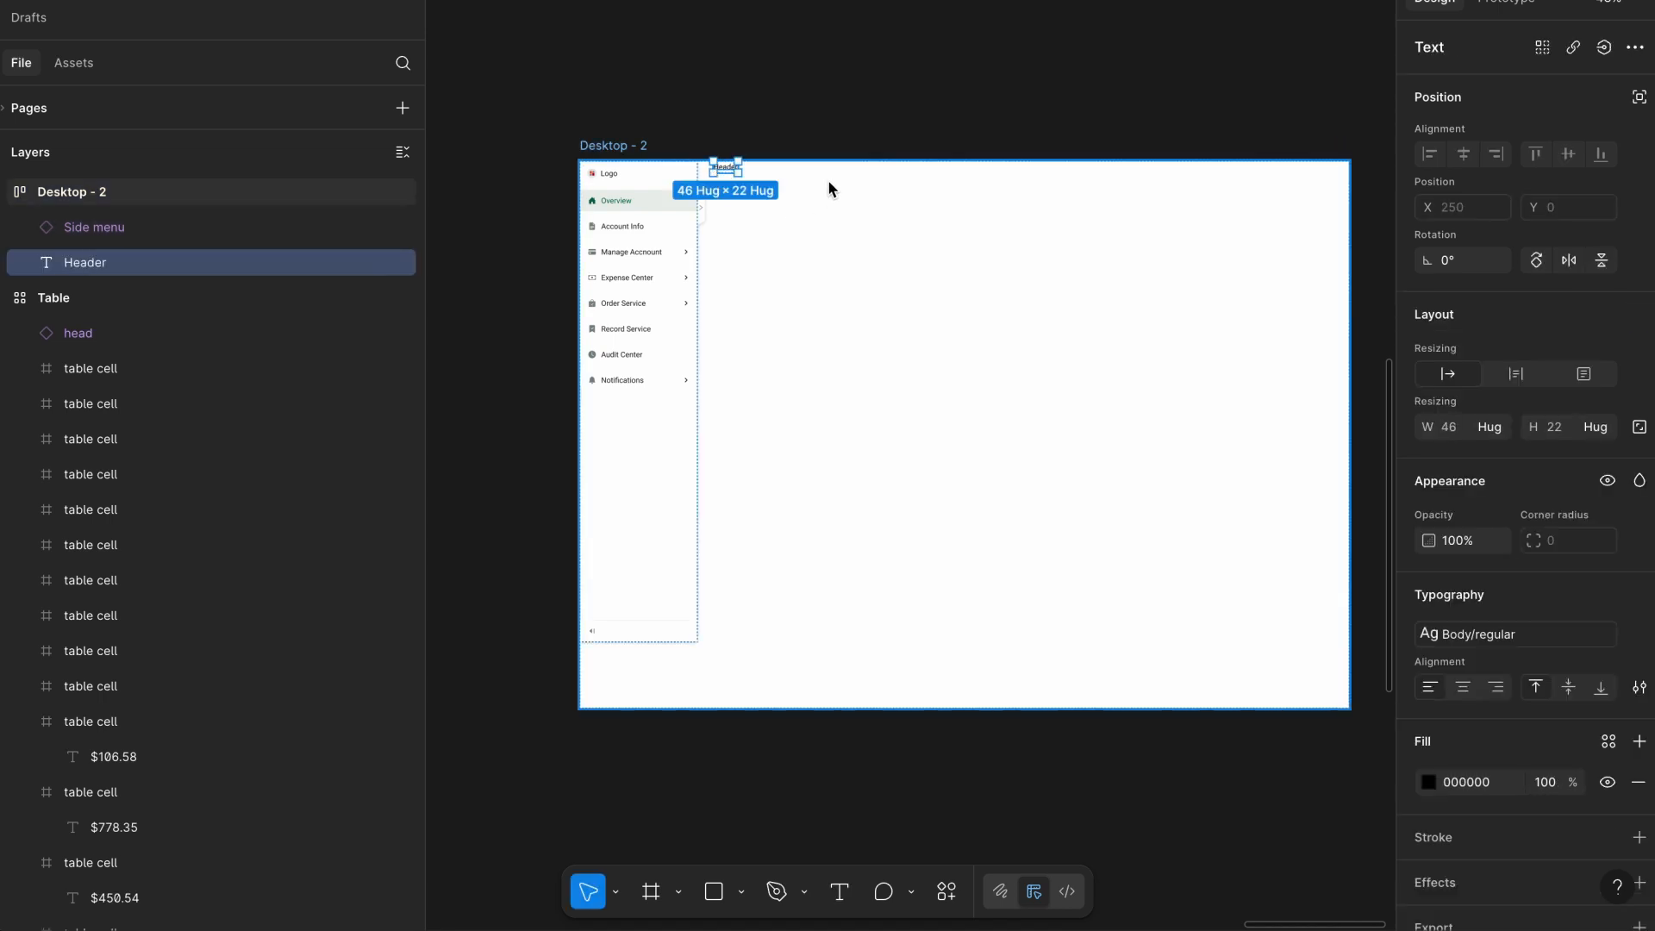
scroll(827, 180, up, 2)
scroll(778, 174, right, 1)
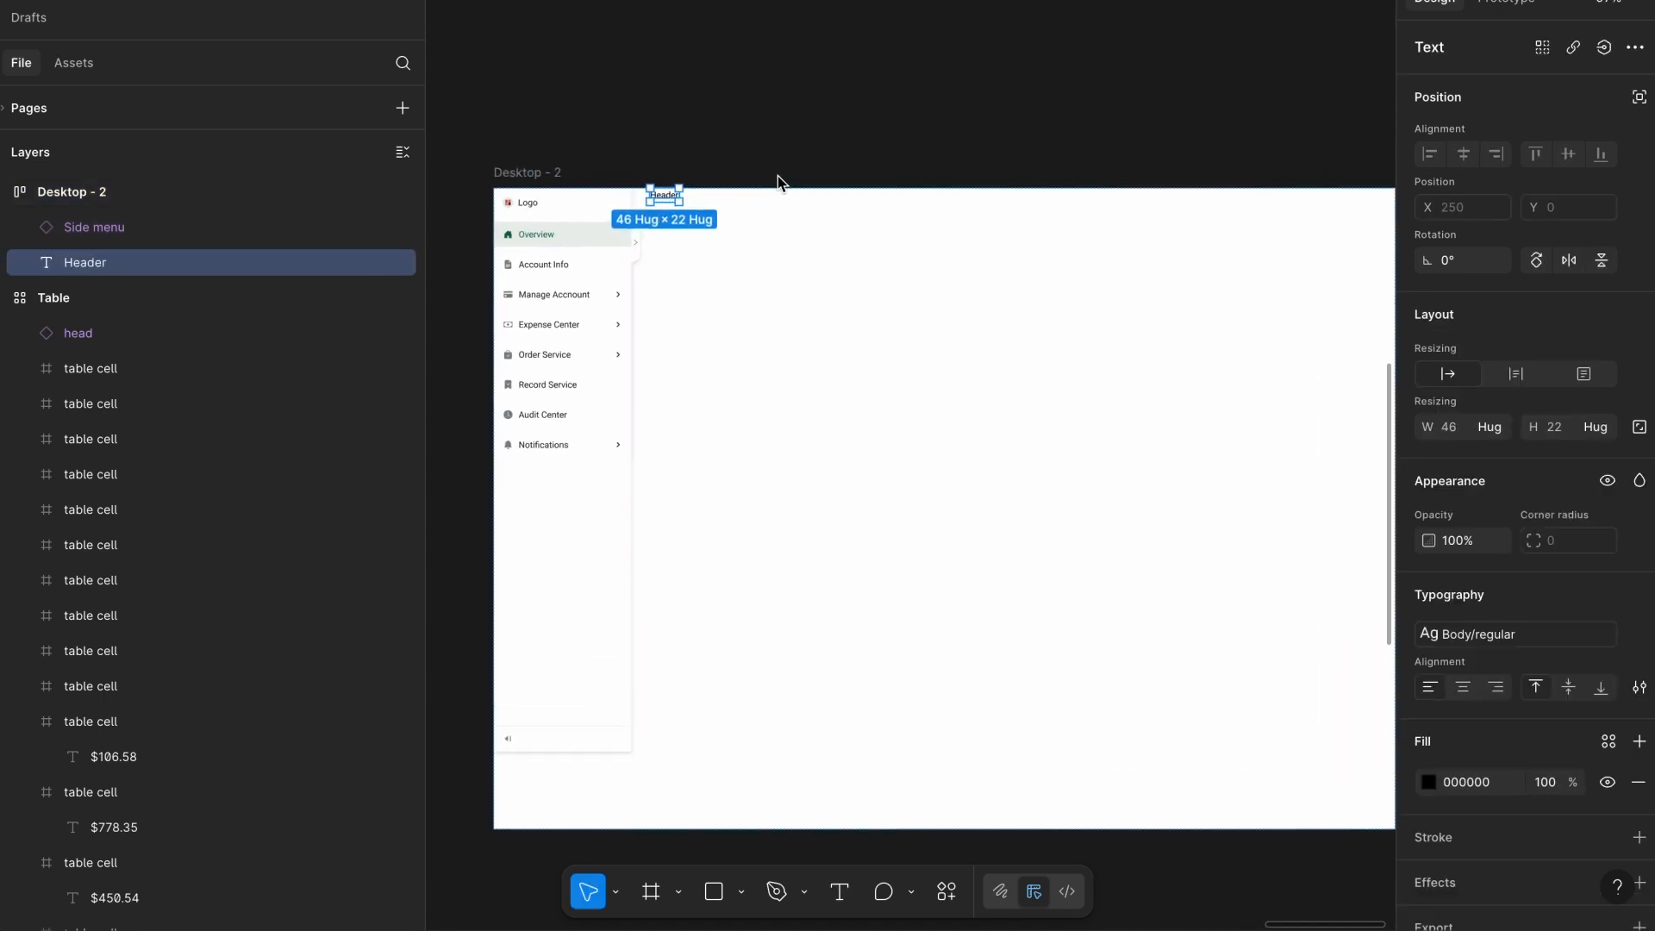
Wrap the Header text in an auto layout frame that fills the container width, aligned left-center with vertical padding of 20.
key(shift+a)
scroll(778, 176, right, 1)
scroll(778, 176, down, 1)
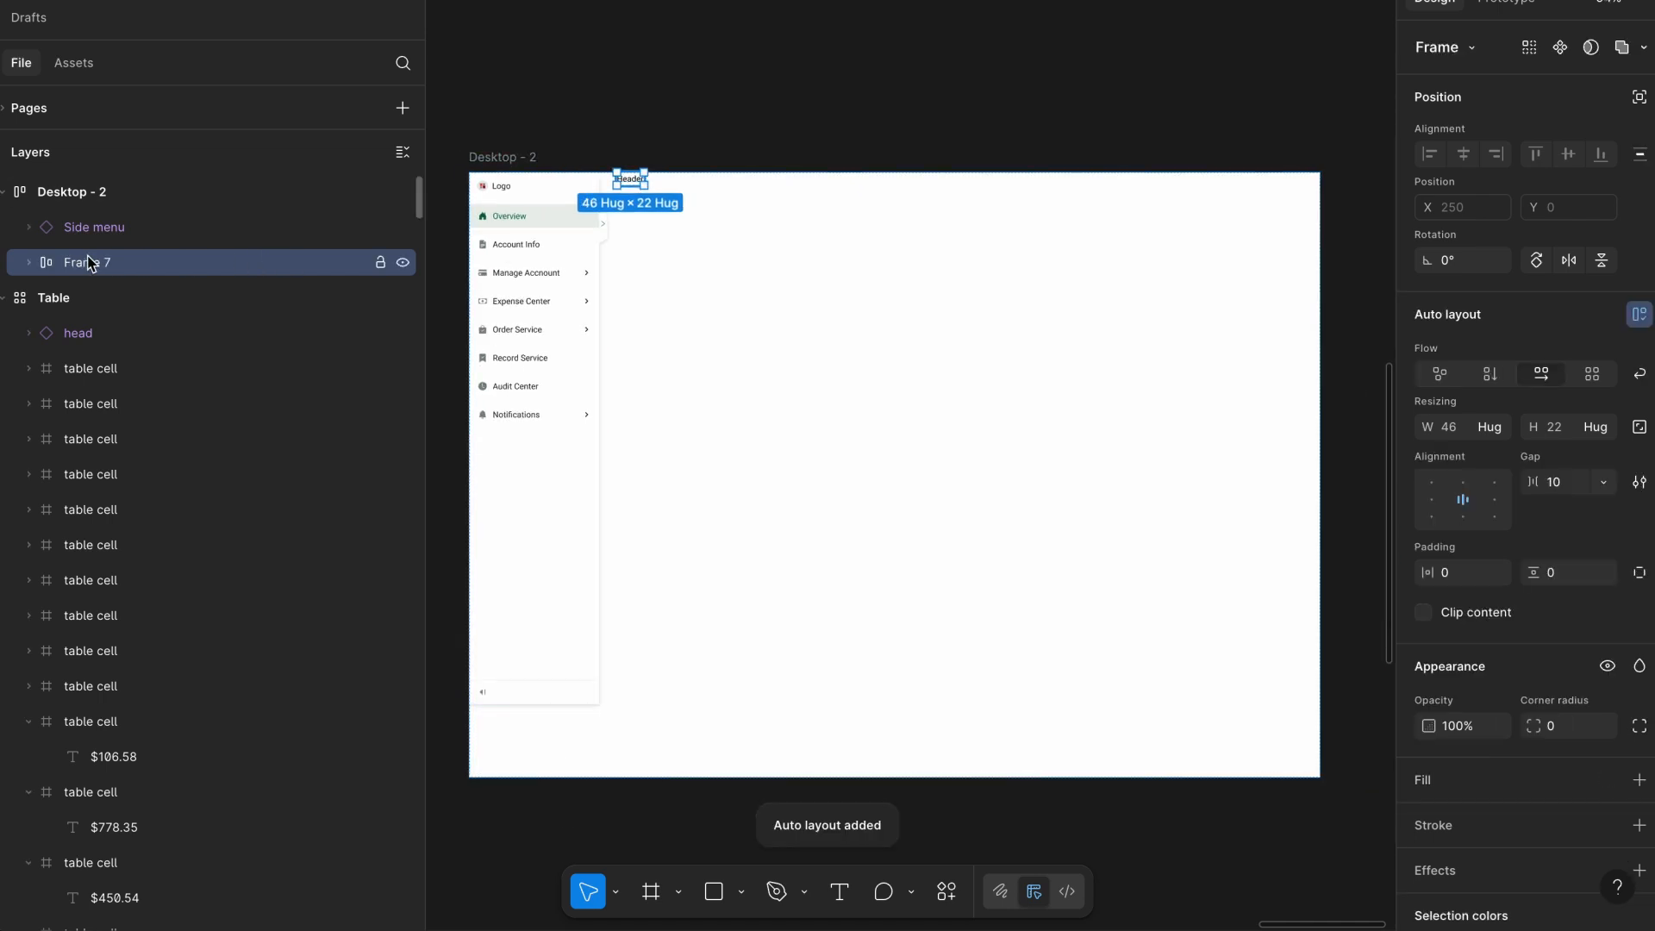
click(1494, 427)
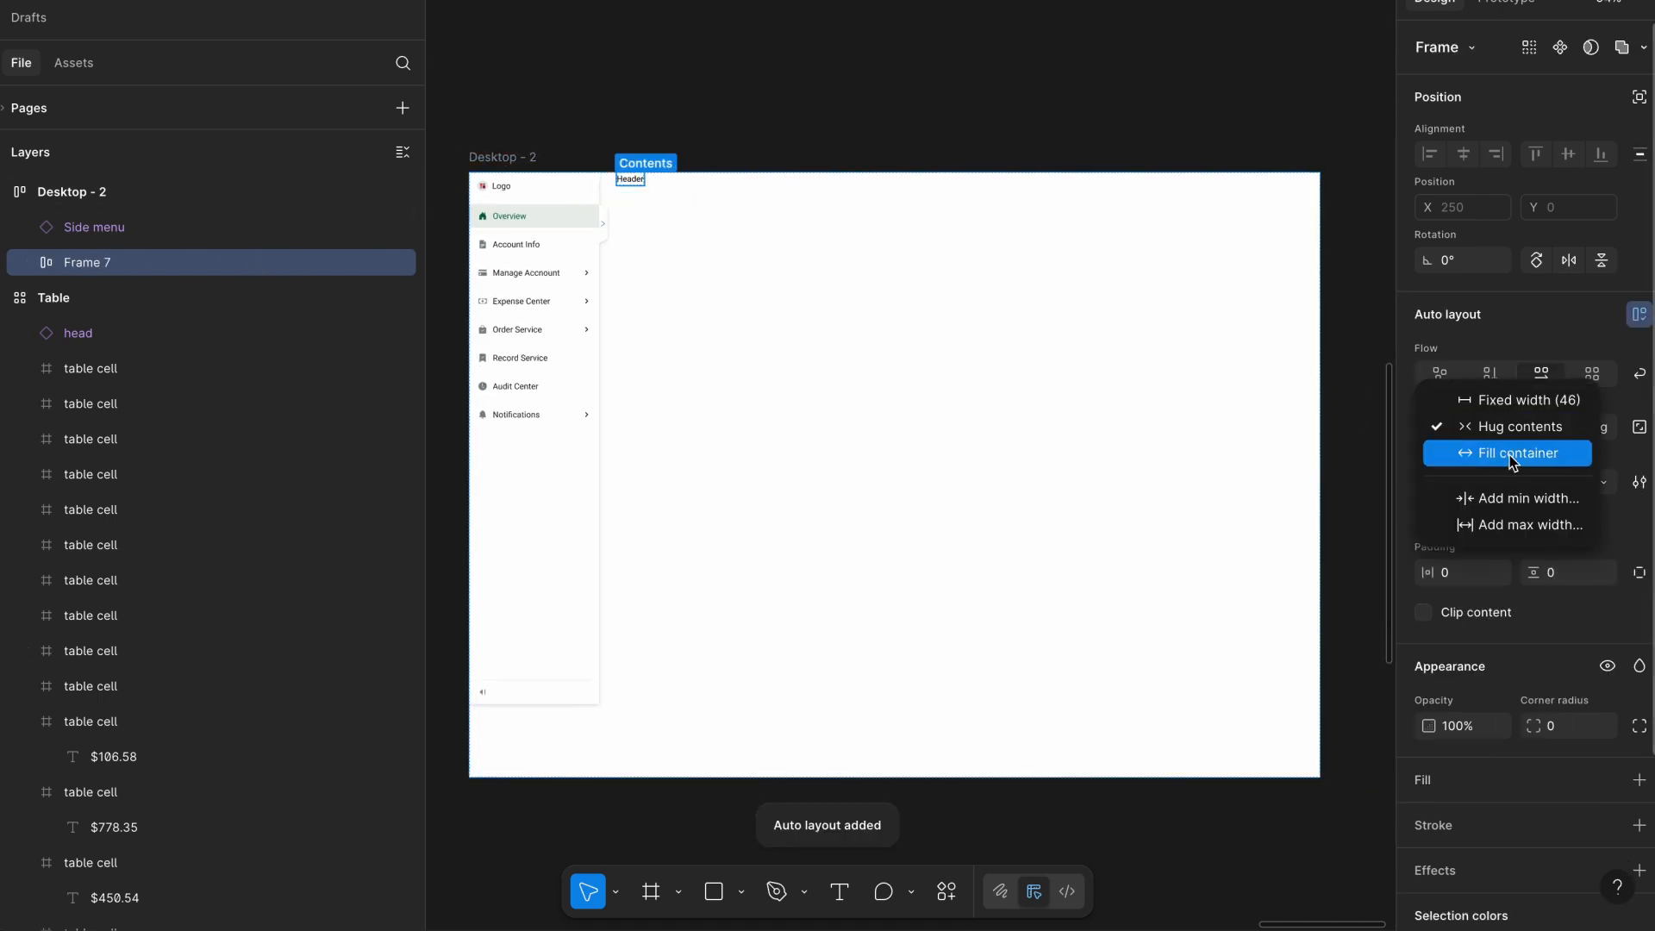
click(1504, 447)
click(1431, 500)
click(1560, 573)
key(Return)
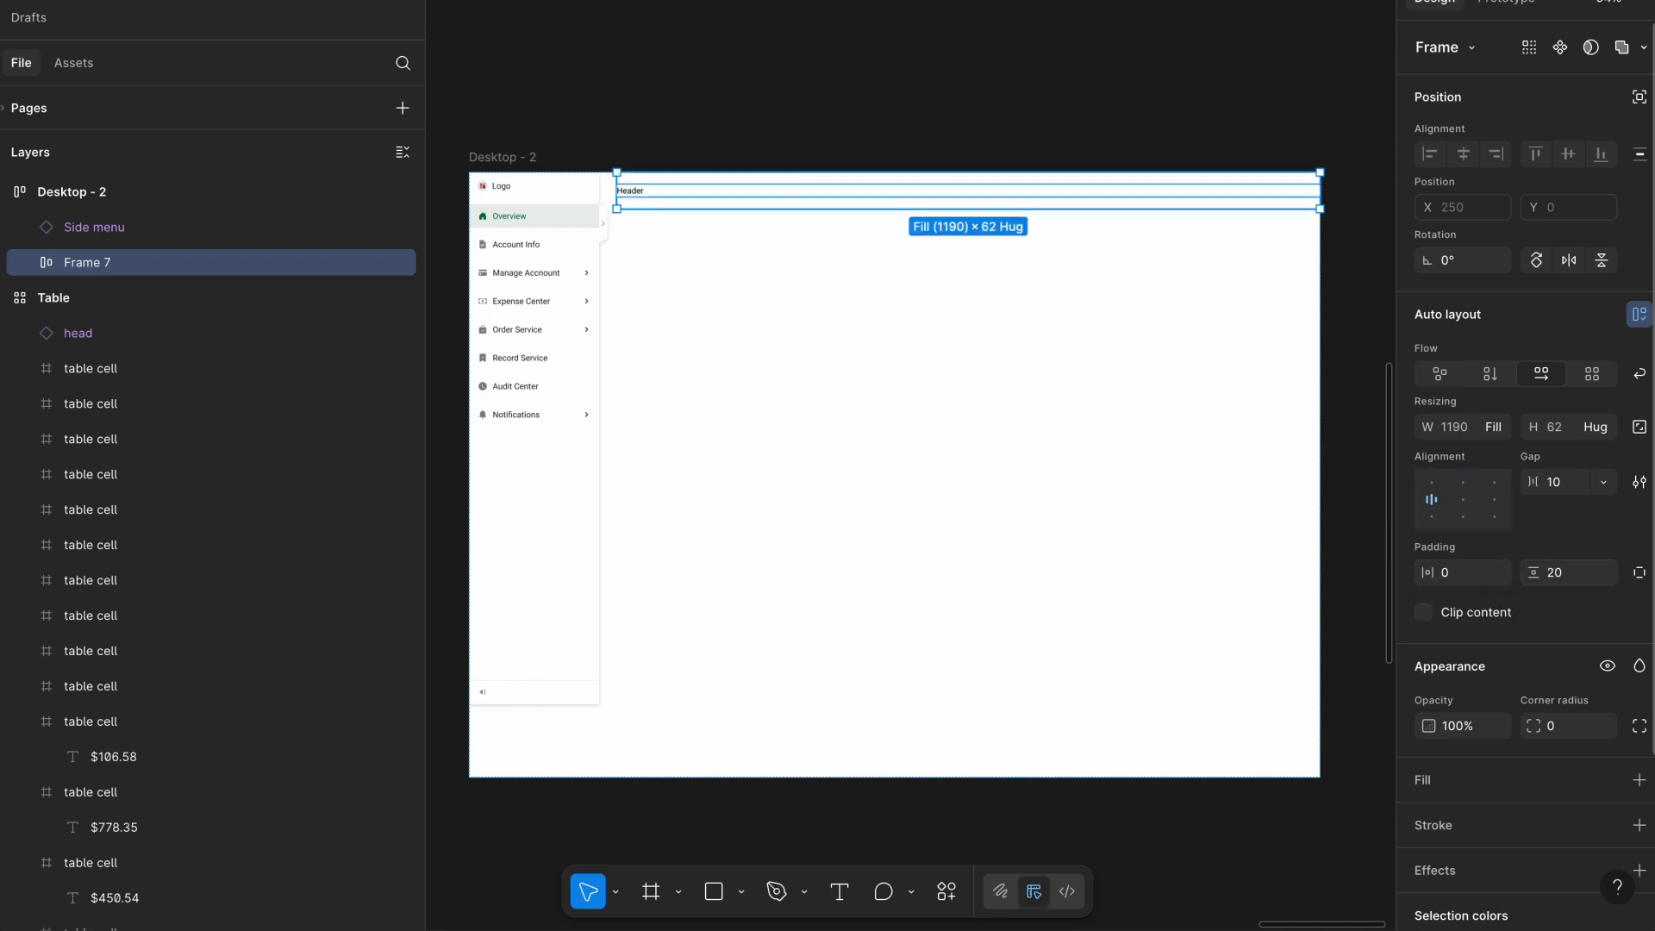
Give the header frame a light grey stroke of weight 1 on its bottom edge only.
scroll(1526, 517, down, 1)
click(1639, 765)
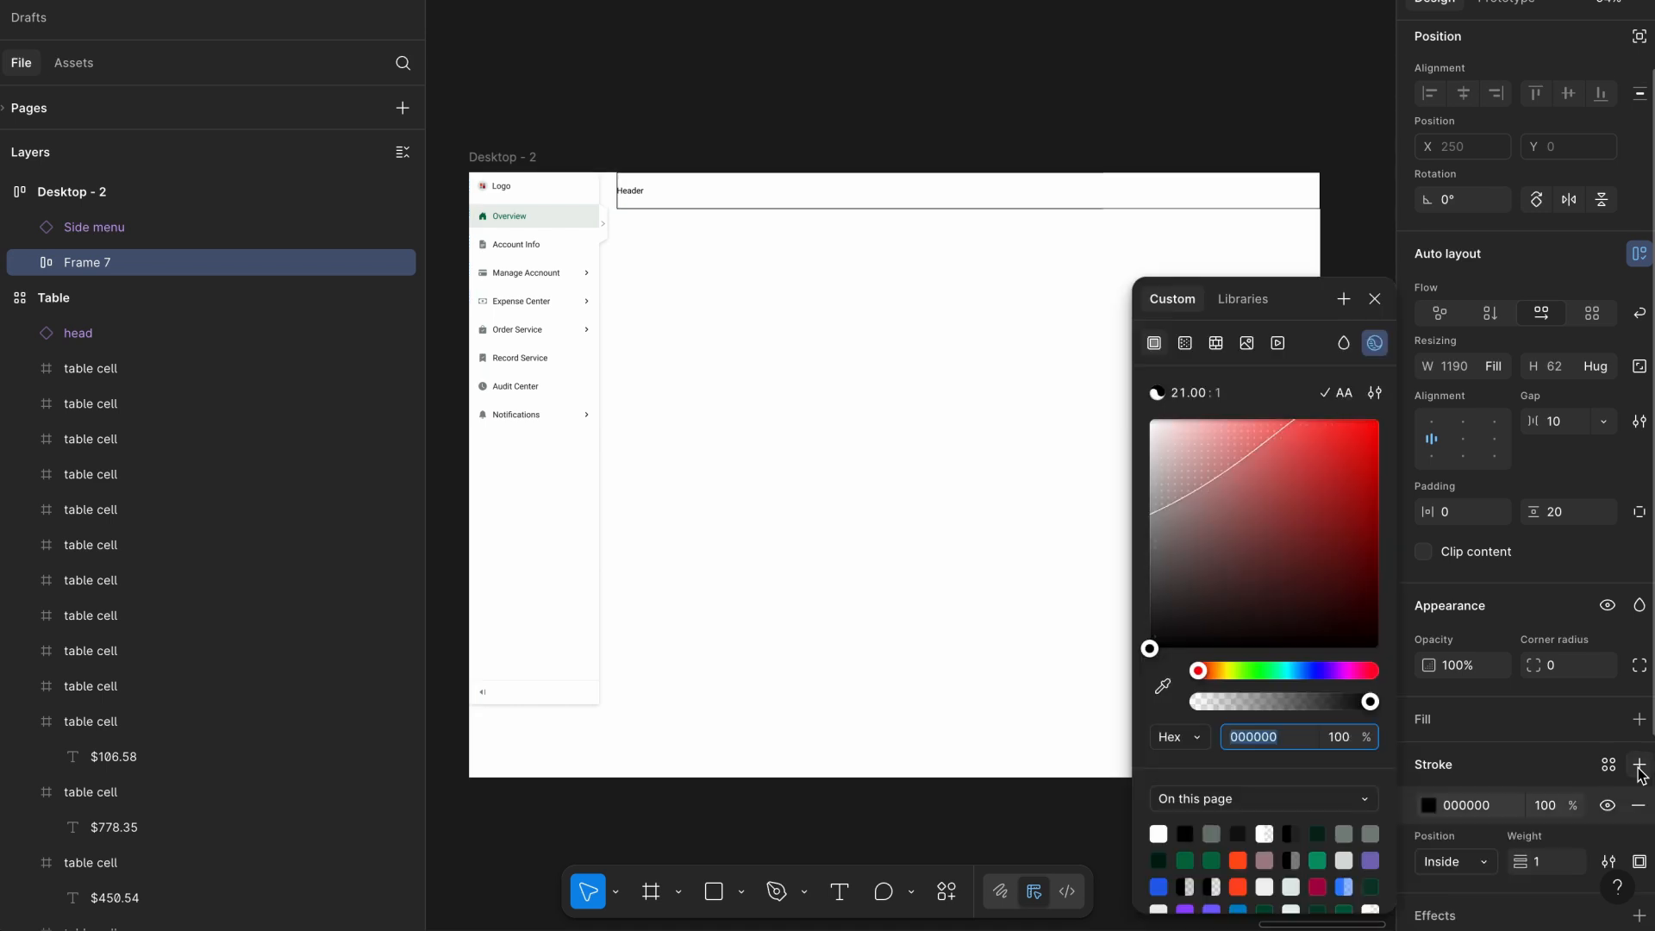
click(1211, 833)
click(1639, 858)
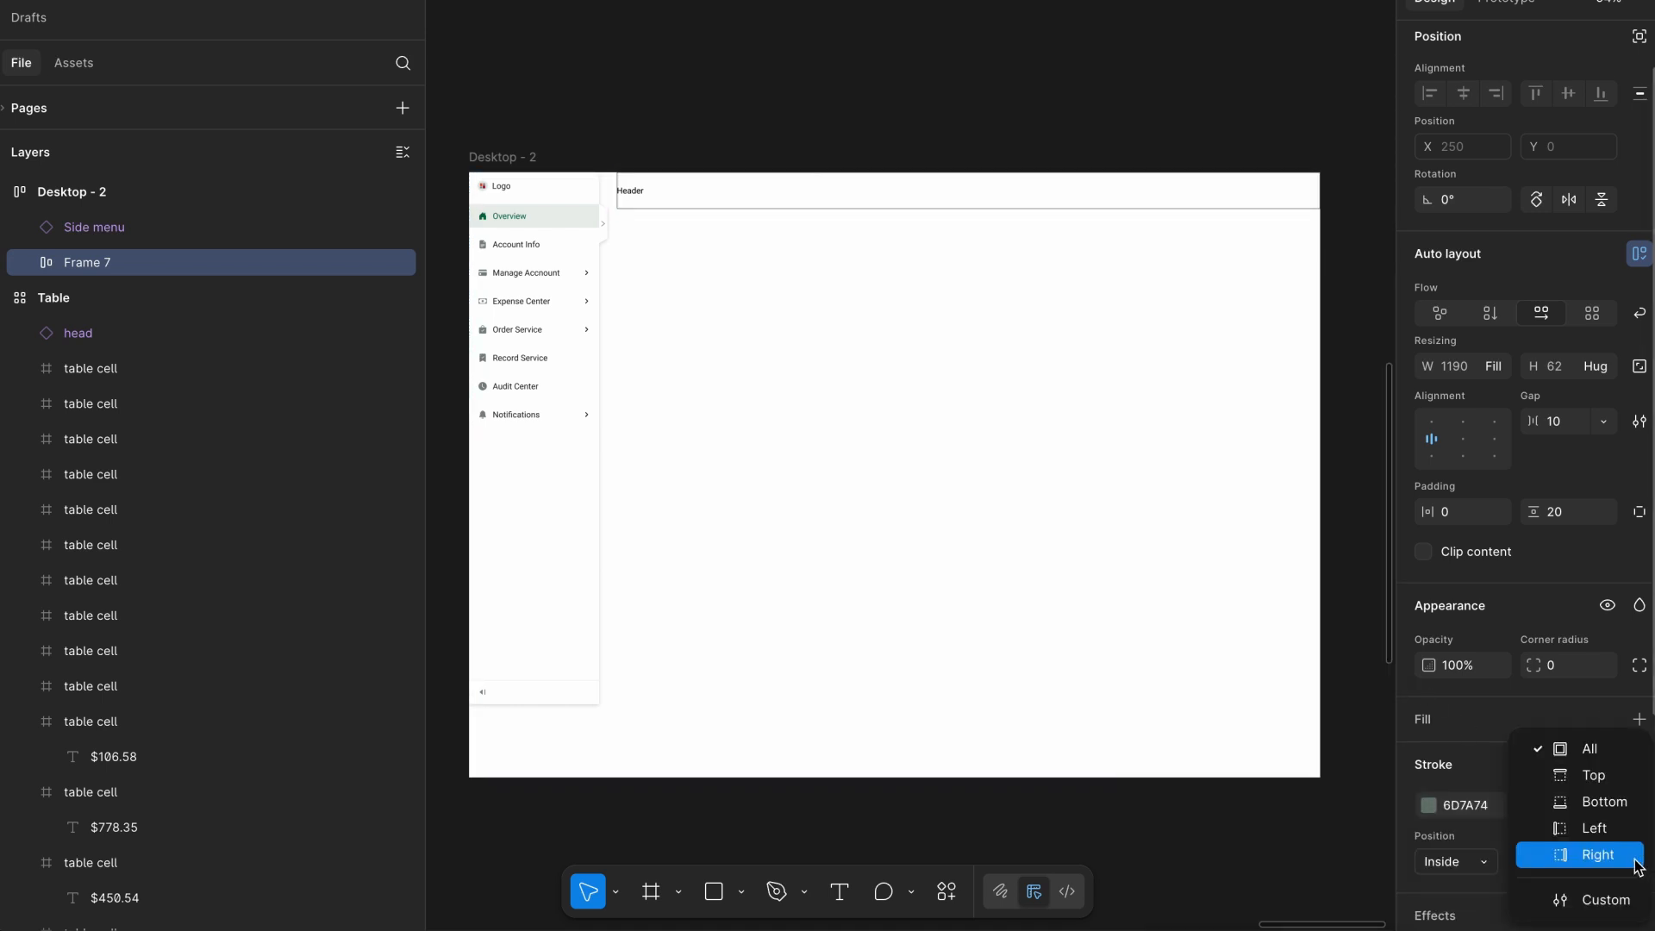
click(1618, 803)
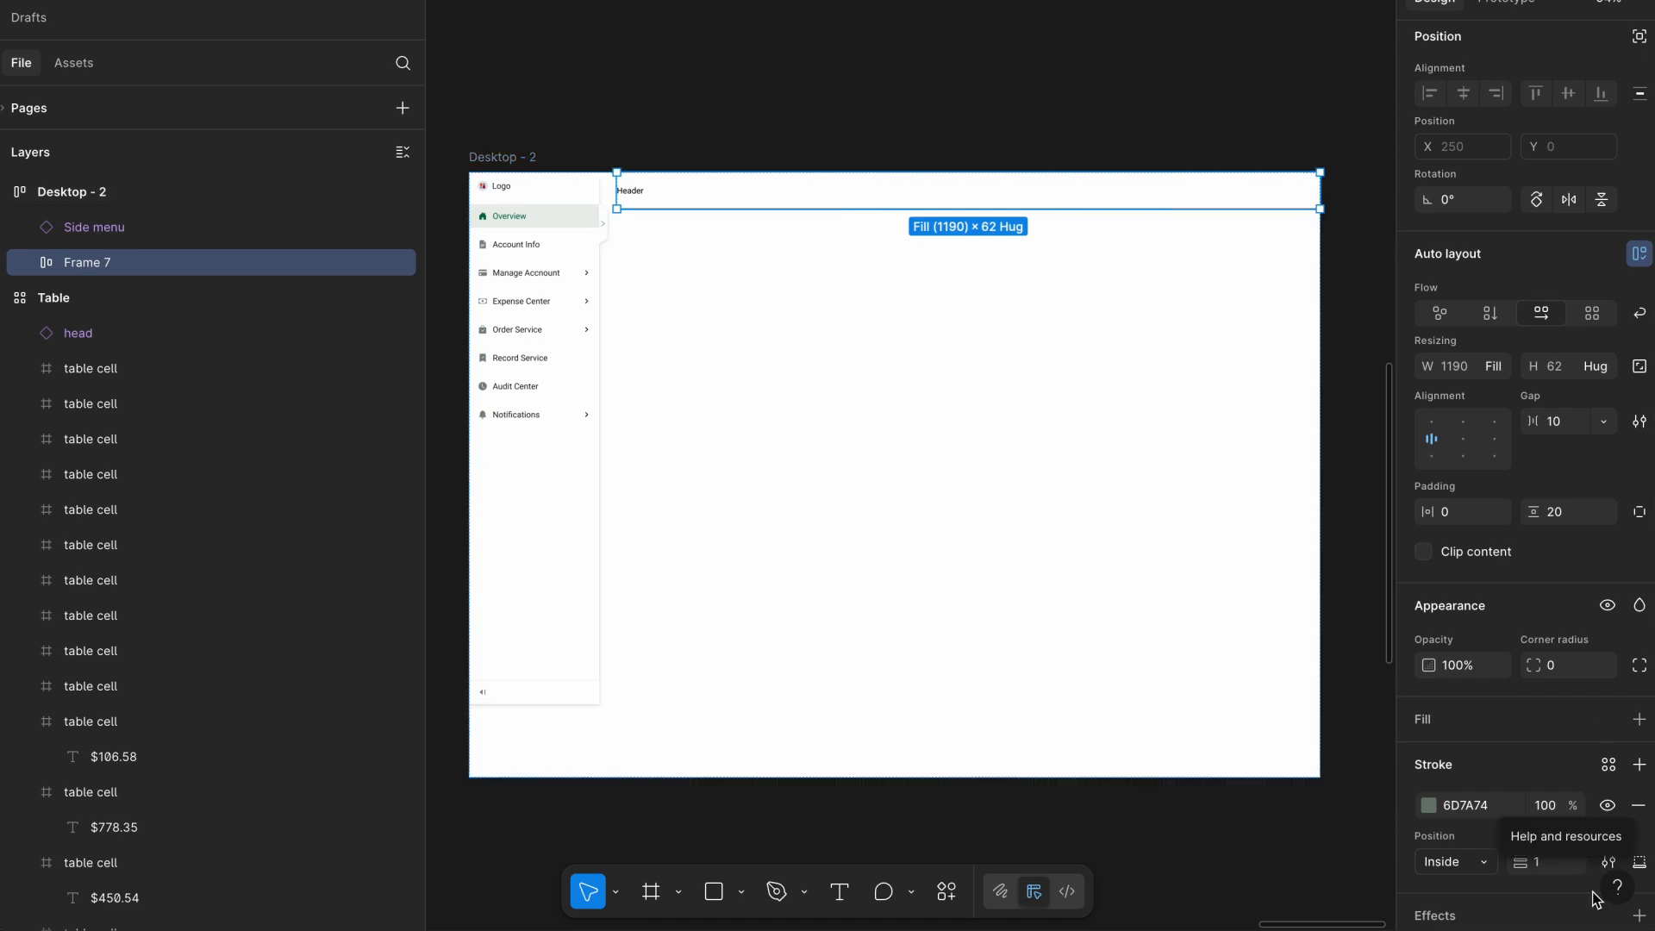
click(1428, 805)
click(1150, 493)
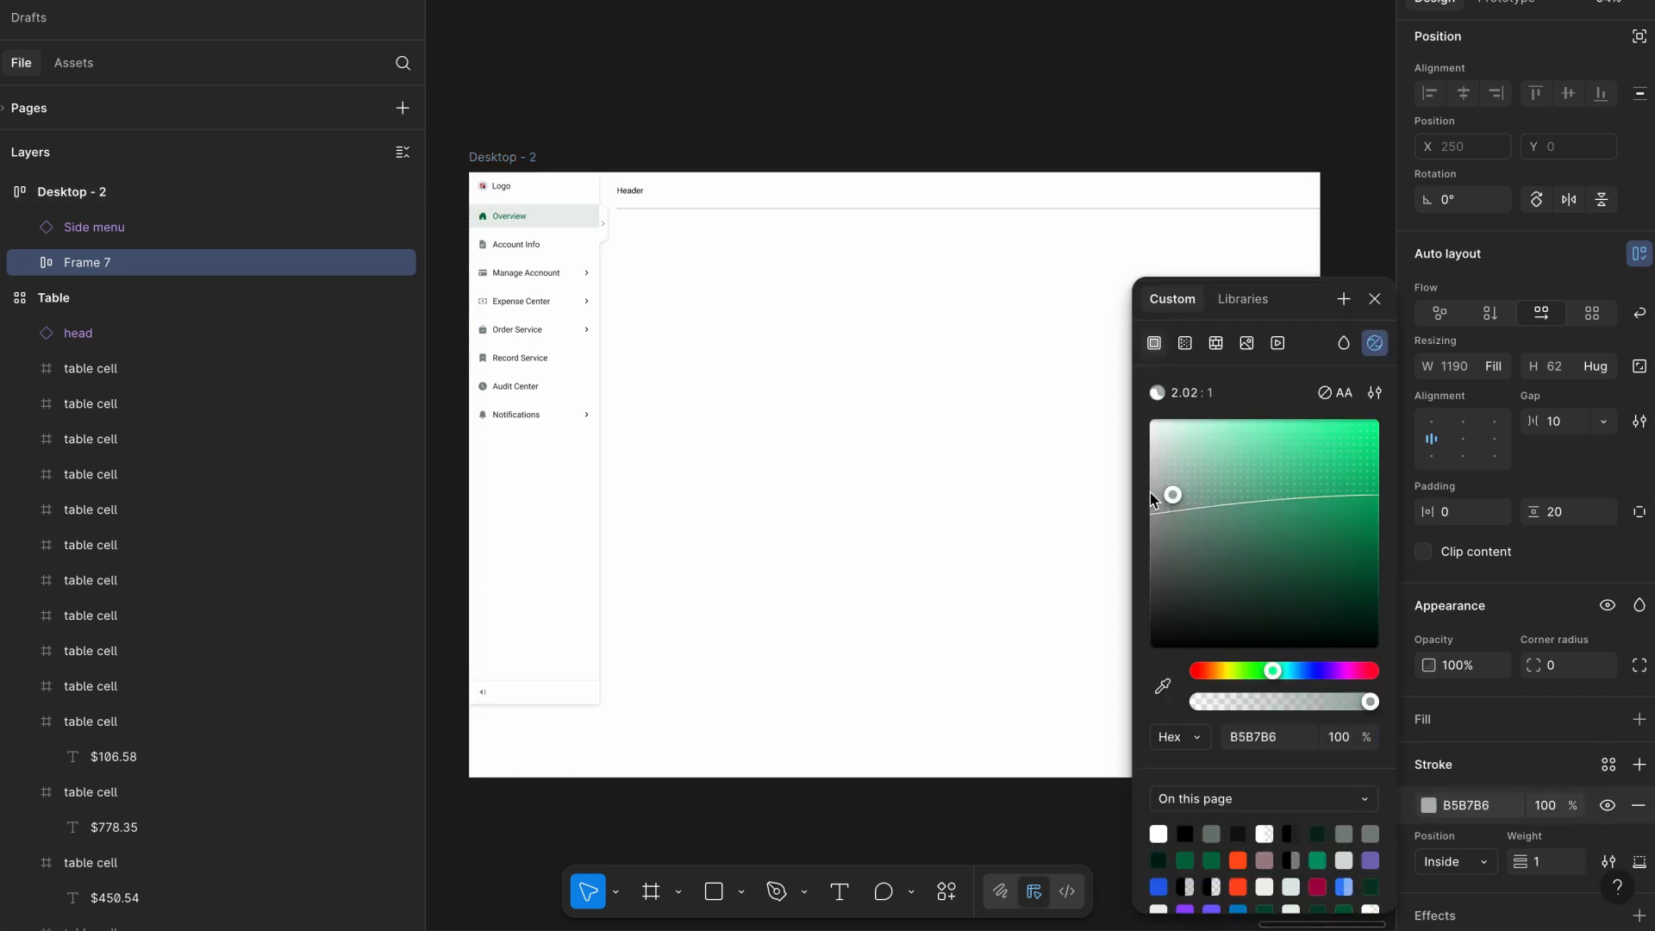
Wrap the header frame in a vertical auto layout frame and name it Container.
click(116, 238)
click(112, 260)
key(shift+a)
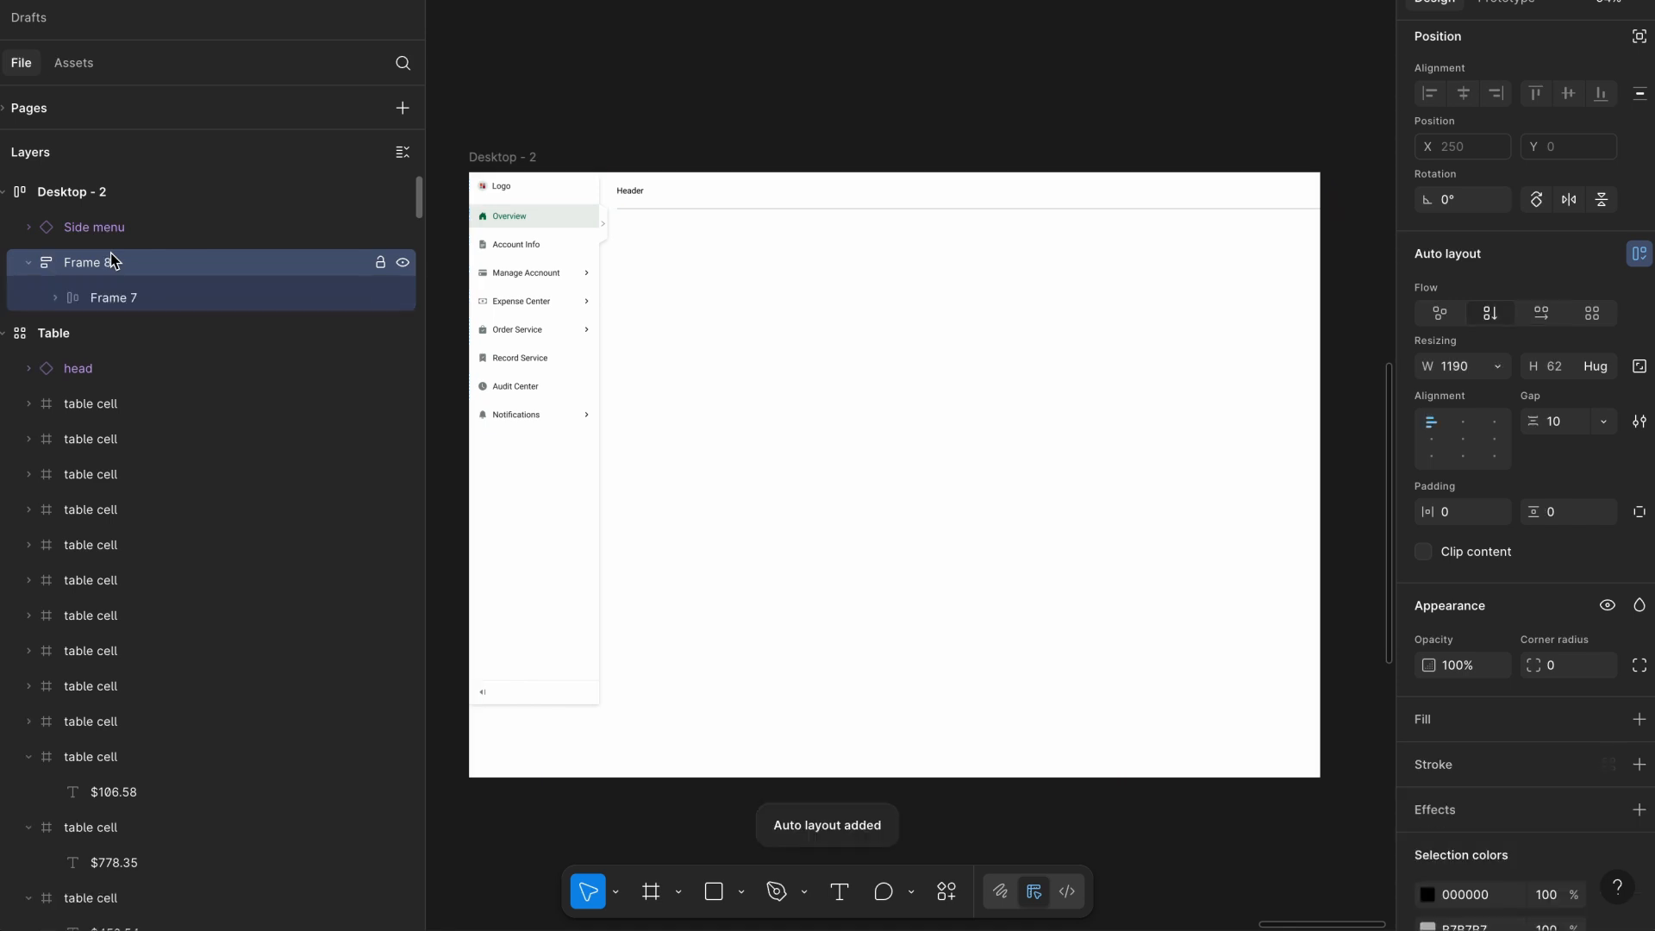
double_click(111, 263)
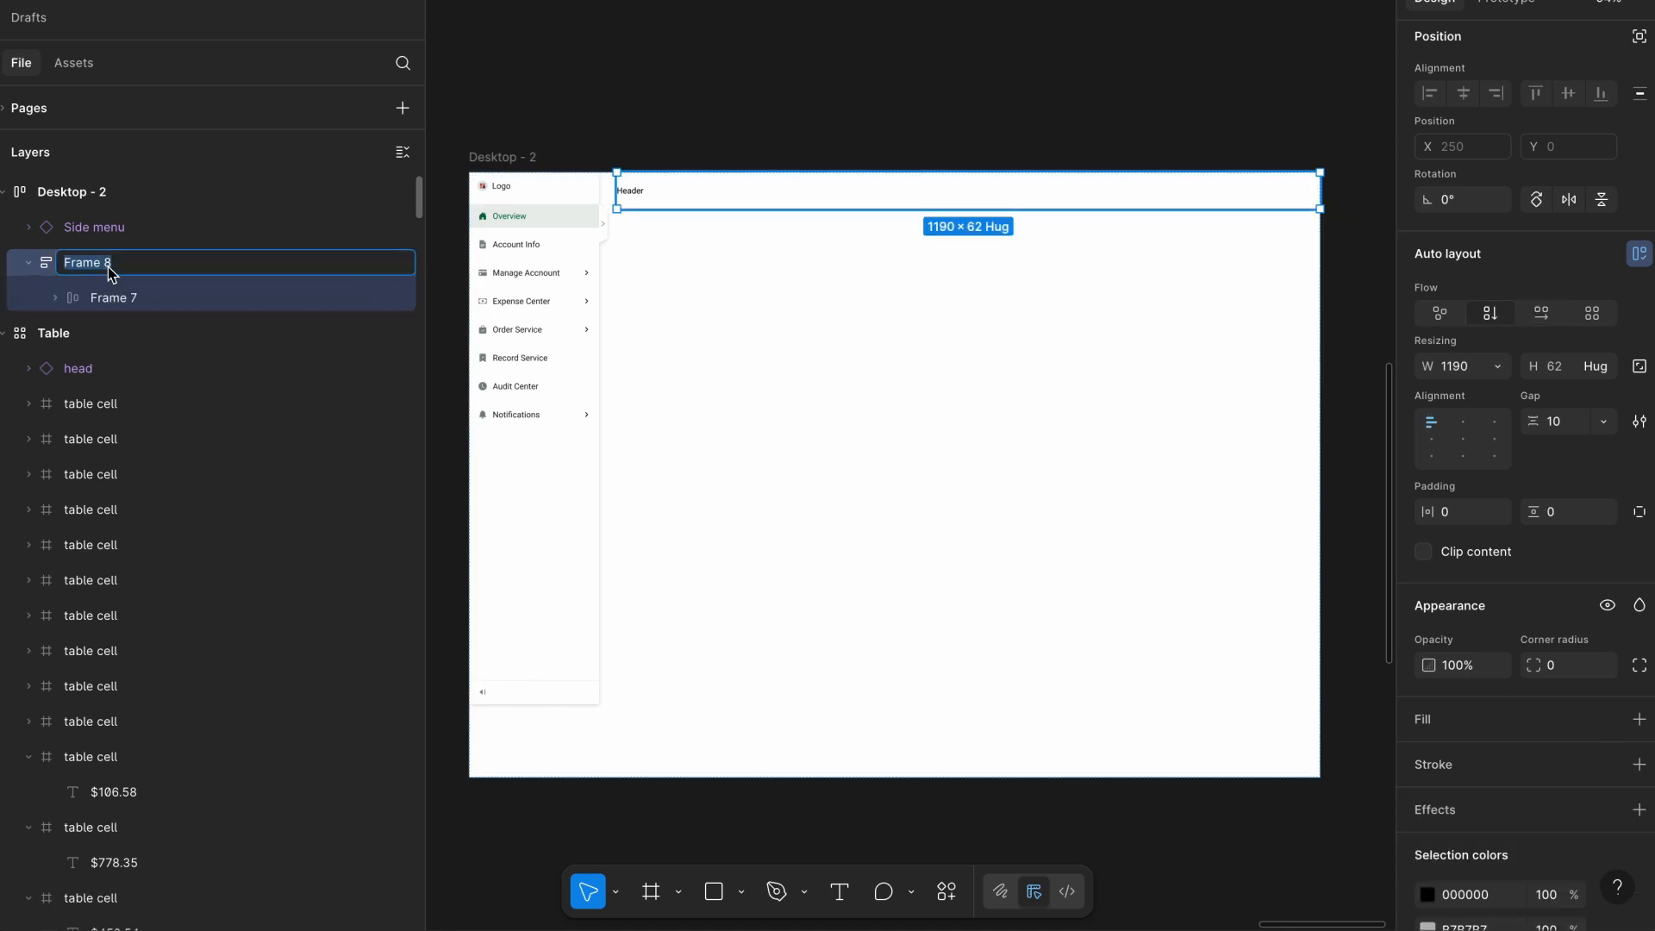
text(Container)
key(Return)
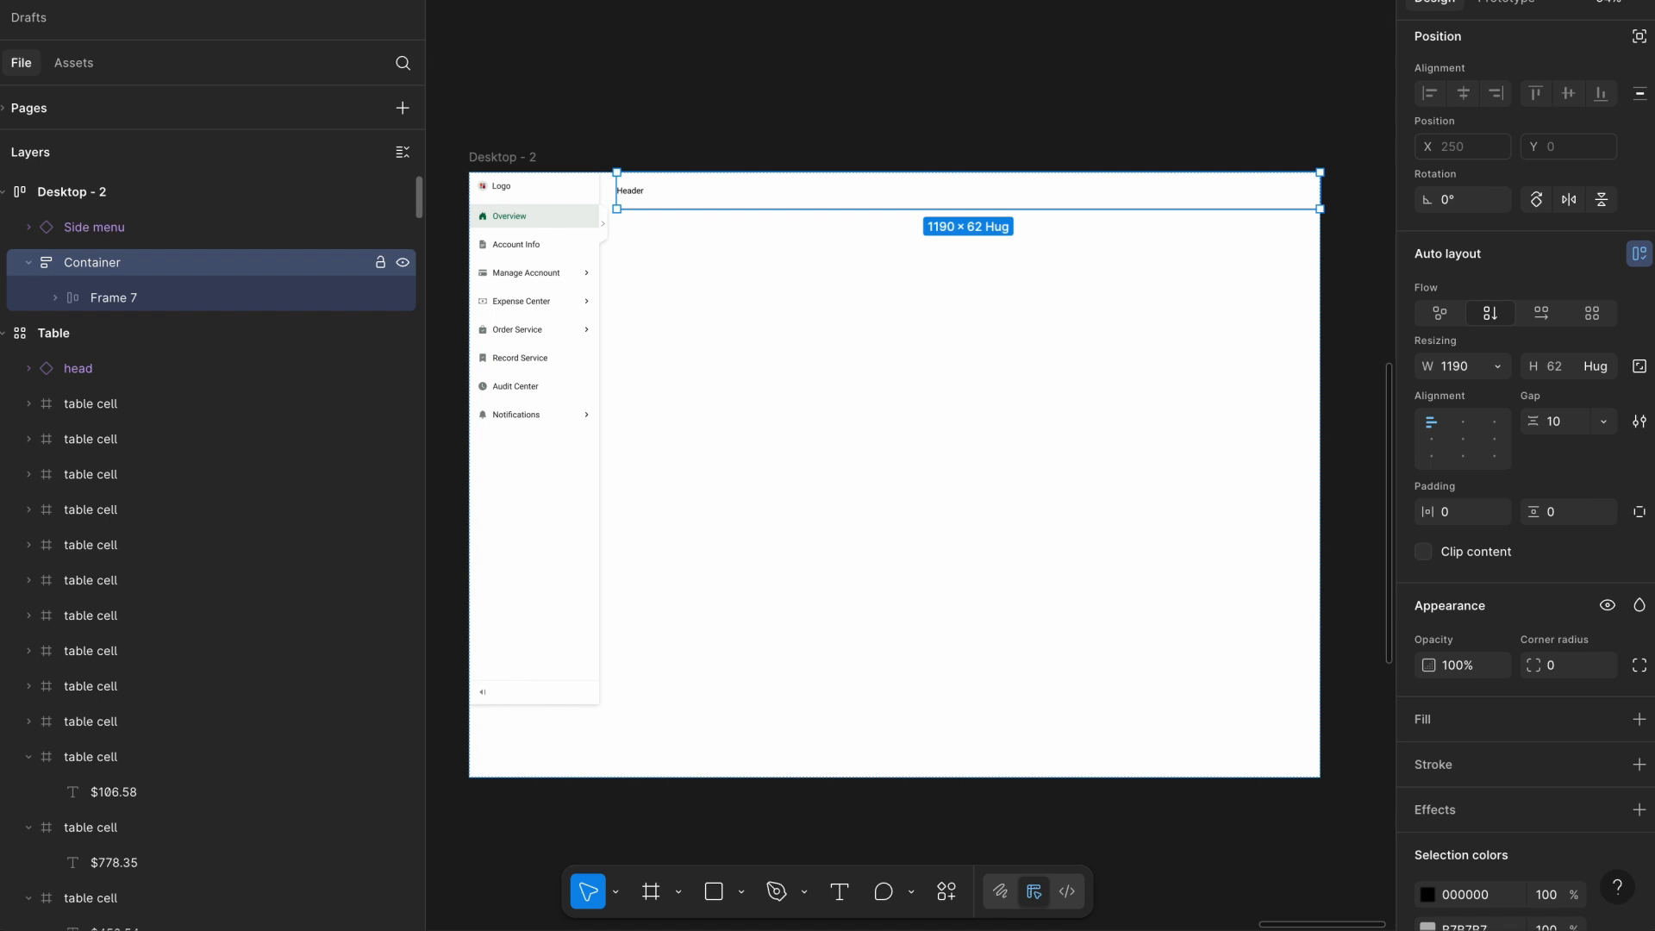
click(694, 23)
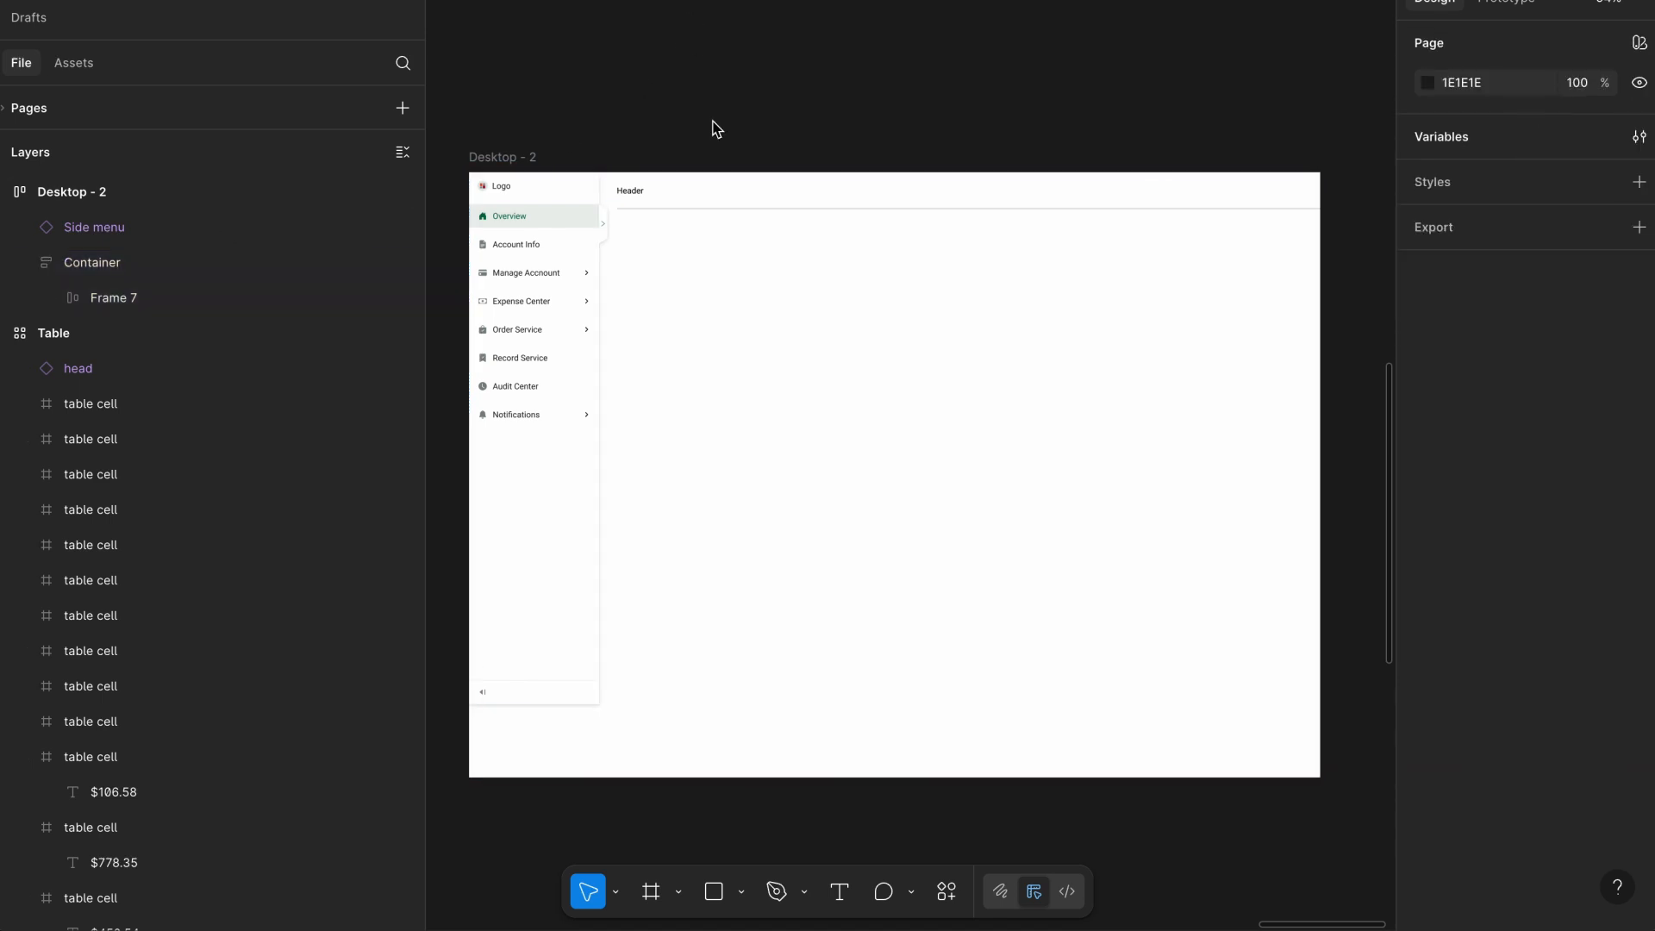
click(704, 185)
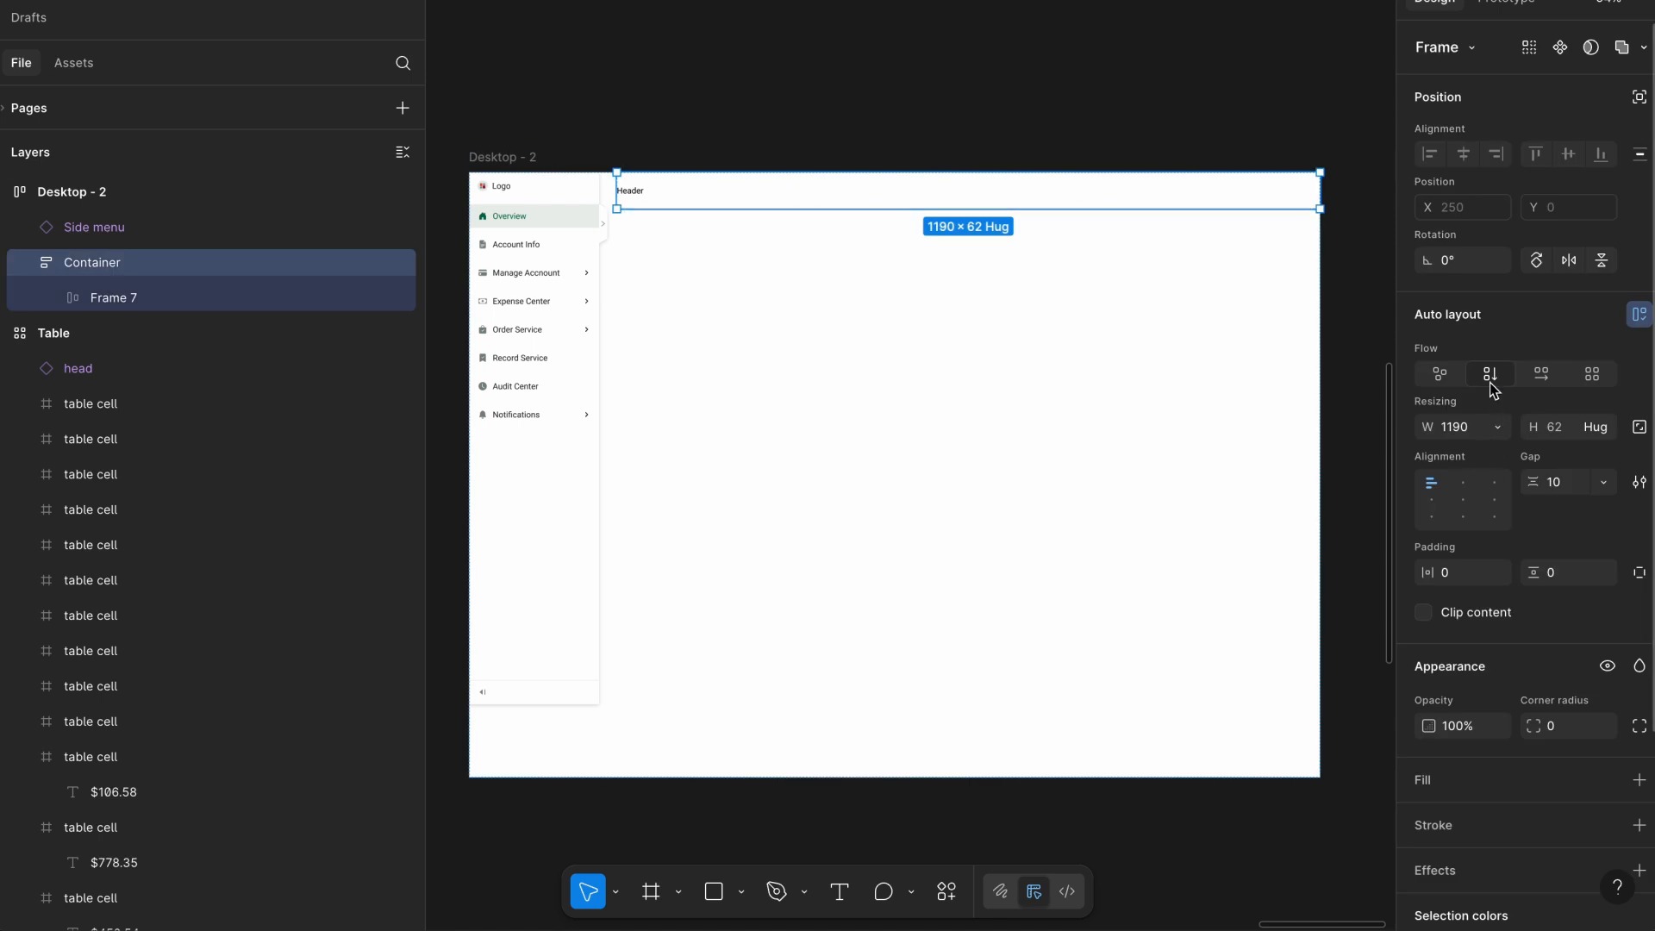
click(895, 76)
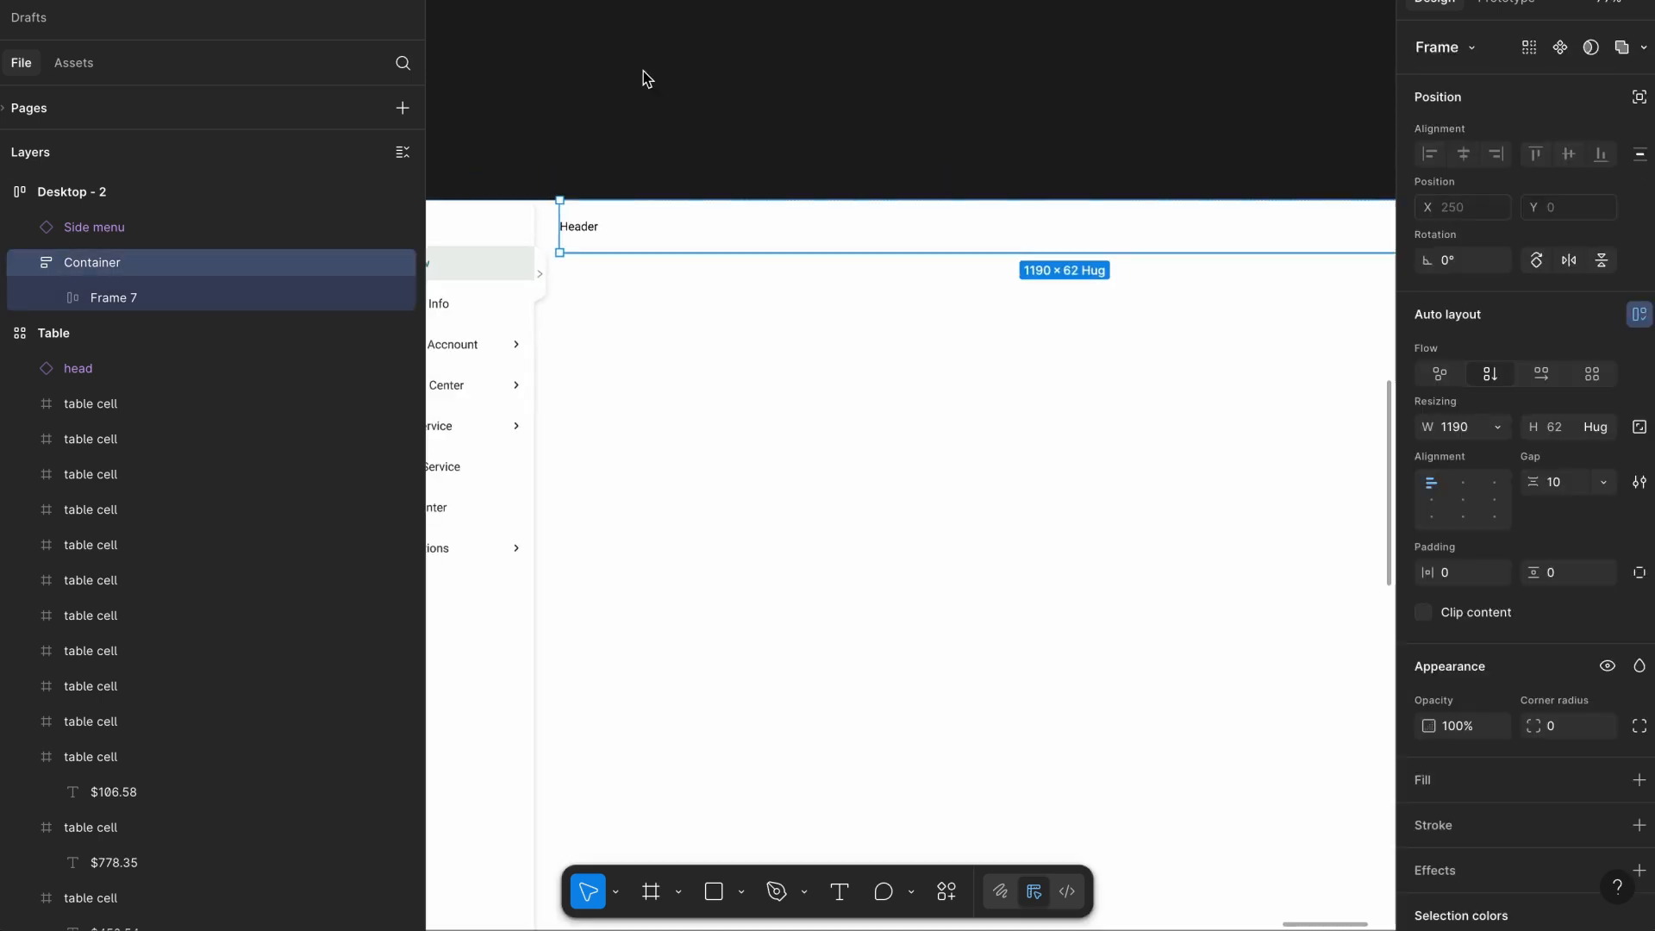
scroll(643, 72, left, 1)
click(643, 73)
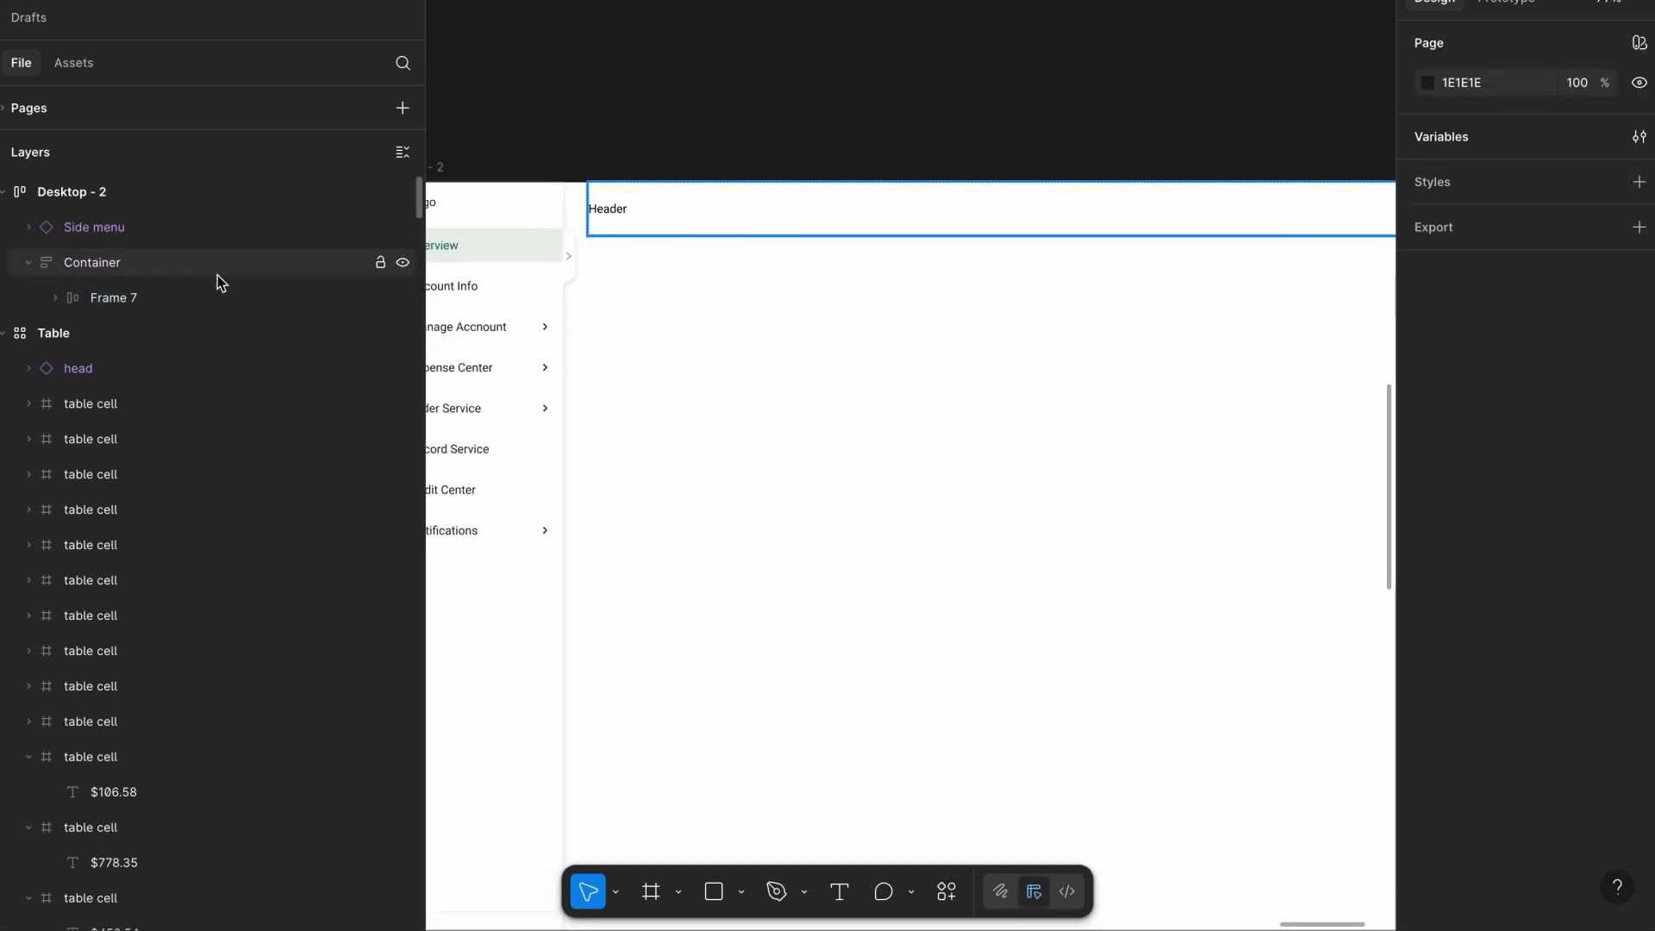
Add the text "Orders Dashboard" inside Container, below the header frame.
click(166, 275)
key(t)
click(669, 255)
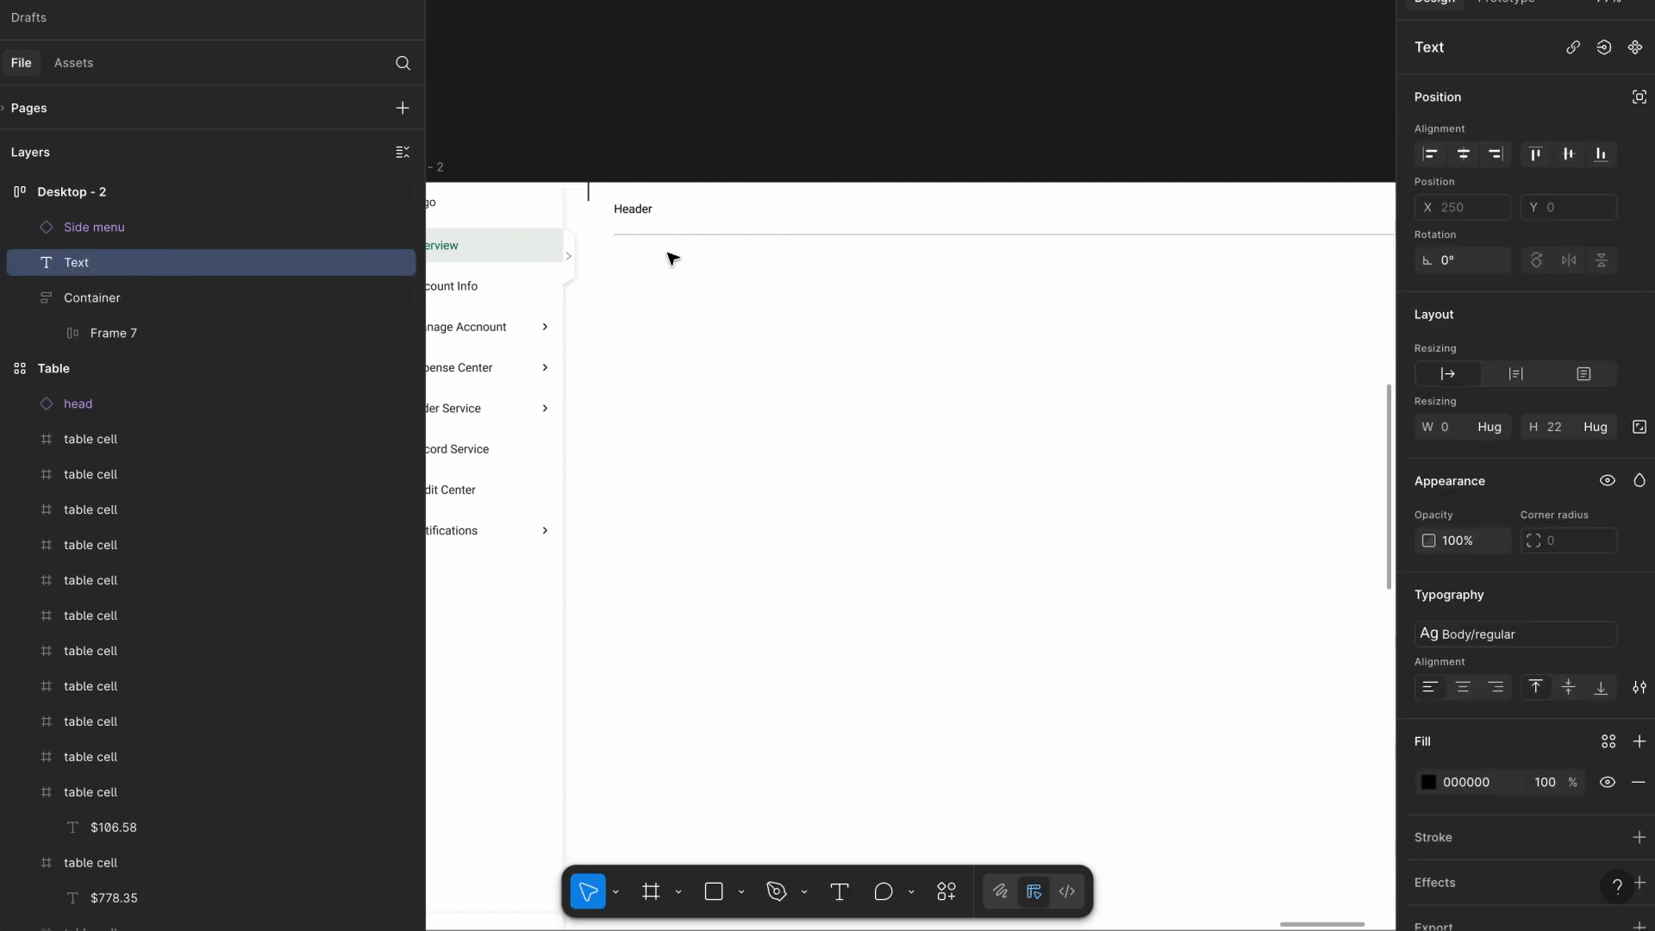
text(Orders Dashboard)
key(Escape)
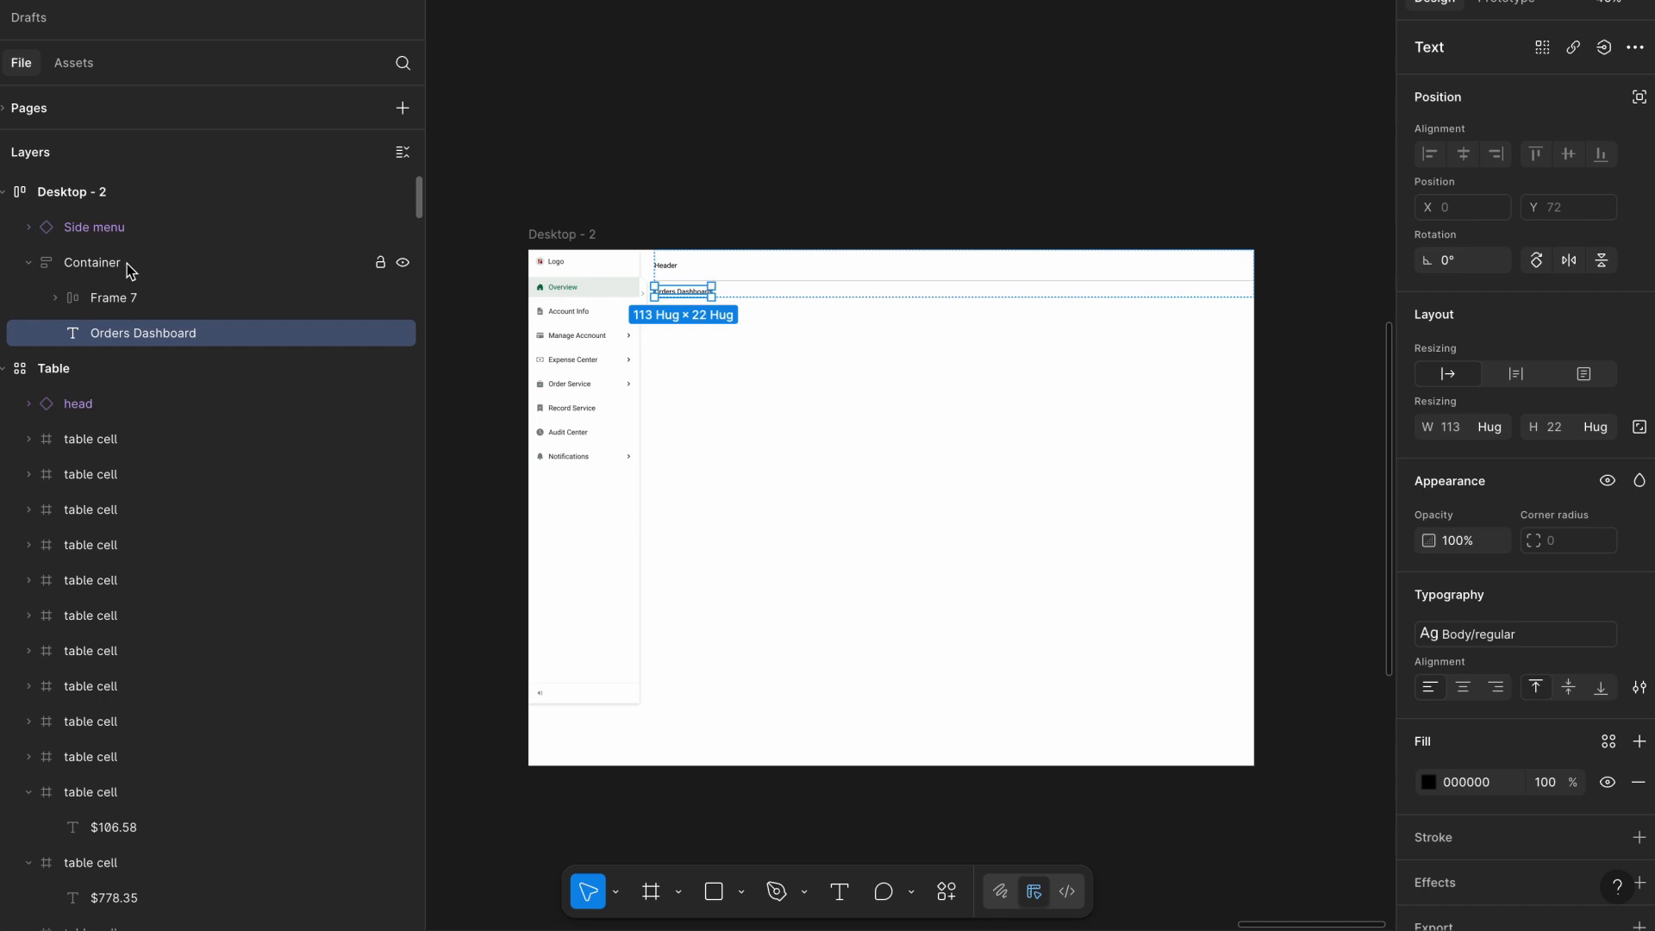
scroll(640, 284, up, 5)
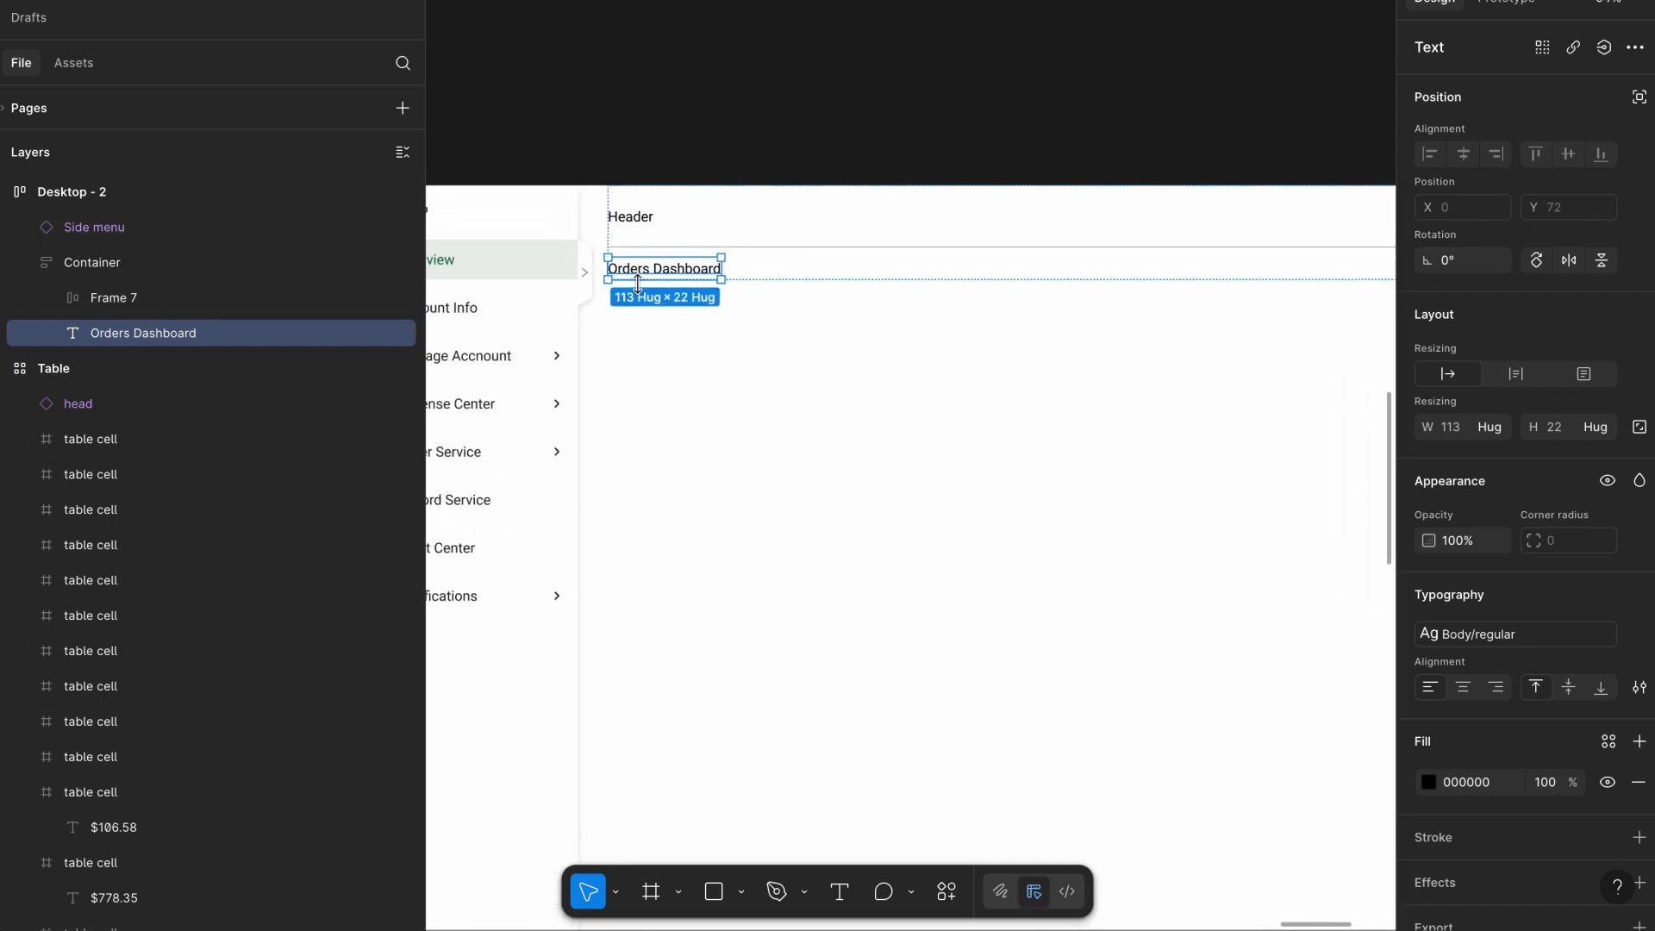
Detach the Orders Dashboard text from its Body/regular style and set it to size 24 and Medium weight.
click(1428, 783)
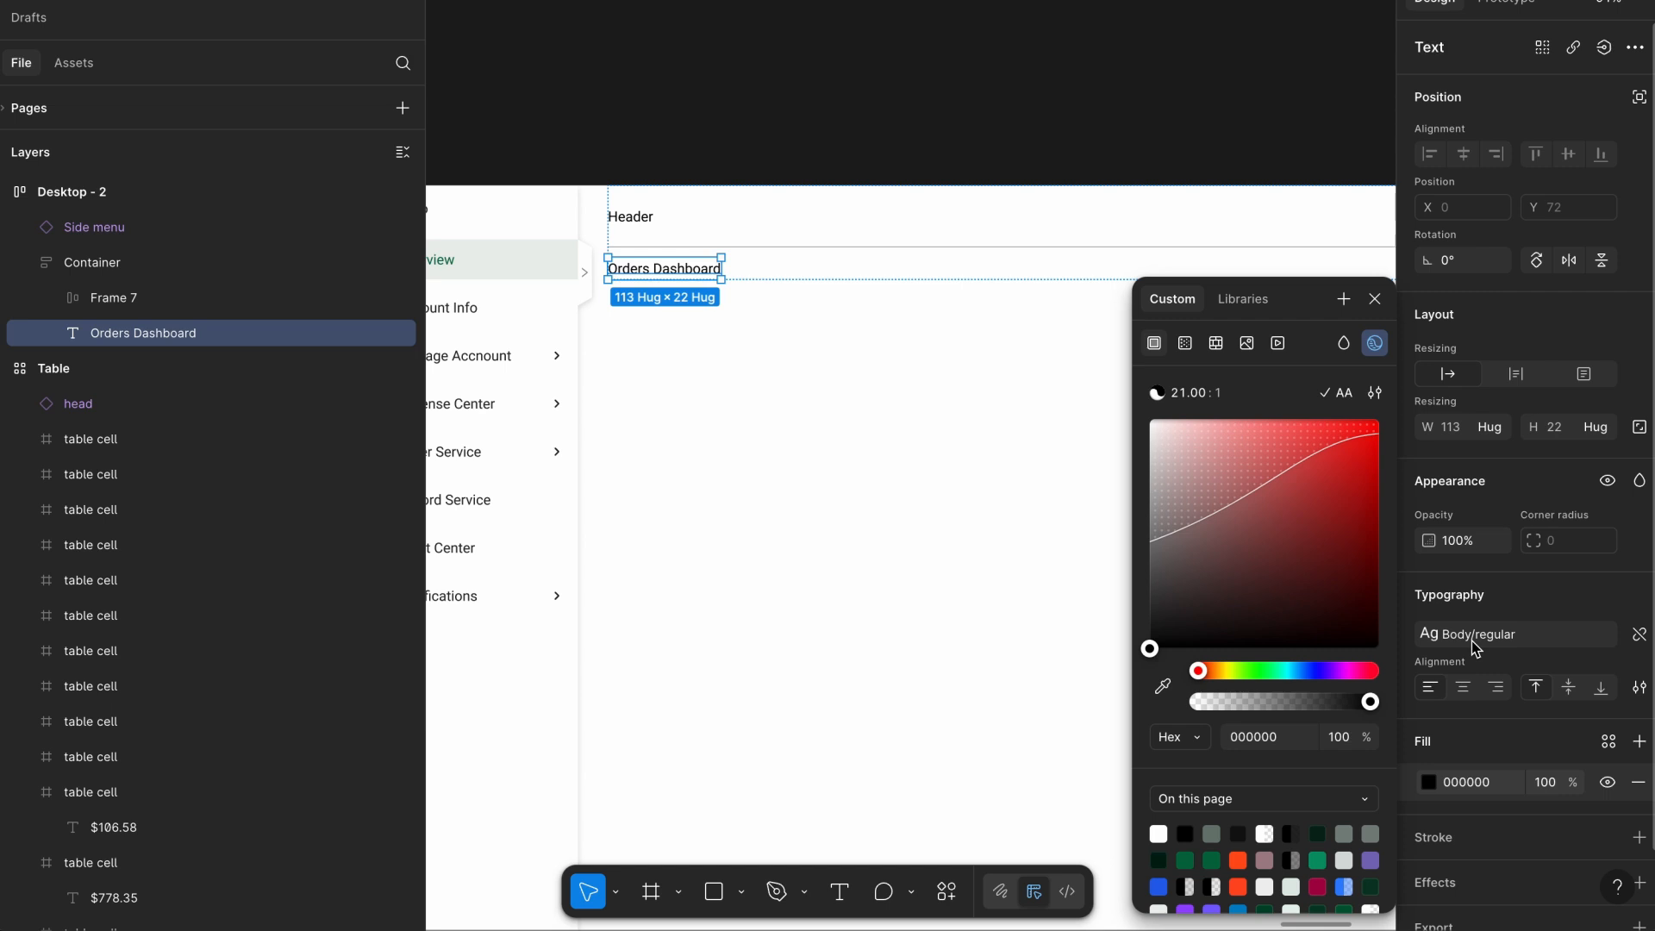
click(1427, 634)
click(1489, 621)
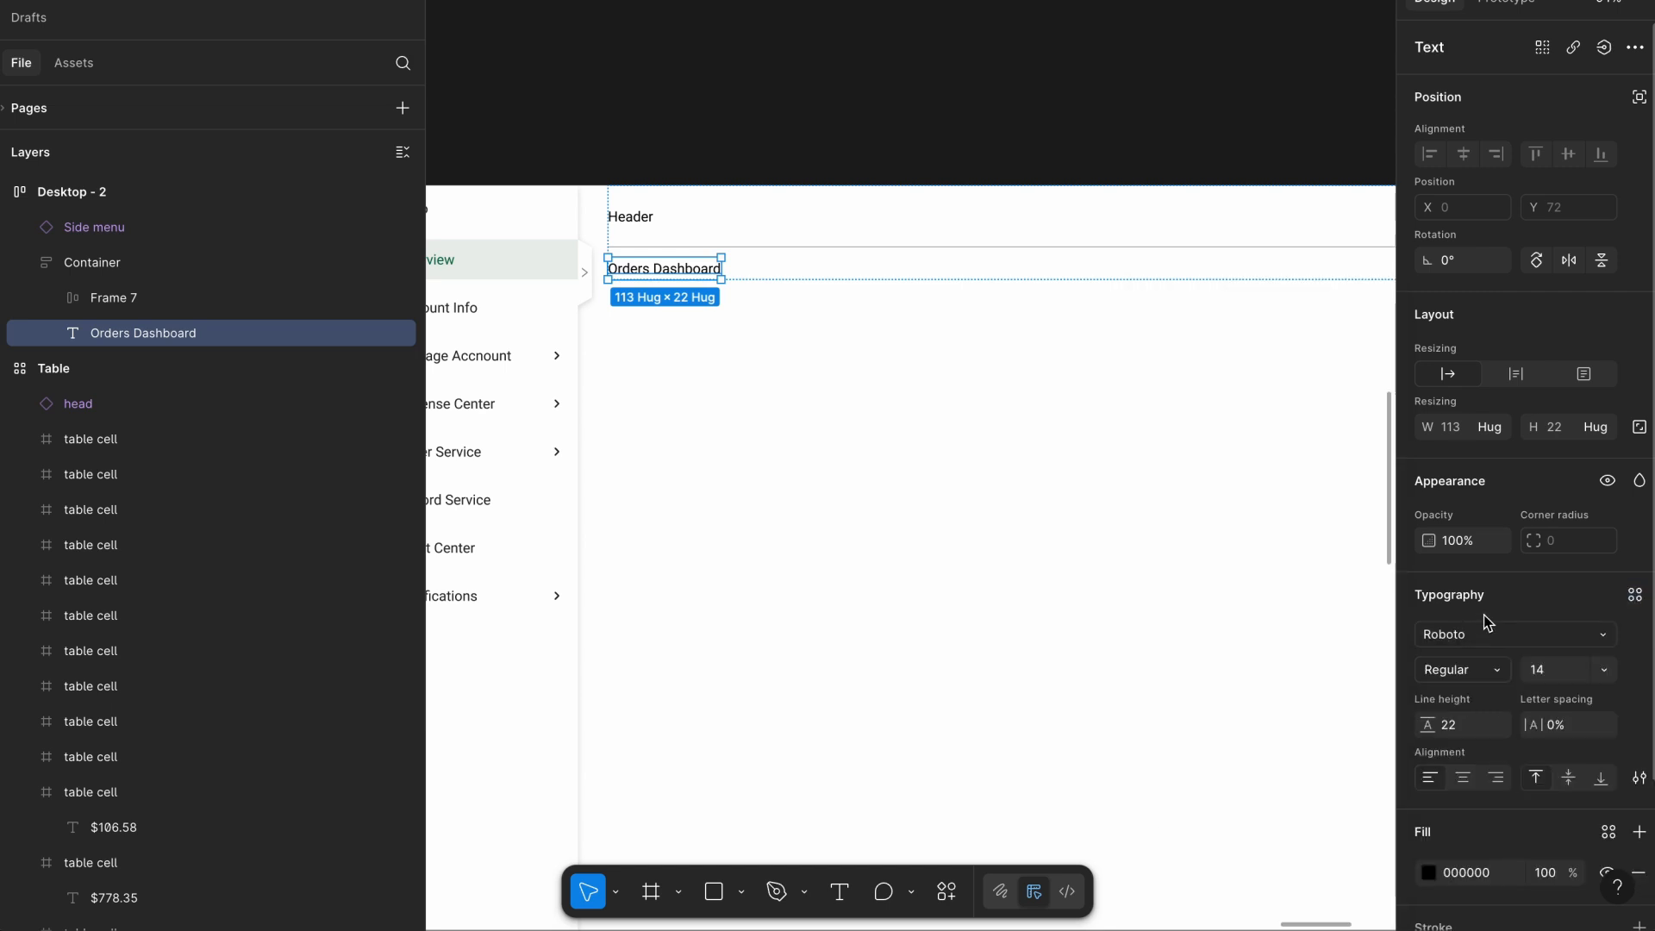
click(1548, 675)
text(24)
key(Return)
click(1470, 726)
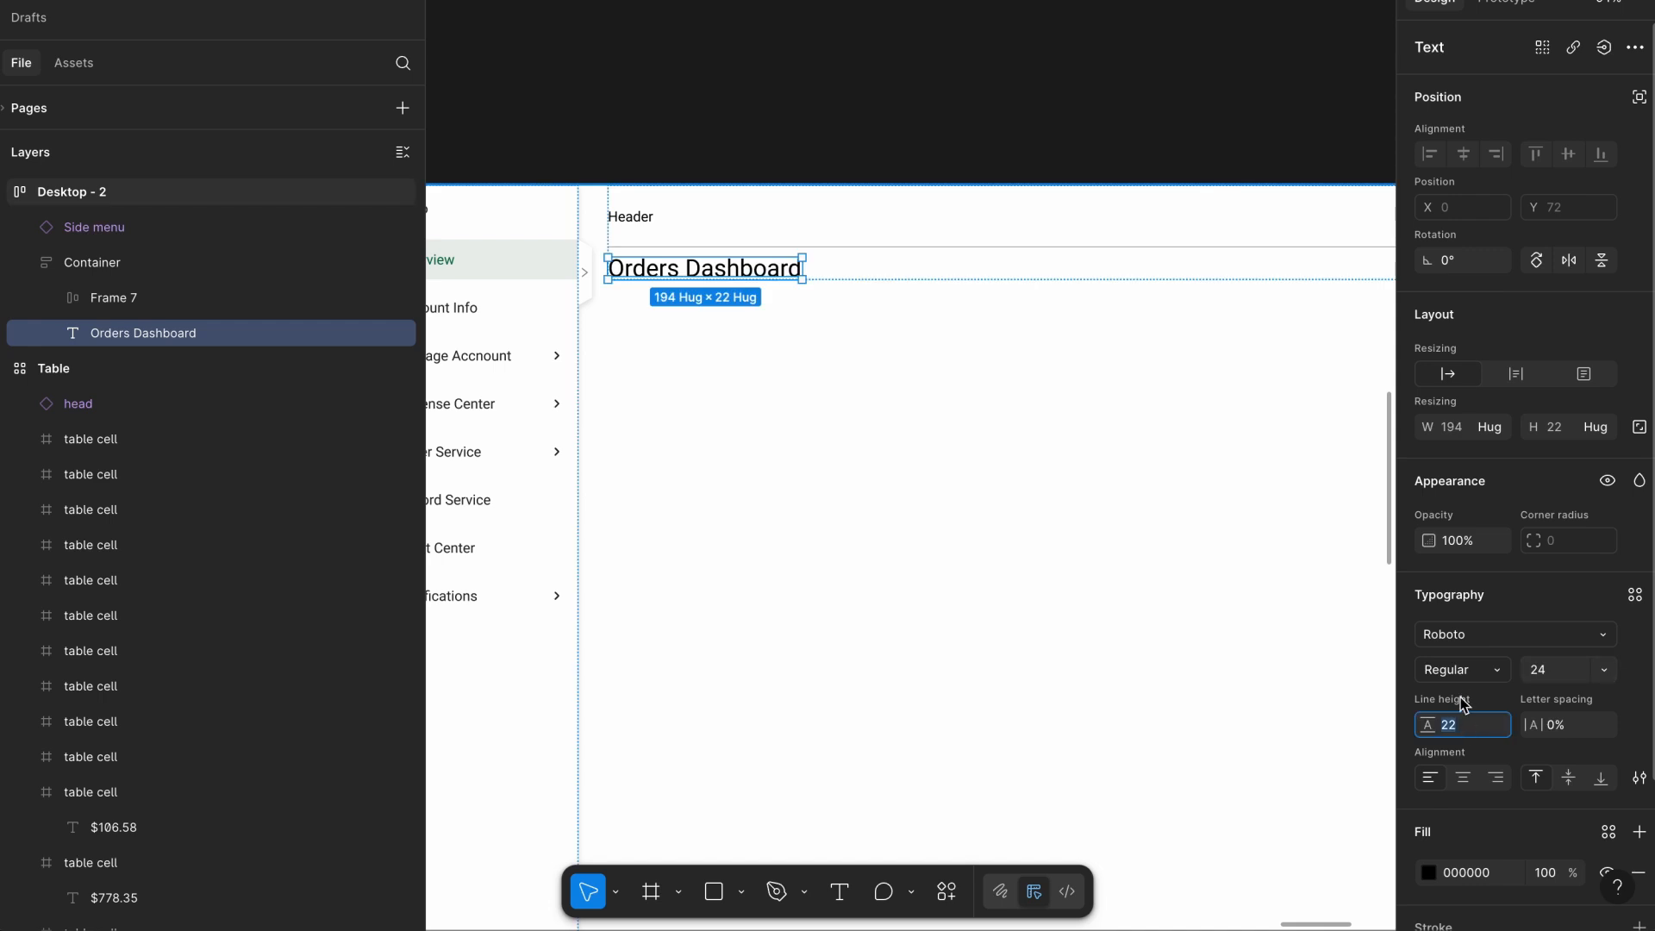
click(1472, 677)
click(1476, 694)
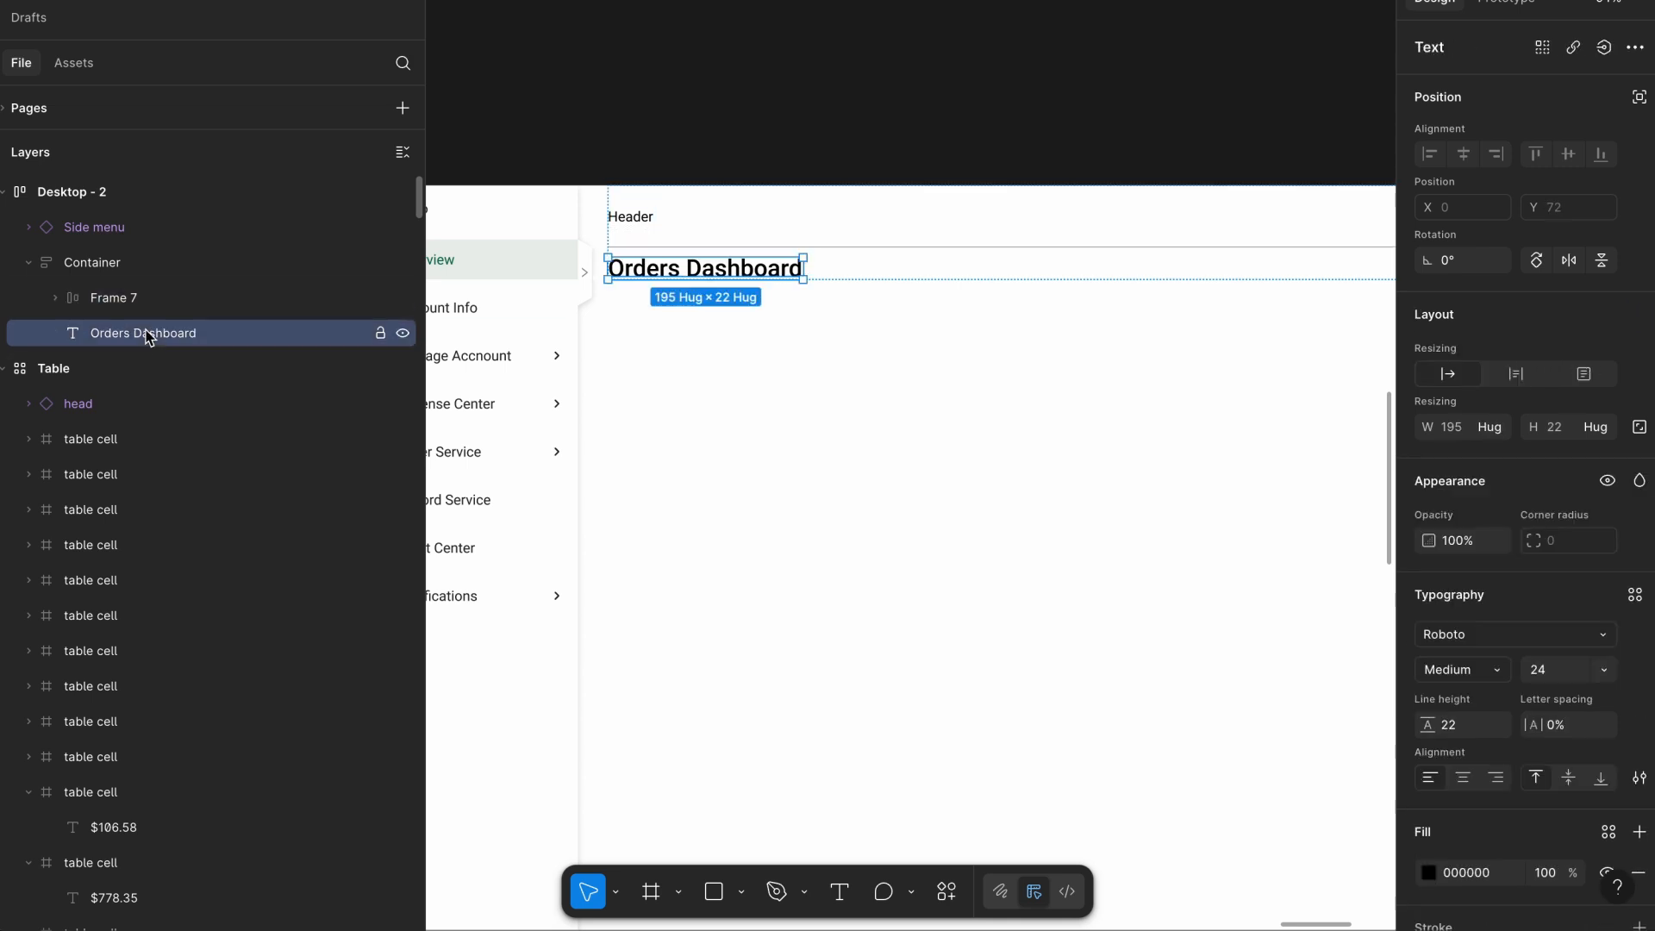
Wrap the Orders Dashboard title in a left-center-aligned auto layout frame with vertical padding of 12 and fill-container width.
key(shift+a)
click(1571, 573)
key(Return)
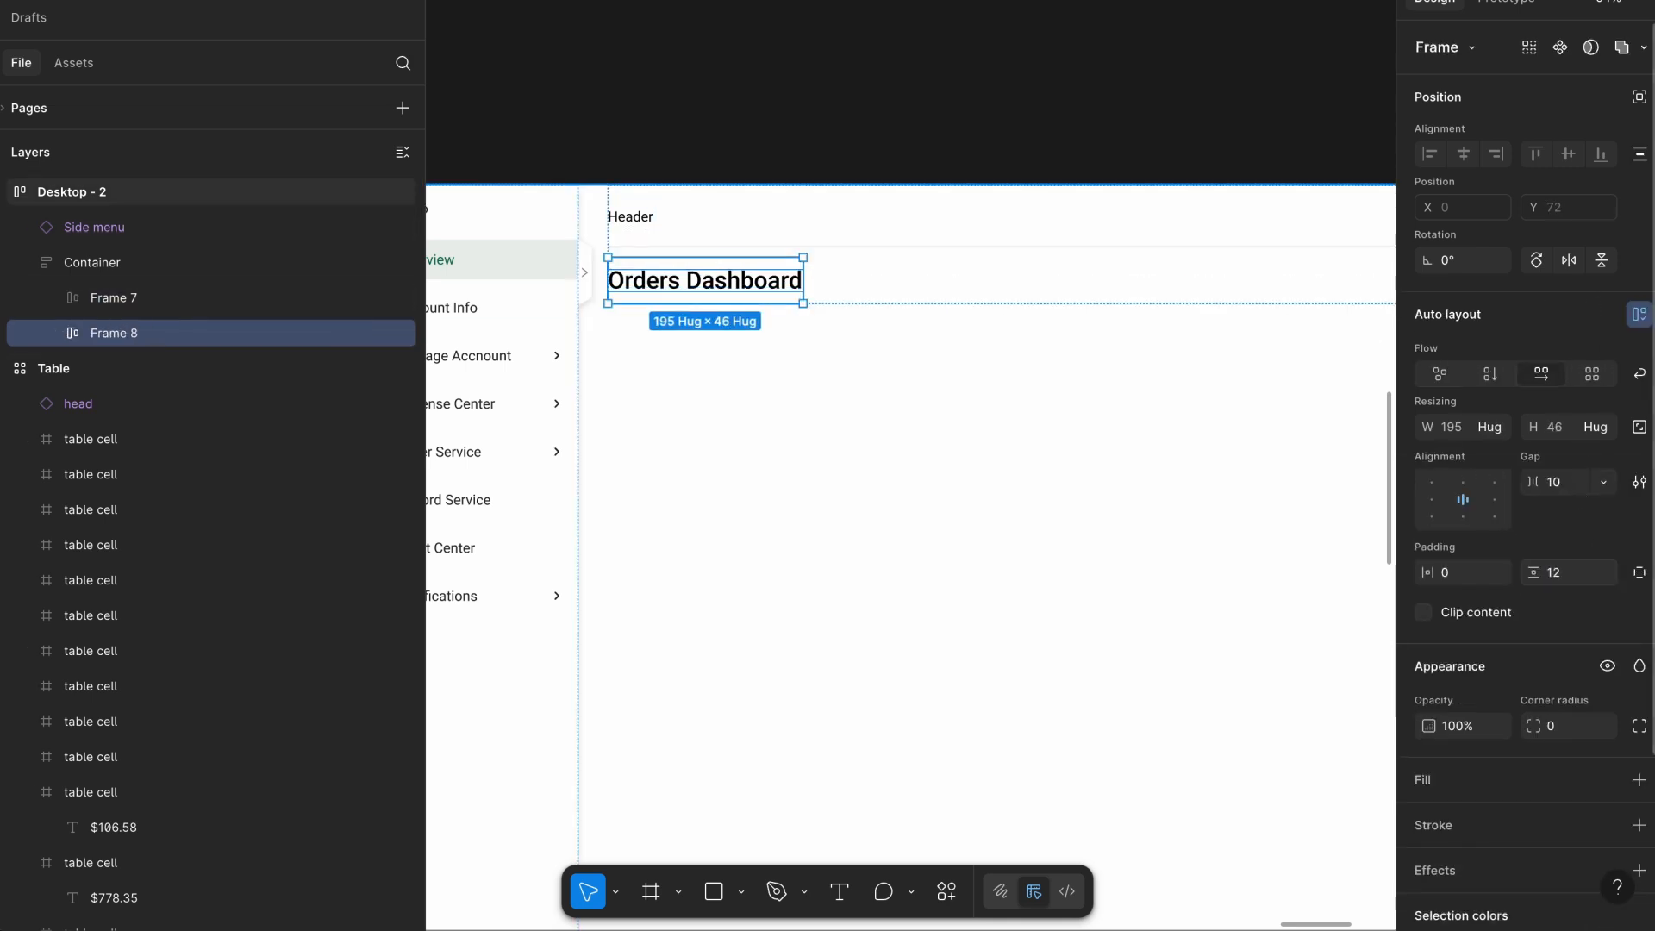
click(1497, 428)
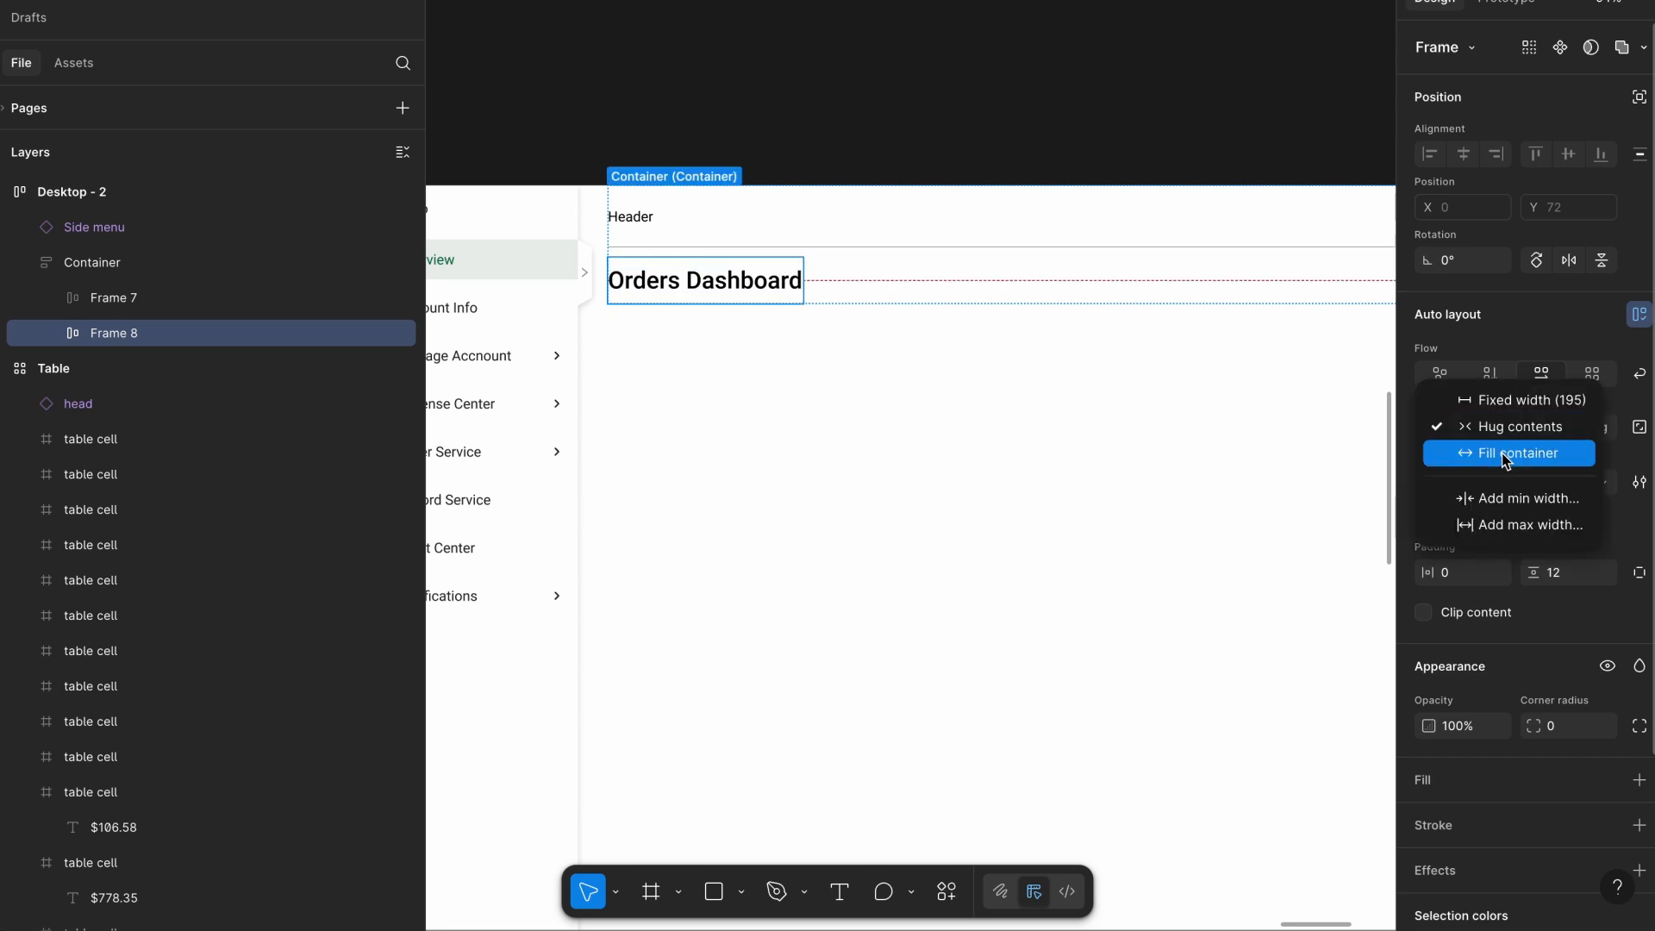
click(1481, 451)
click(1432, 504)
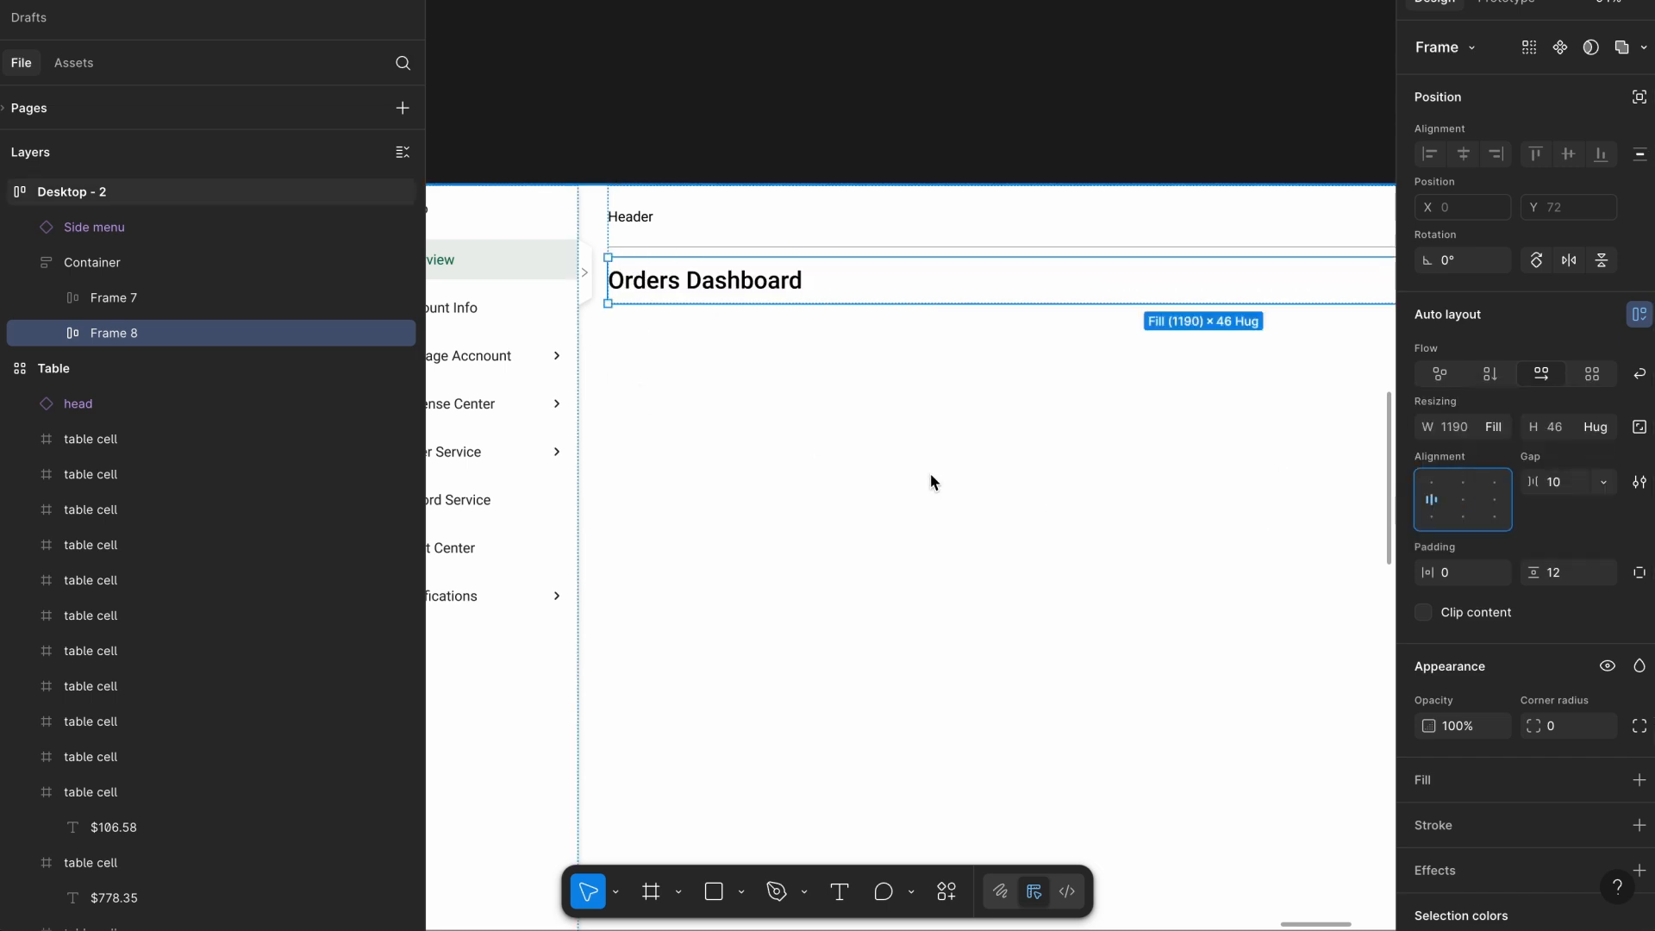
Insert a button component instance after the Orders Dashboard title and duplicate it twice to get three buttons in the row.
click(74, 67)
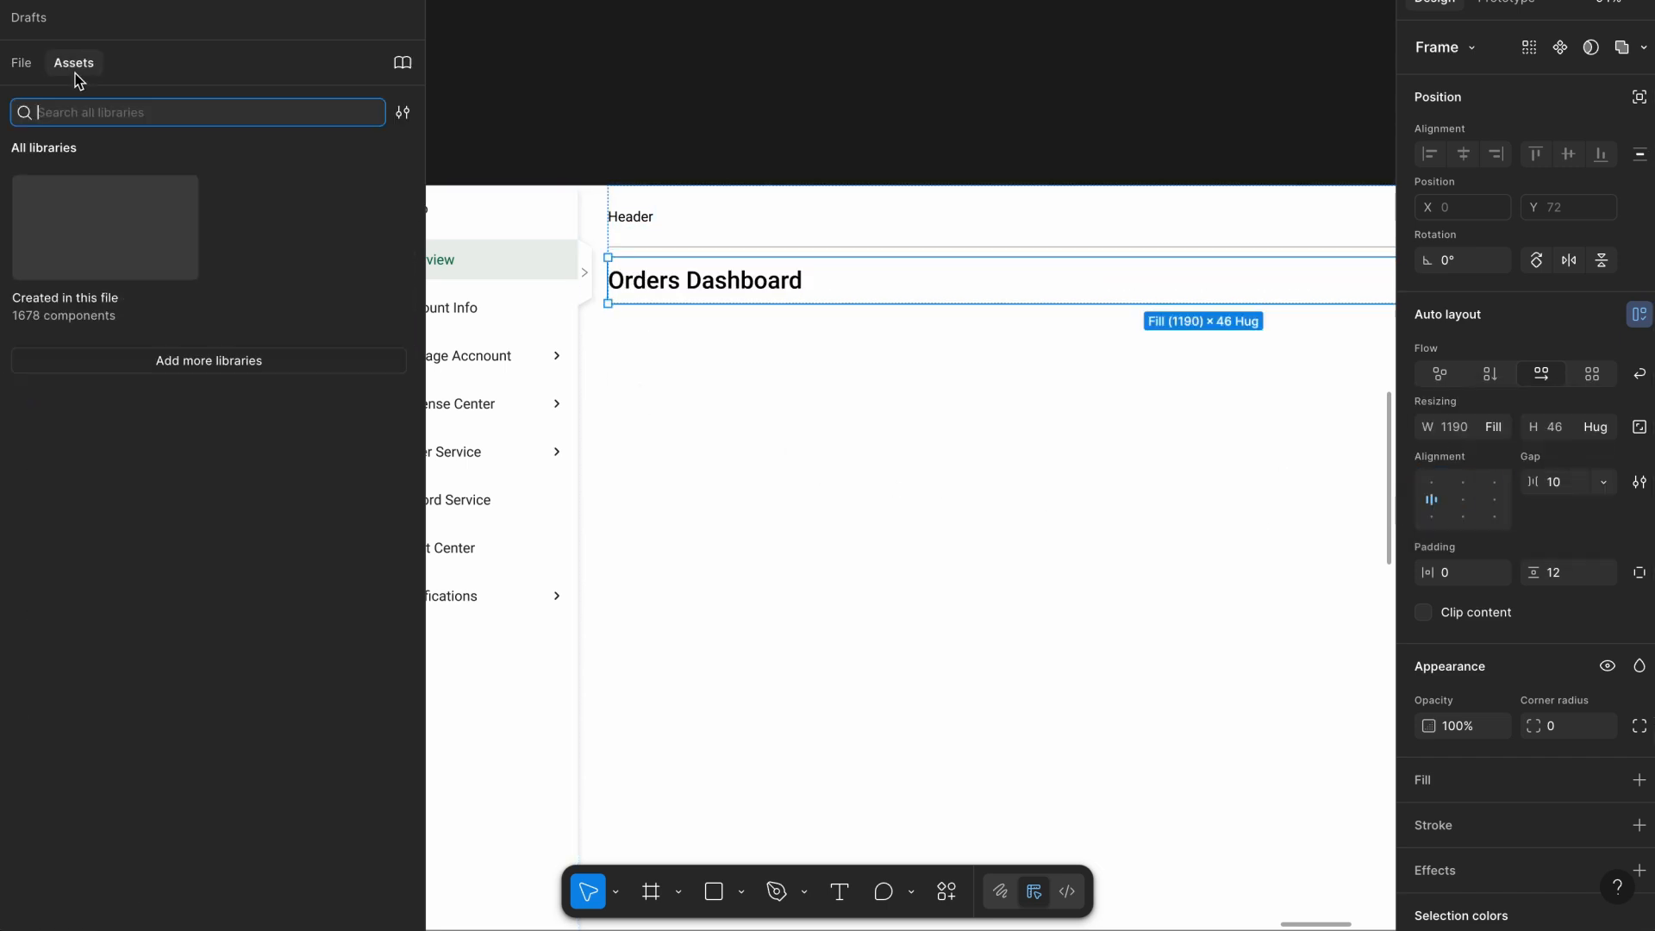
text(button)
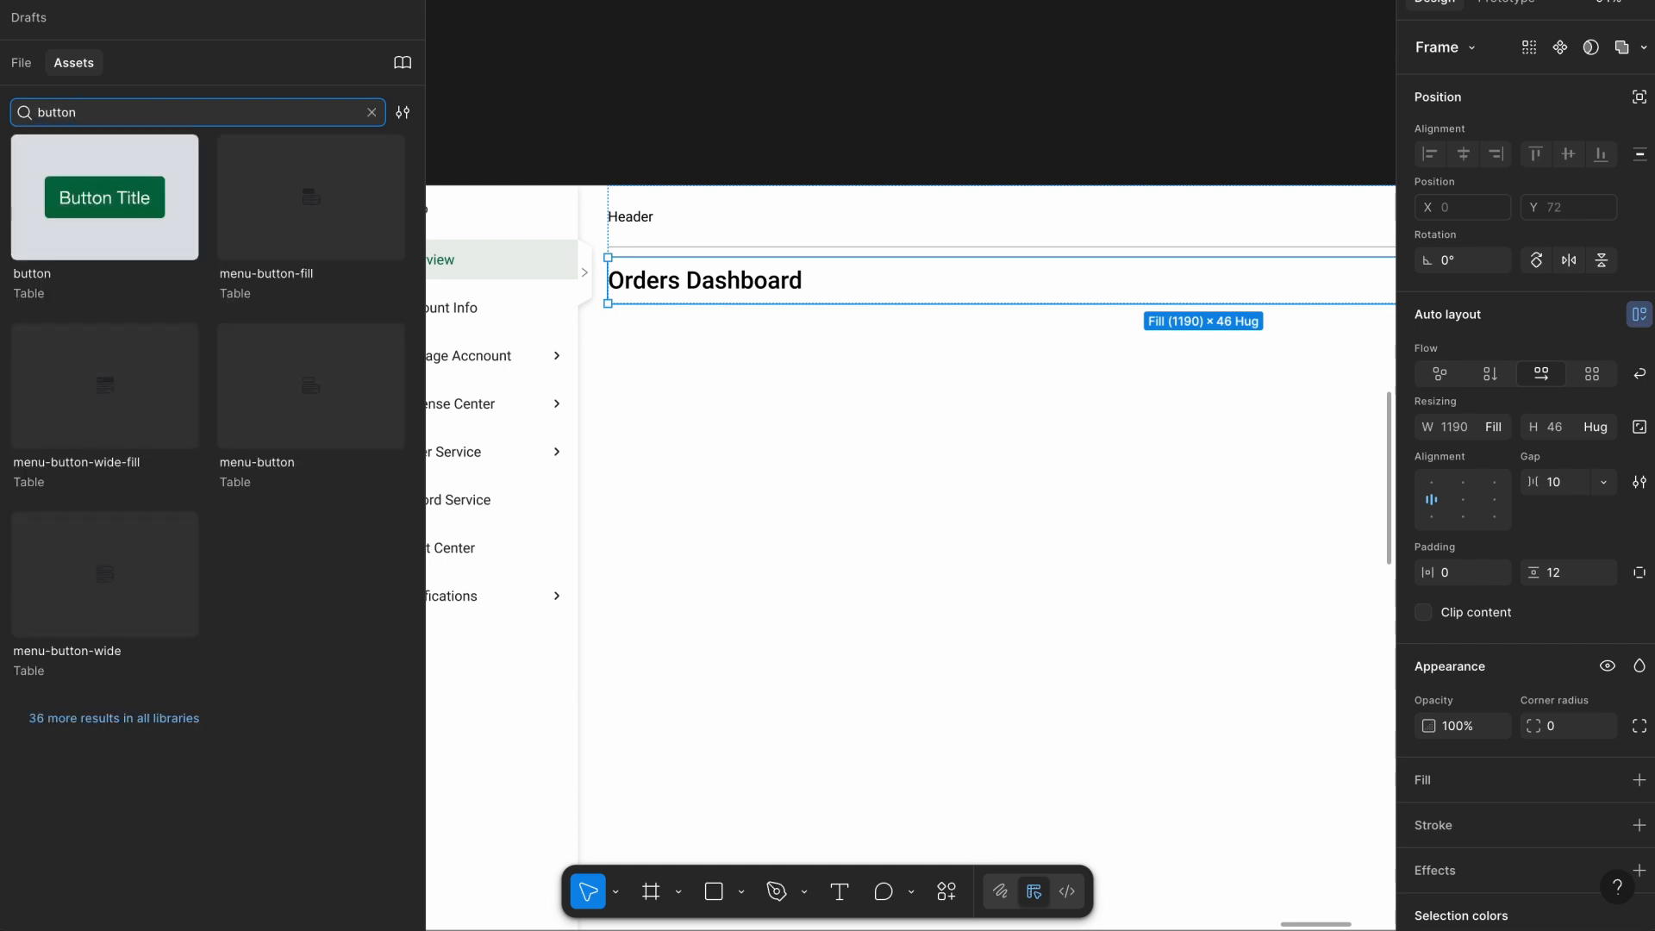
drag(64, 154, 794, 280)
key(ctrl+d)
key(ctrl+d)
Turn on the Outline property for the first two buttons and wrap all three buttons in an auto layout frame.
click(957, 297)
shift+click(891, 304)
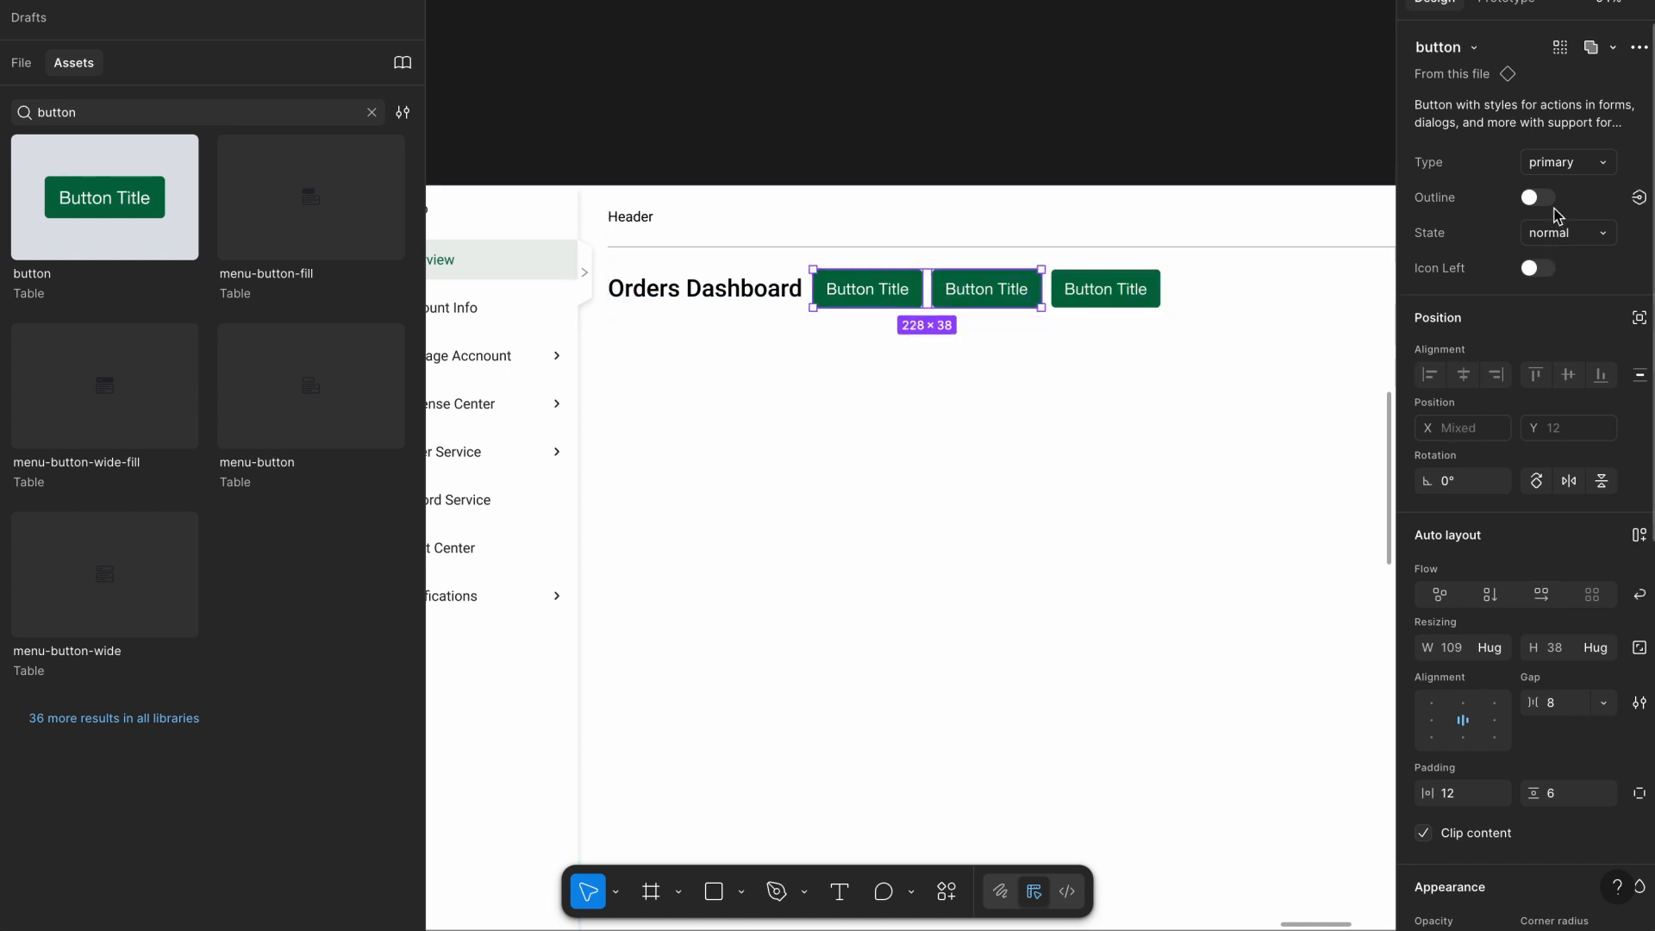
click(1538, 197)
shift+click(1109, 291)
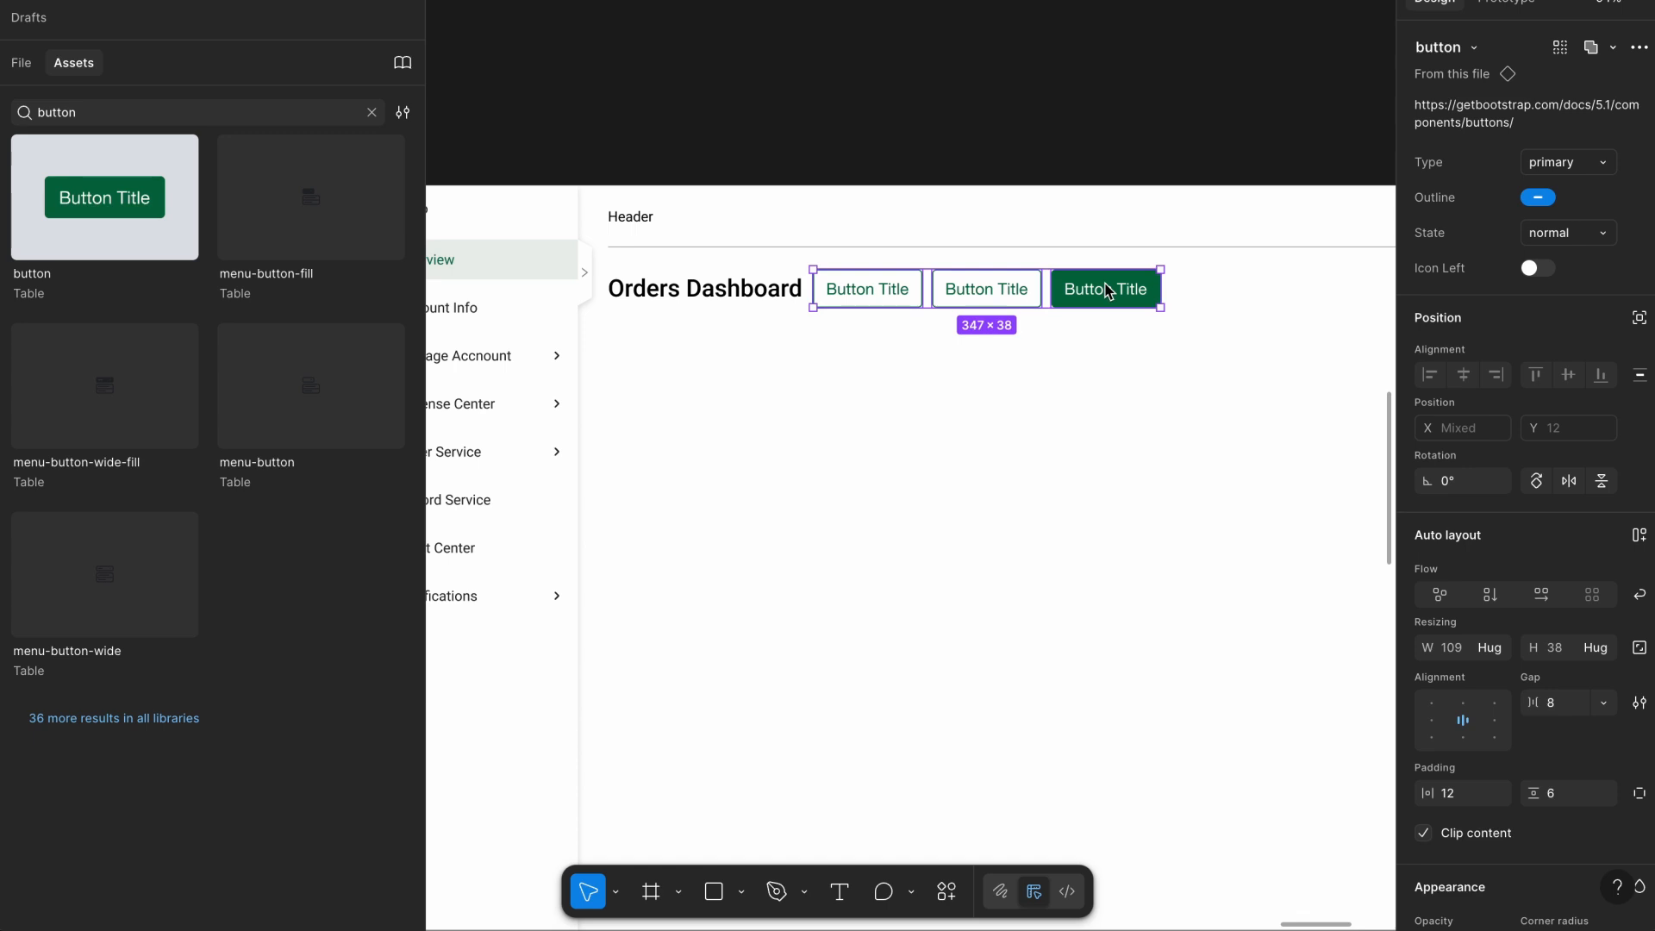
key(shift+a)
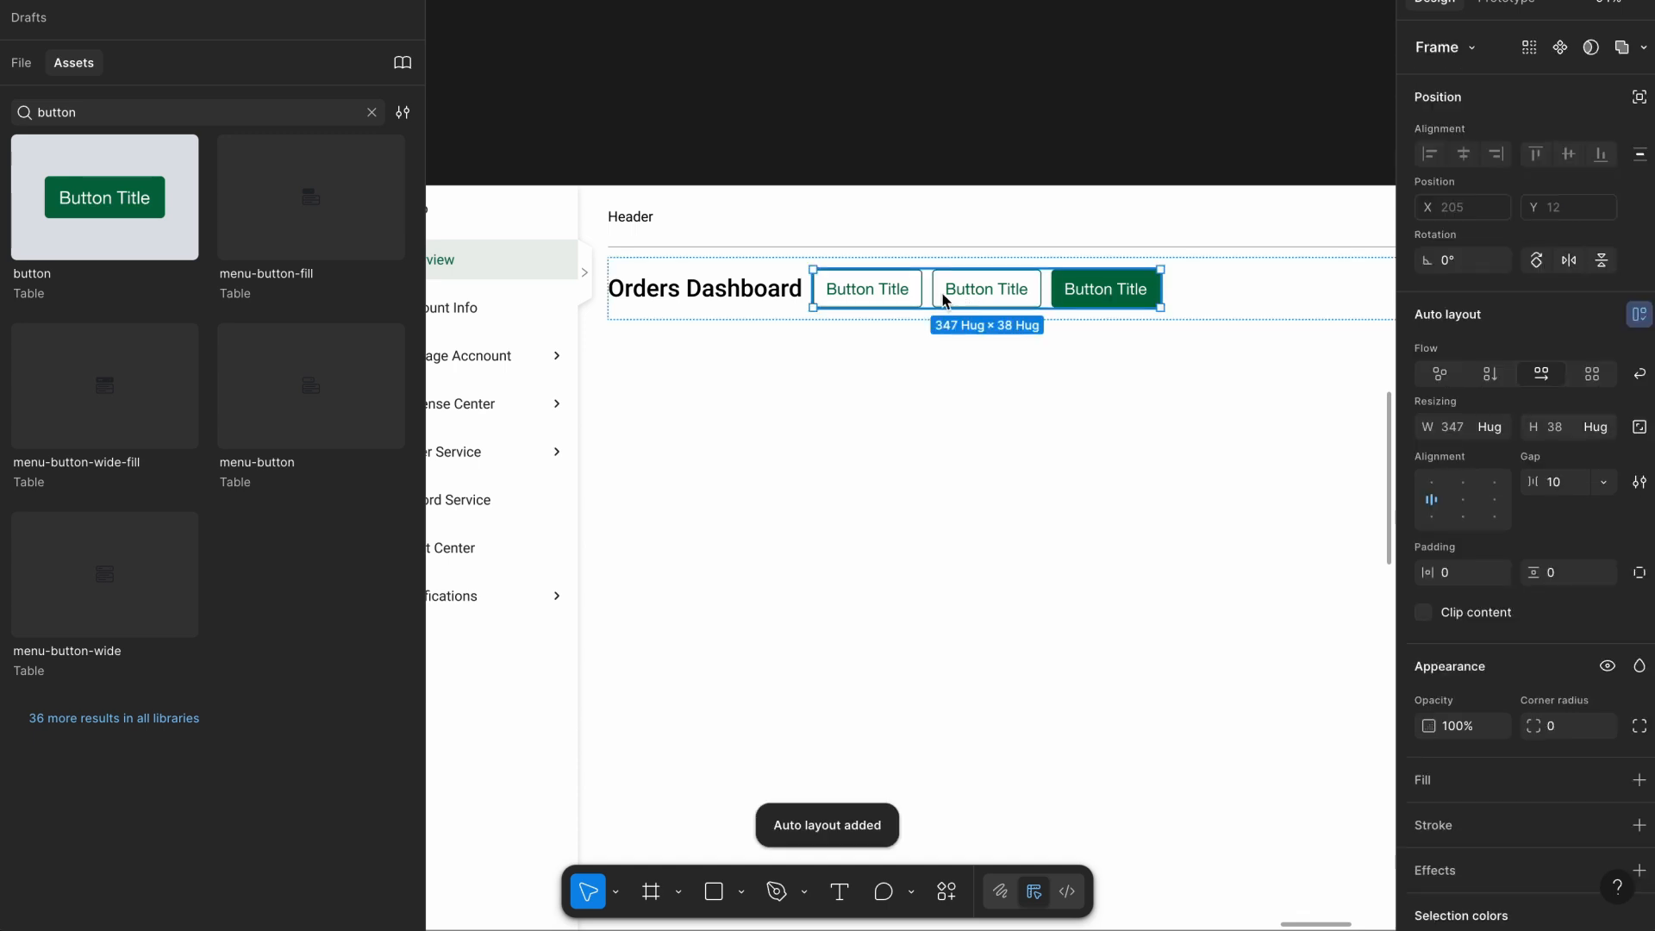
Set the title row's gap to Auto so the title and the button group sit at opposite ends.
click(801, 287)
scroll(892, 352, down, 2)
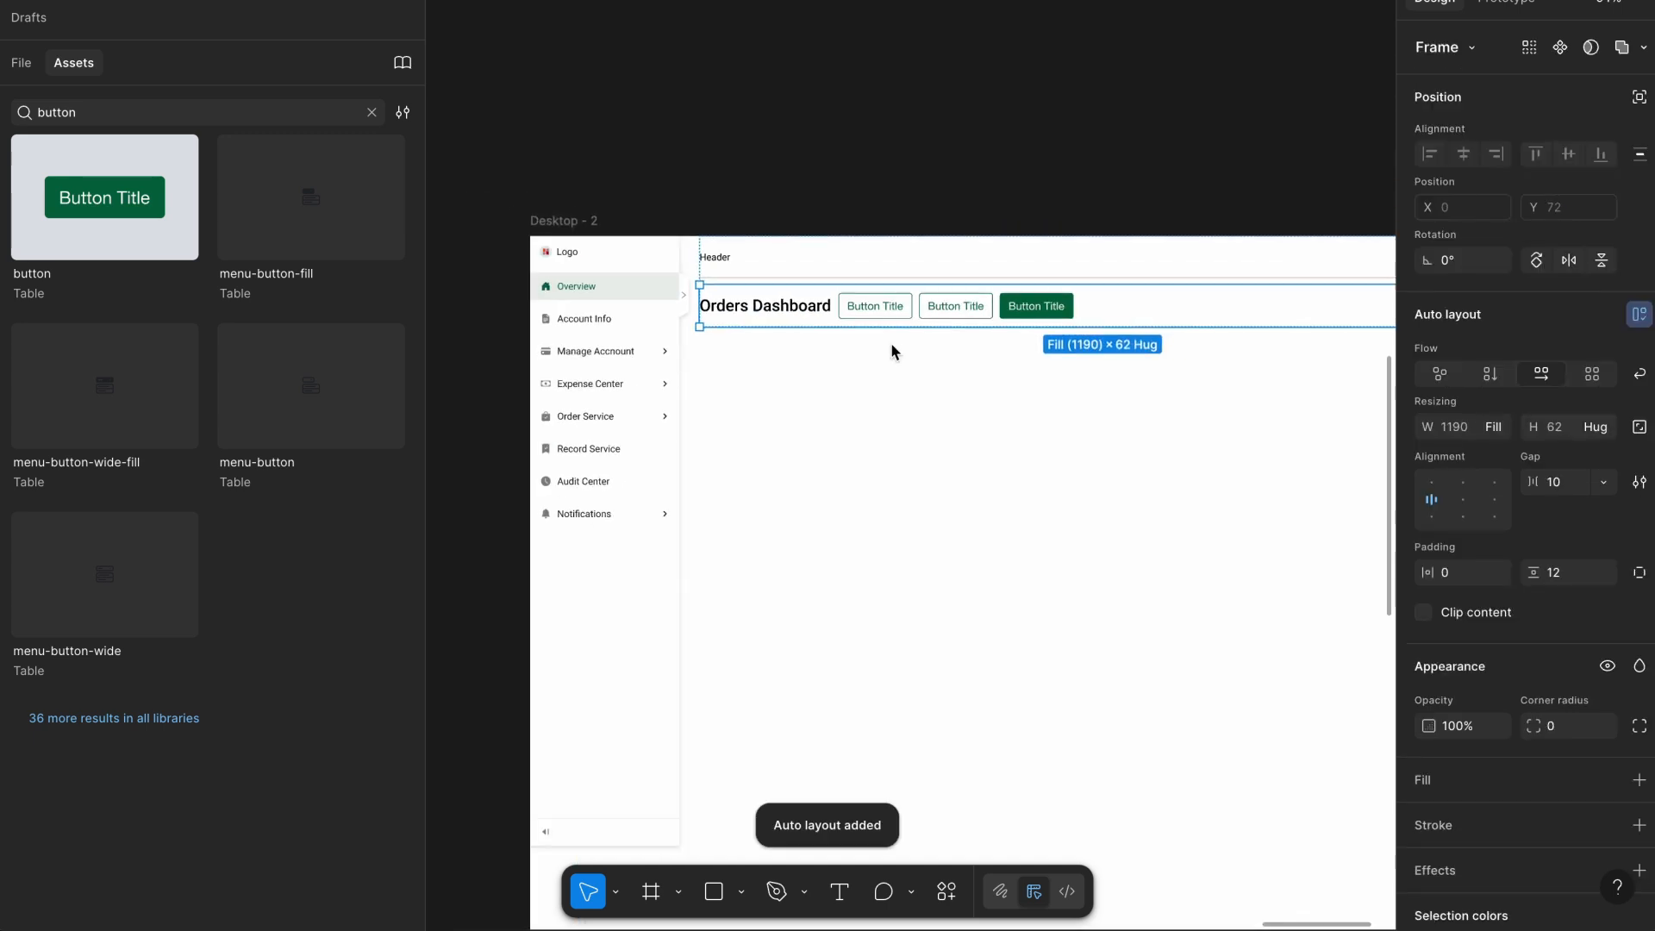
double_click(1463, 508)
scroll(1090, 267, down, 2)
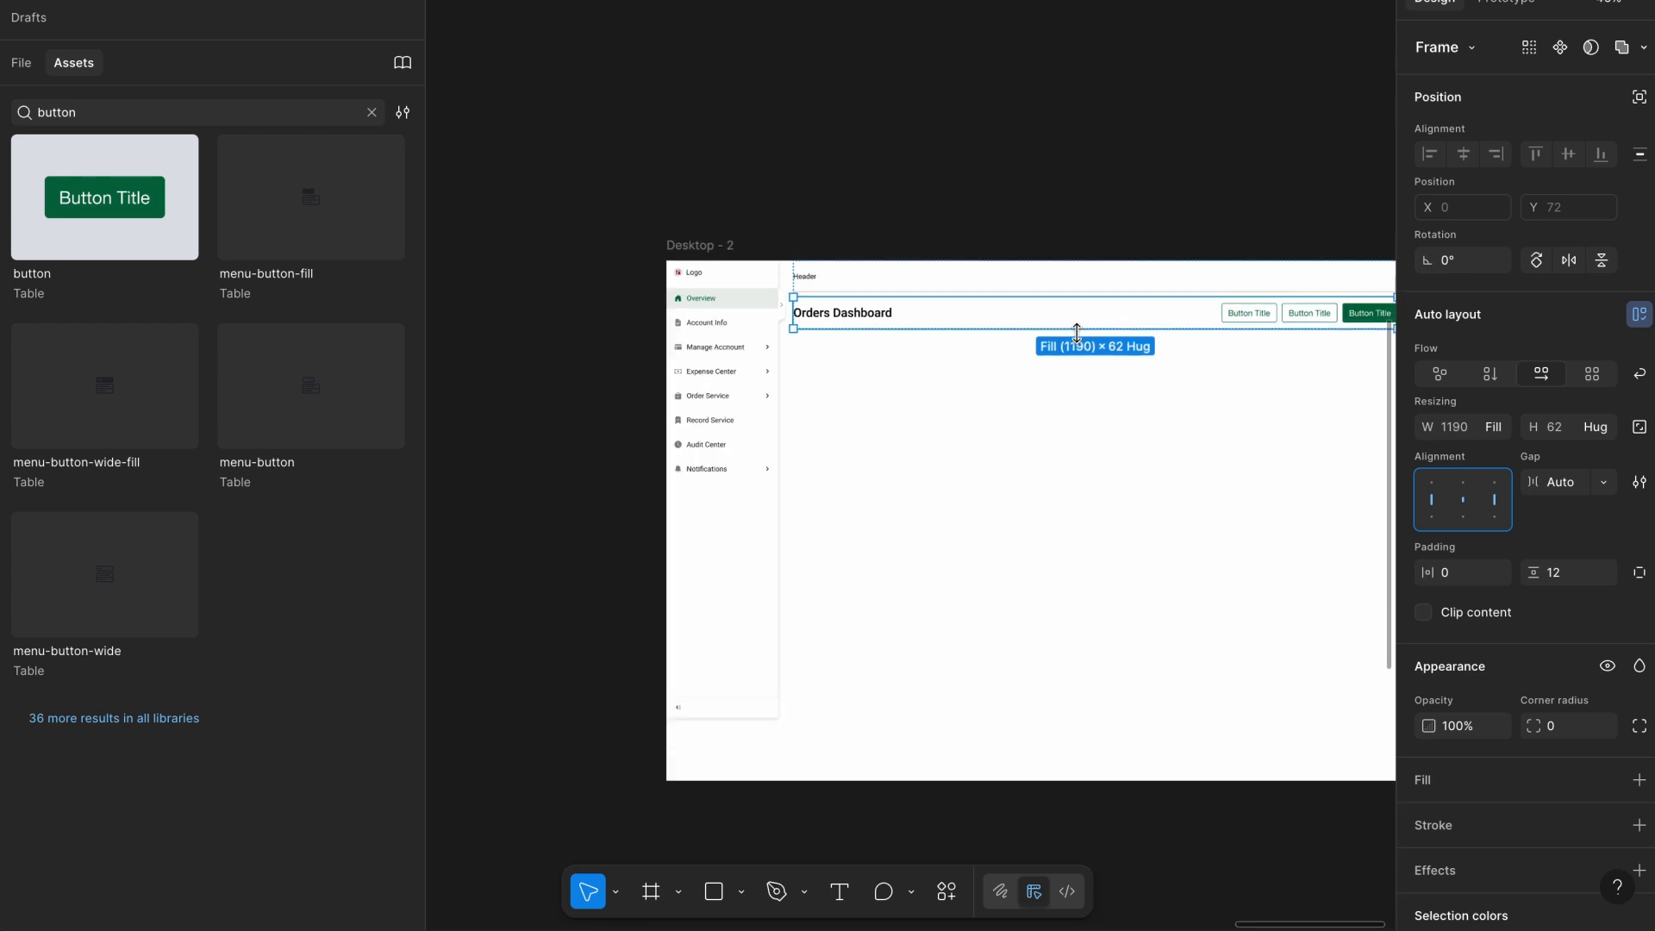
click(1071, 184)
scroll(1068, 185, up, 3)
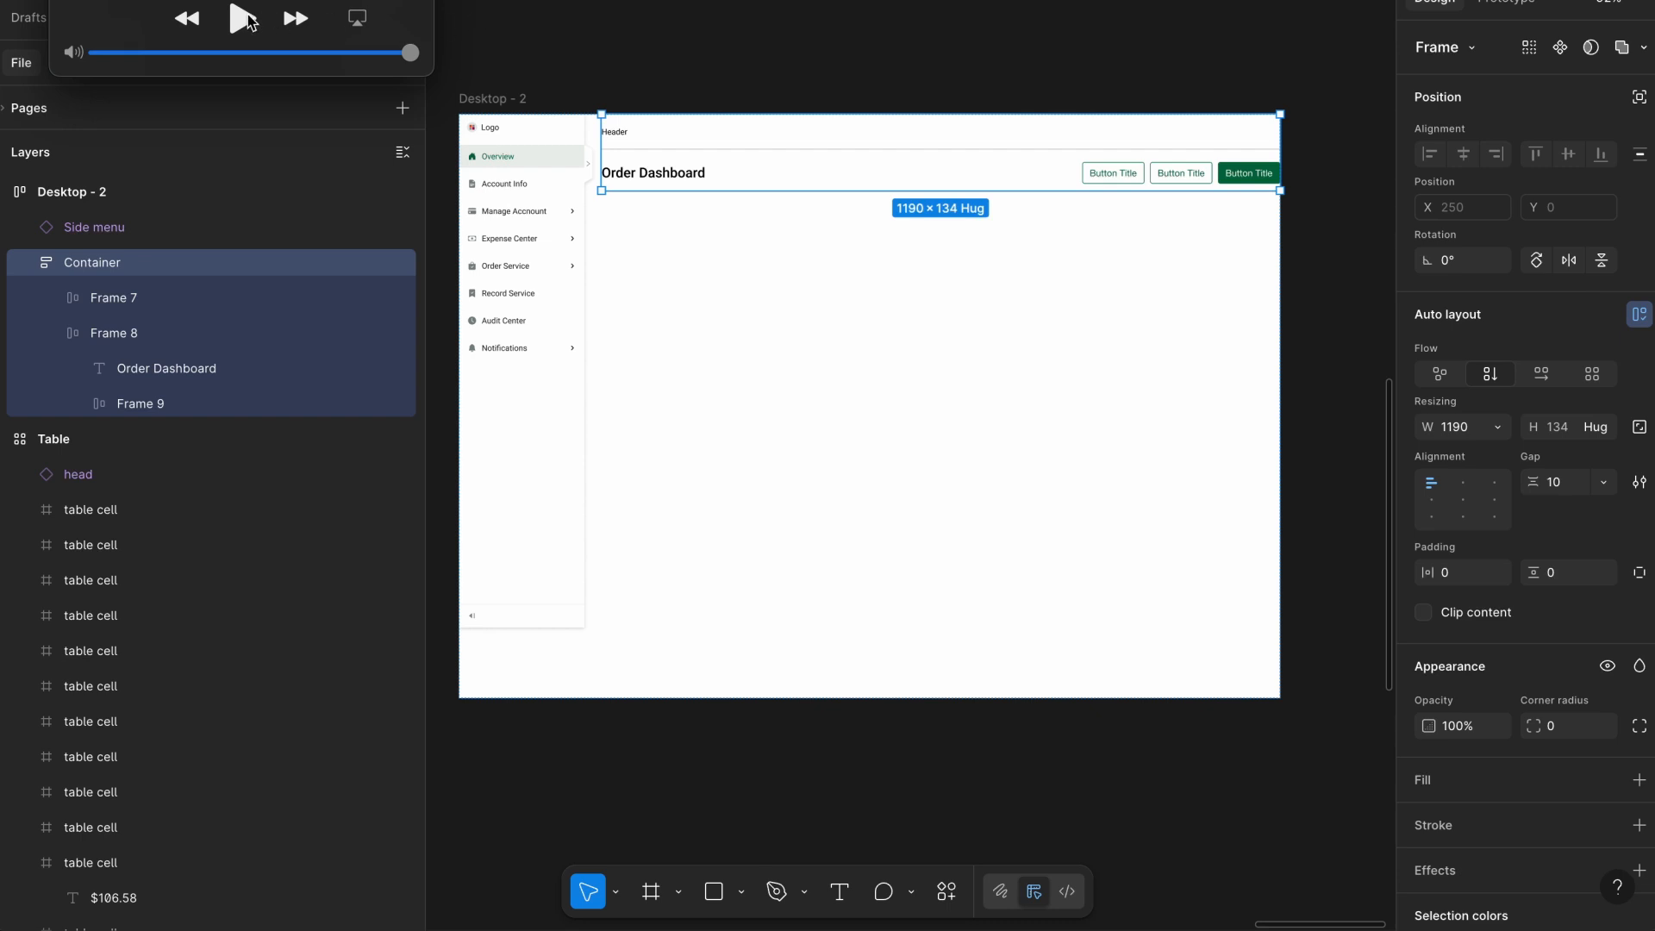
click(249, 20)
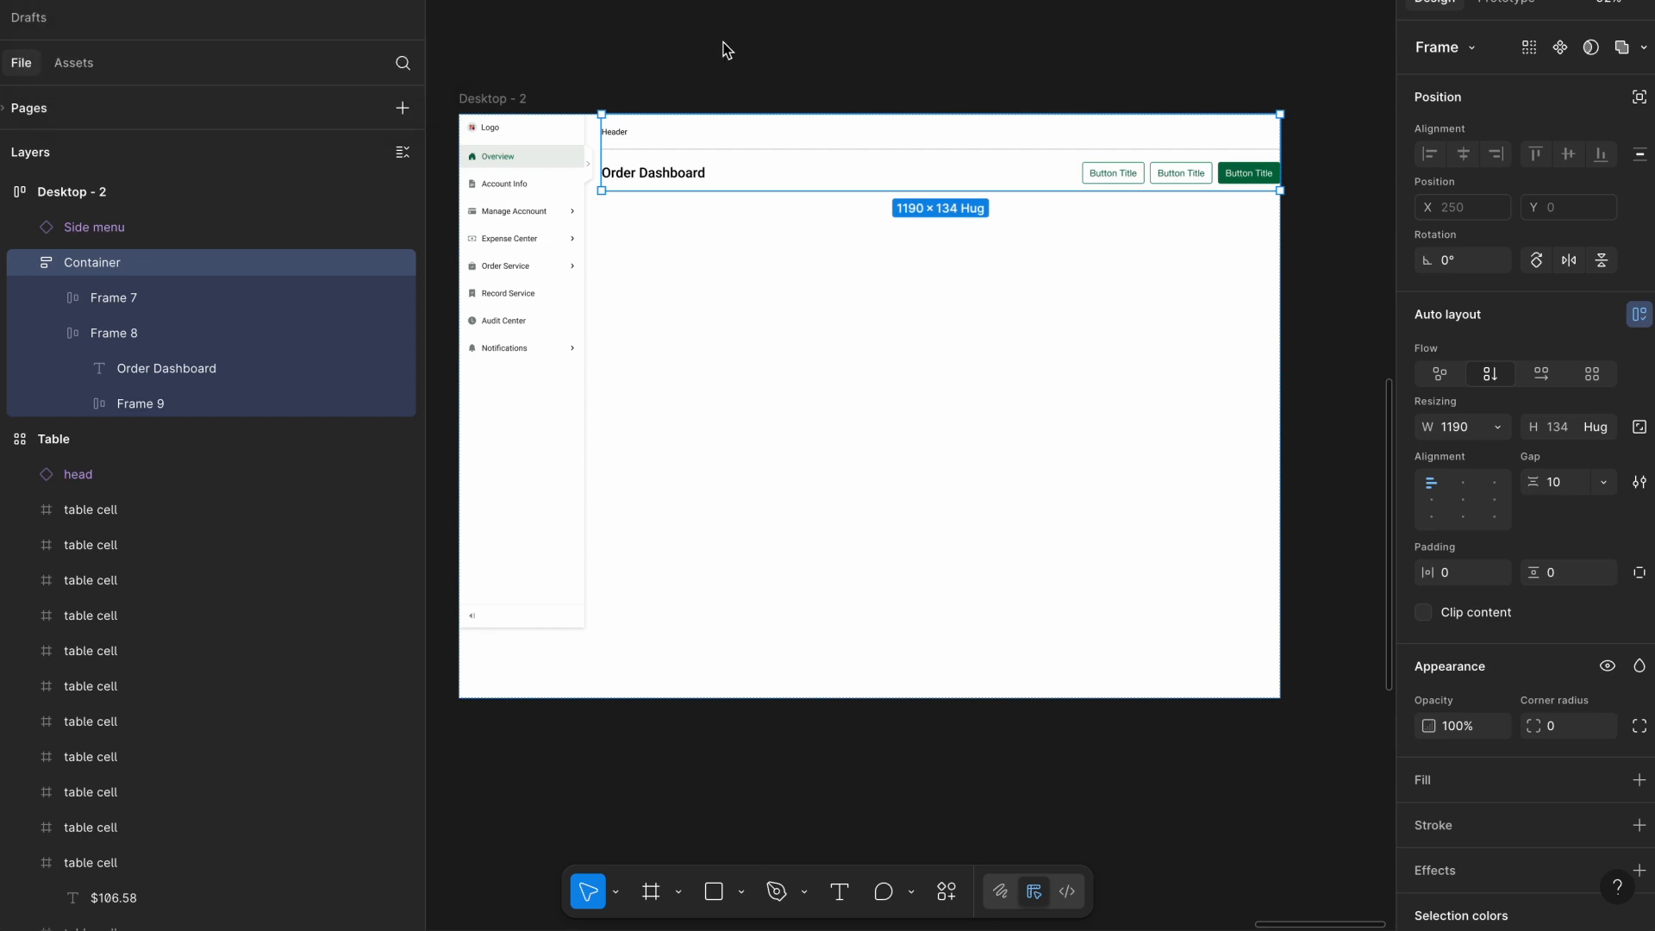
Examine the Desktop - 1 reference design for the arrangement of its page head, buttons, summary cards, tabs and table.
key(shift+1)
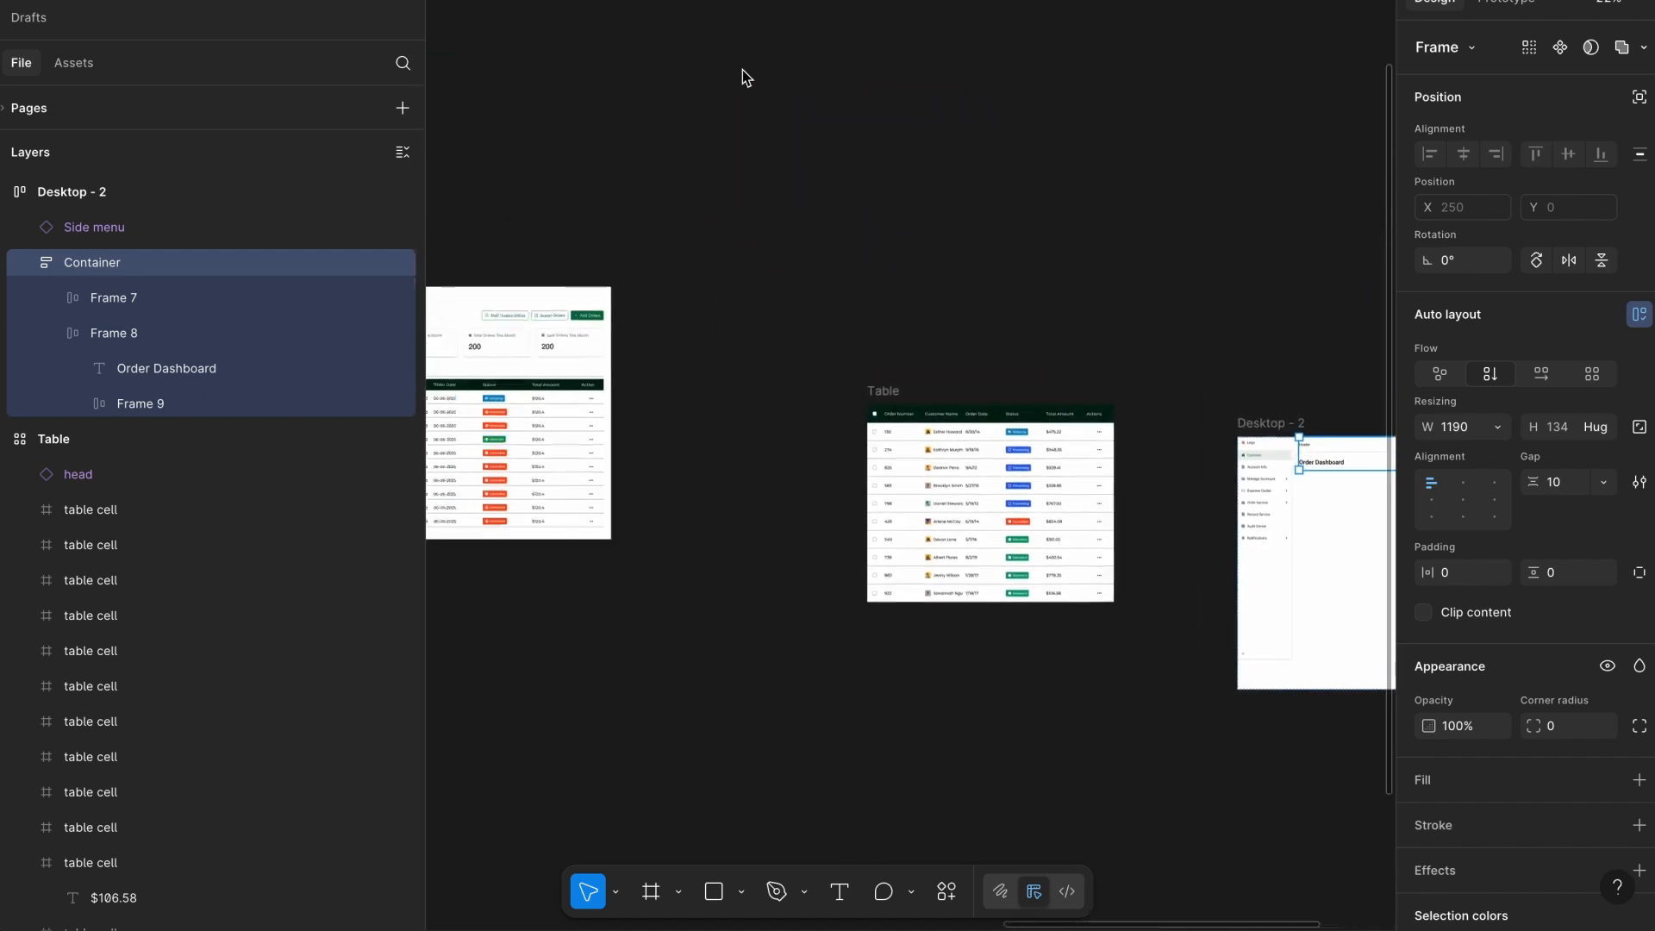
scroll(742, 70, left, 3)
scroll(742, 70, up, 3)
scroll(742, 69, down, 2)
scroll(691, 307, up, 3)
scroll(691, 306, down, 2)
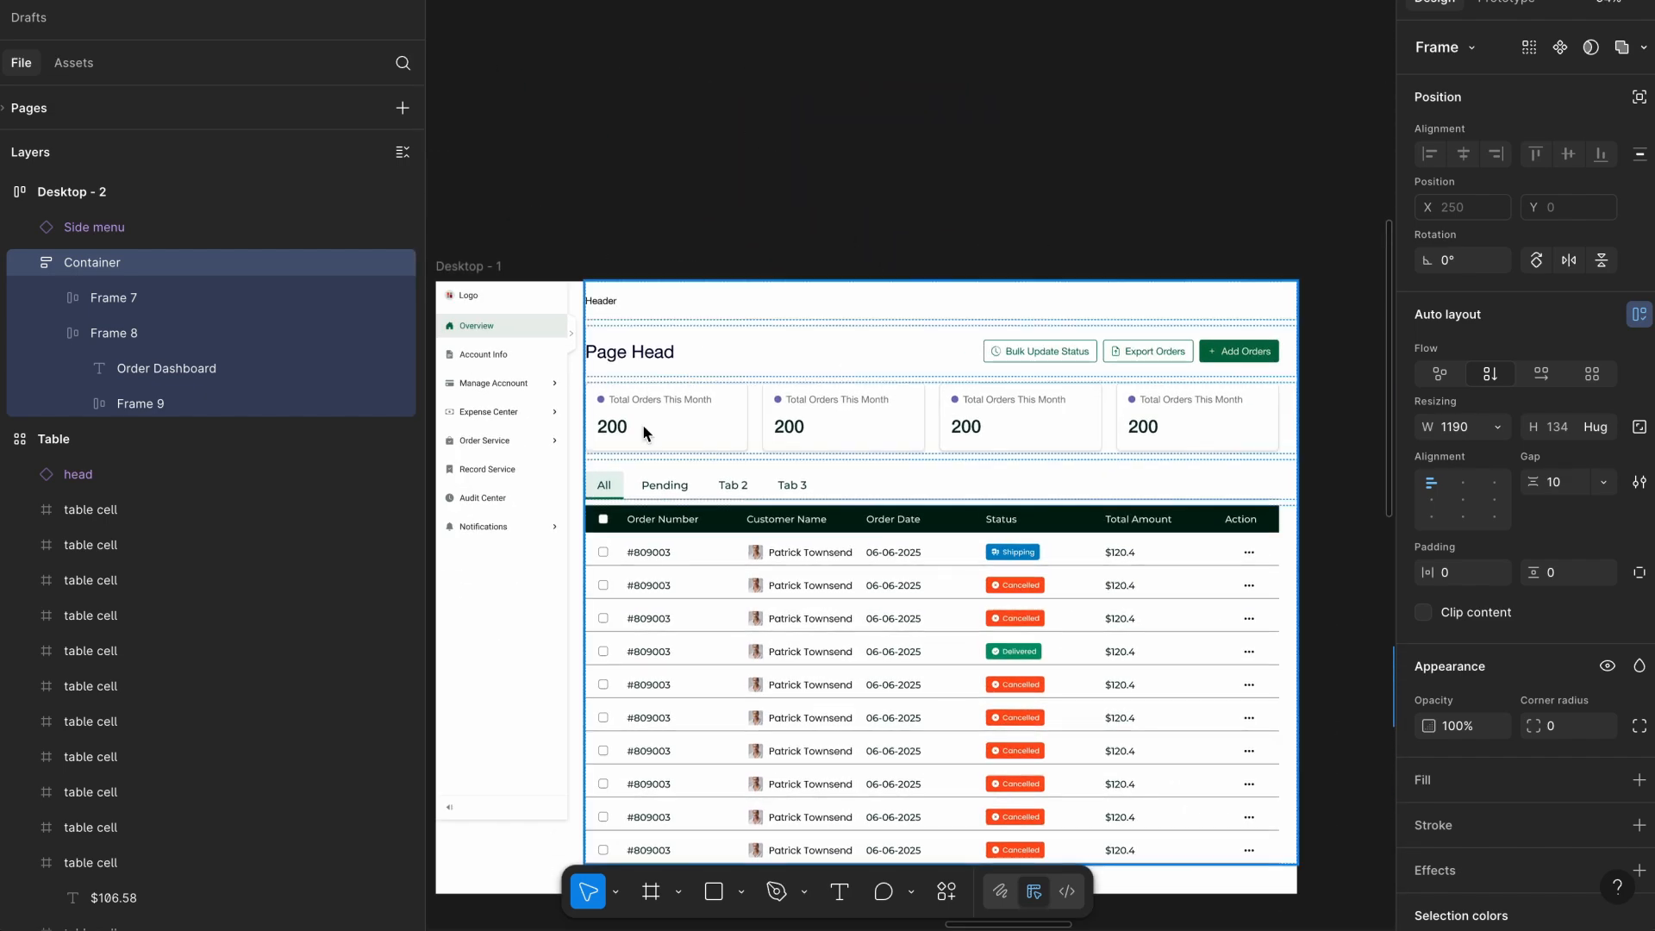
click(1219, 181)
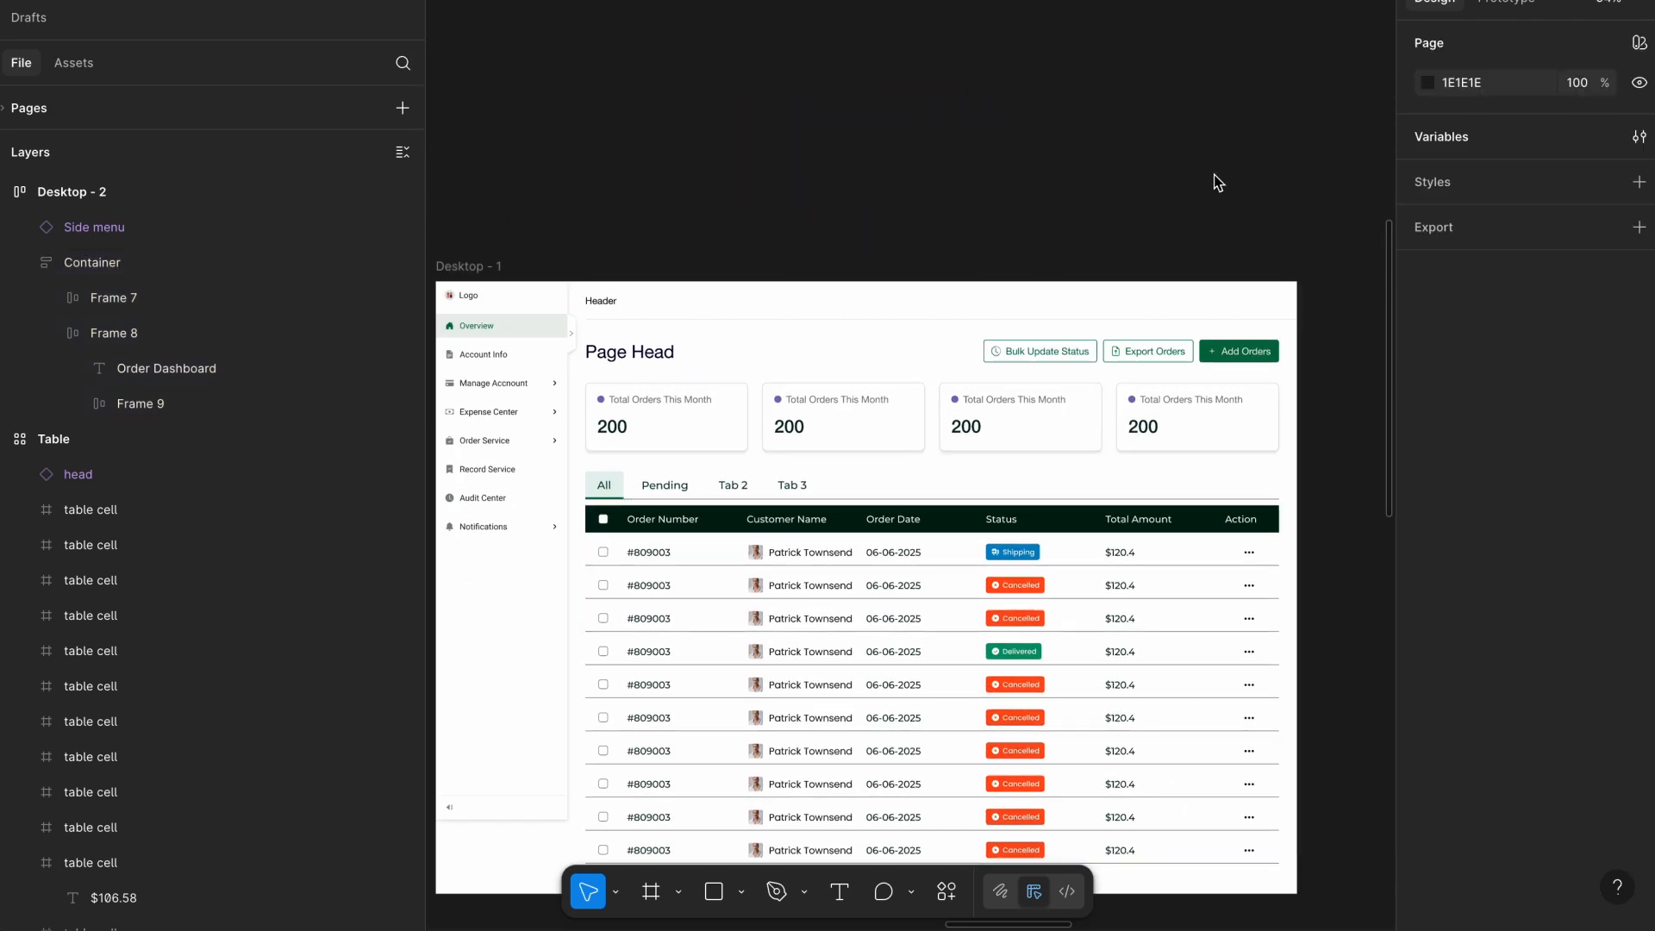
scroll(1217, 182, down, 4)
scroll(1217, 182, down, 1)
scroll(1217, 182, right, 8)
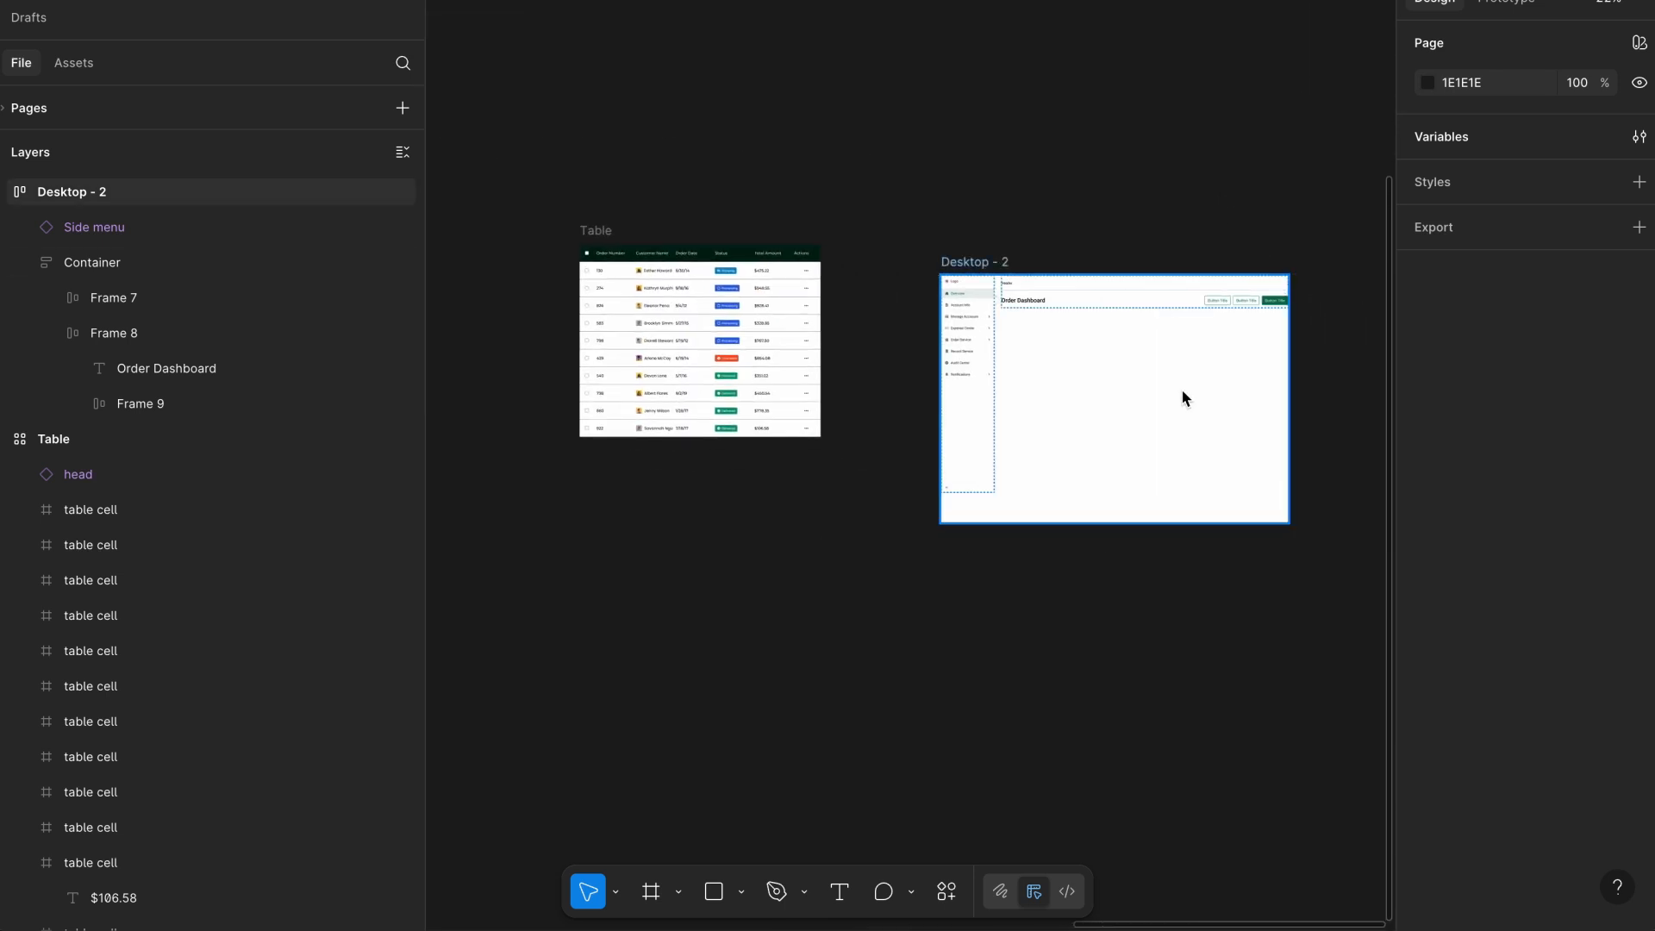
Set the horizontal padding of Container in Desktop - 2 to 0 on the left side and 30 on the right side.
scroll(1183, 395, up, 5)
click(1012, 215)
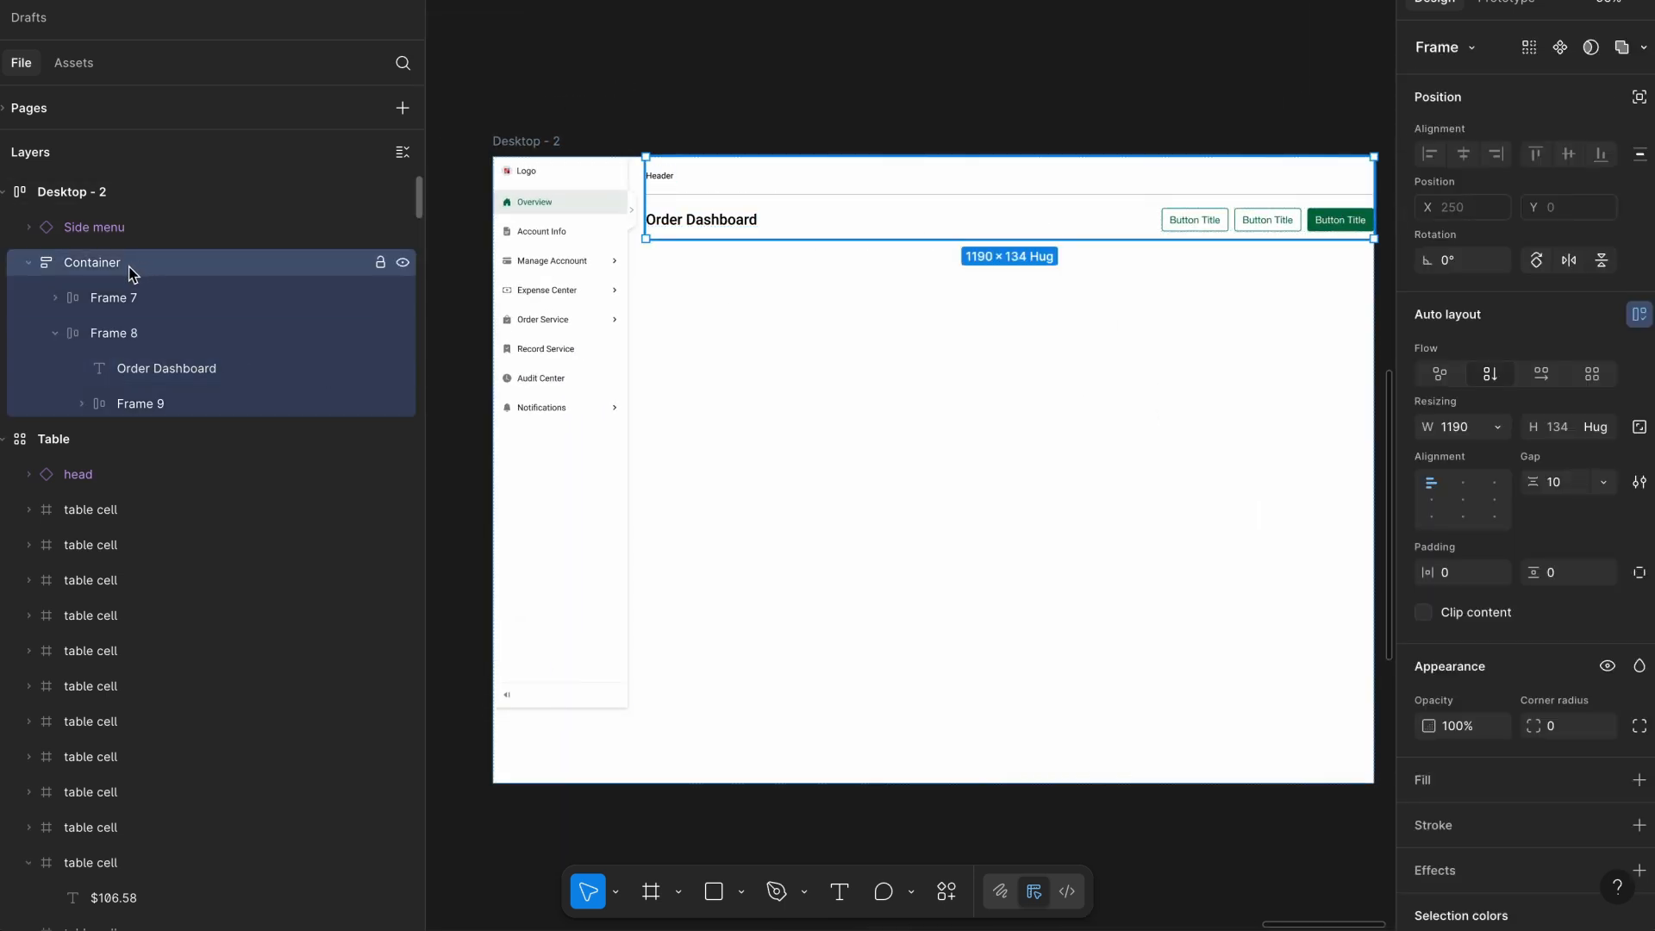
scroll(592, 406, right, 1)
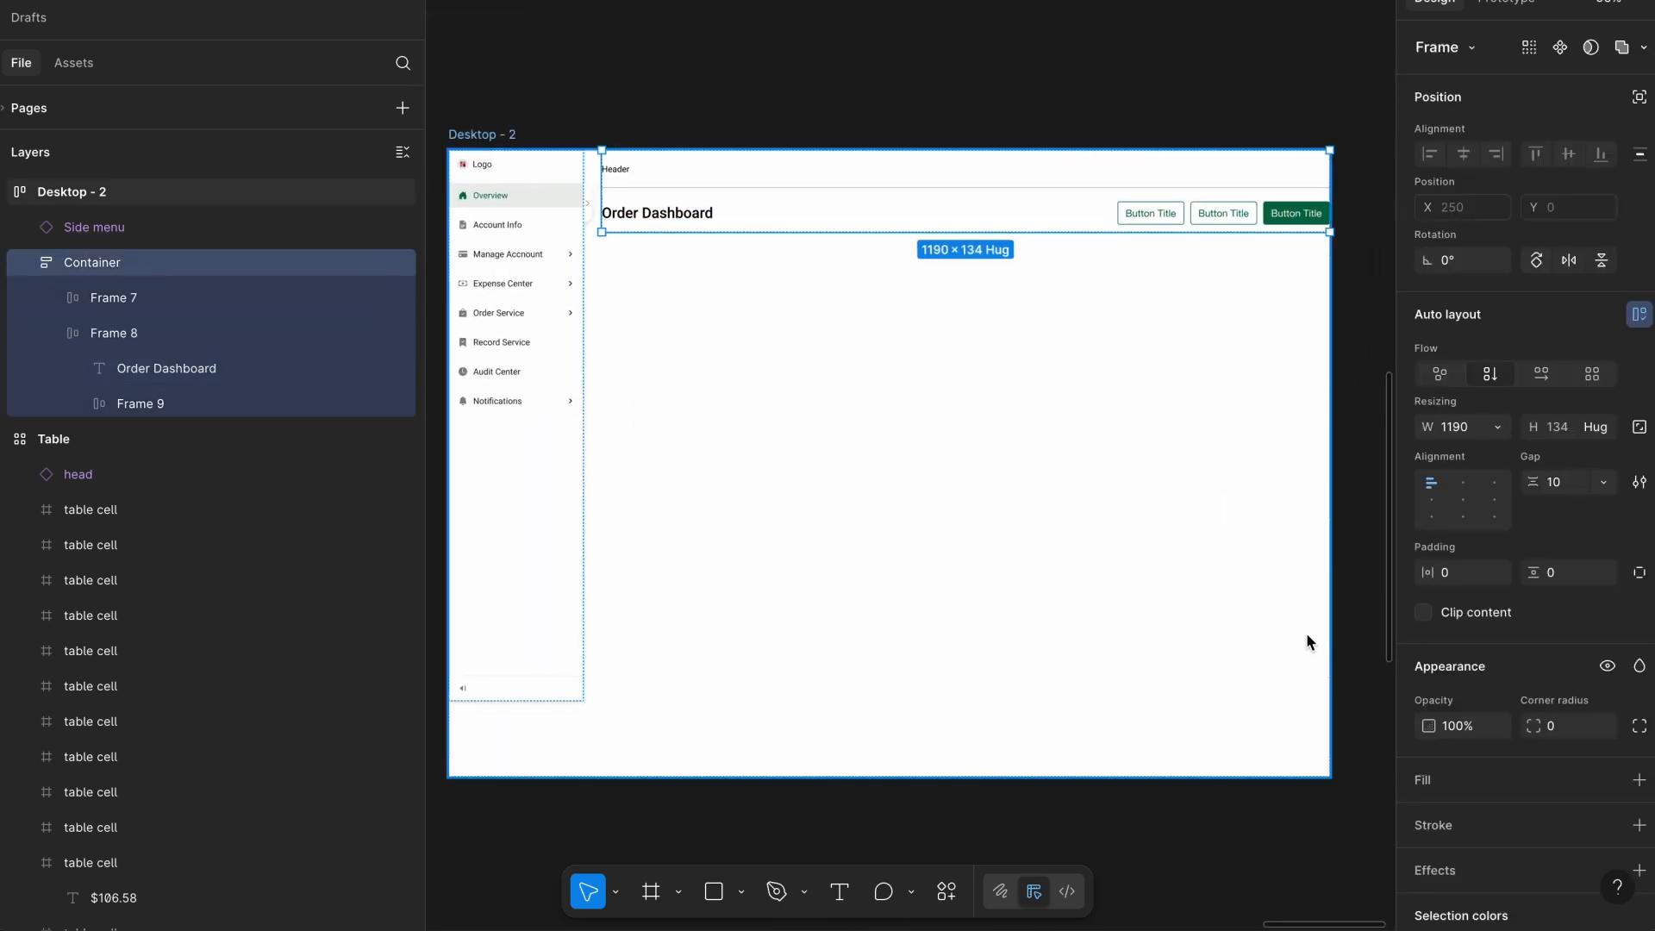
click(1476, 575)
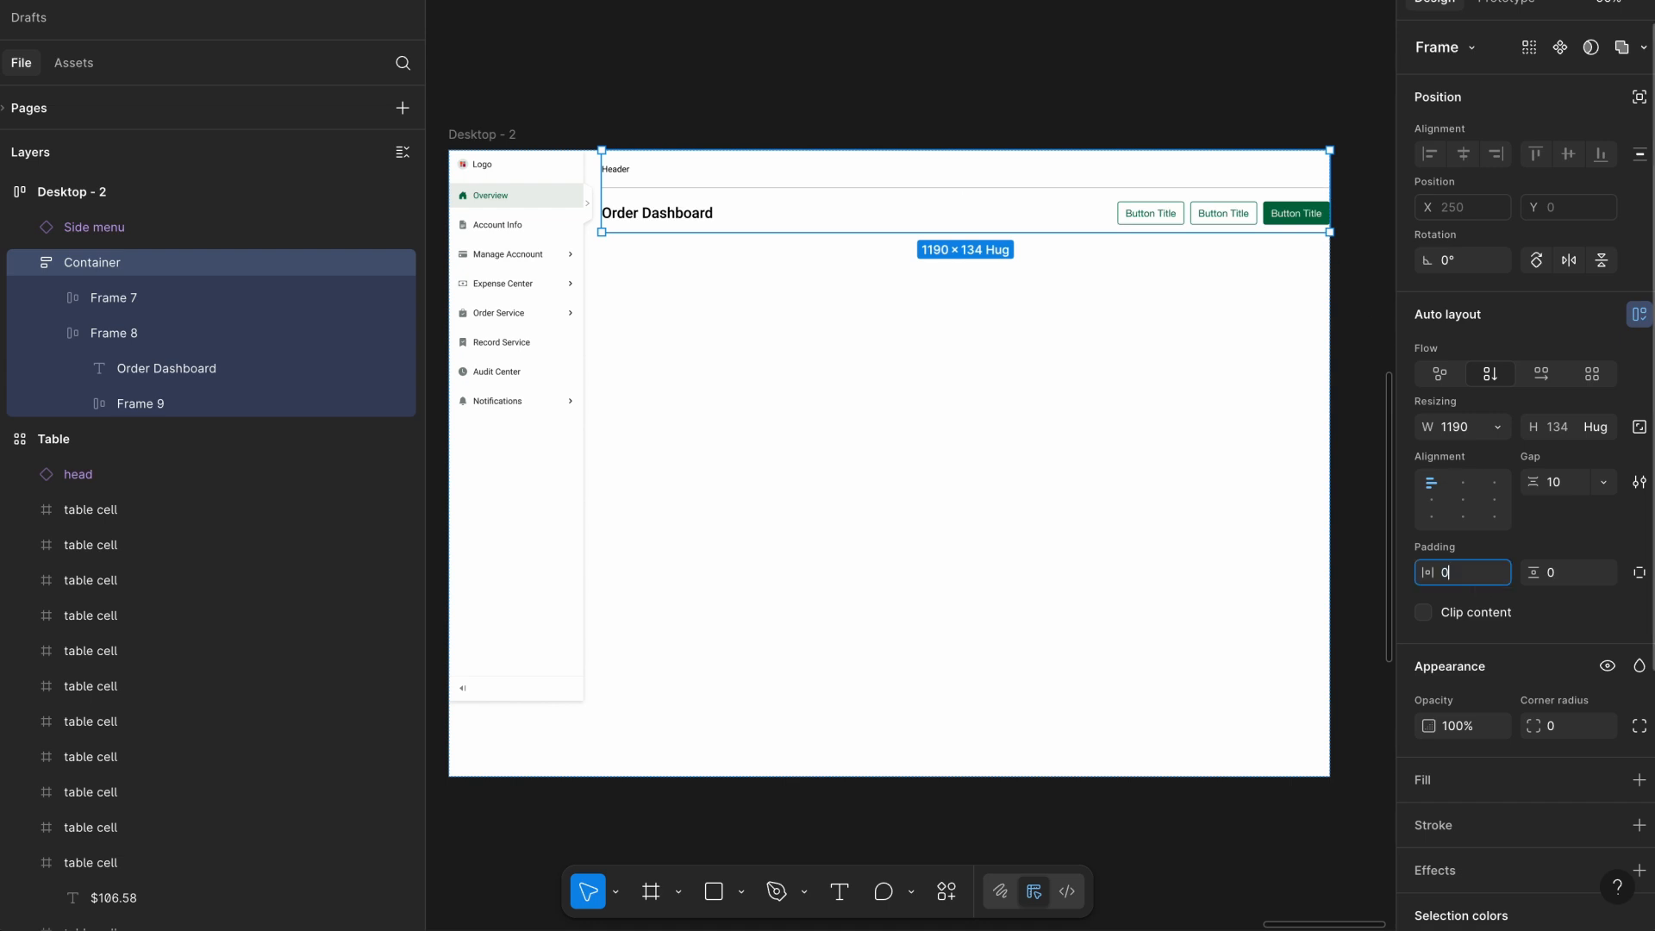
text(,30)
key(Return)
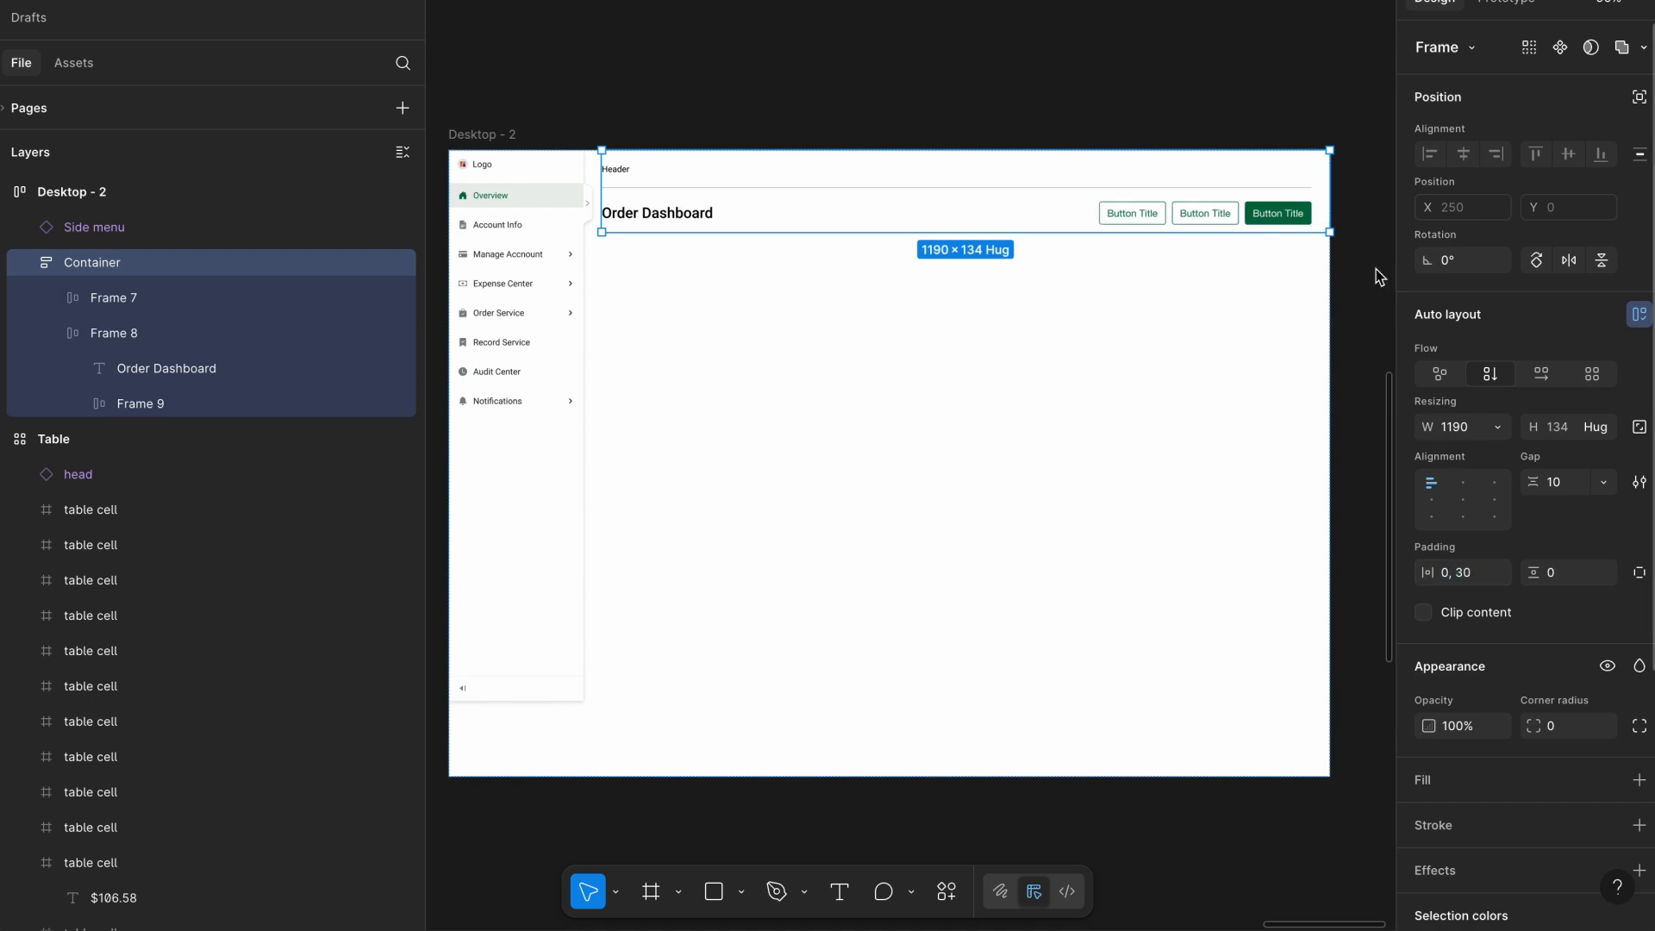
click(1307, 45)
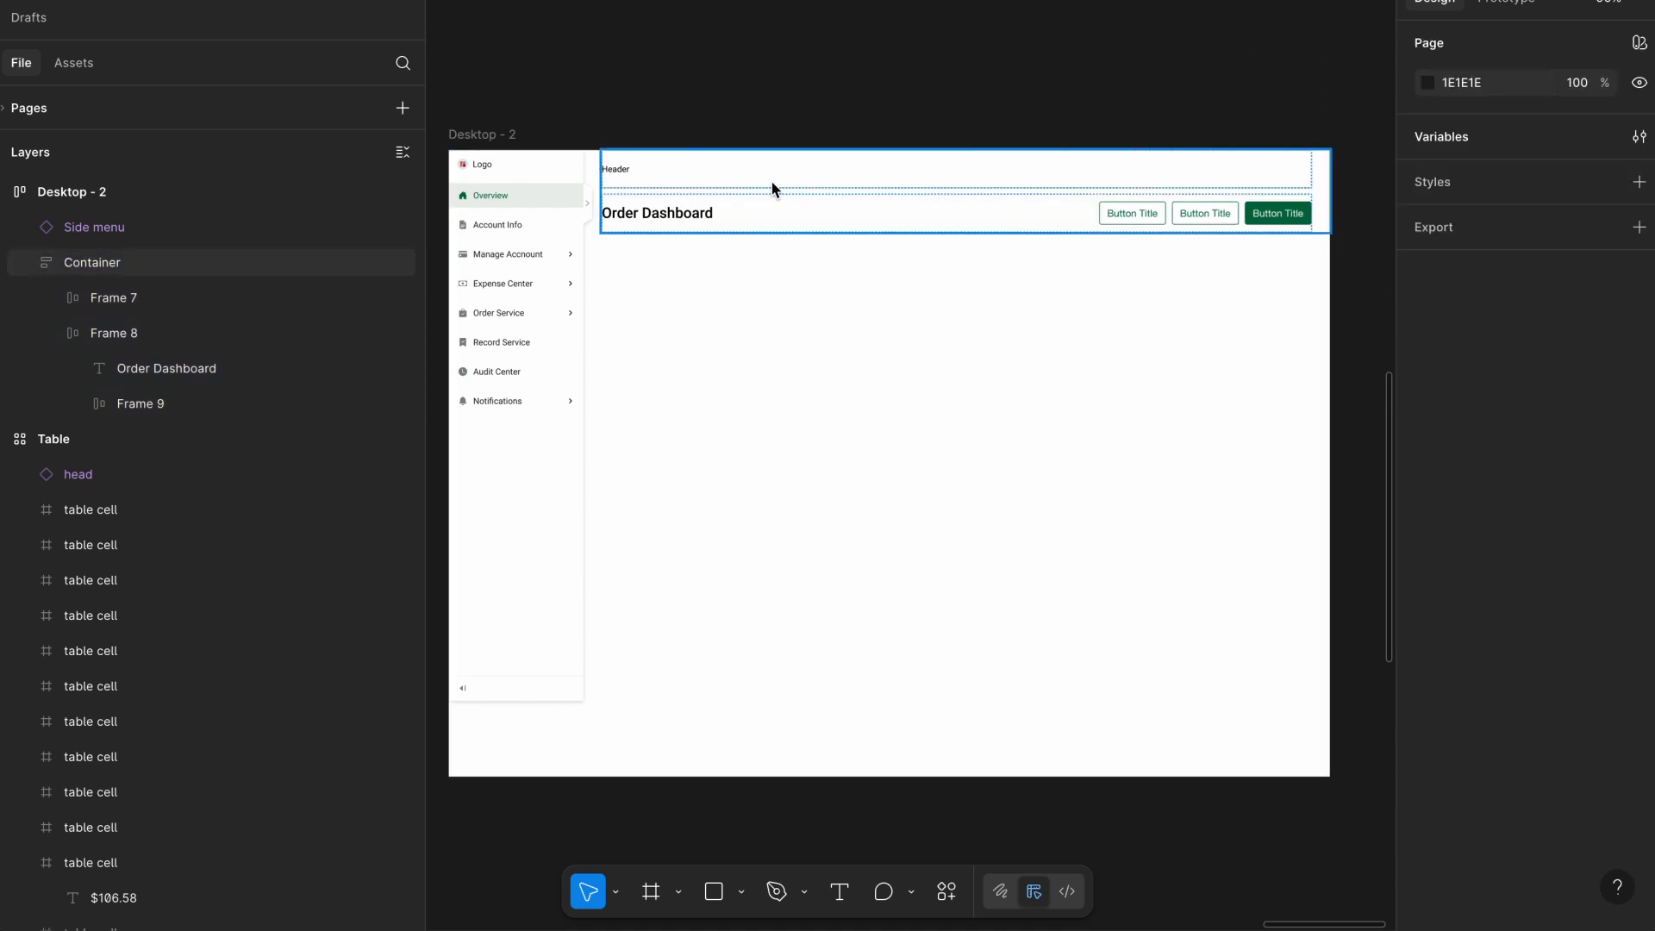
Copy the card component from Section 1 into Container, below the Order Dashboard title row.
scroll(772, 183, down, 8)
scroll(773, 183, left, 6)
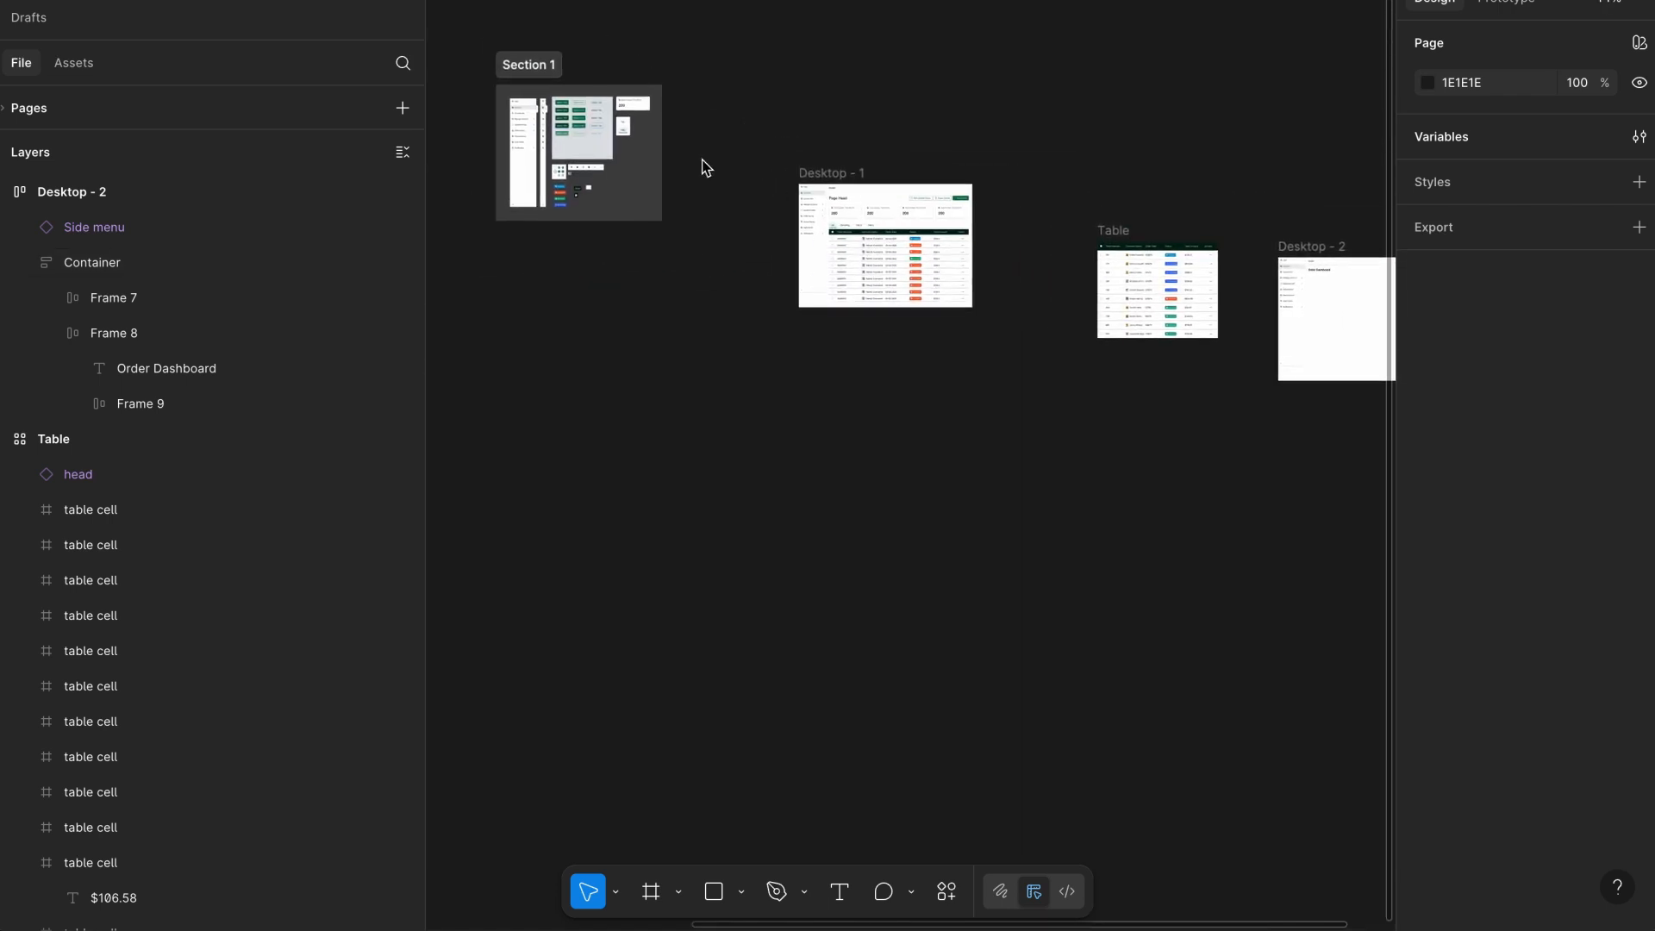
scroll(566, 62, up, 7)
click(841, 247)
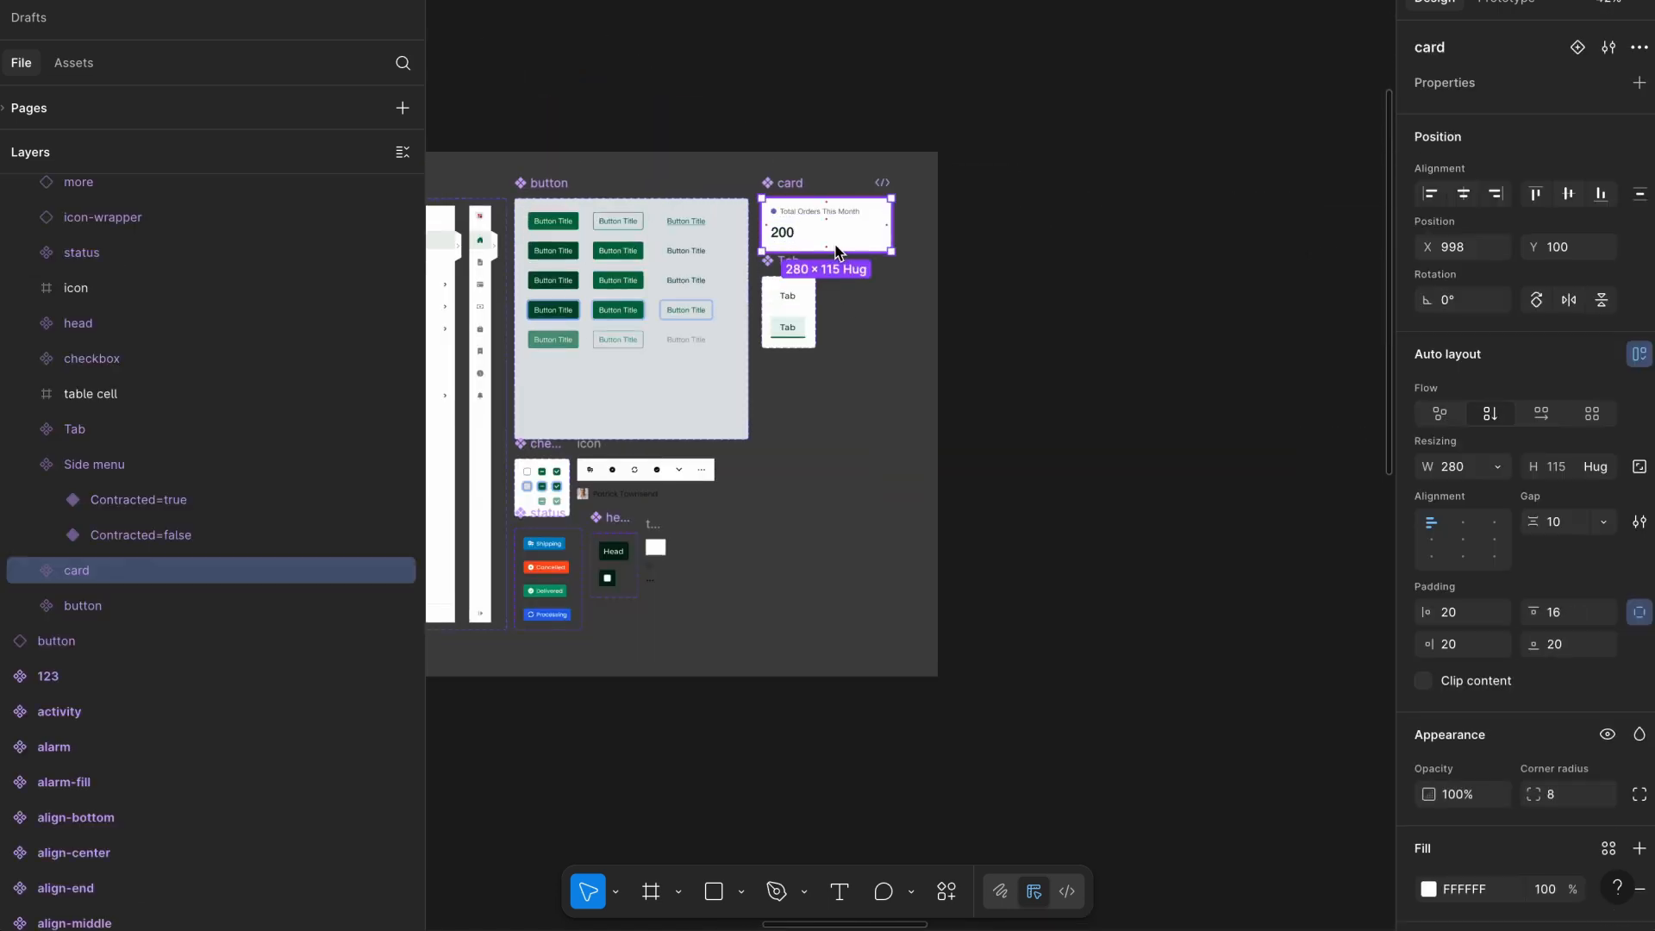
scroll(836, 250, down, 5)
scroll(838, 252, right, 8)
scroll(1058, 426, up, 5)
scroll(1058, 426, right, 2)
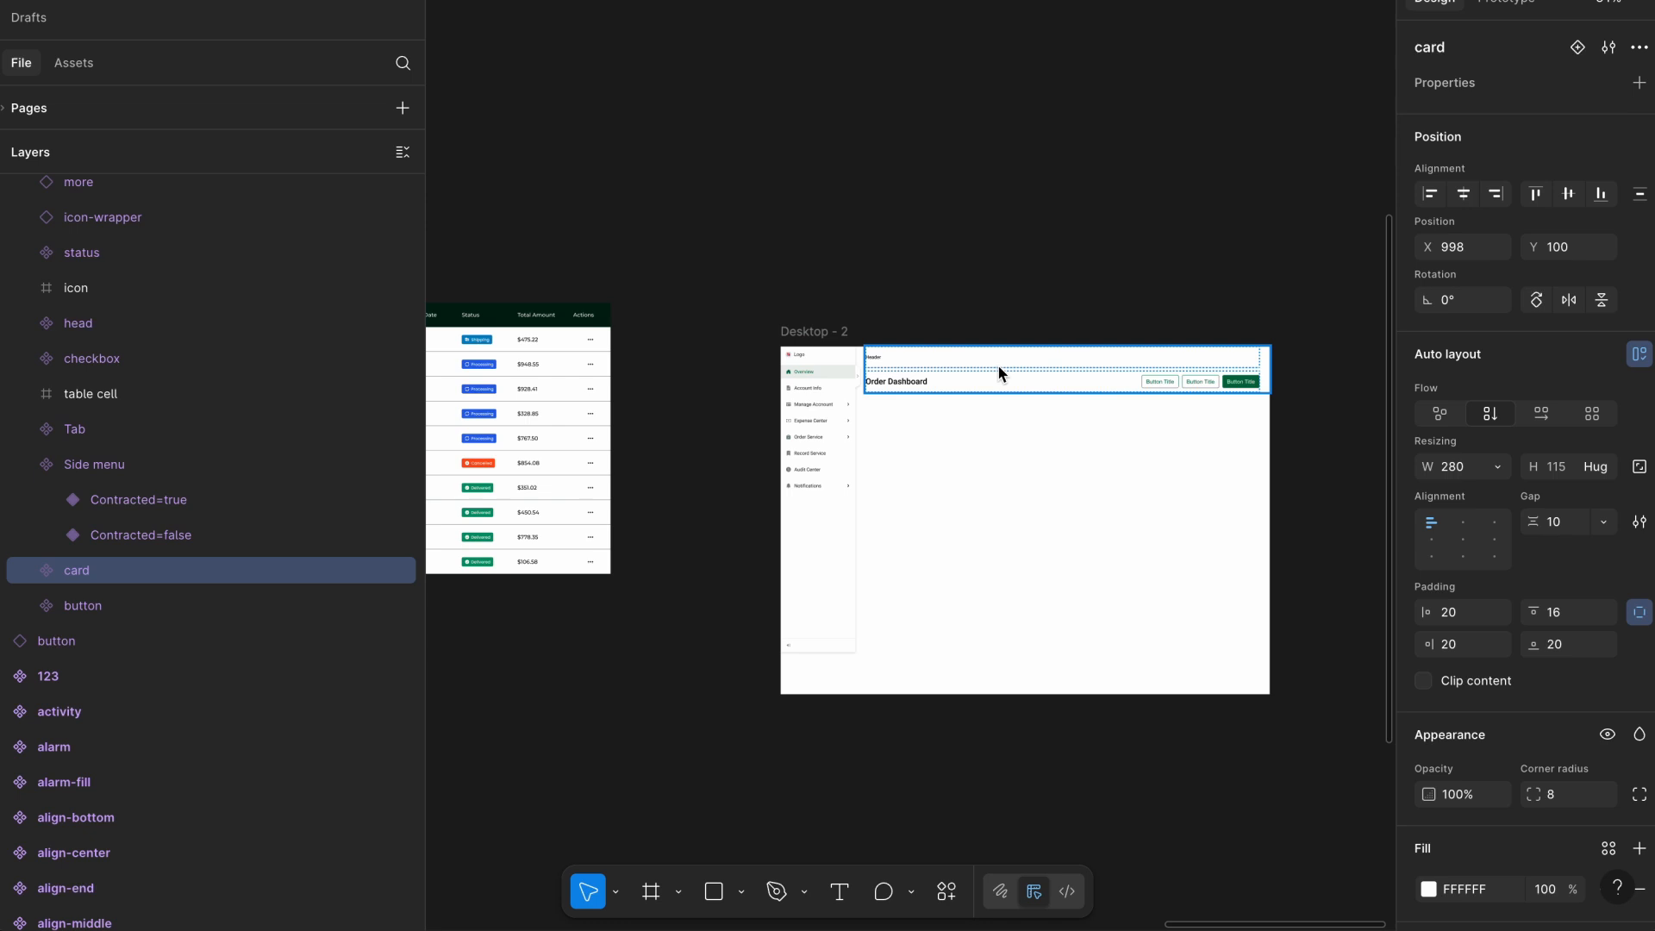
click(999, 370)
key(ctrl+v)
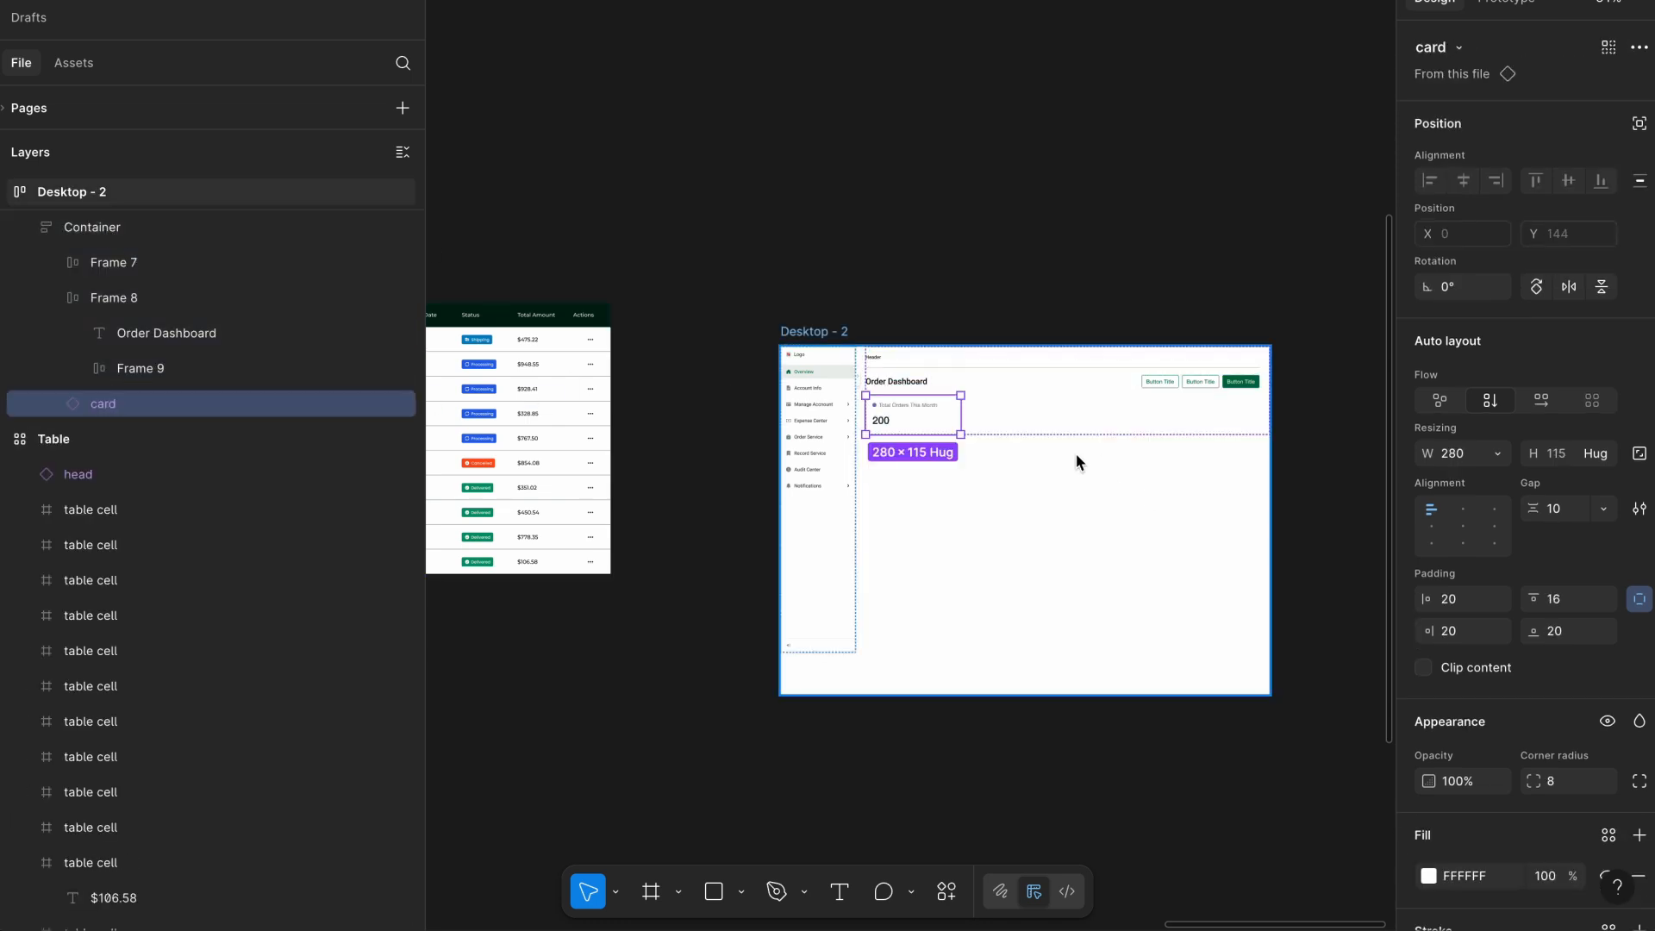
Wrap the card in an auto layout frame and switch that frame to a grid of 4 columns by 1 row.
scroll(1076, 457, up, 3)
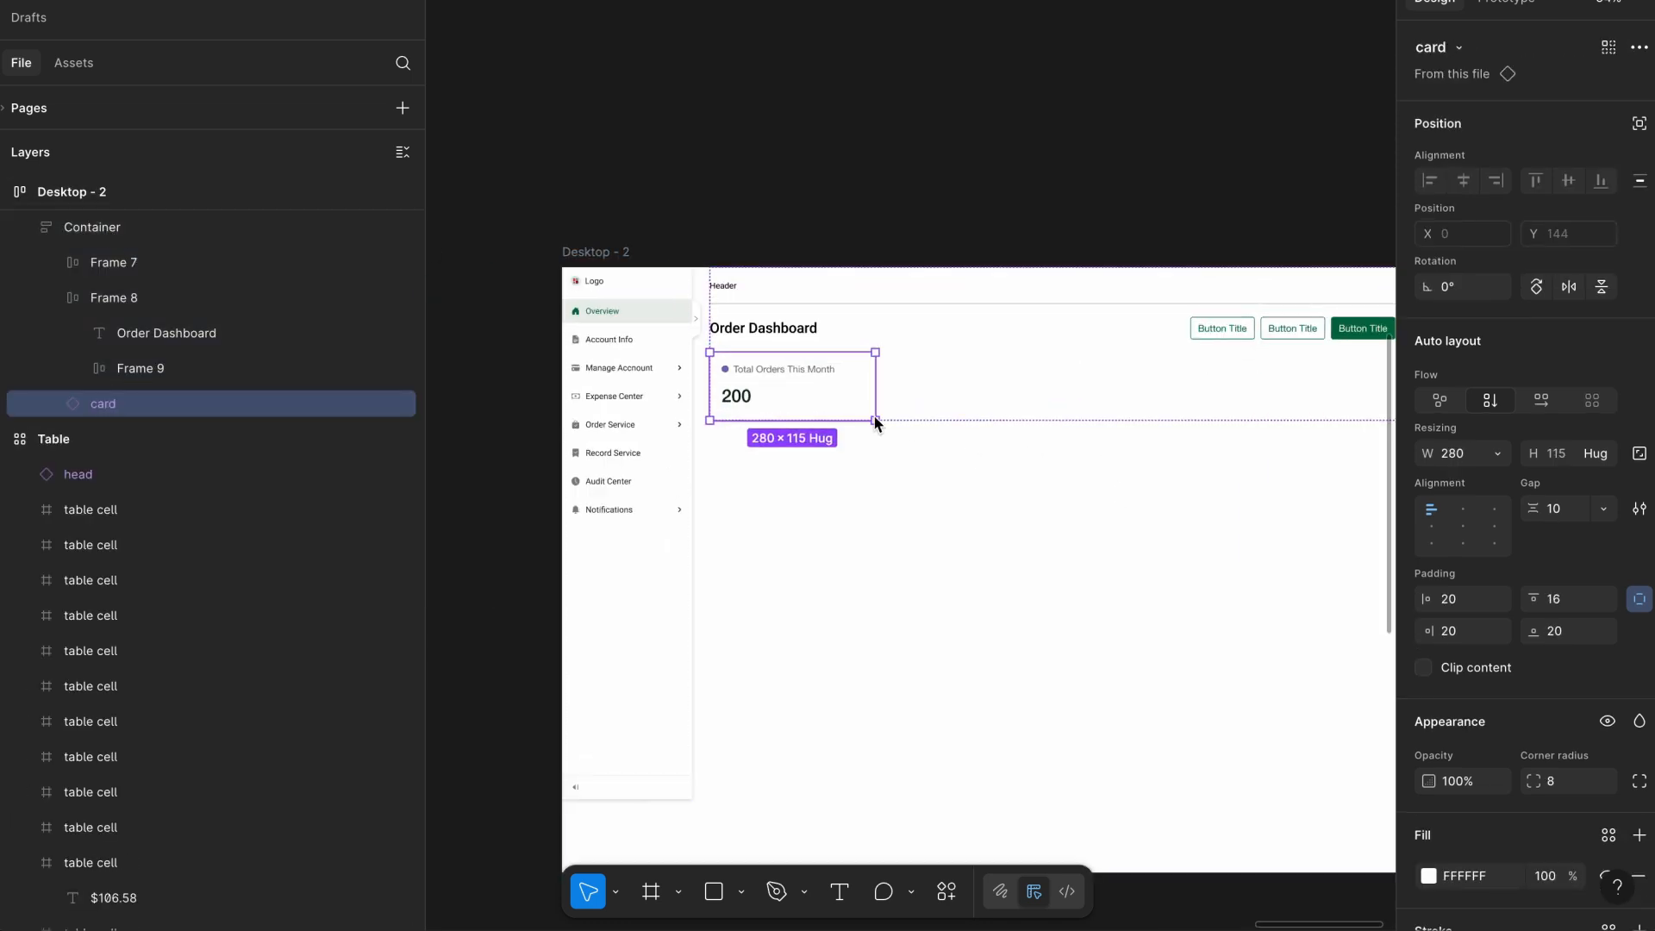
scroll(875, 421, up, 2)
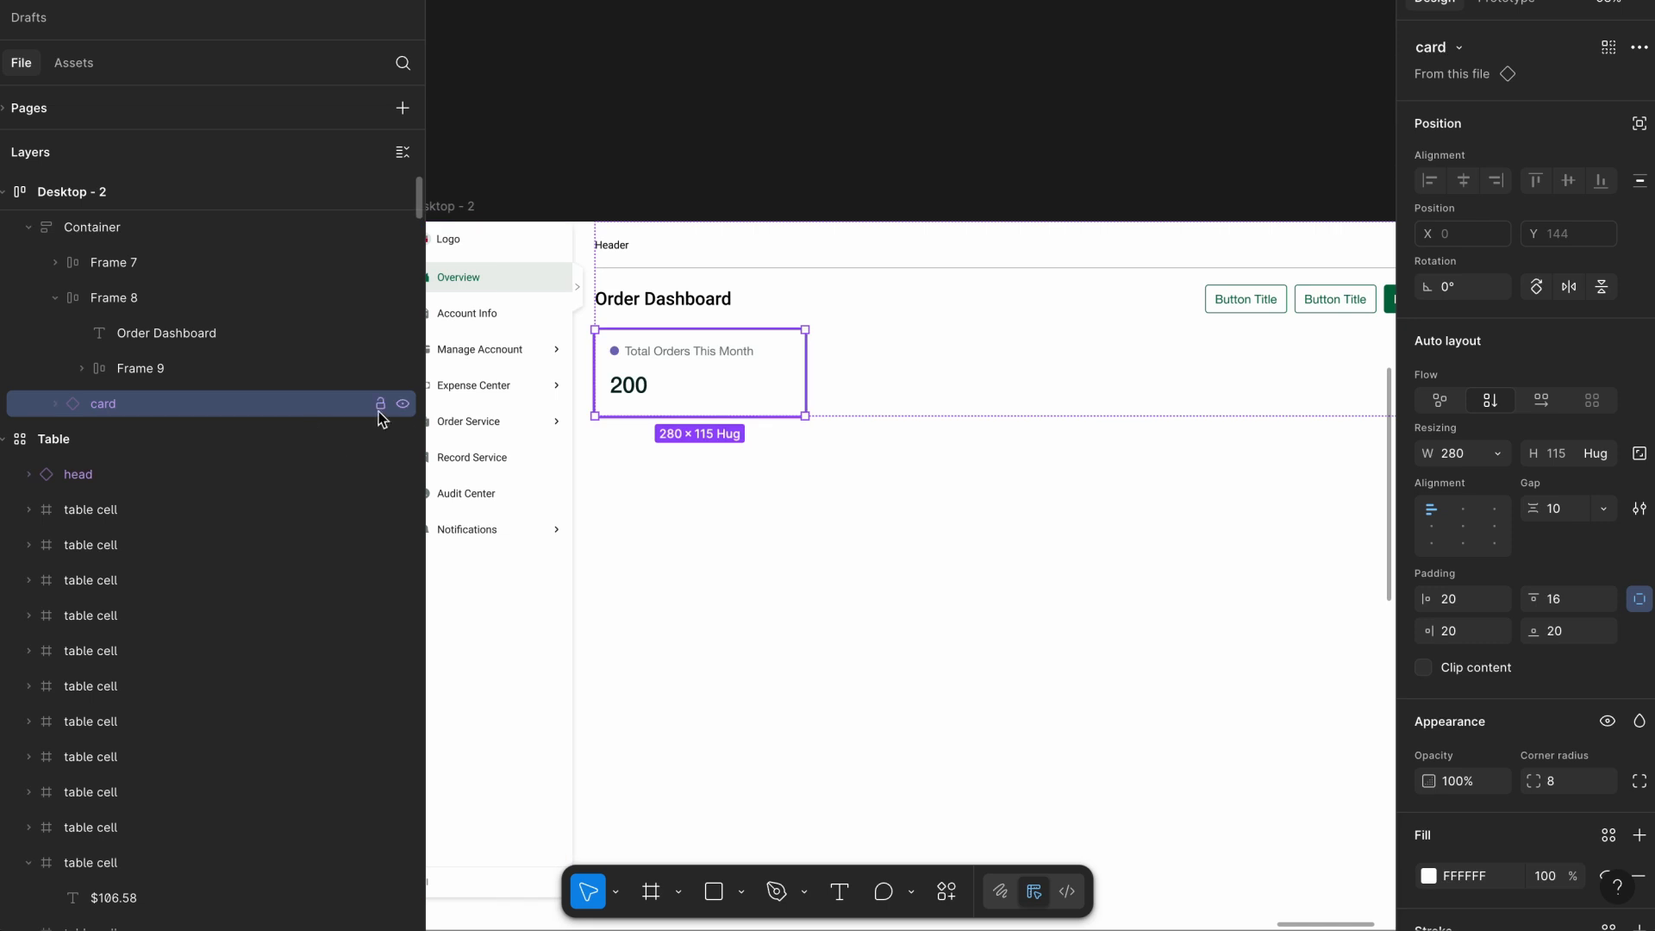
key(shift+a)
scroll(974, 468, right, 1)
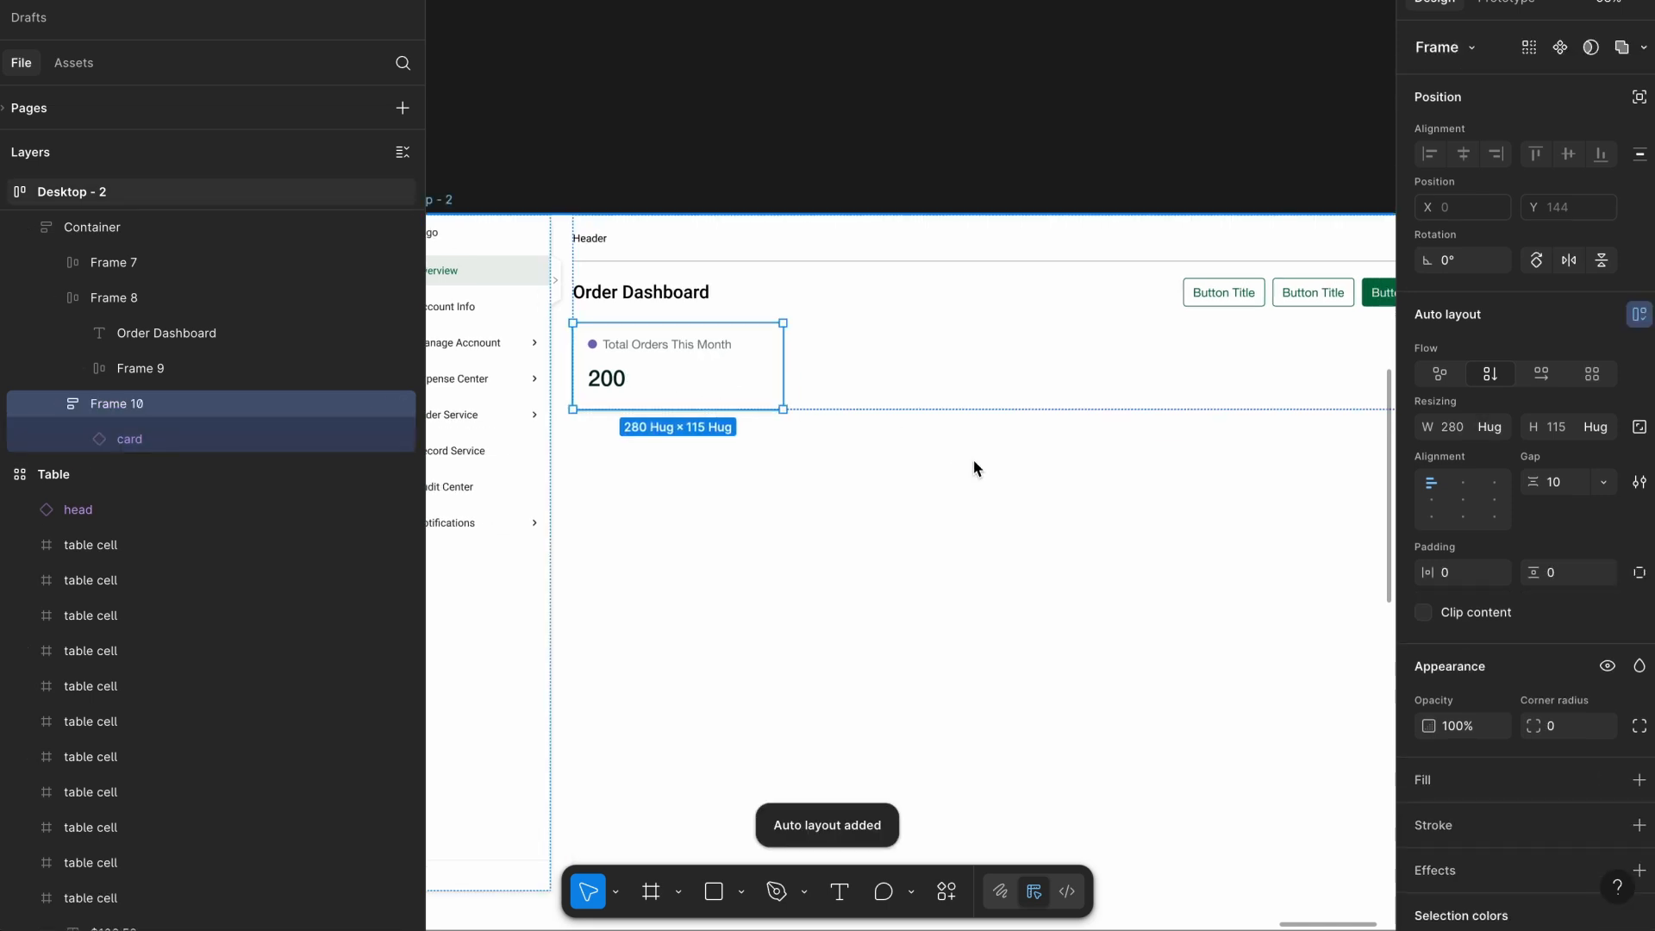
key(shift+1)
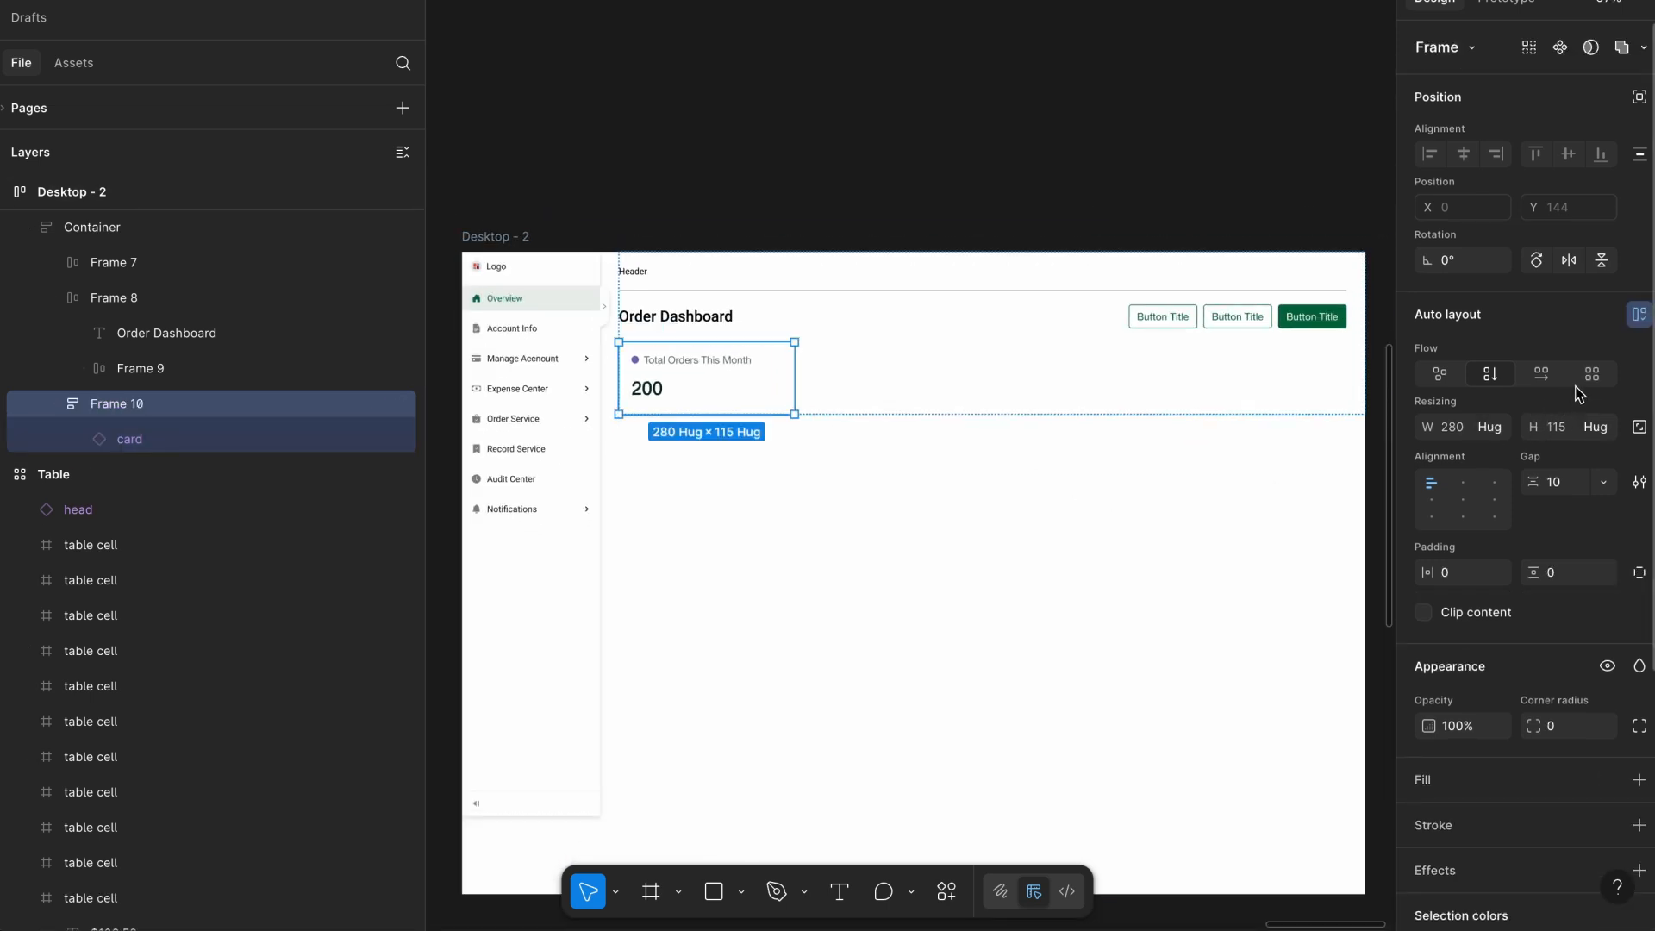
click(1592, 374)
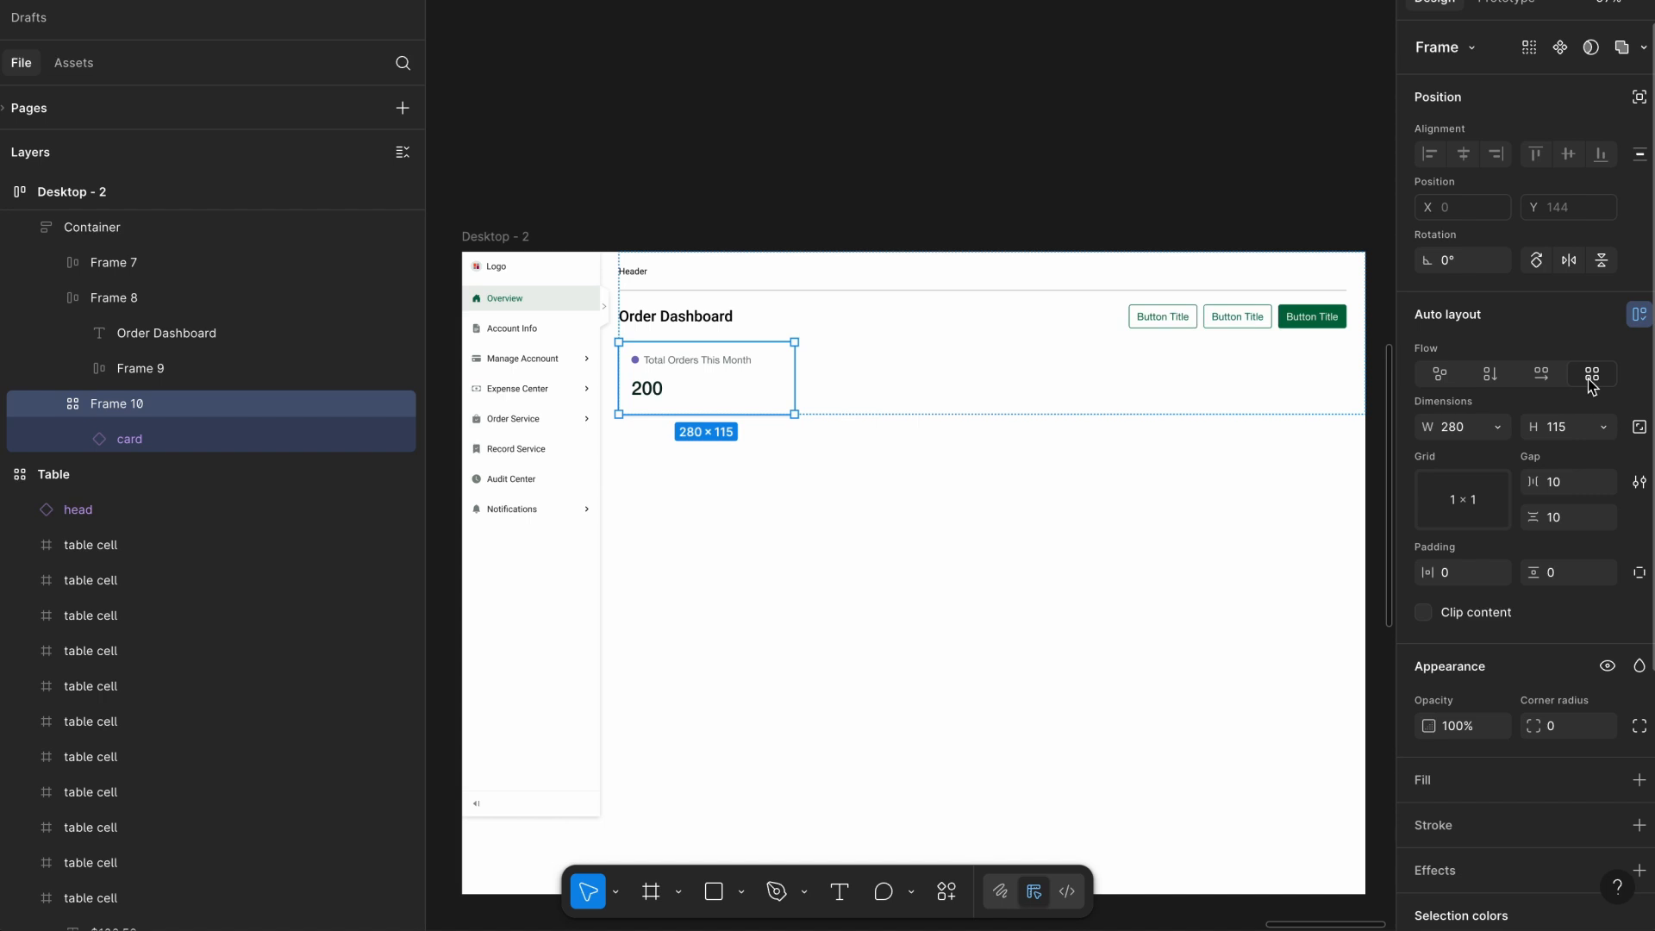
click(1462, 500)
text(4)
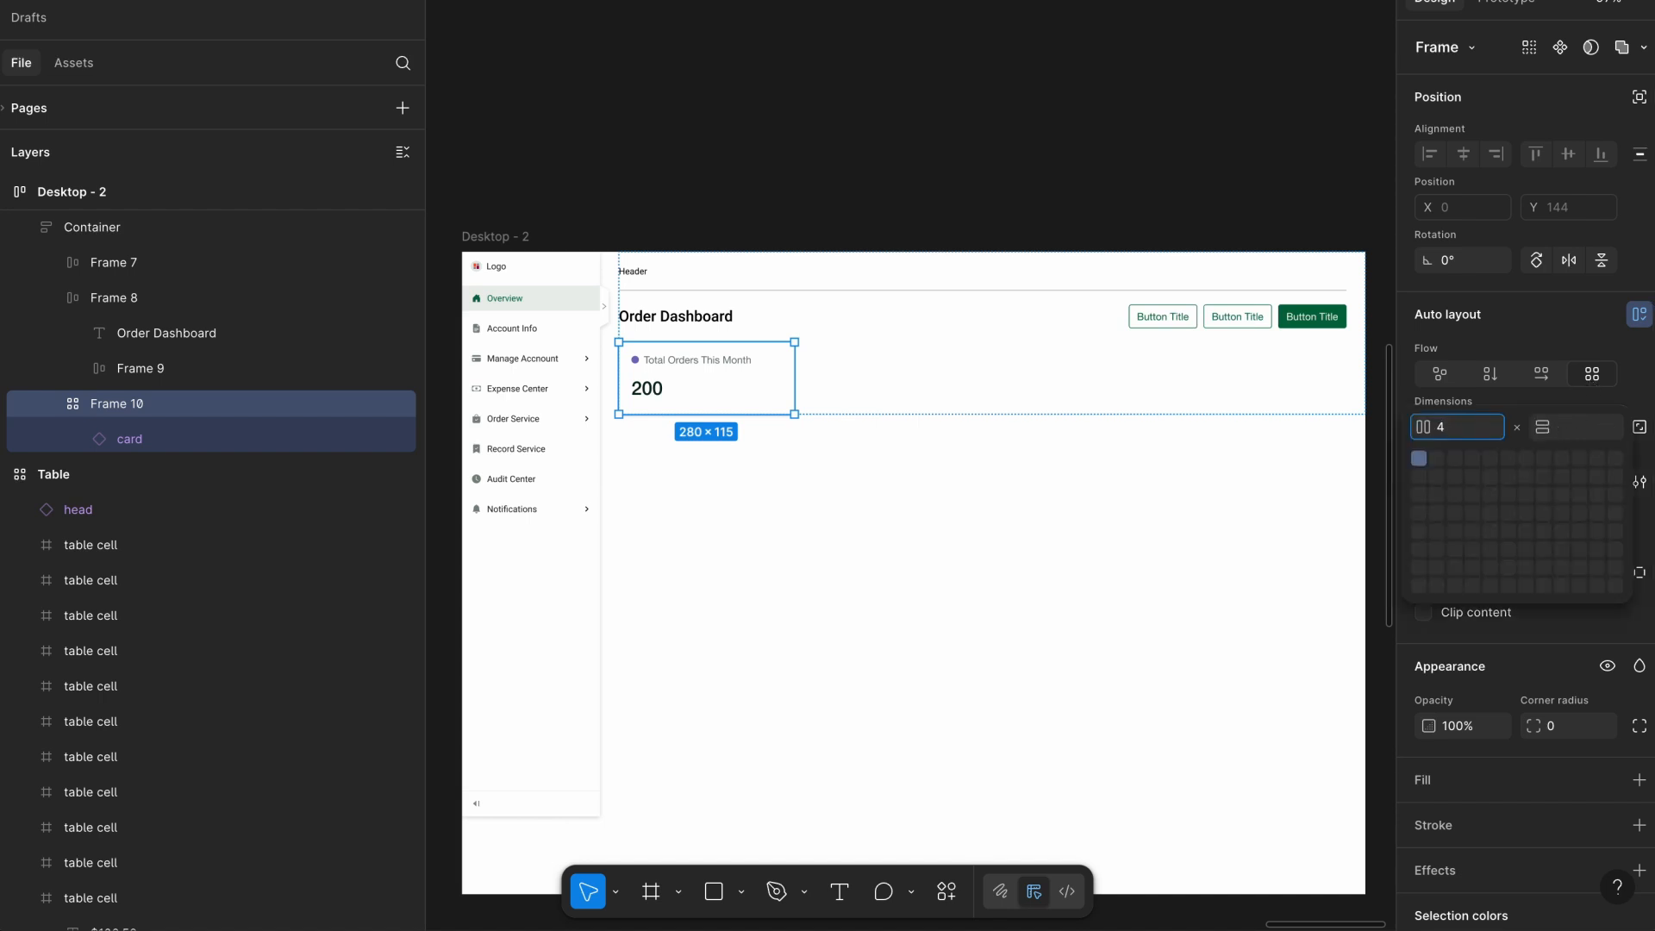
click(1561, 429)
text(1)
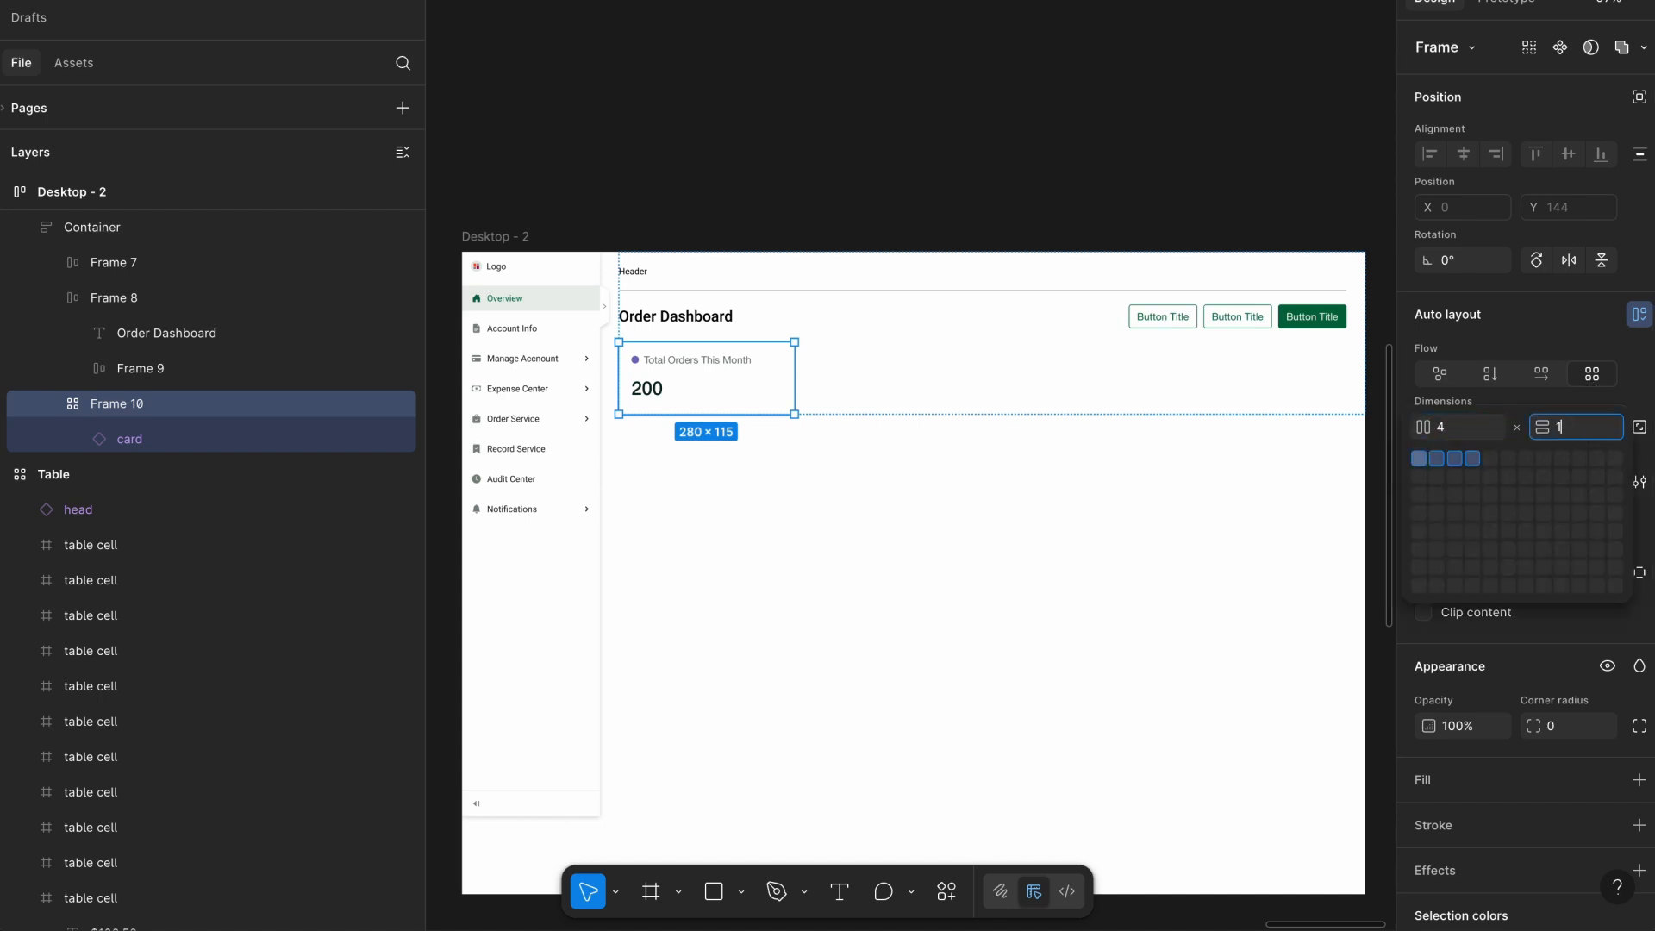
key(Return)
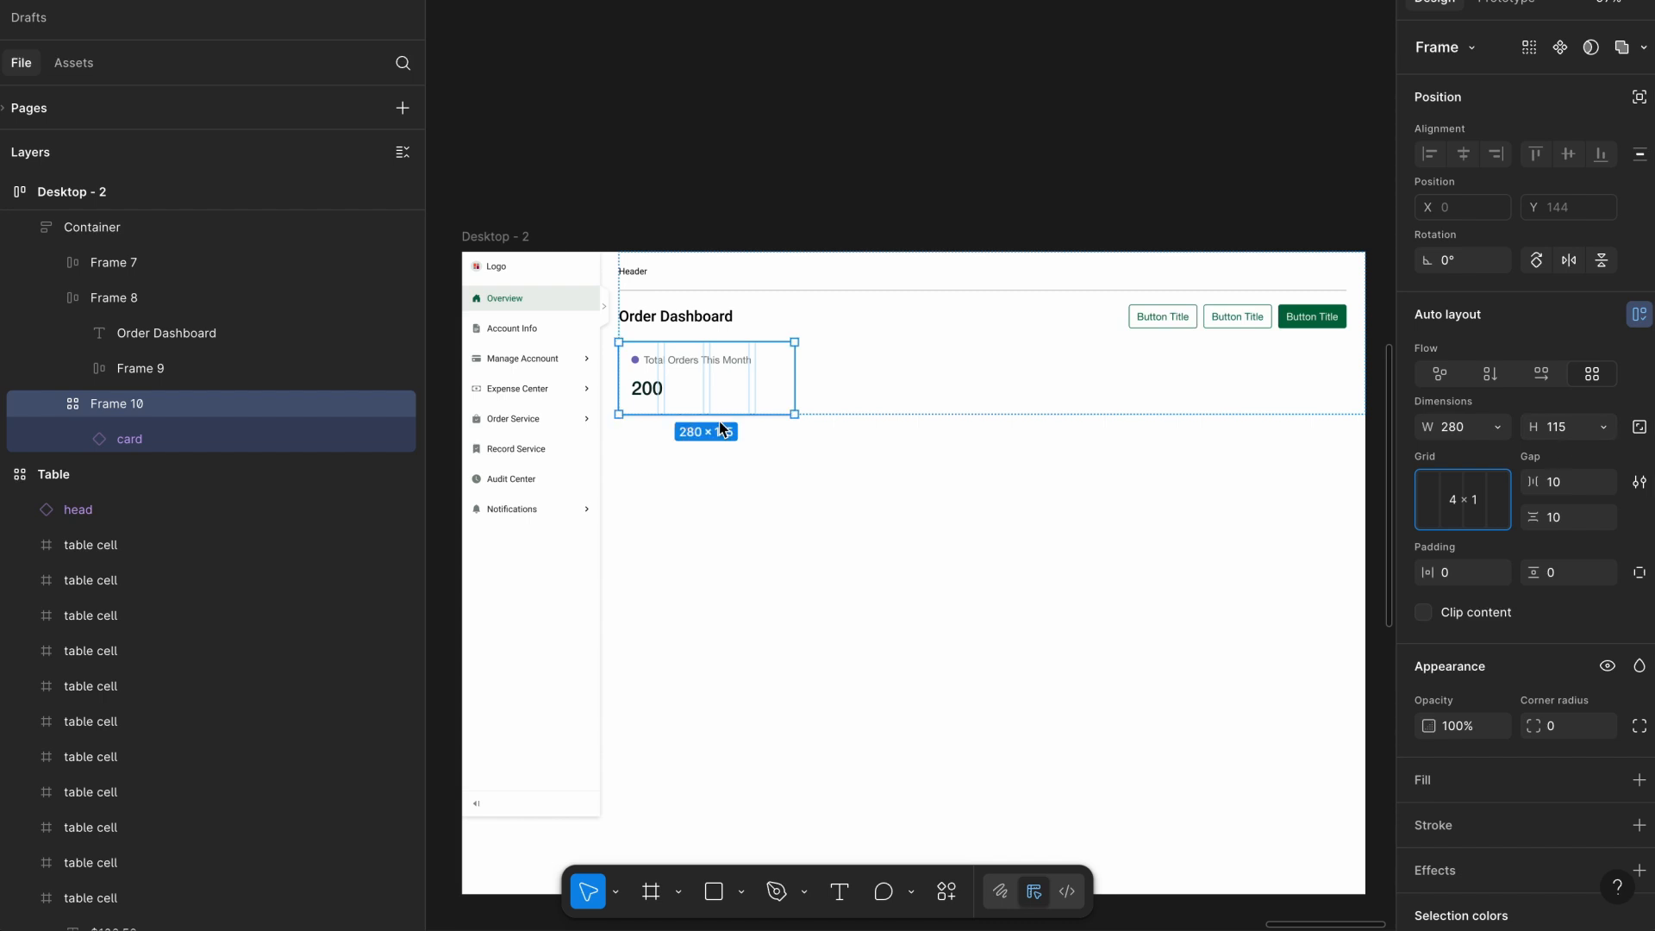
Set the width of both the 4 × 1 grid frame and the card inside it to Fill container.
click(1498, 429)
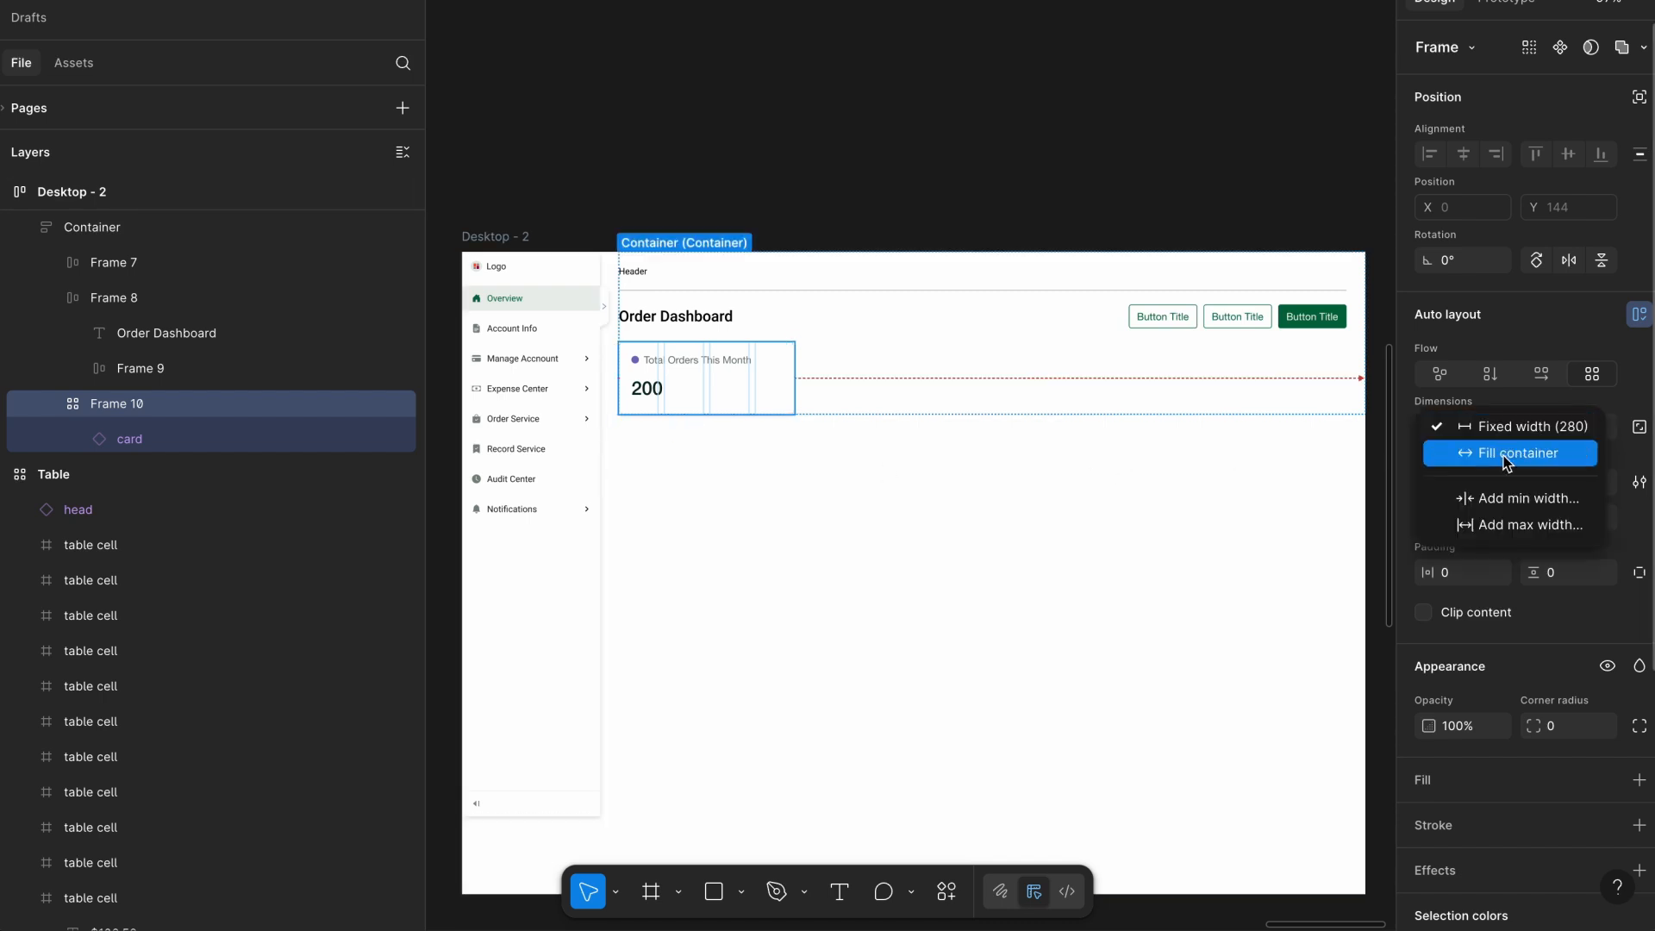
click(1507, 454)
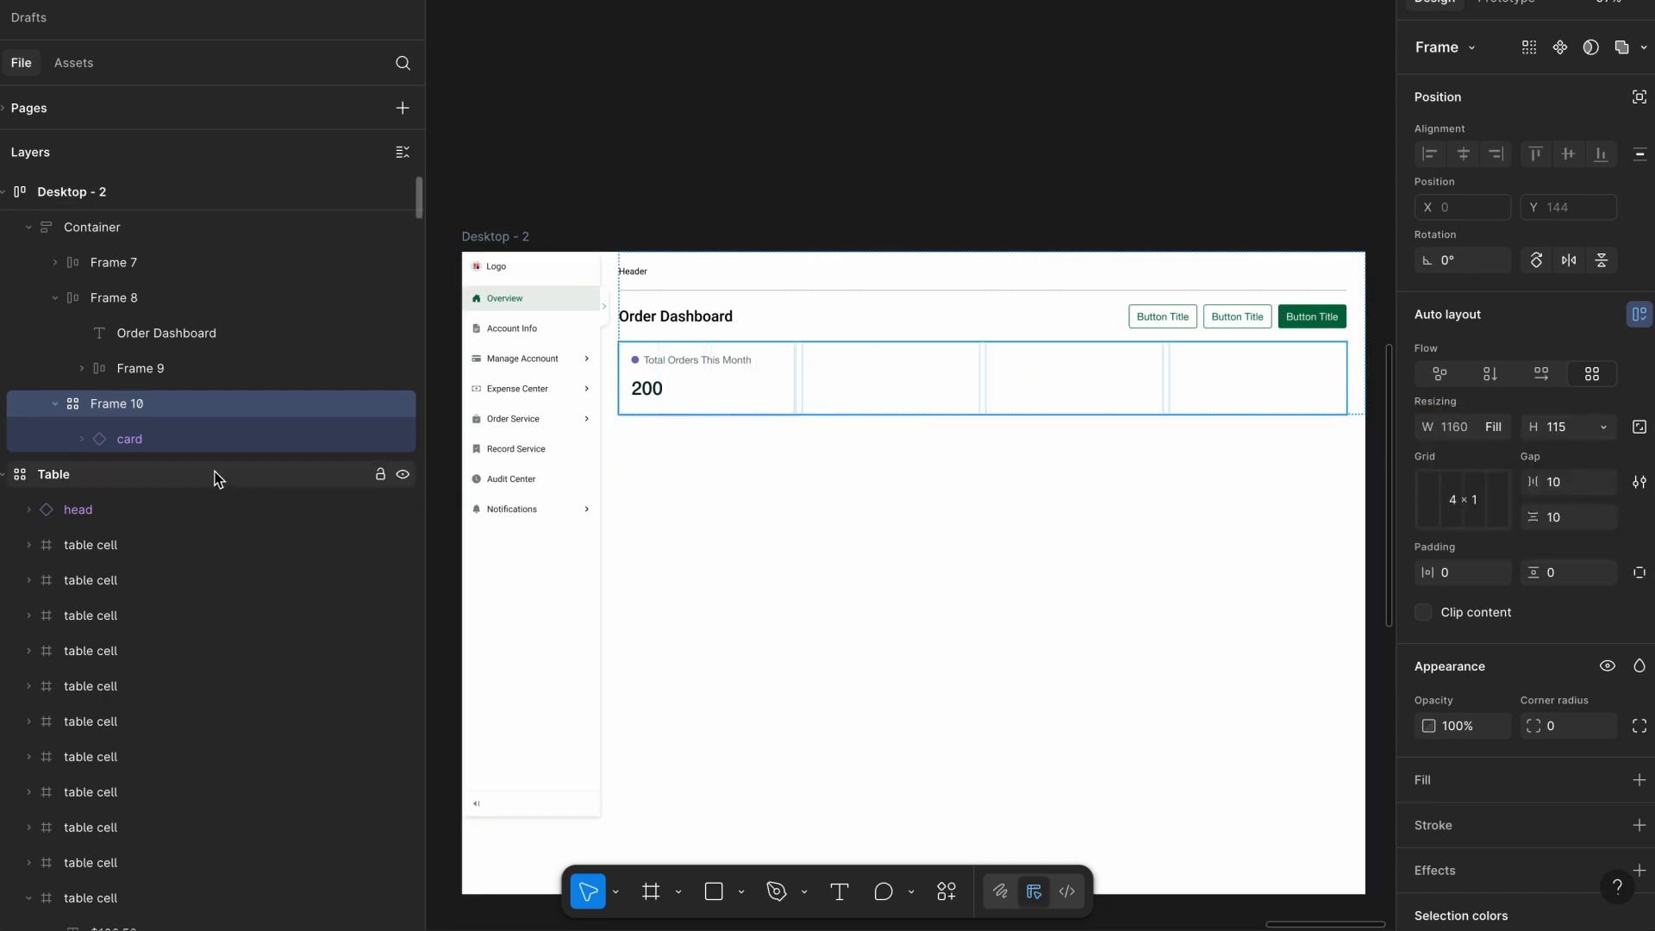
click(184, 441)
click(1502, 455)
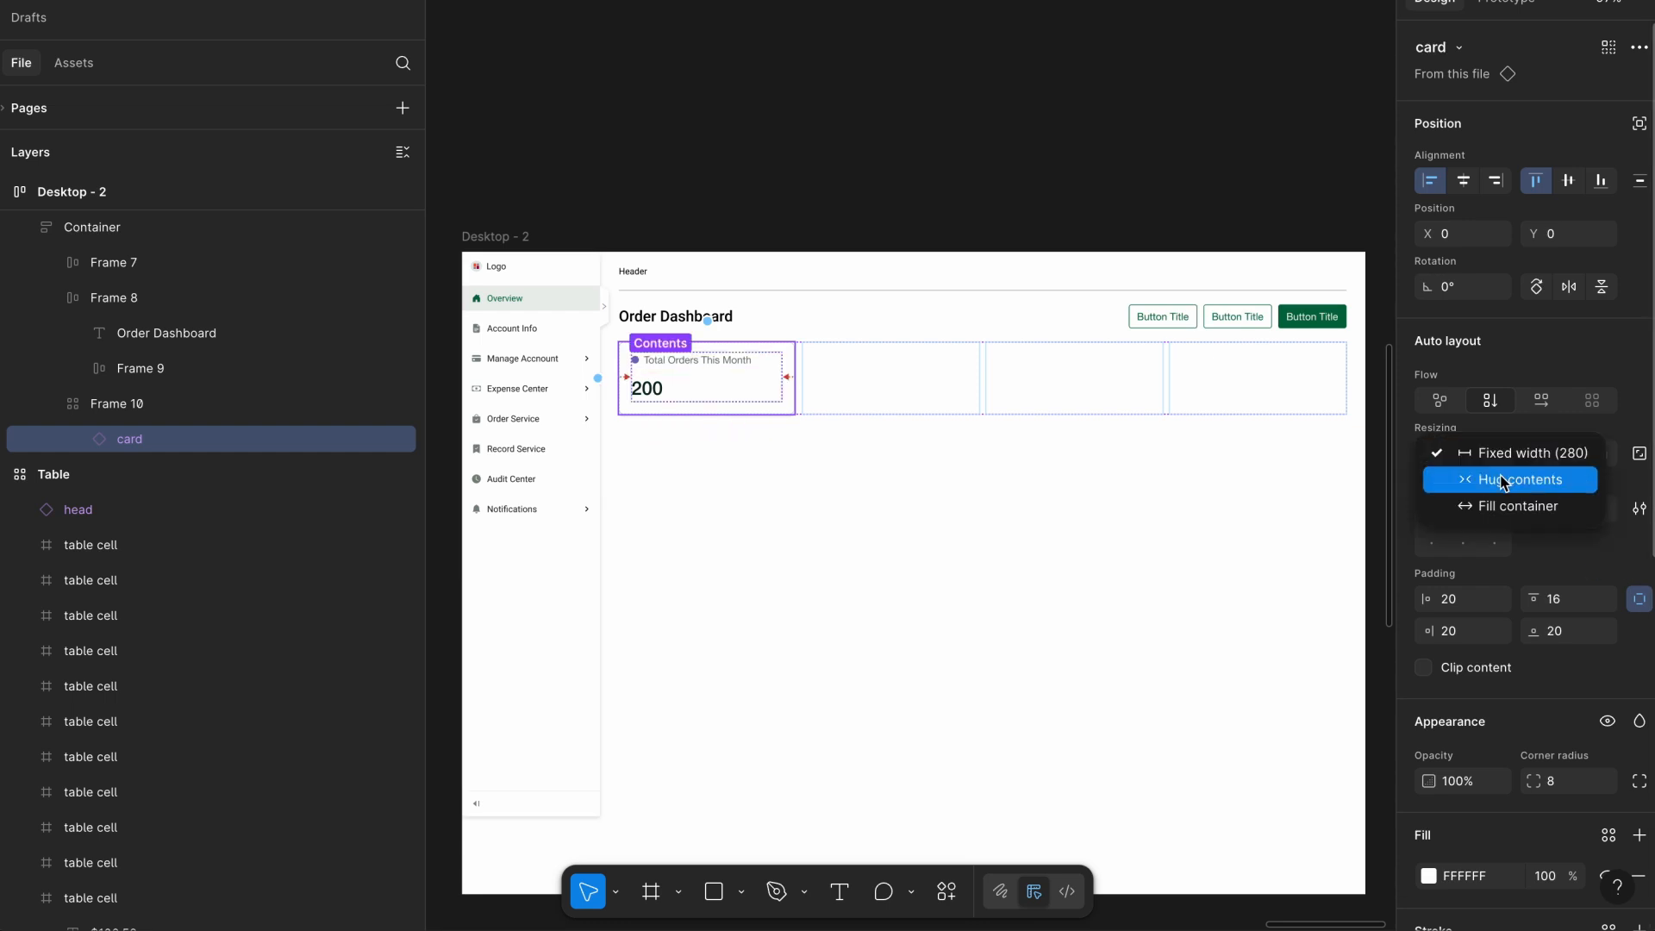
click(1513, 502)
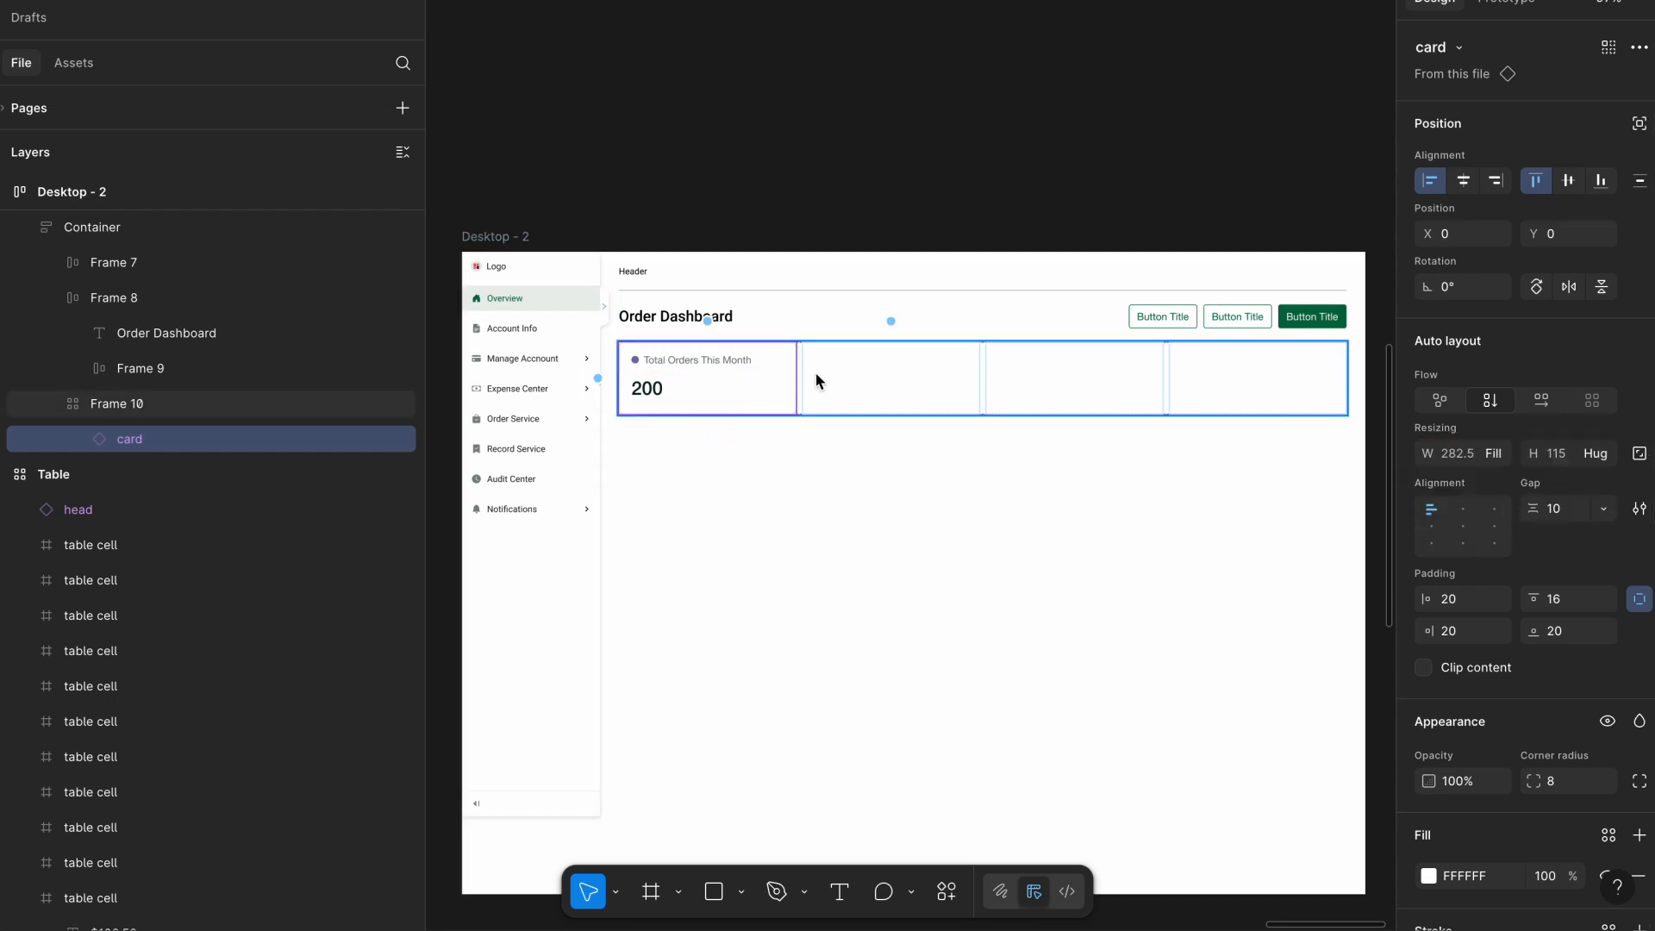
scroll(815, 372, up, 5)
scroll(815, 372, left, 2)
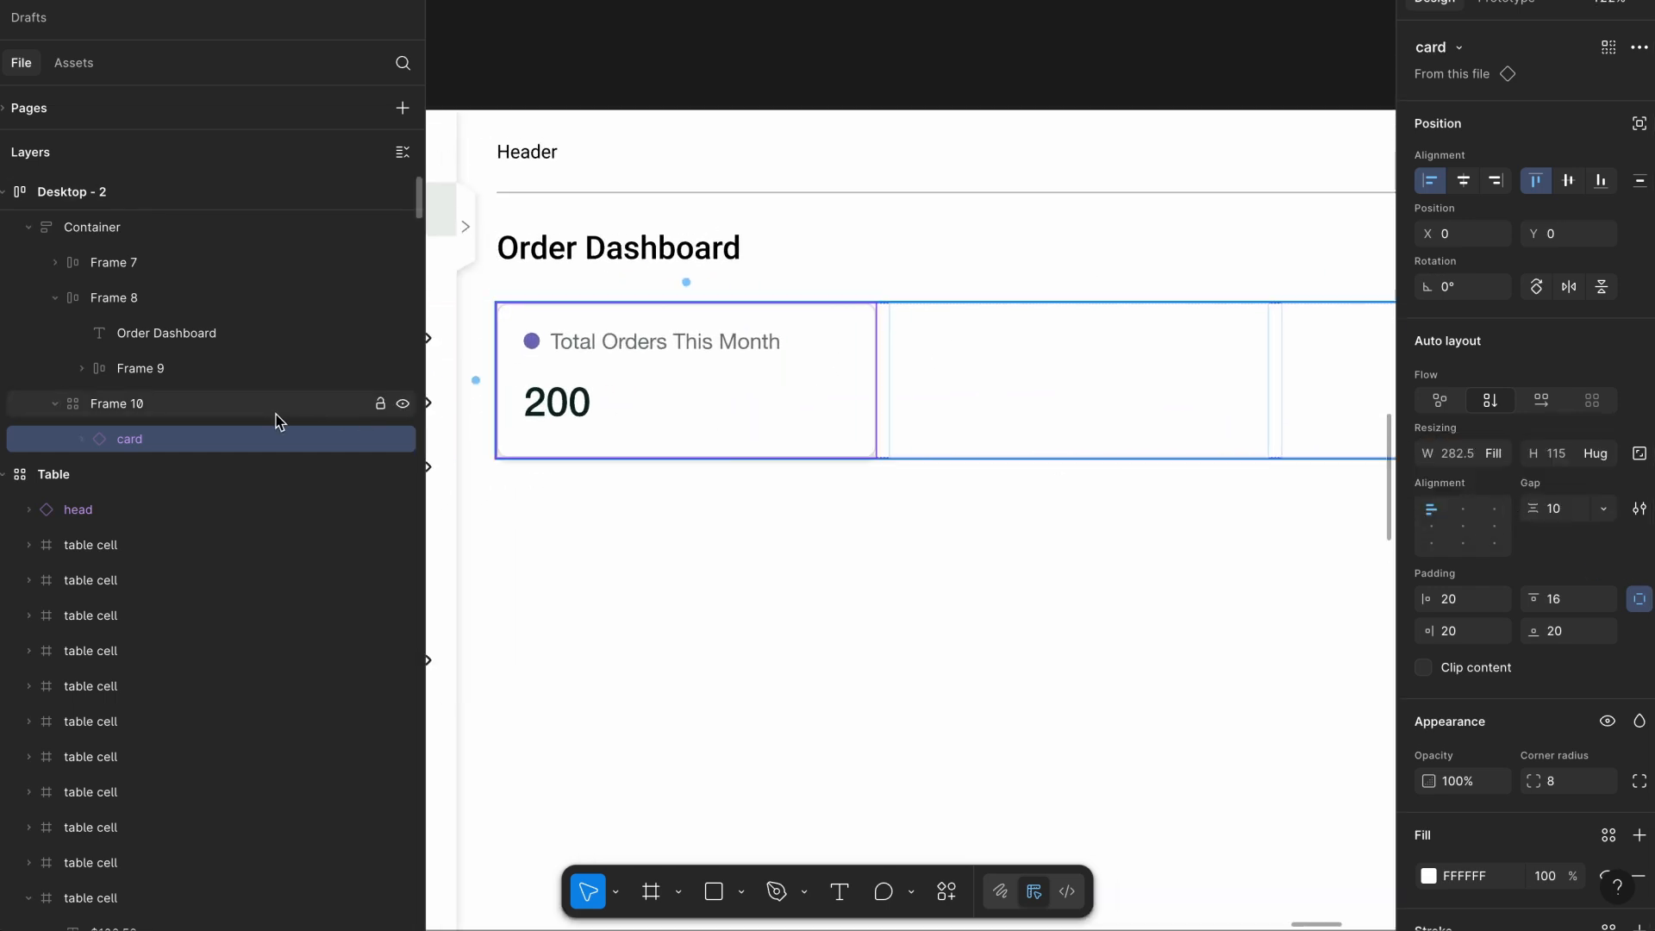
Set the horizontal gap of the 4 × 1 card grid frame to 30.
click(251, 406)
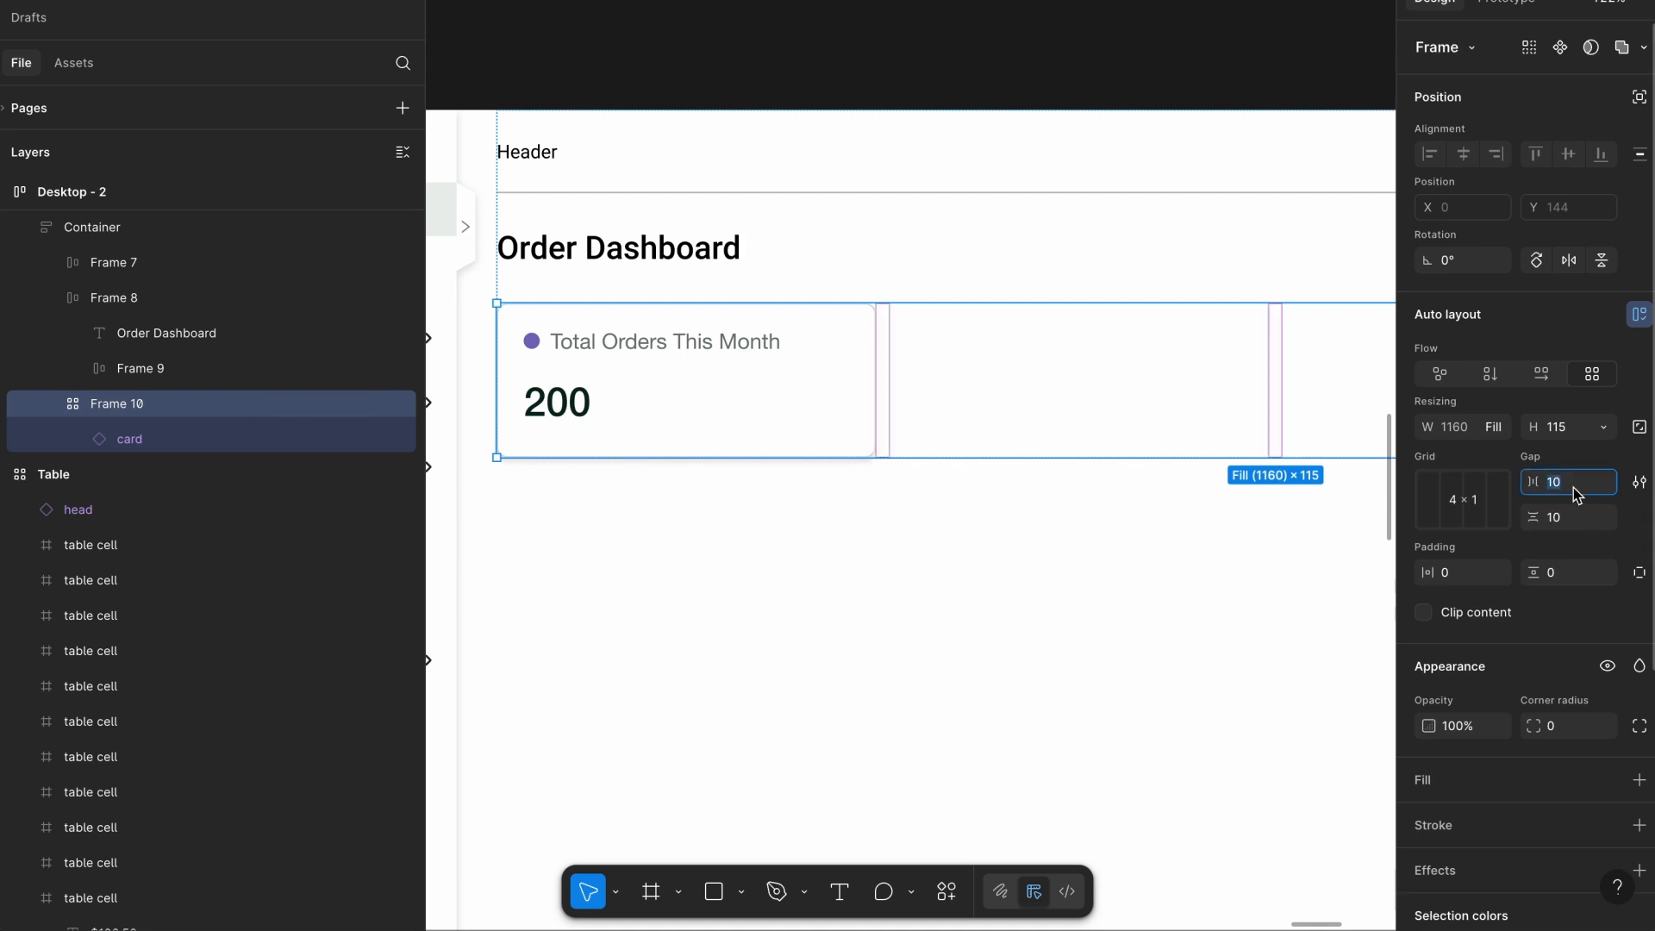
text(30)
key(Return)
scroll(777, 521, down, 5)
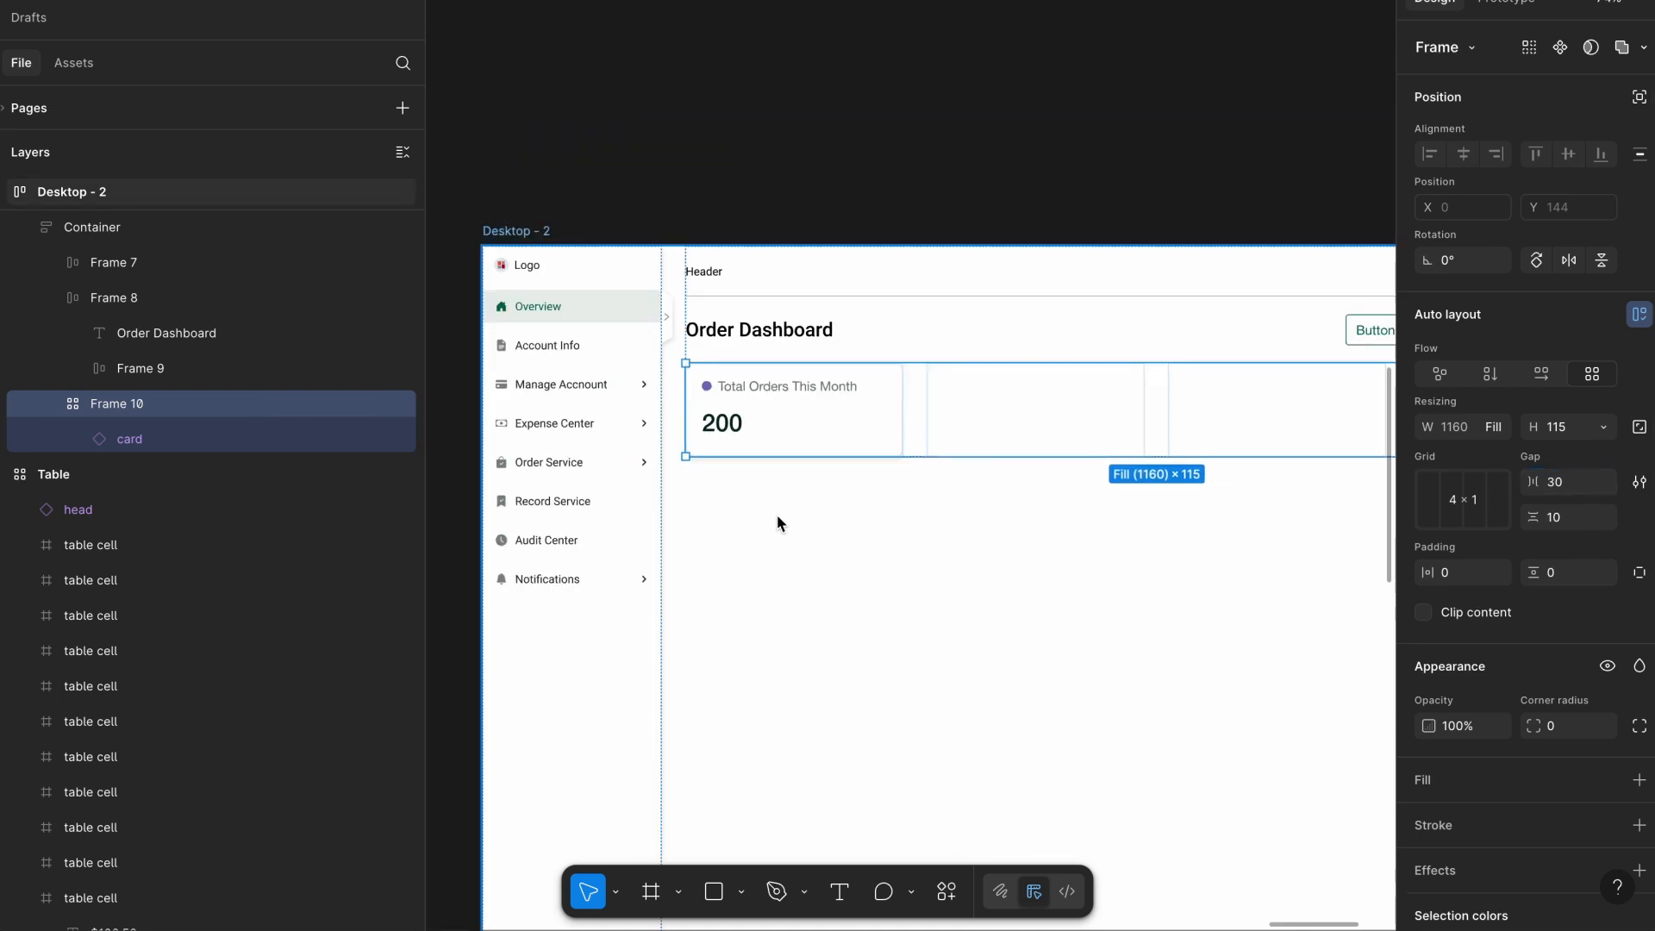
Duplicate the Total Orders This Month card three times to fill the remaining grid columns.
click(184, 439)
scroll(495, 456, down, 3)
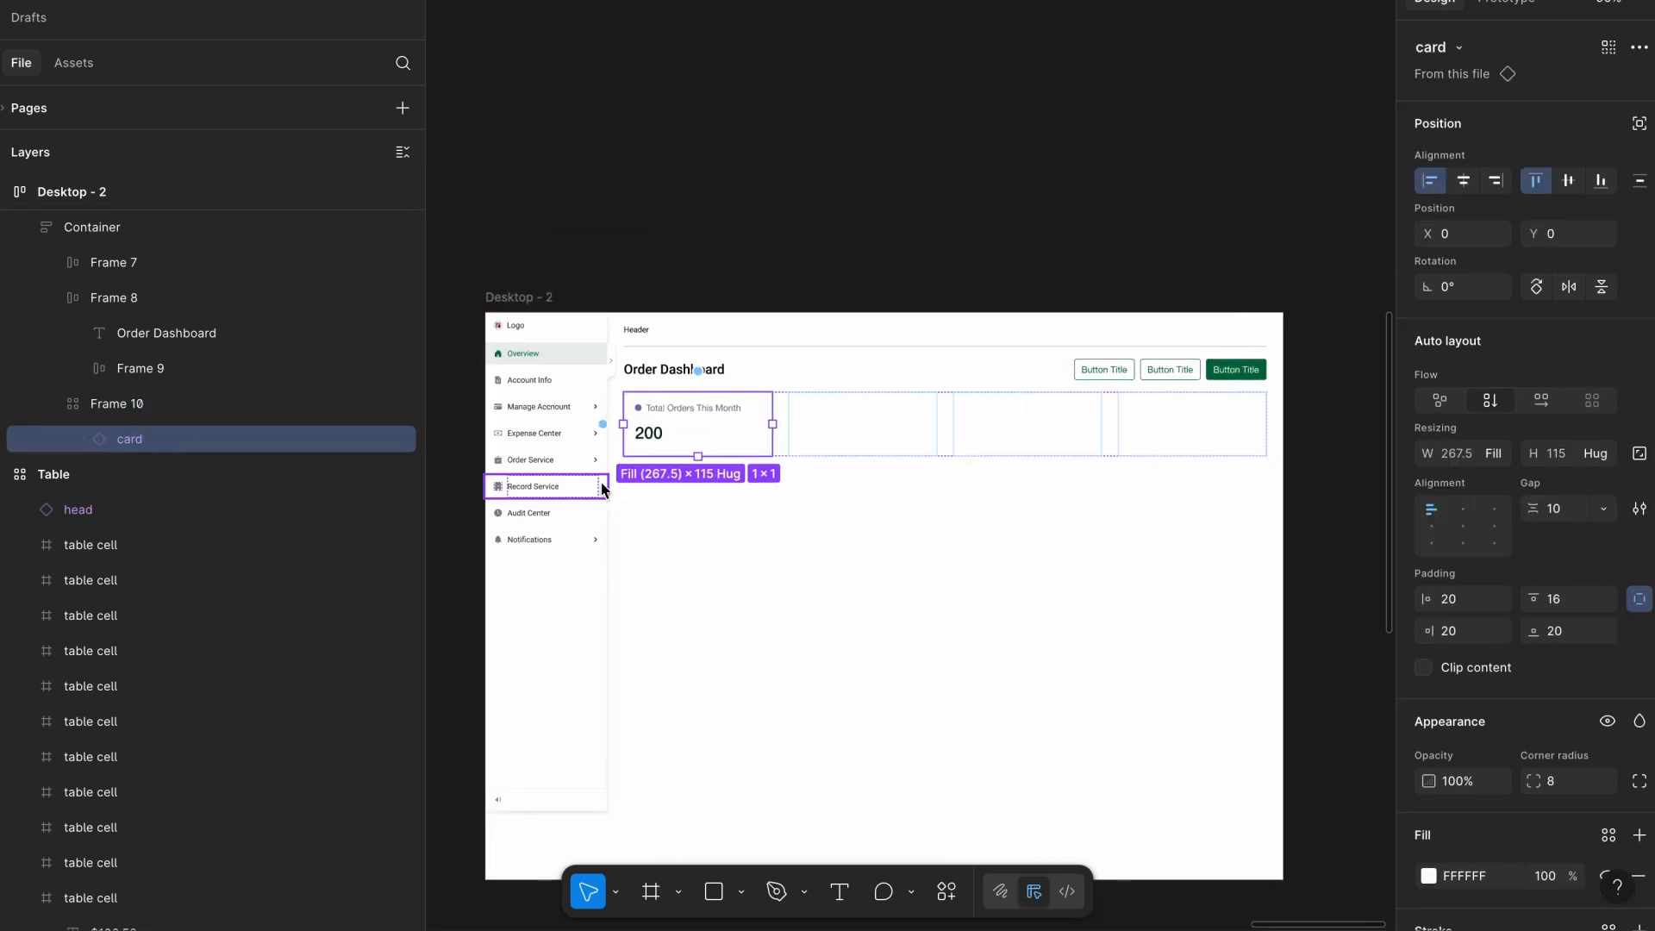
key(ctrl+d)
key(ctrl+d)
key(ctrl+d)
click(1038, 193)
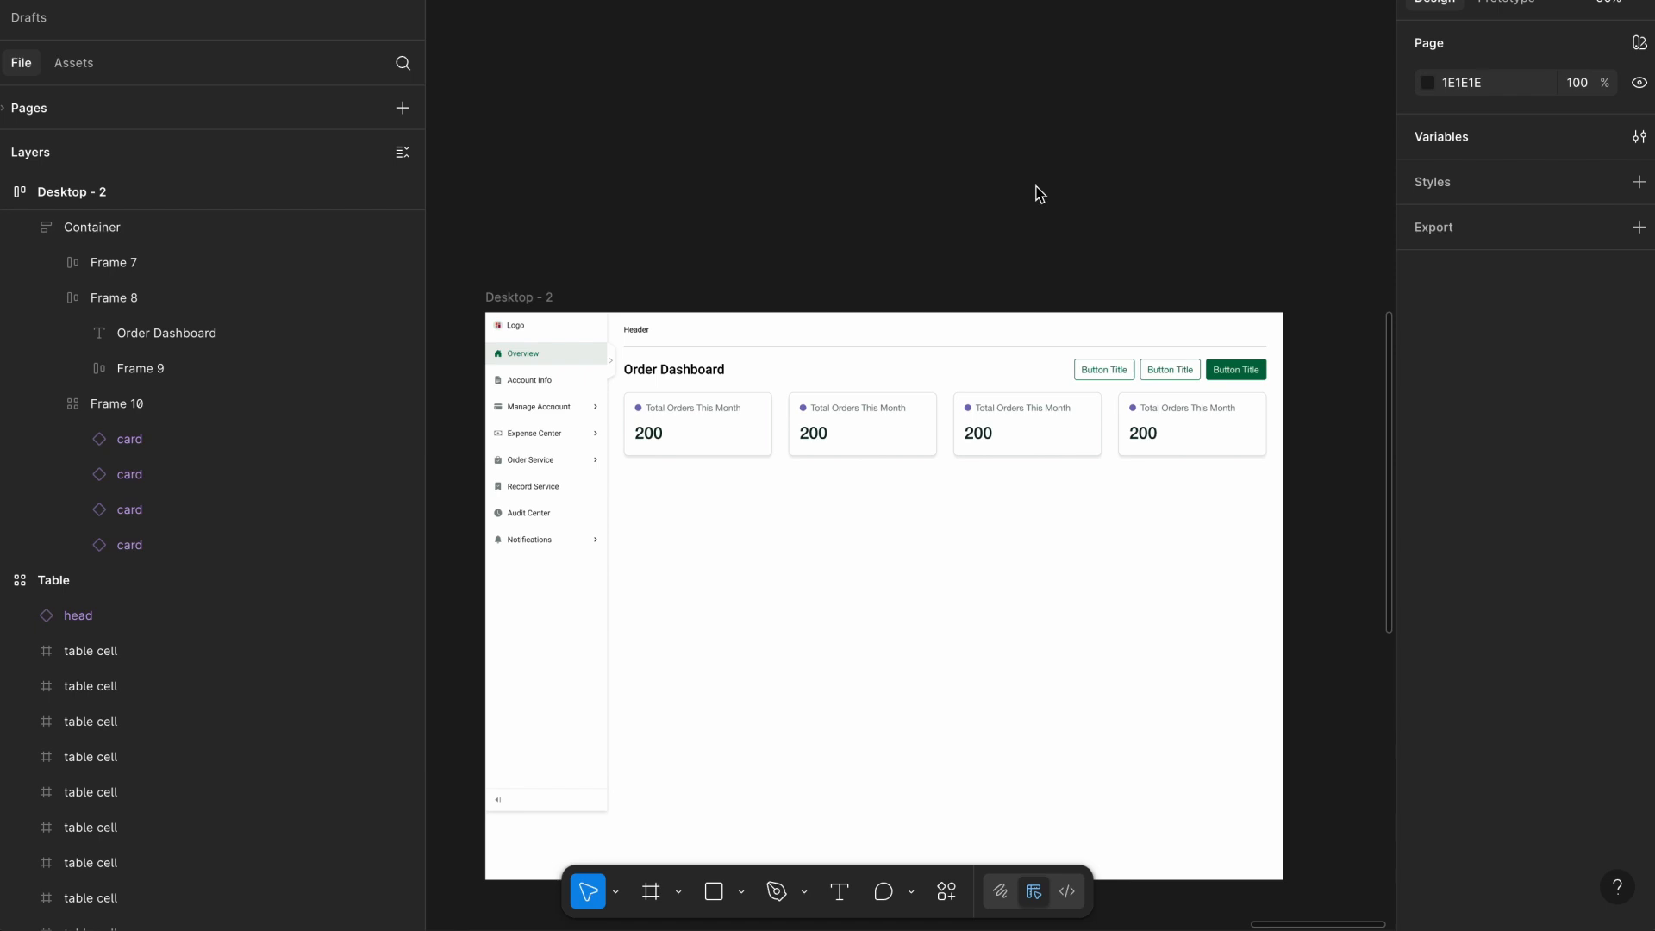
Copy the Default variant of the Tab component from Section 1 into Container, below the row of cards.
scroll(624, 75, down, 3)
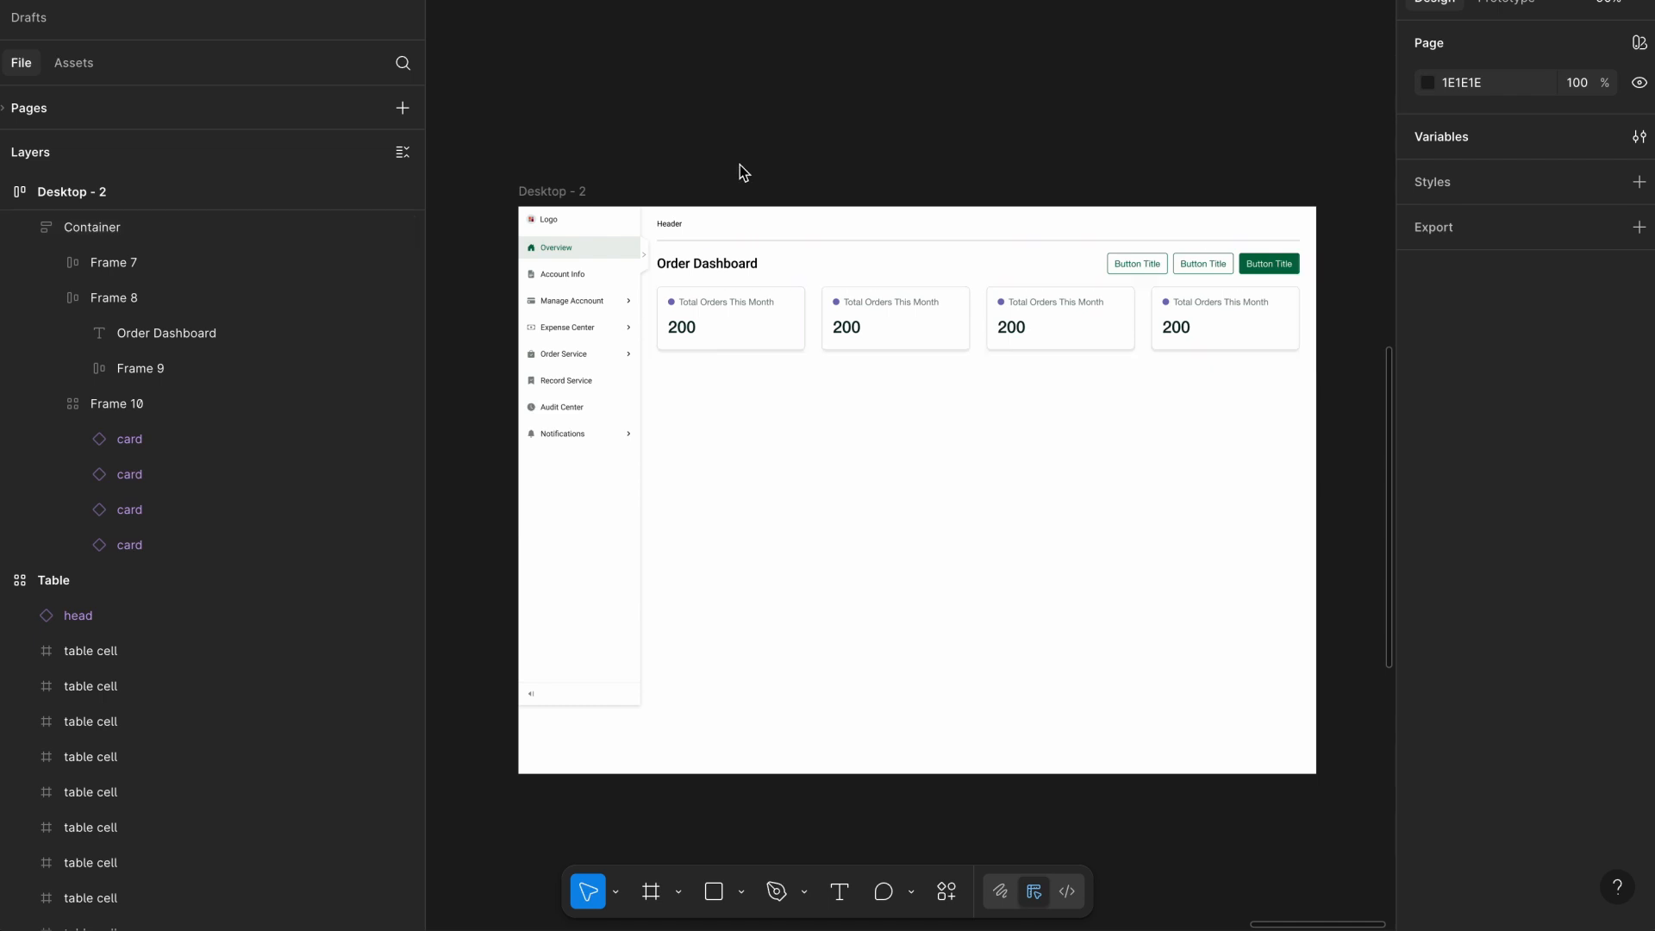
scroll(740, 164, up, 1)
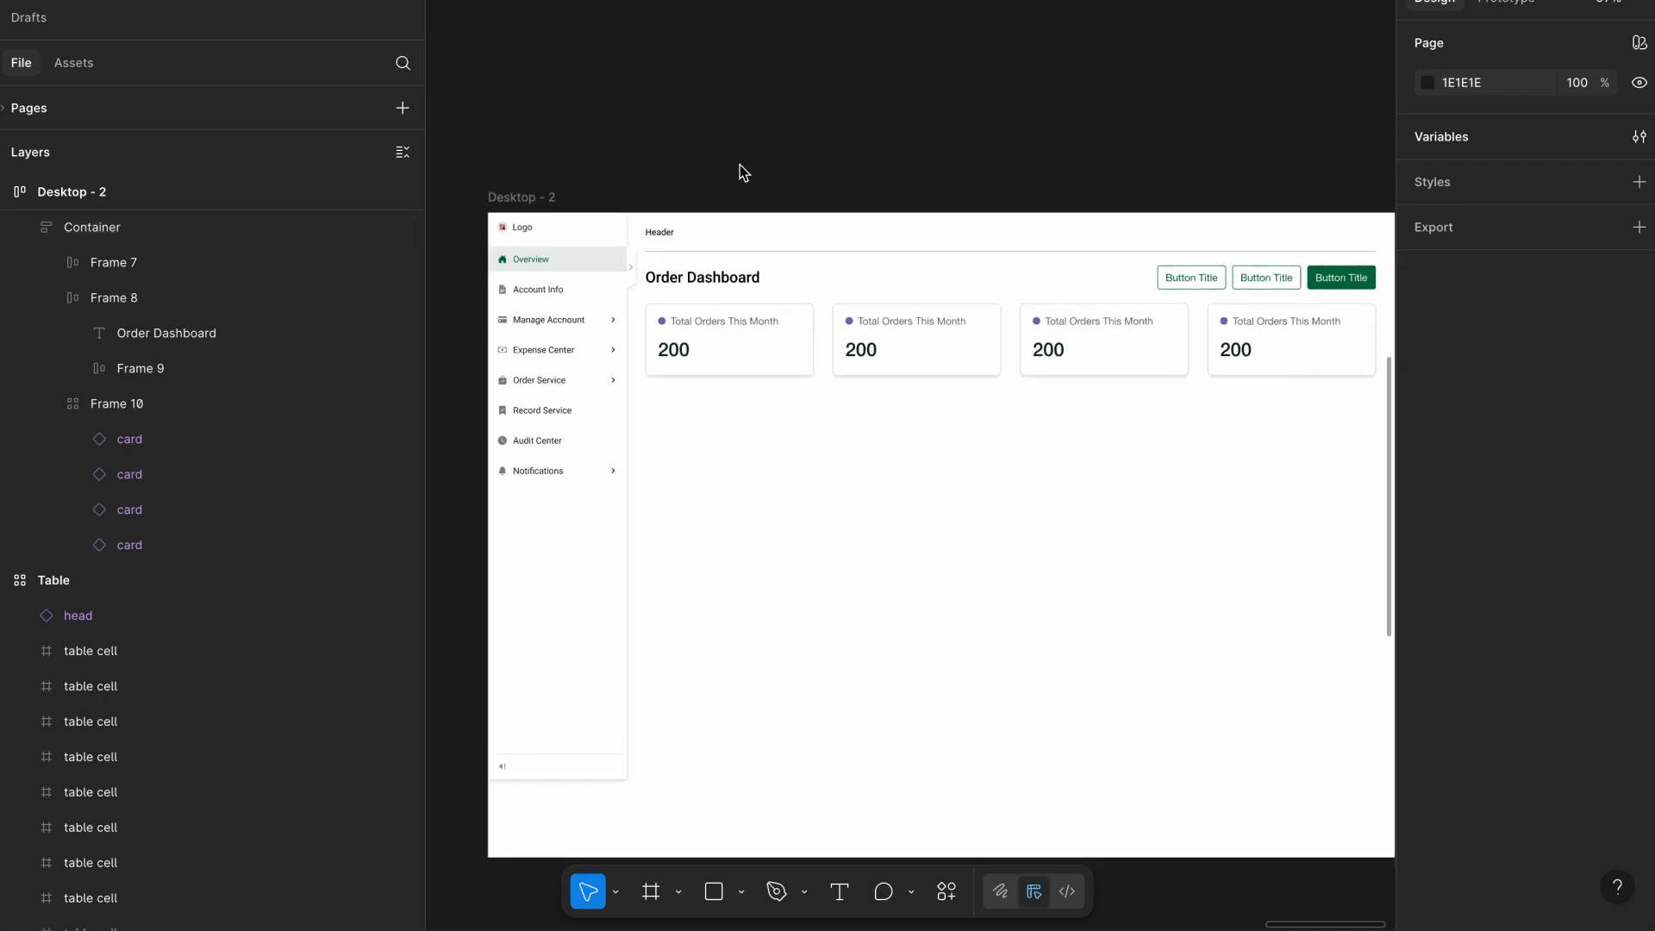
scroll(740, 164, down, 5)
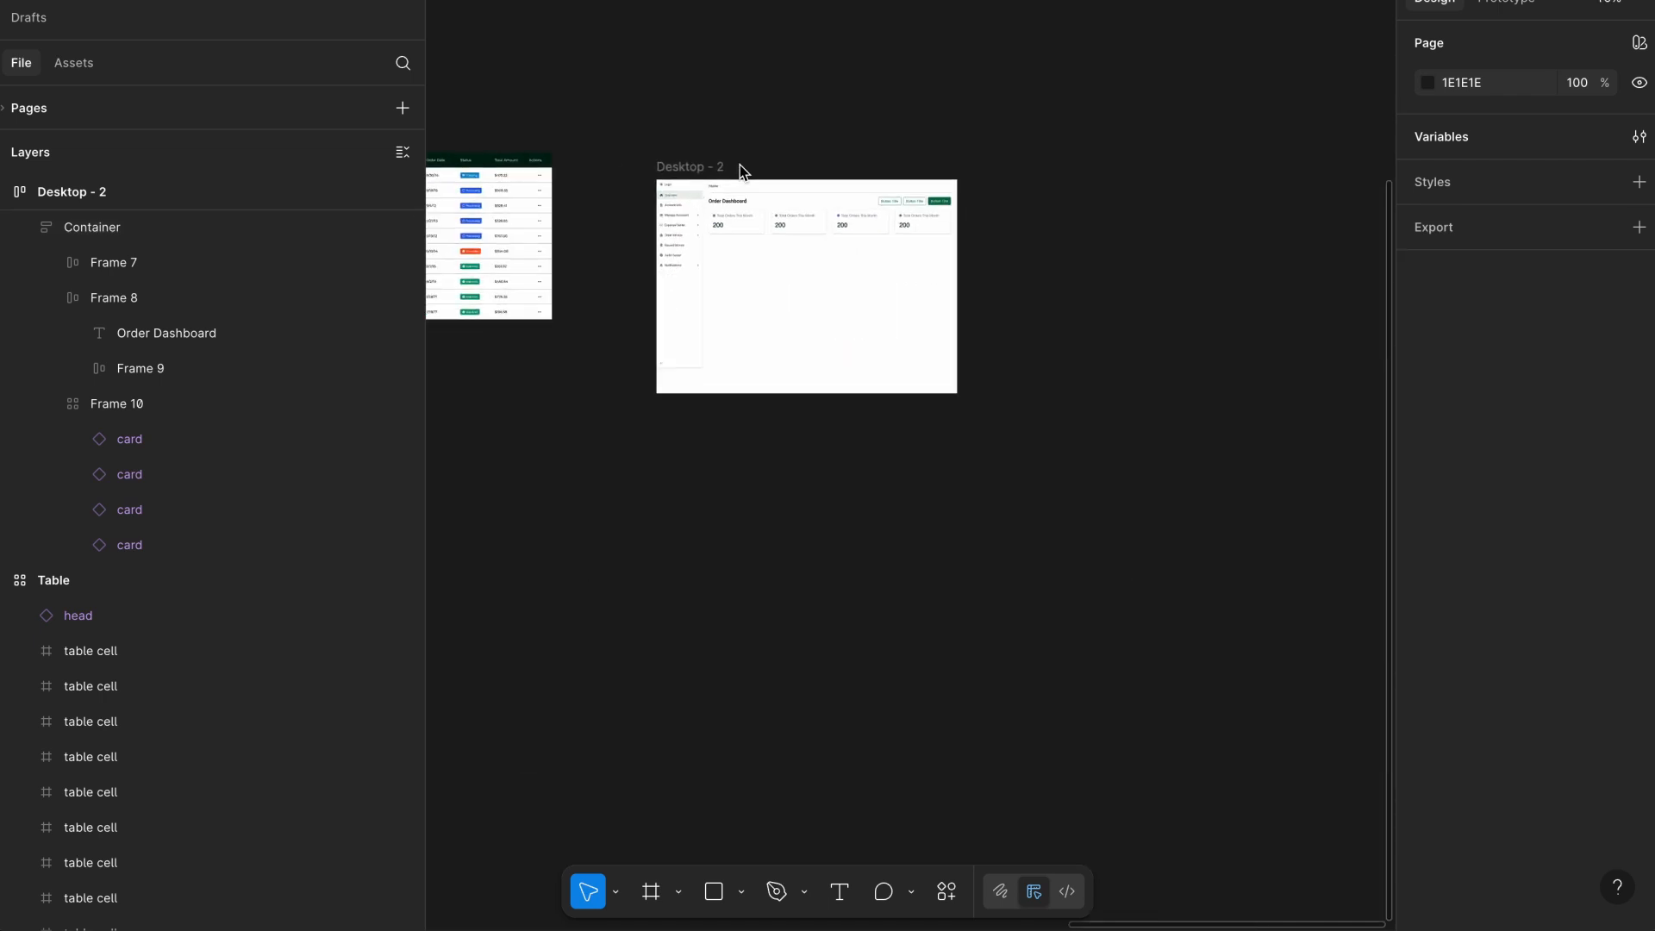
scroll(739, 164, left, 10)
scroll(739, 164, left, 2)
scroll(598, 79, left, 2)
scroll(597, 79, up, 3)
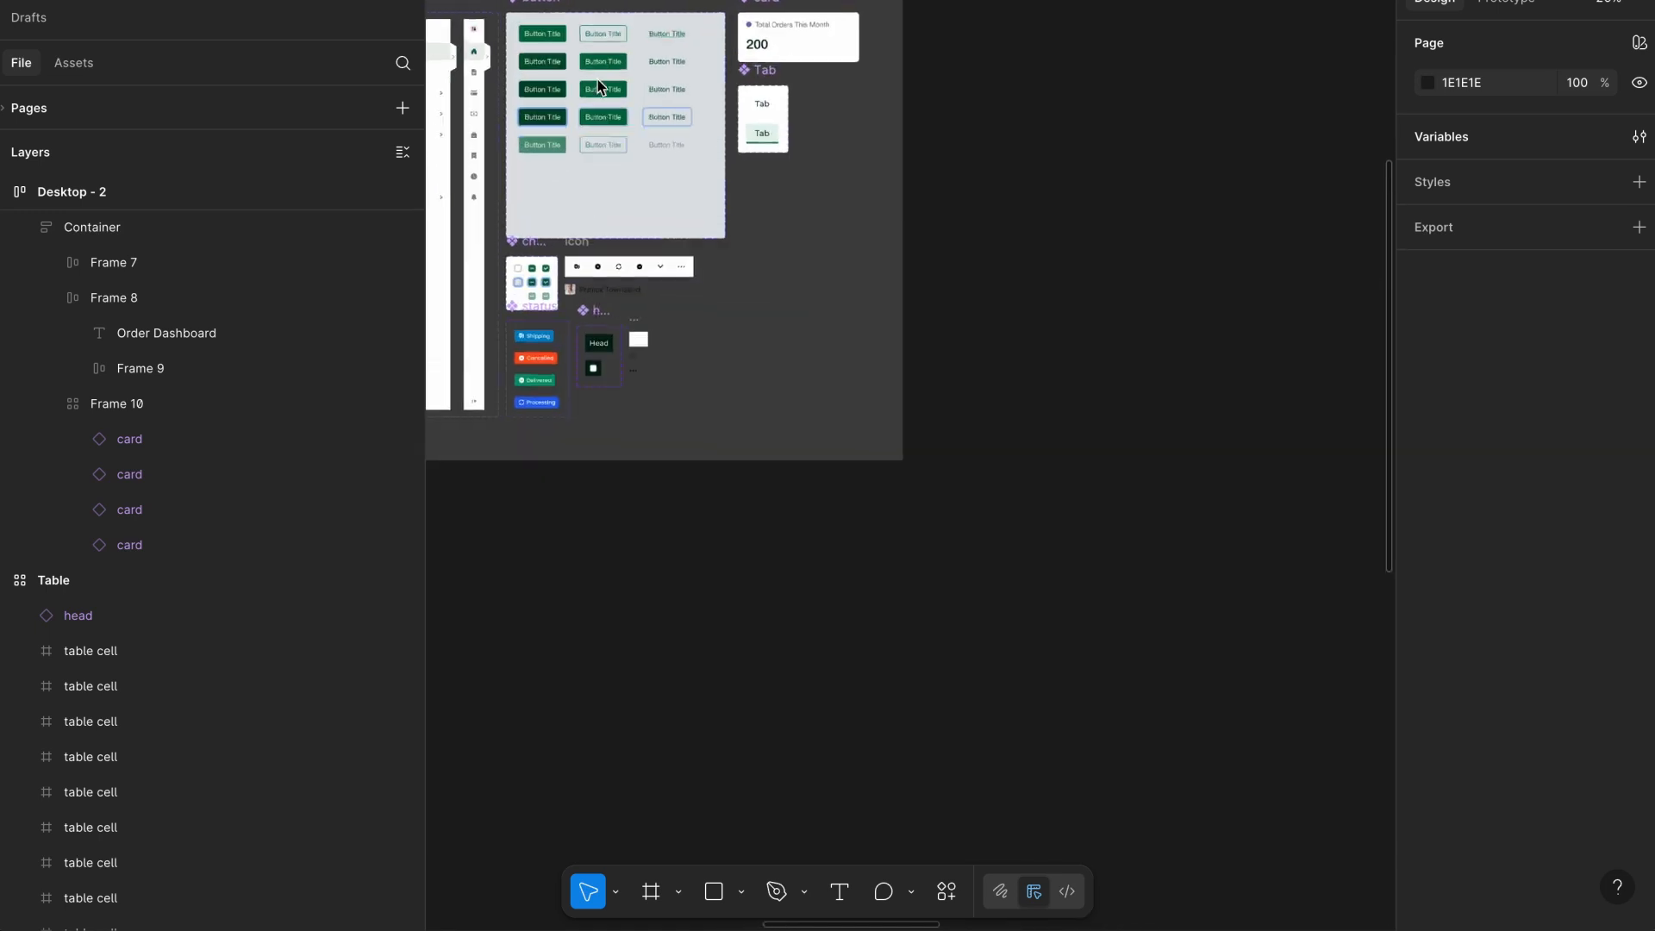
scroll(760, 91, up, 5)
click(794, 128)
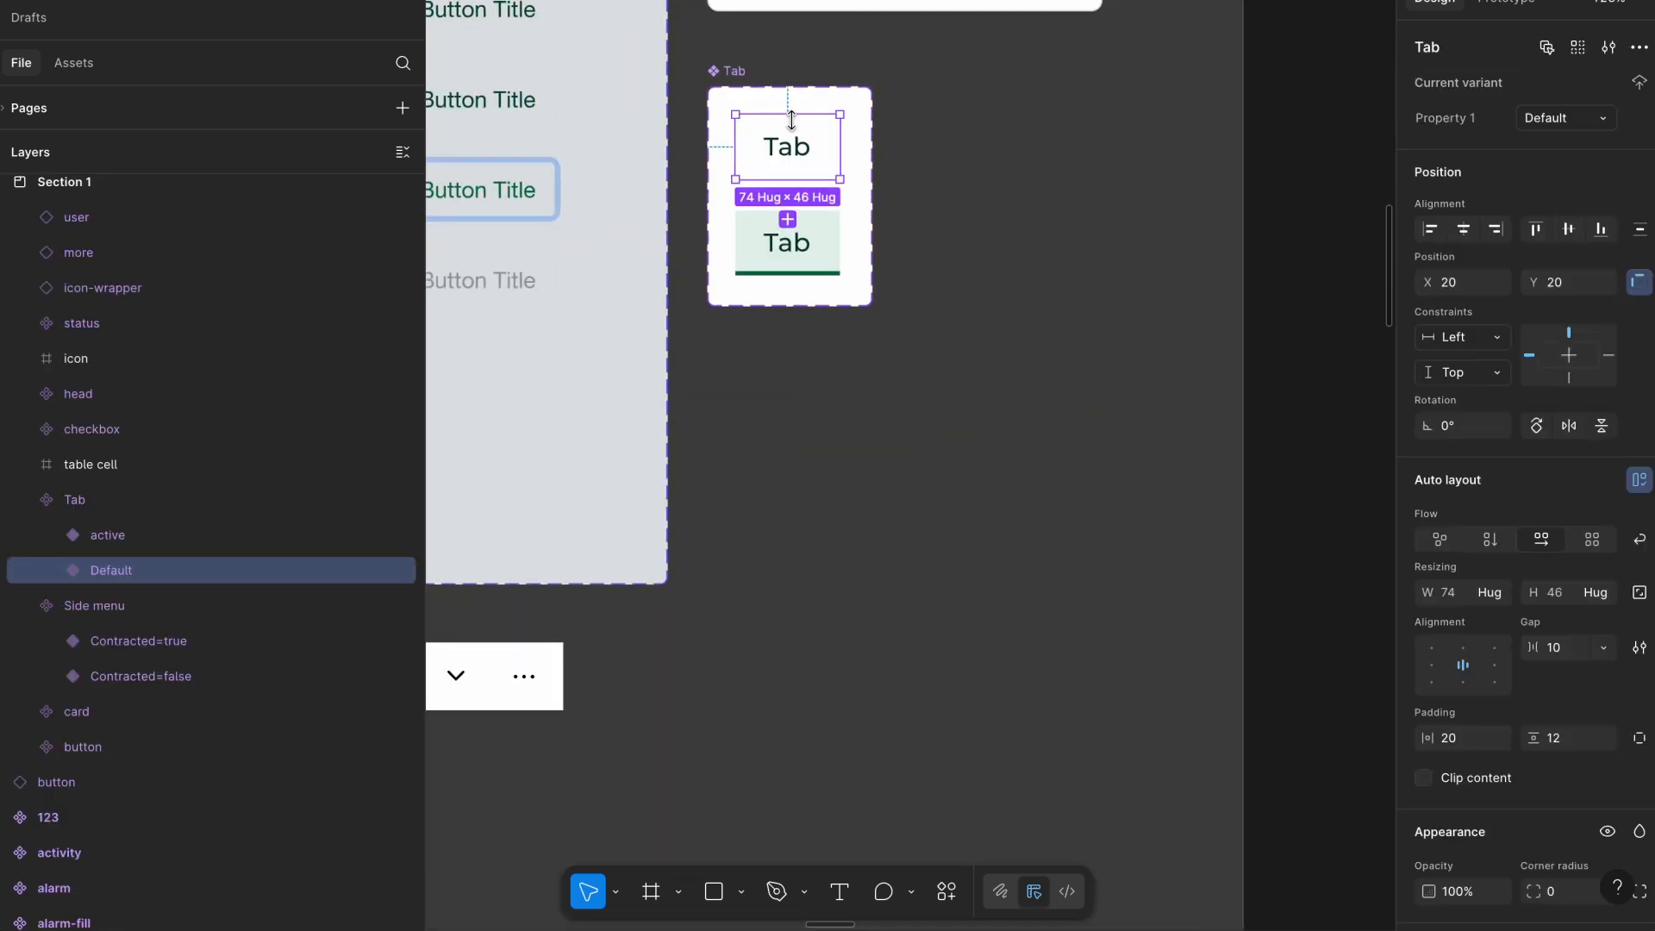
scroll(794, 128, down, 5)
scroll(980, 277, right, 3)
scroll(918, 321, up, 5)
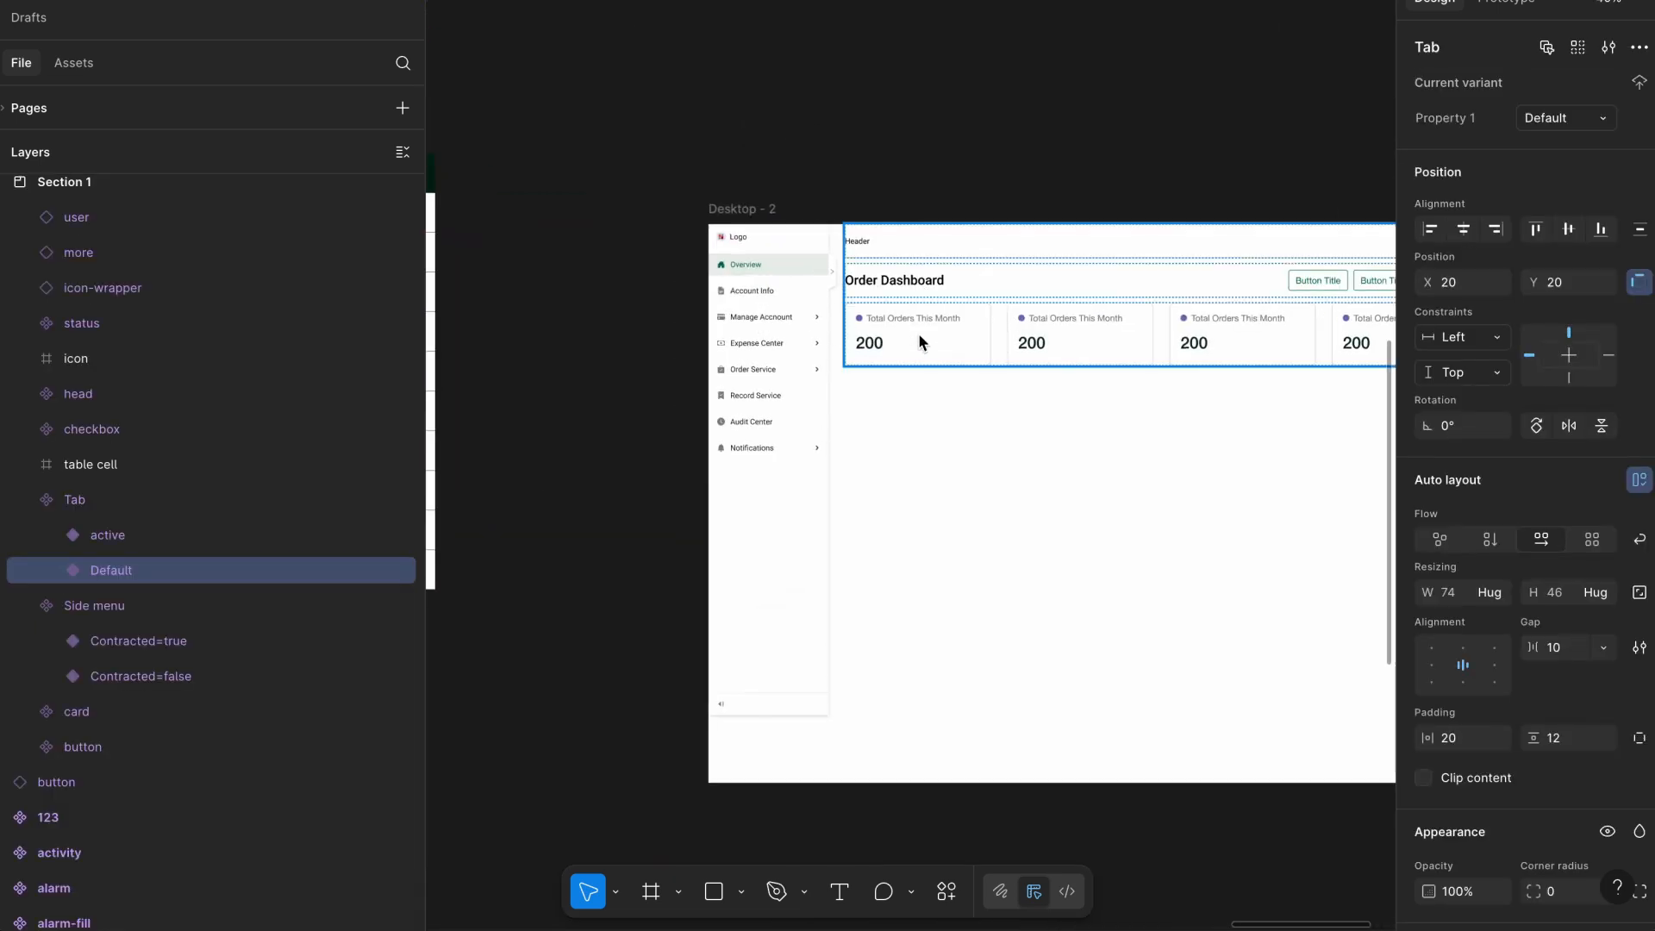
click(919, 341)
scroll(925, 347, right, 3)
scroll(924, 347, down, 1)
key(ctrl+v)
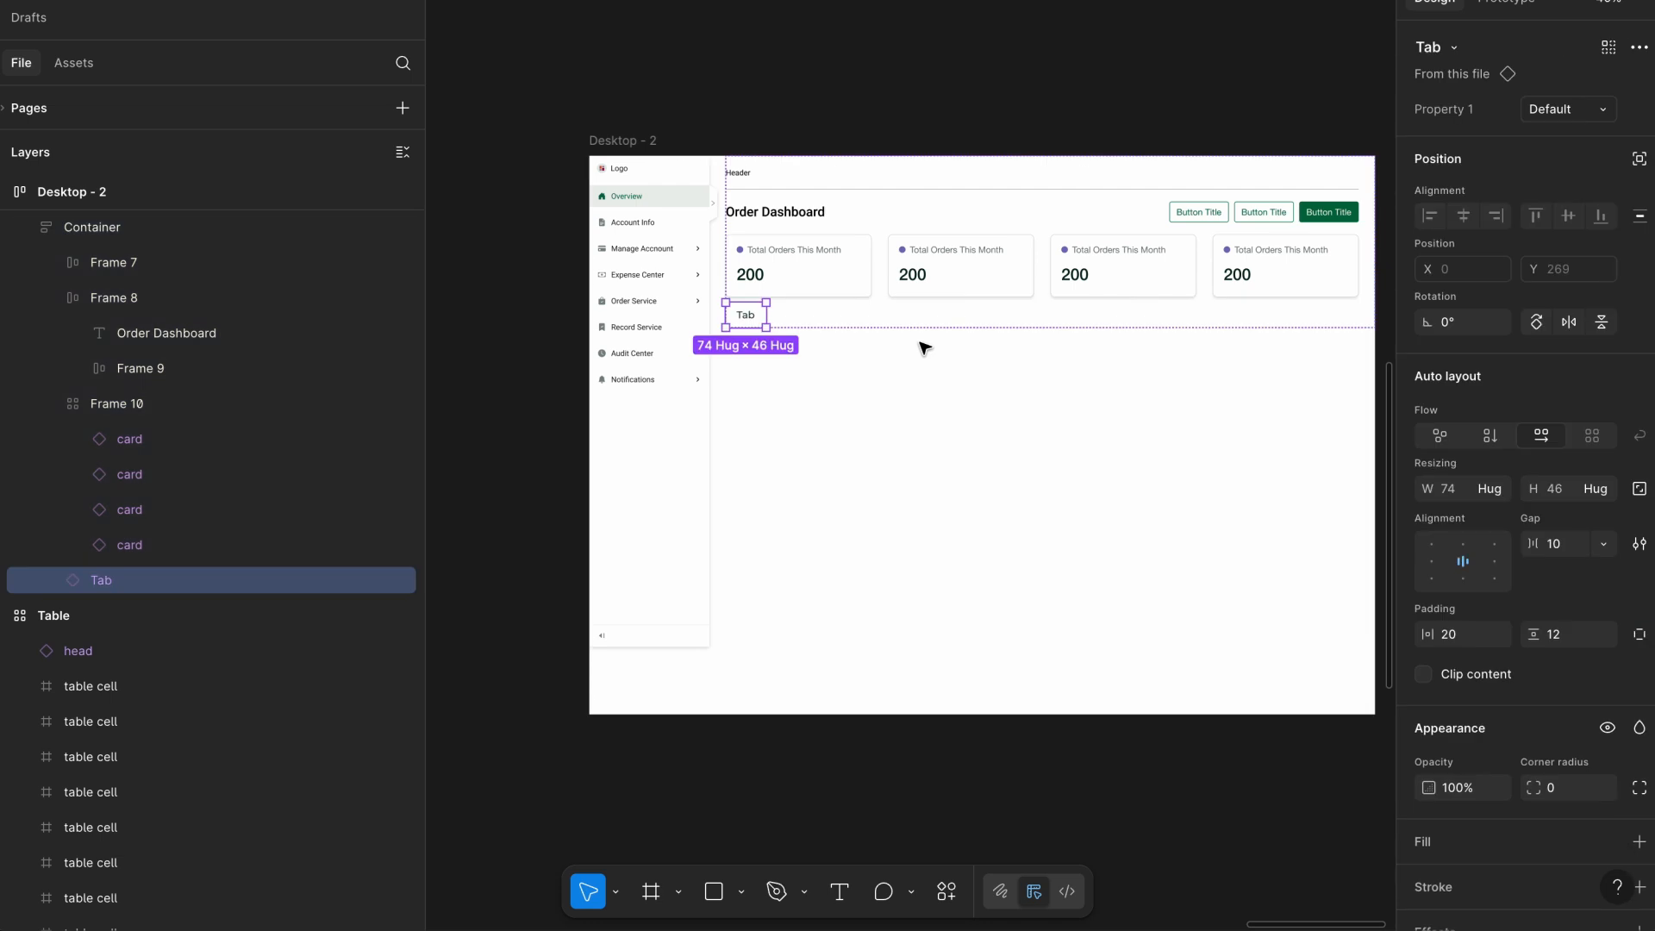
Wrap the Tab in a horizontal auto layout frame with its width set to Fill container and a gap of 16.
key(shift+a)
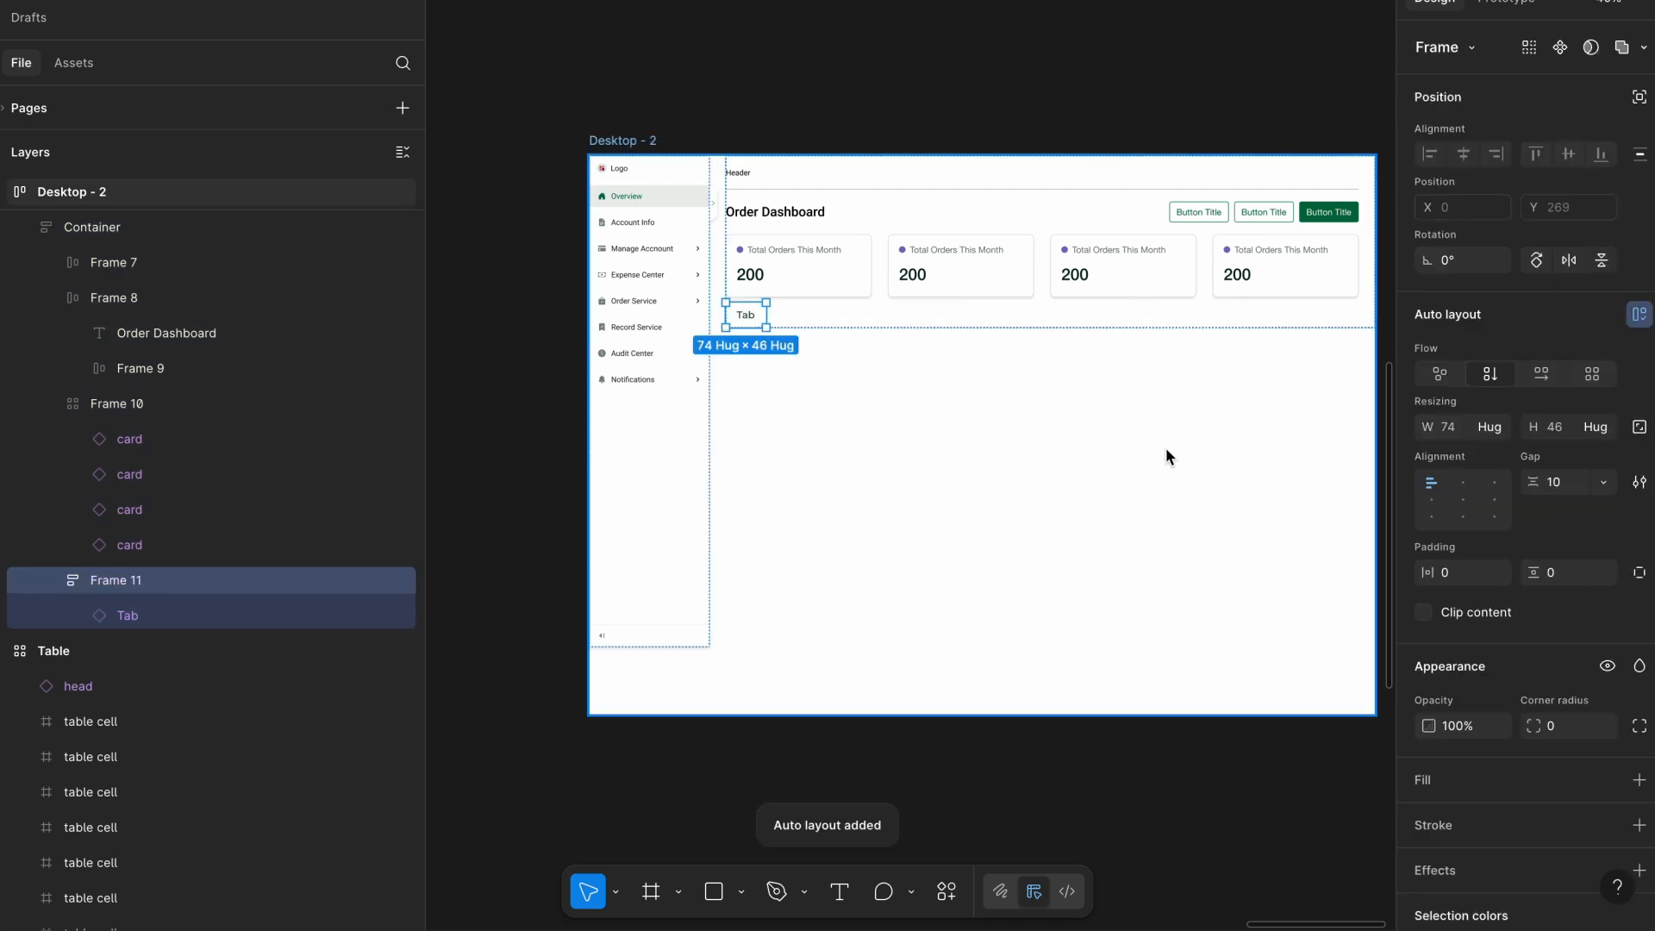
click(1543, 372)
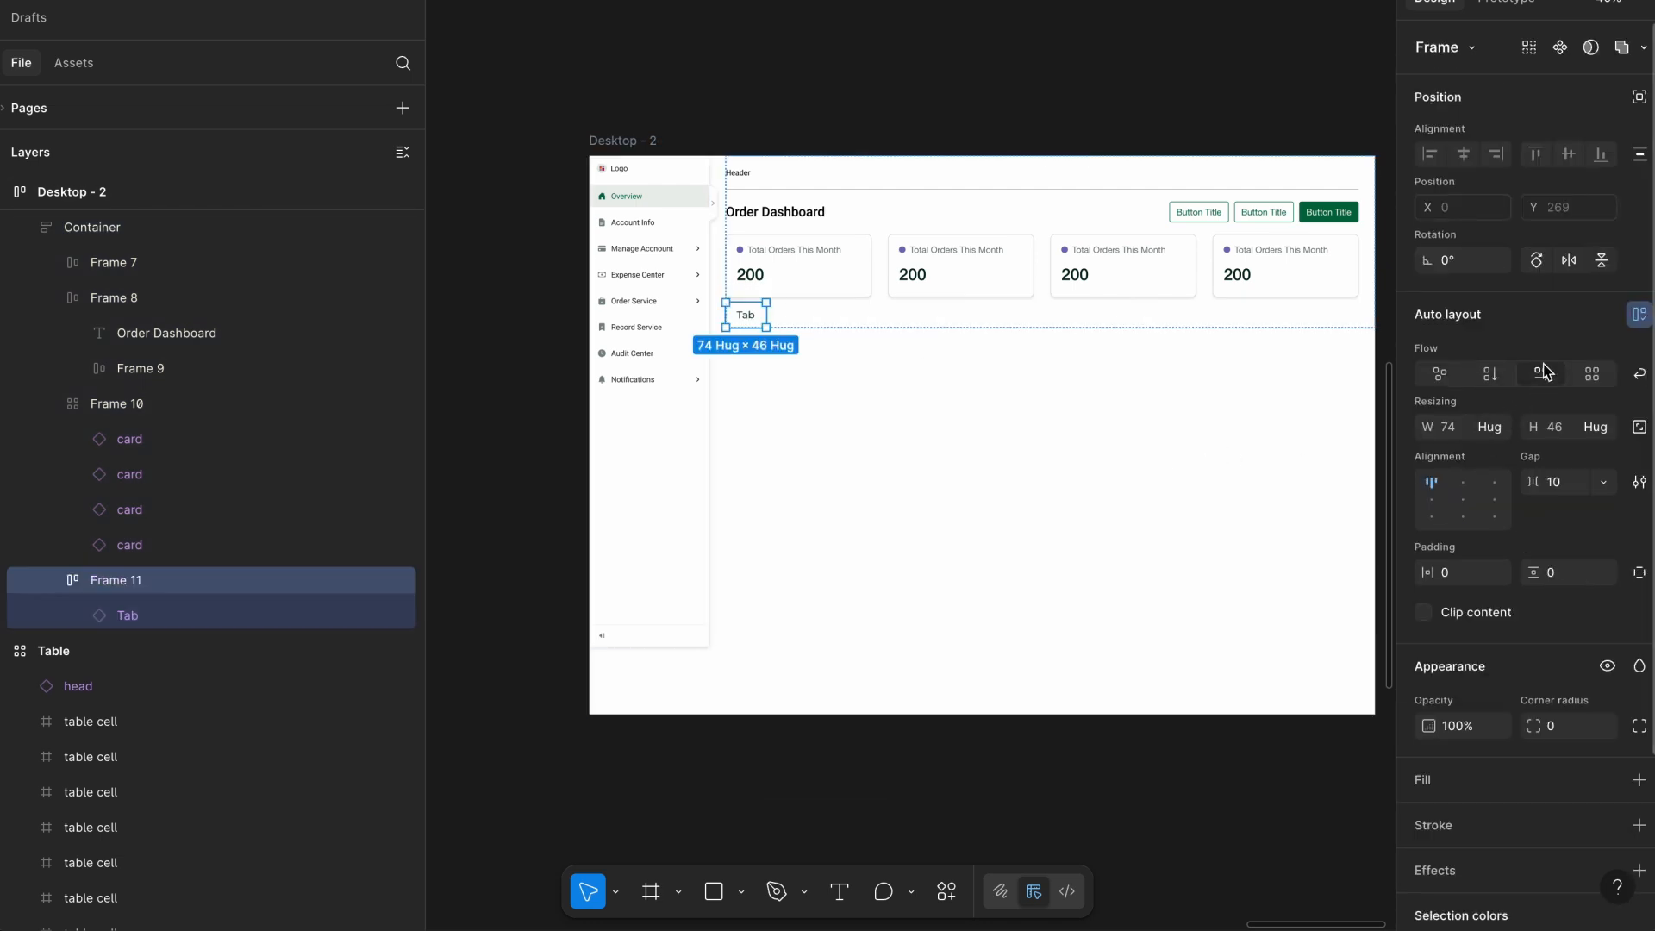
click(1492, 426)
click(1503, 454)
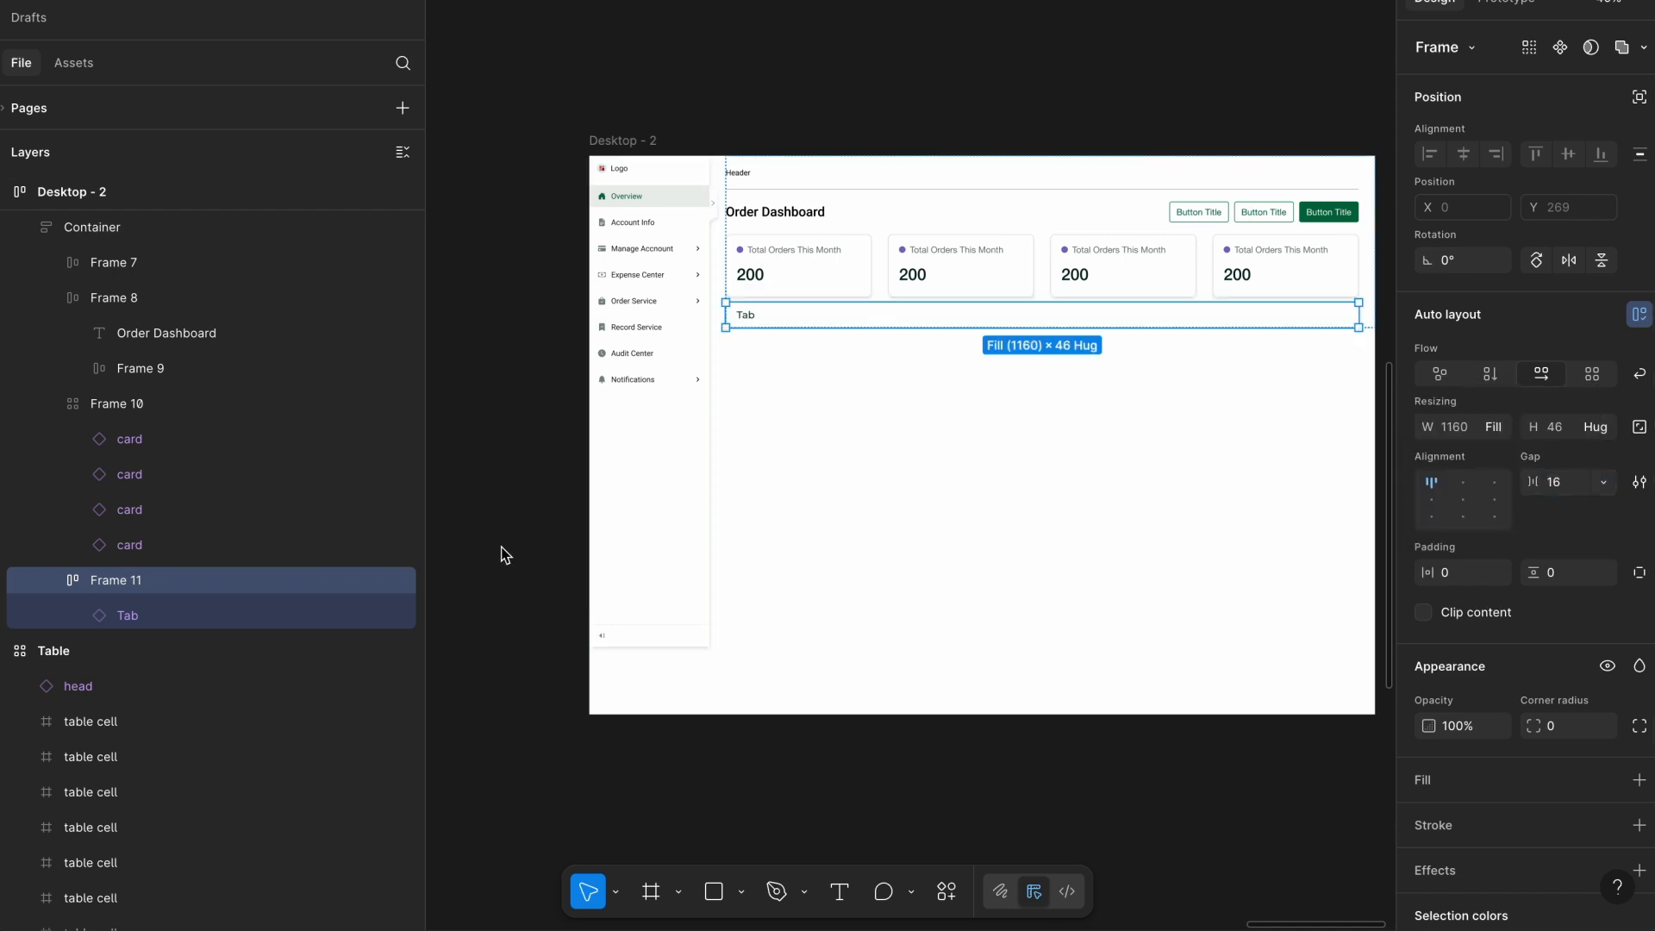
Duplicate the Tab three times inside its frame to make a row of four tabs.
click(175, 612)
key(ctrl+d)
key(ctrl+d)
key(ctrl+d)
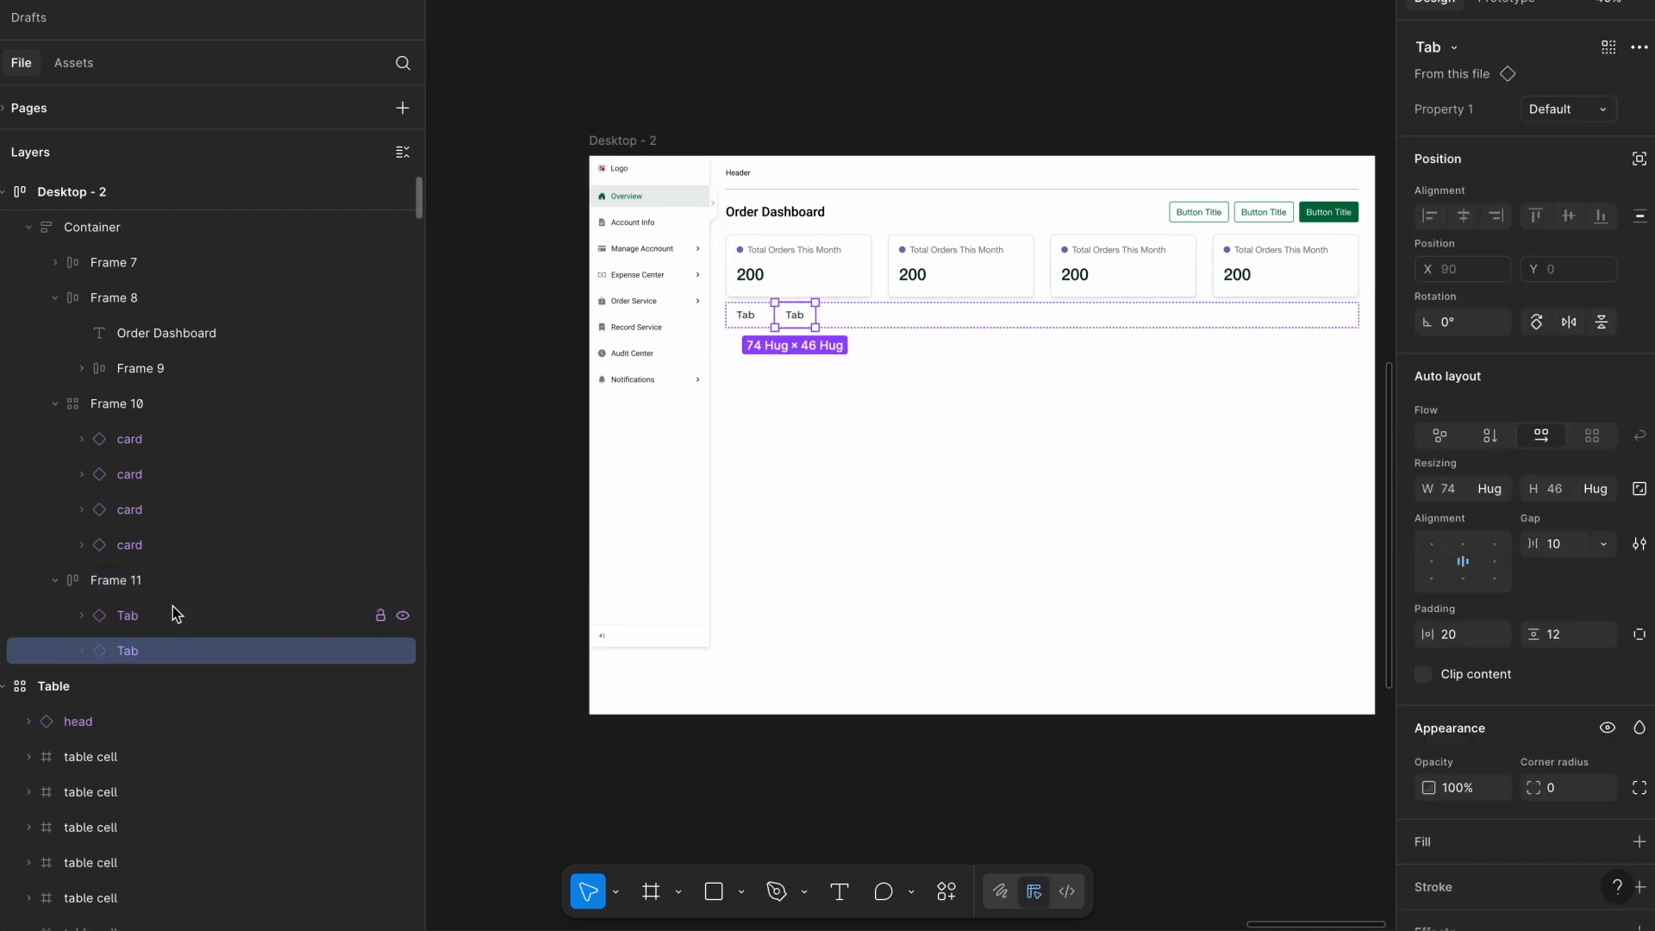
Switch the first tab in the row to the active variant.
click(128, 617)
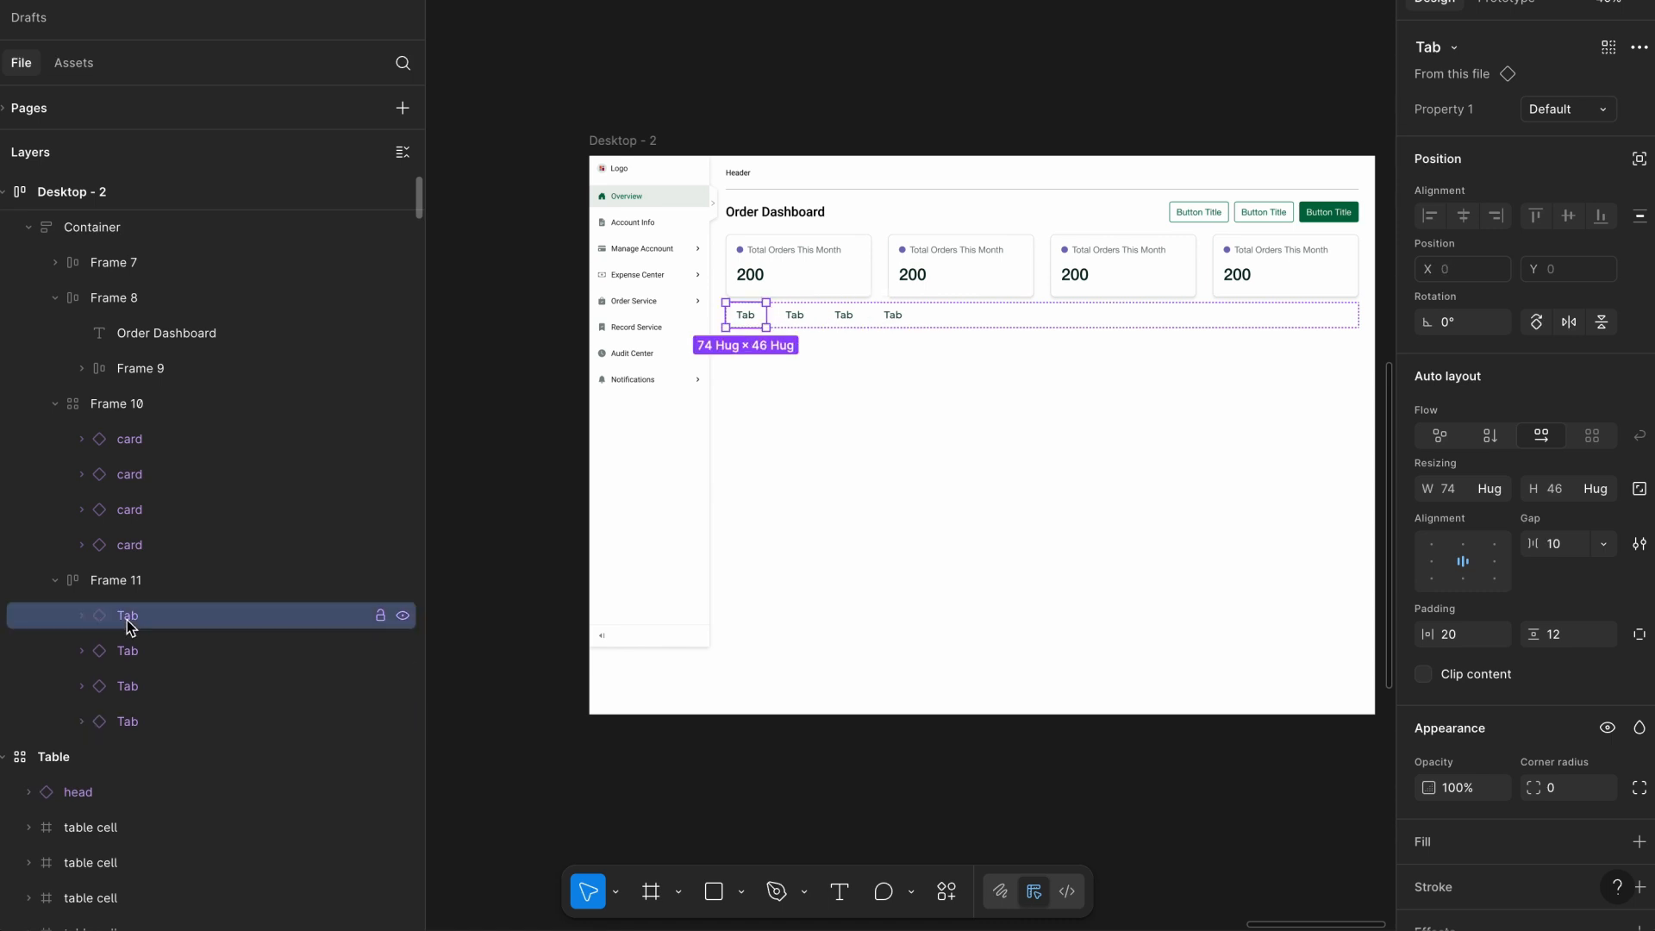
click(1587, 110)
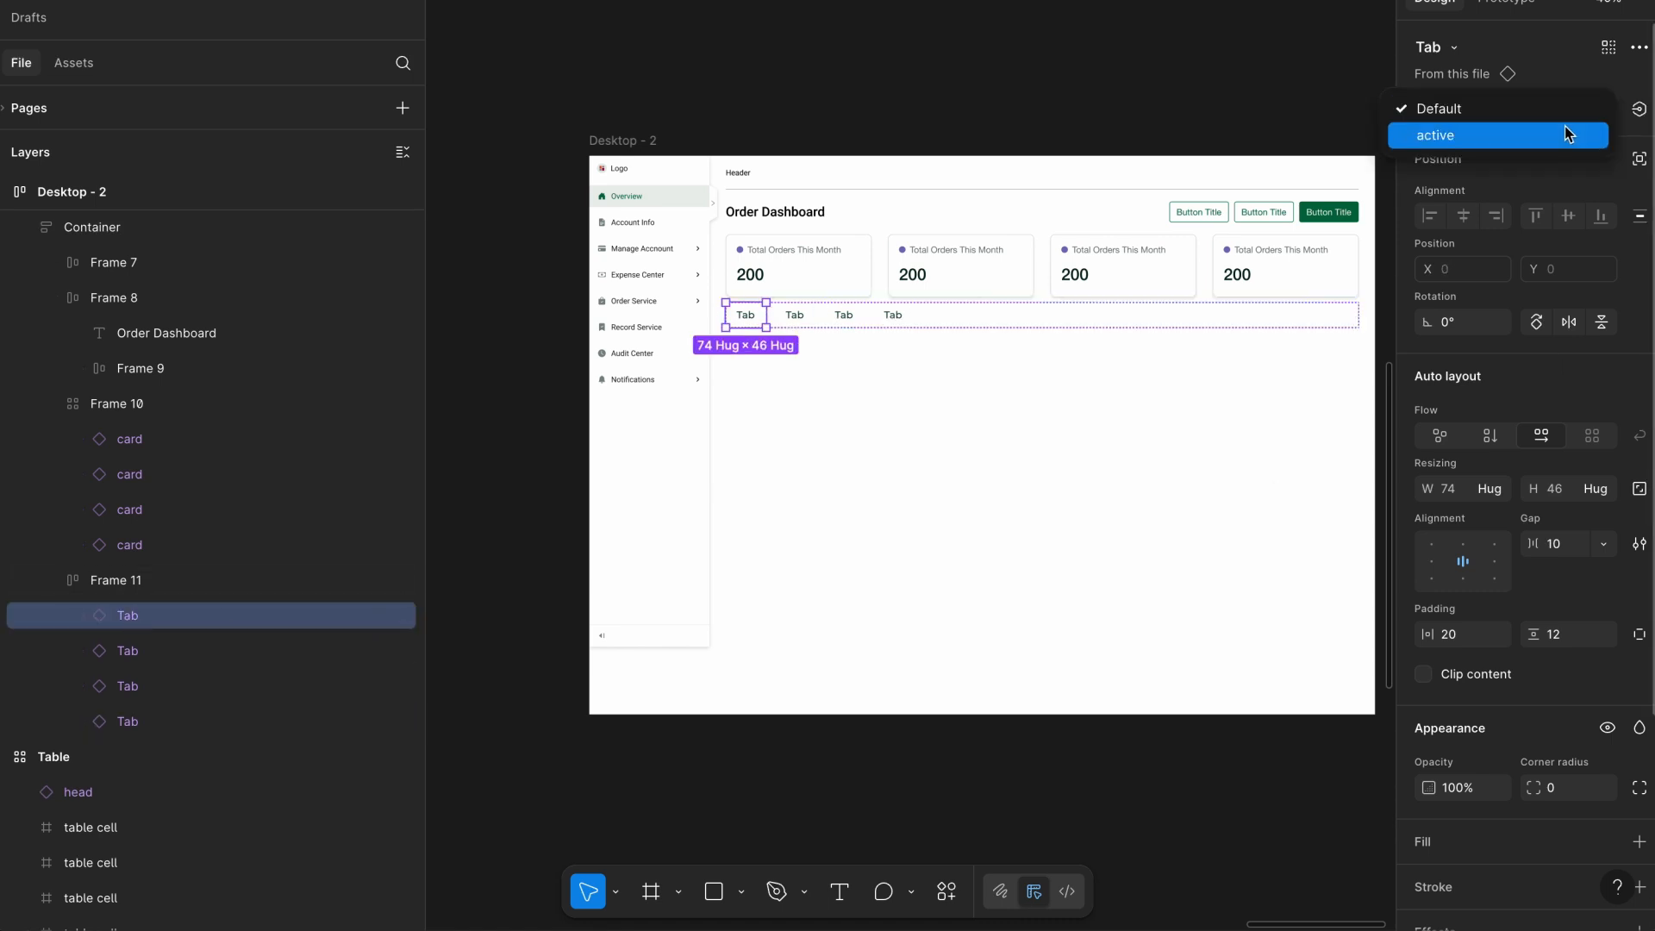
click(1566, 132)
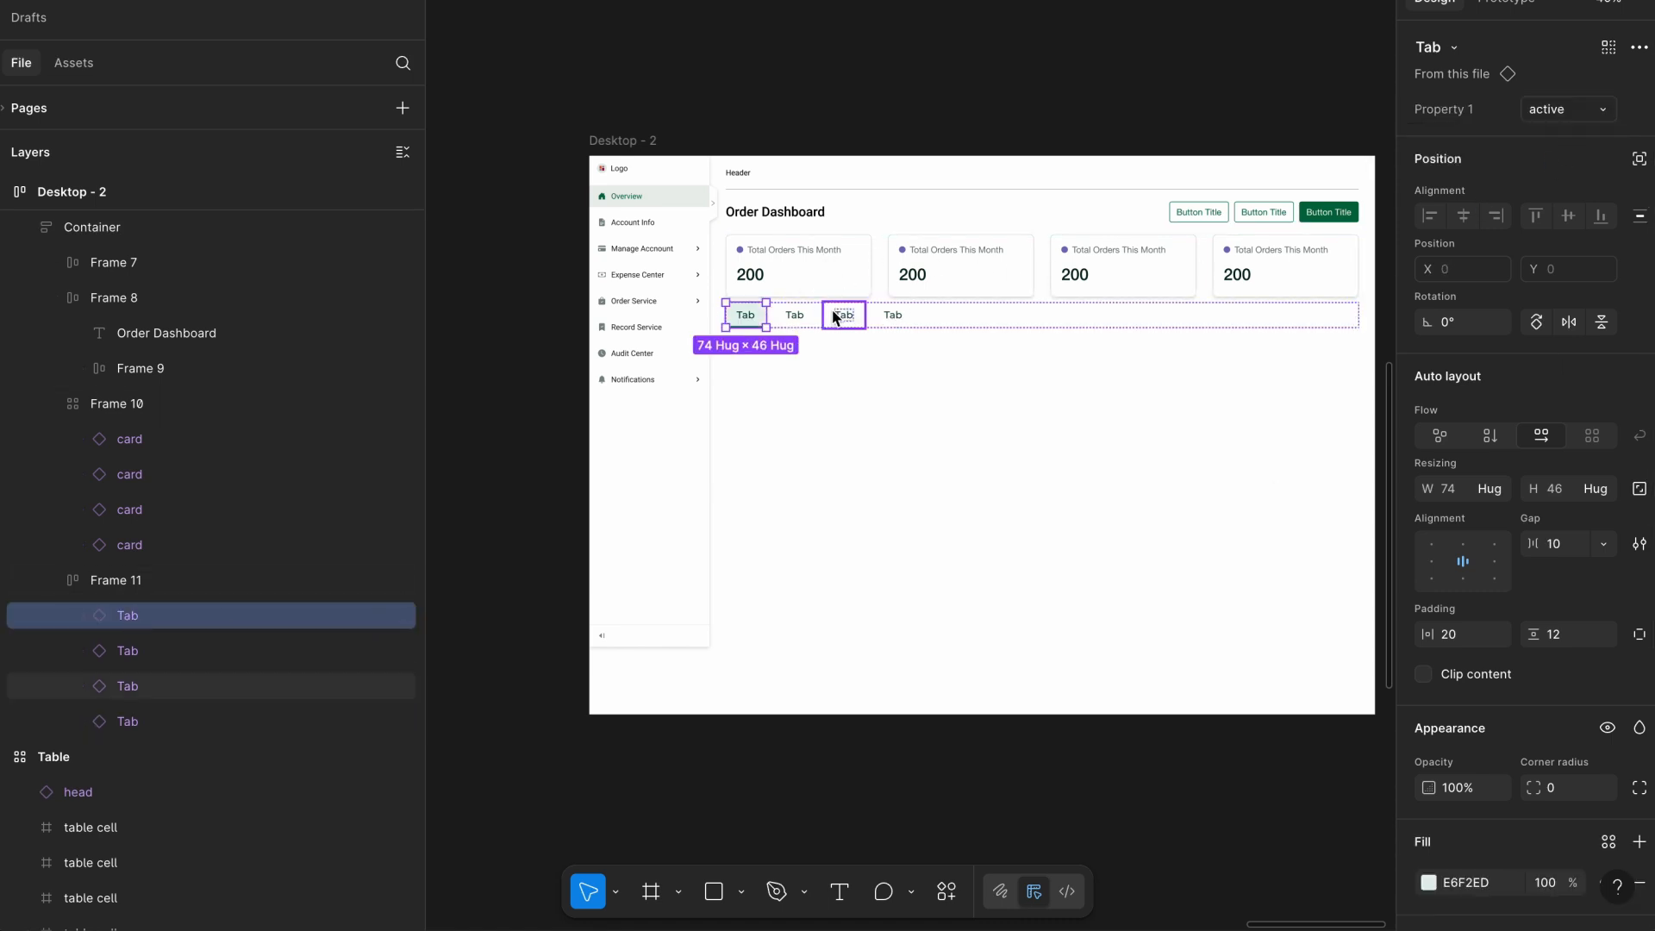
scroll(833, 317, up, 2)
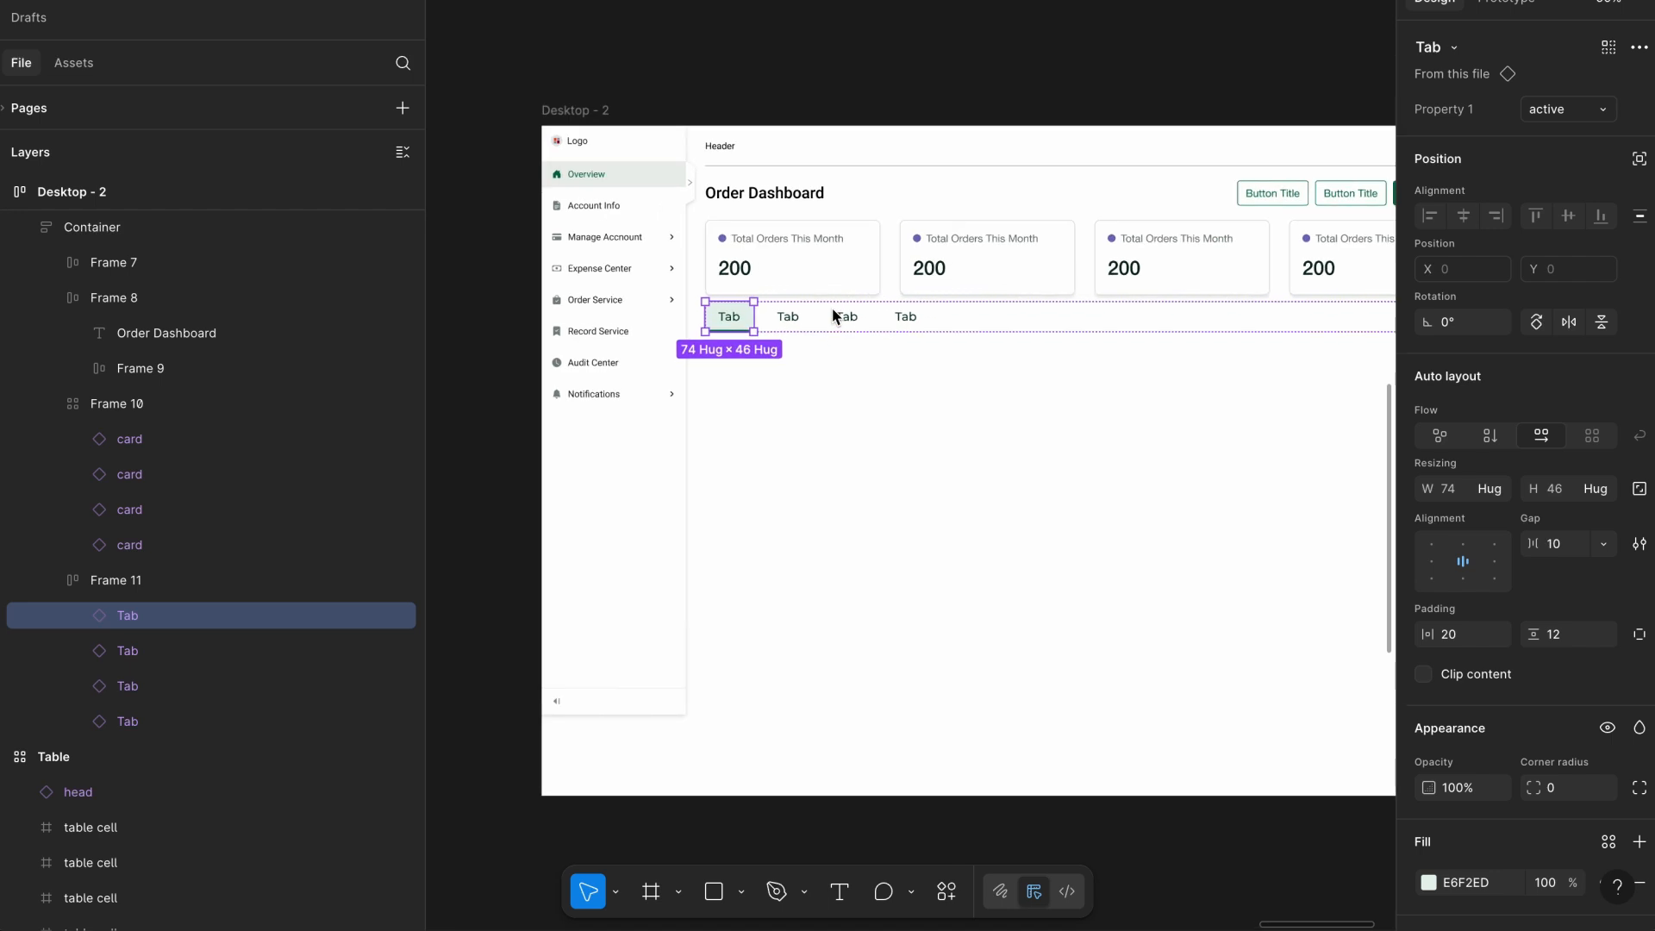
Add a bottom-only stroke in grey 7C8782 to the frame holding the four tabs.
click(187, 590)
scroll(1534, 517, down, 3)
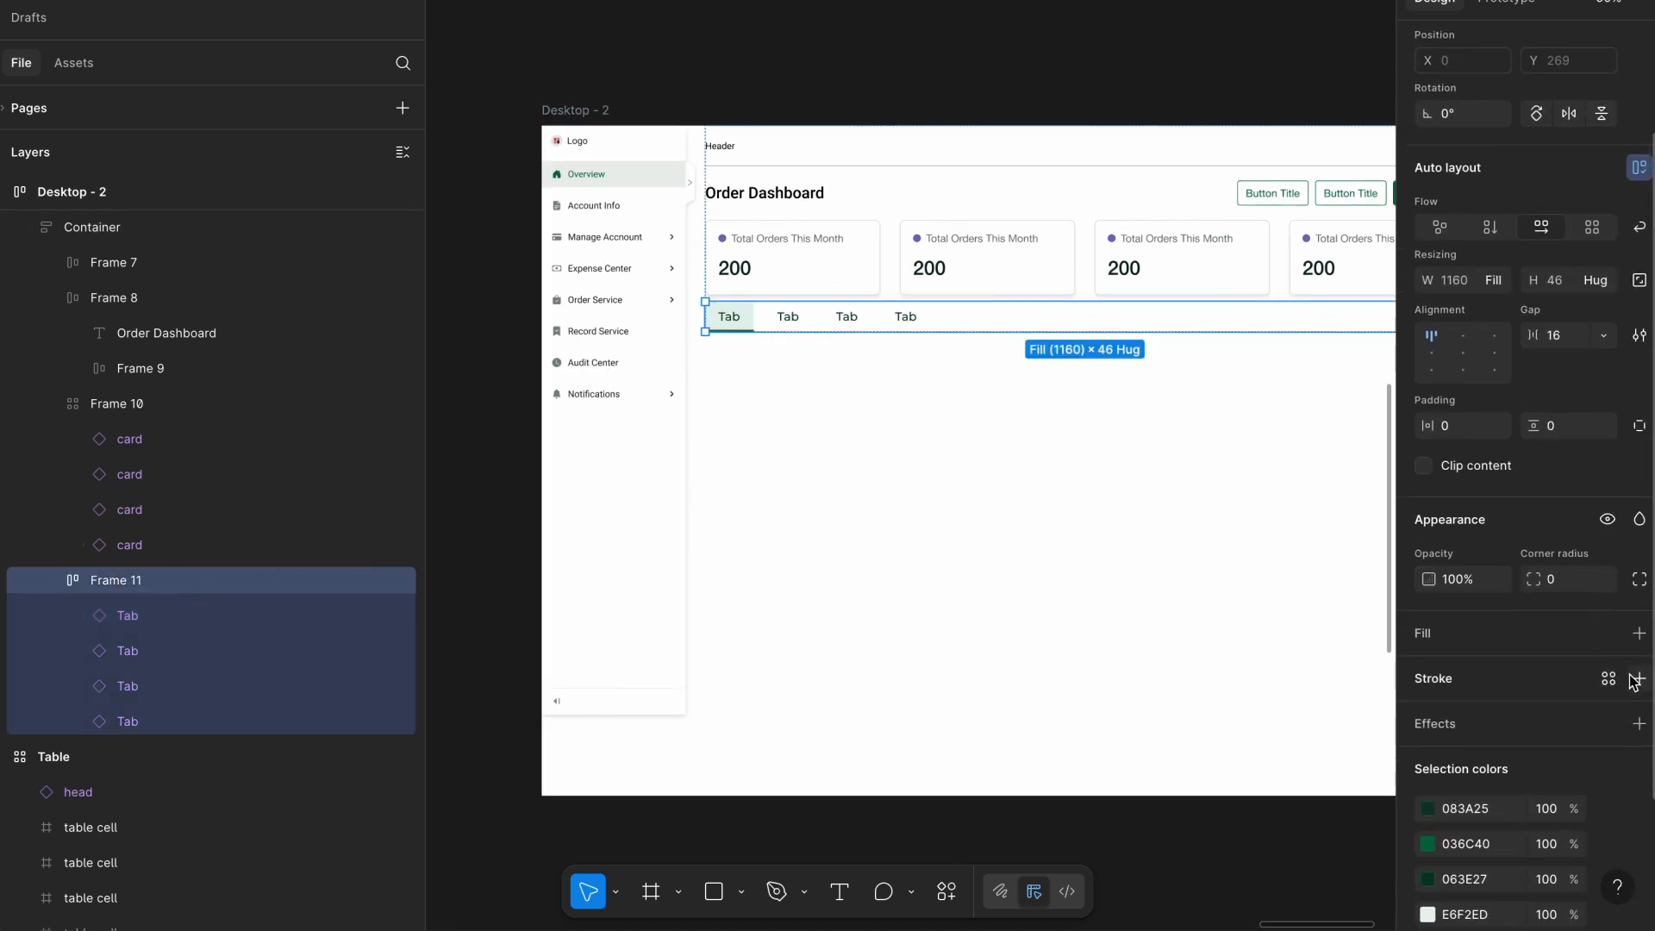
scroll(1634, 683, down, 1)
click(1640, 635)
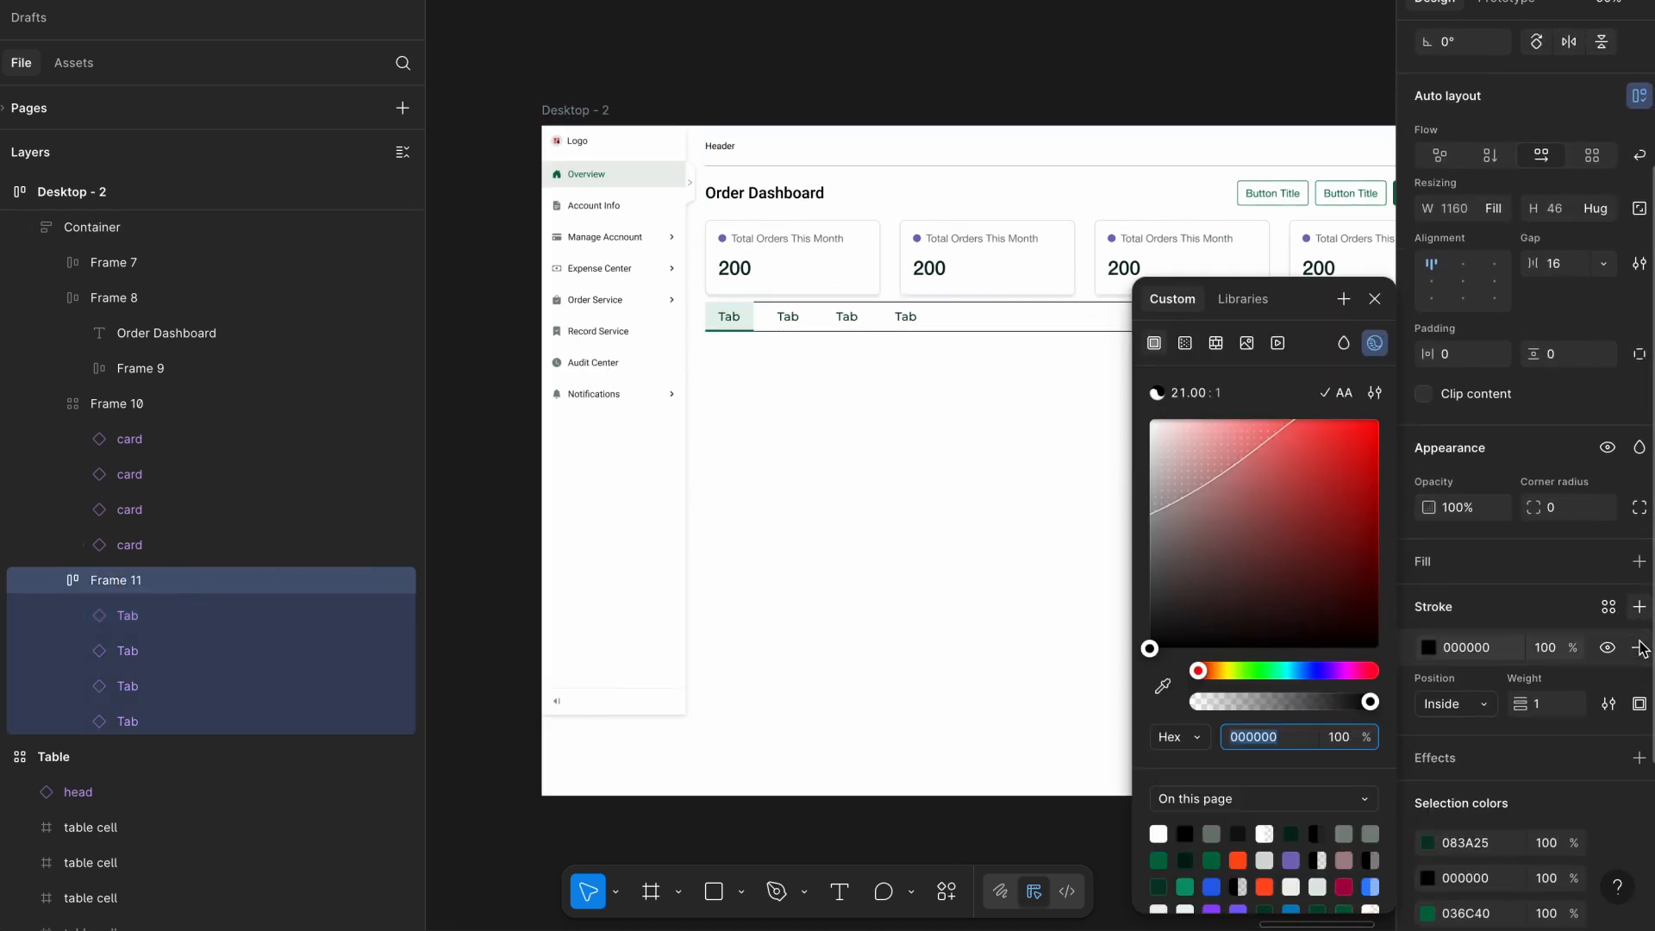
click(1640, 702)
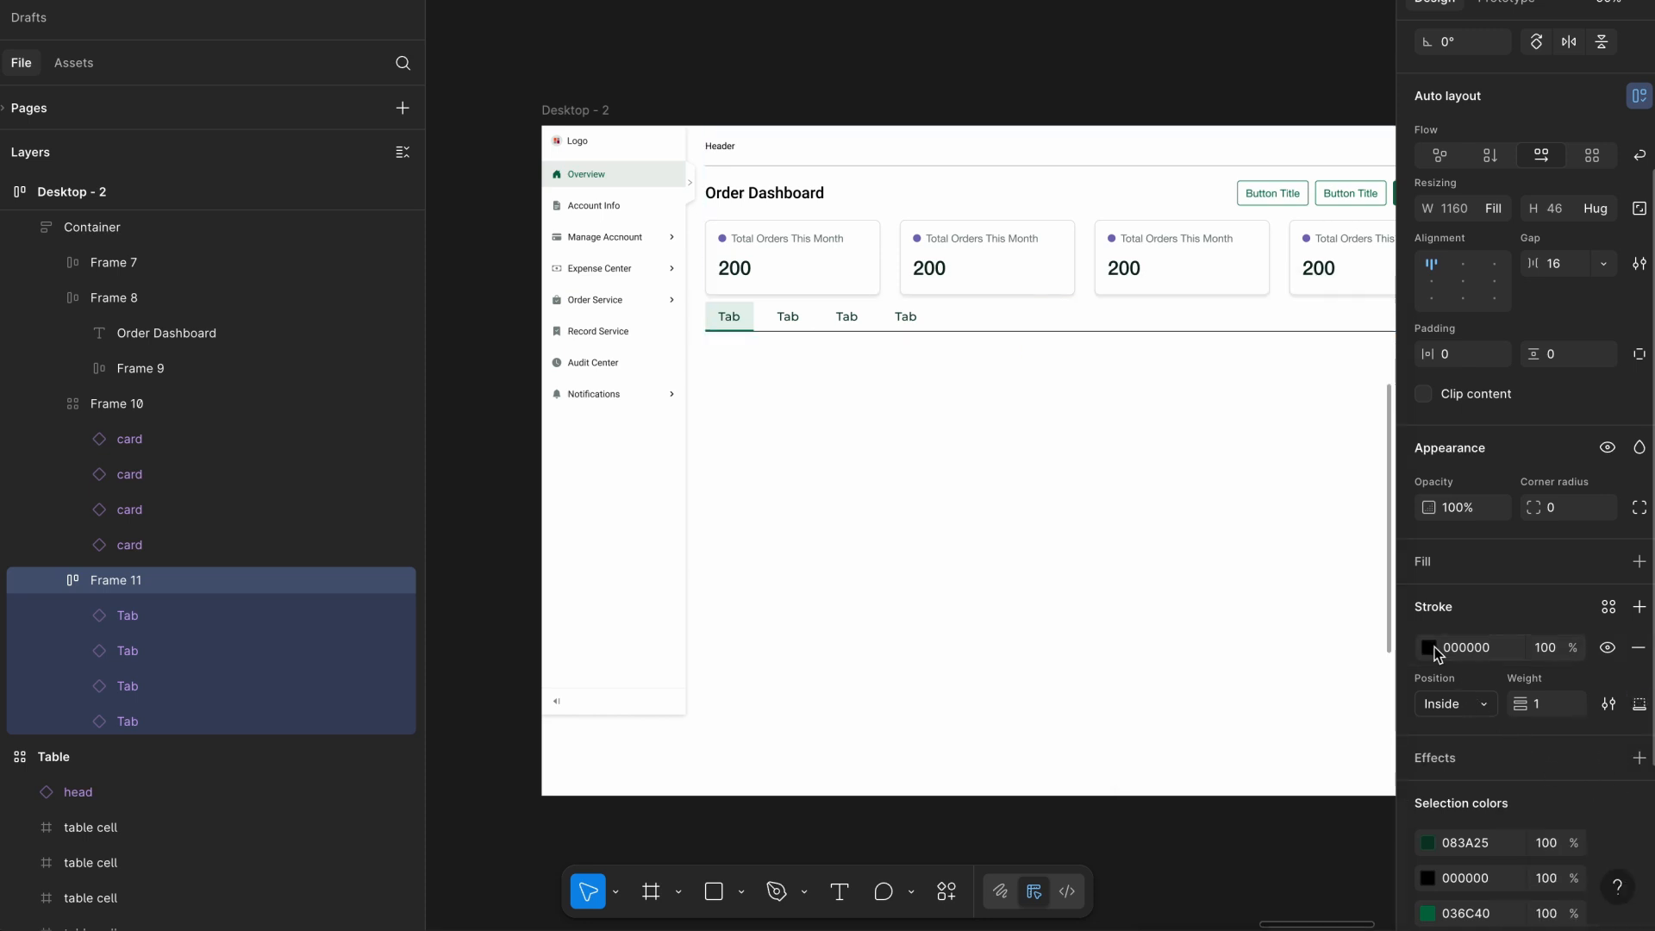
click(1430, 648)
click(1342, 834)
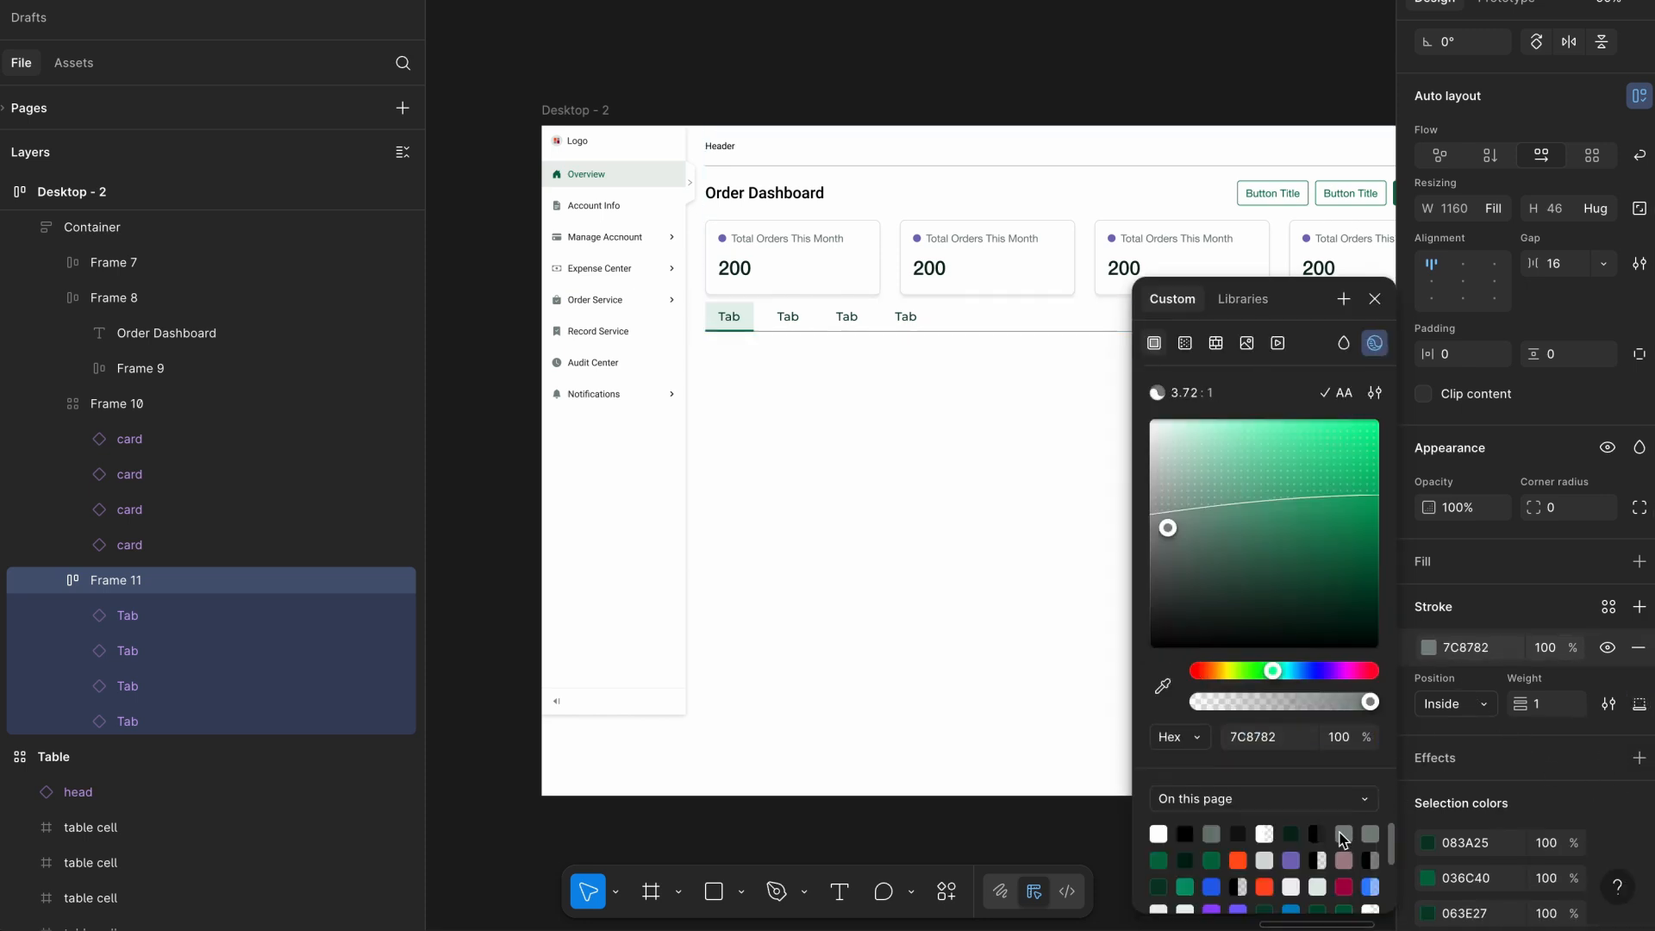
click(877, 86)
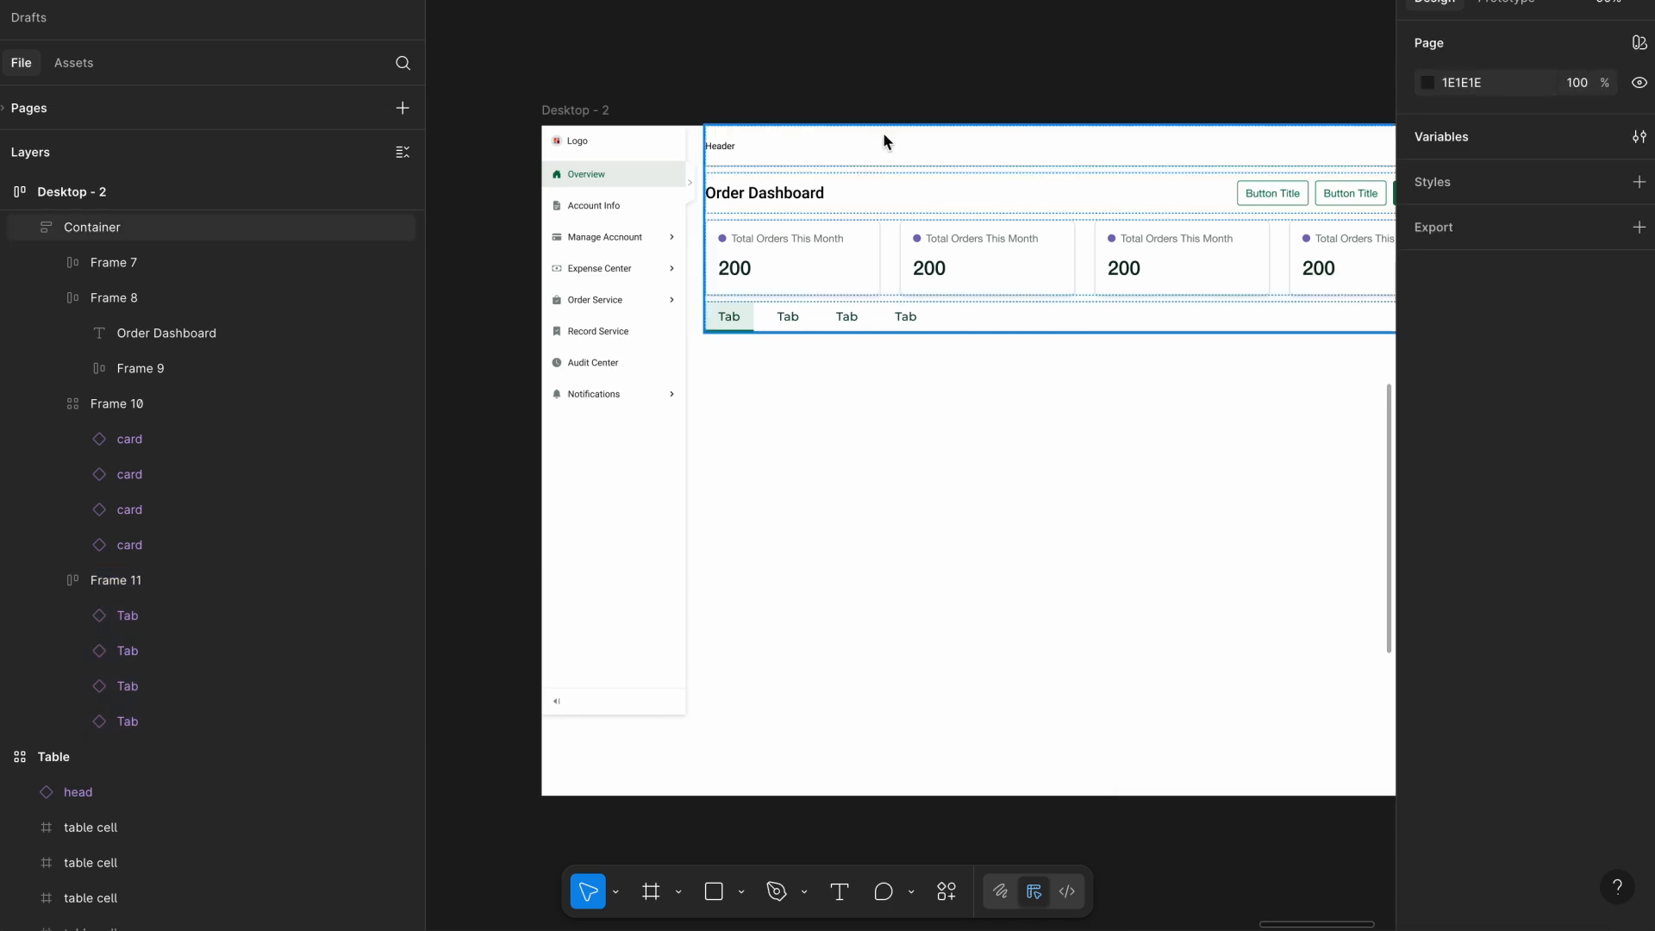
Copy the Table frame into Container in Desktop - 2, below the tab row.
scroll(882, 134, down, 5)
scroll(883, 134, down, 3)
scroll(883, 134, left, 5)
click(584, 99)
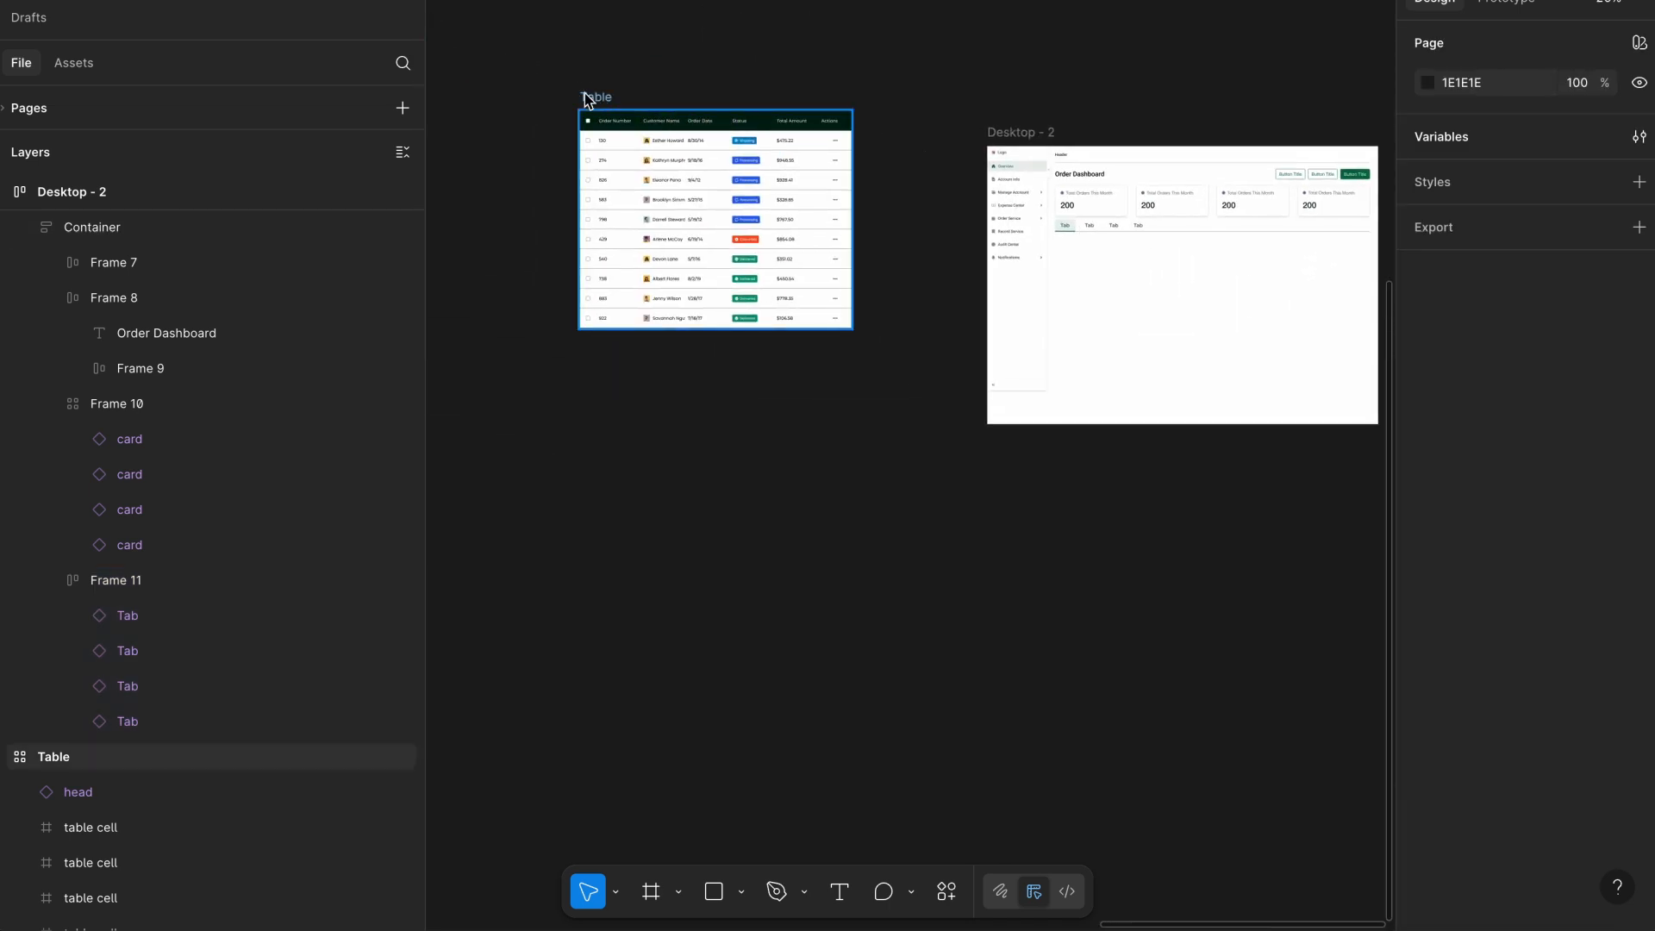
scroll(585, 93, down, 2)
scroll(585, 93, right, 3)
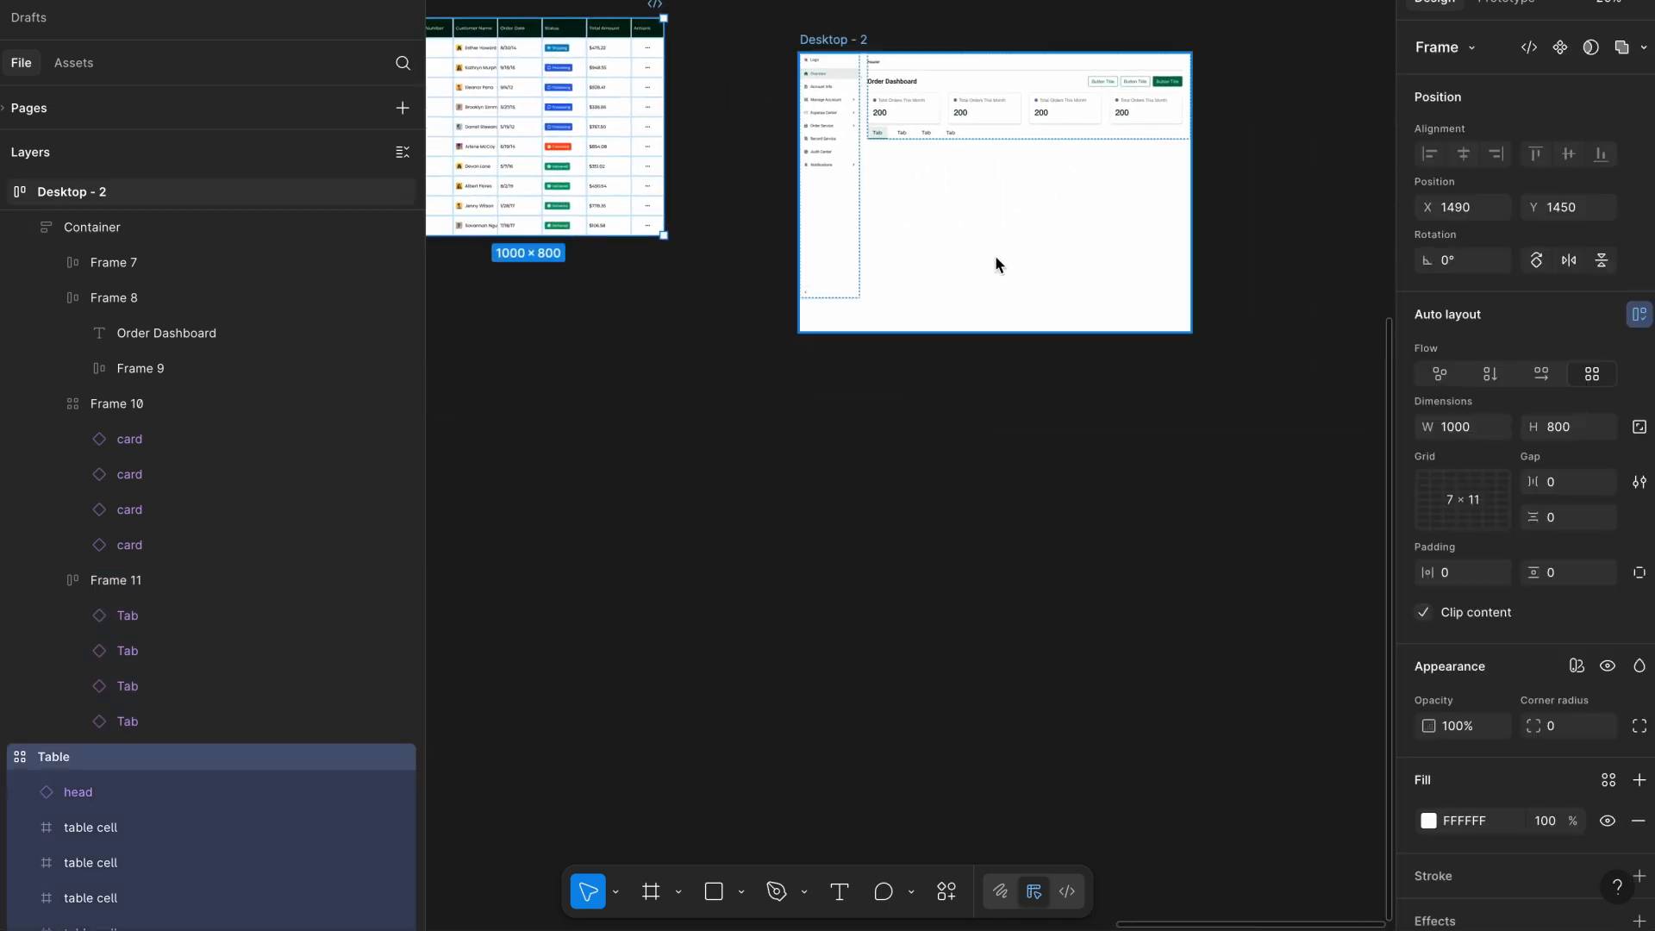
scroll(995, 255, up, 5)
click(953, 39)
scroll(952, 37, up, 2)
scroll(952, 37, right, 1)
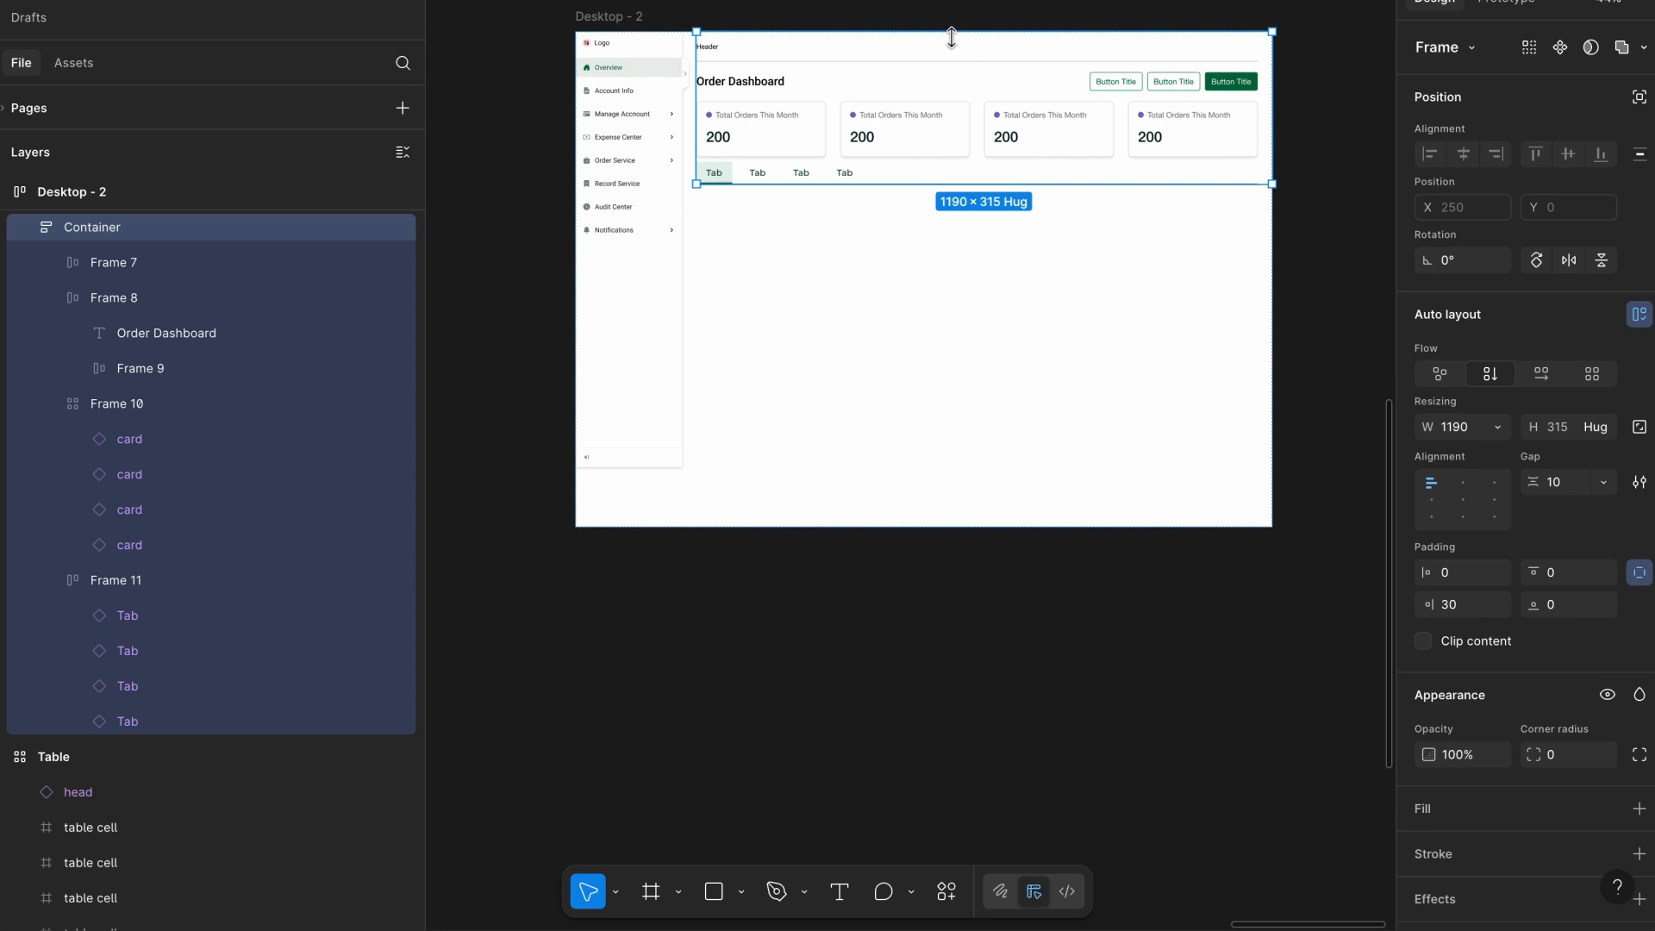
key(ctrl+v)
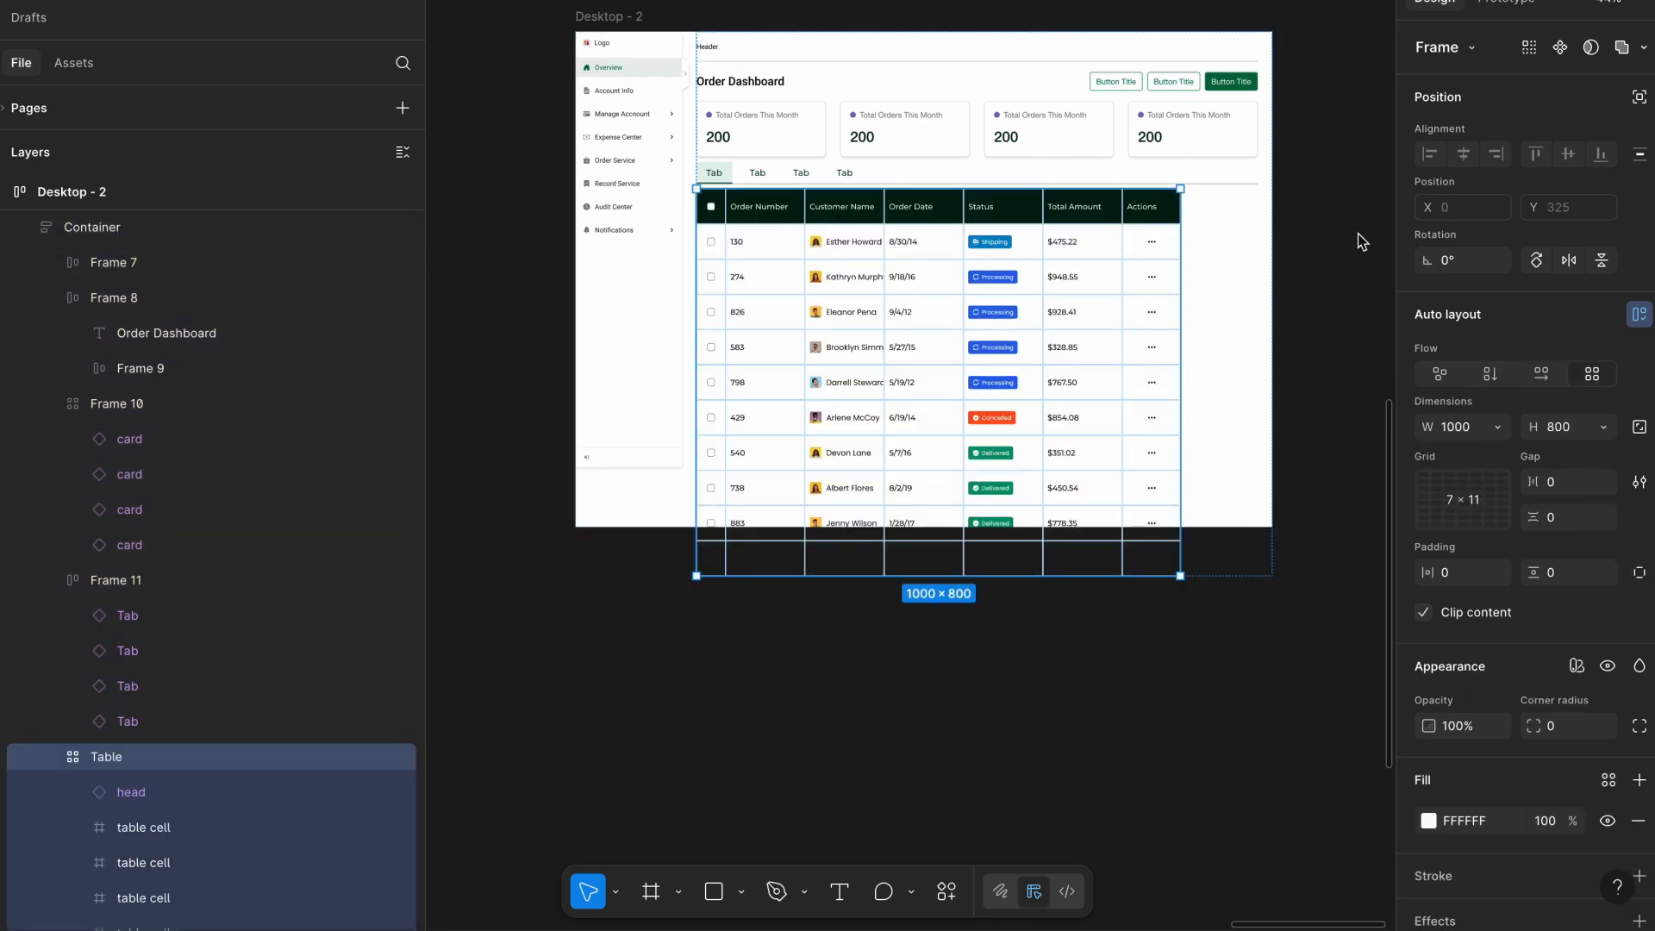
Set the width of the table inside Container to Fill container.
click(1504, 427)
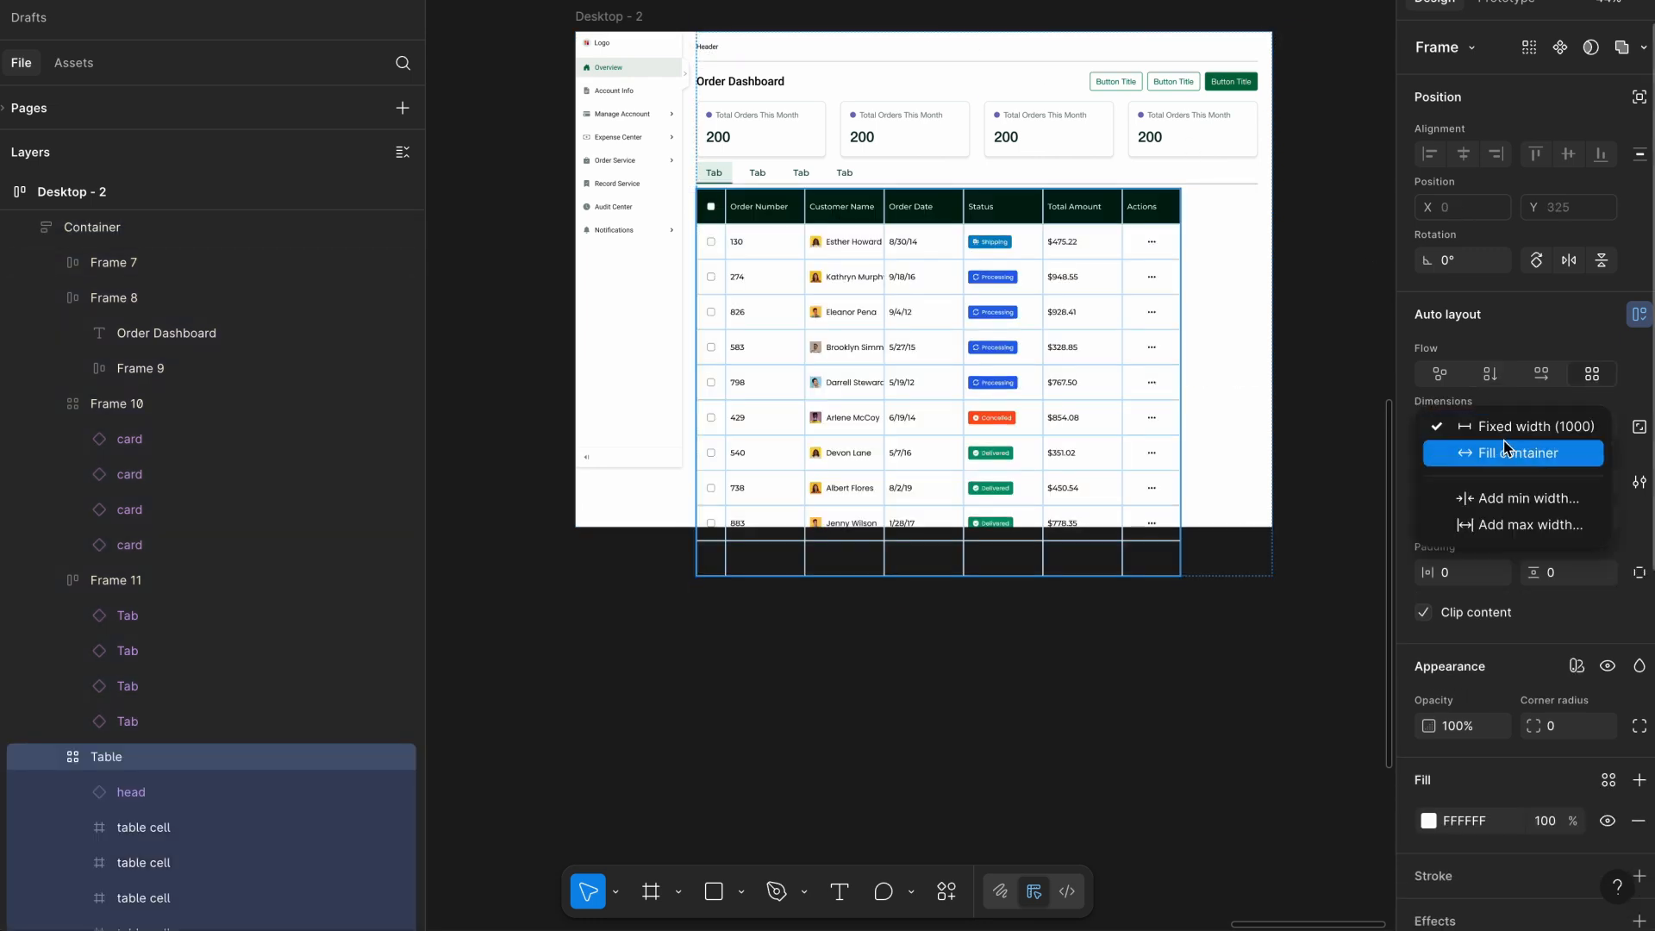
click(1507, 446)
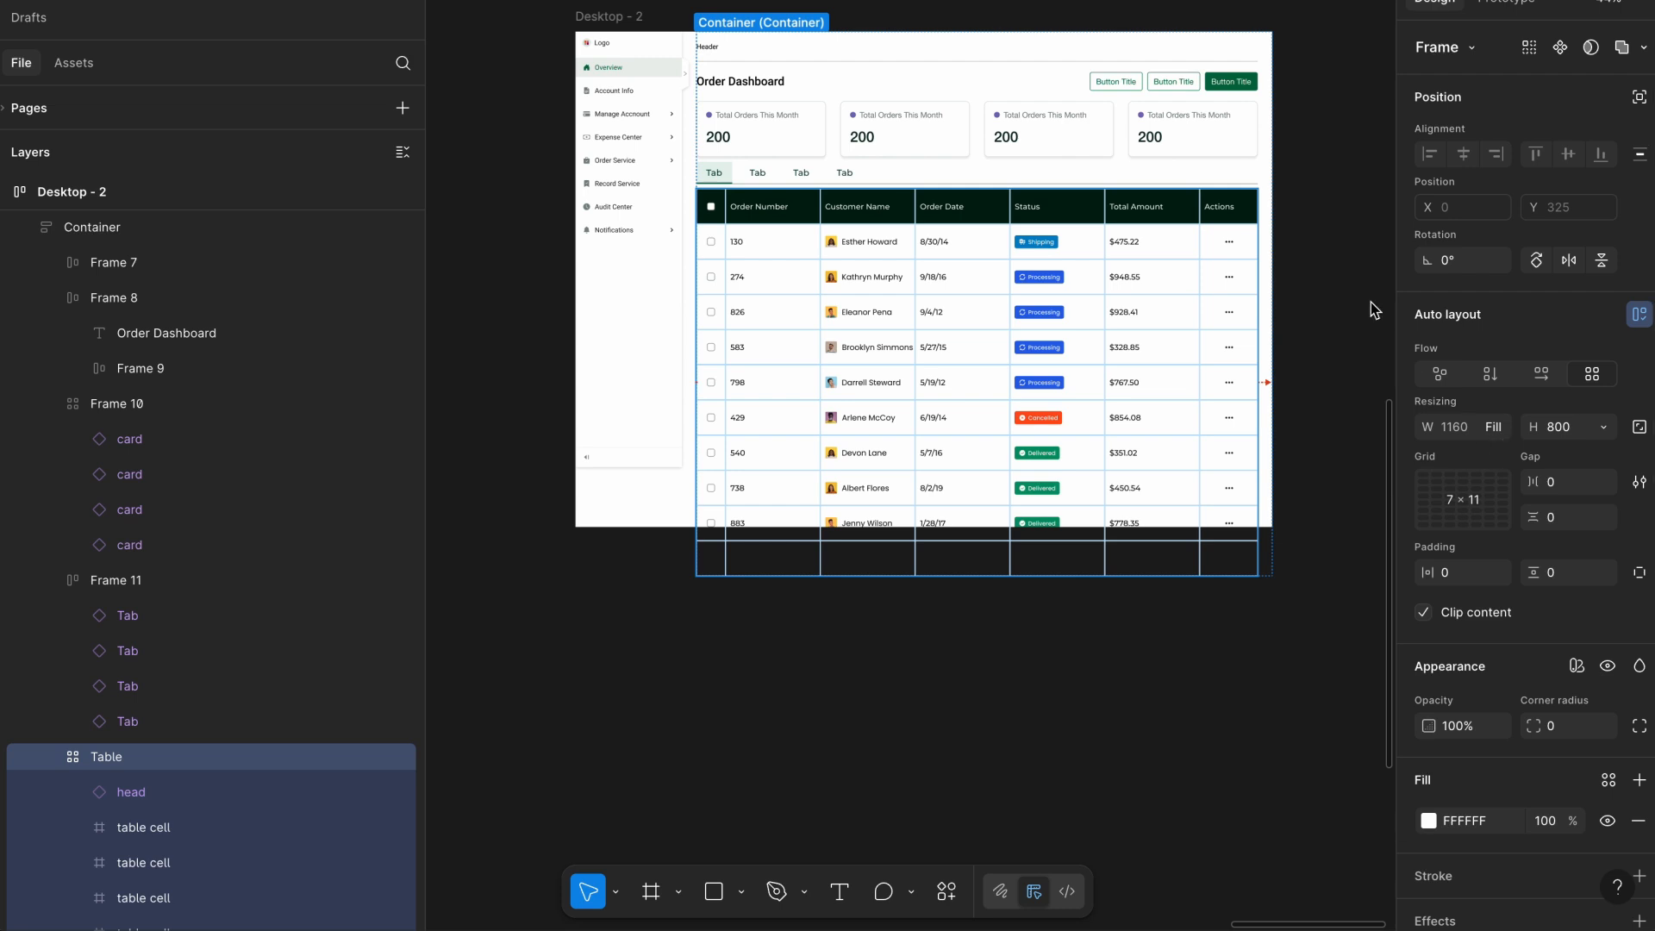
click(1331, 253)
scroll(672, 105, up, 3)
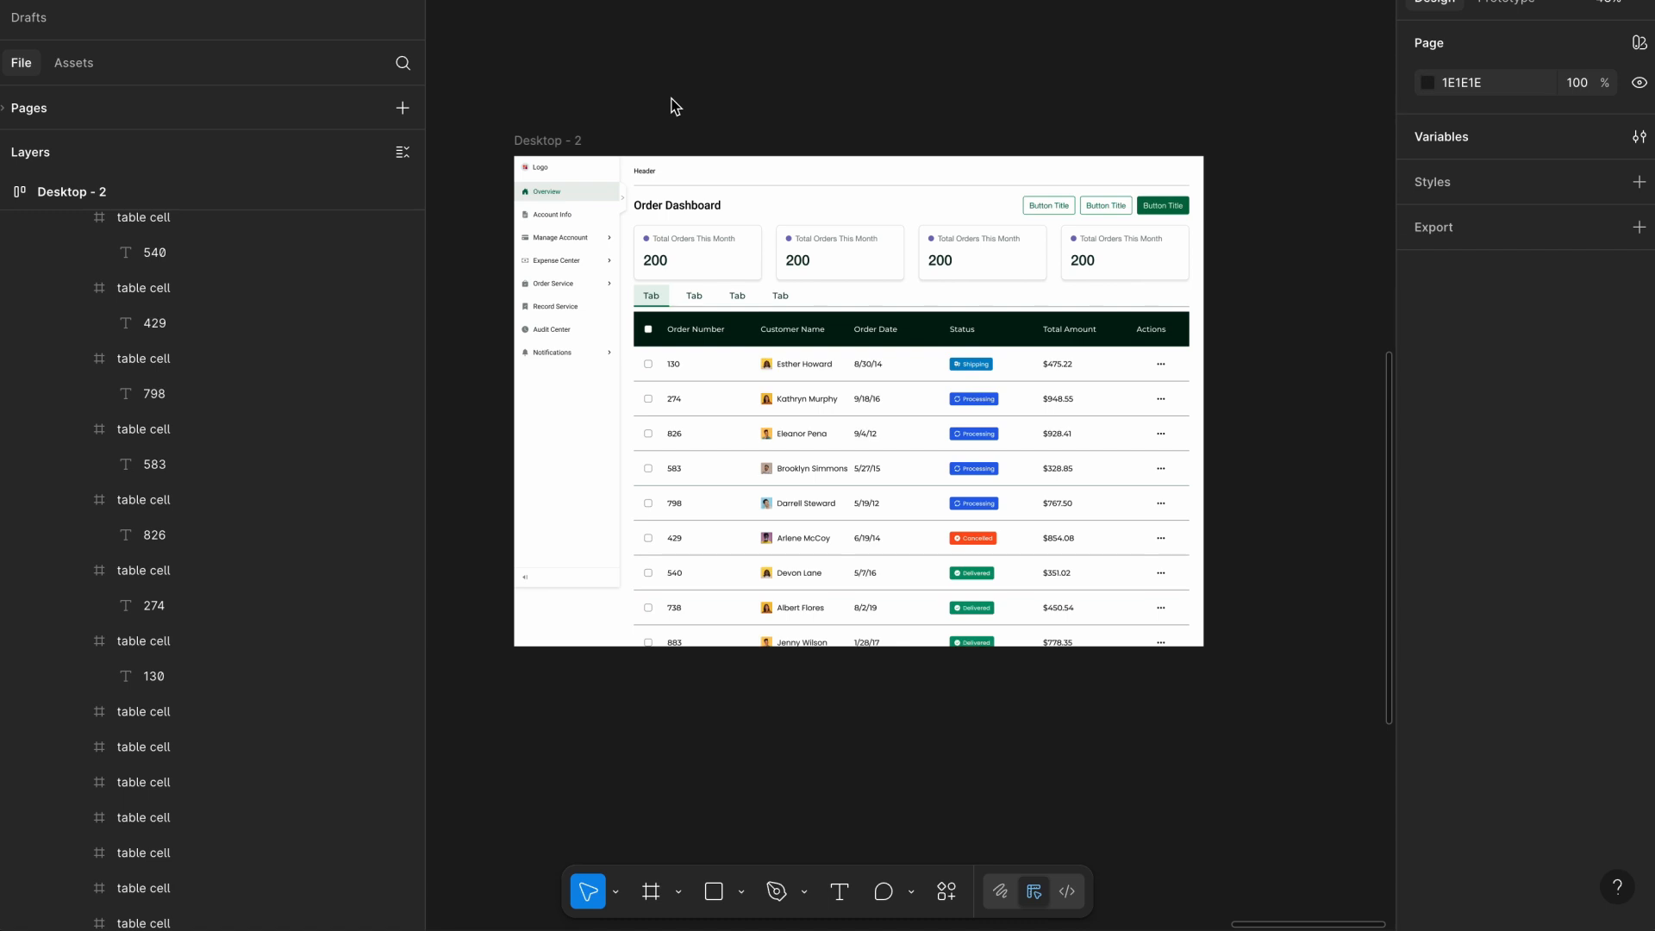
Set the height of the Desktop - 2 frame to Hug contents.
scroll(675, 106, down, 1)
click(541, 118)
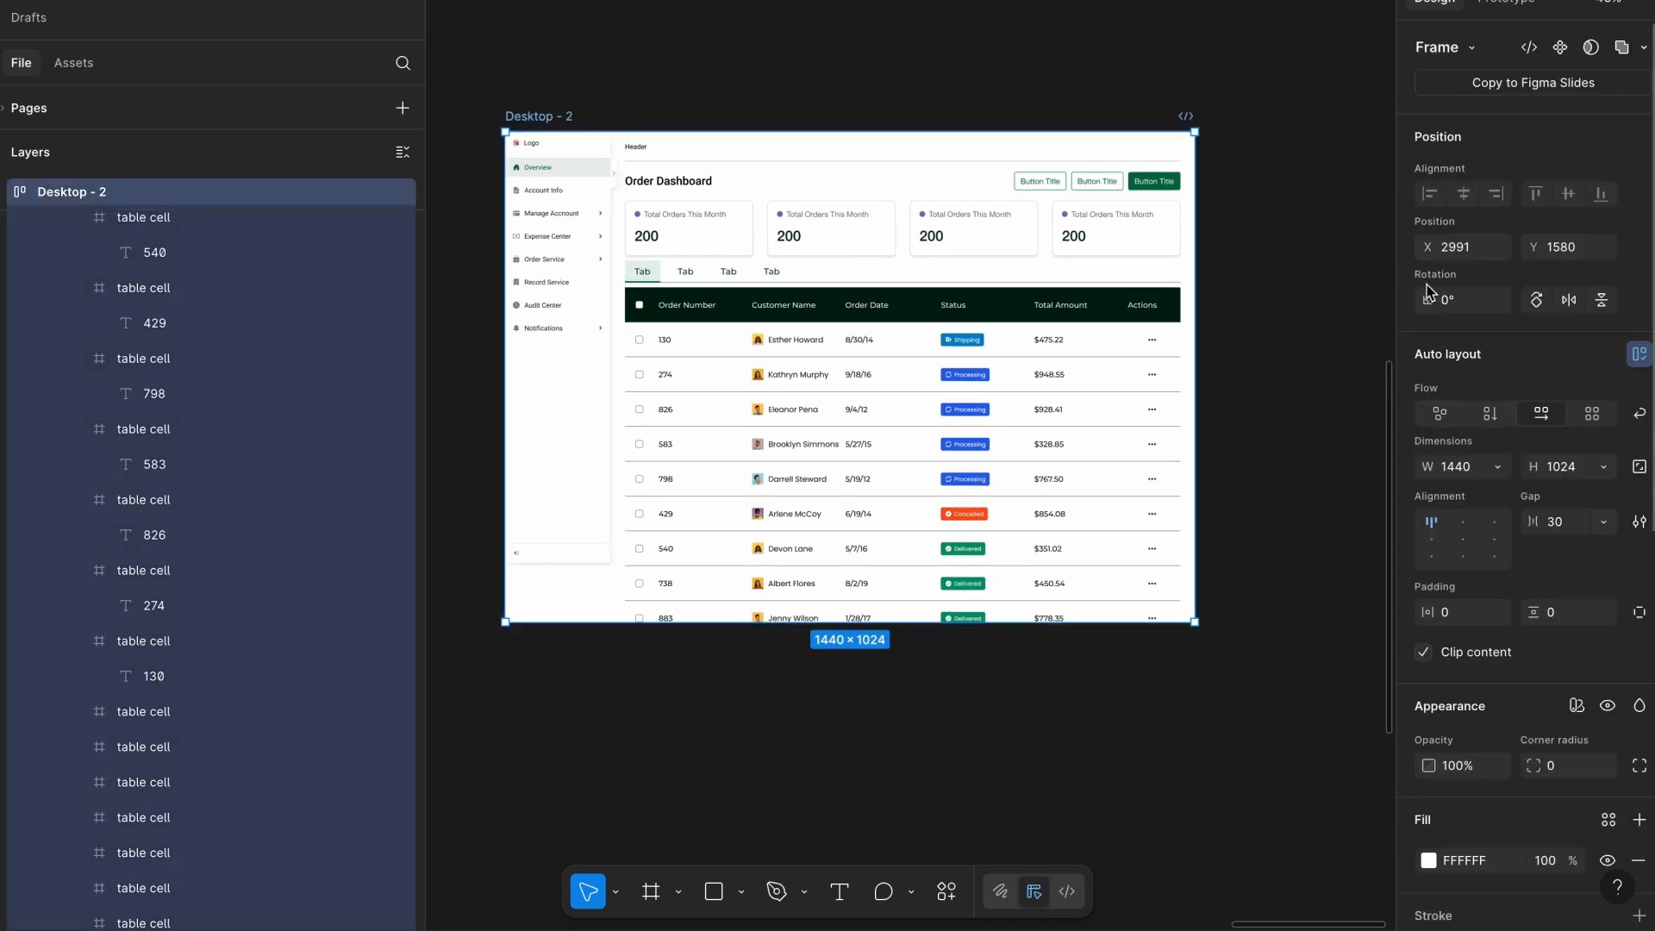
scroll(1560, 492, down, 2)
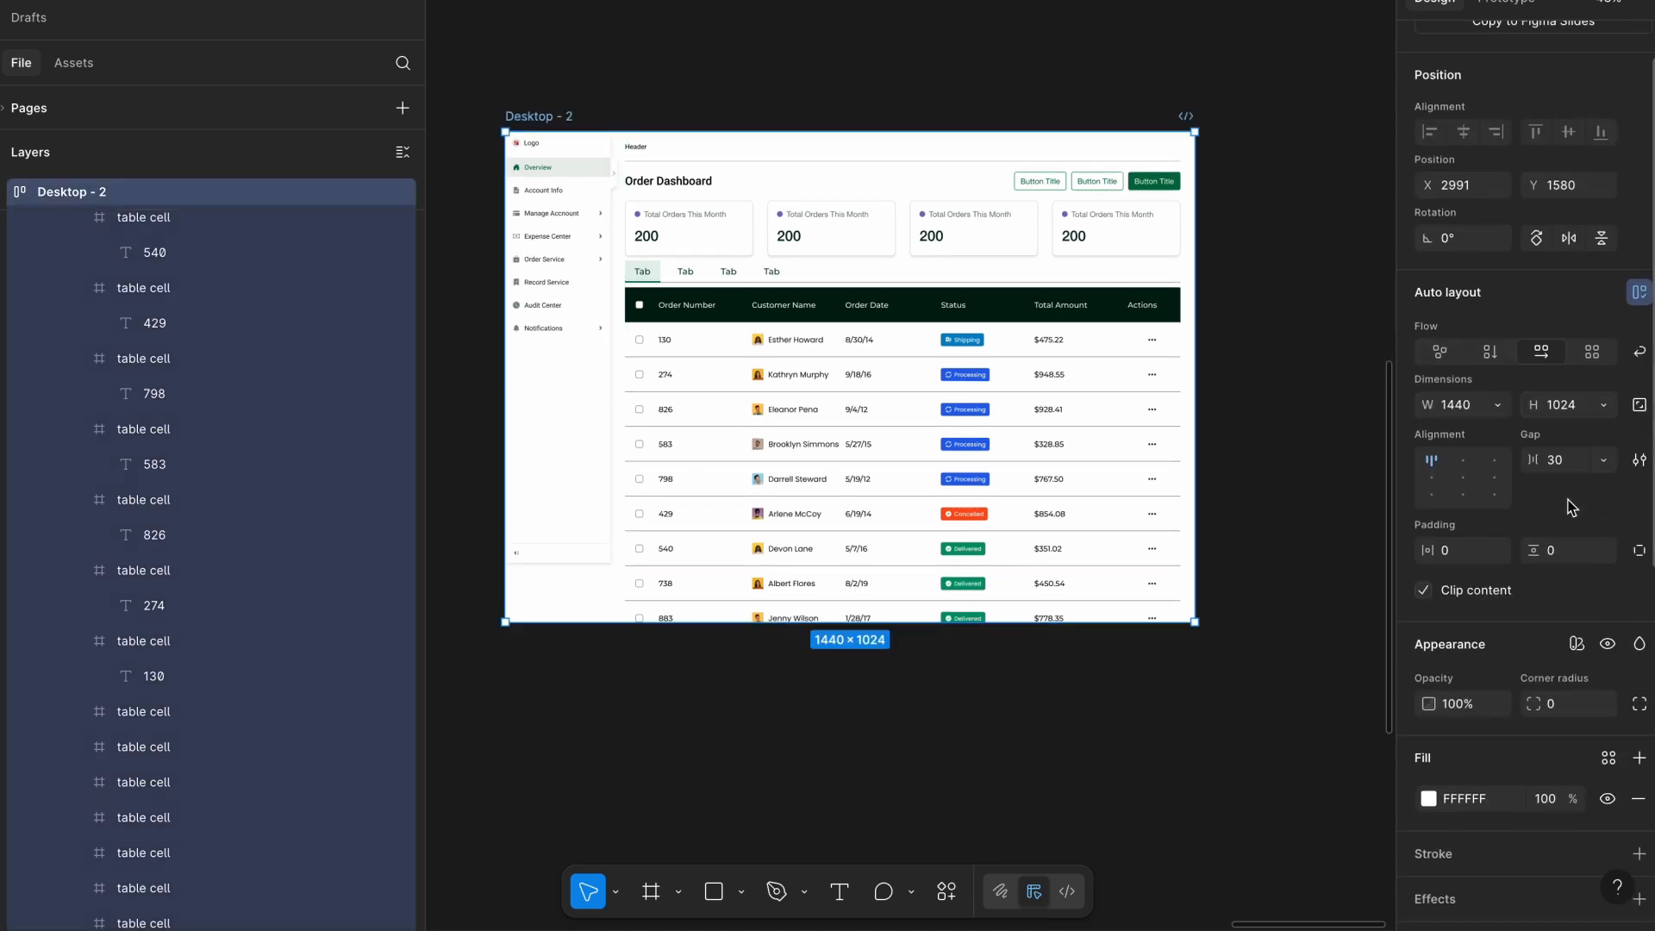
click(1603, 404)
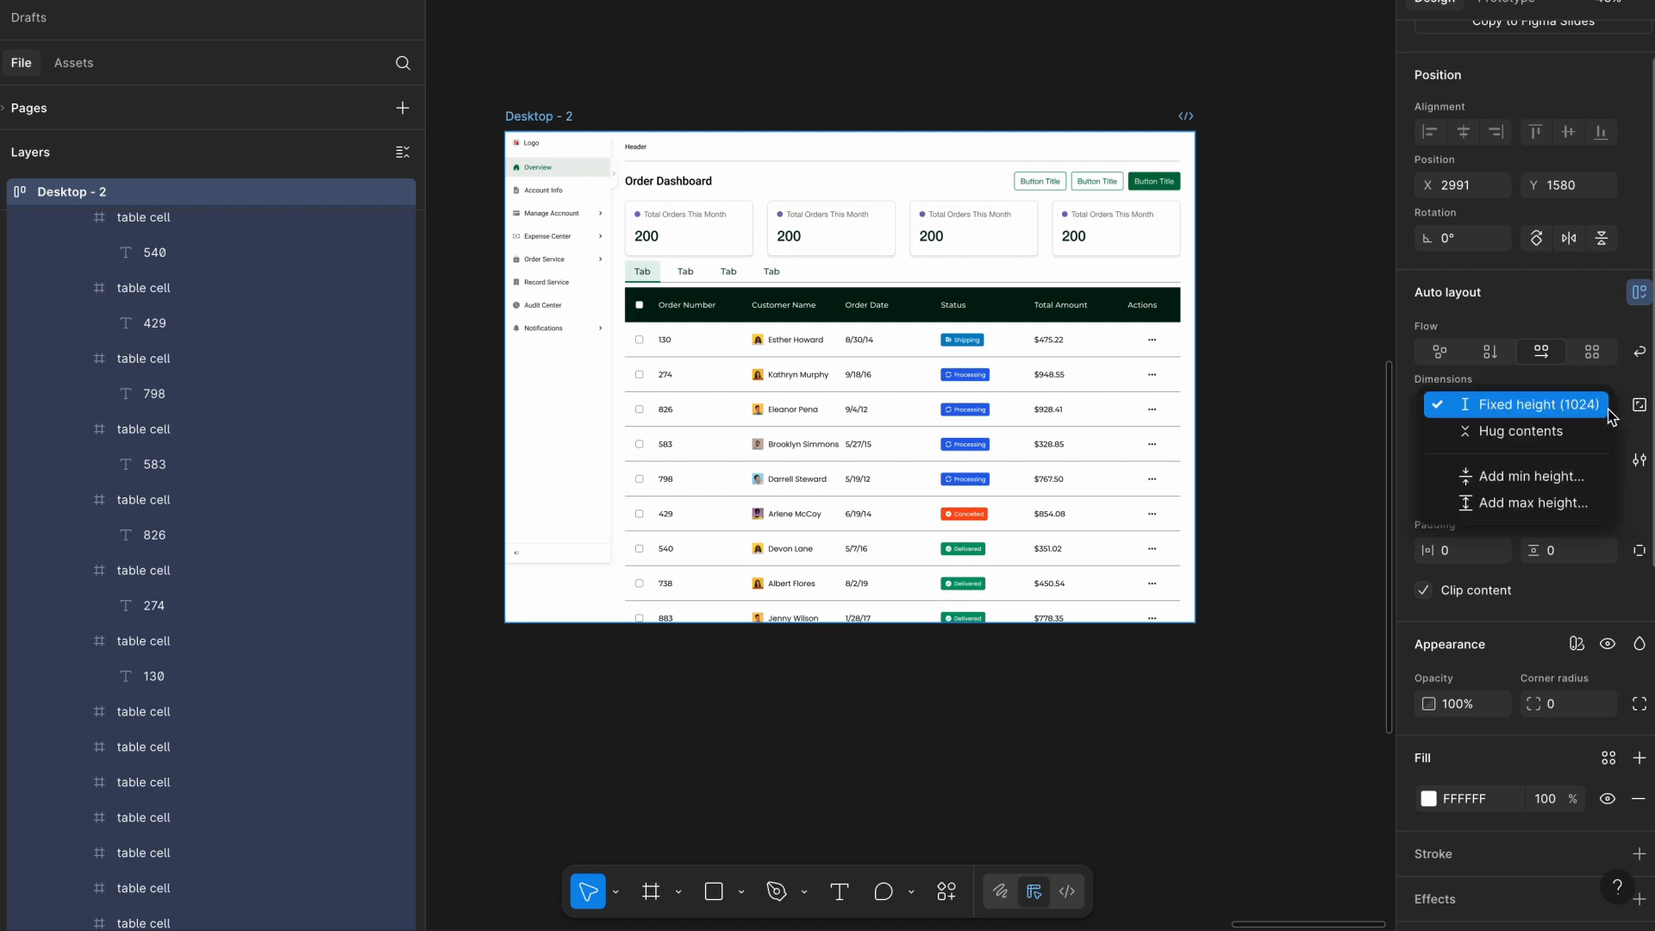
click(1592, 429)
scroll(715, 639, left, 2)
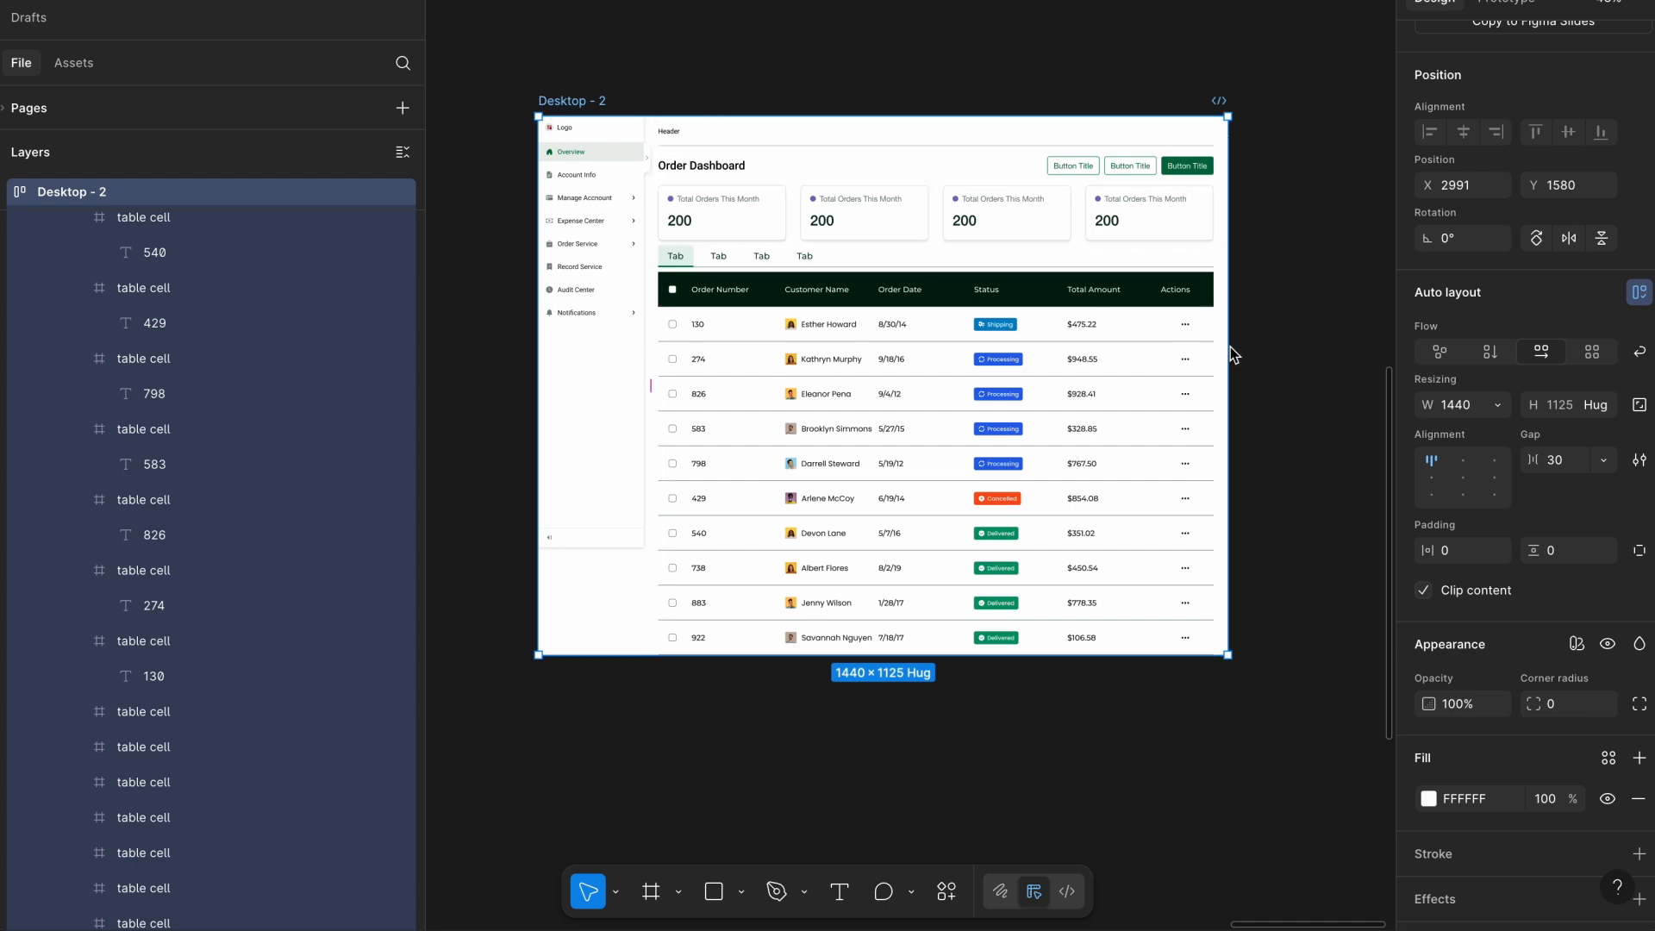
Try shrinking the Desktop - 2 frame to about 1113 × 1181 to test how its contents adapt, and undo the resize.
drag(1227, 656, 1071, 681)
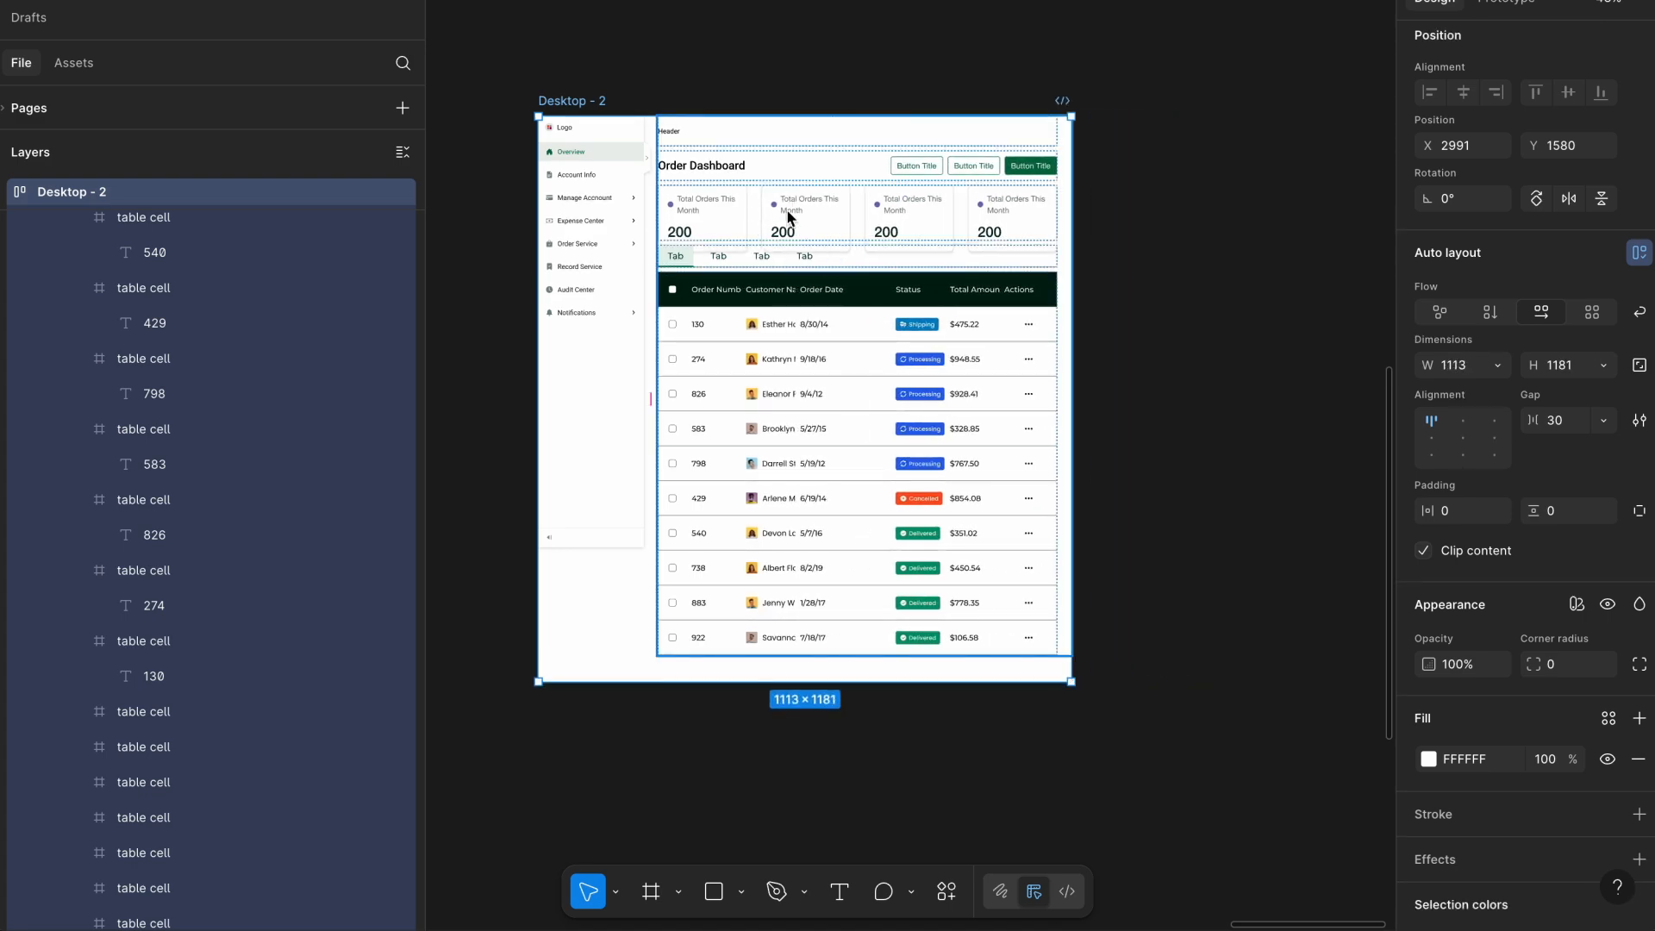
scroll(789, 215, up, 5)
key(super+z)
key(super+z)
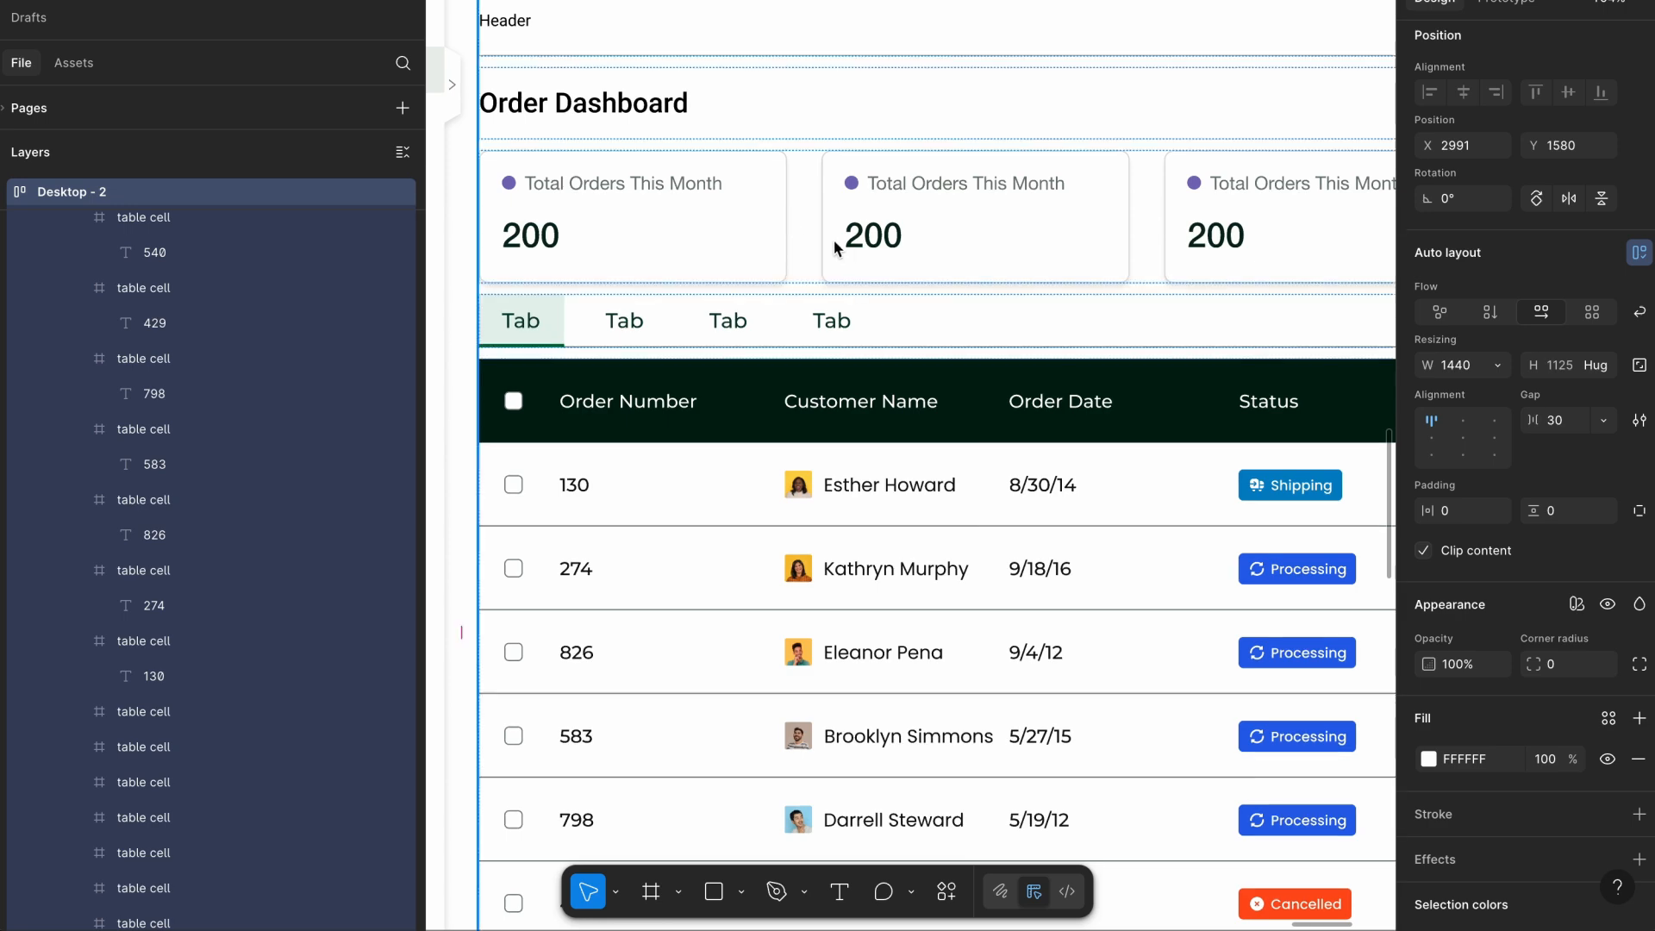
Switch the auto layout flow of the frame holding the four summary cards to horizontal with a gap of 30.
scroll(835, 242, down, 2)
double_click(836, 242)
click(1599, 364)
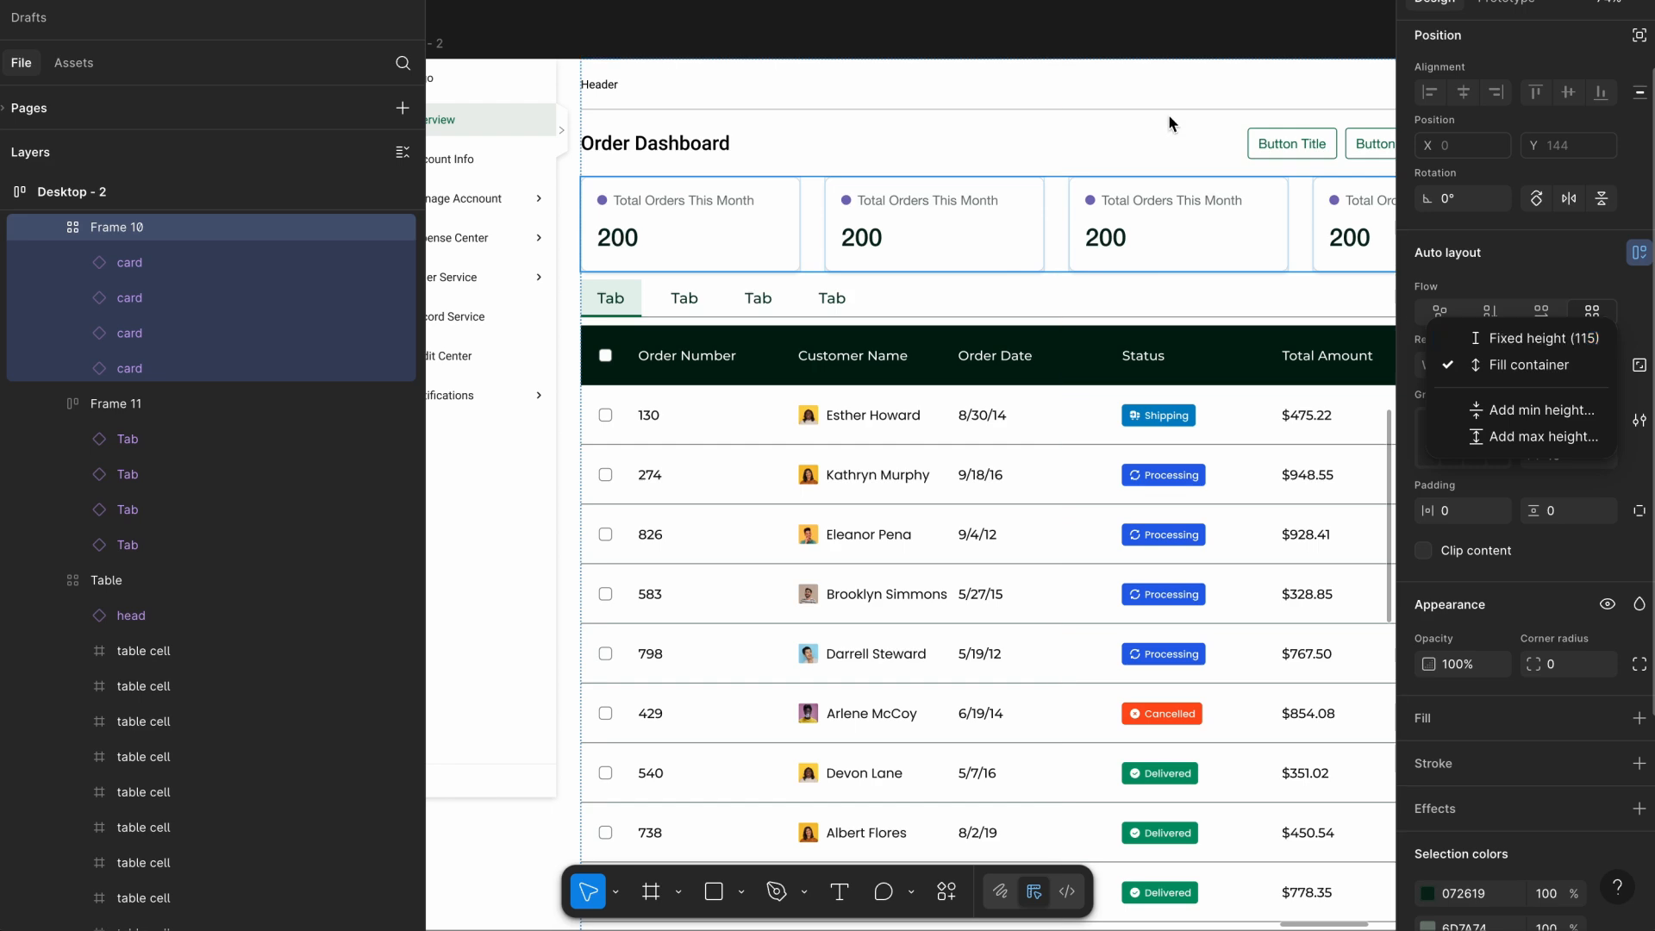
scroll(1135, 83, down, 5)
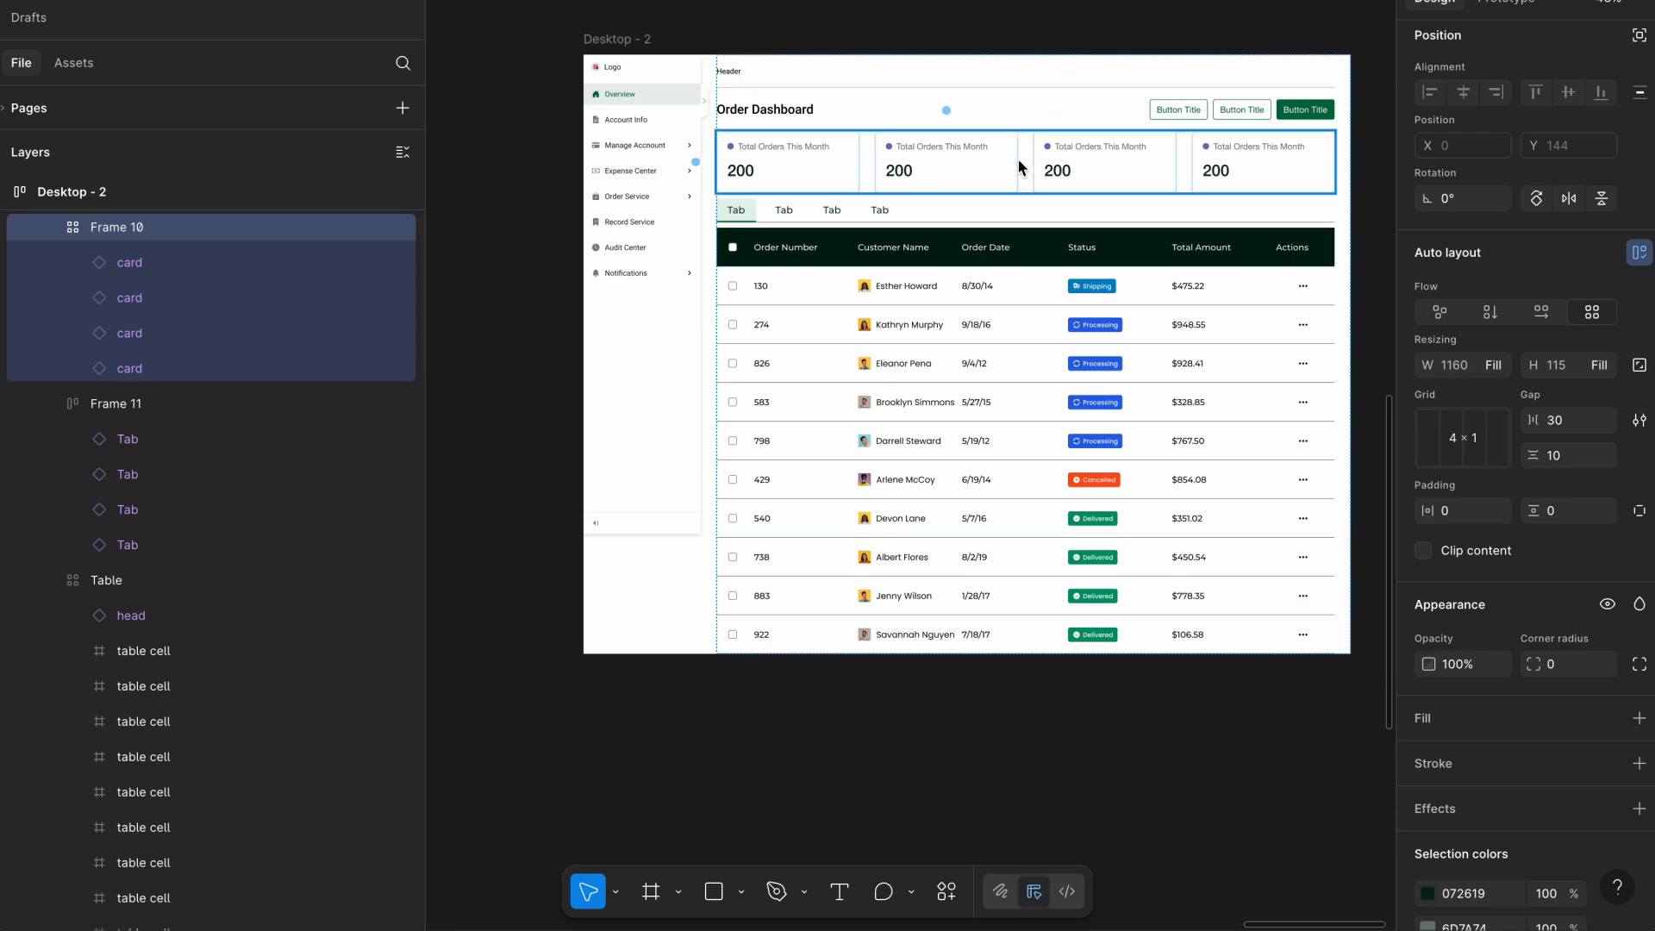
scroll(1021, 164, up, 3)
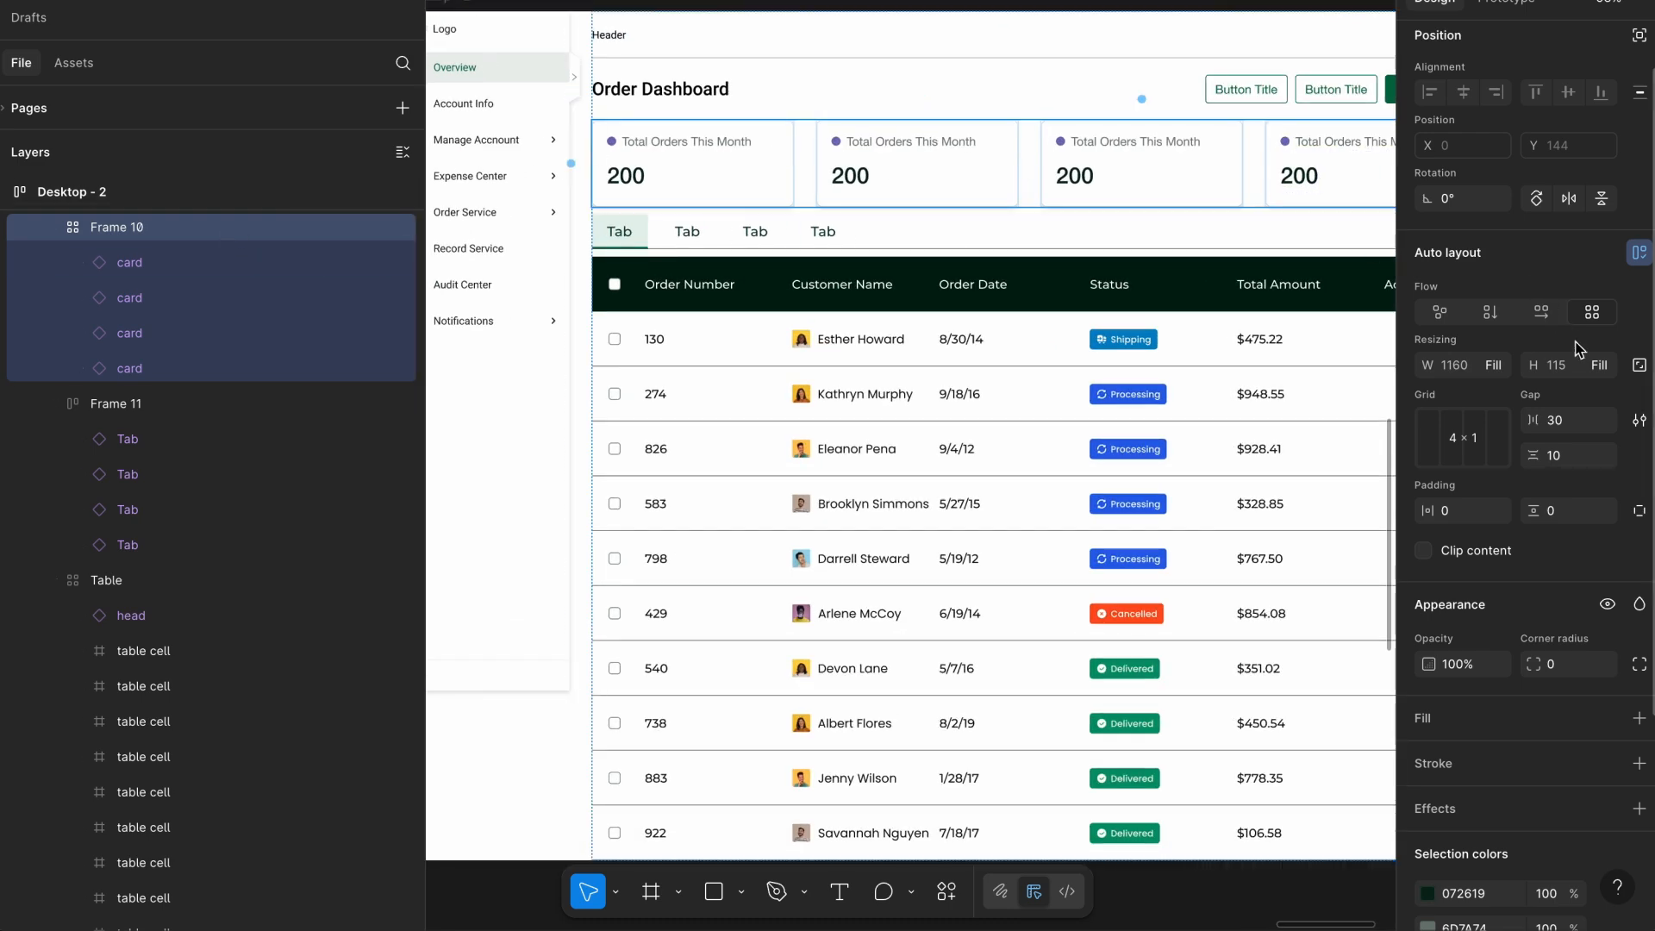
click(1540, 319)
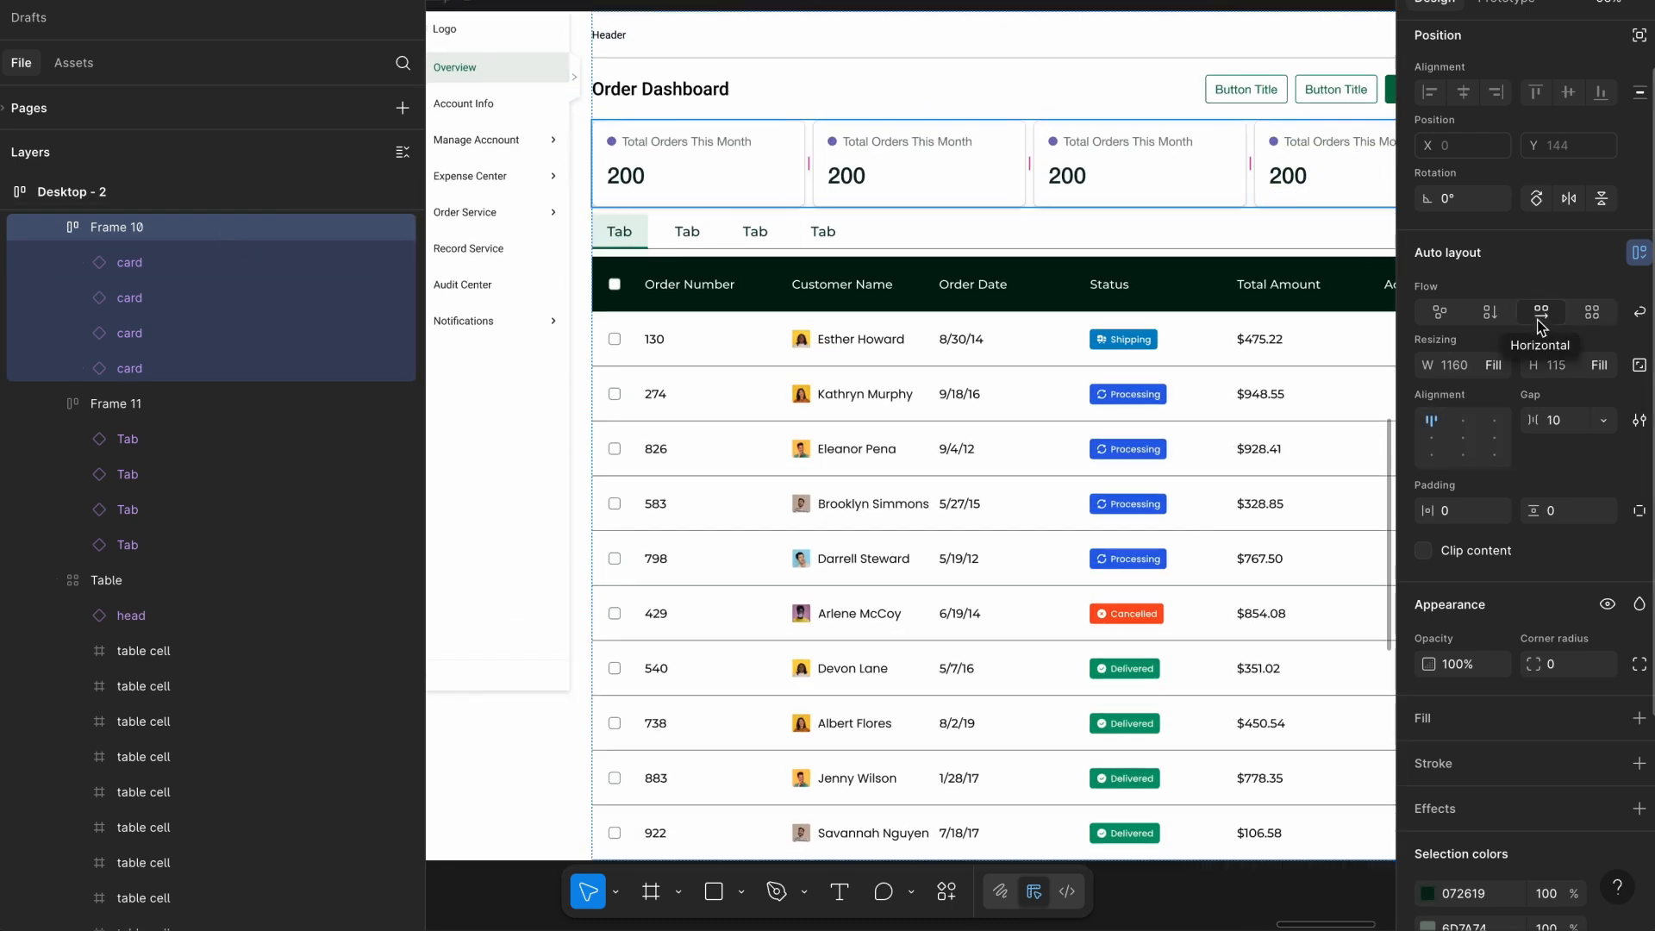
click(1558, 421)
text(30)
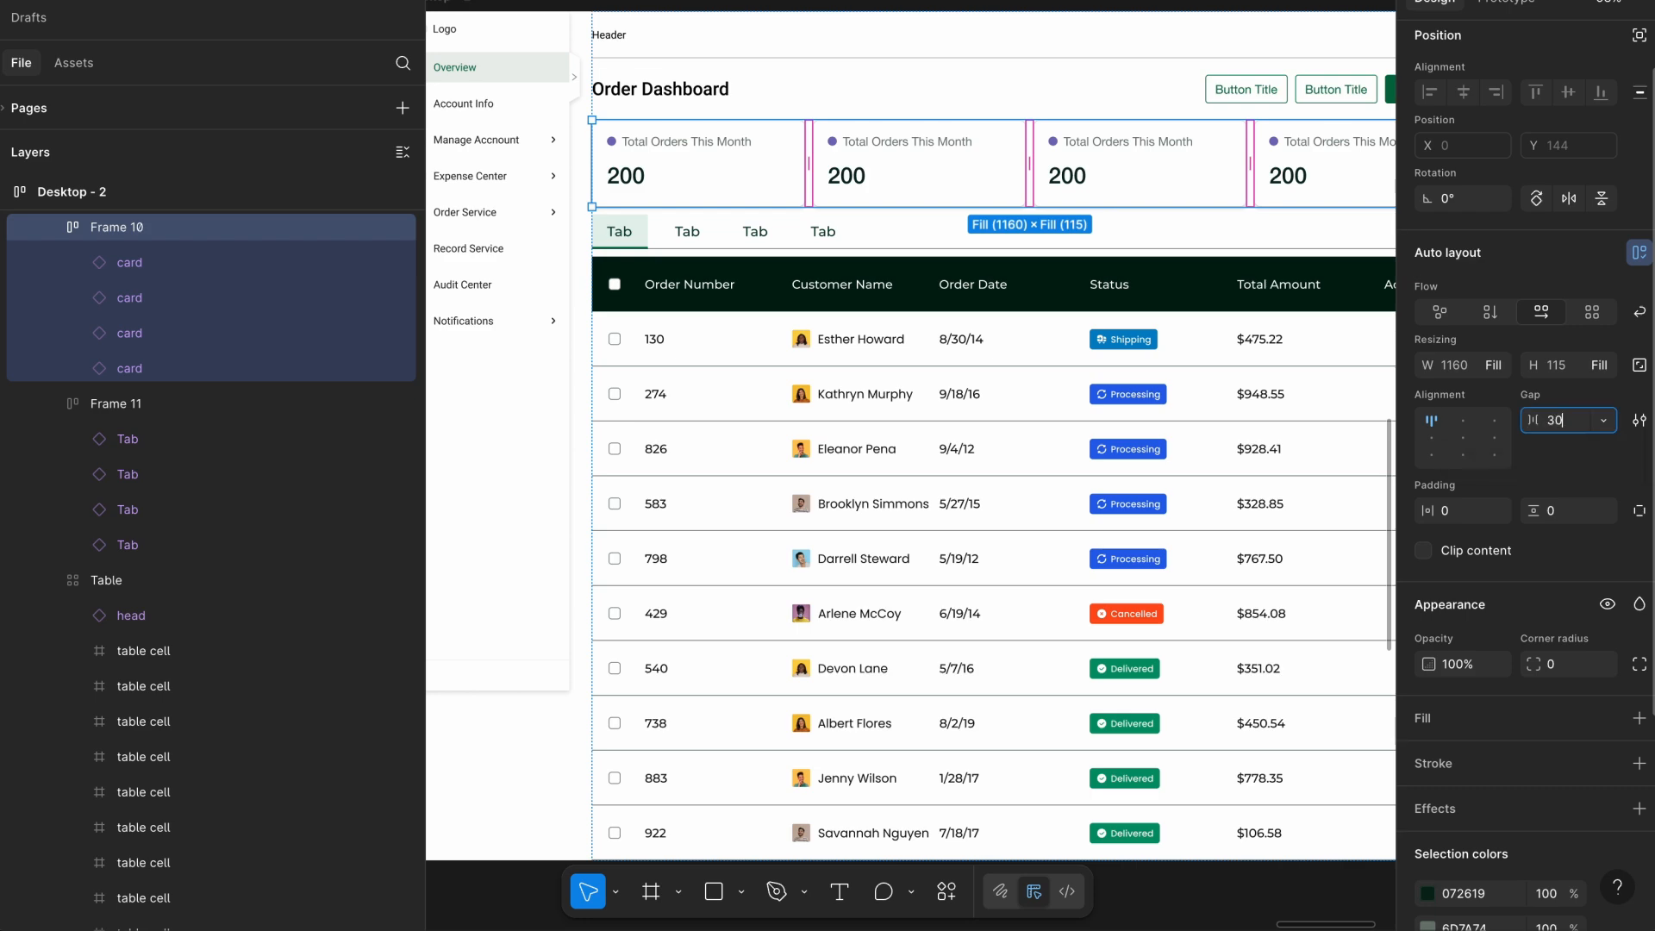
key(Return)
Set the height of the summary cards' frame to Hug contents.
click(1603, 365)
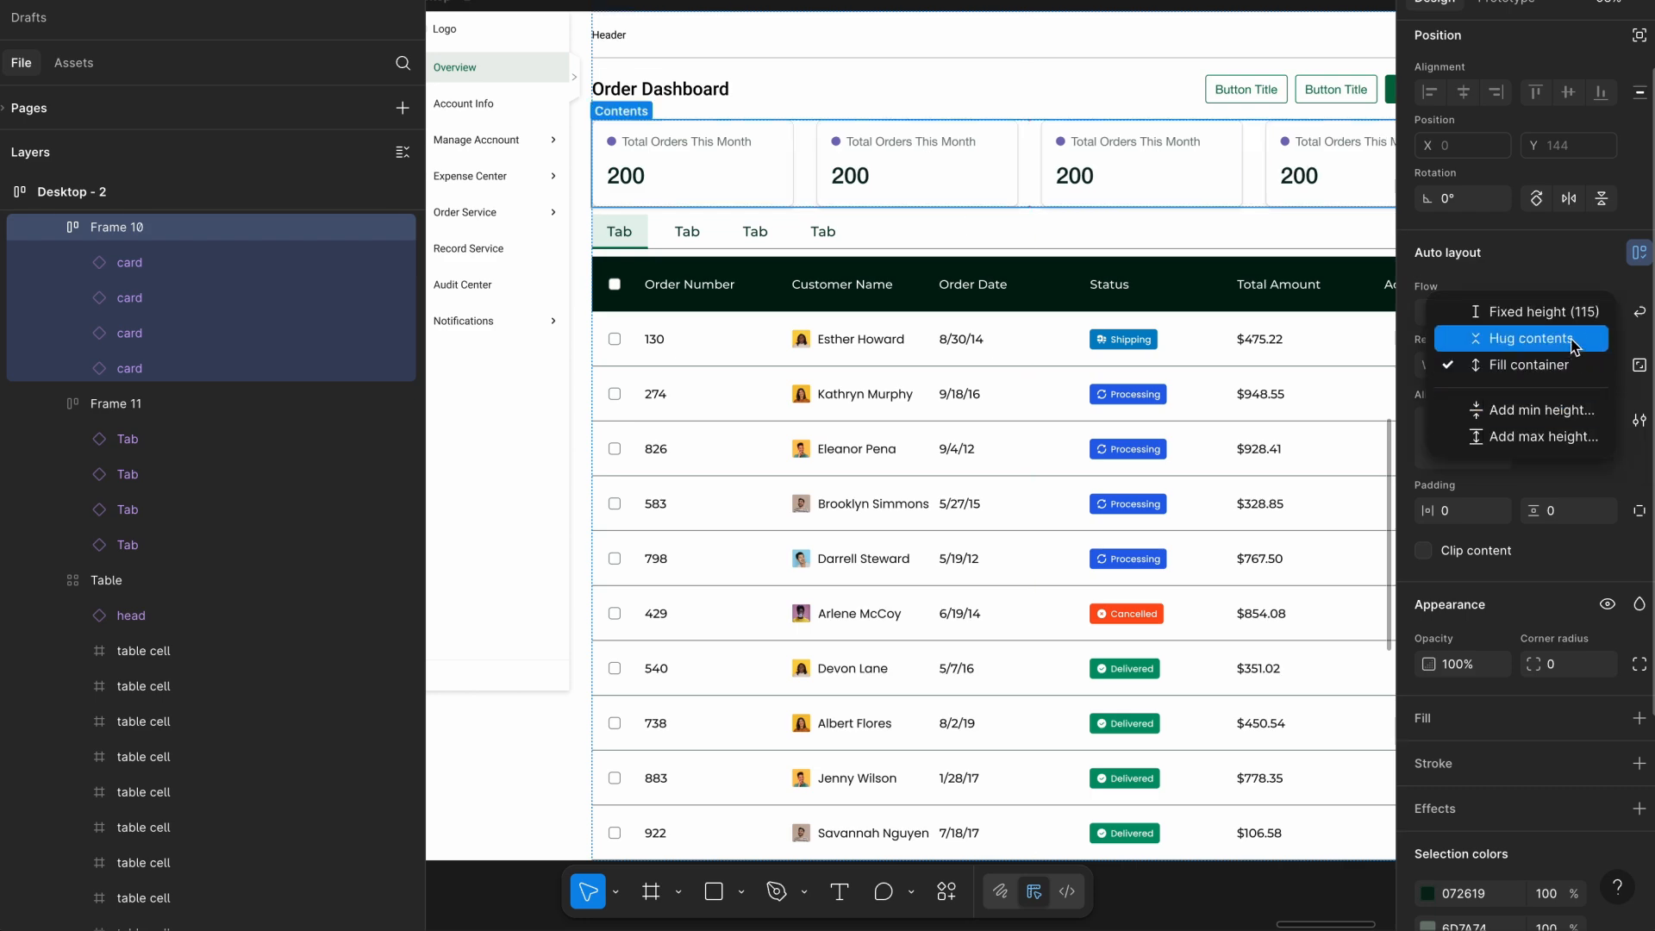
click(1526, 336)
scroll(936, 319, down, 3)
Try narrowing the Desktop - 2 frame to about 1237 × 1163 to test the card row, and undo the resize.
click(672, 129)
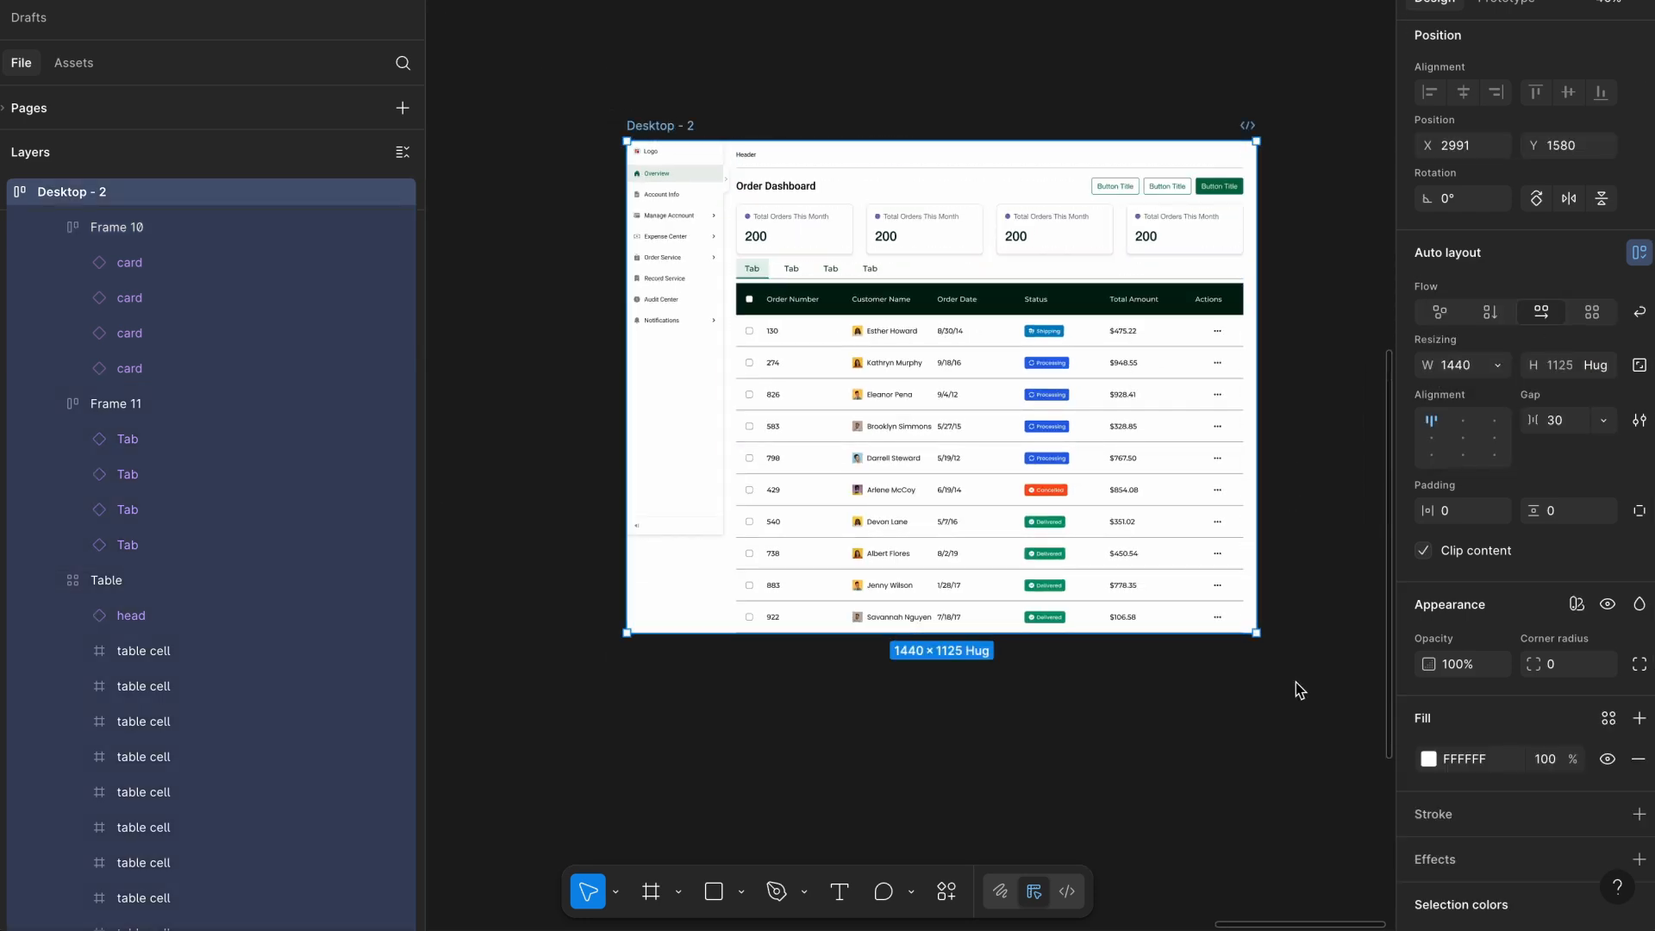
drag(1252, 640, 1167, 648)
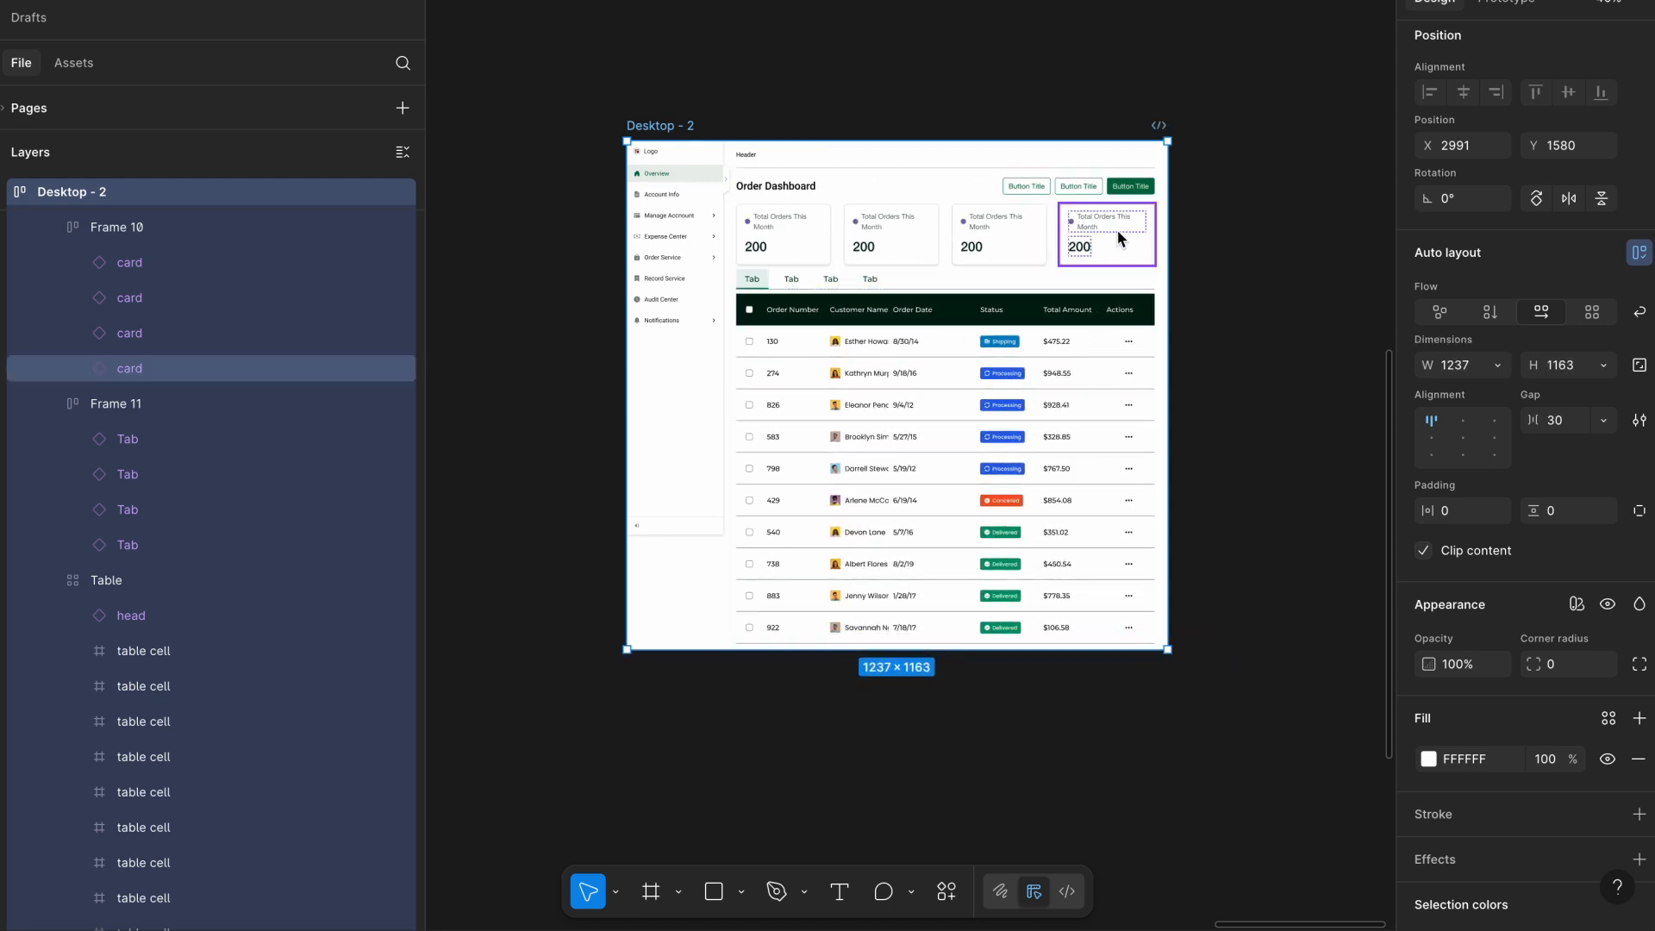
key(ctrl+z)
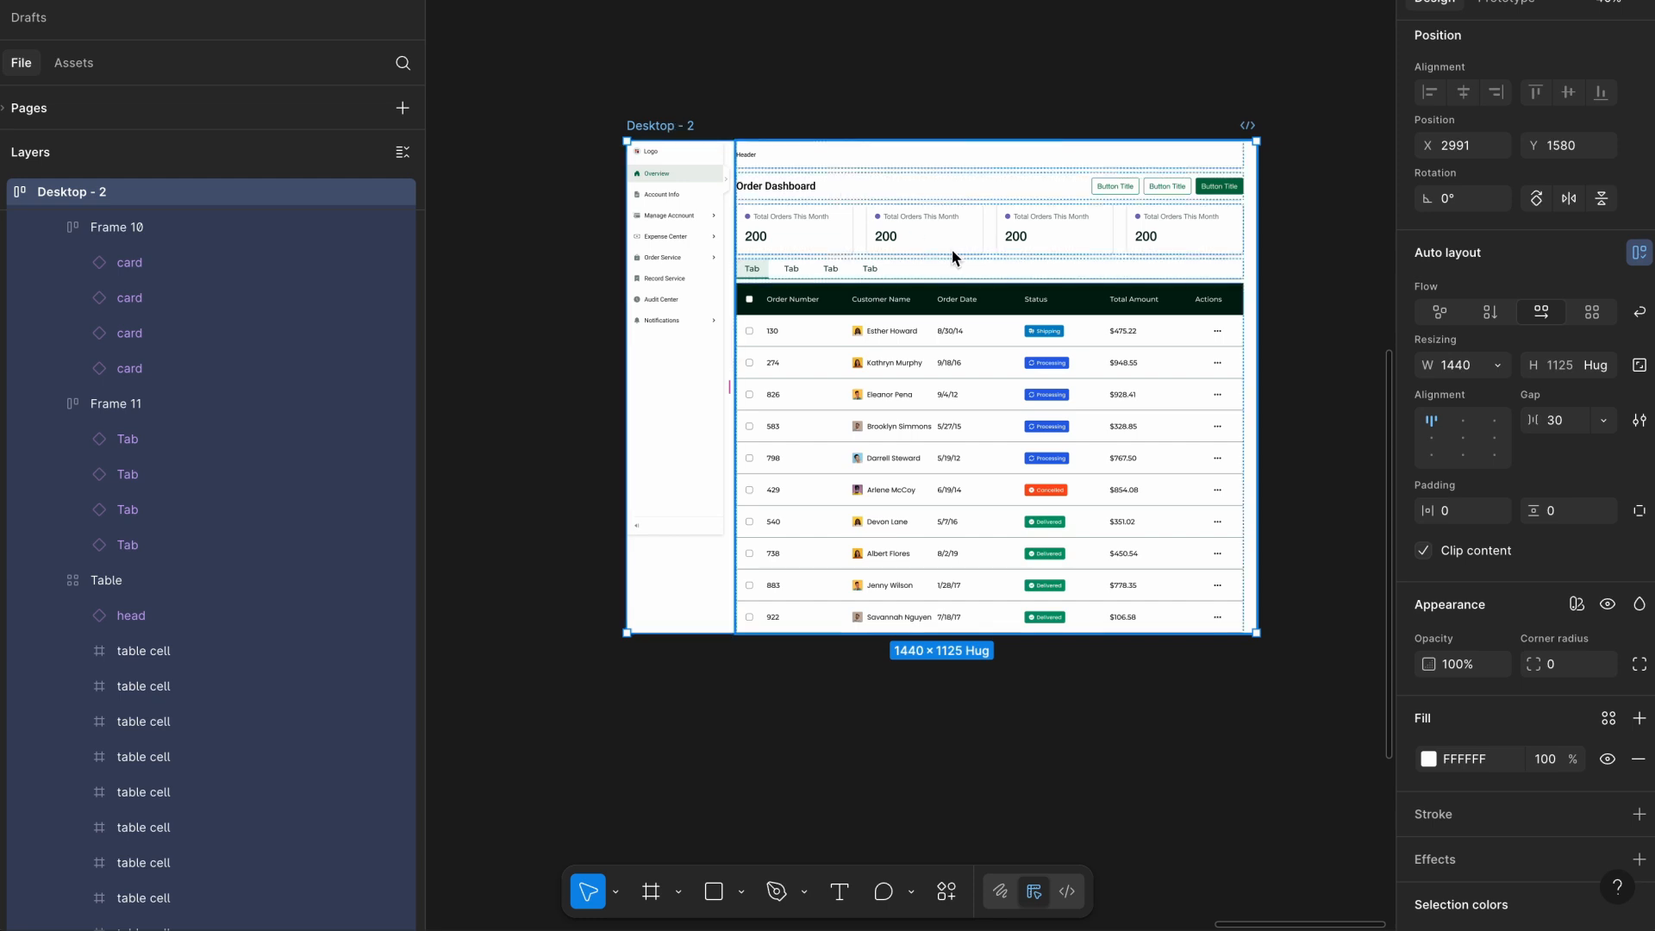
Set the width of the Status column in the Table grid to 140.
scroll(952, 250, up, 2)
click(1043, 323)
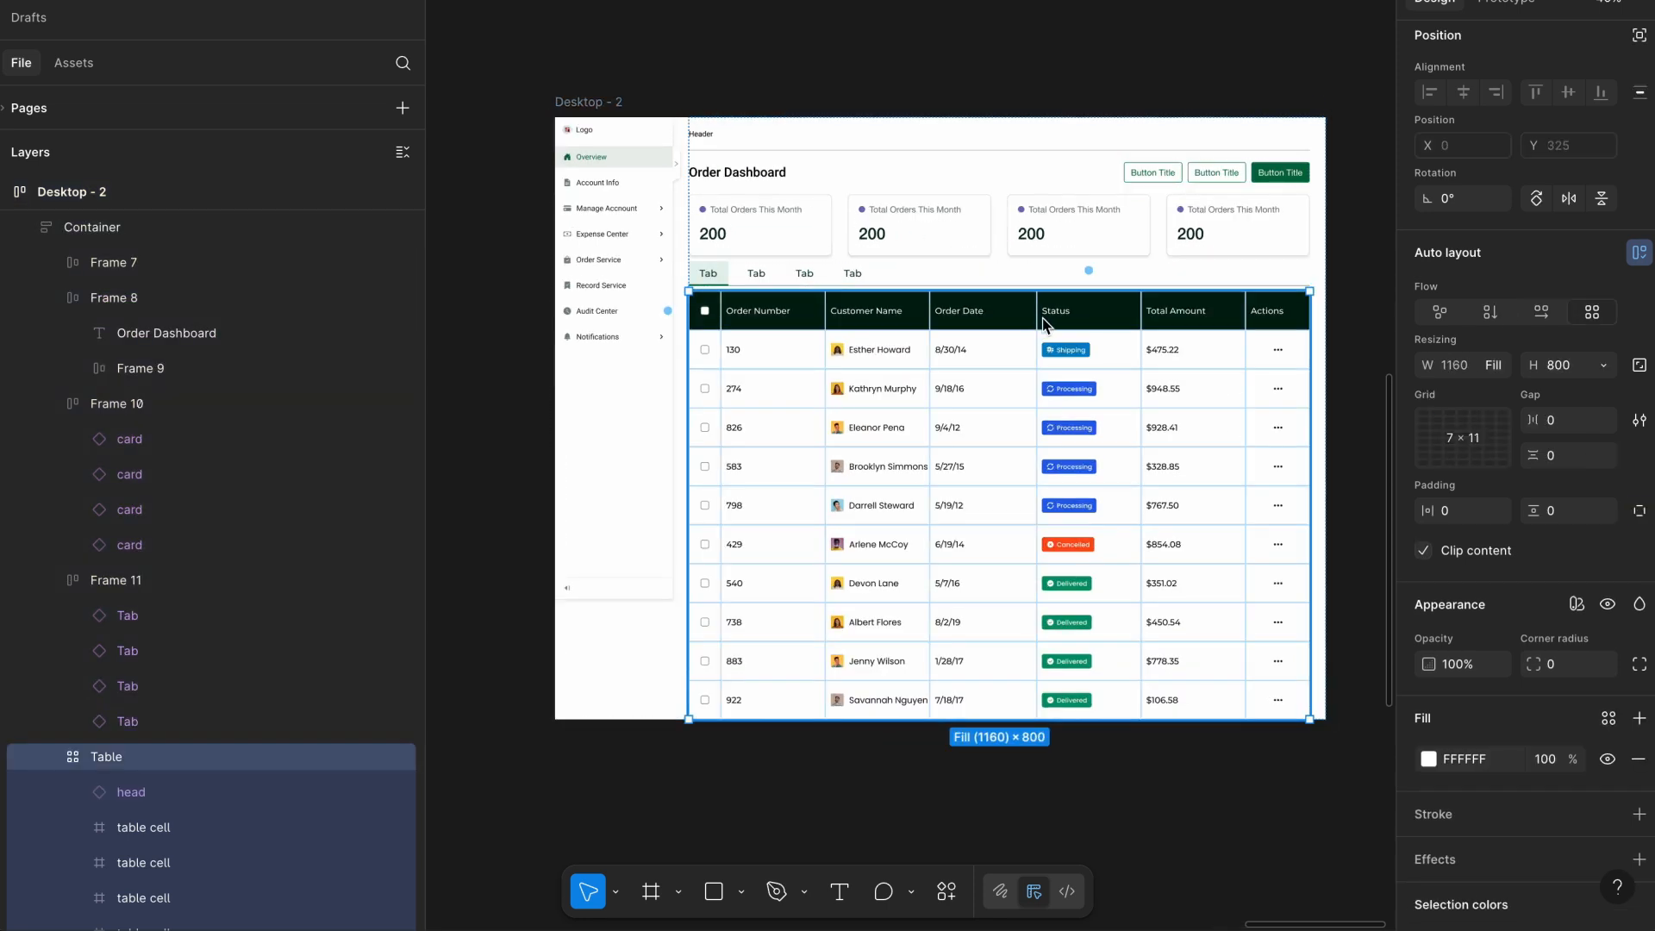
click(1089, 270)
text(140)
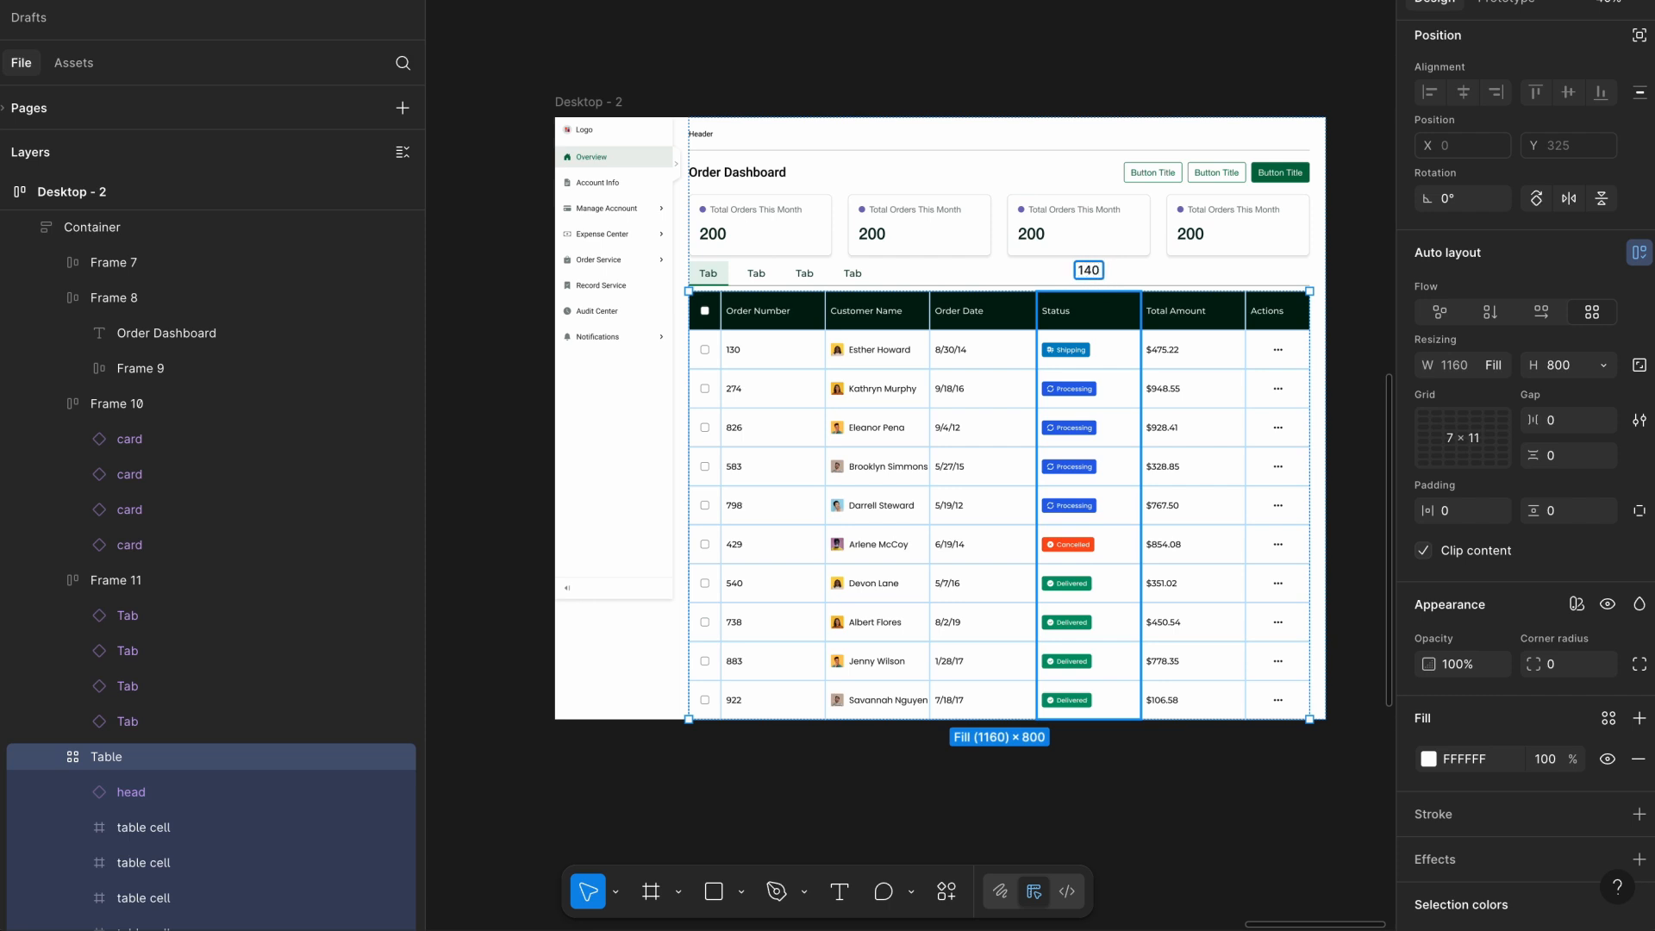
key(Return)
Try narrowing the Desktop - 2 frame by its width only to test the table columns, and undo the resize.
click(595, 102)
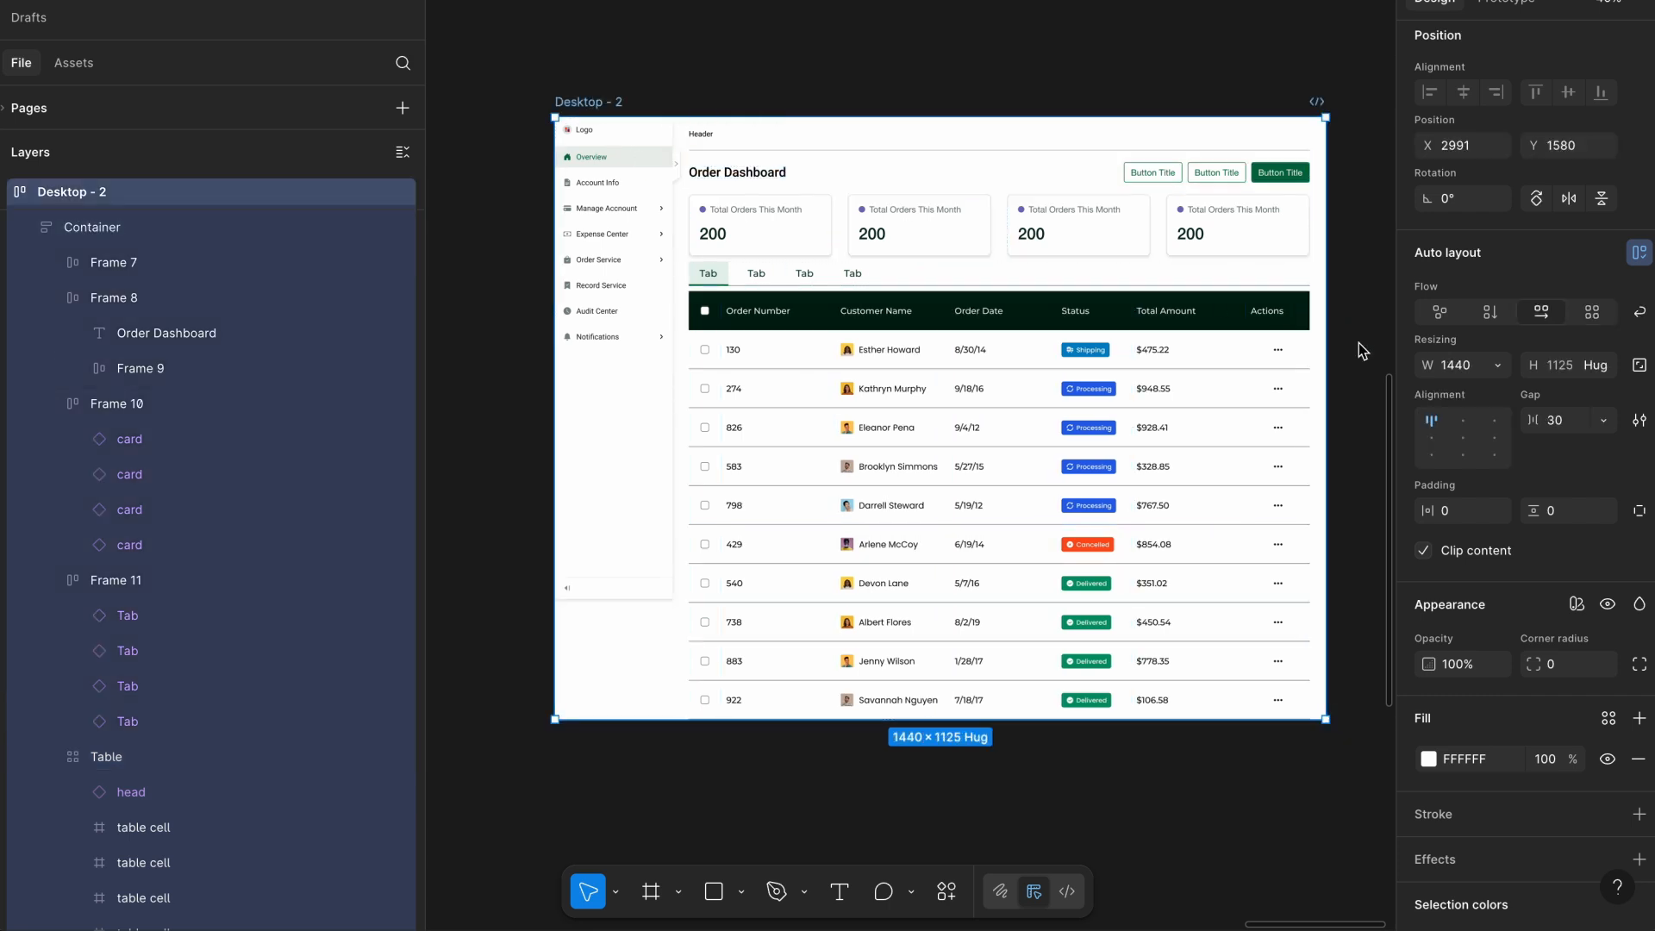
scroll(1347, 328, right, 1)
scroll(1307, 427, down, 2)
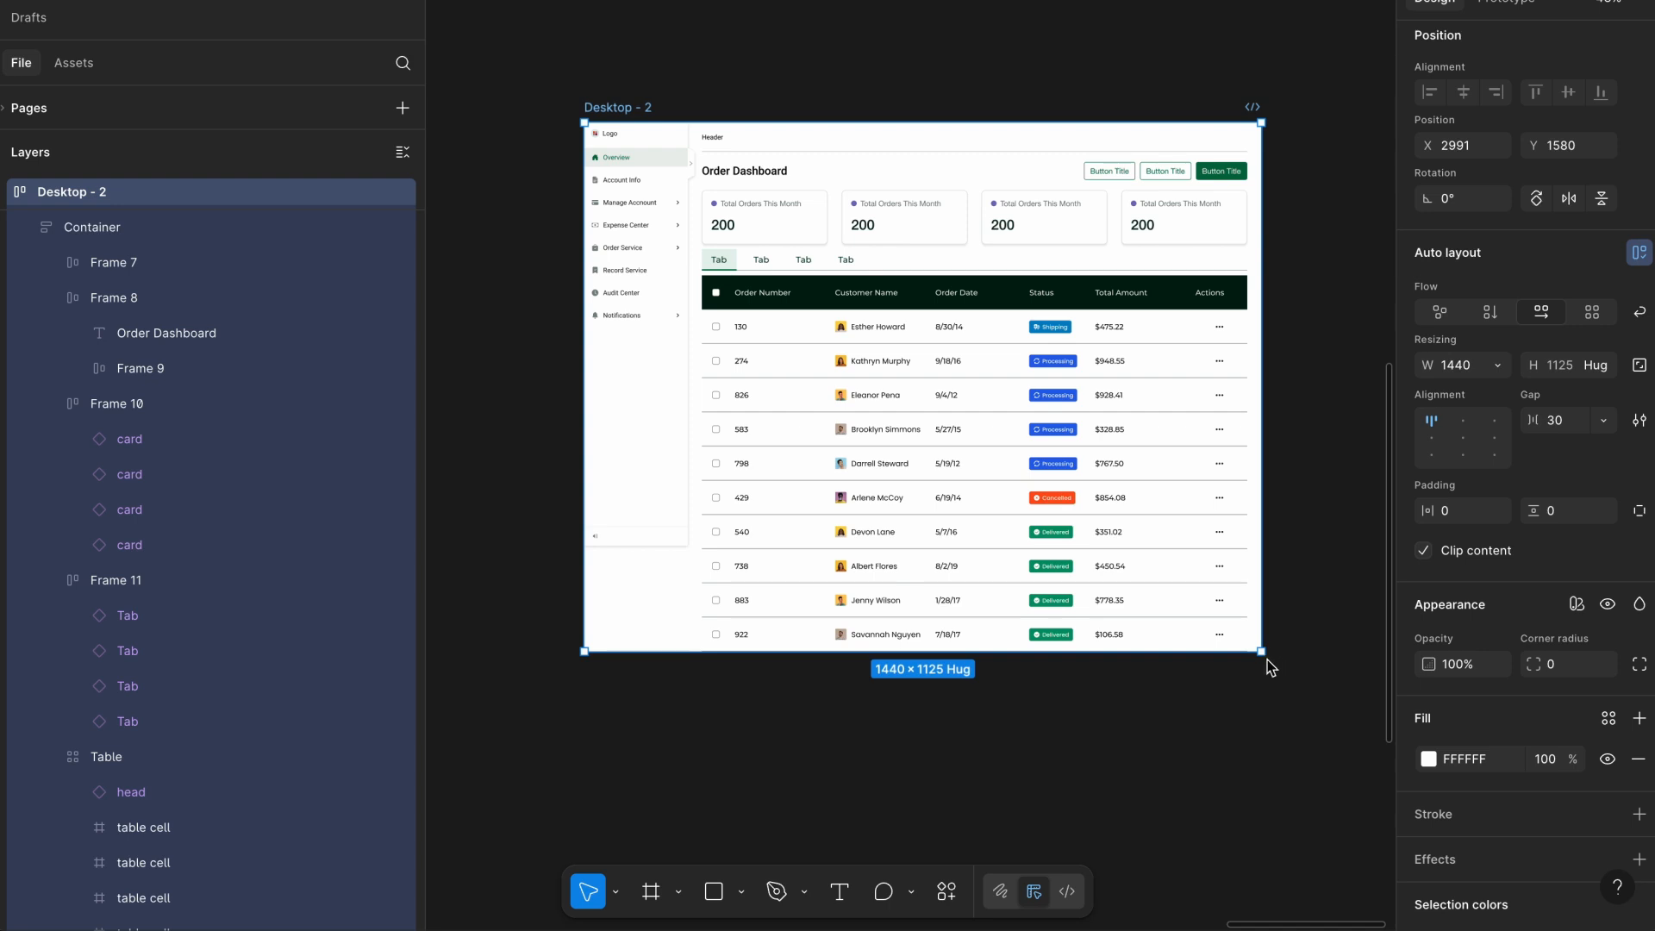
drag(1264, 653, 1125, 651)
key(ctrl+z)
click(820, 82)
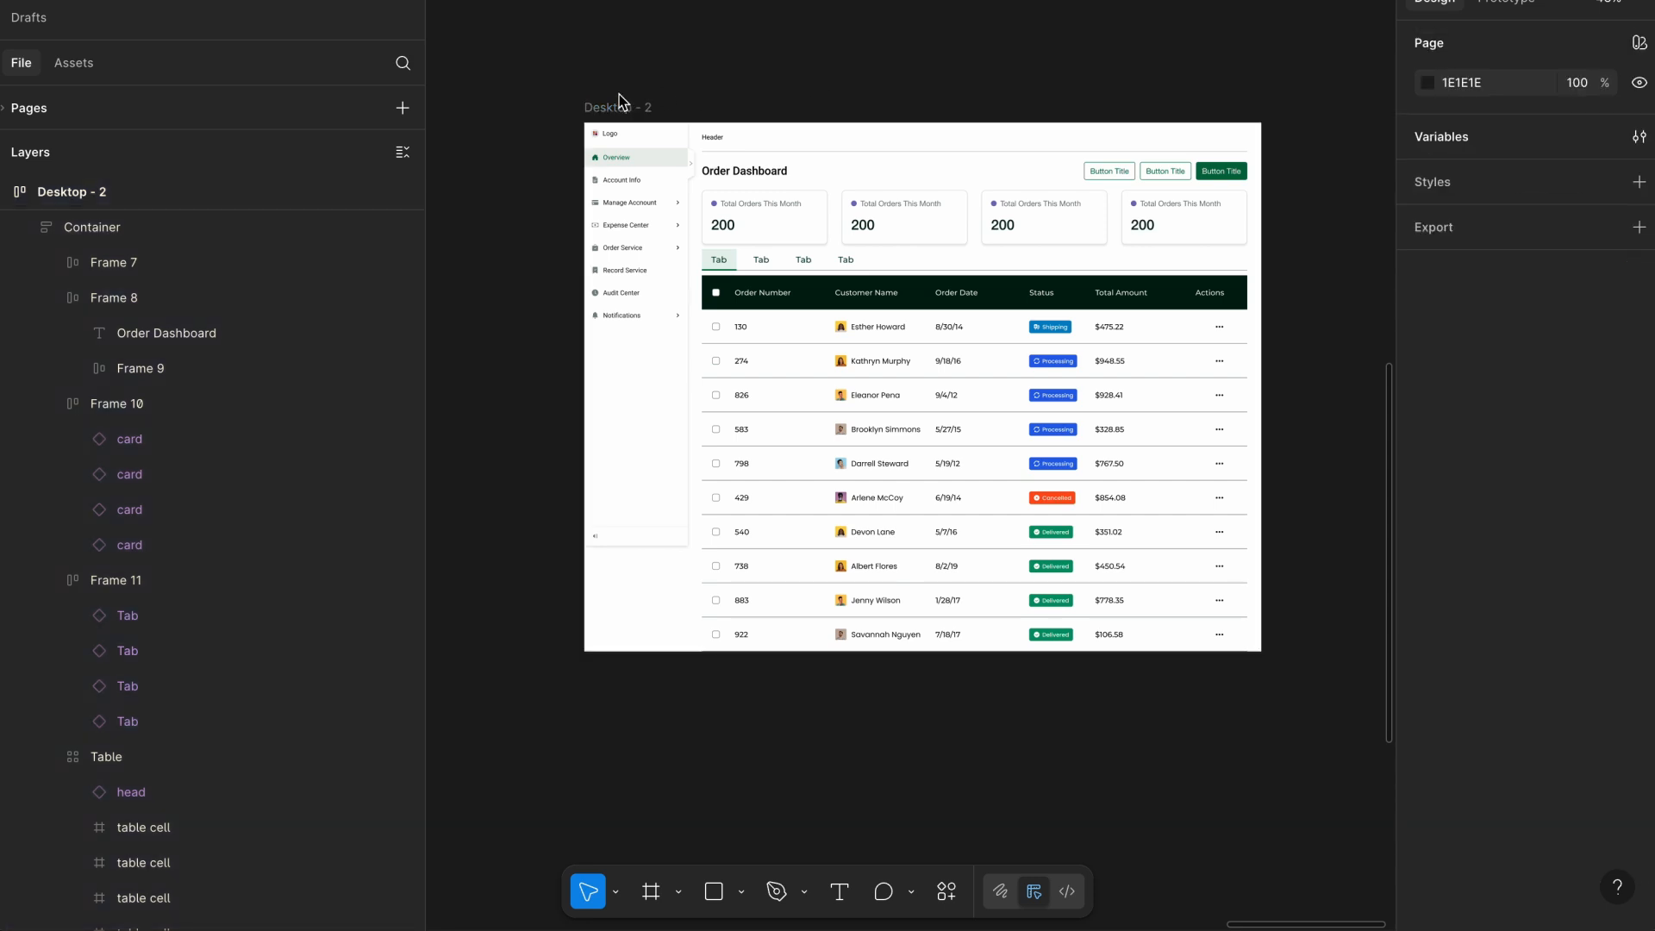
scroll(611, 100, right, 1)
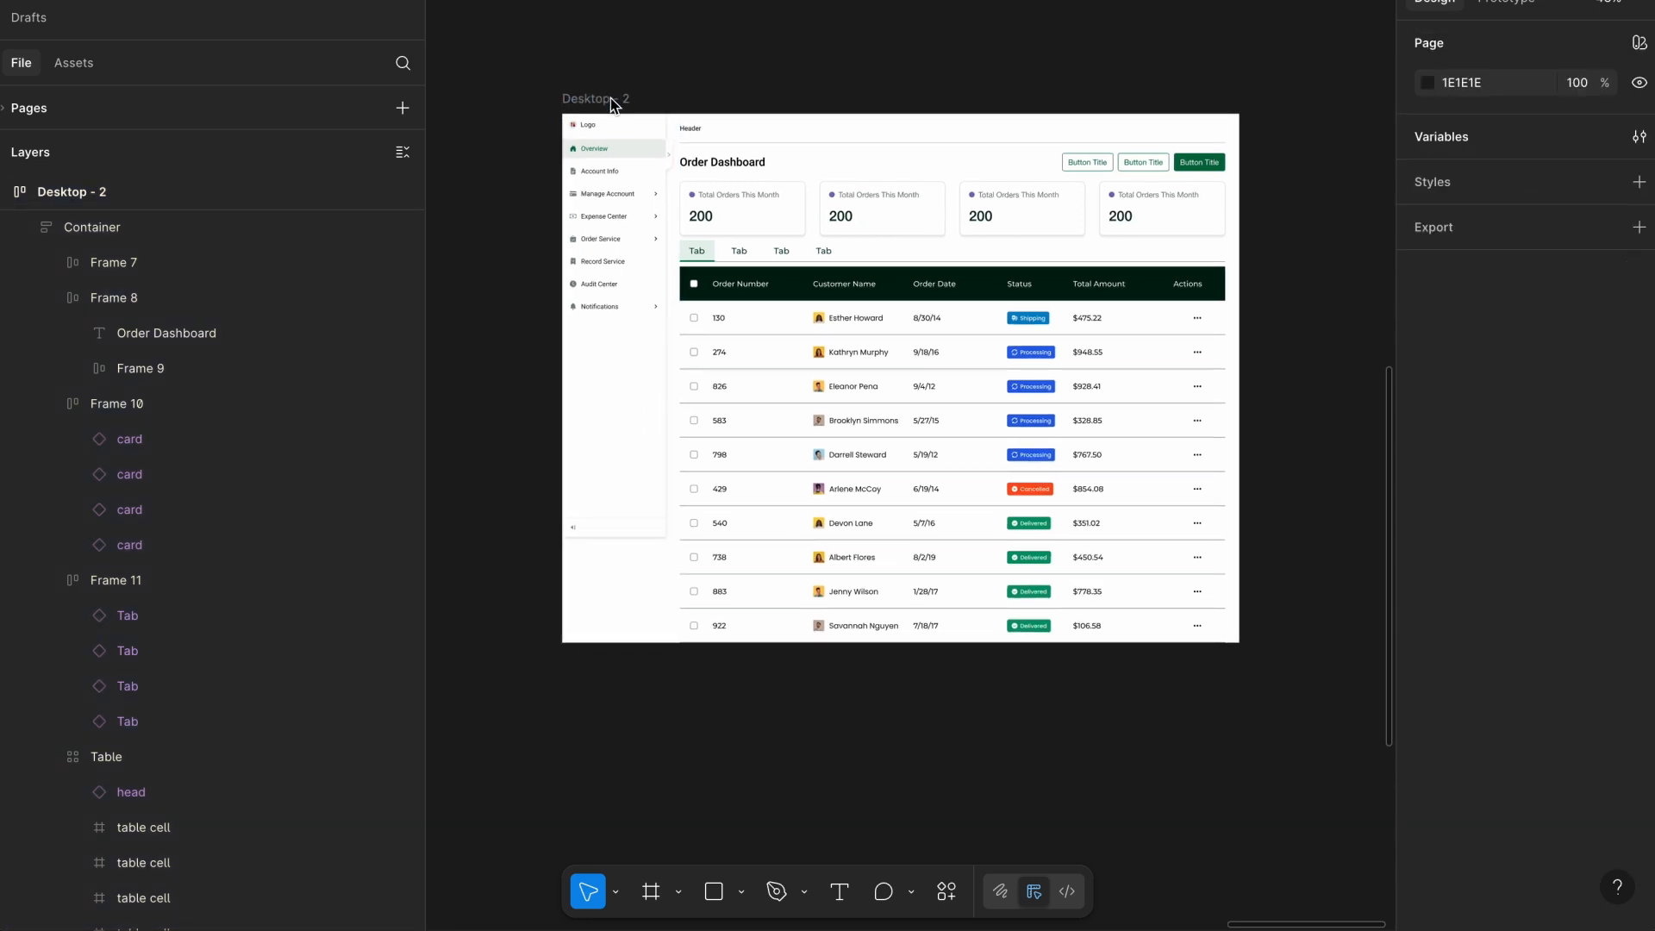
click(611, 101)
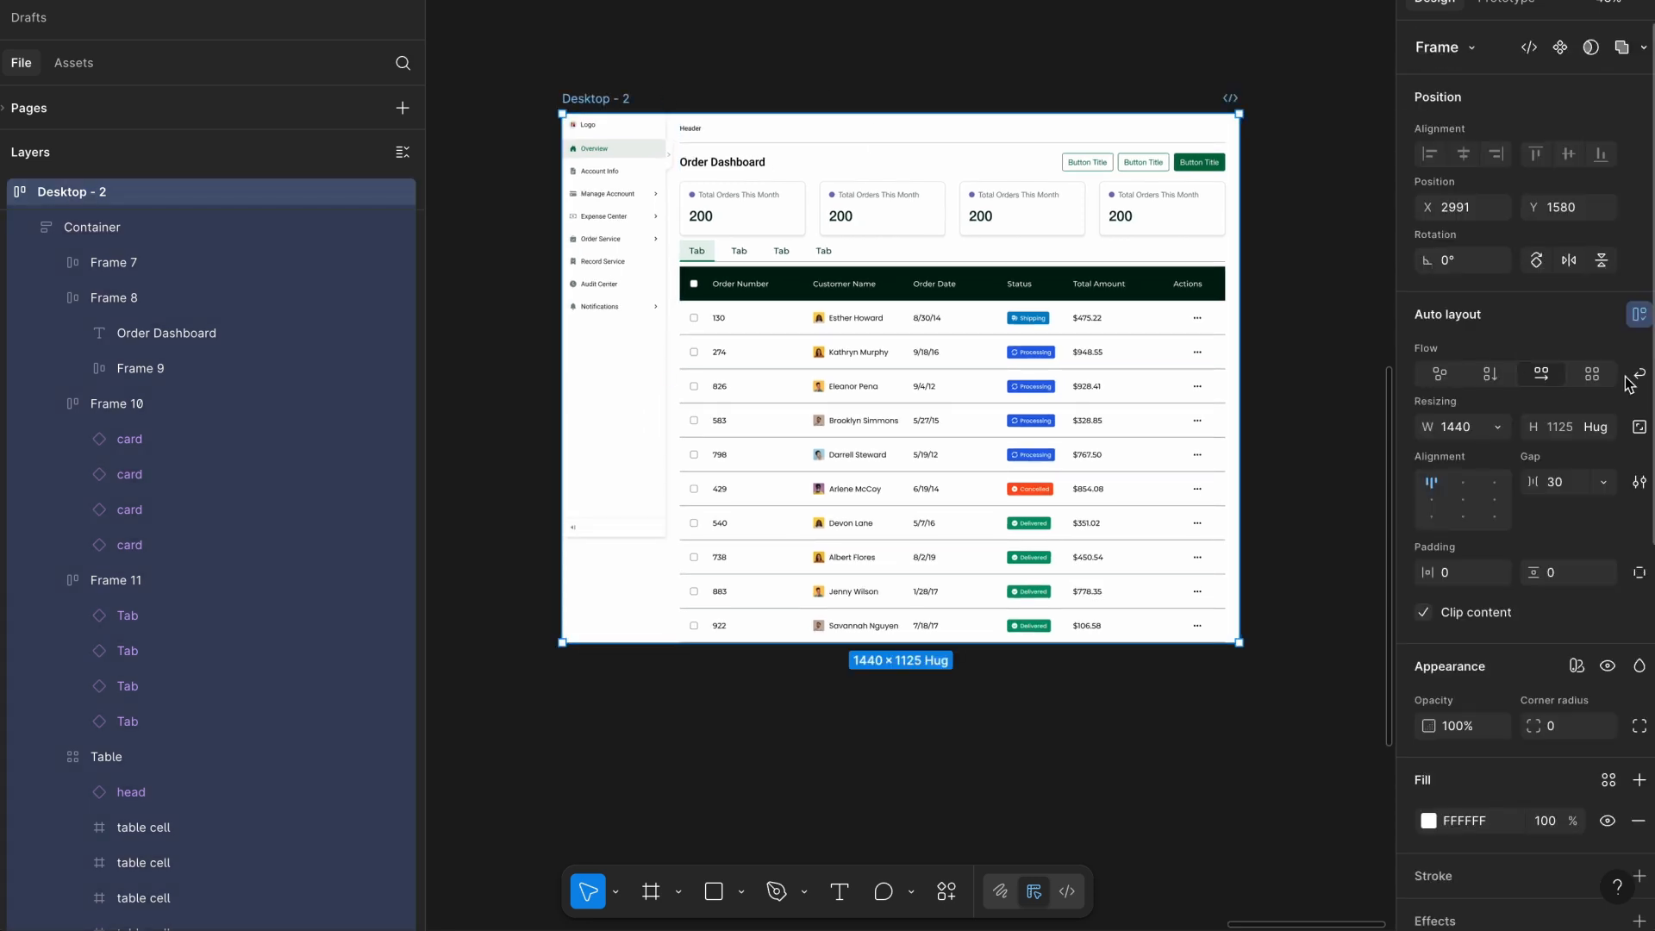
click(1186, 350)
click(1185, 346)
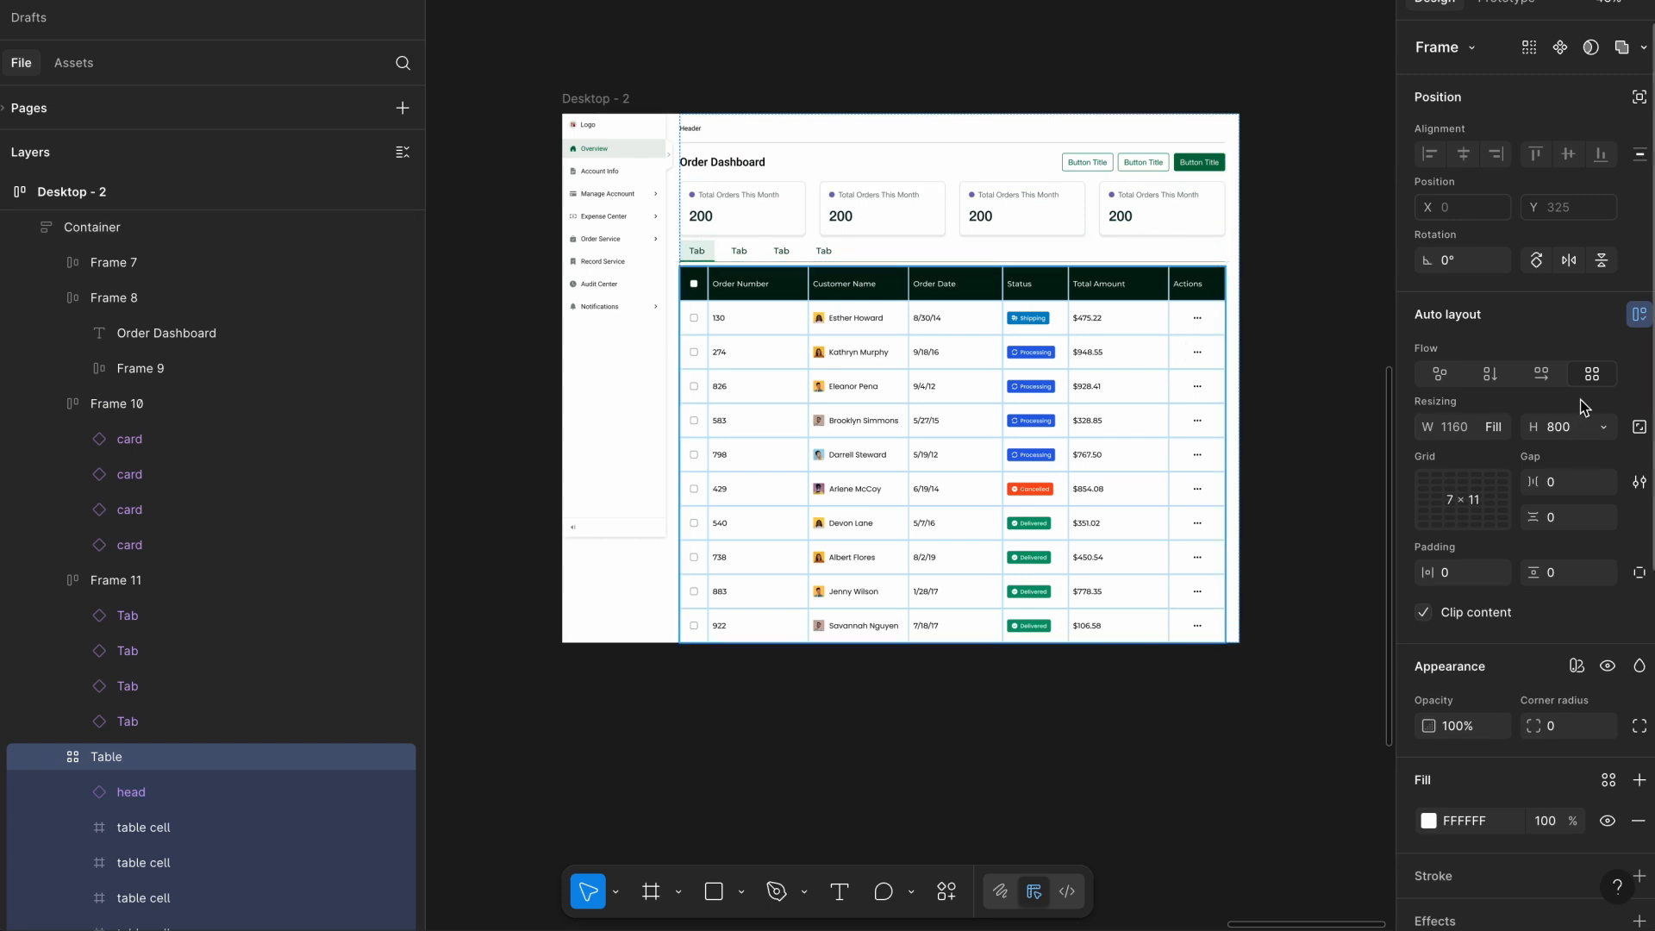
click(1603, 426)
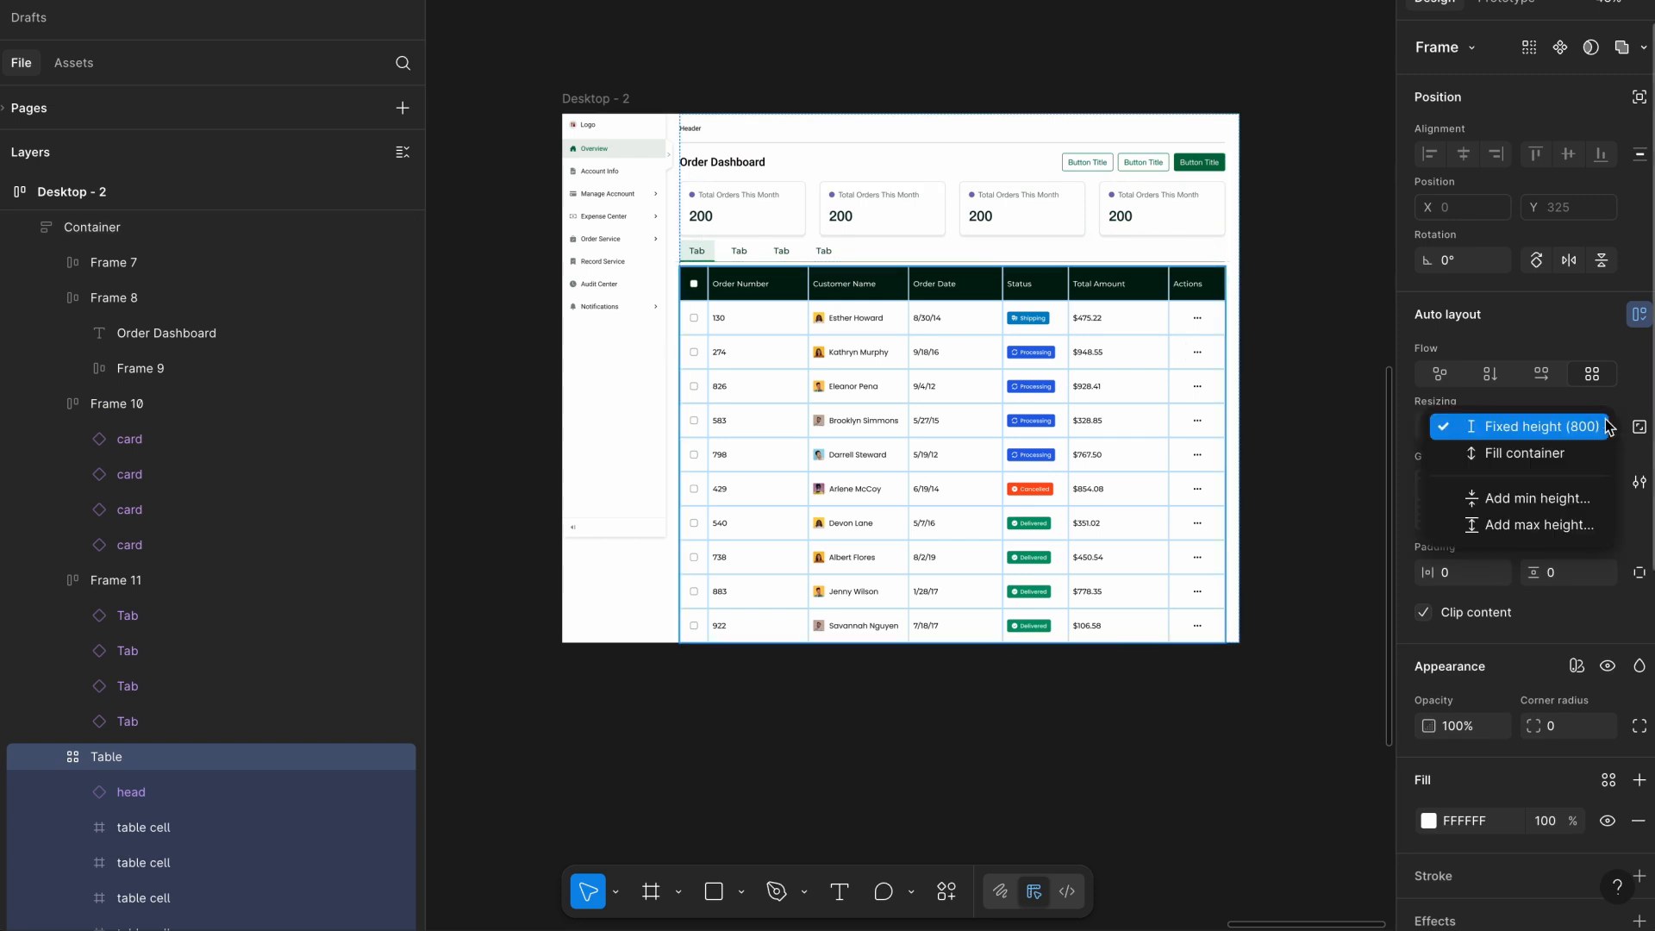
click(1095, 62)
click(1096, 62)
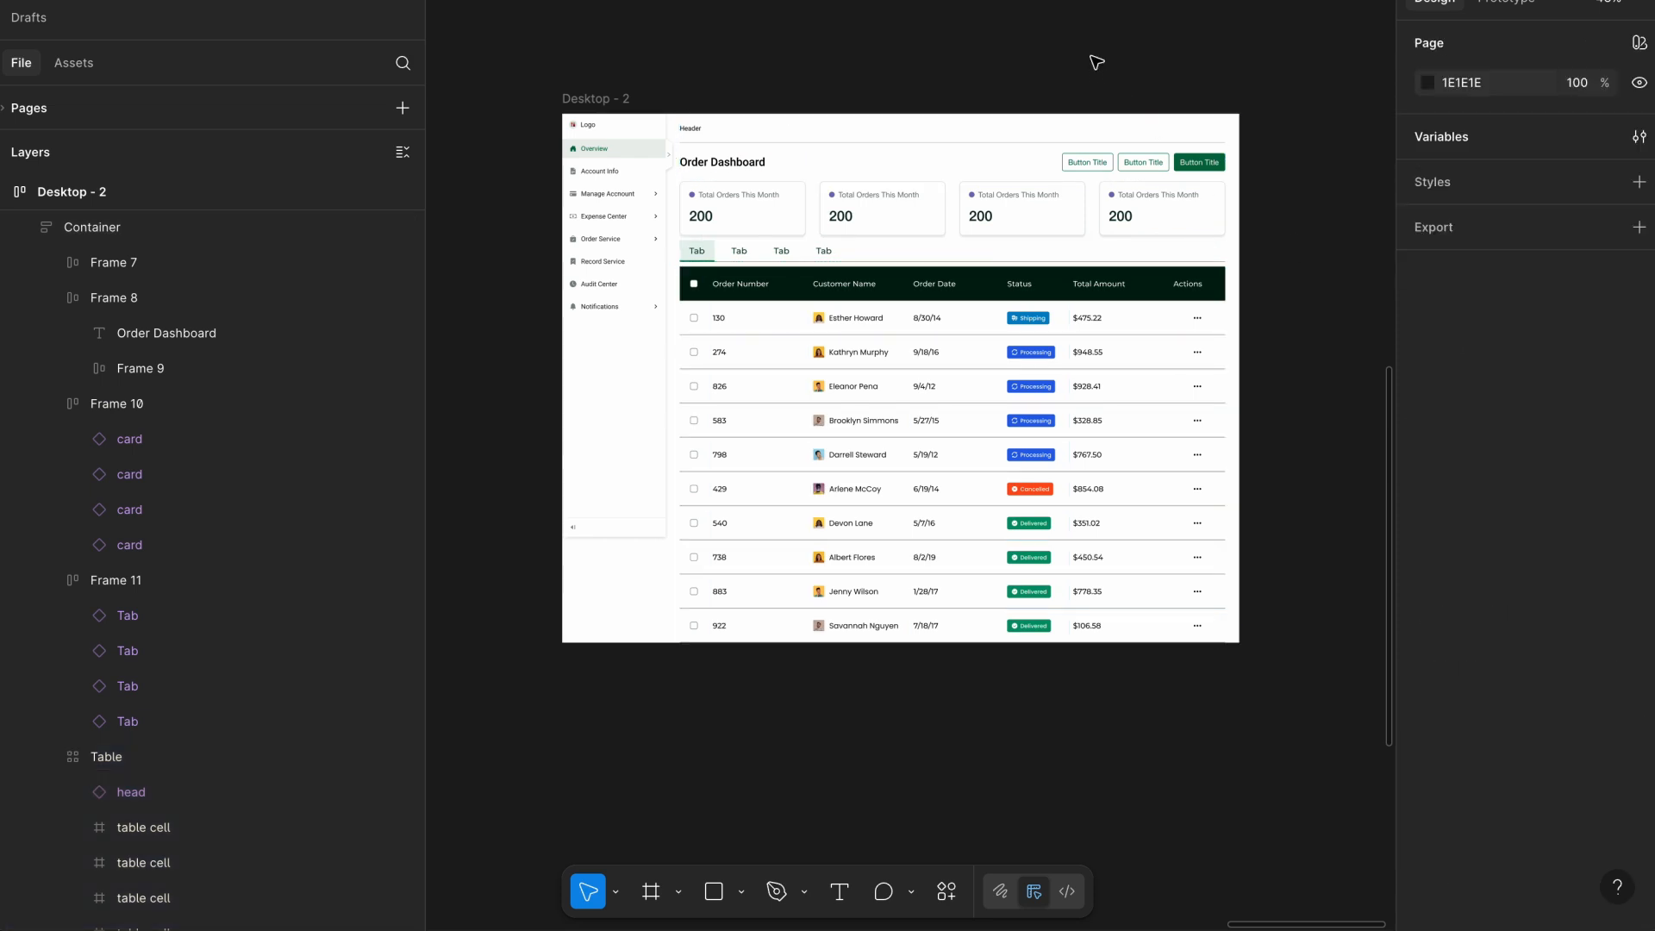
Set the vertical gap between the items in Container to 24.
click(608, 100)
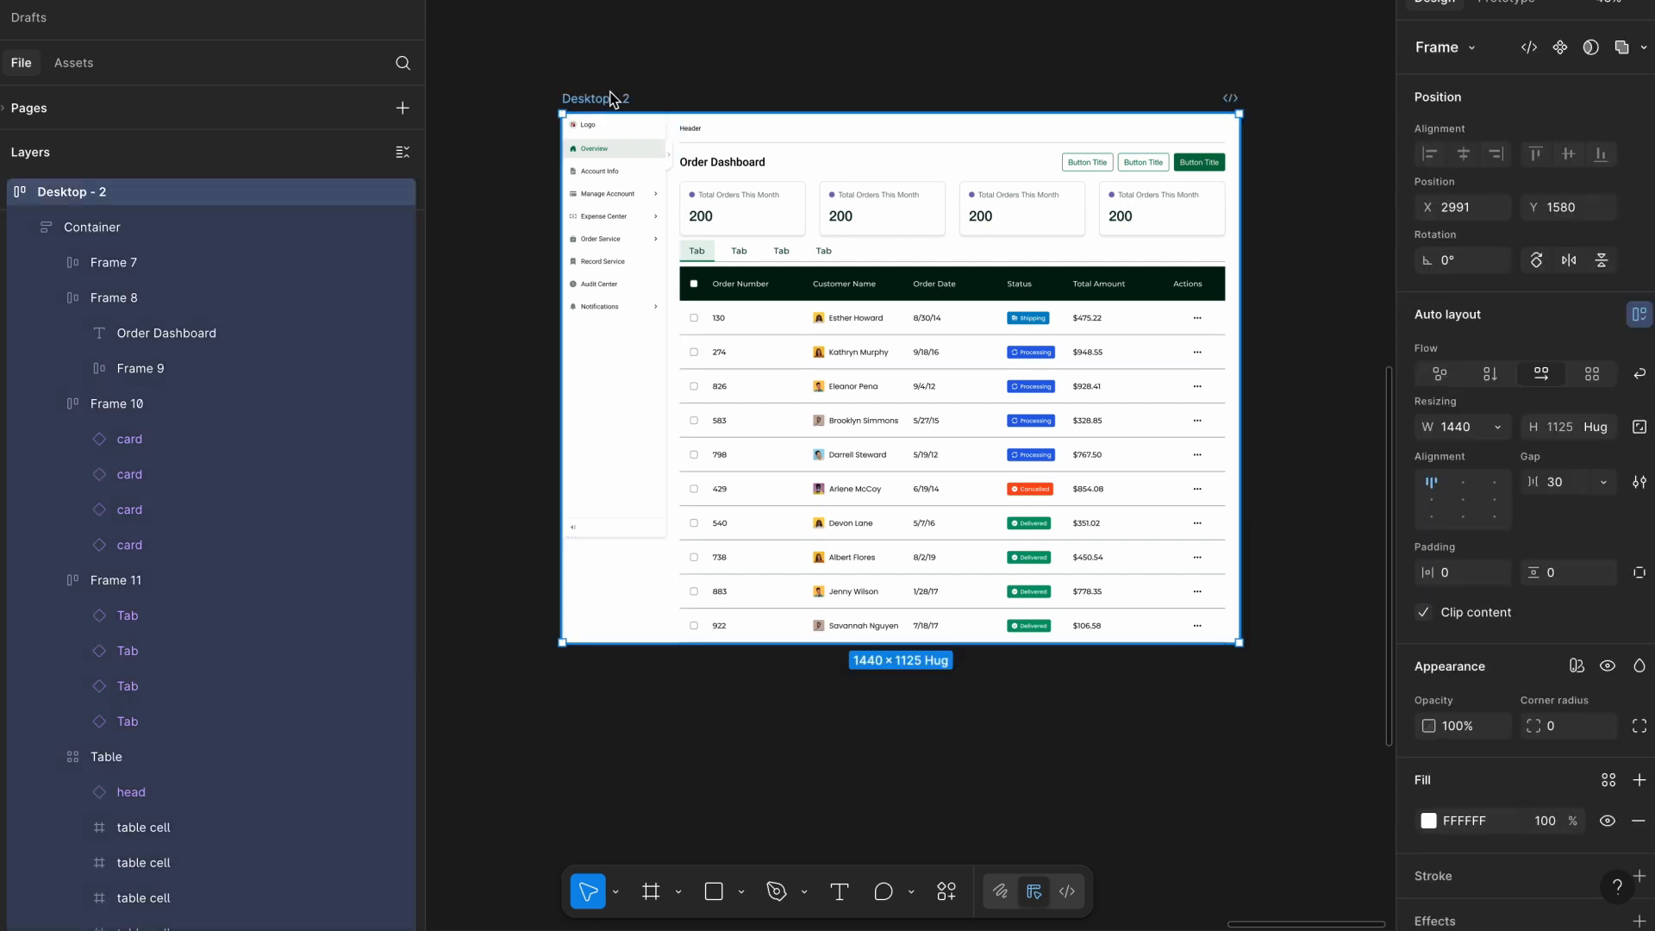
double_click(856, 207)
key(Escape)
click(1560, 483)
text(24)
key(Return)
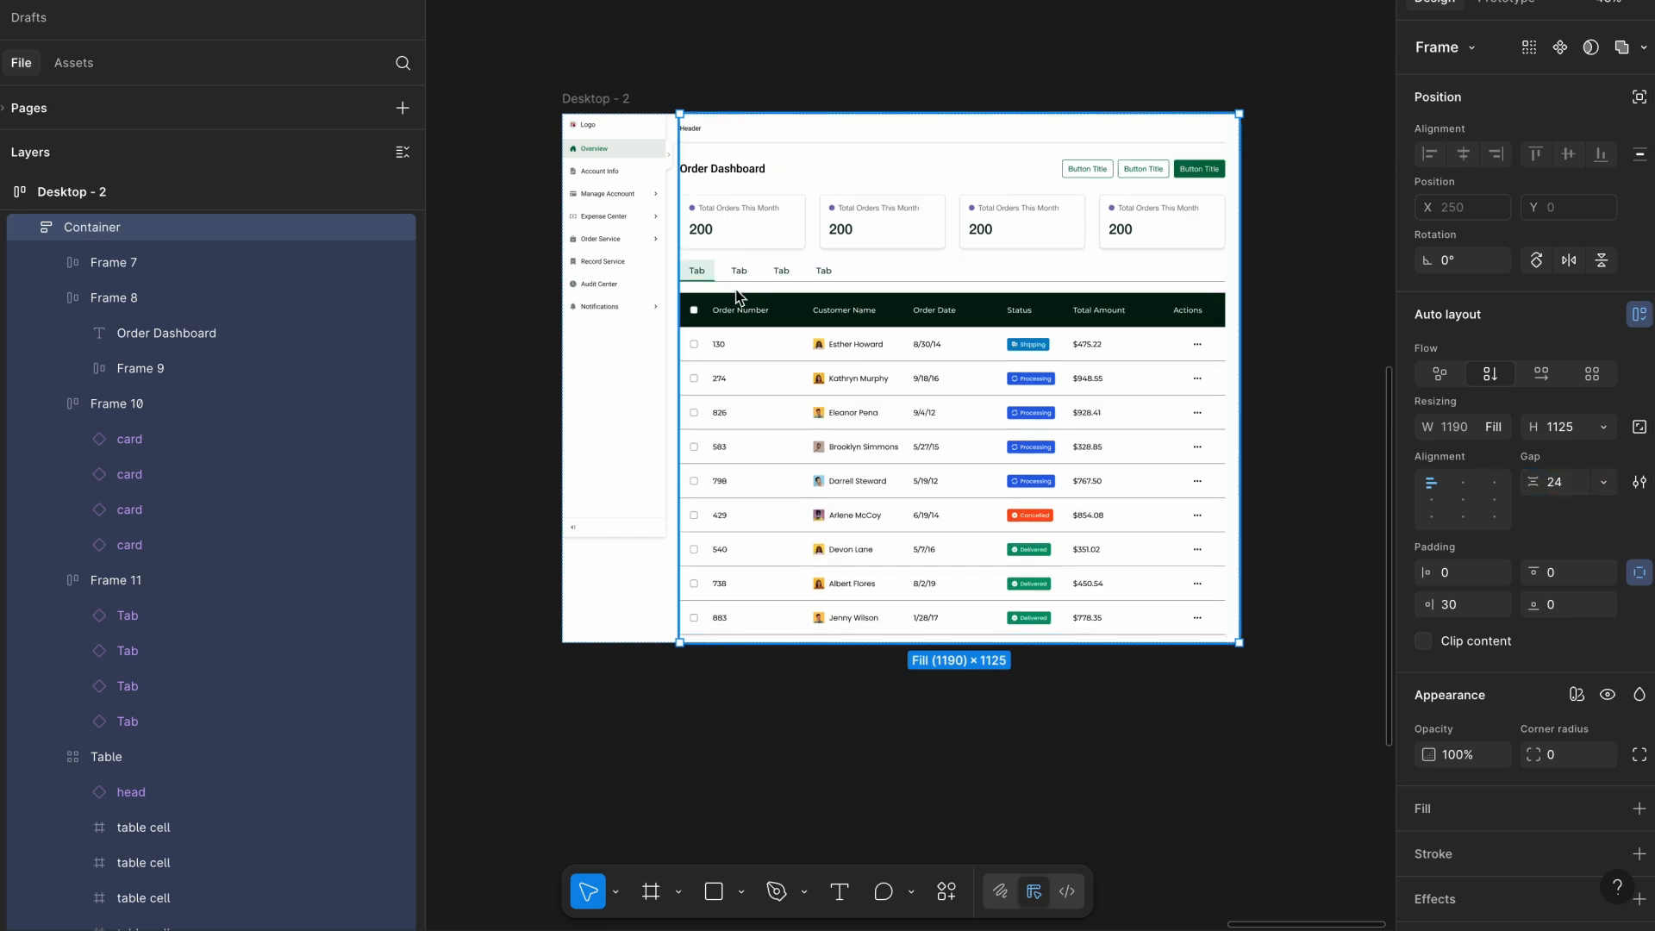
Set the vertical padding of the Desktop - 2 frame to 0 at its top and 48 at its bottom.
click(607, 104)
click(1567, 576)
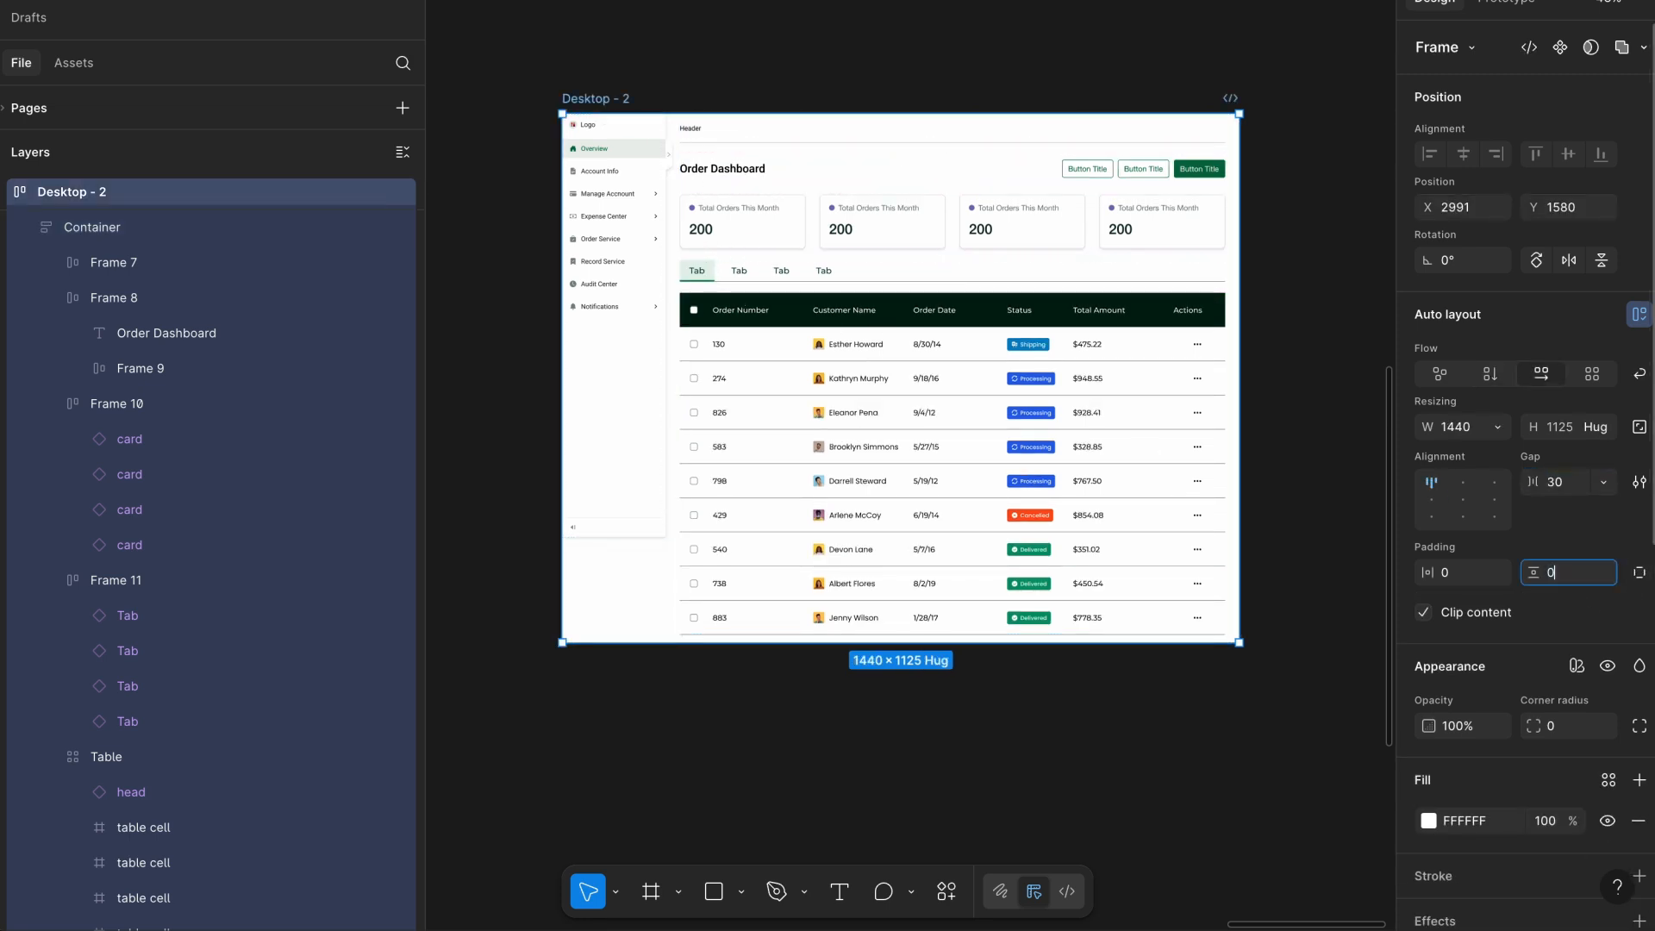
text(0,48)
key(Return)
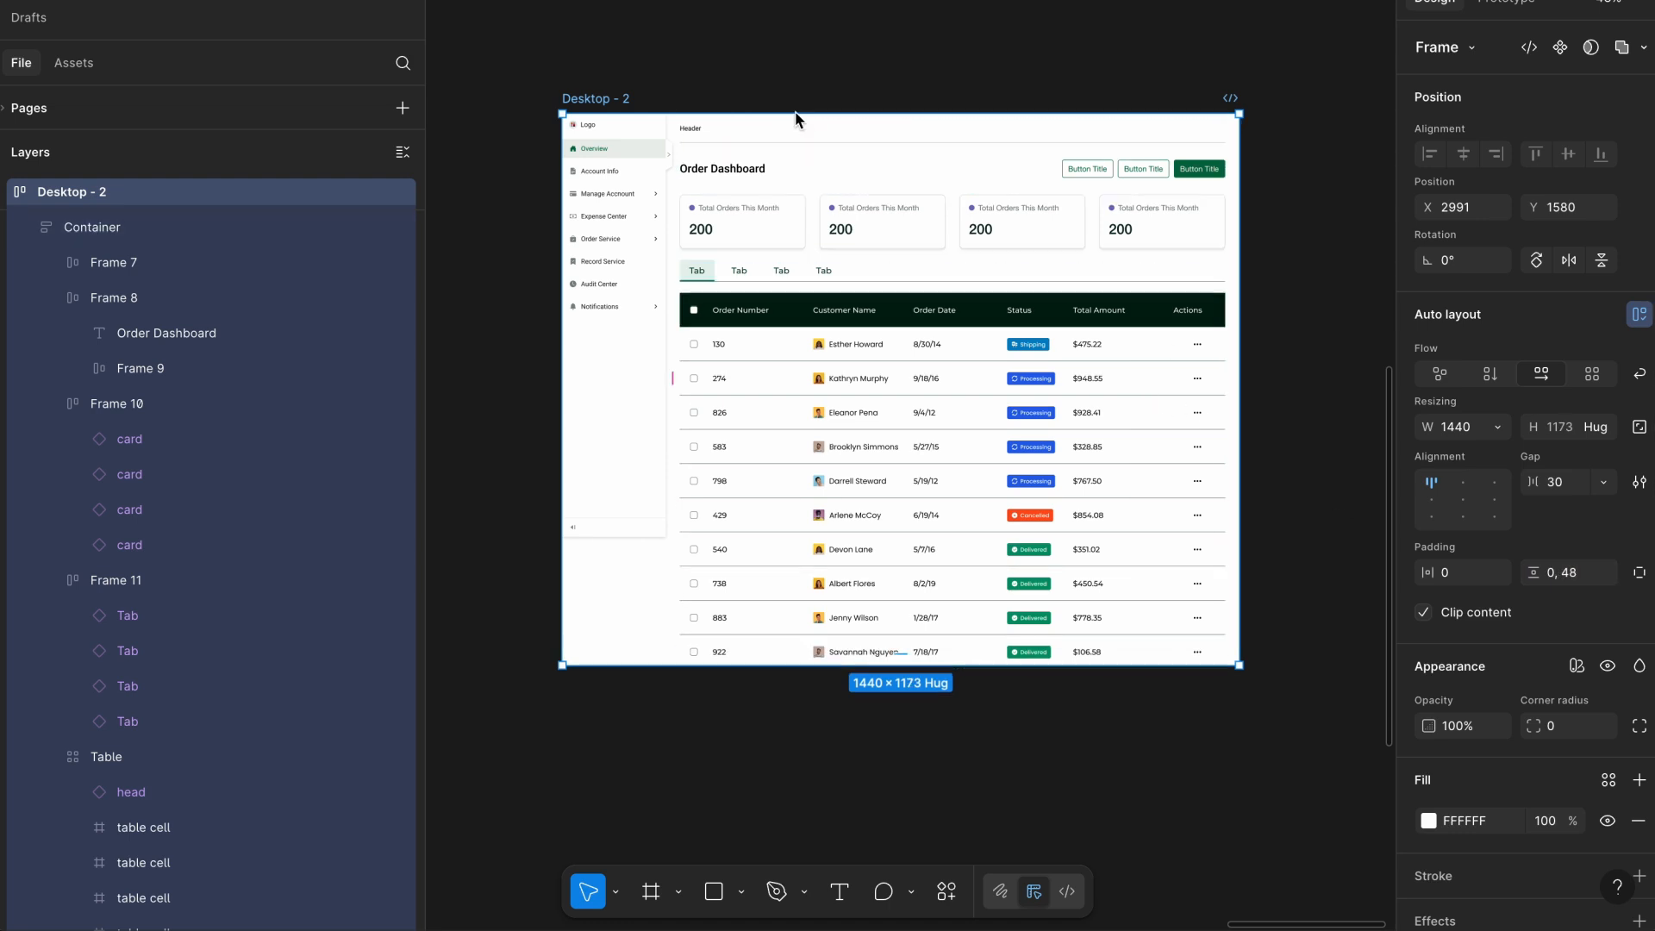
Set the height of Container to Hug contents and clear the selection.
click(819, 355)
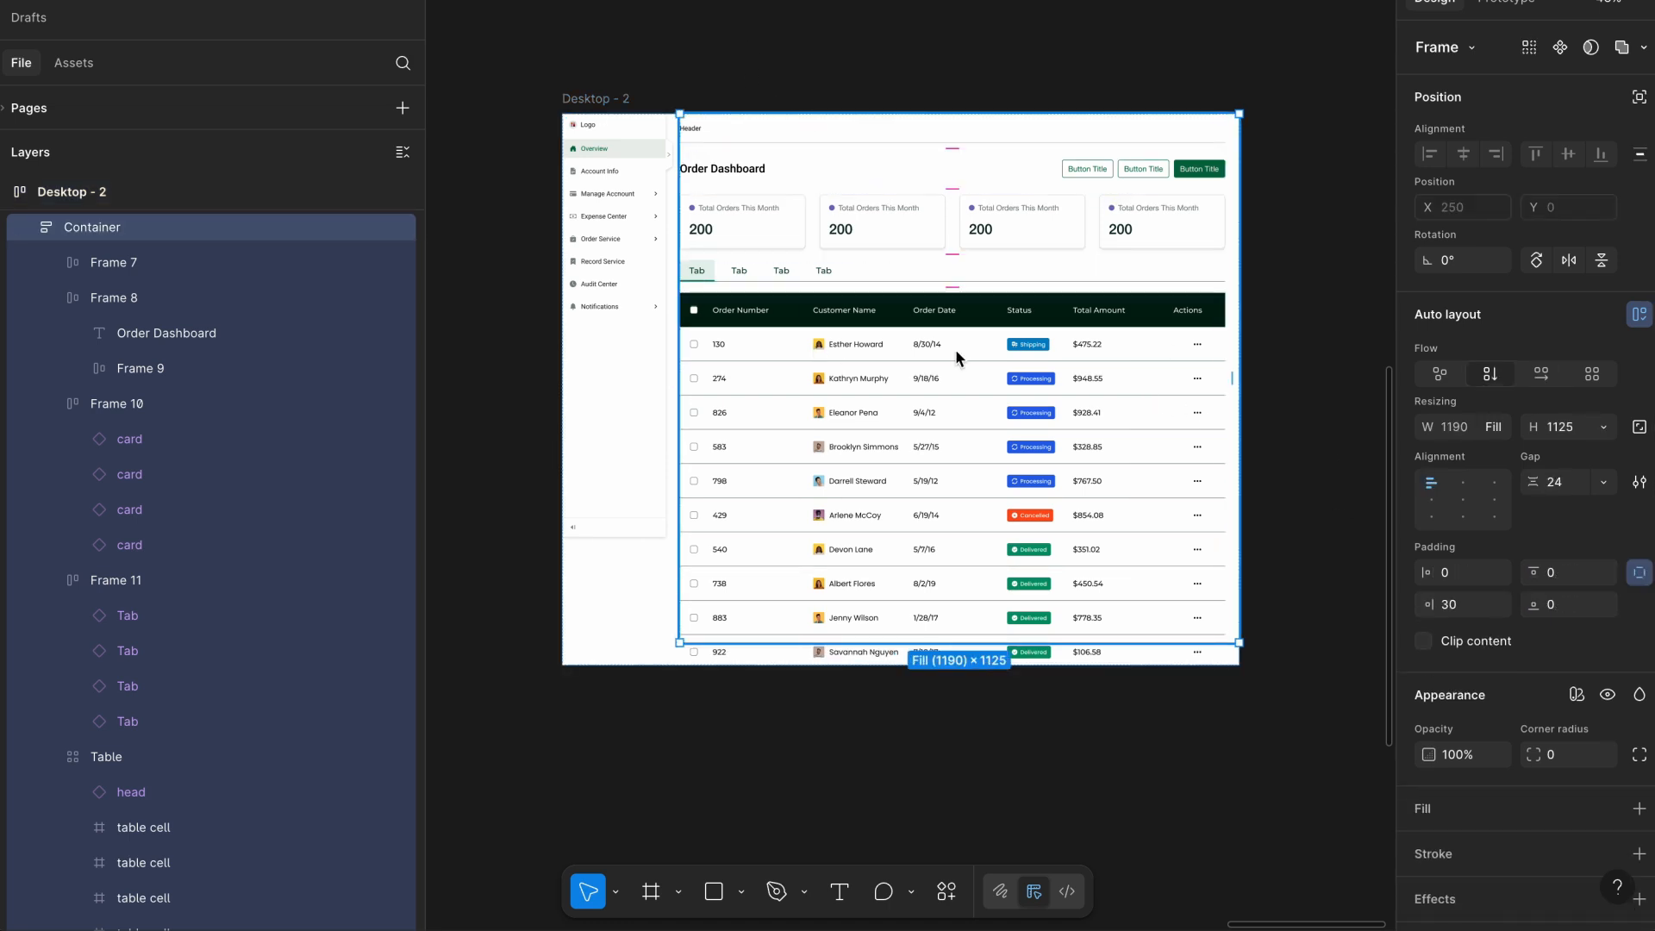
click(1604, 426)
click(1504, 454)
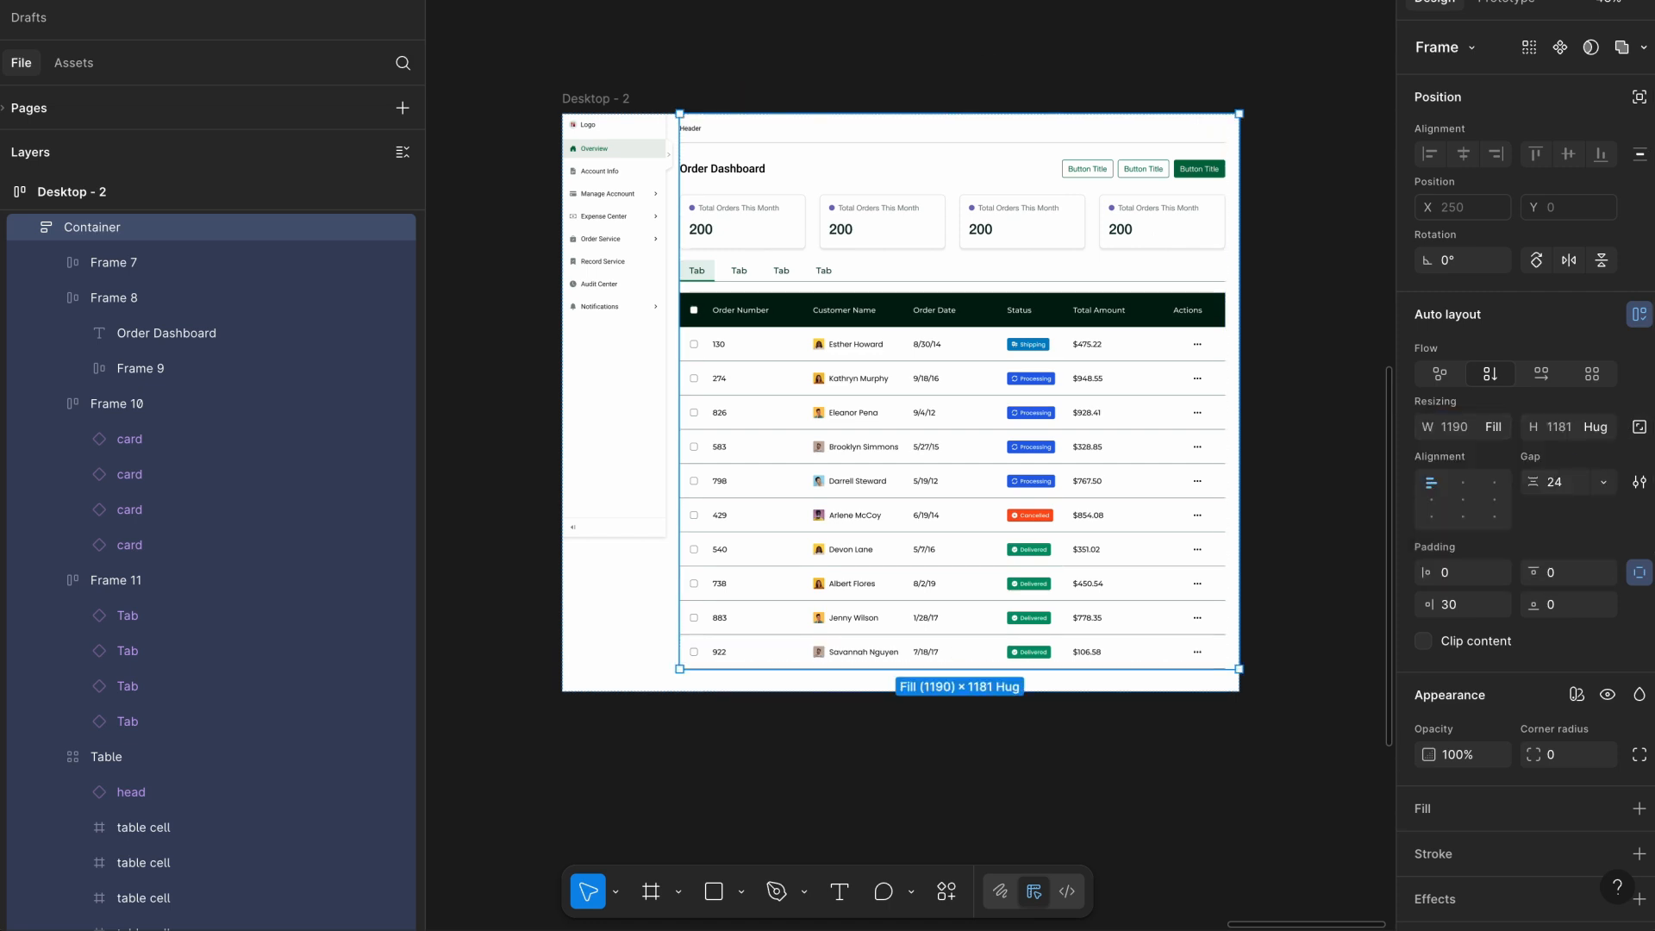
key(Escape)
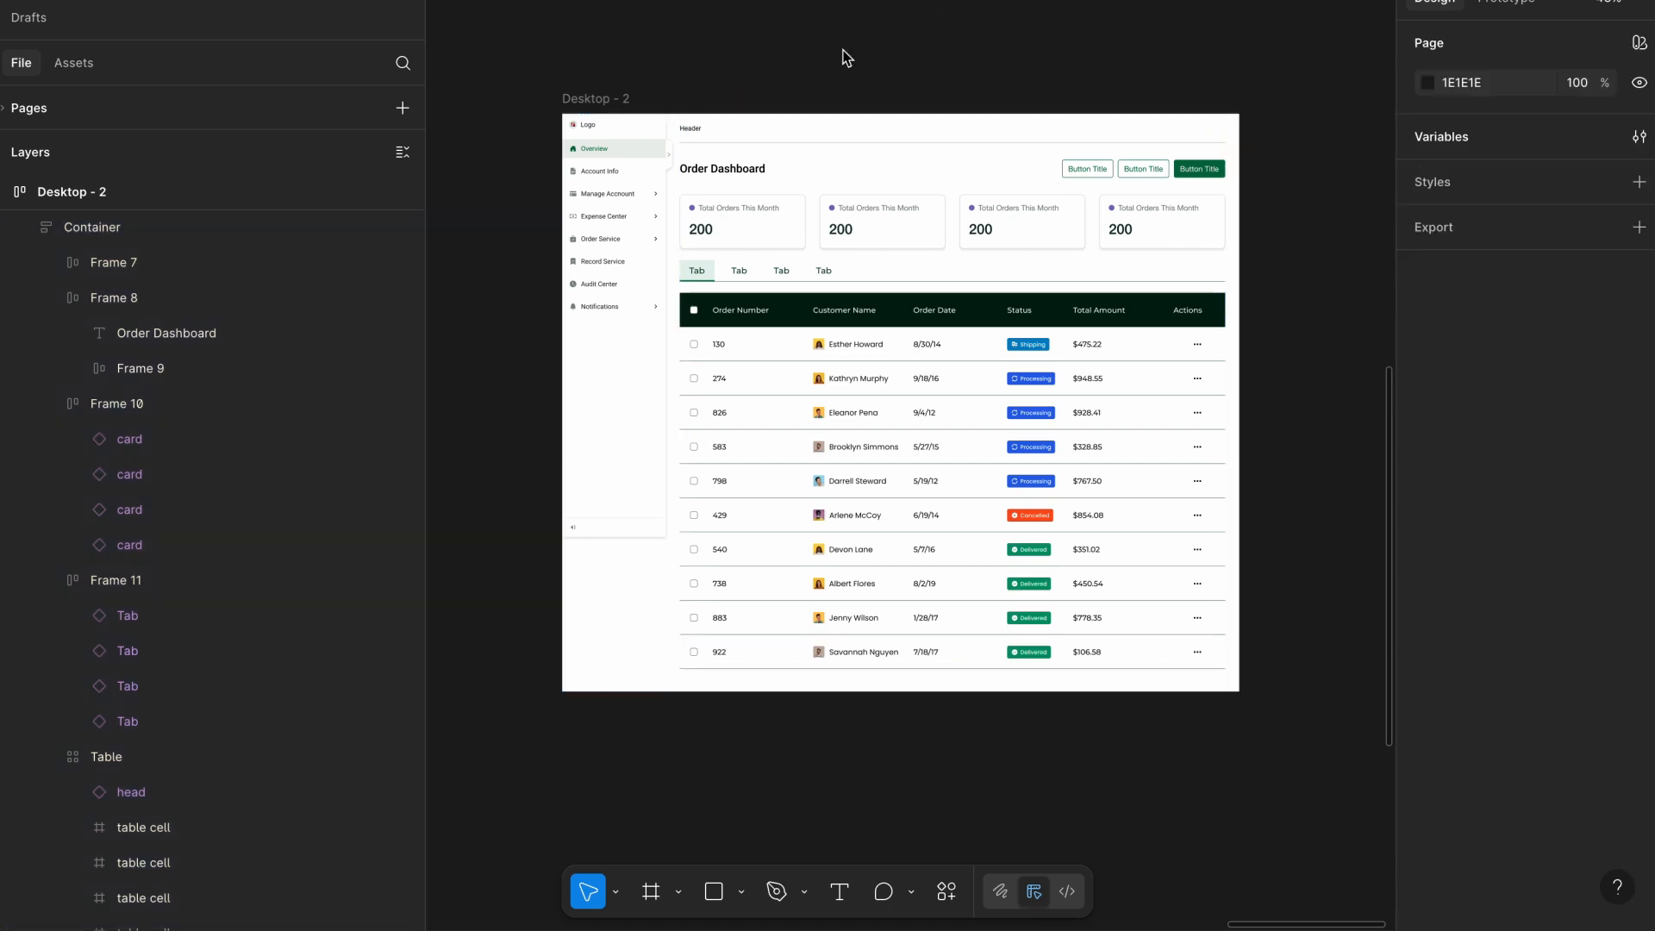
Widen the Desktop - 2 frame to about 1616 and further to about 2199 to test how the dashboard stretches.
click(573, 95)
drag(1233, 474, 1325, 531)
scroll(1325, 527, down, 3)
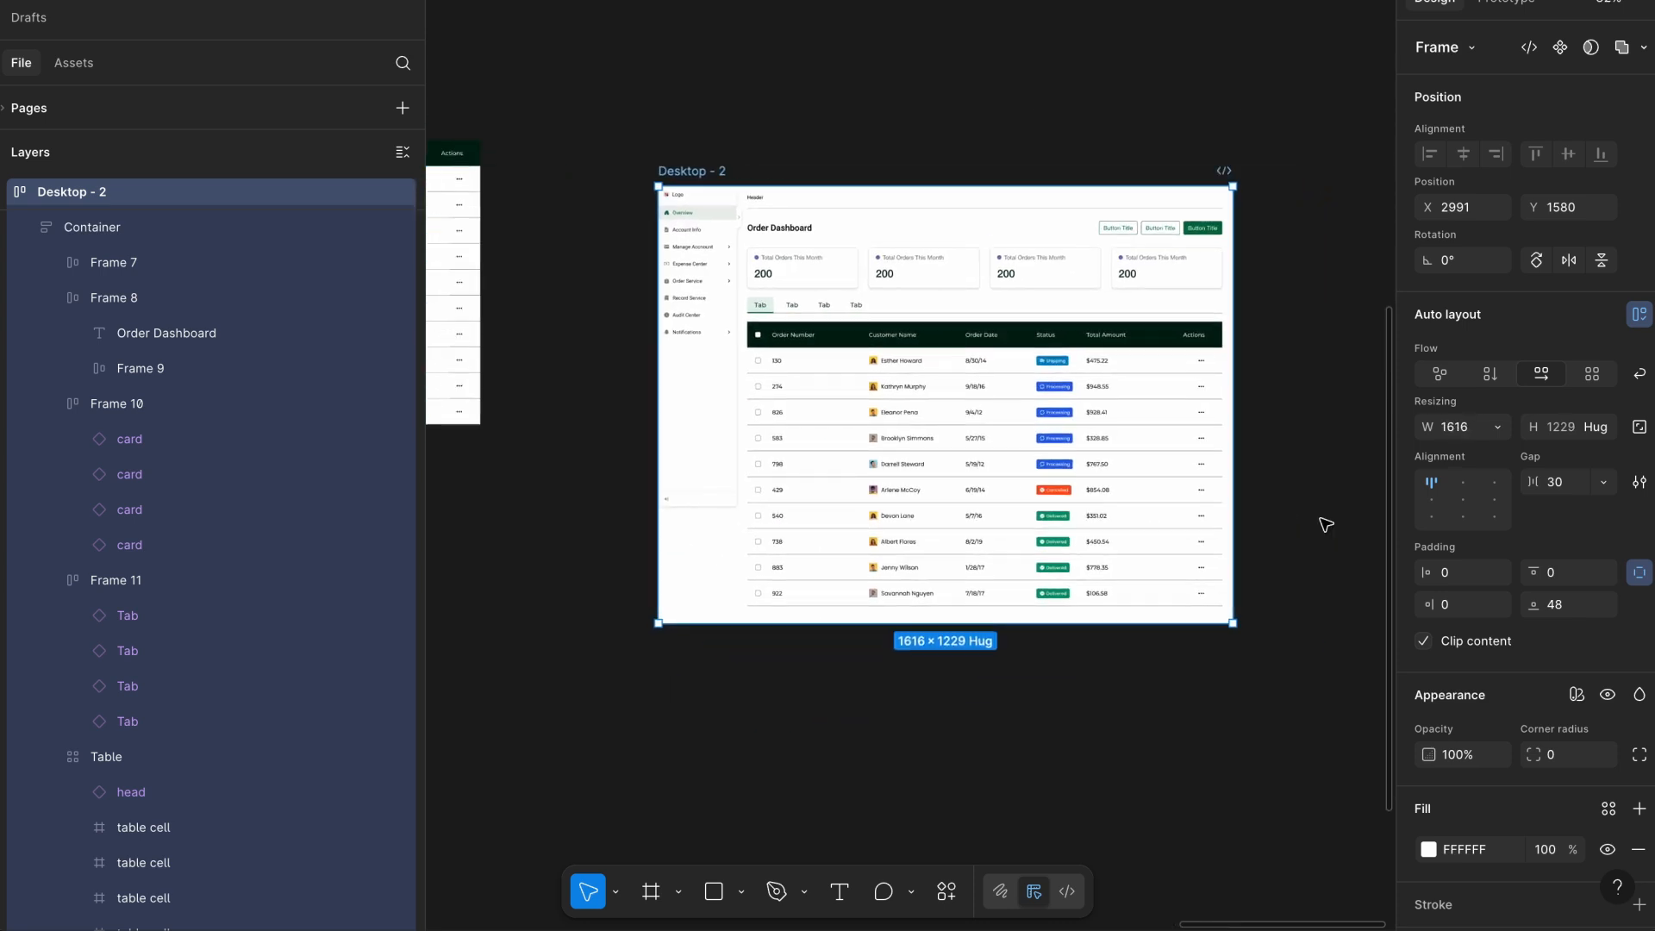
drag(1052, 469, 1222, 425)
scroll(1155, 470, left, 1)
scroll(1155, 471, down, 2)
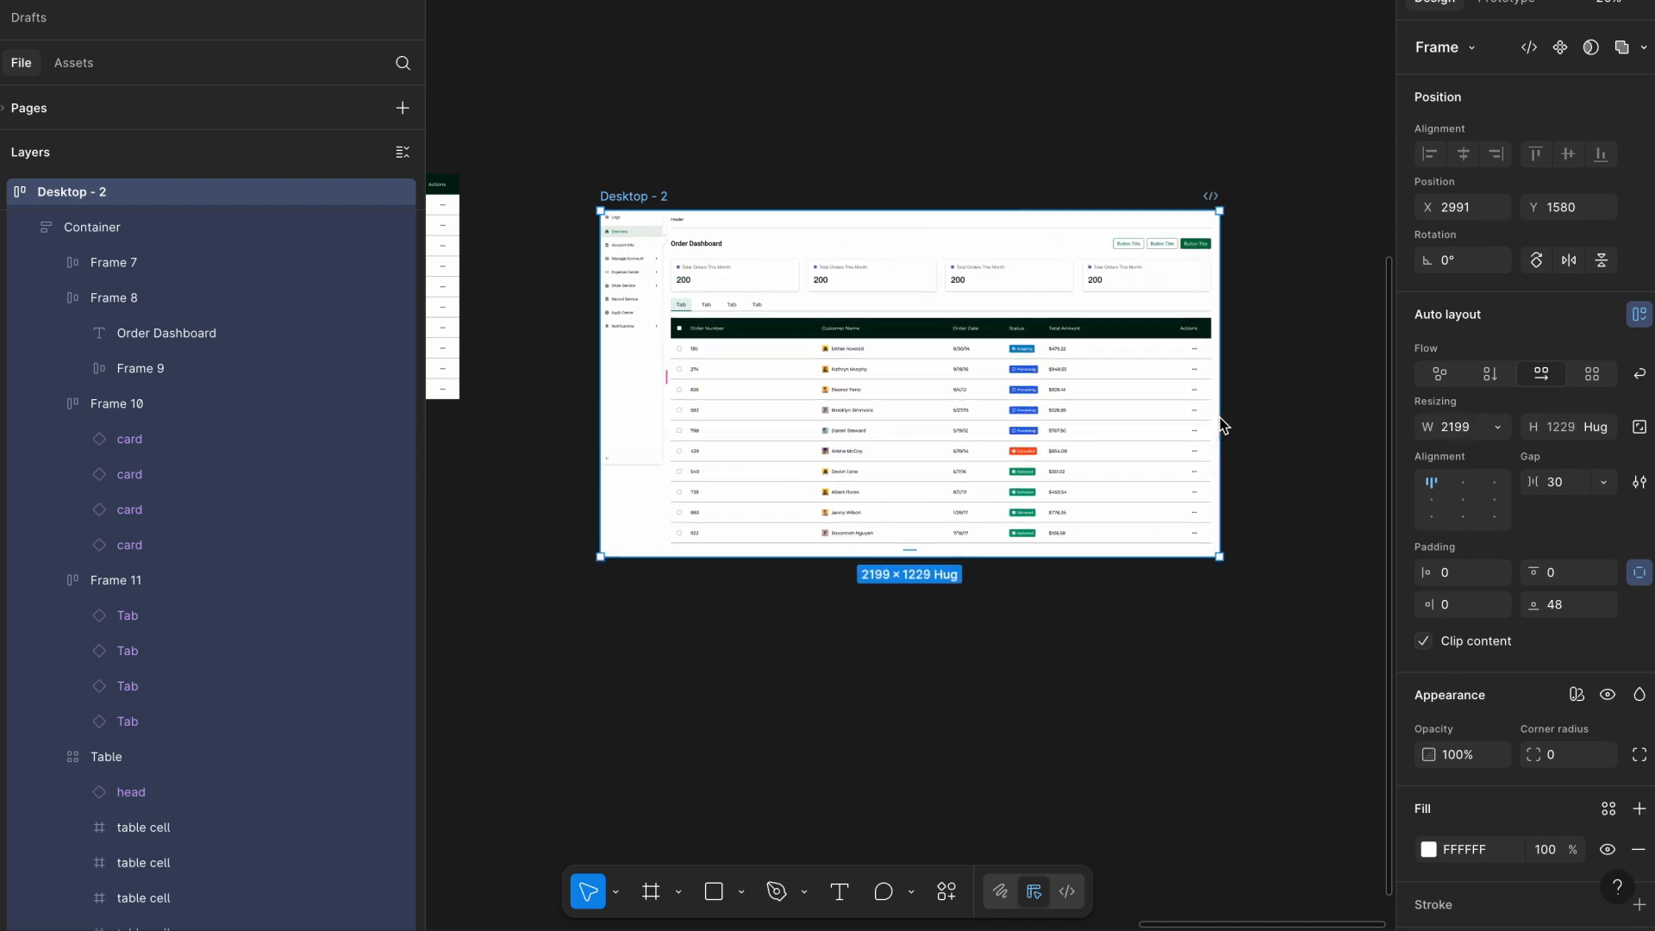